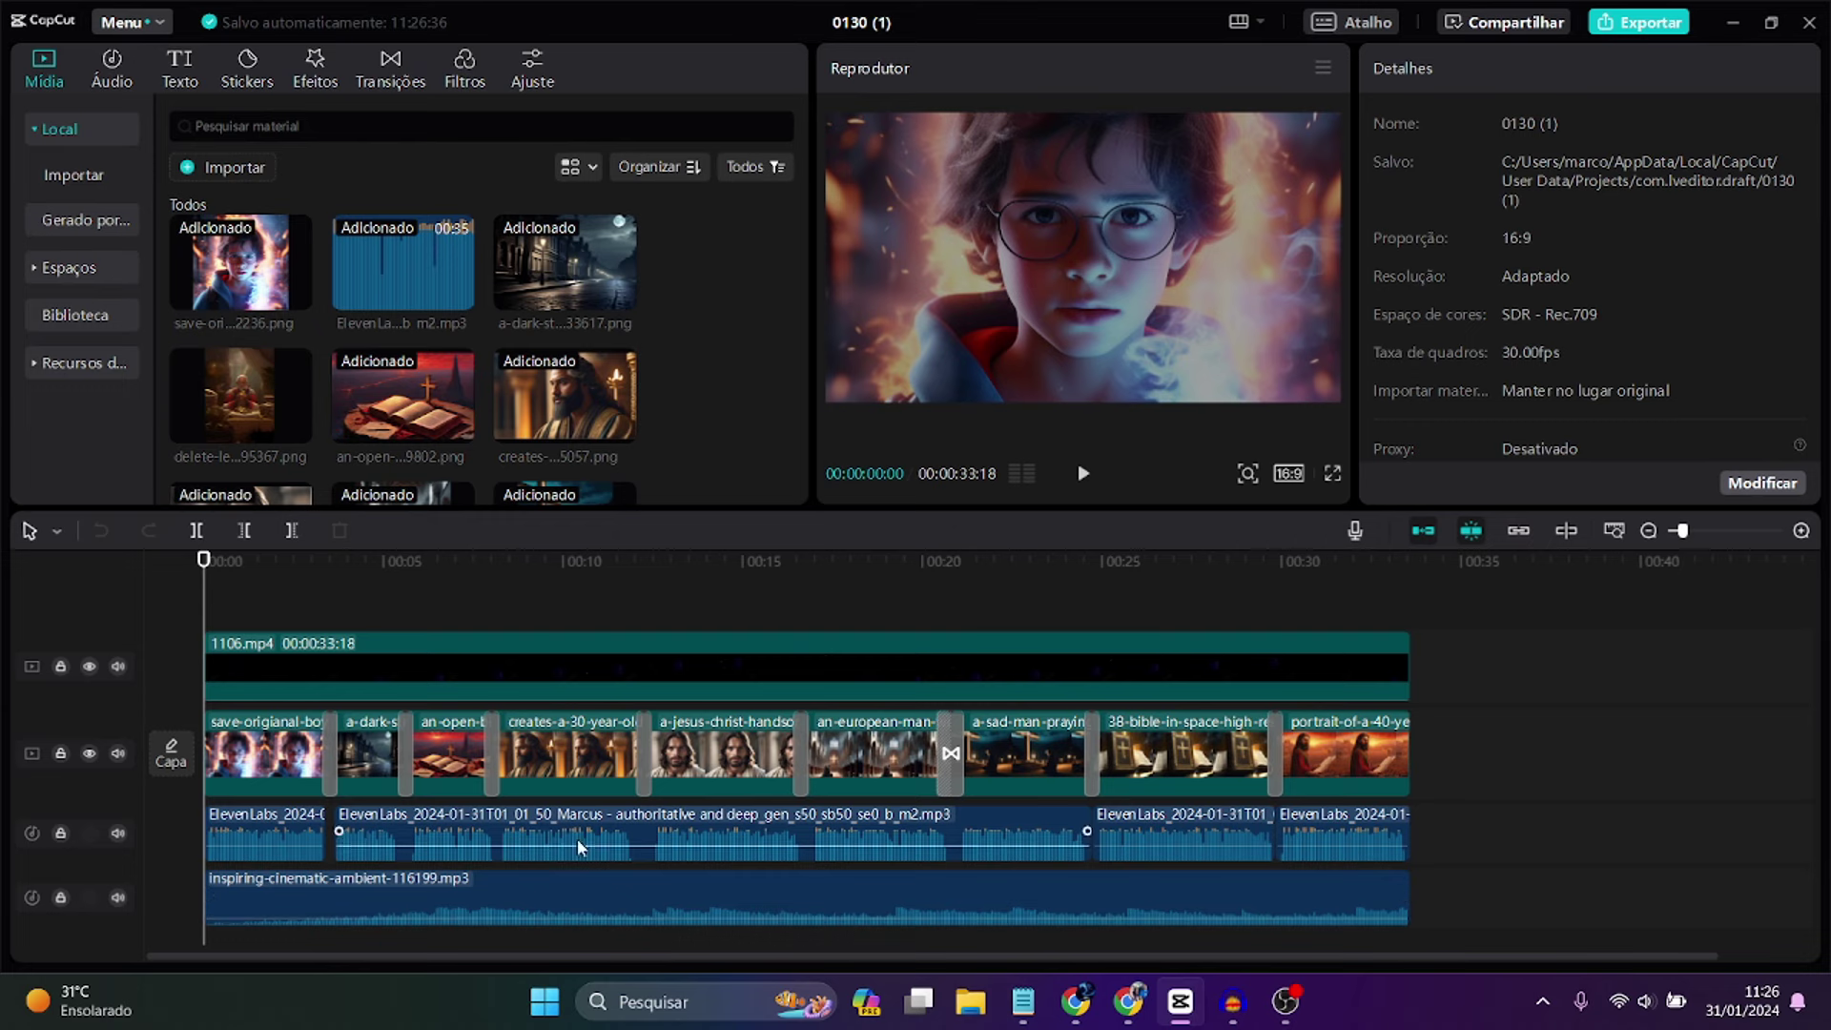
- Preview the edited Bible-story video by selecting the 1106.mp4 overlay clip, playing from the start and scrubbing along the timeline
{"action": "left_click", "coordinate": [426, 667]}
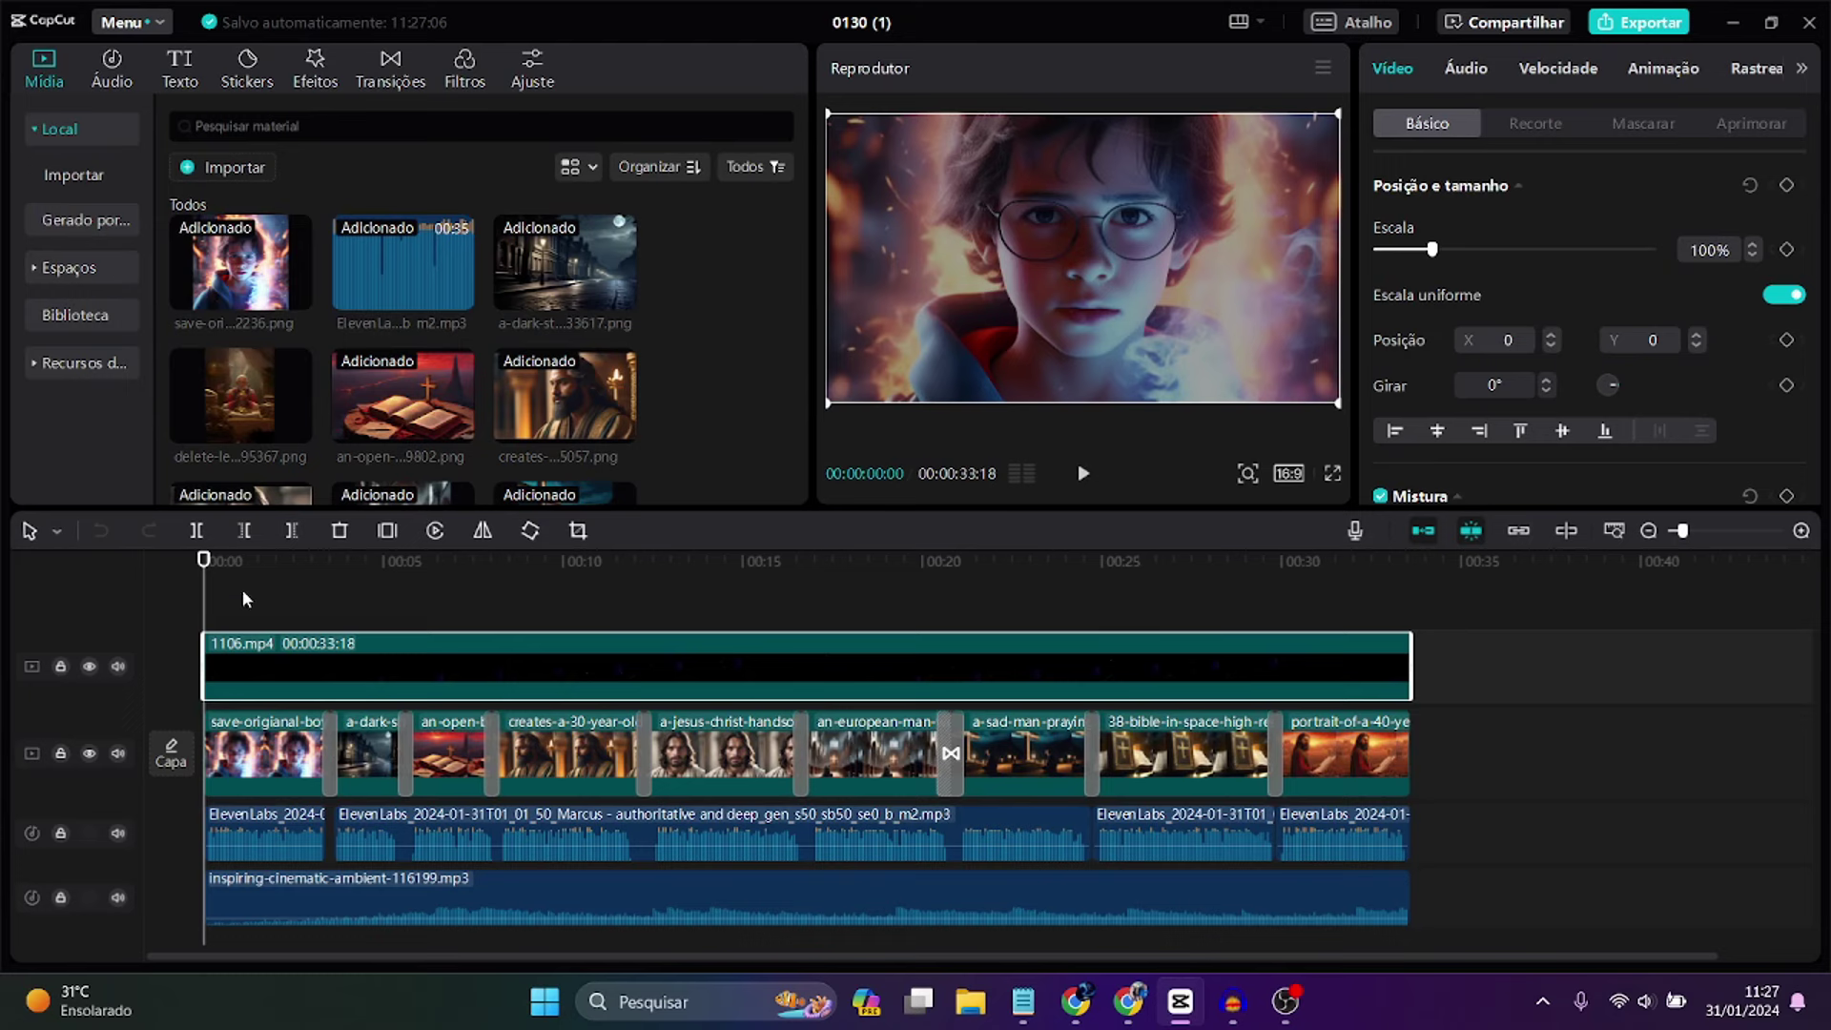
{"action": "left_click_drag", "start_coordinate": [201, 566], "coordinate": [365, 587]}
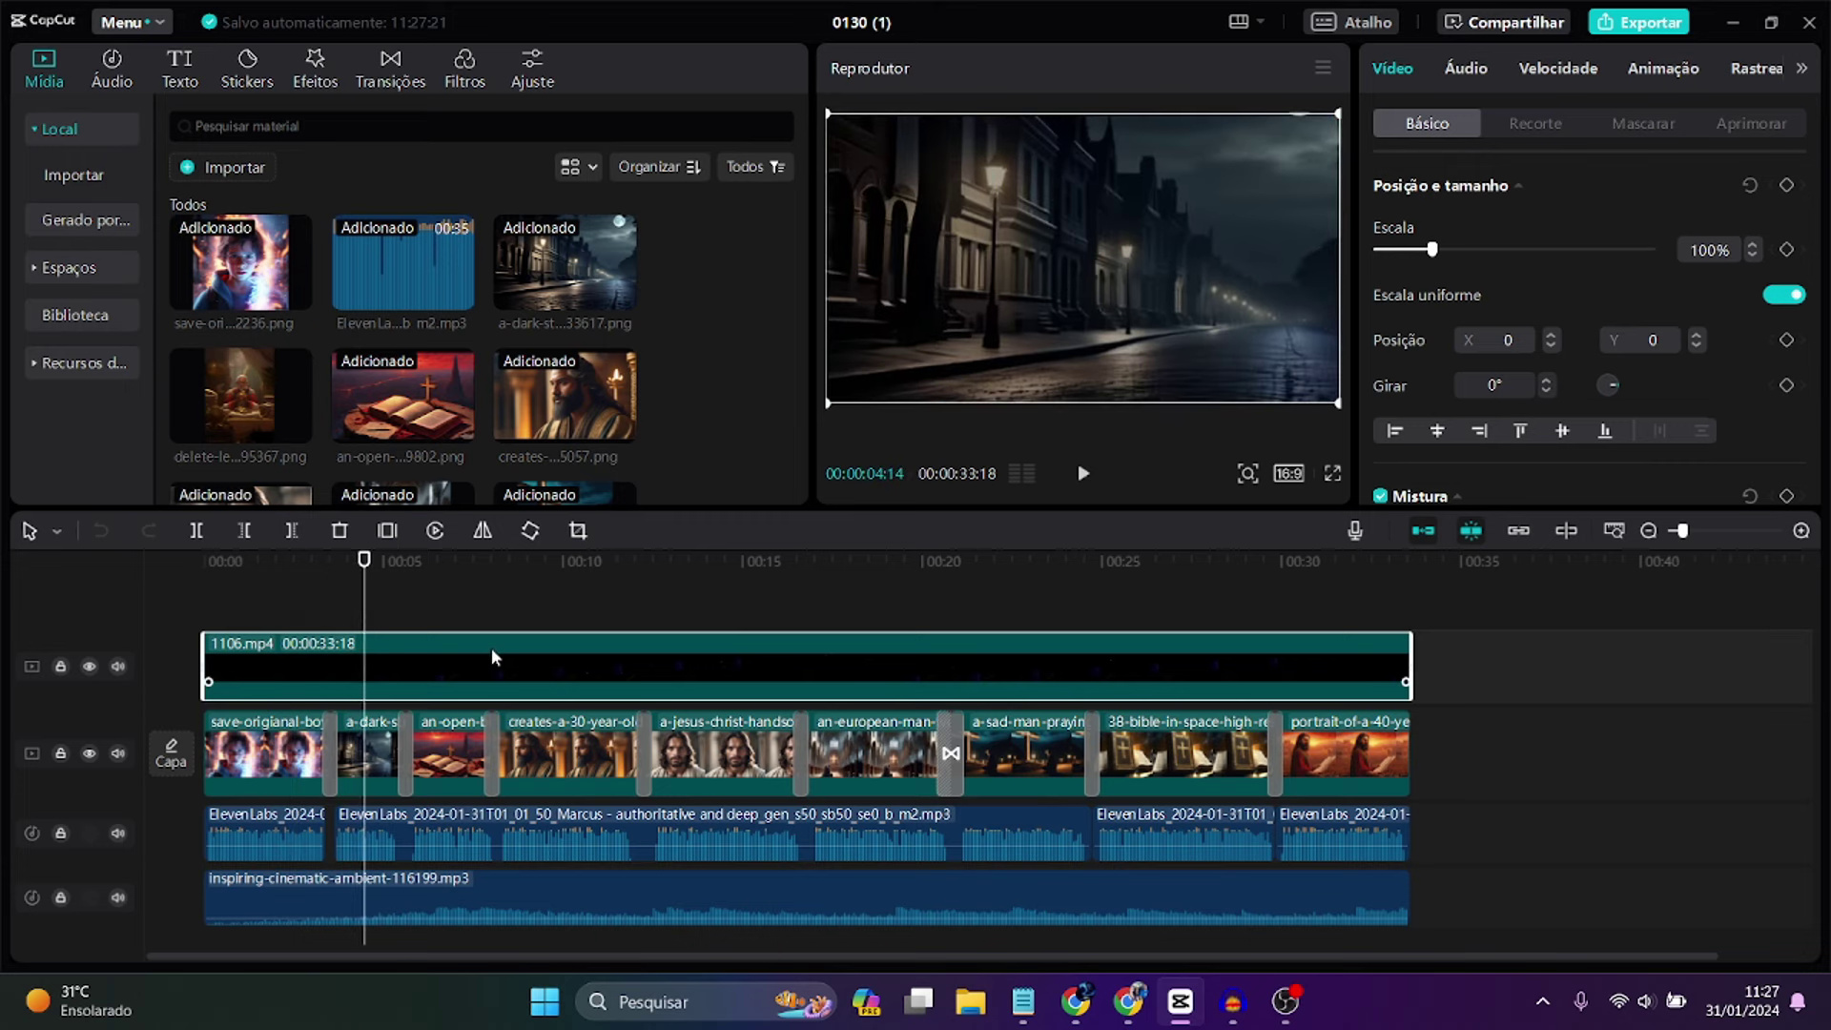
{"action": "left_click_drag", "start_coordinate": [367, 572], "coordinate": [204, 563]}
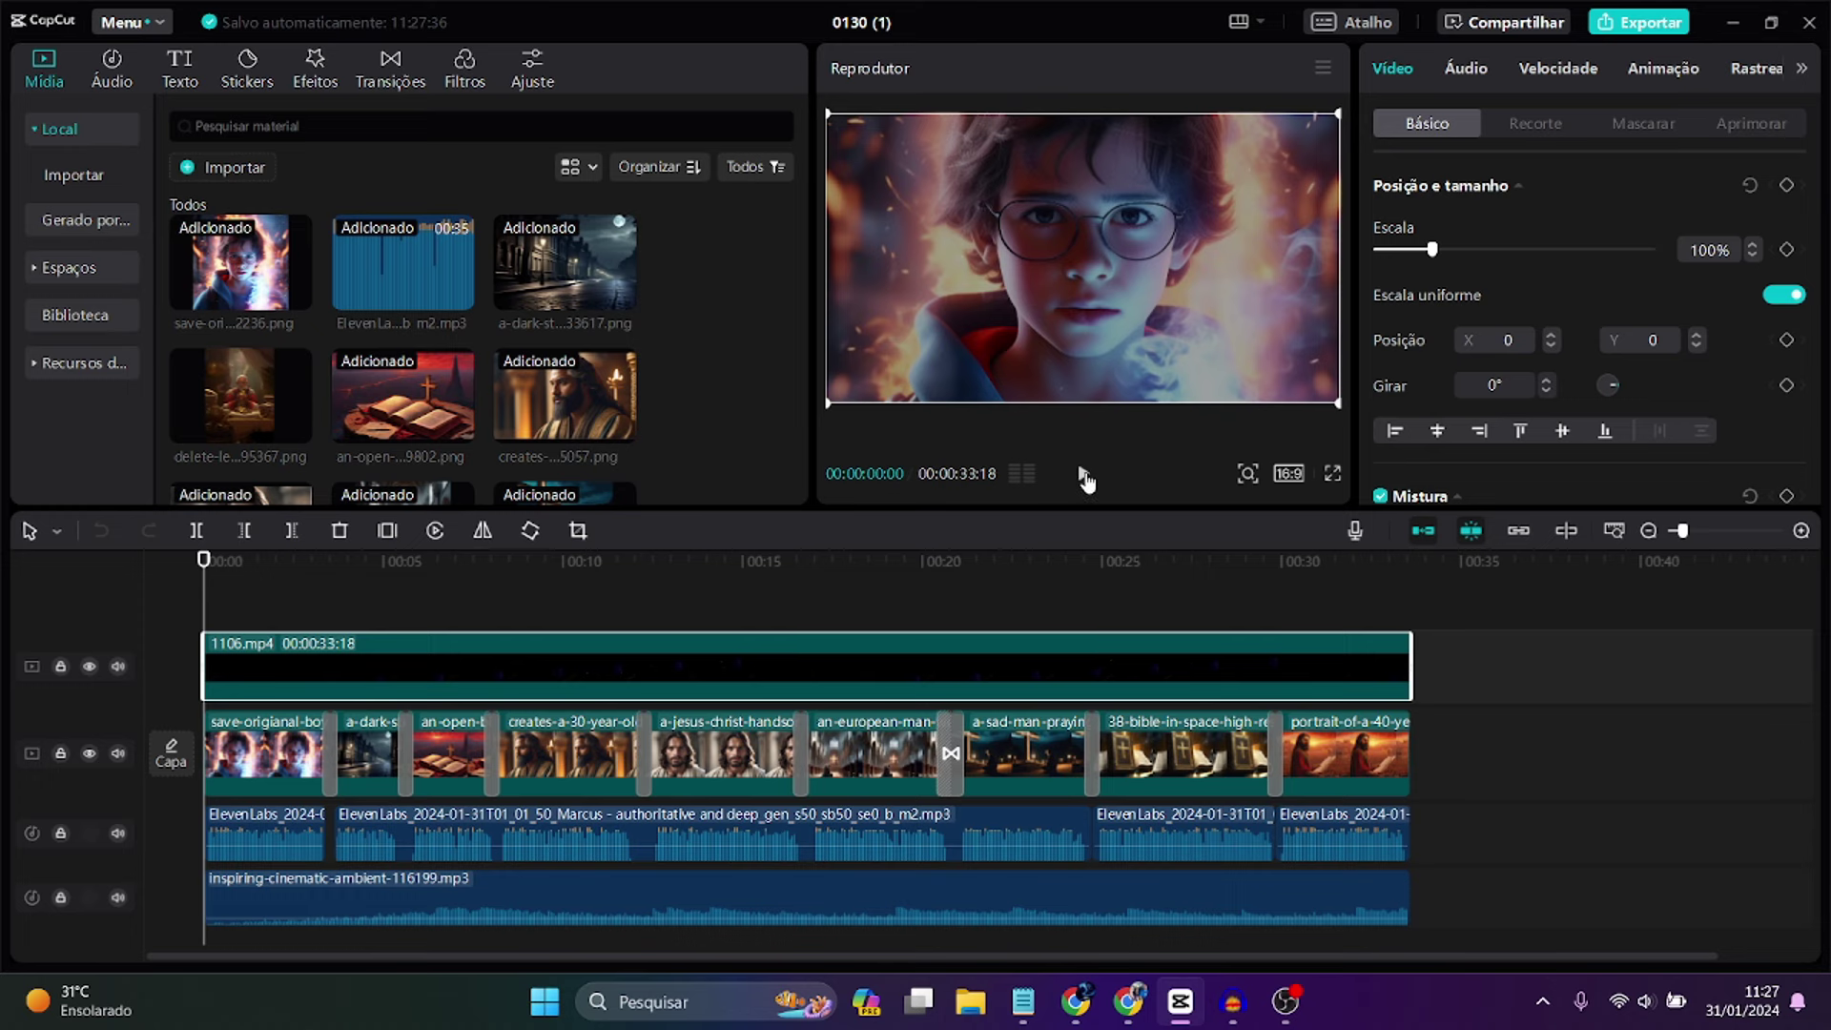
{"action": "left_click", "coordinate": [1084, 475]}
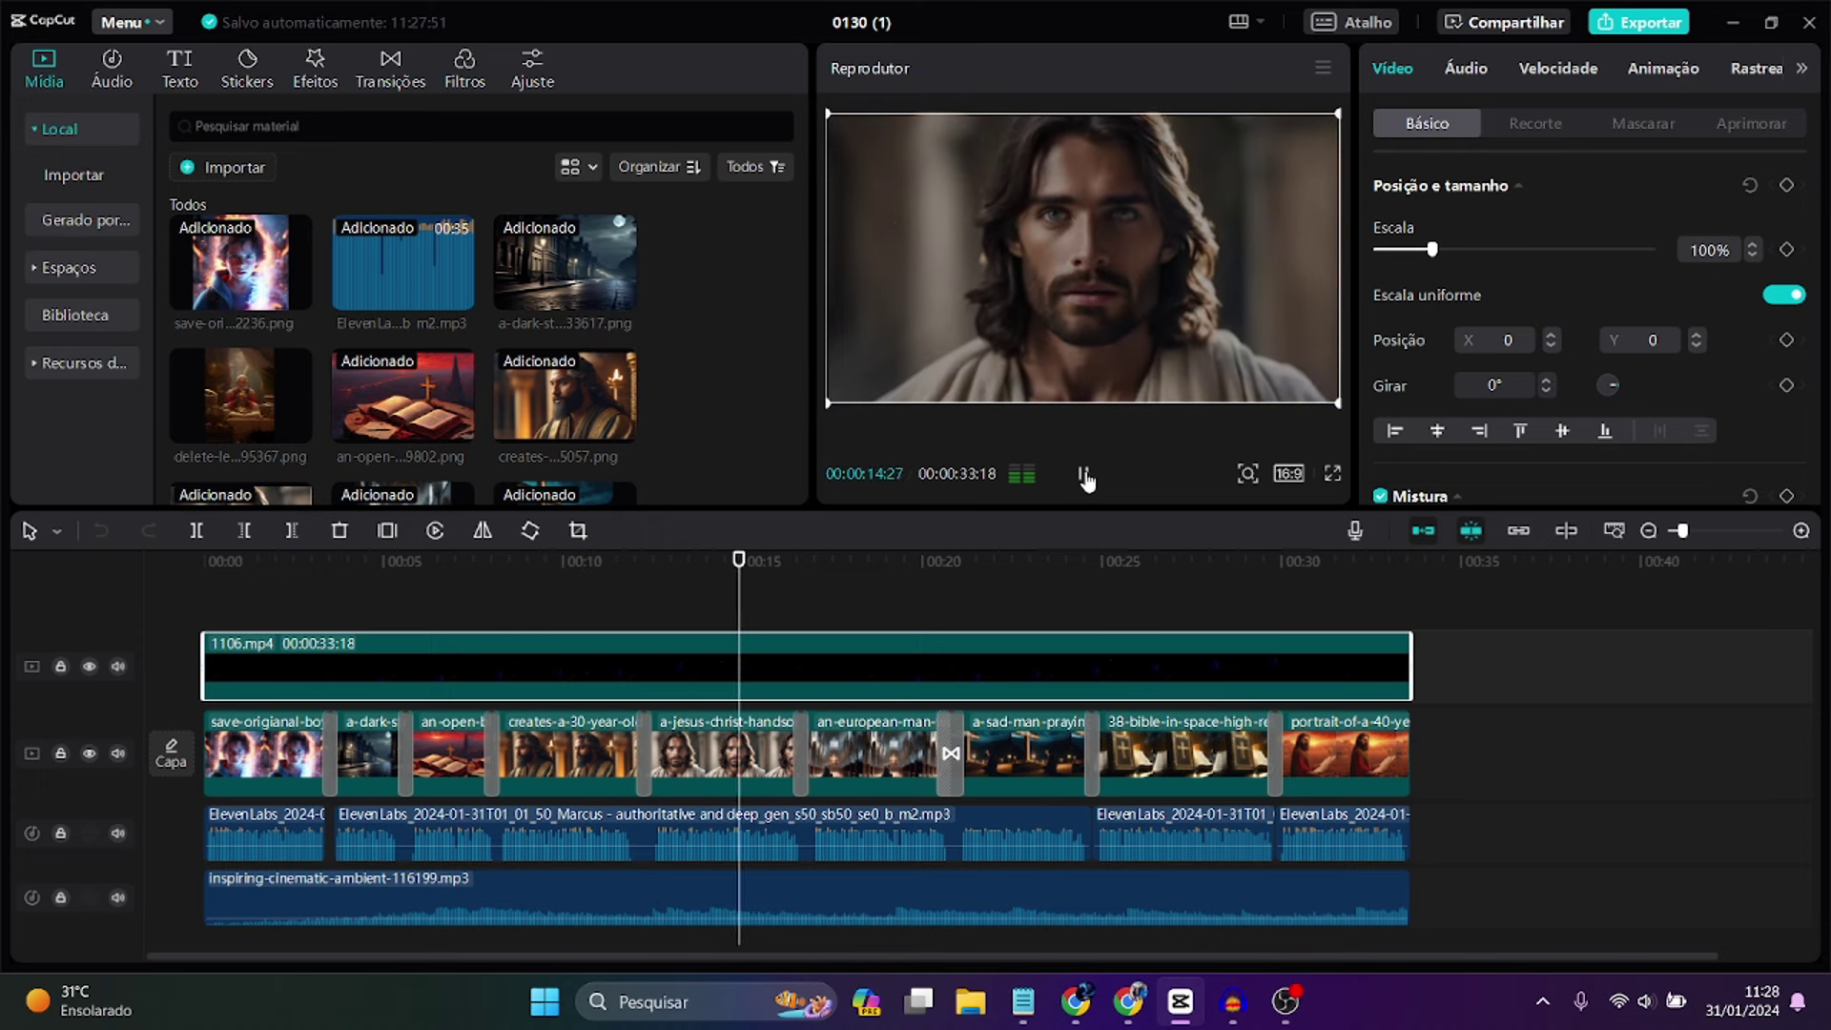
{"action": "left_click", "coordinate": [1084, 476]}
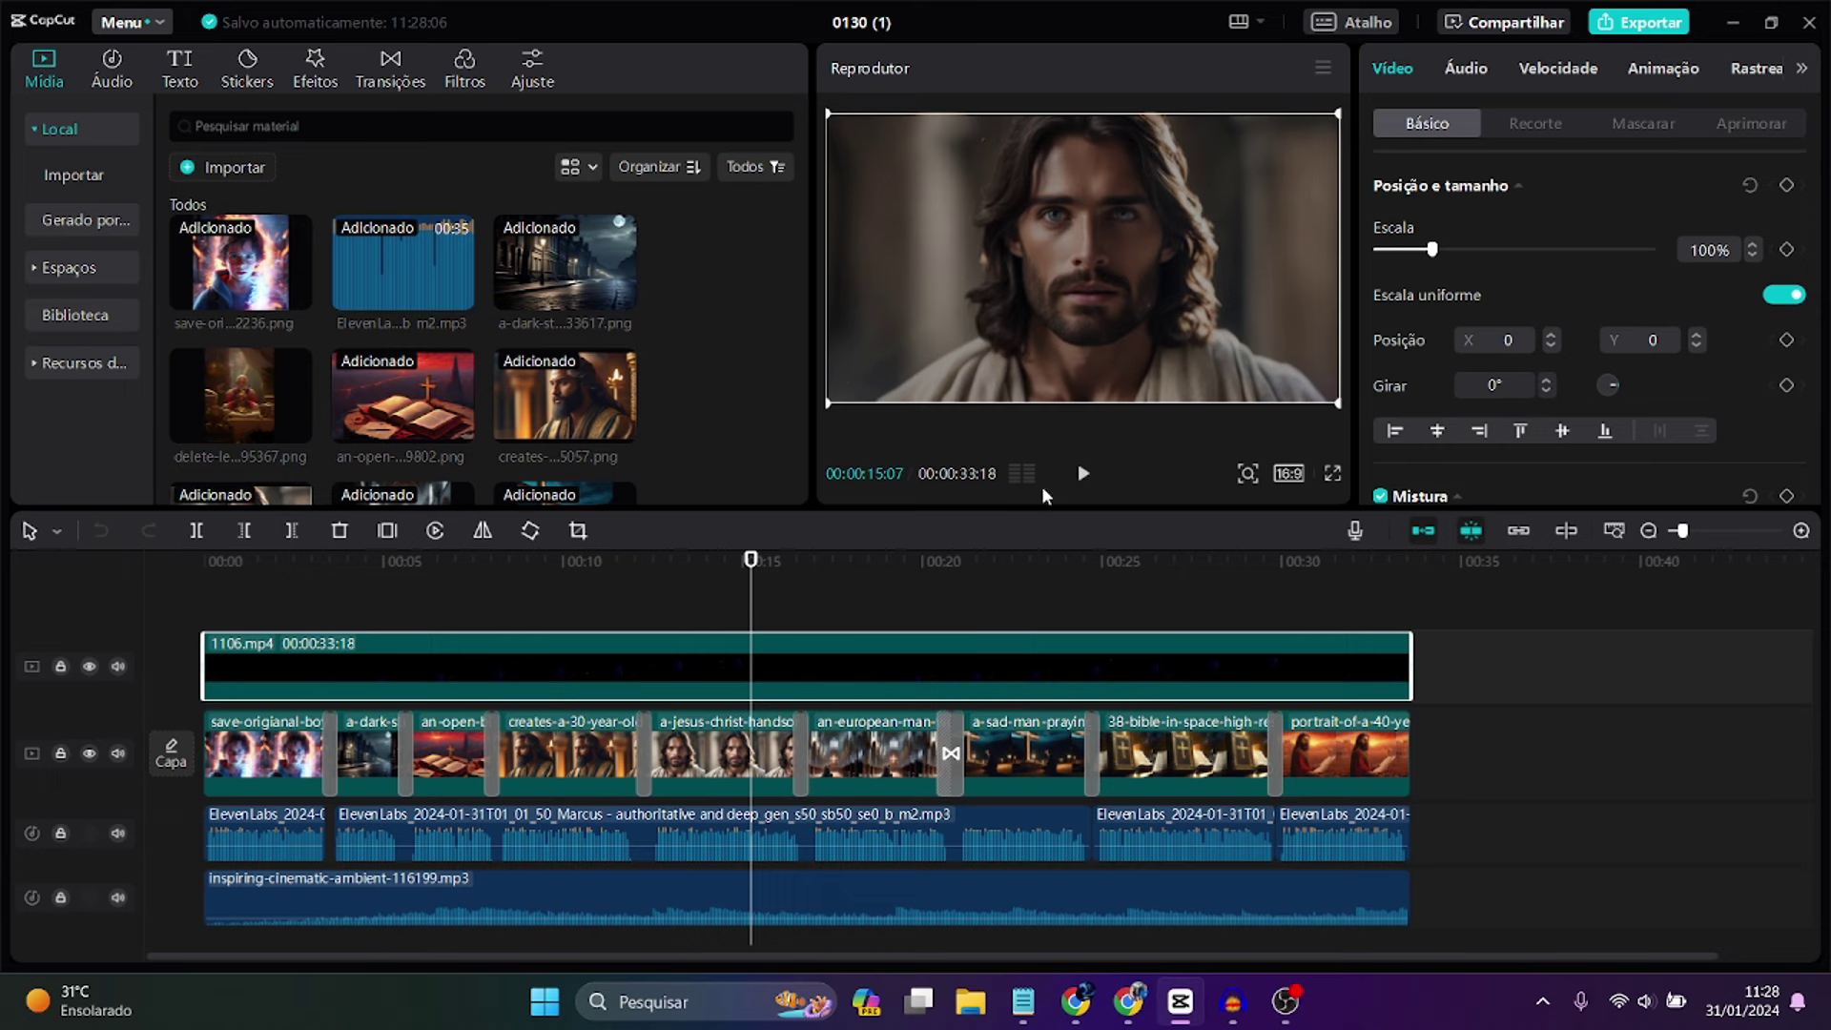
{"action": "left_click_drag", "start_coordinate": [752, 573], "coordinate": [872, 589]}
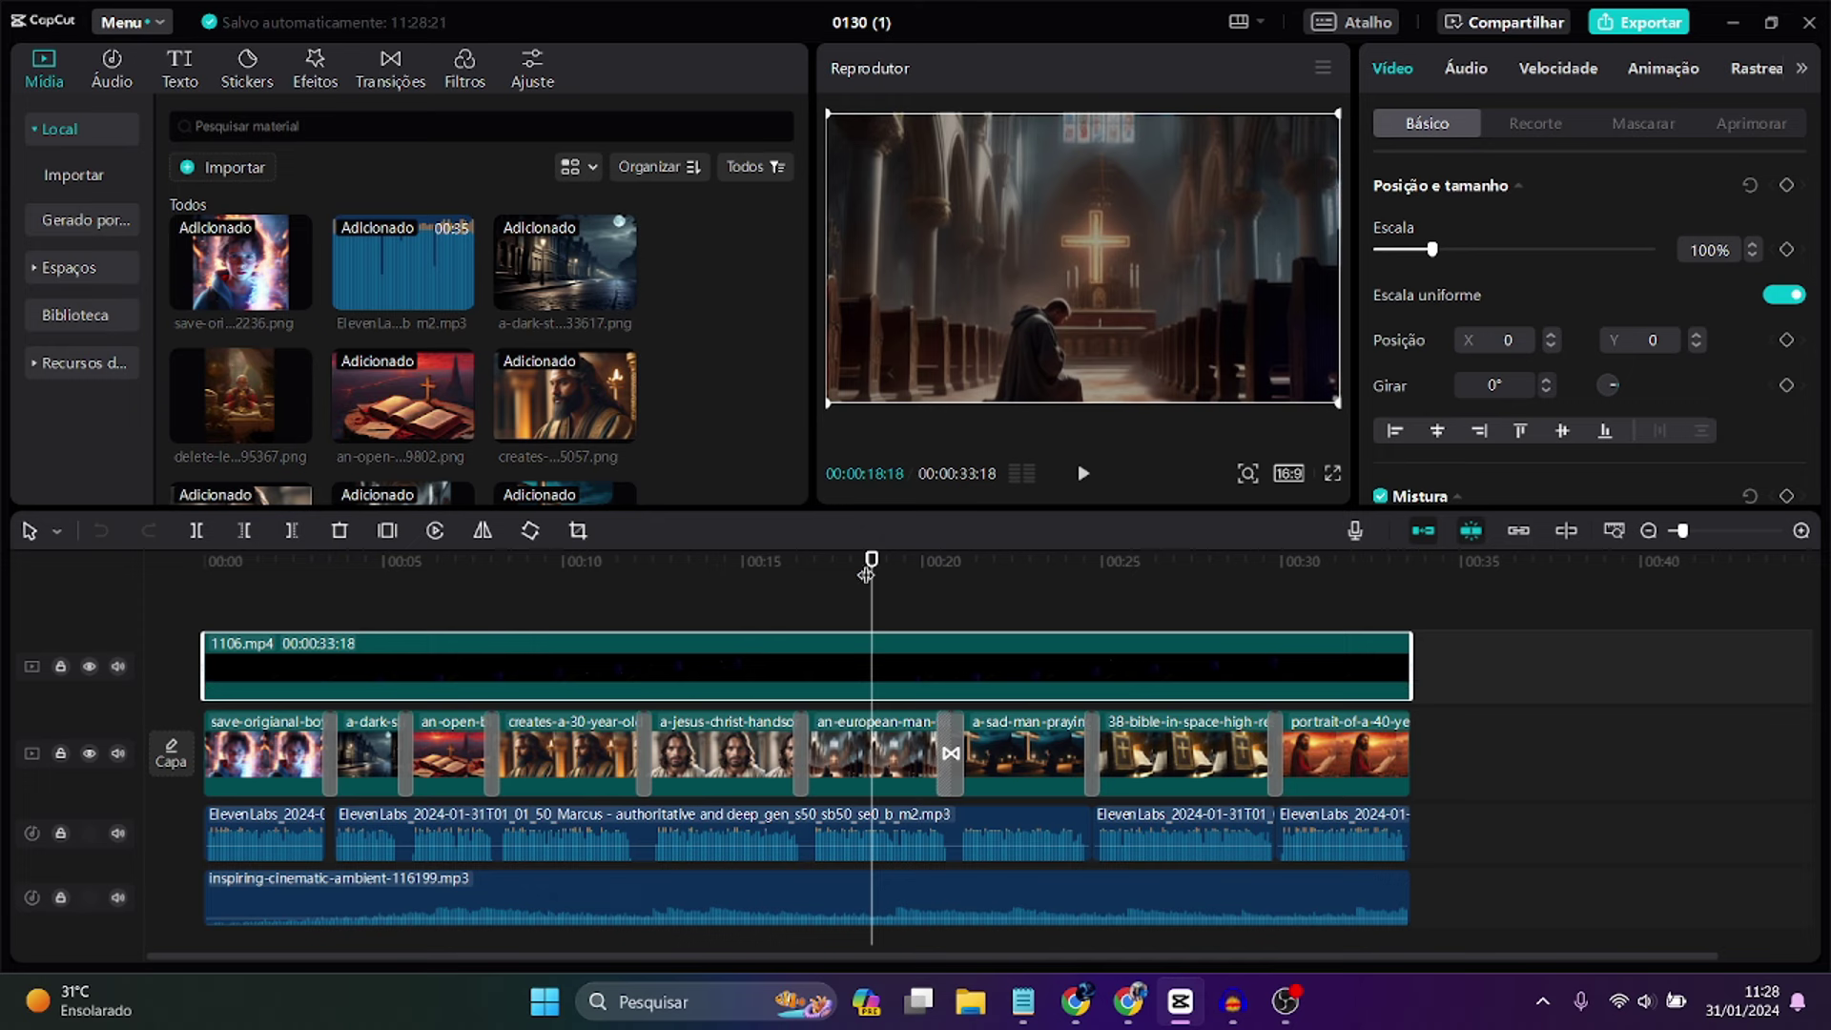
{"action": "left_click_drag", "start_coordinate": [872, 586], "coordinate": [341, 628]}
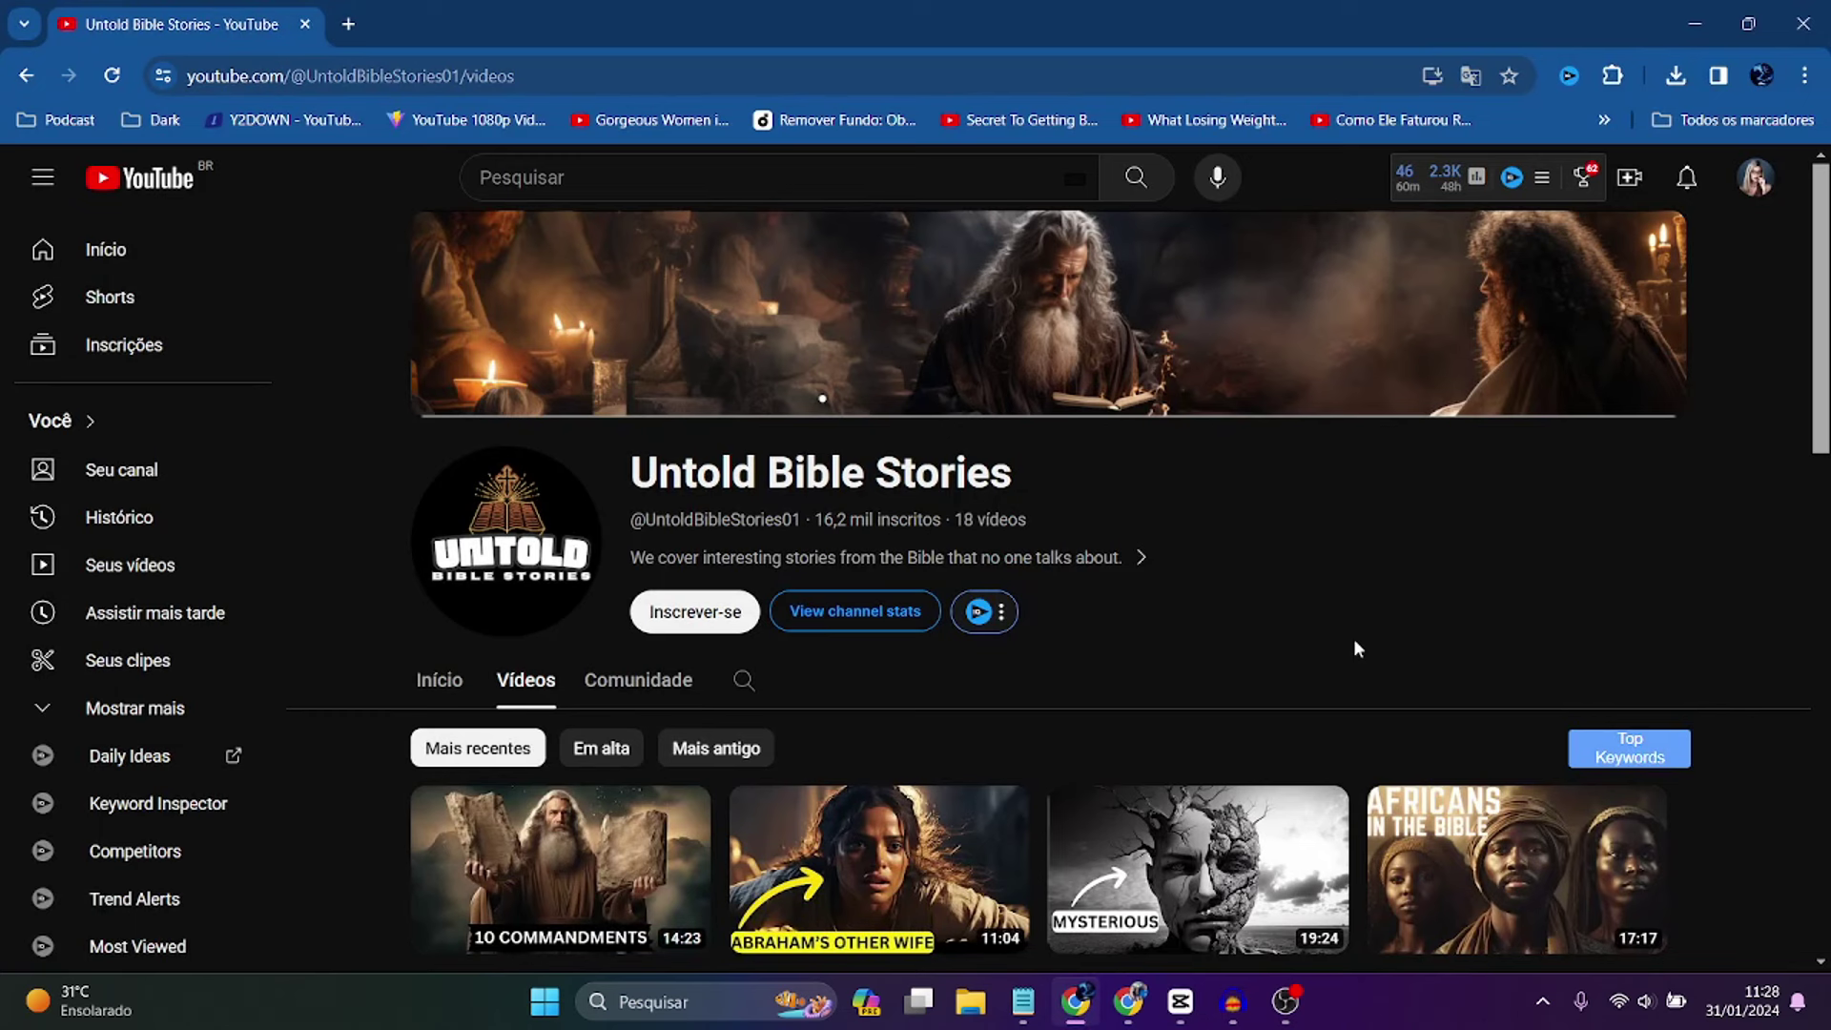
- Translate the Untold Bible Stories channel page into Portuguese and examine its video and subscriber counts
{"action": "right_click", "coordinate": [1416, 542]}
{"action": "left_click", "coordinate": [1168, 470]}
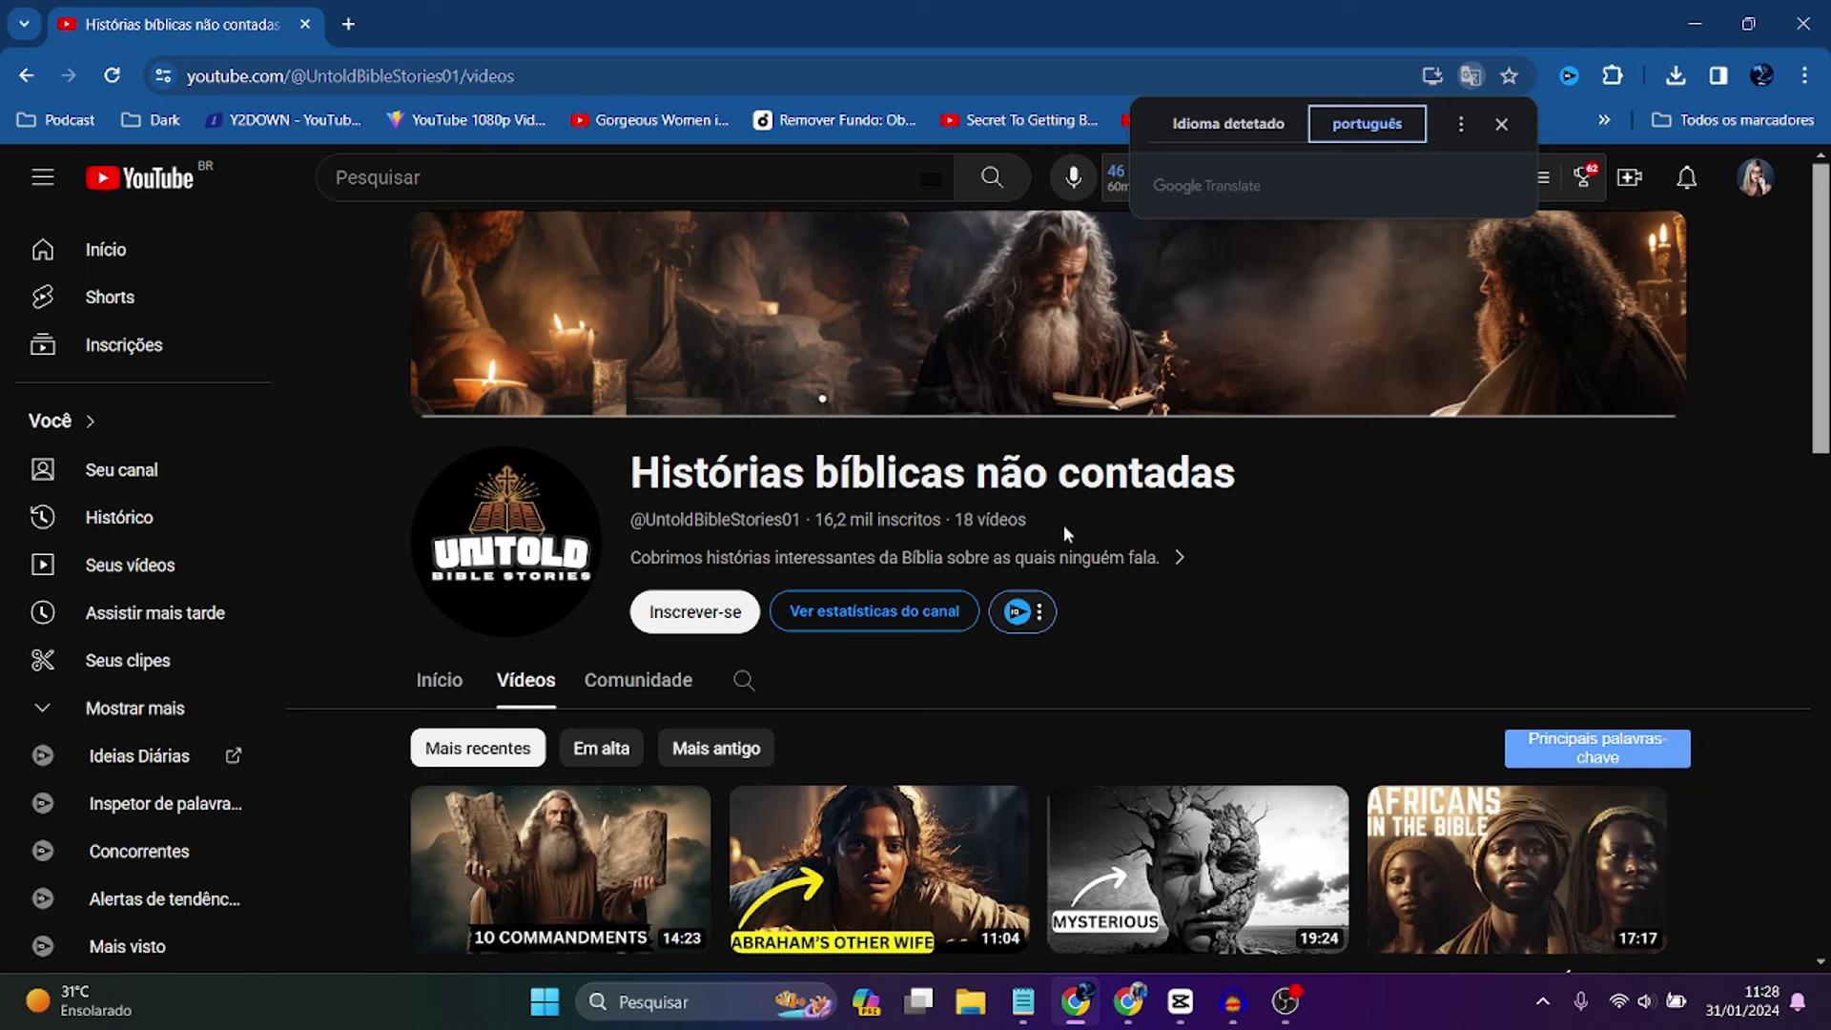
{"action": "left_click_drag", "start_coordinate": [1062, 524], "coordinate": [961, 524]}
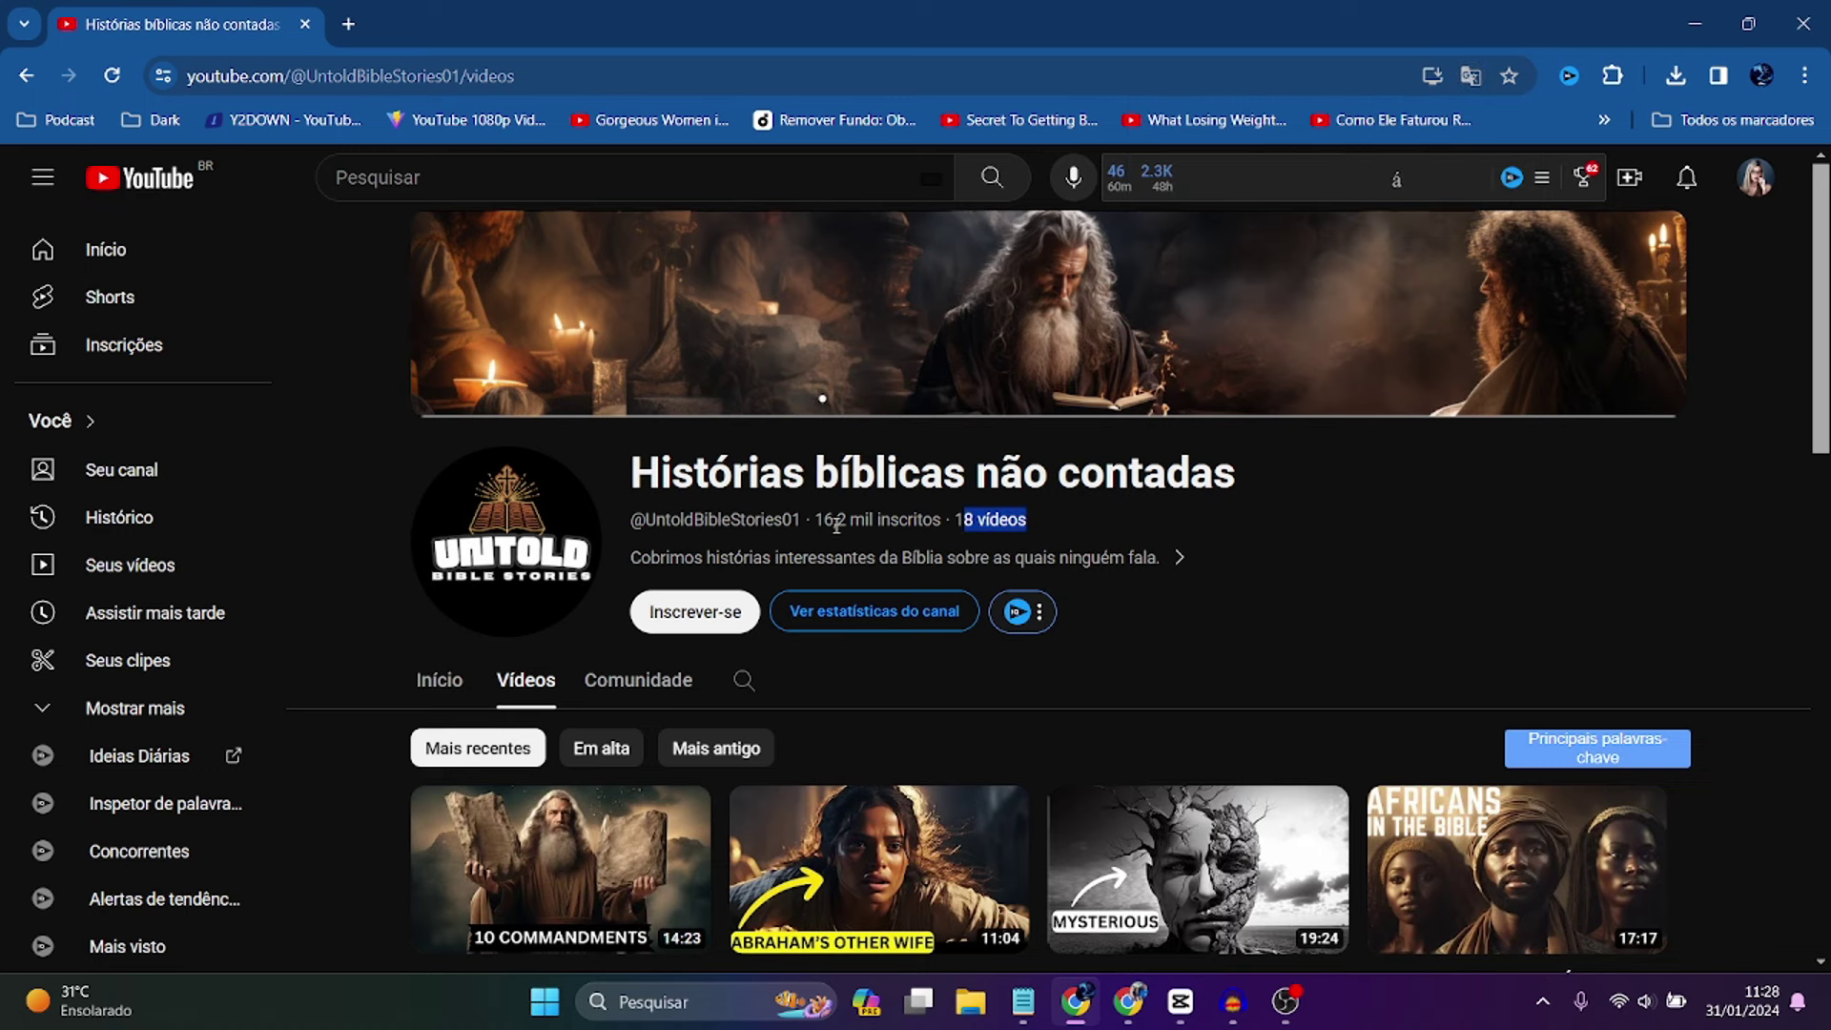
{"action": "left_click_drag", "start_coordinate": [817, 524], "coordinate": [942, 524]}
{"action": "left_click_drag", "start_coordinate": [1058, 525], "coordinate": [955, 519]}
{"action": "left_click_drag", "start_coordinate": [818, 520], "coordinate": [909, 520]}
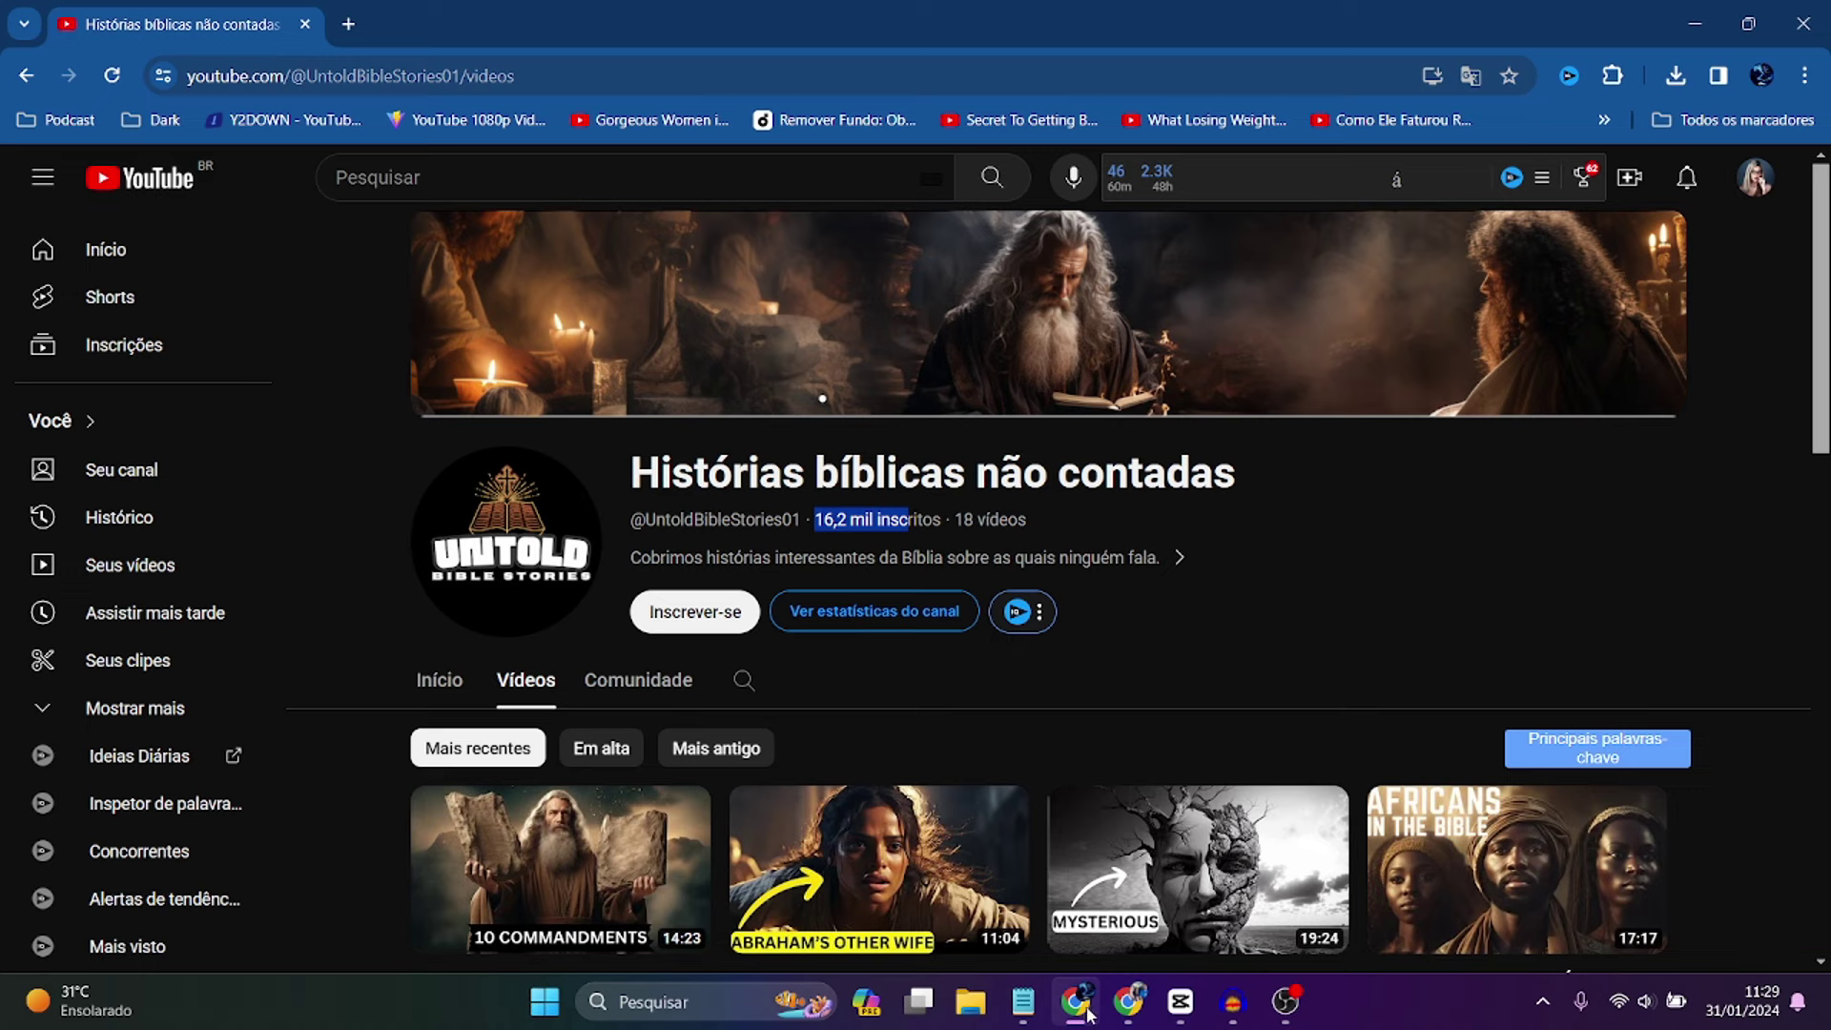
- Compare the video and subscriber counts of the RendaMais Digital channel with those of the Bible stories channel
{"action": "left_click", "coordinate": [1129, 1002]}
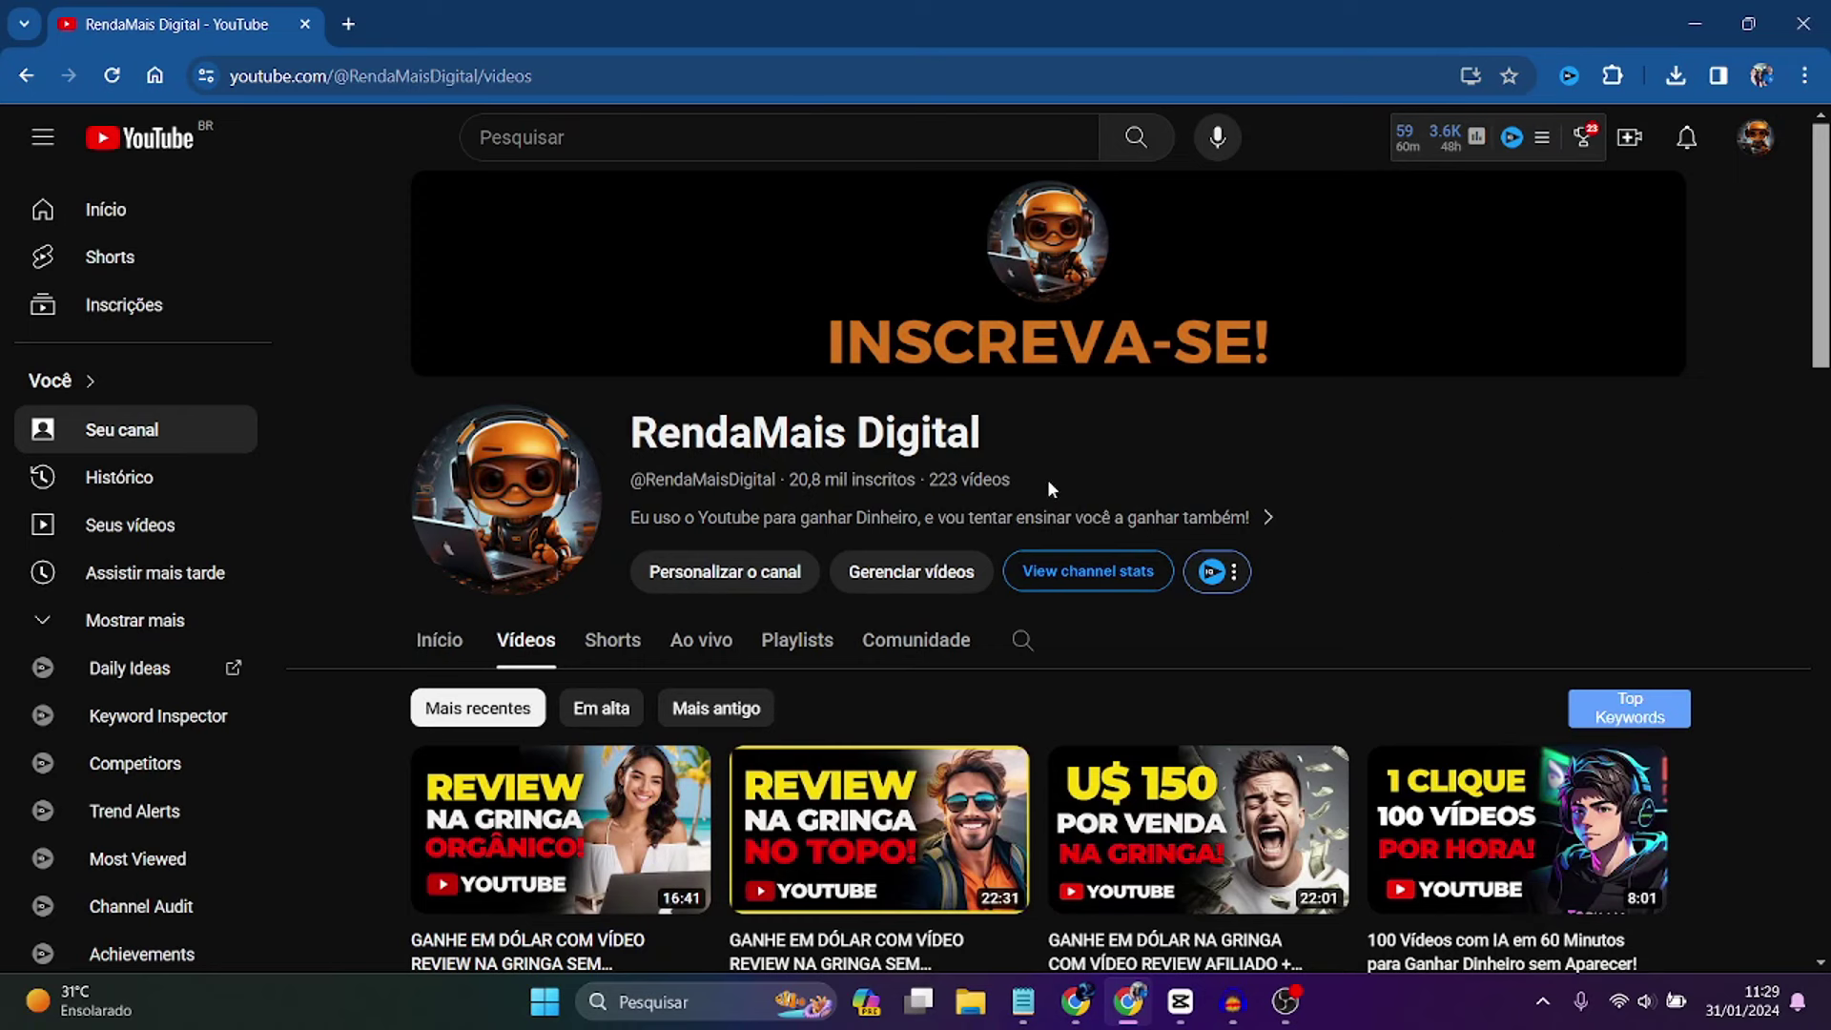
{"action": "left_click_drag", "start_coordinate": [1047, 479], "coordinate": [931, 478]}
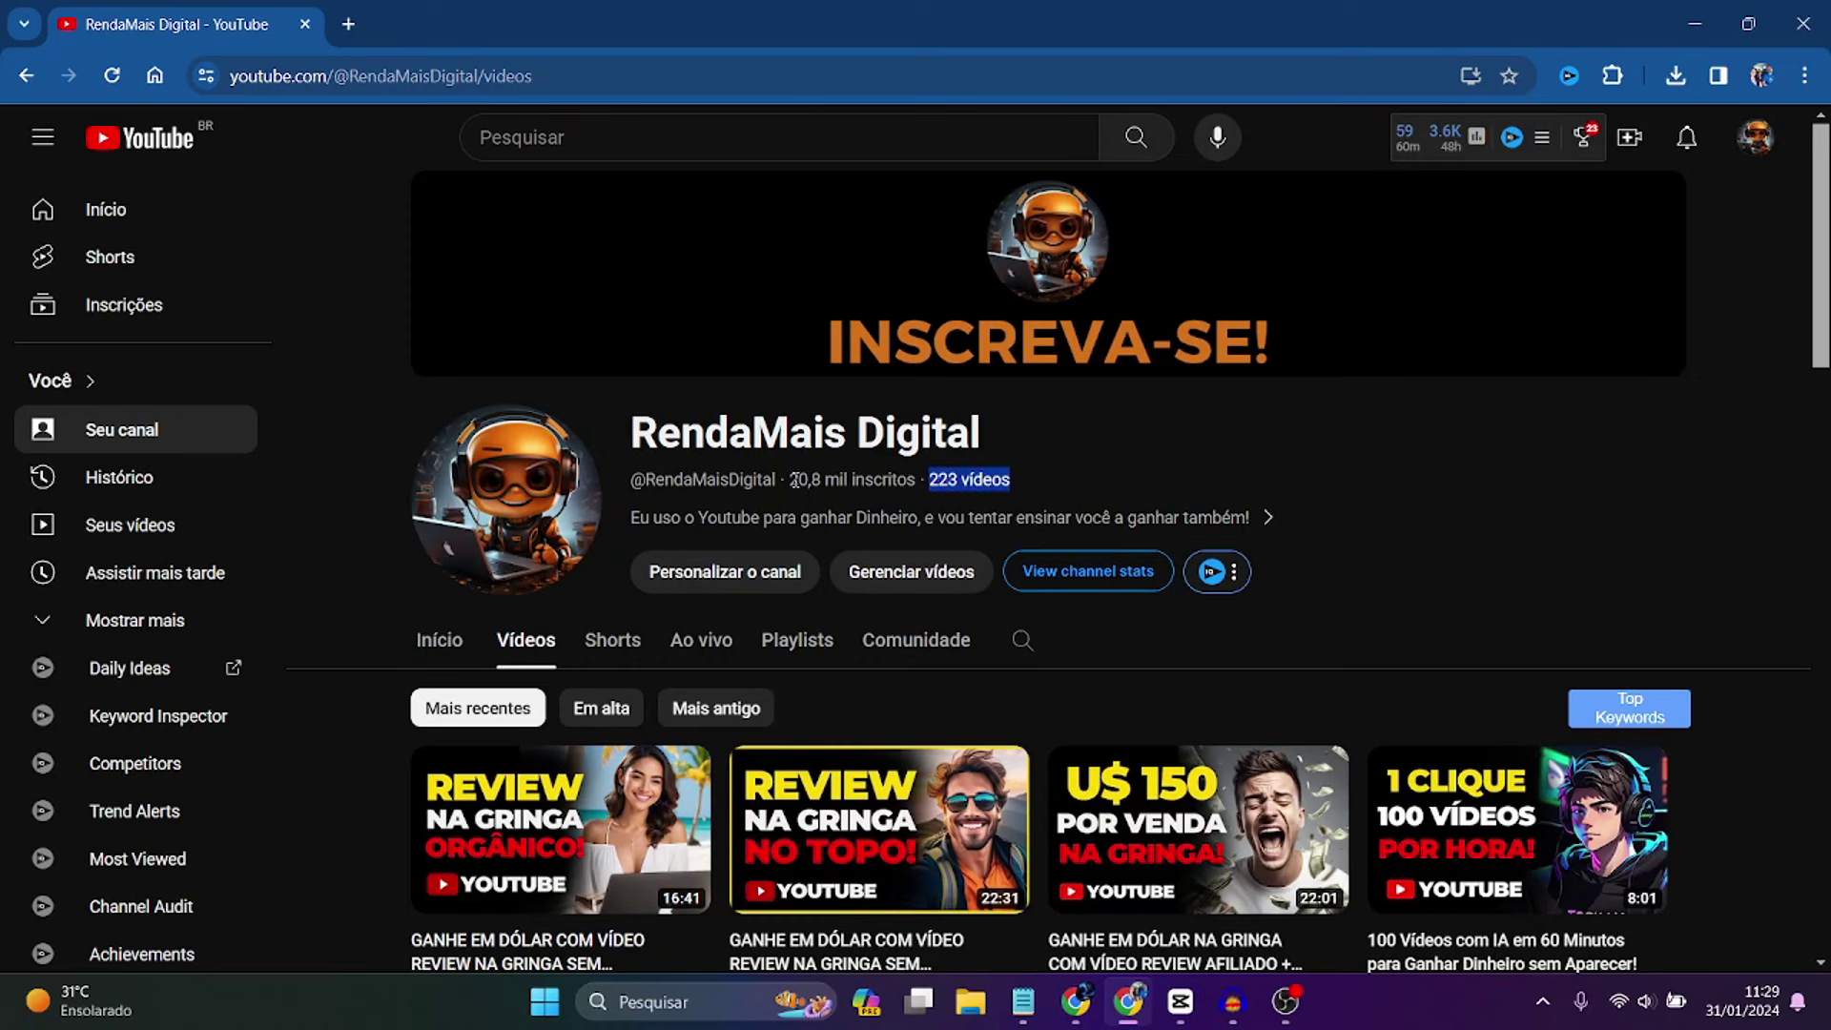
{"action": "left_click_drag", "start_coordinate": [789, 479], "coordinate": [820, 479]}
{"action": "key", "text": "alt+Tab"}
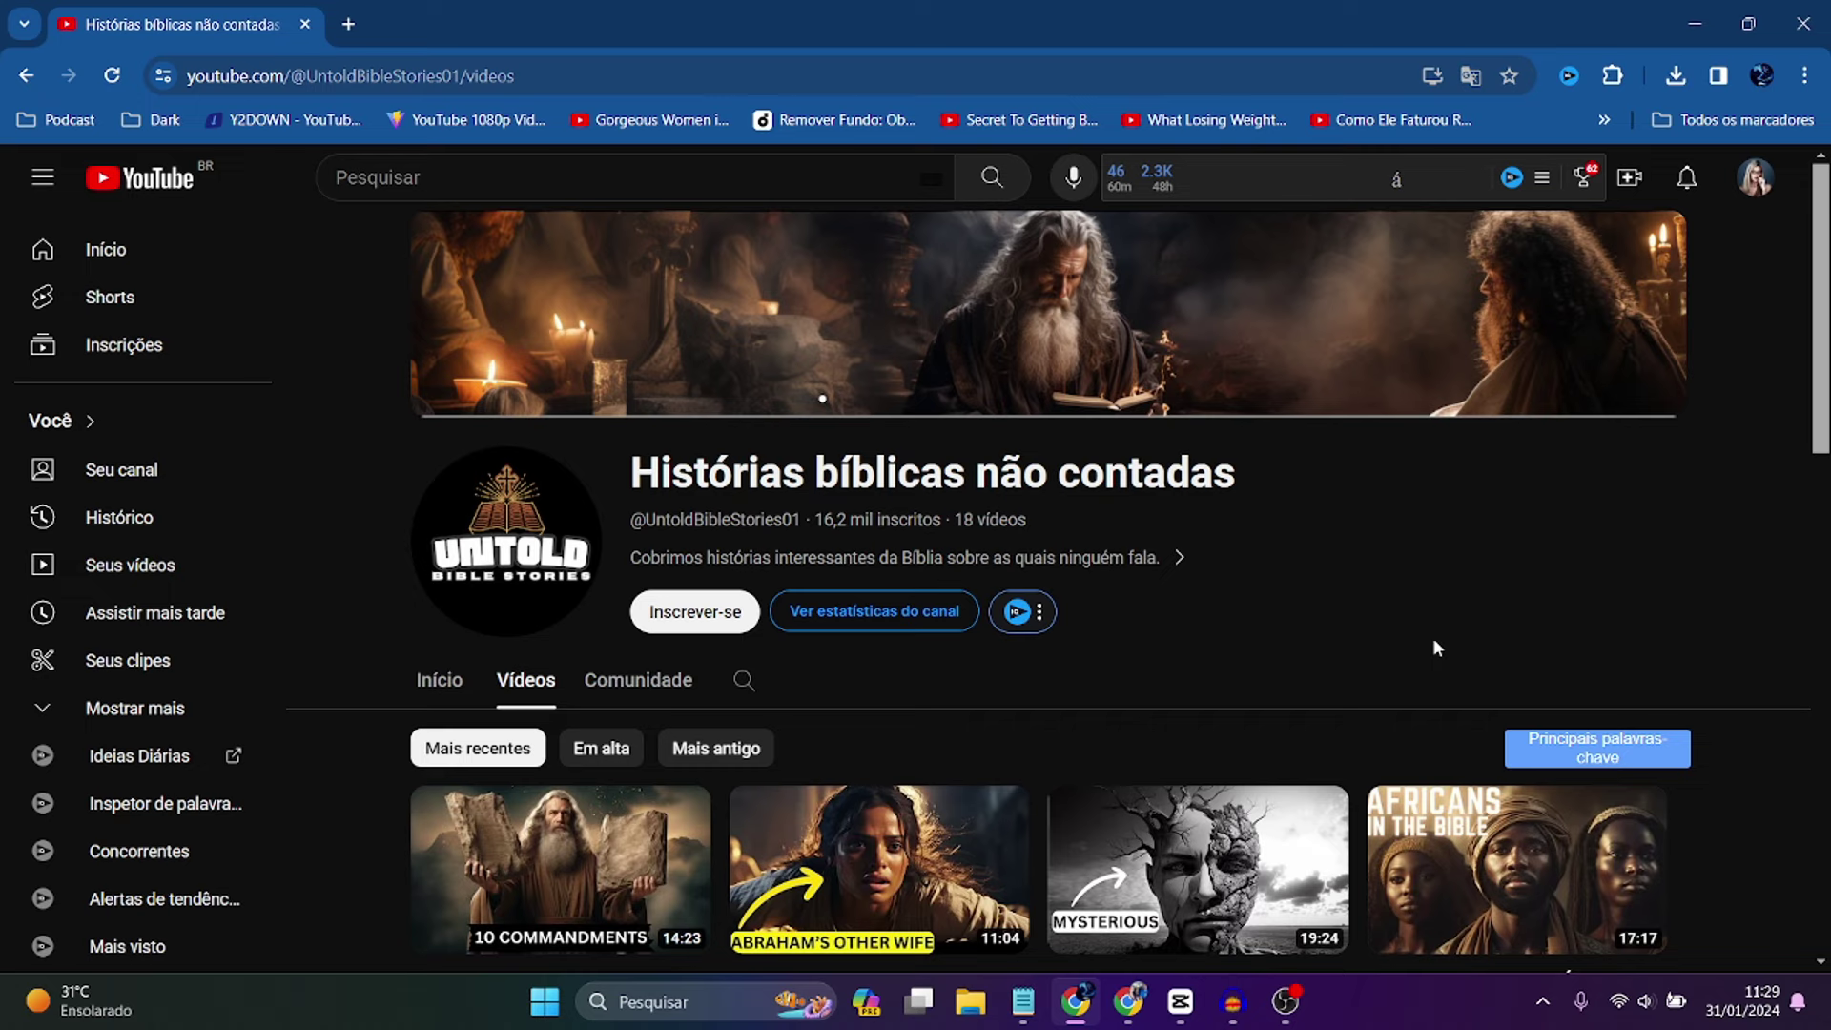
{"action": "left_click", "coordinate": [1128, 1001]}
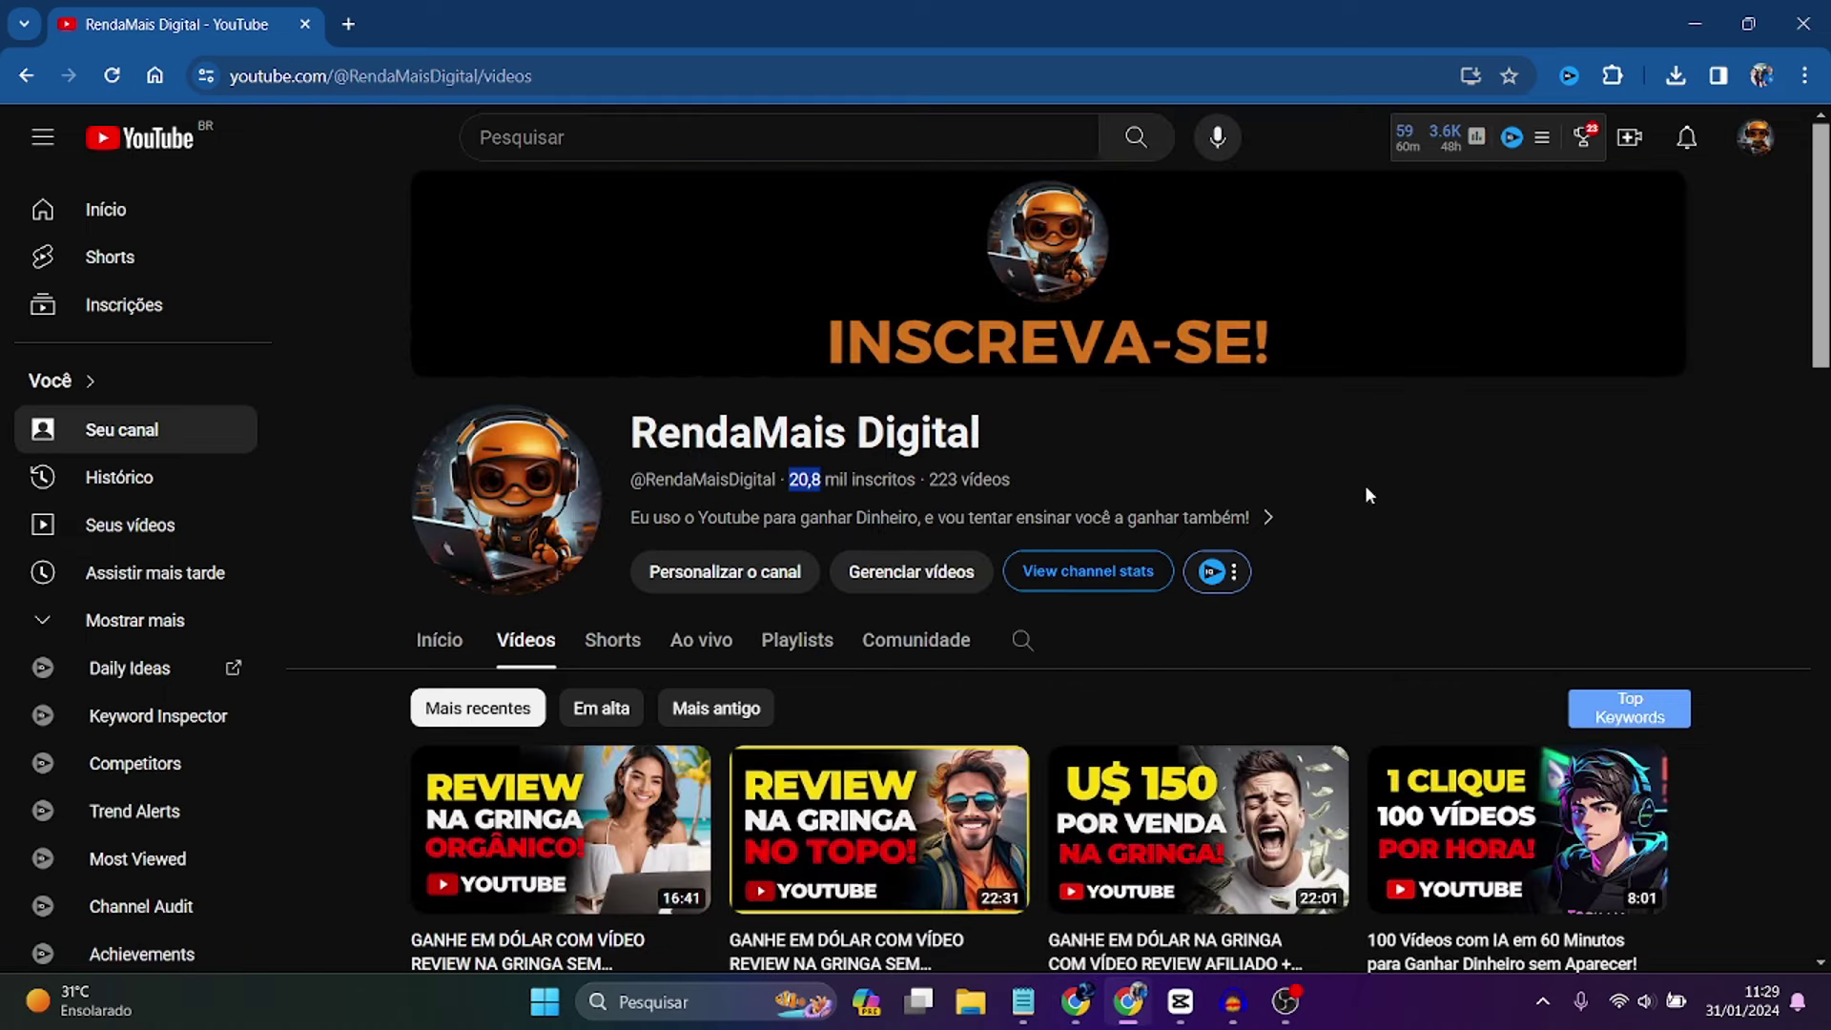
- Return to the Bible stories channel and examine the total views, joining date and country in its channel details
{"action": "left_click", "coordinate": [1075, 1001]}
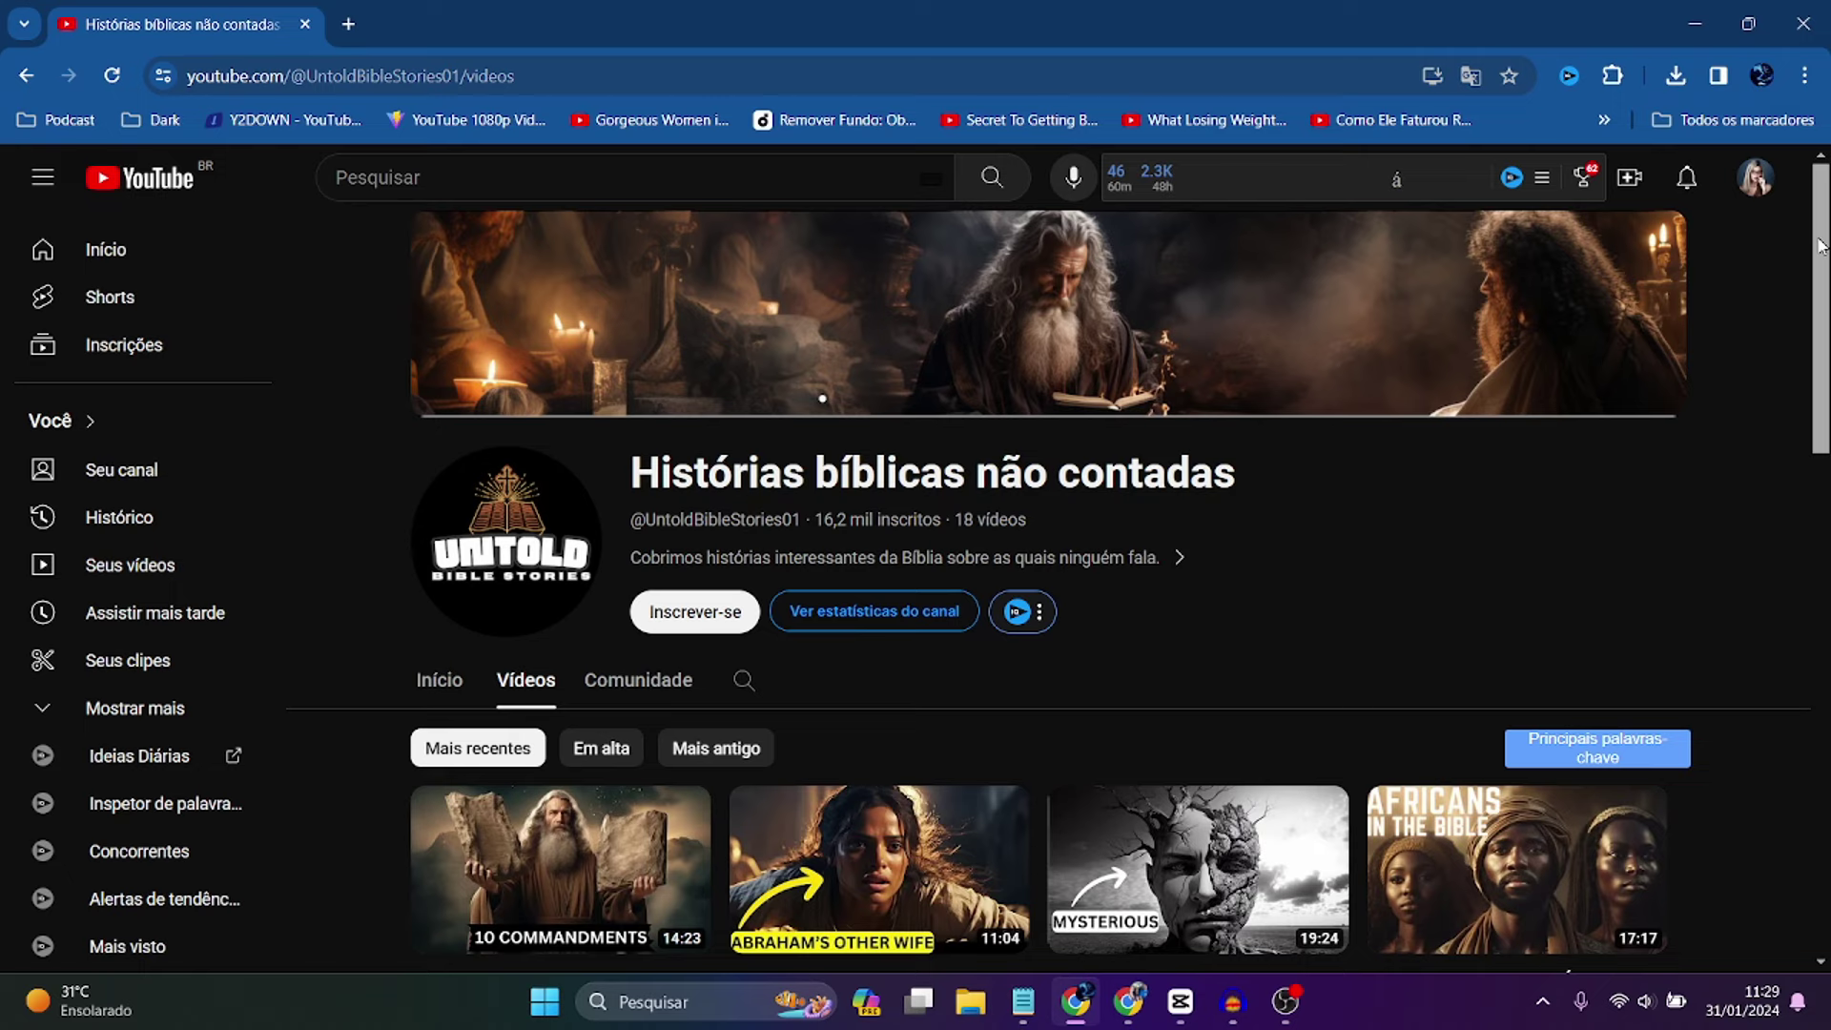
{"action": "scroll", "coordinate": [1825, 286], "scroll_direction": "down", "scroll_amount": 2}
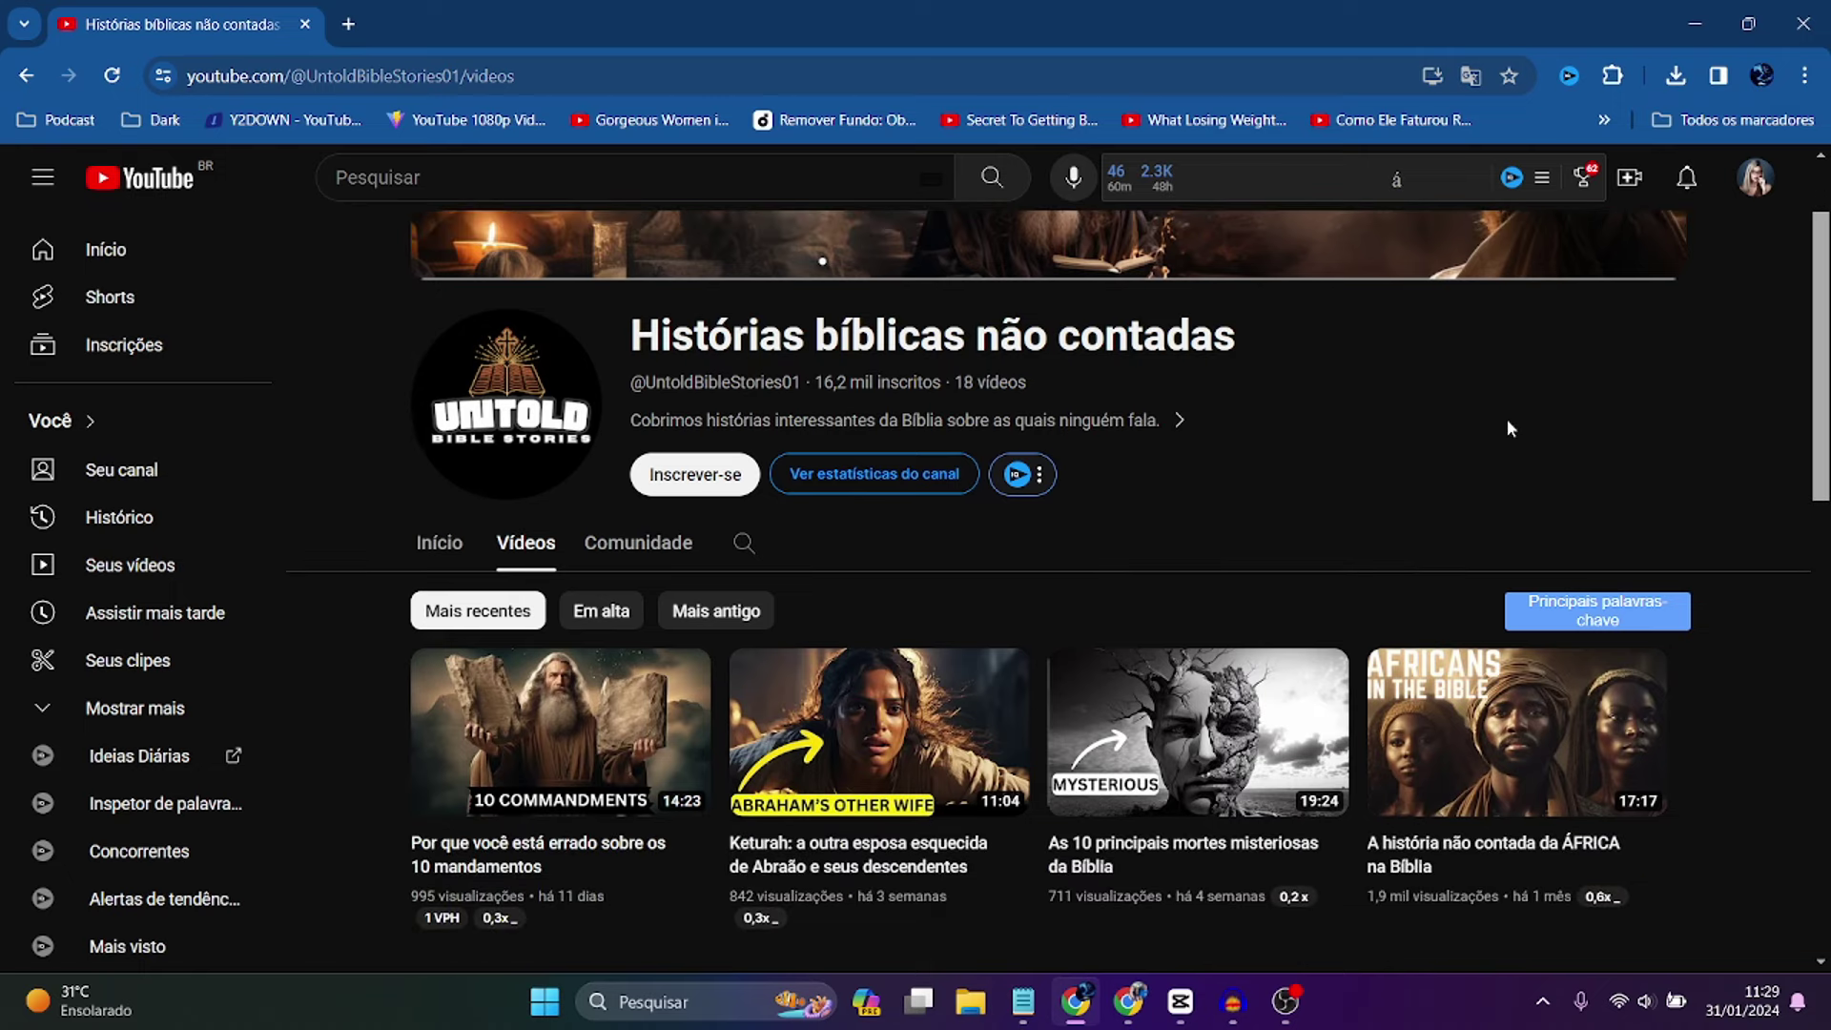
{"action": "left_click", "coordinate": [1158, 429]}
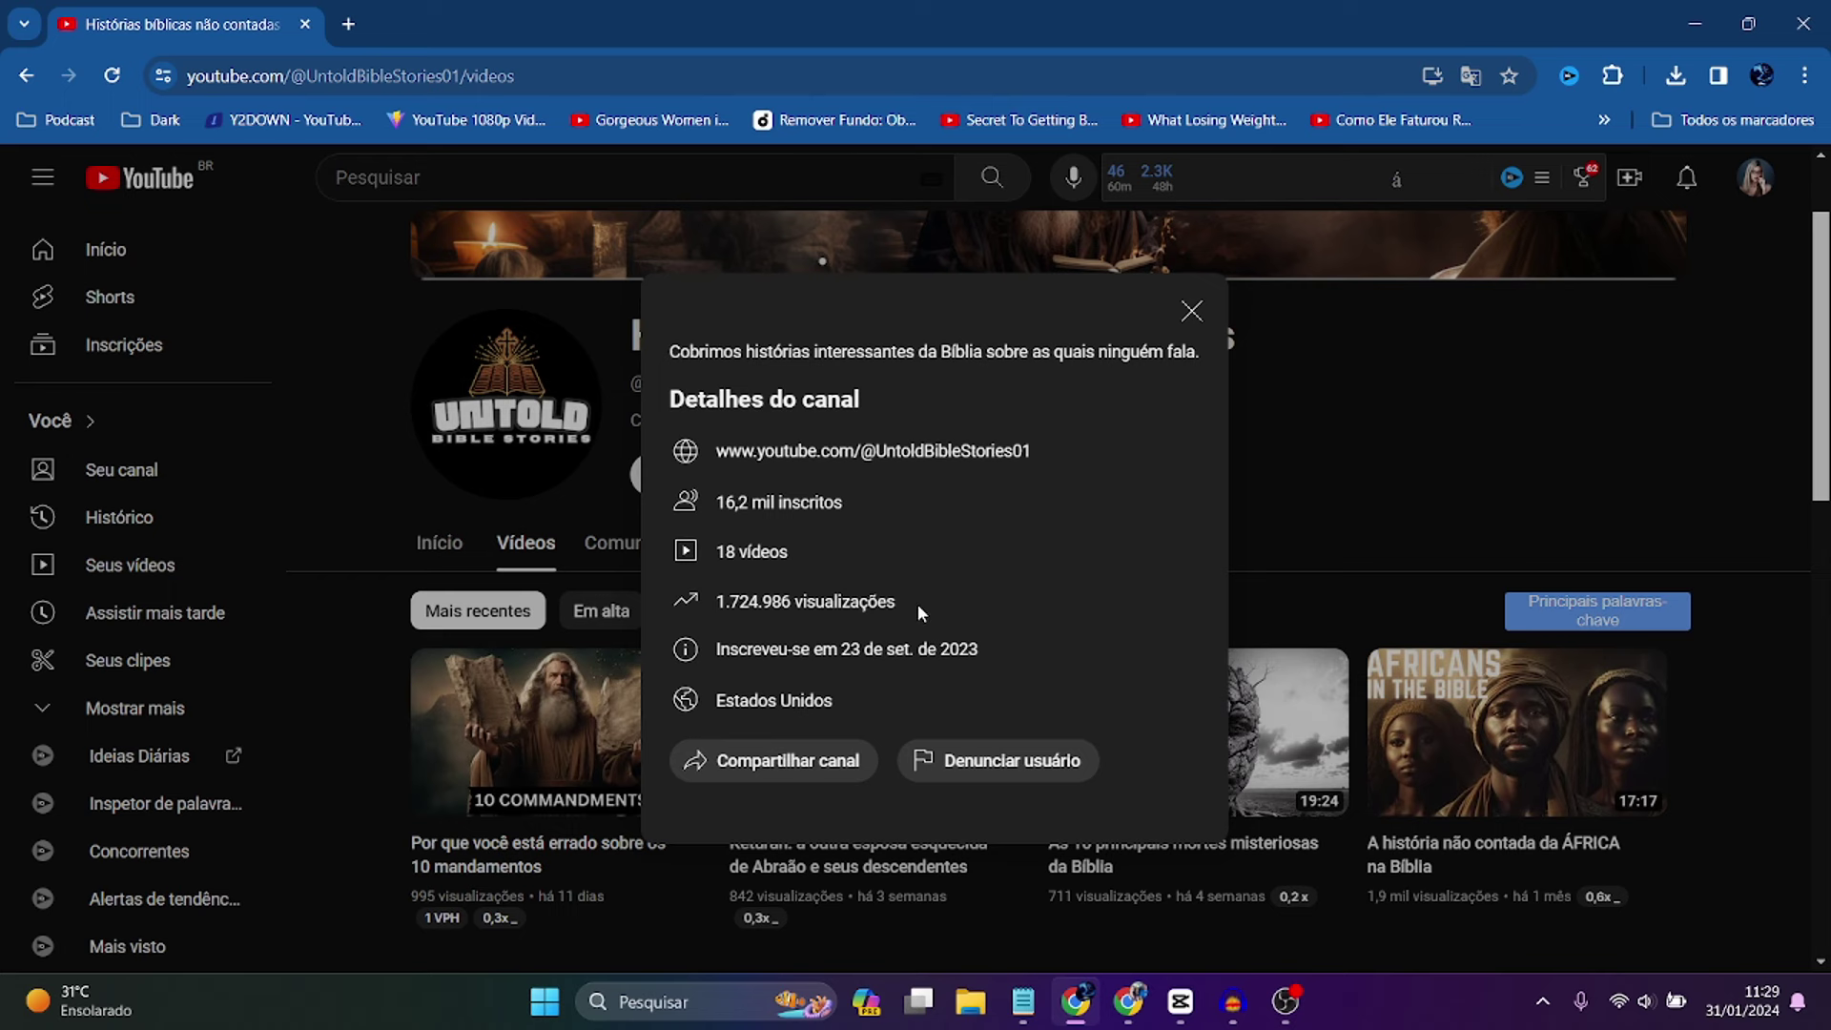
{"action": "left_click_drag", "start_coordinate": [917, 604], "coordinate": [702, 610]}
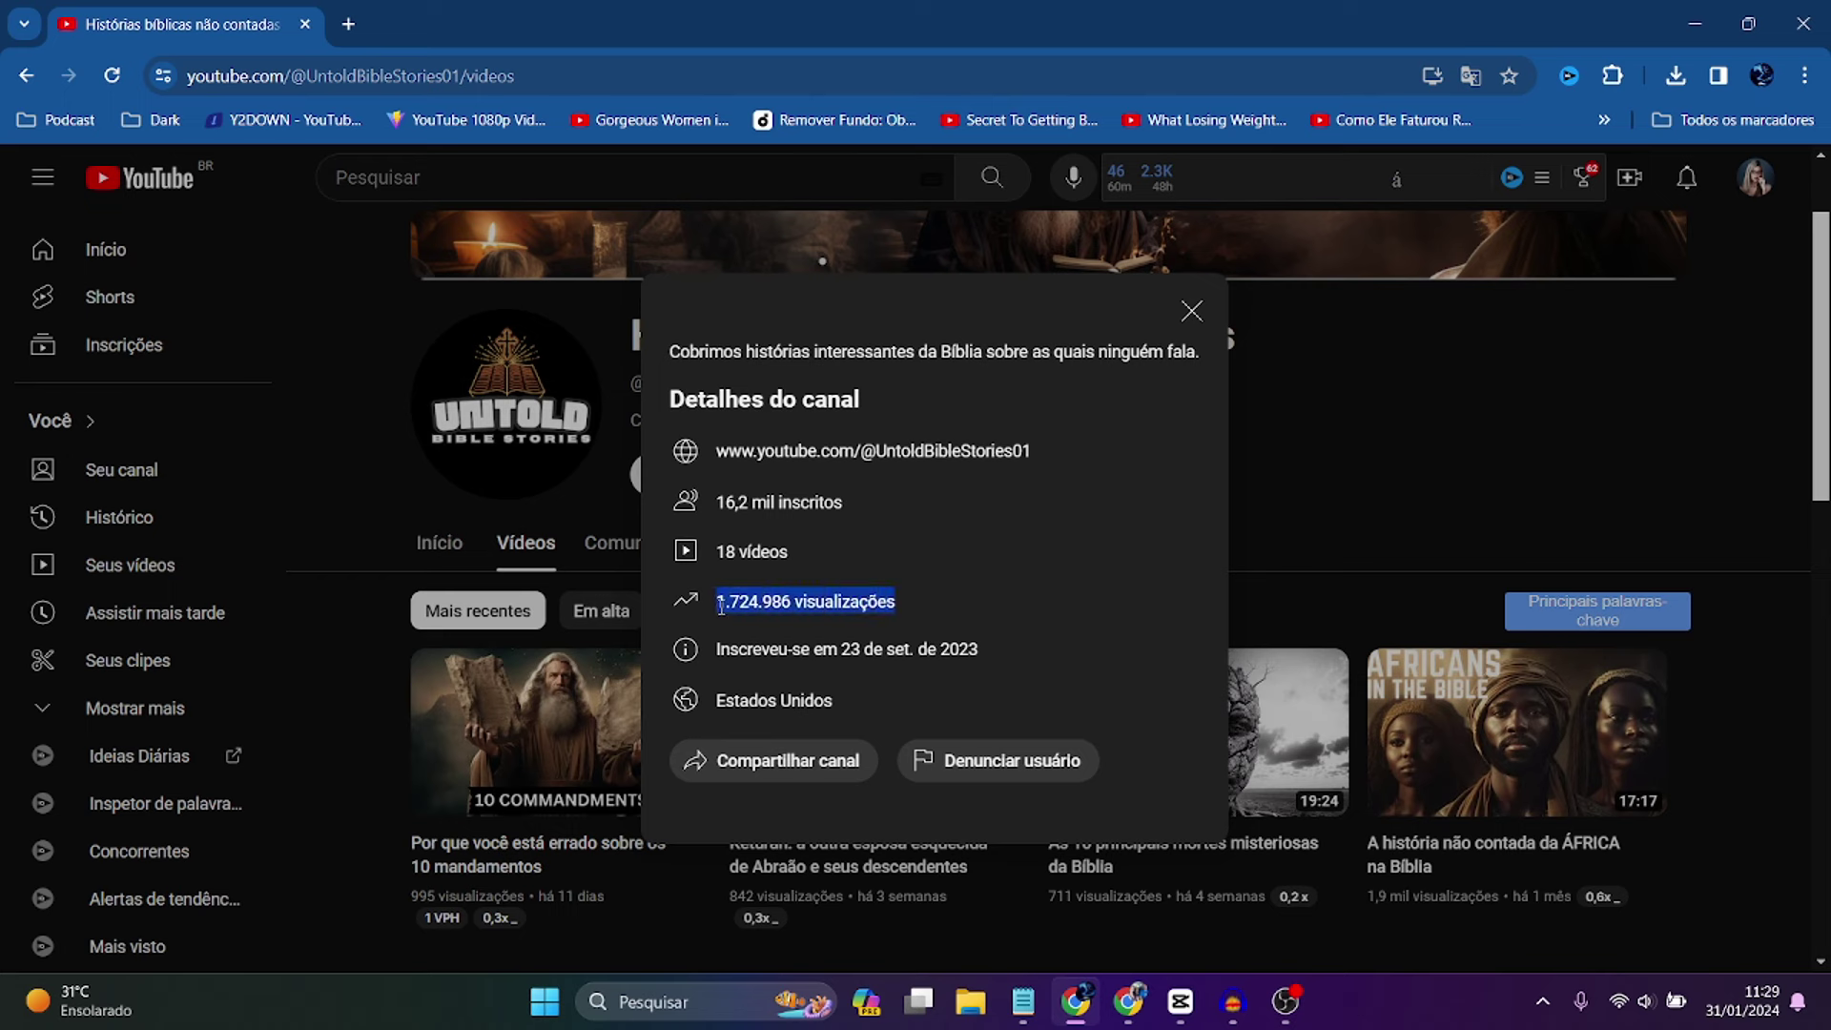
{"action": "left_click_drag", "start_coordinate": [1028, 649], "coordinate": [840, 650]}
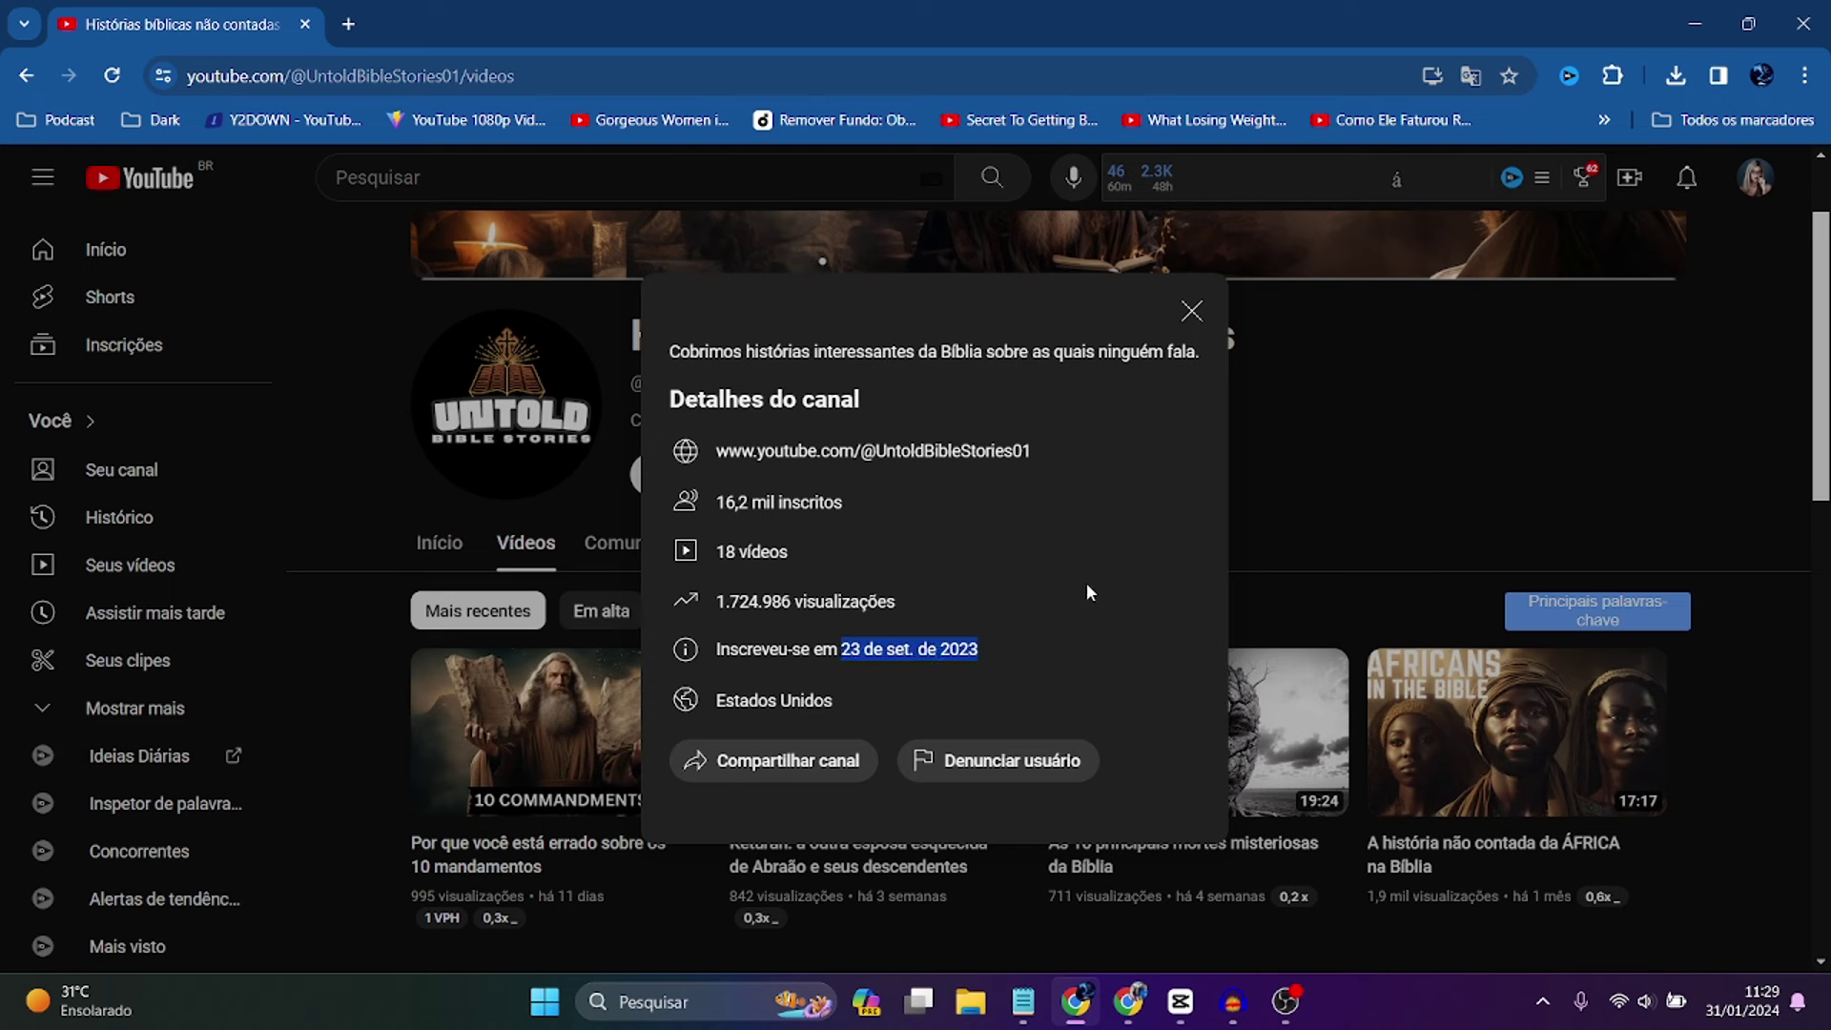
{"action": "left_click_drag", "start_coordinate": [887, 700], "coordinate": [710, 701]}
{"action": "left_click", "coordinate": [1507, 458]}
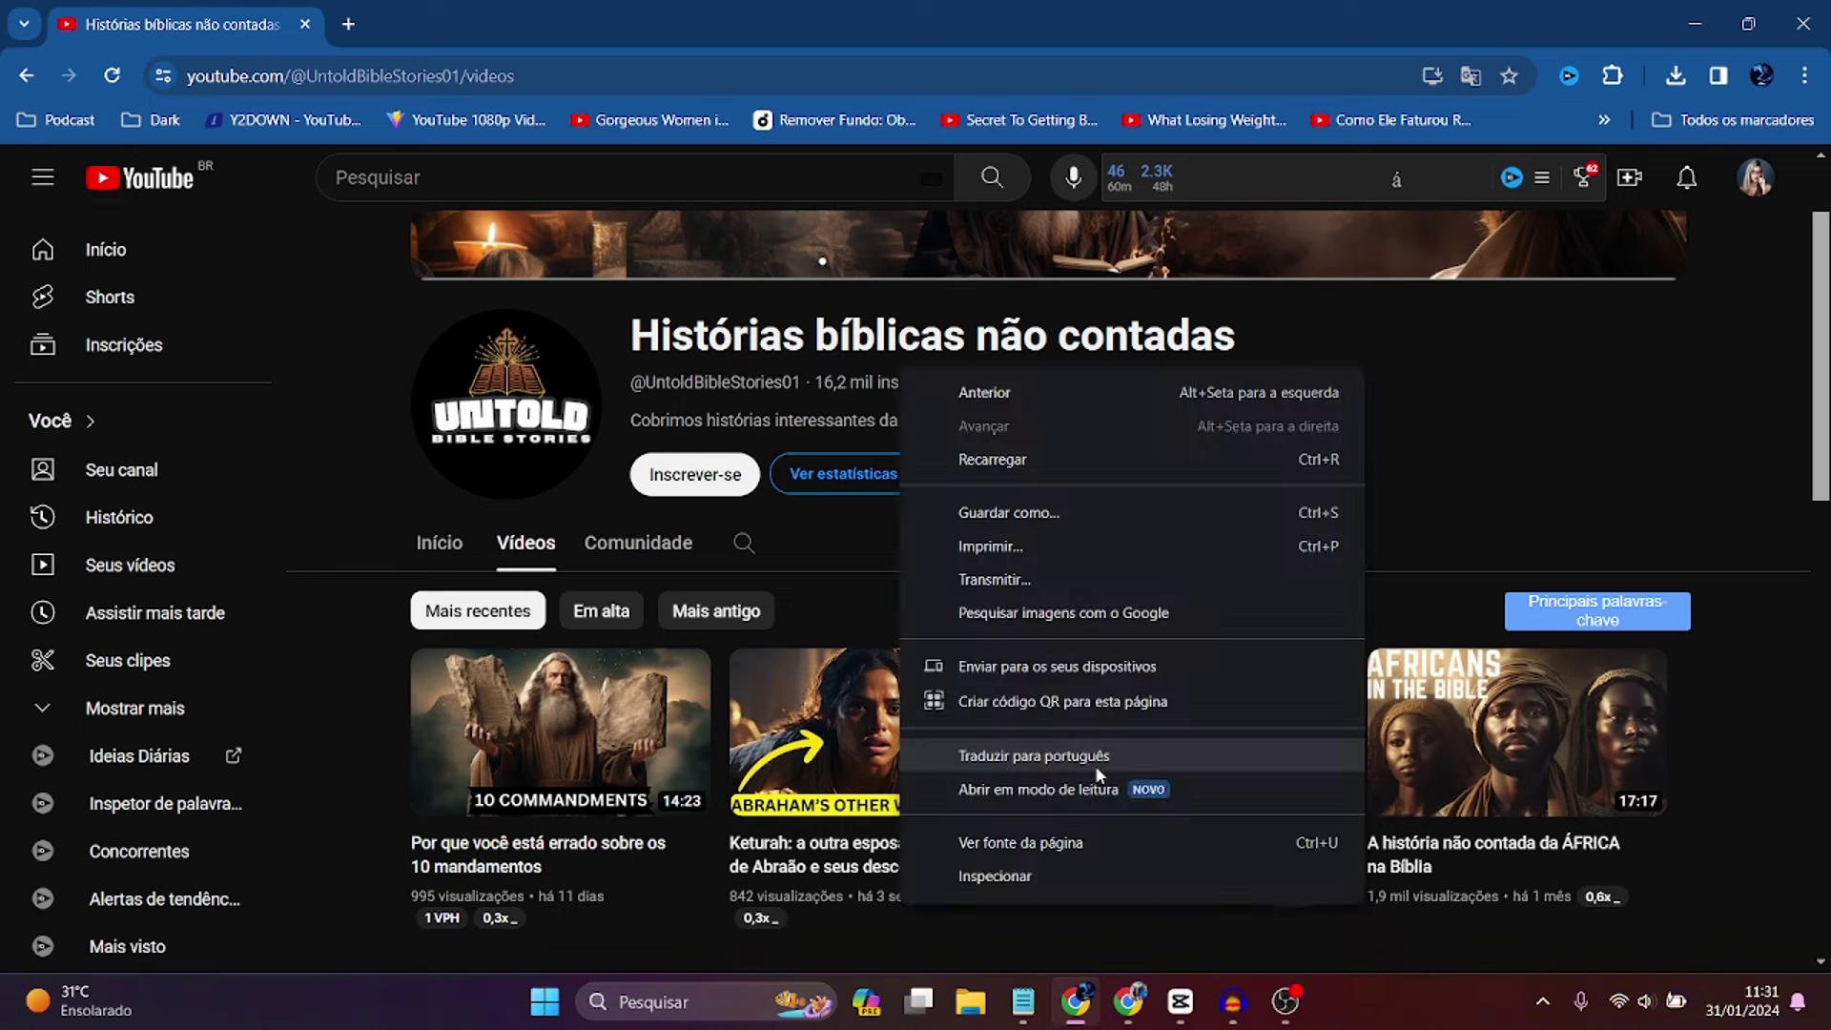
- Show the channel page in its original language and look through the view counts of its entire video list
{"action": "left_click", "coordinate": [1097, 747]}
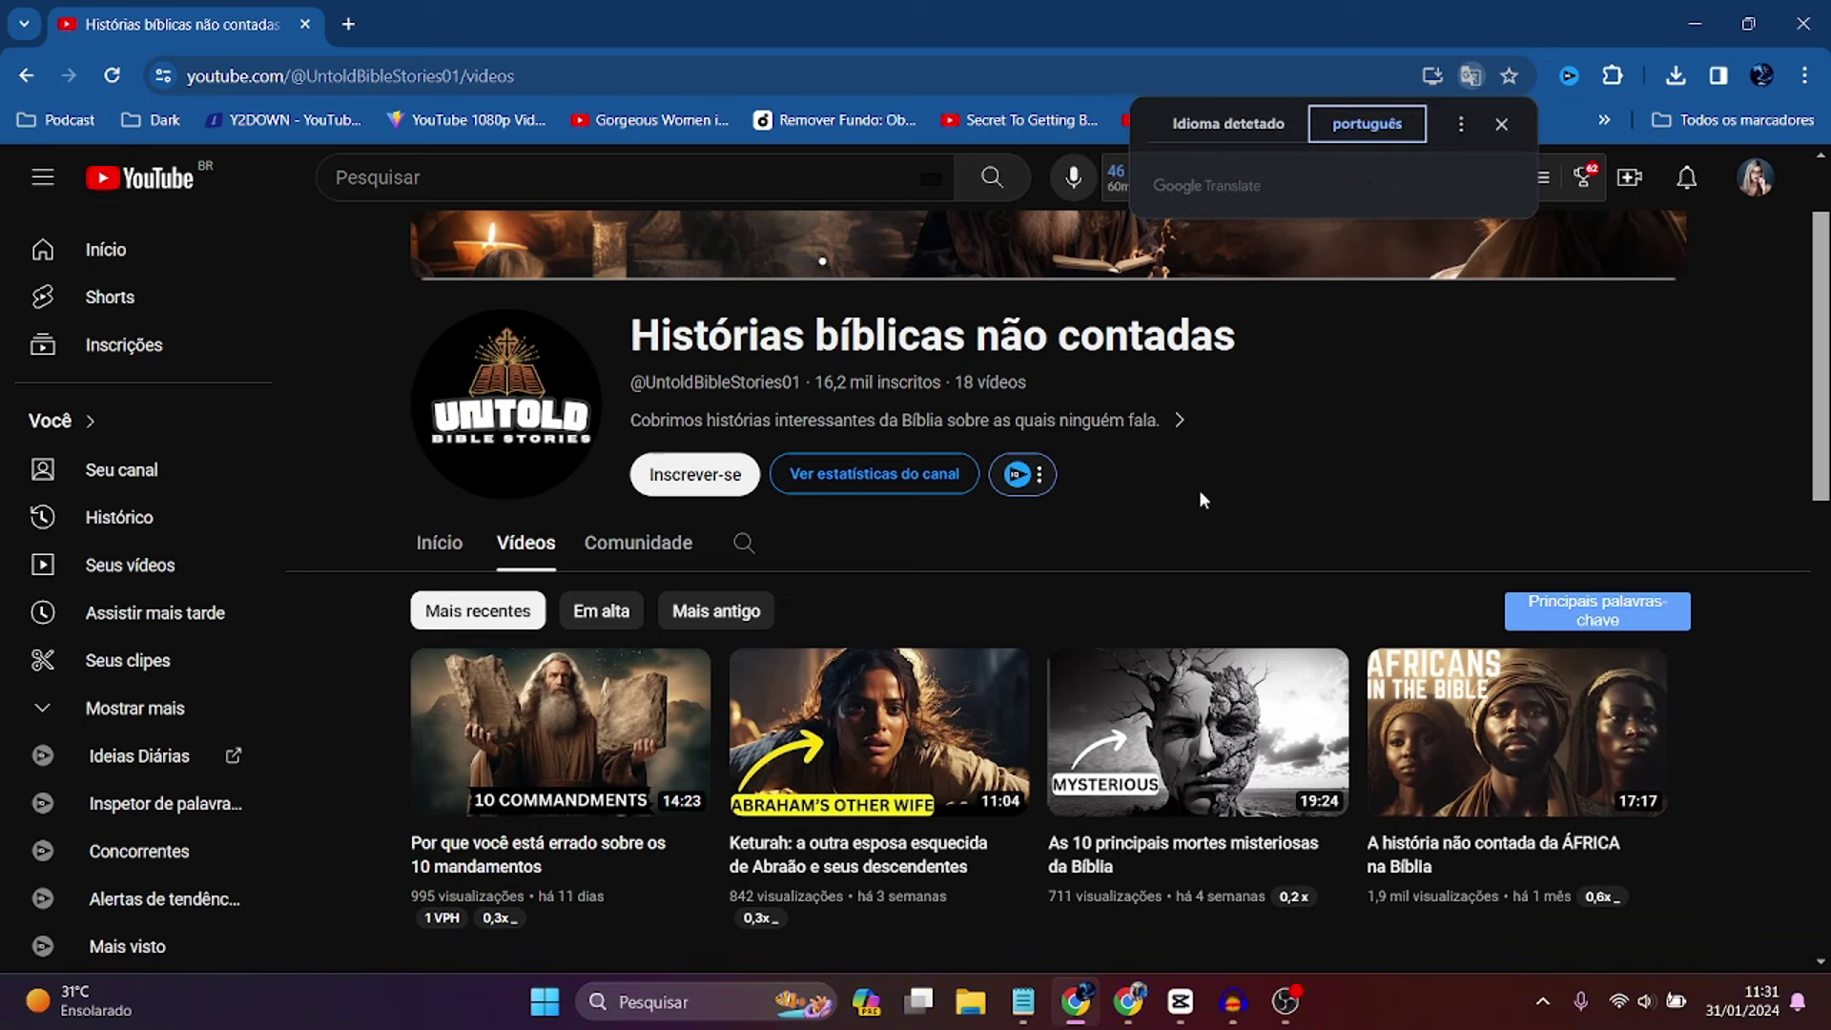
{"action": "left_click", "coordinate": [1238, 129]}
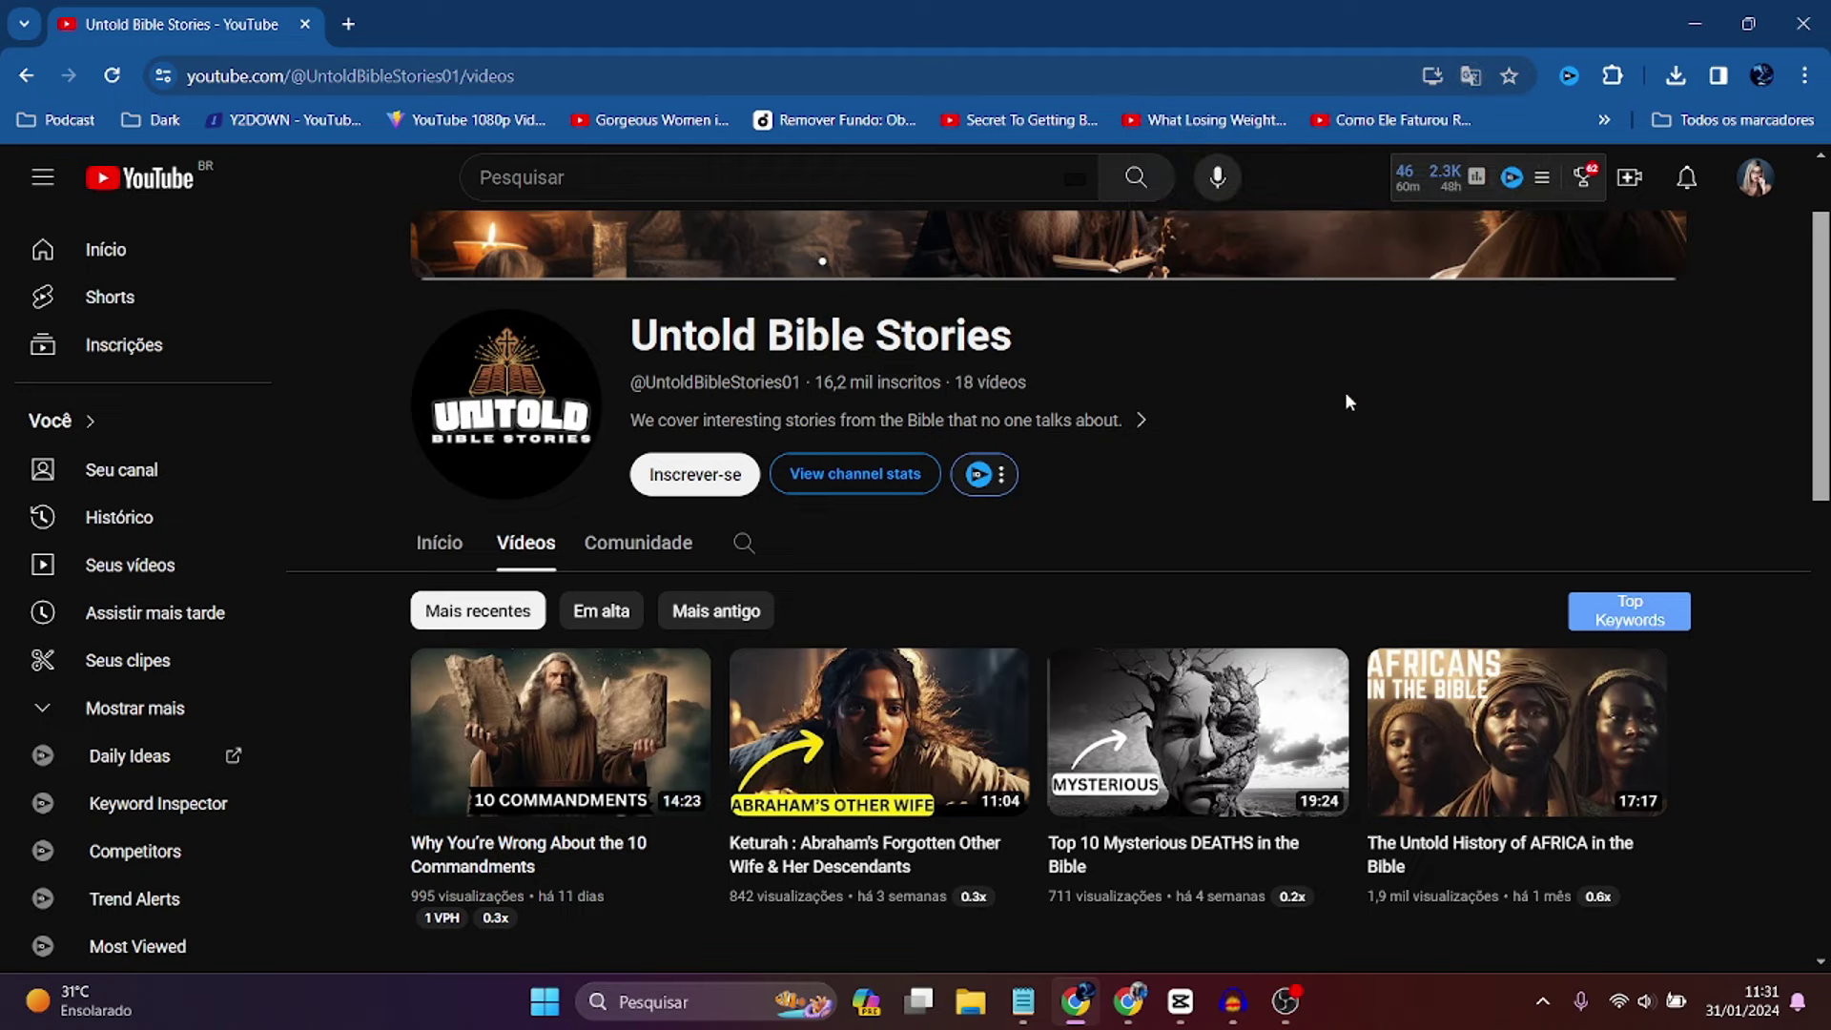
{"action": "scroll", "coordinate": [1350, 391], "scroll_direction": "down", "scroll_amount": 1}
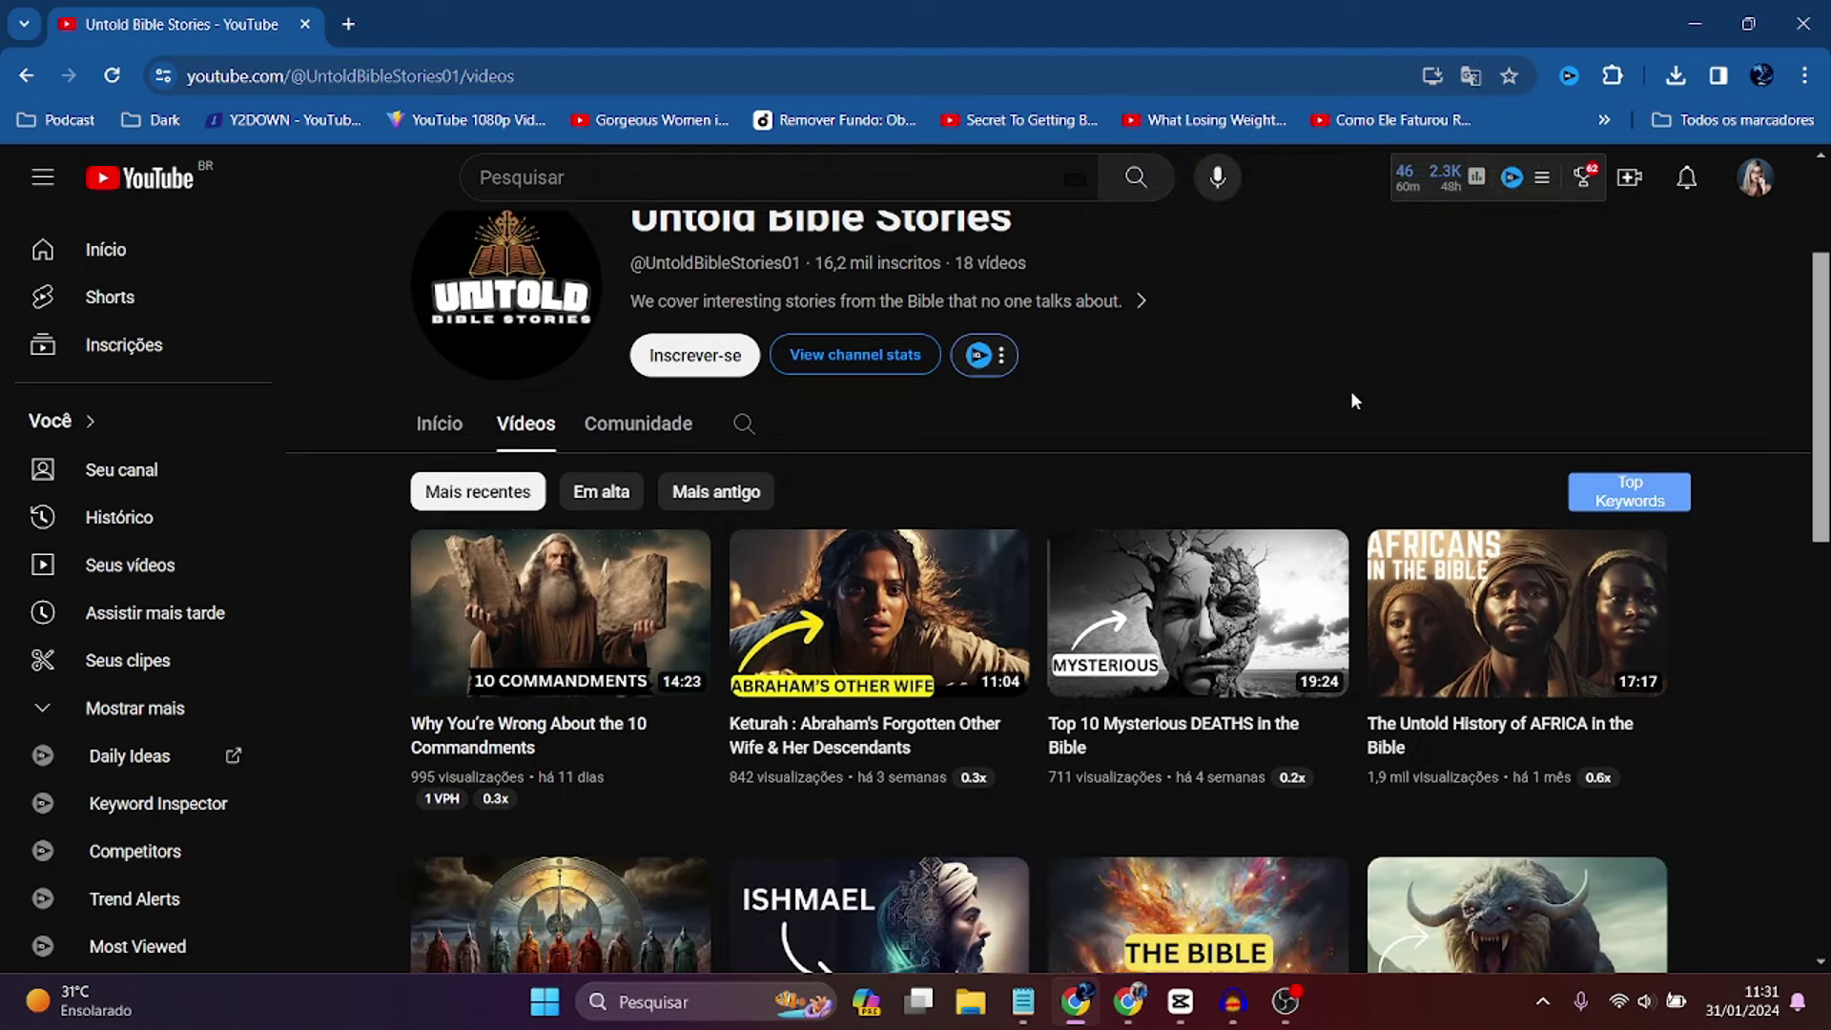
{"action": "scroll", "coordinate": [1351, 401], "scroll_direction": "down", "scroll_amount": 10}
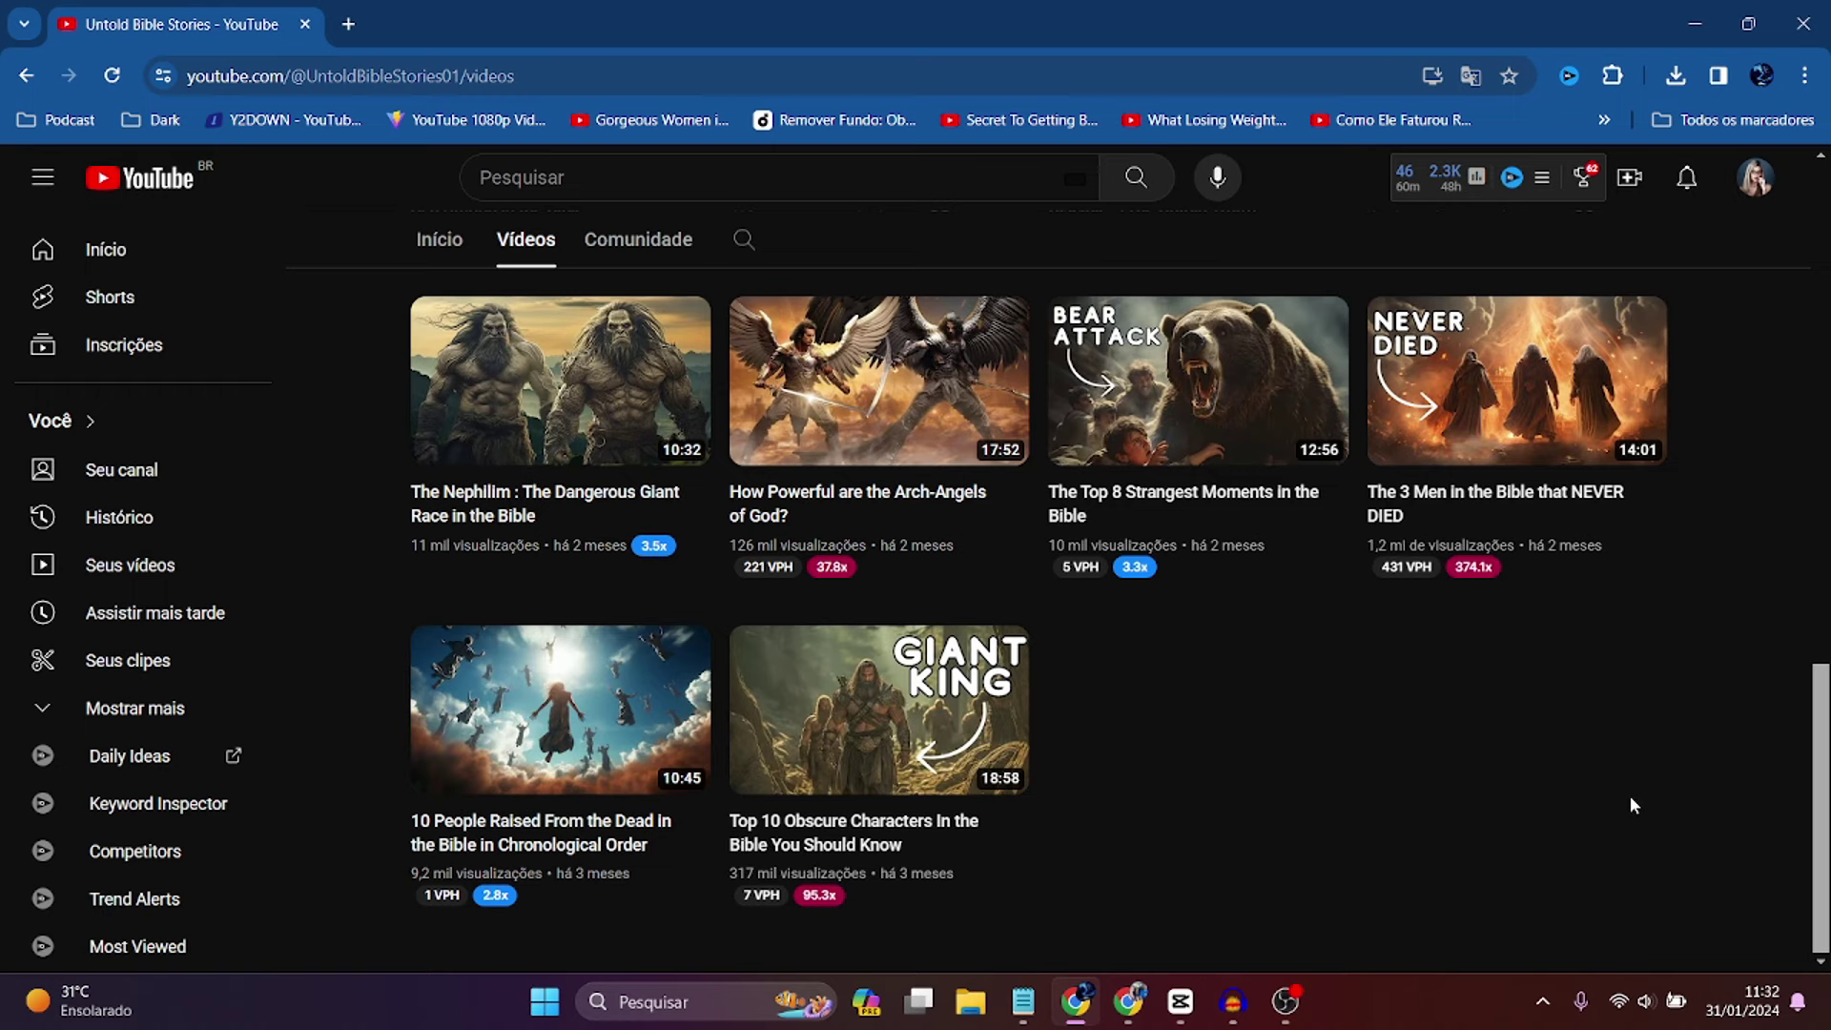
- Bring up Google's online calculator in a new tab by searching for "calculadora"
{"action": "left_click", "coordinate": [349, 24]}
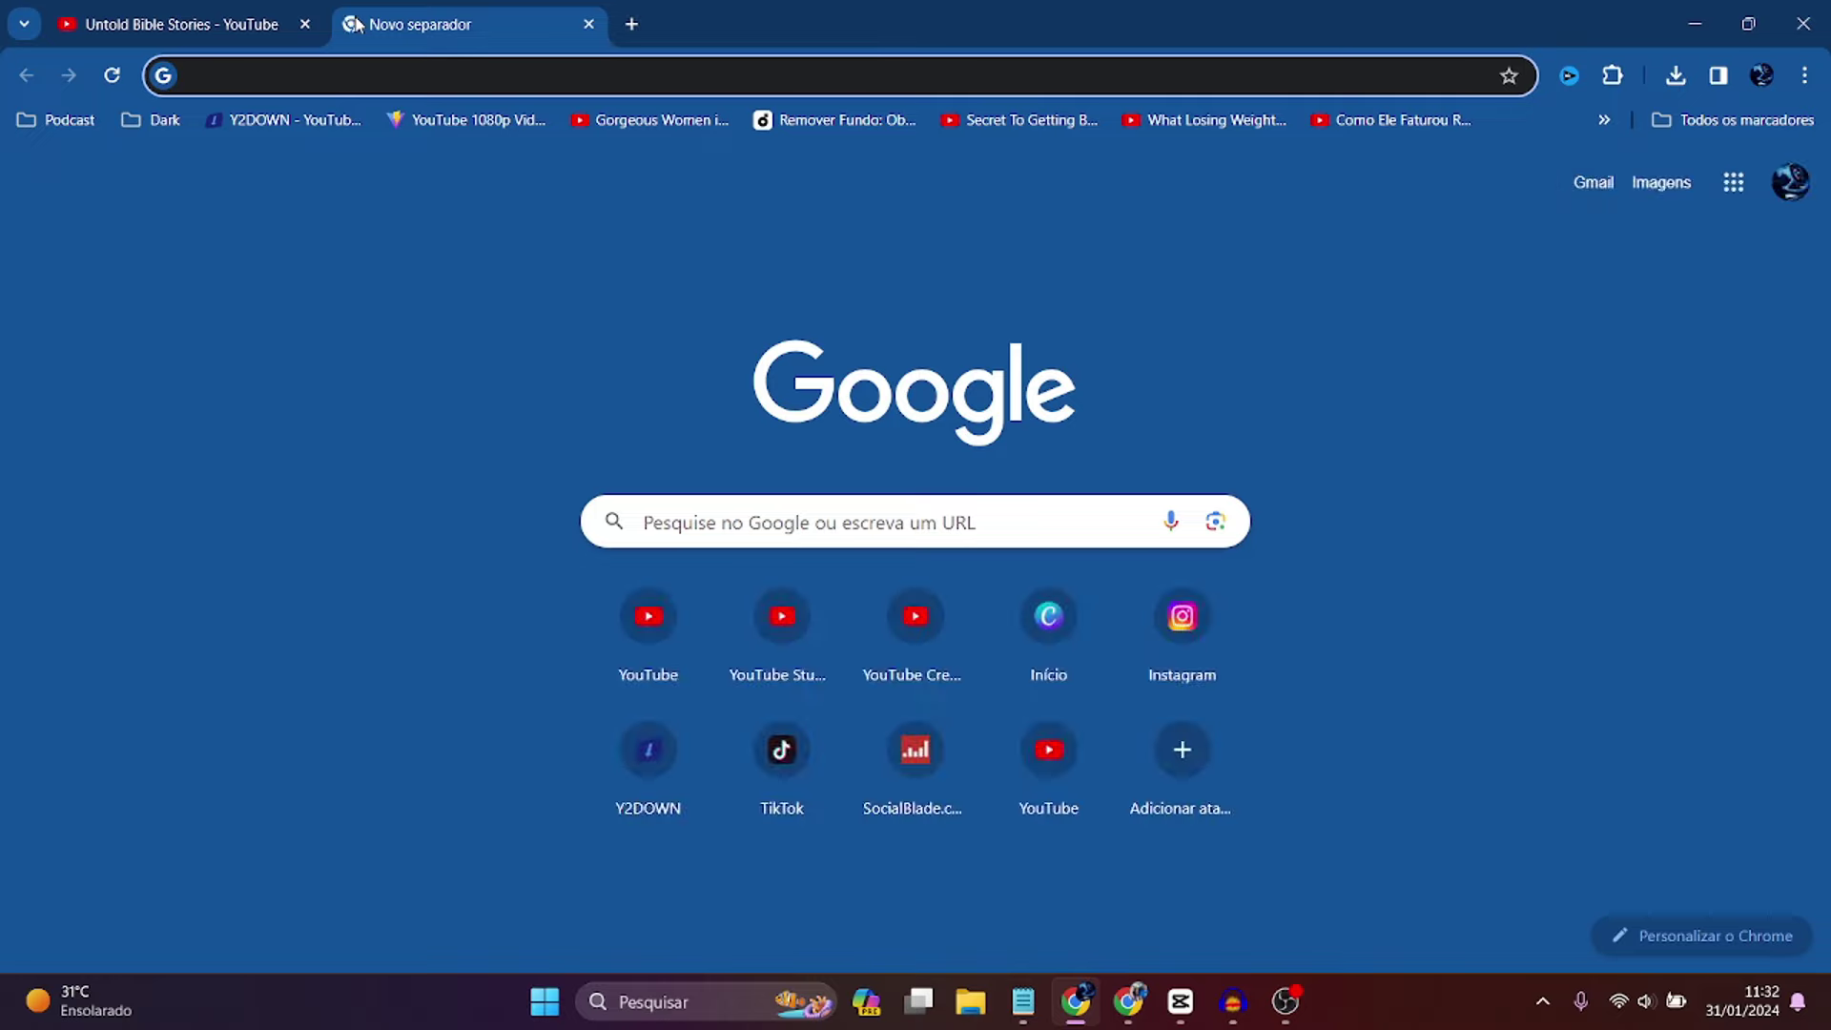
{"action": "type", "text": "CAL"}
{"action": "key", "text": "Return"}
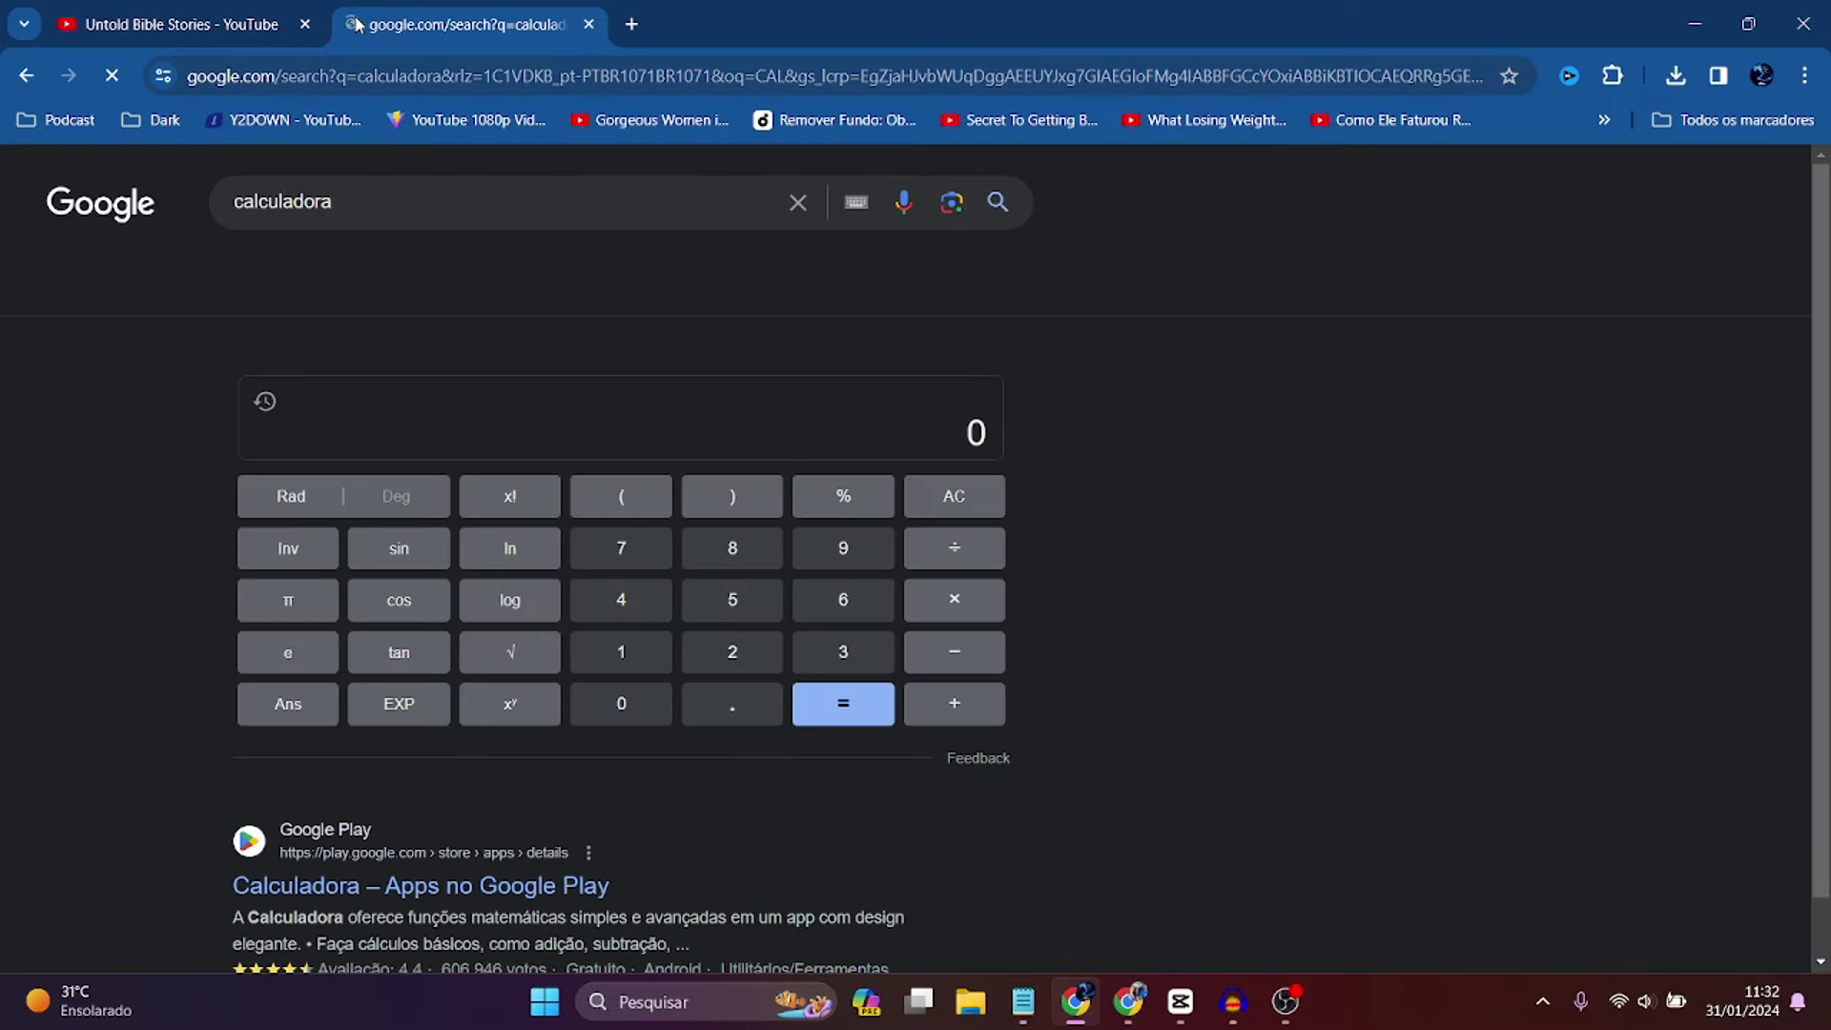
- Divide 1200000 views by 1000 on the calculator
{"action": "left_click", "coordinate": [612, 658]}
{"action": "left_click", "coordinate": [714, 666]}
{"action": "left_click", "coordinate": [609, 714]}
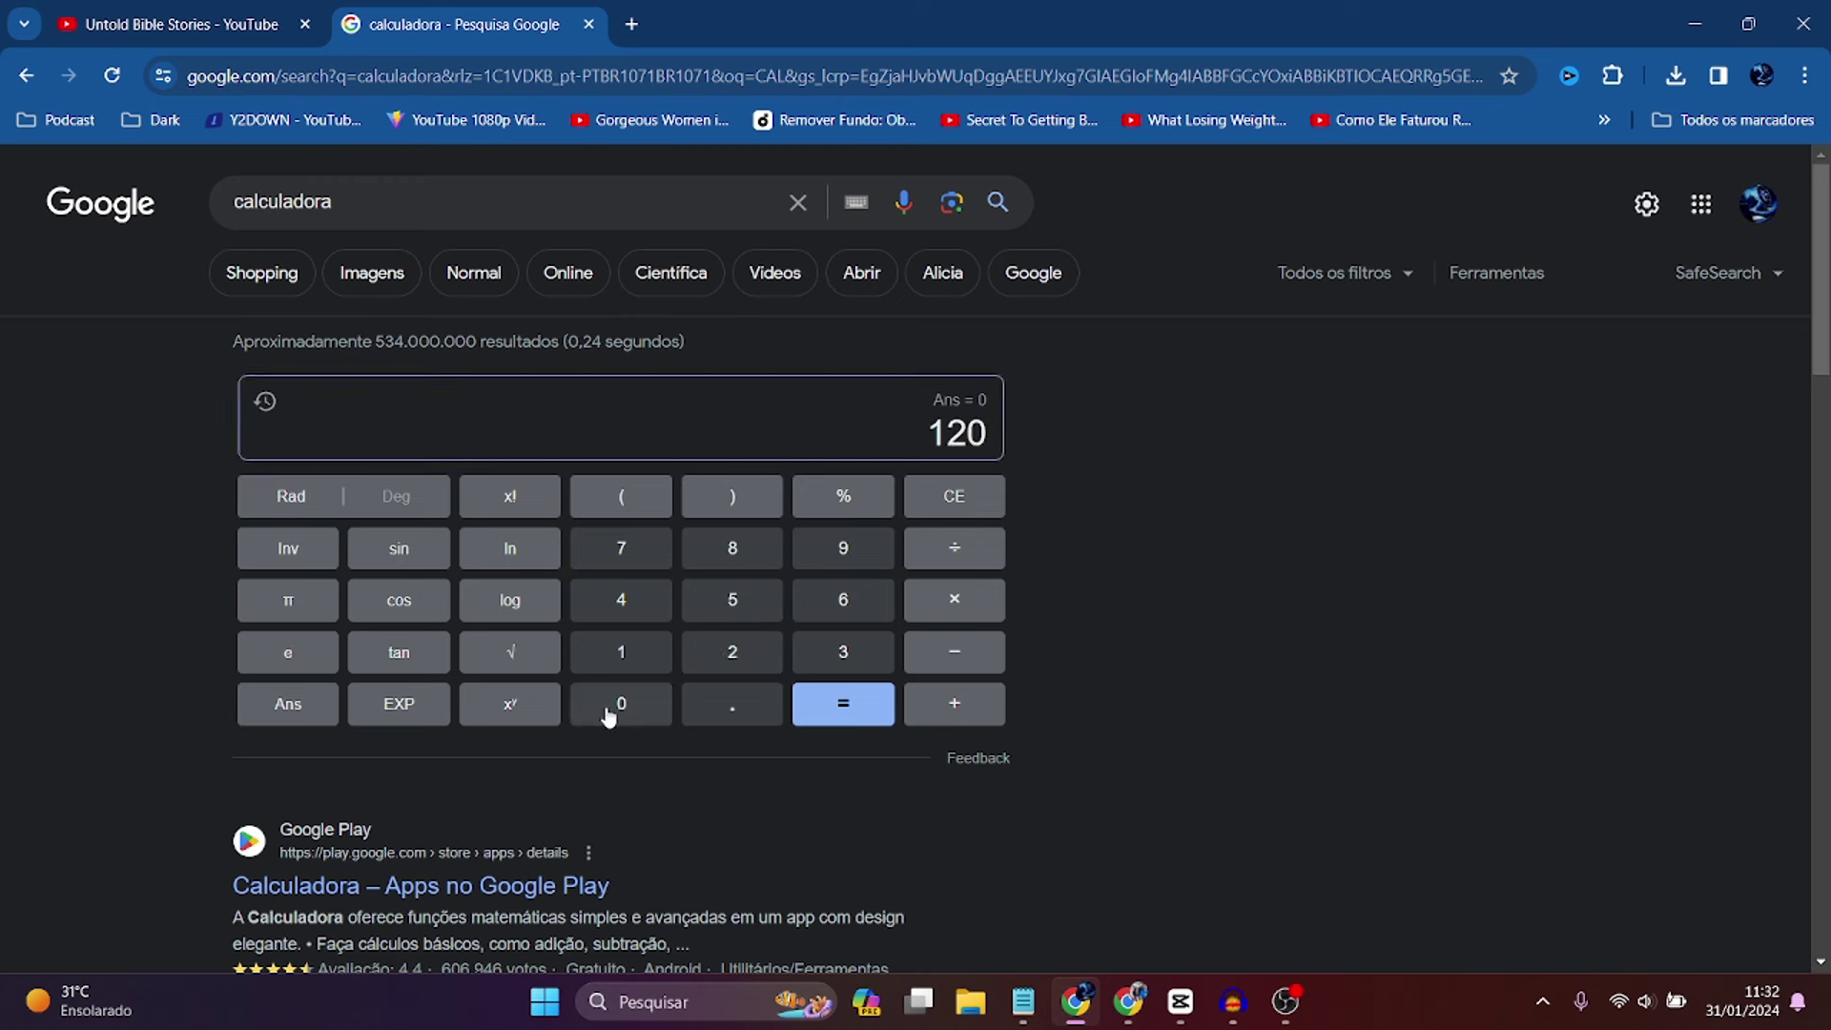
{"action": "double_click", "coordinate": [610, 711]}
{"action": "double_click", "coordinate": [612, 706]}
{"action": "left_click", "coordinate": [955, 558]}
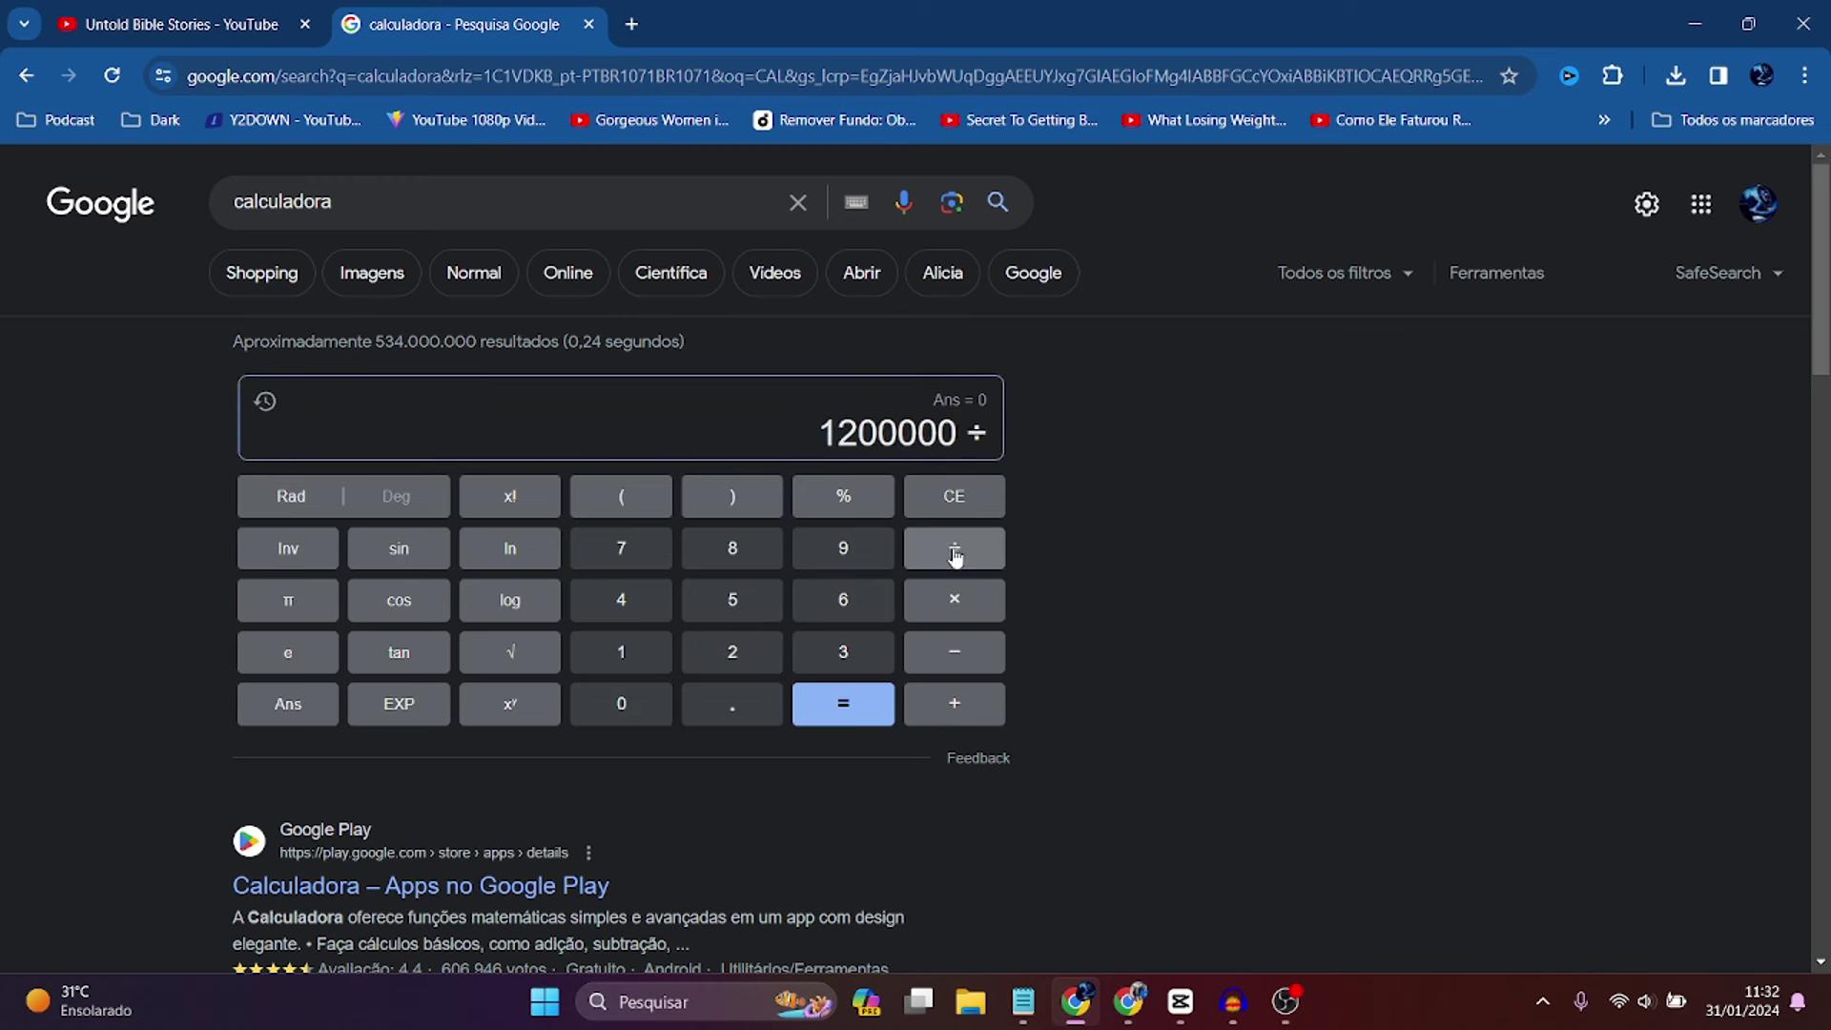
{"action": "left_click", "coordinate": [621, 654]}
{"action": "left_click", "coordinate": [621, 705]}
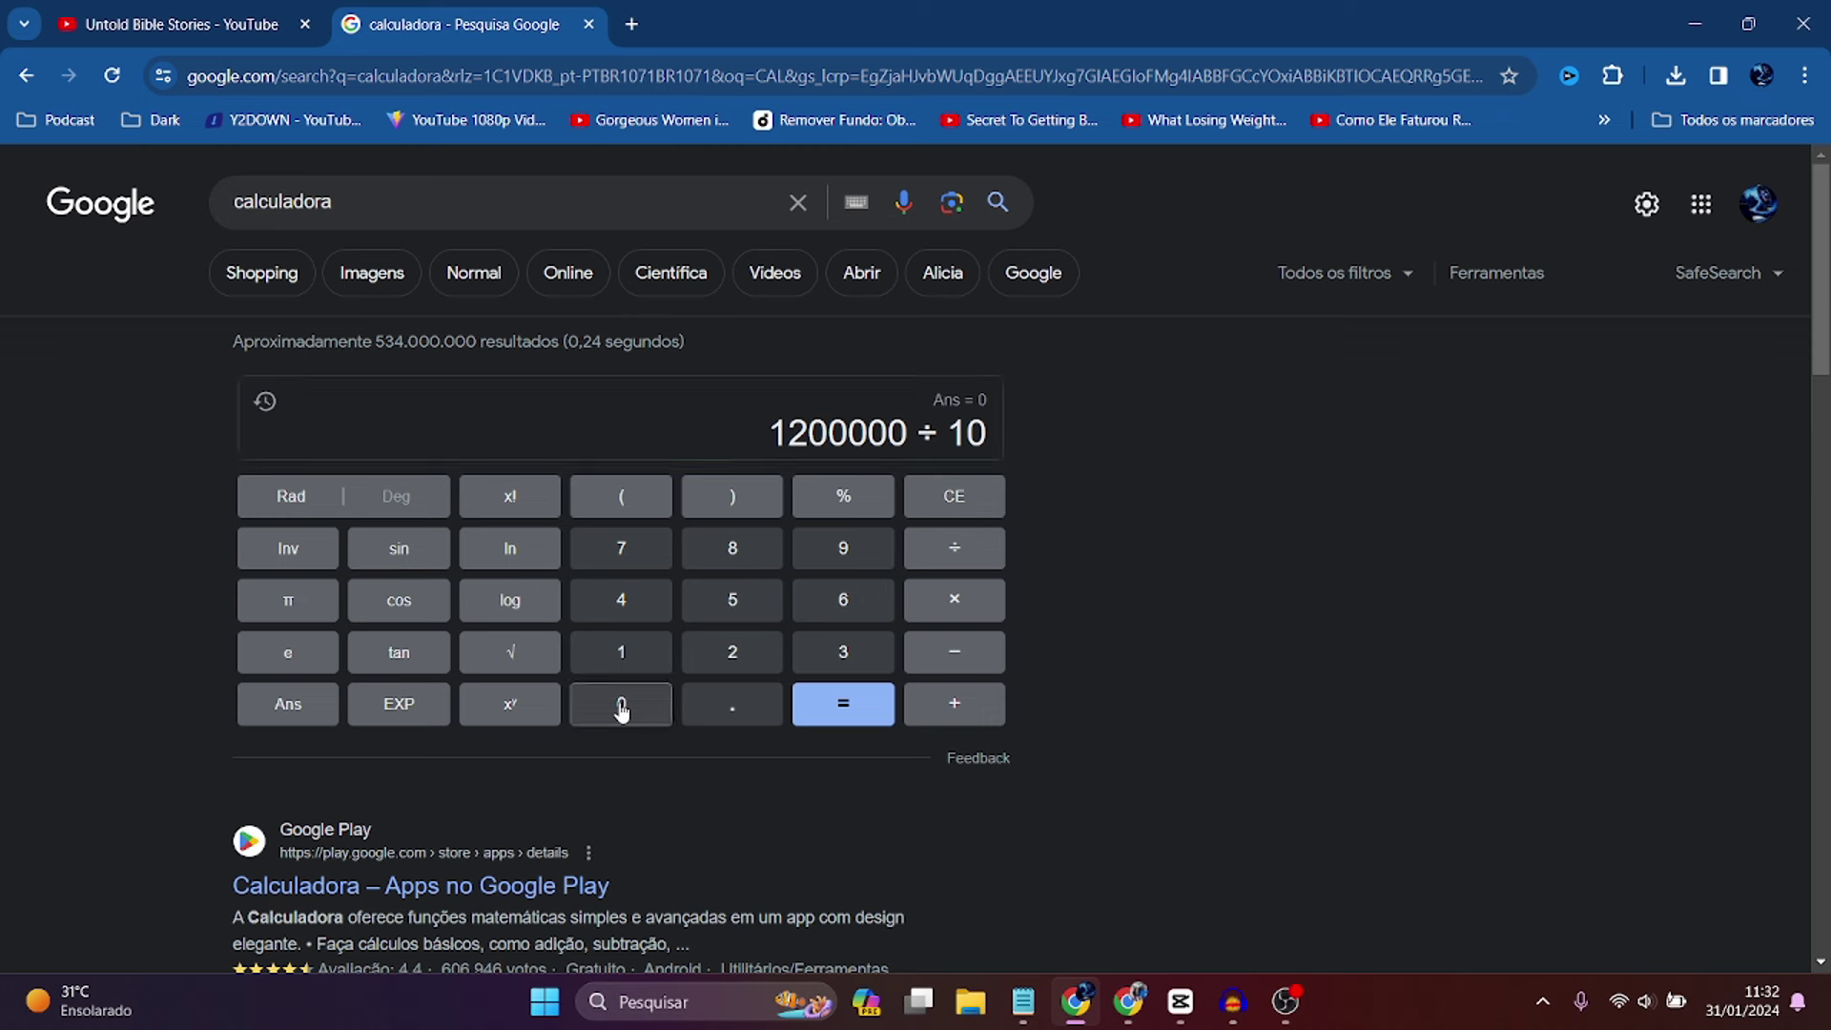
{"action": "double_click", "coordinate": [621, 710]}
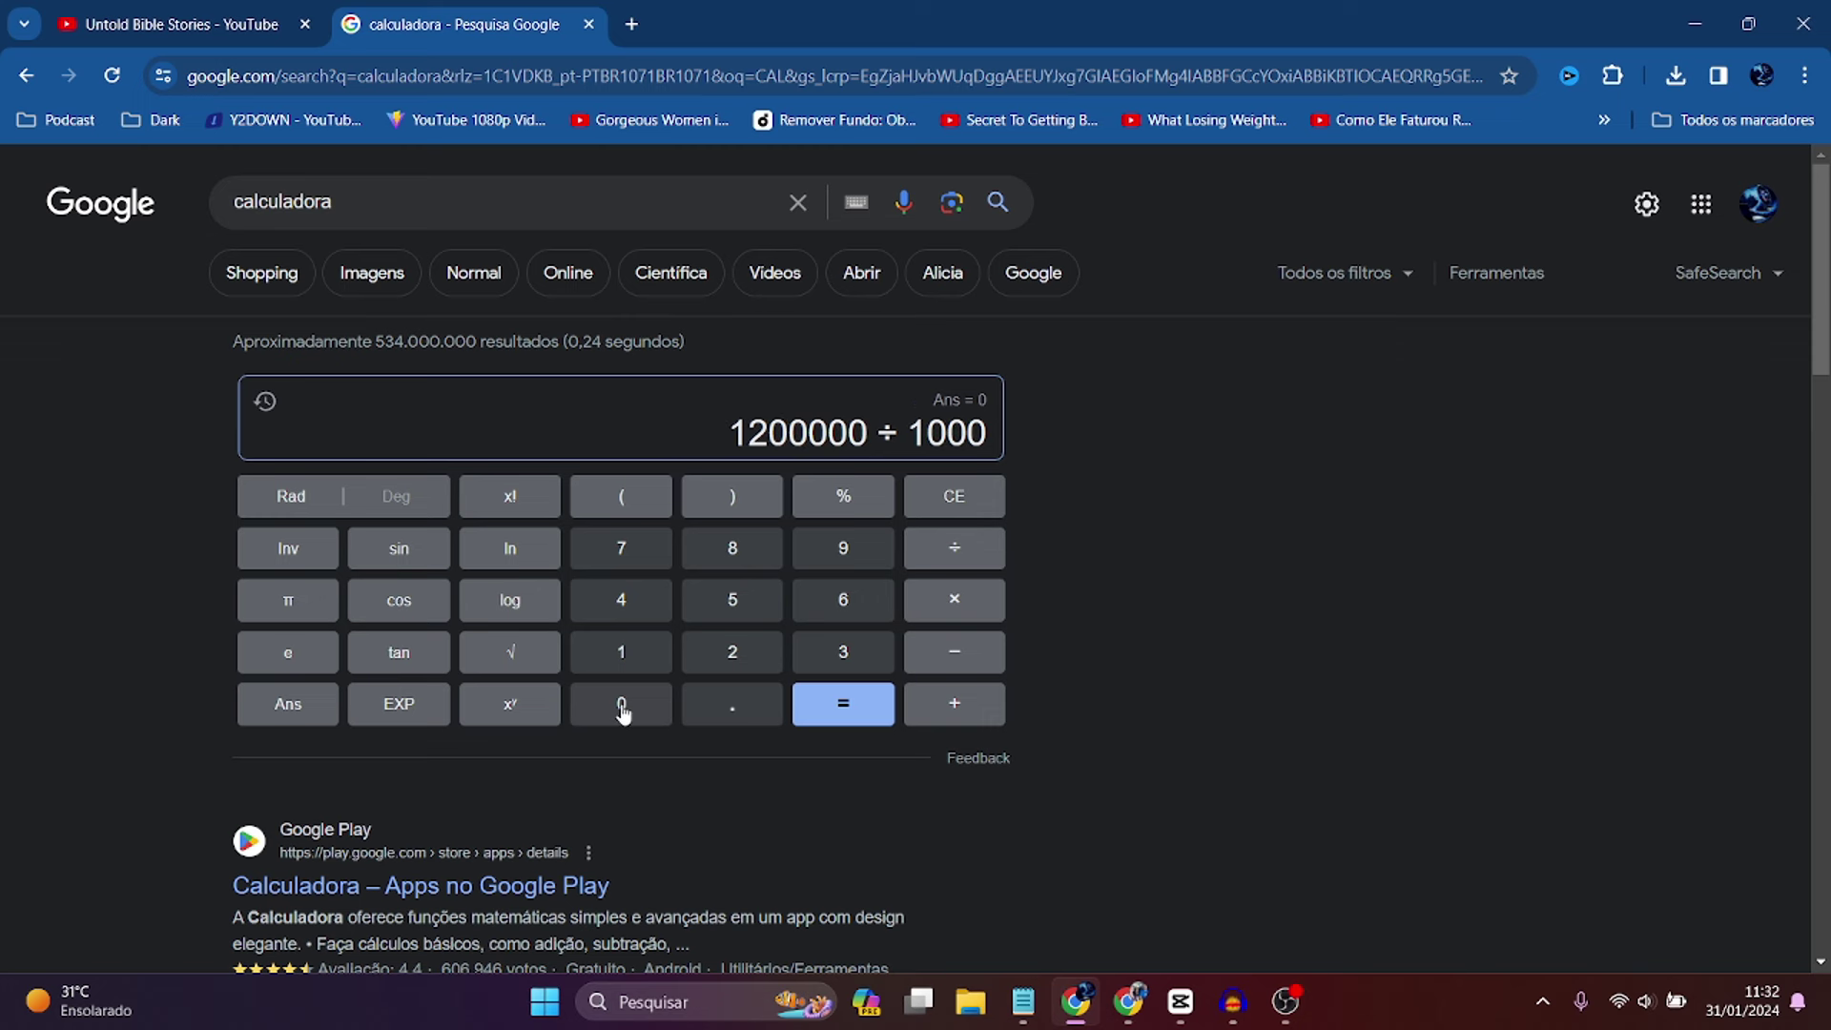
{"action": "left_click", "coordinate": [843, 708]}
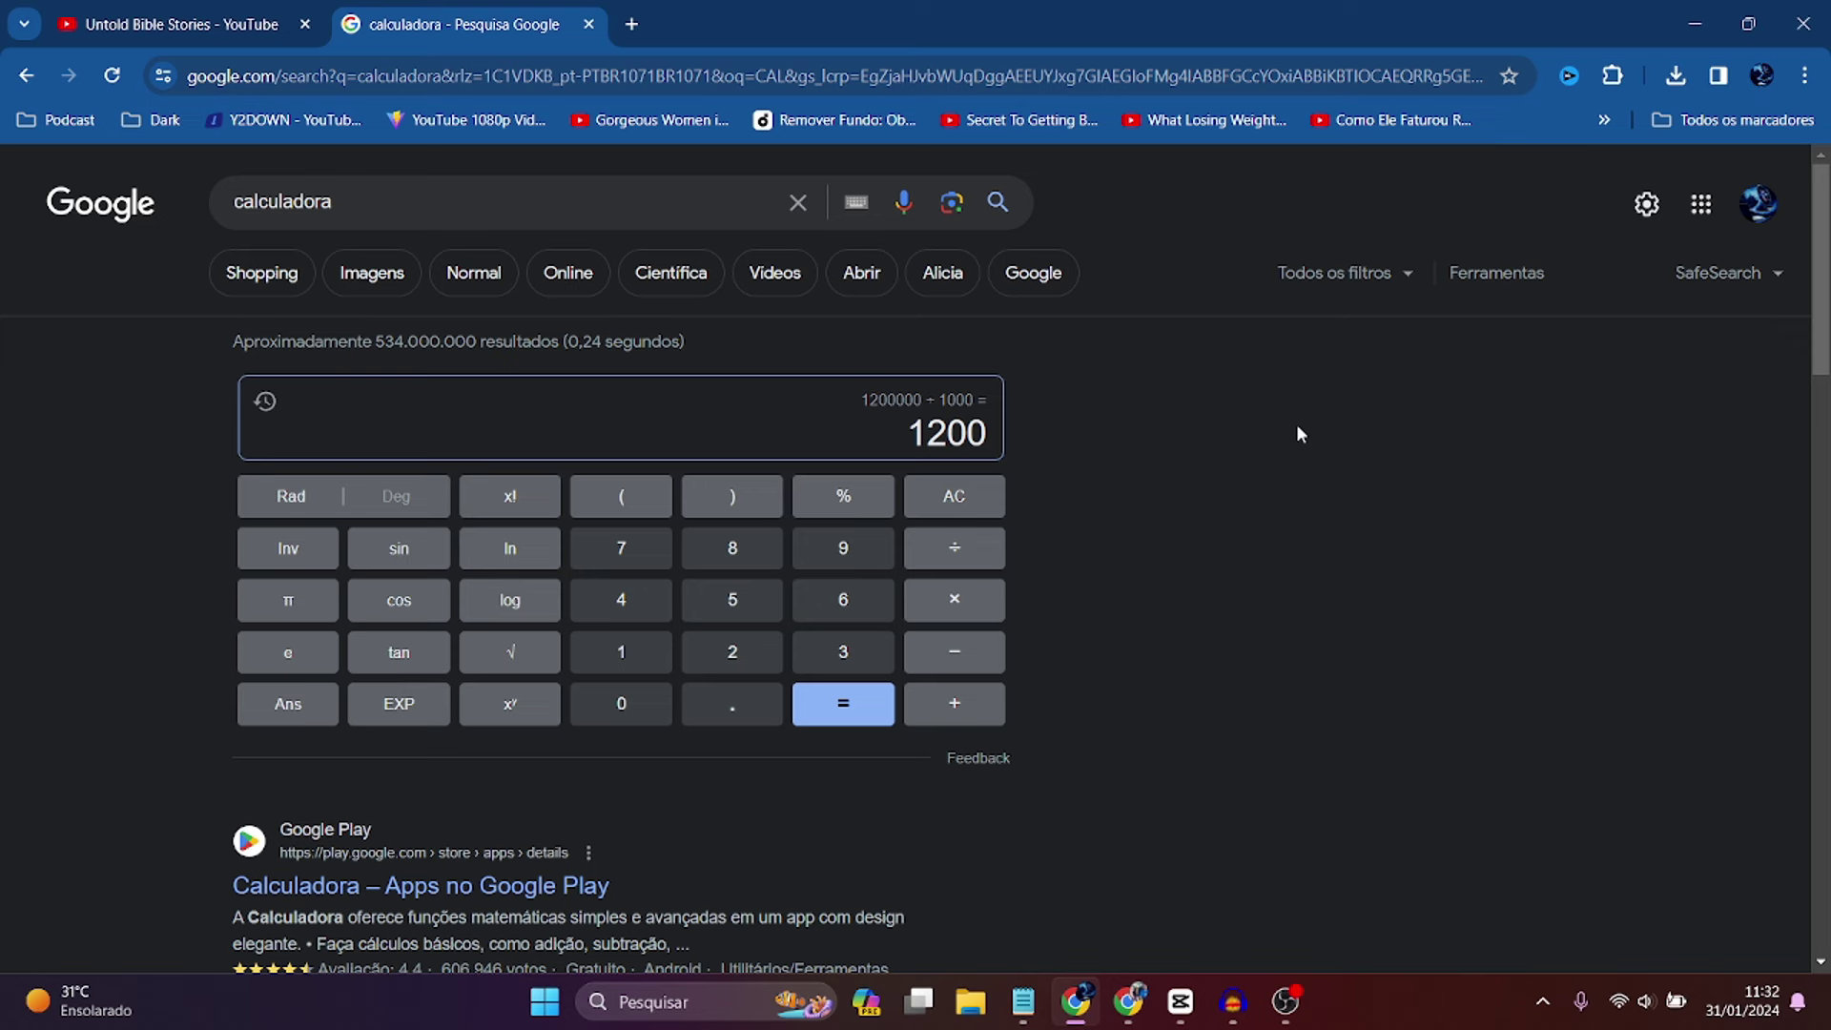
- Glance back at the channel's video list, and multiply the calculator's last result by 1.5
{"action": "left_click", "coordinate": [158, 23]}
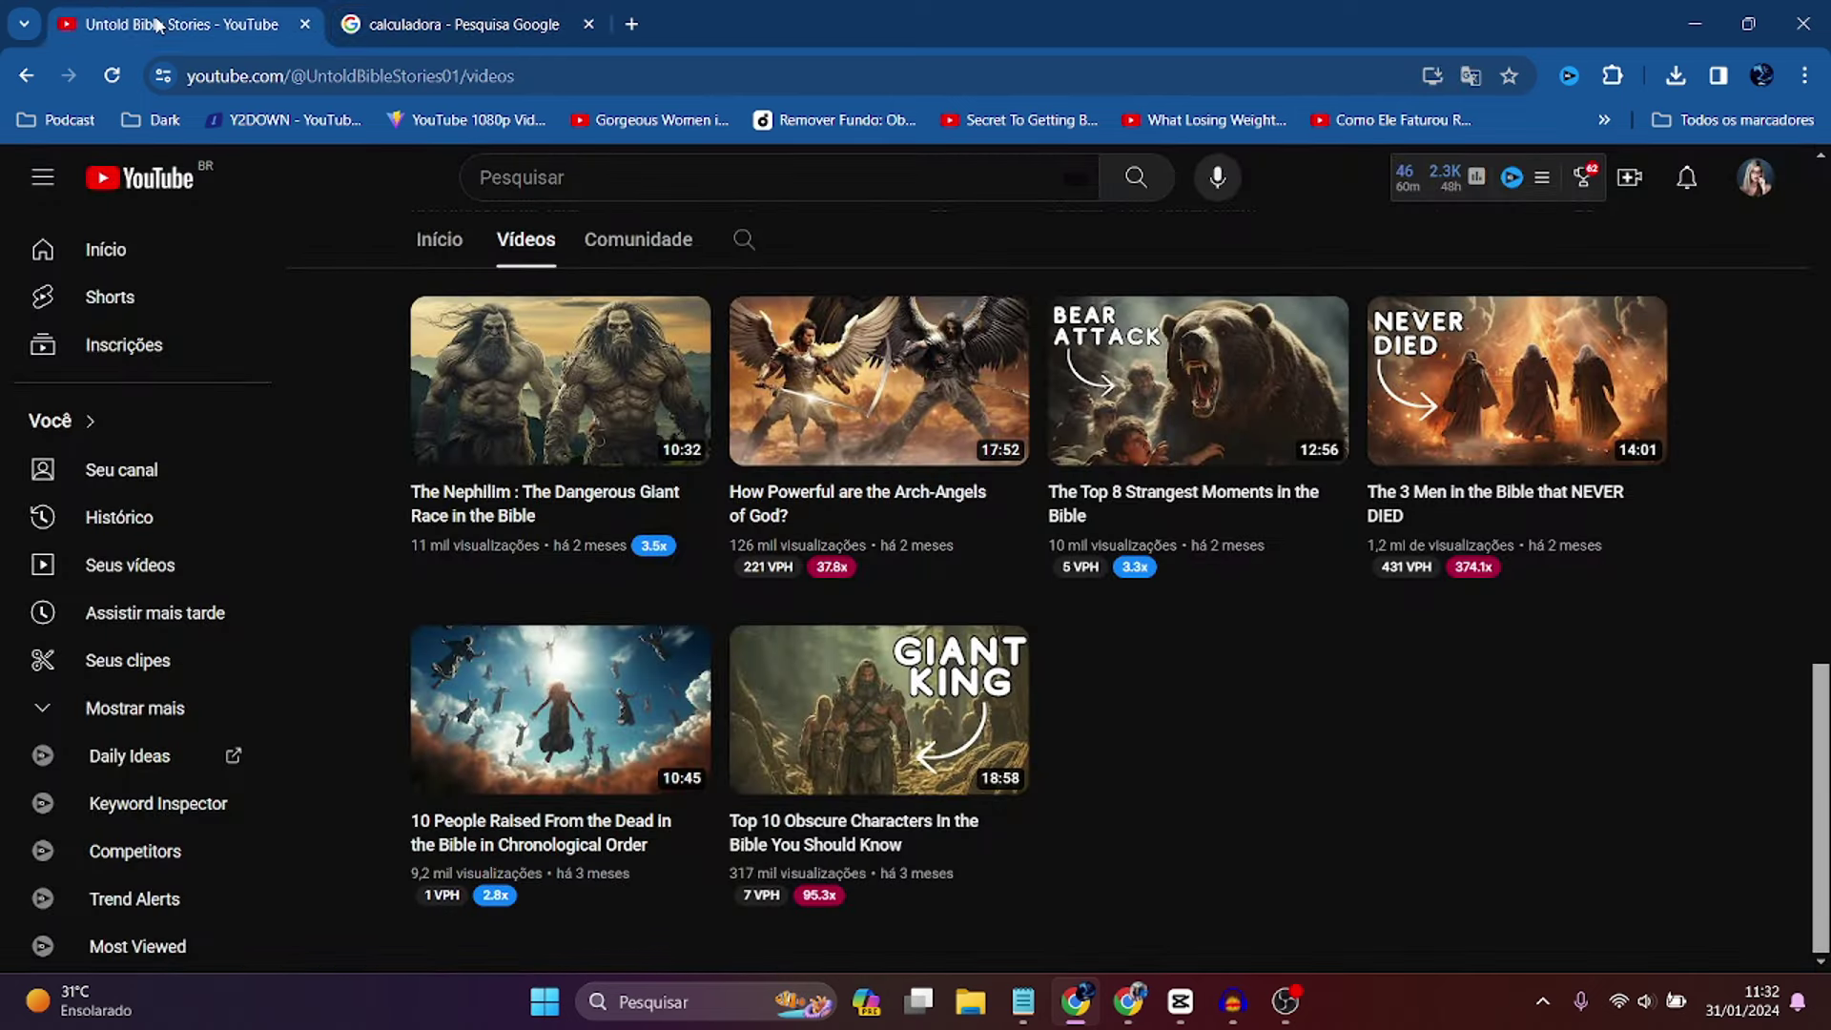
{"action": "left_click", "coordinate": [458, 24]}
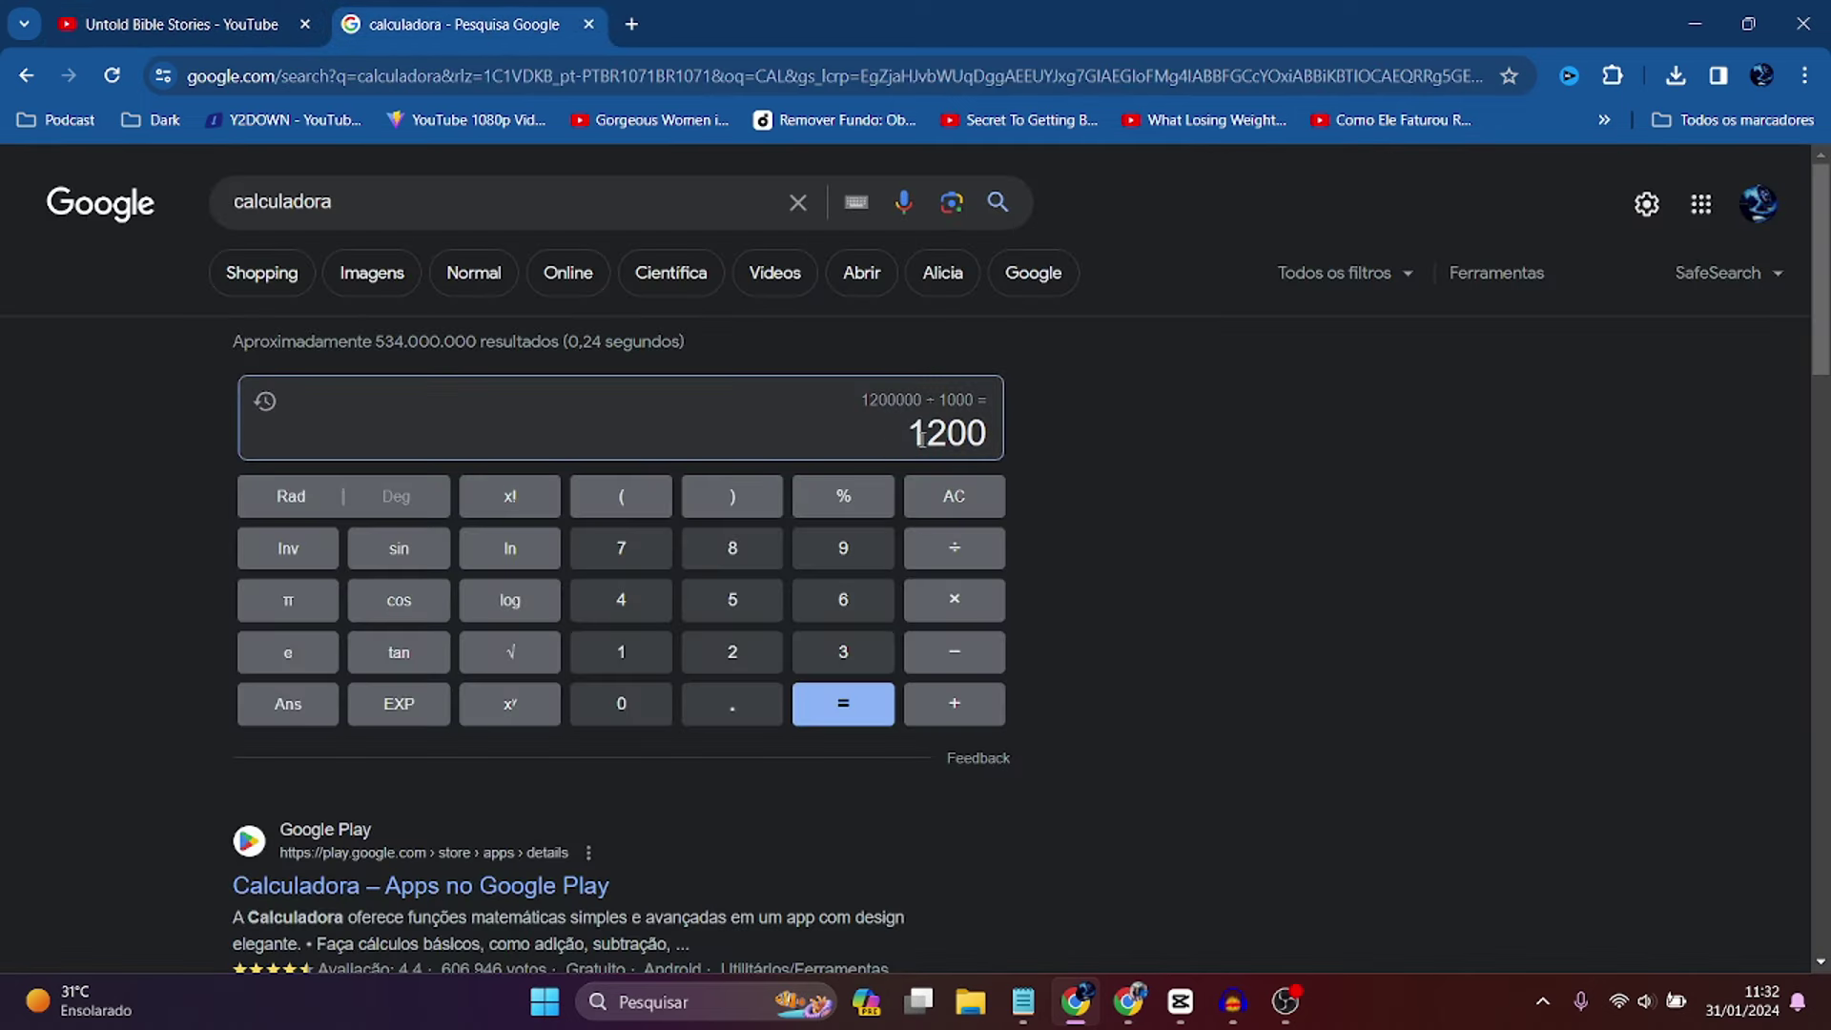
{"action": "left_click", "coordinate": [970, 601]}
{"action": "left_click", "coordinate": [645, 658]}
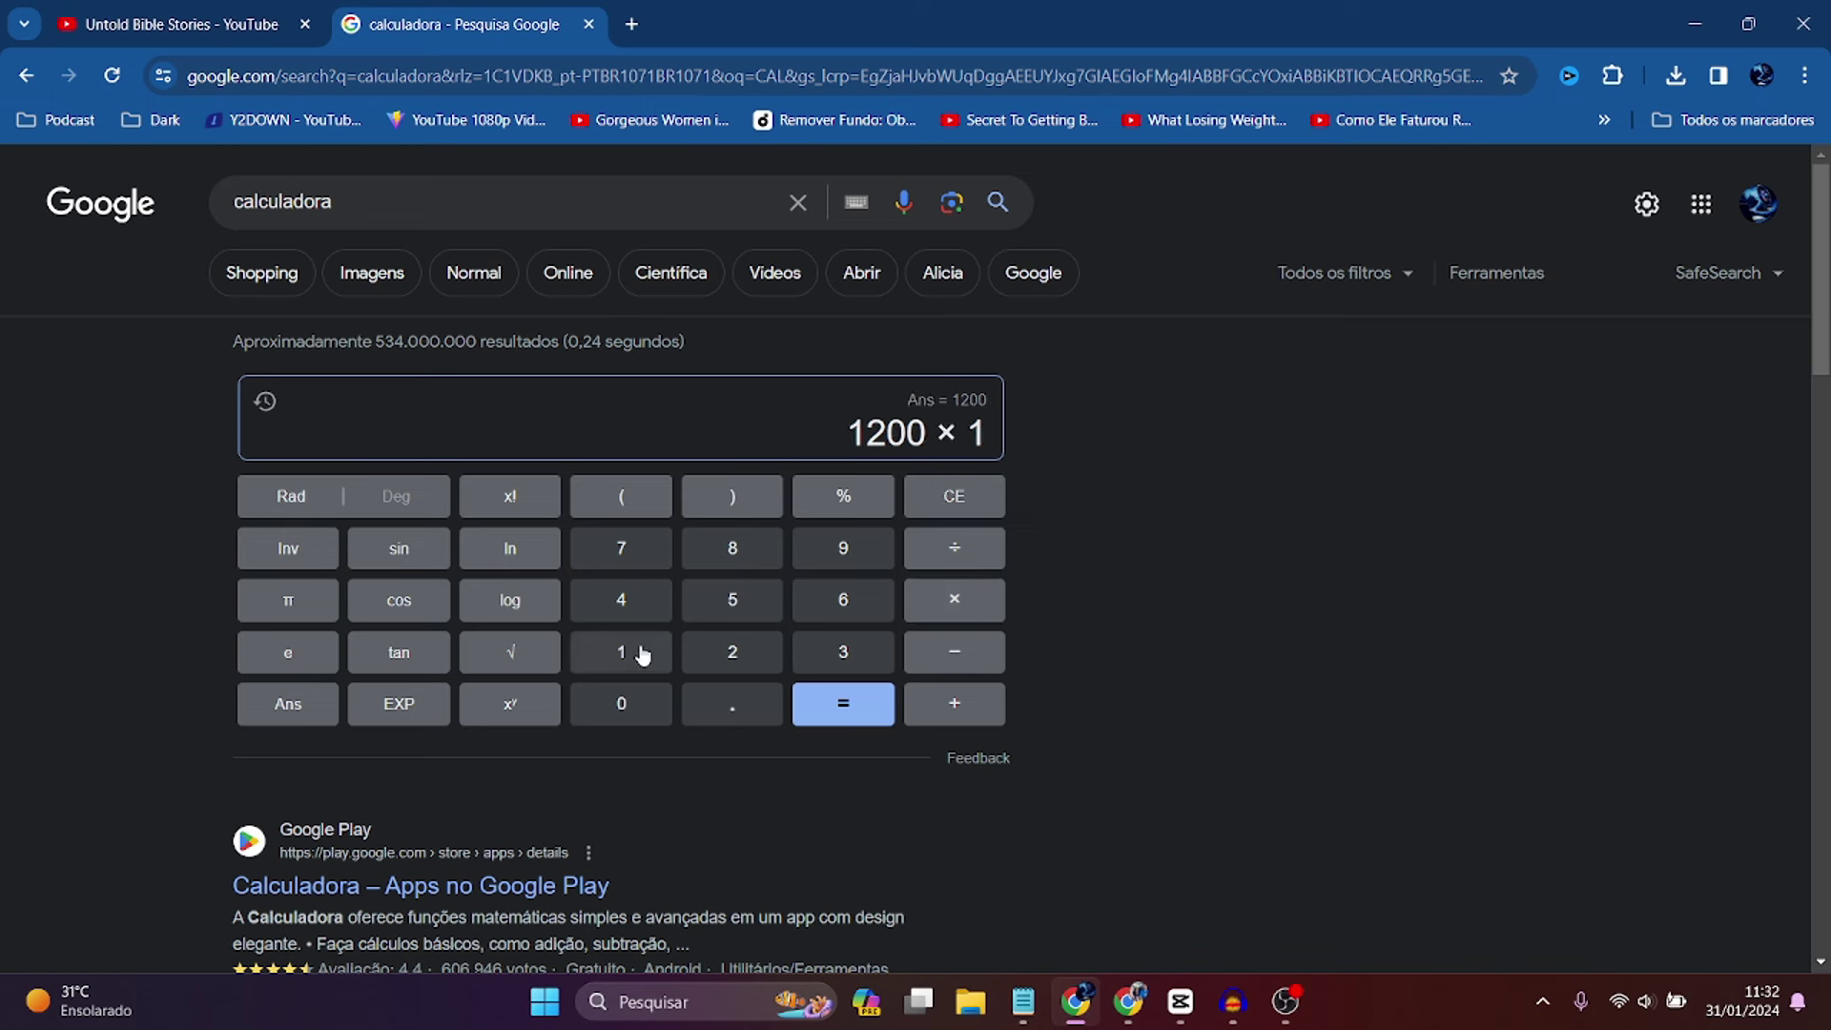
{"action": "left_click", "coordinate": [747, 714]}
{"action": "left_click", "coordinate": [749, 611]}
{"action": "left_click", "coordinate": [851, 714]}
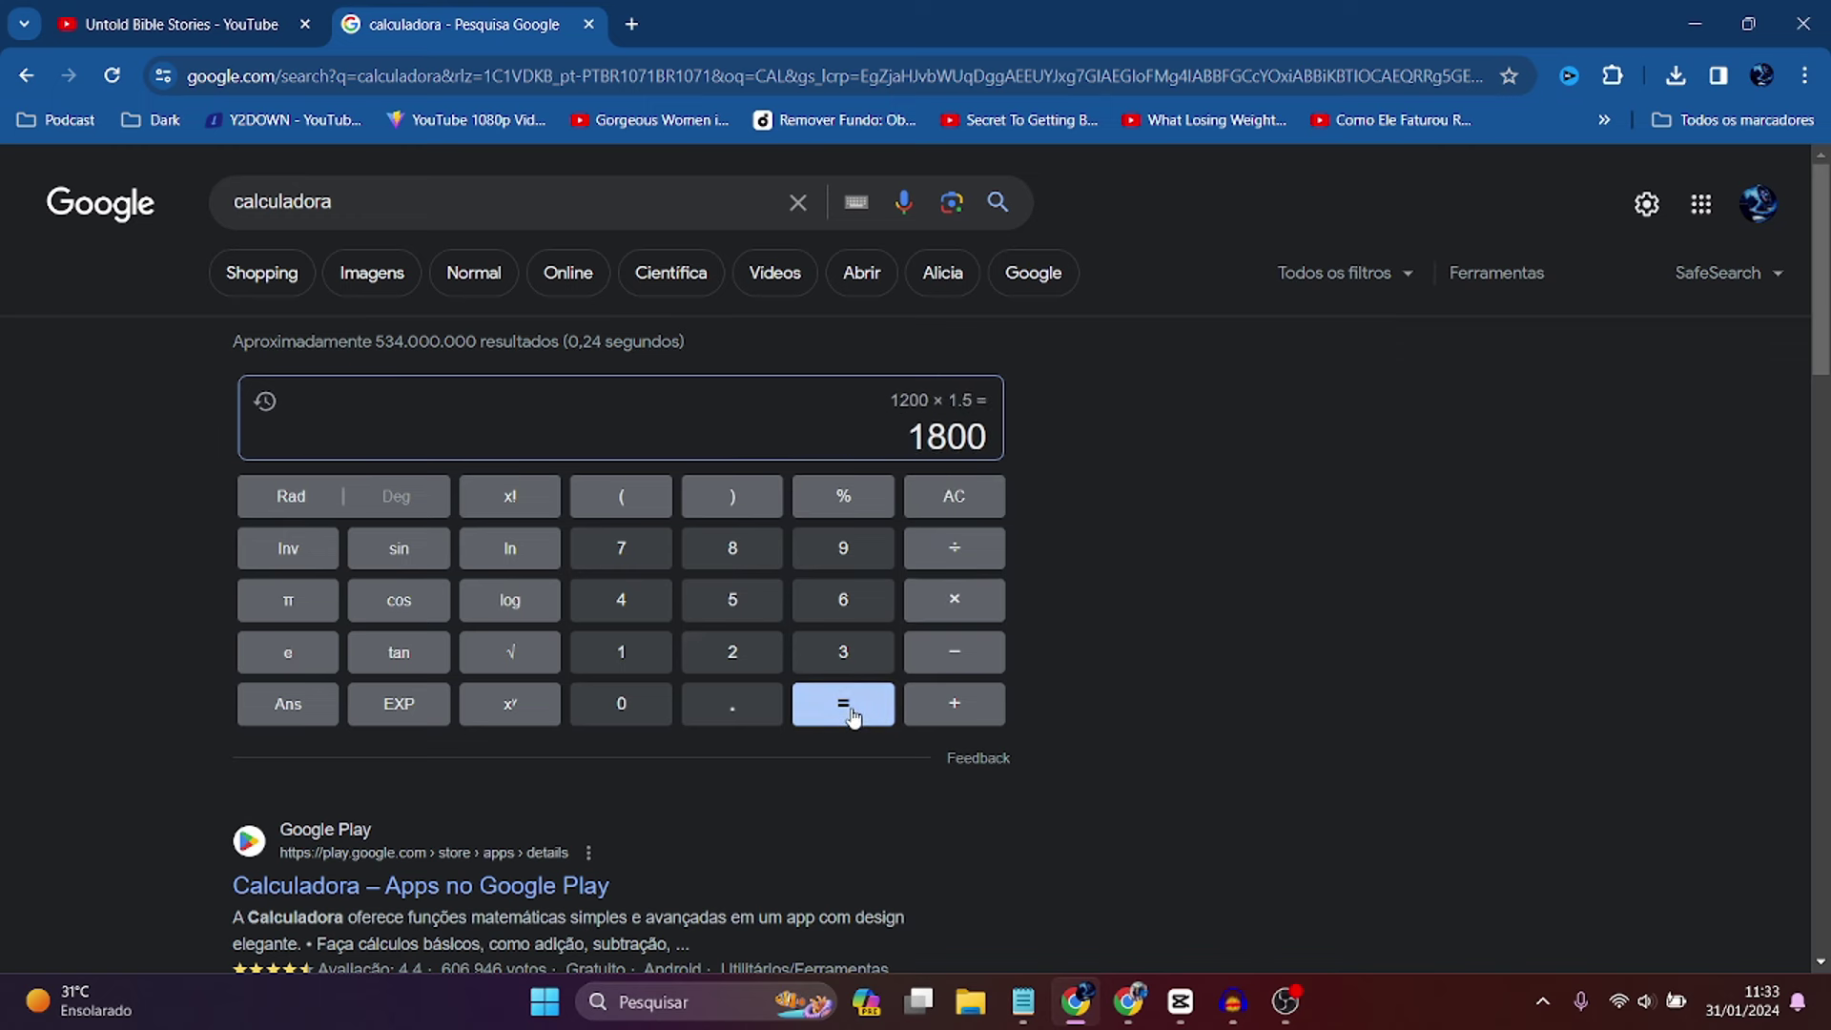
- Search Google in a new tab for "1800 dolares em reais" and highlight the converted amount
{"action": "left_click", "coordinate": [645, 31]}
{"action": "type", "text": "1"}
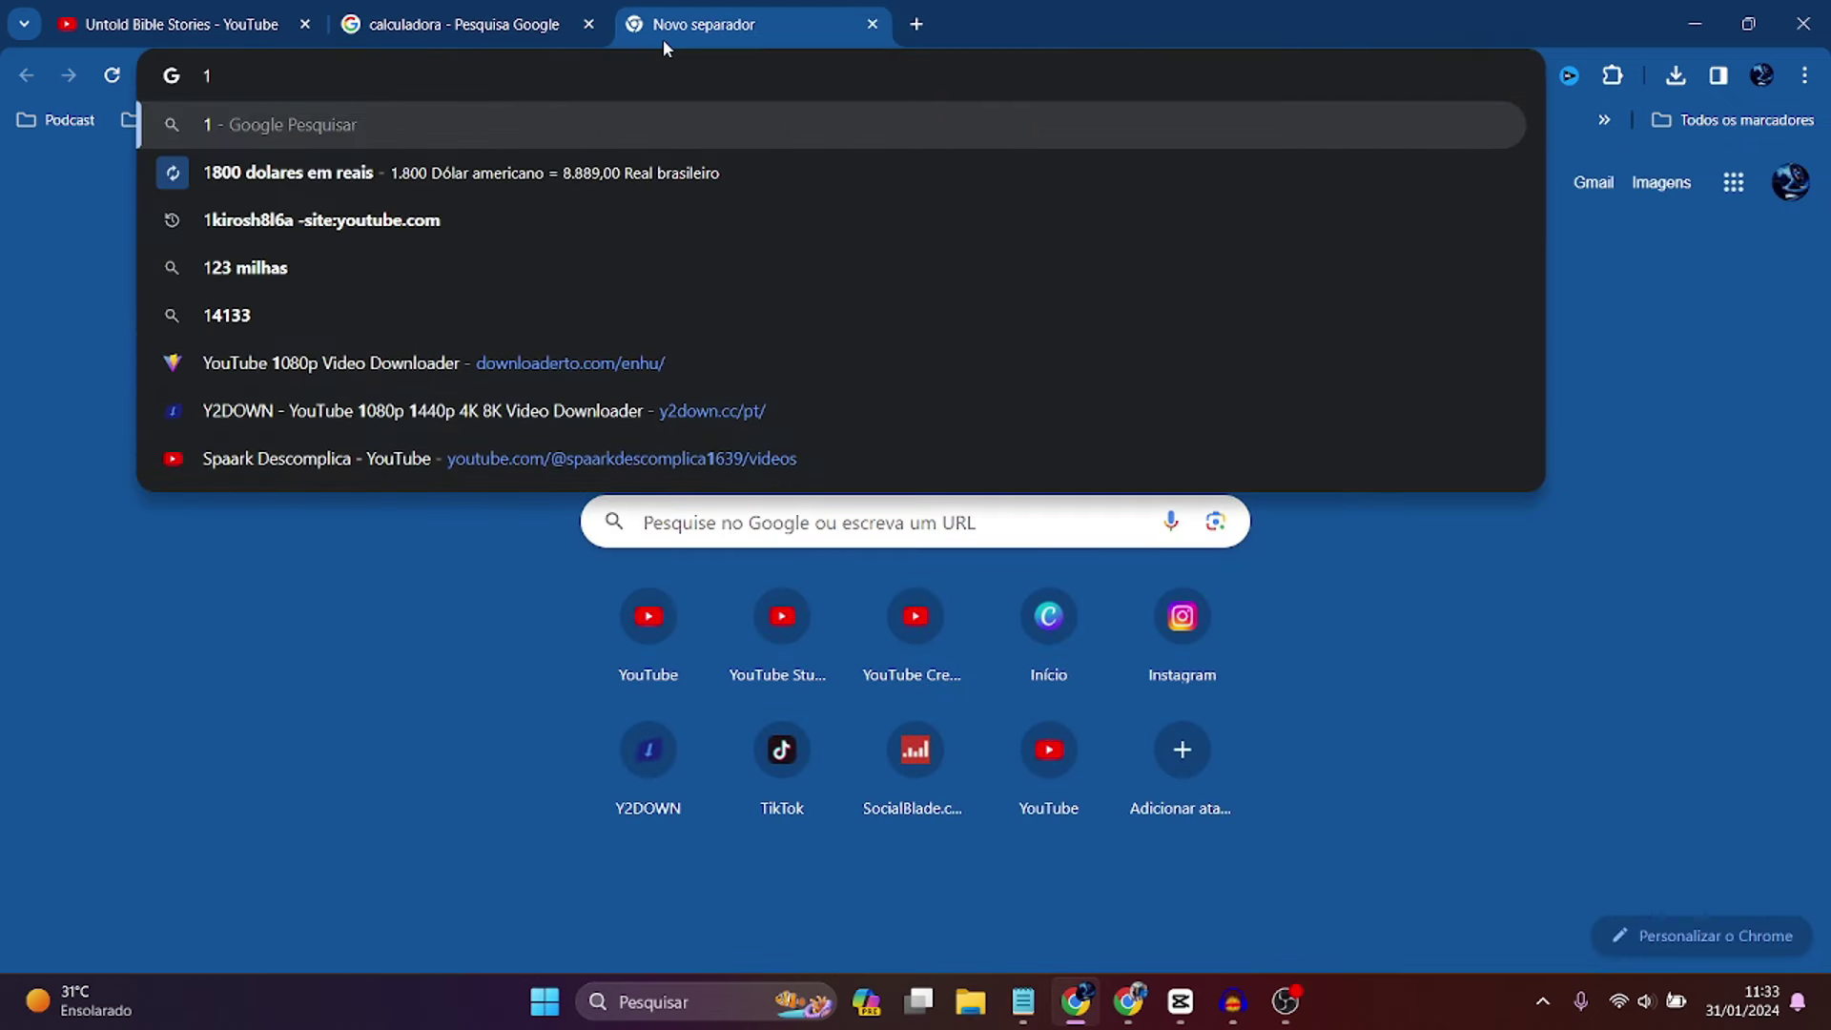
{"action": "type", "text": "800 do"}
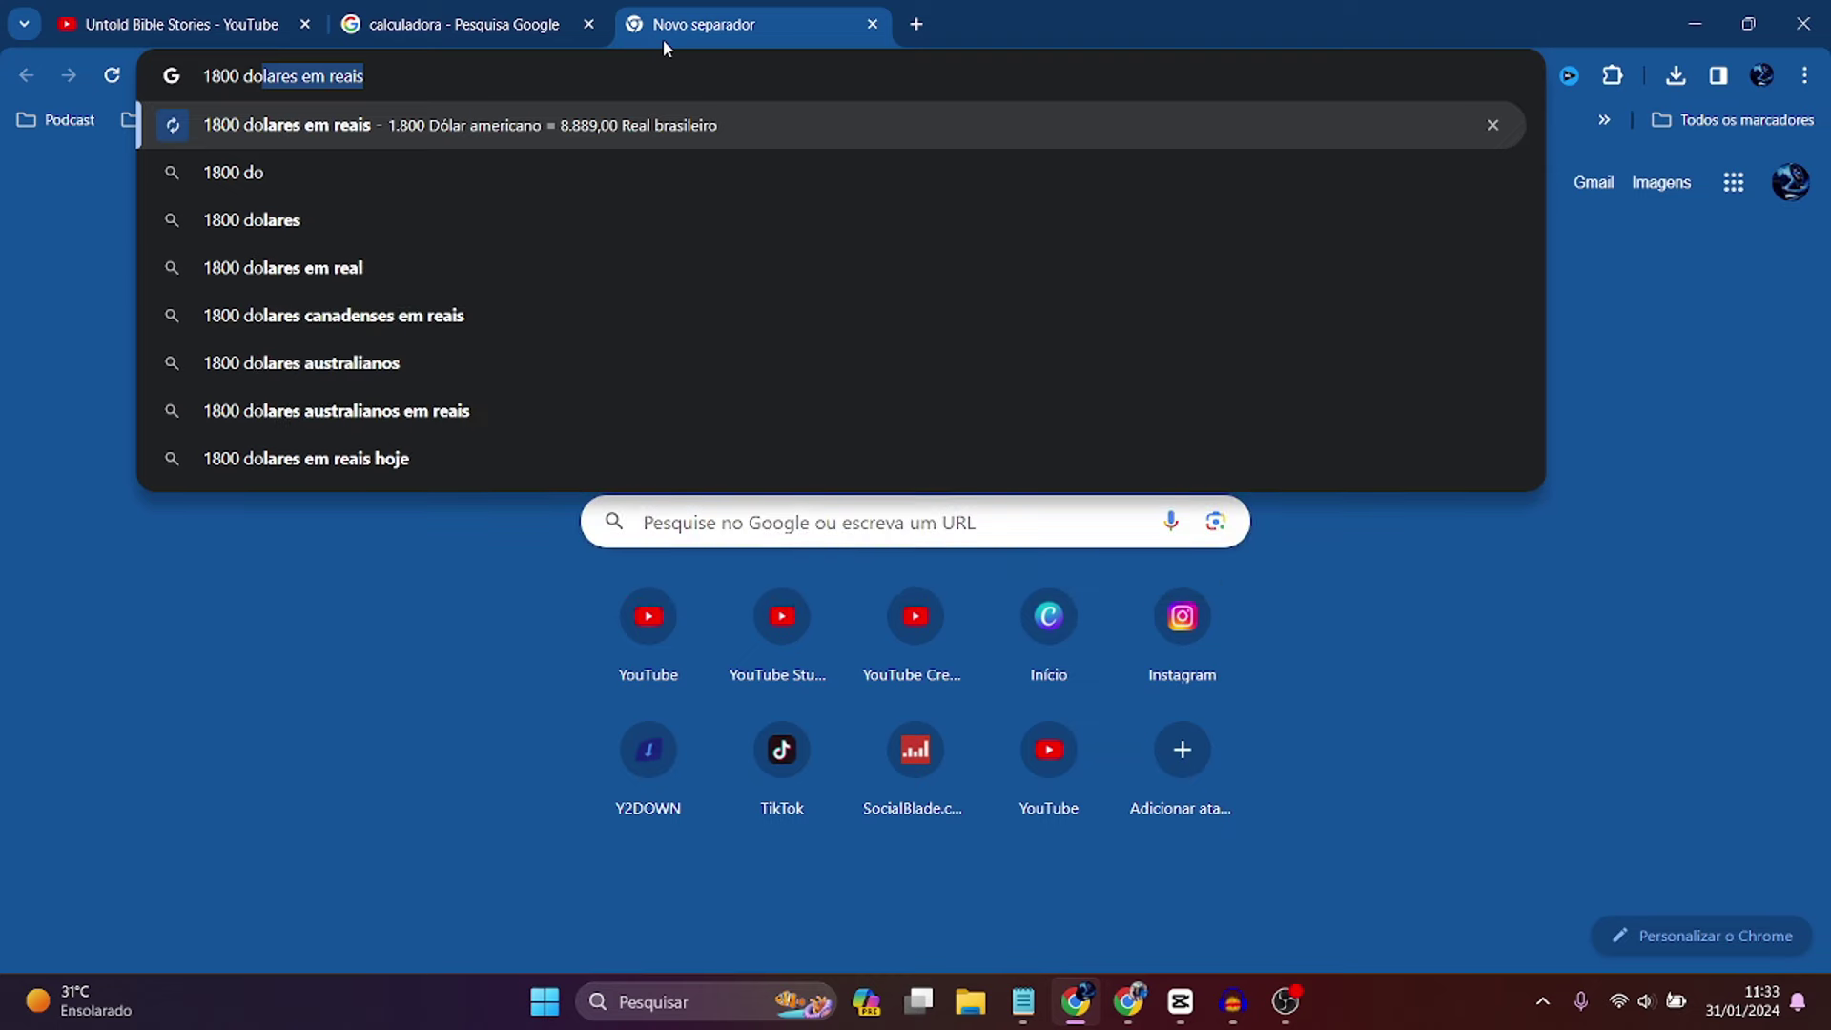
{"action": "key", "text": "Return"}
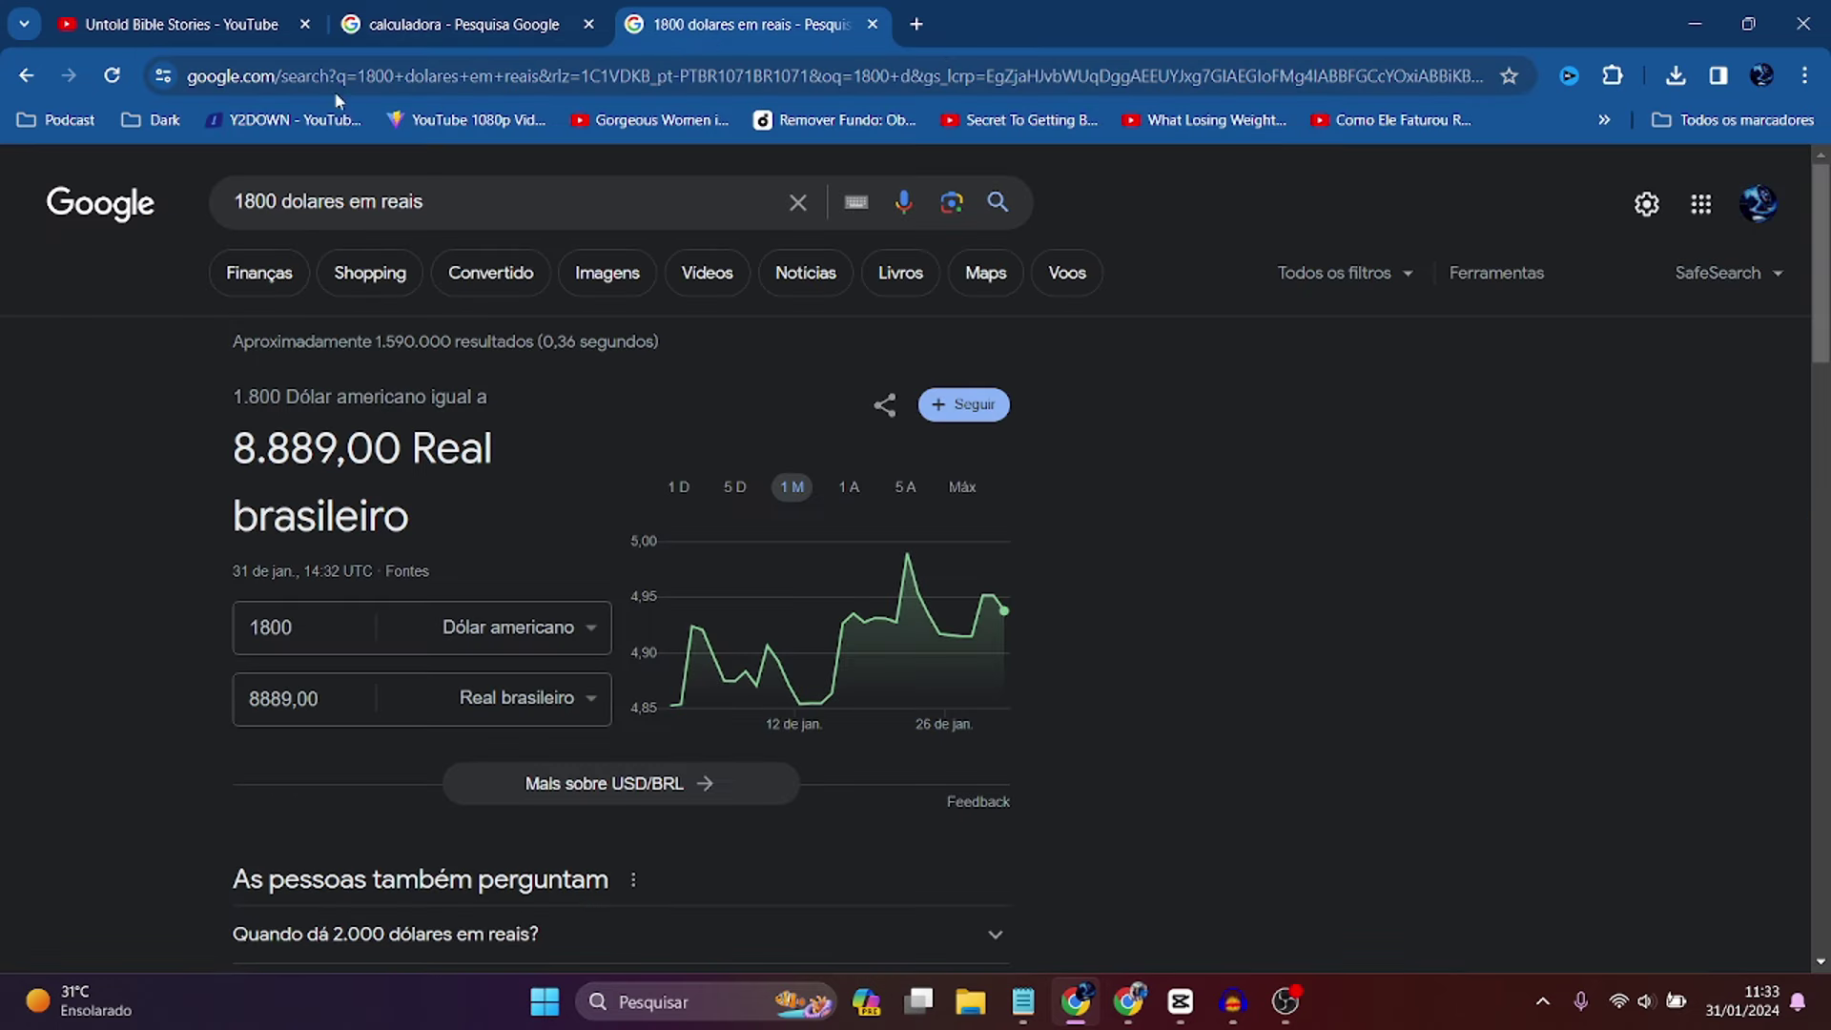
{"action": "left_click_drag", "start_coordinate": [173, 431], "coordinate": [497, 451]}
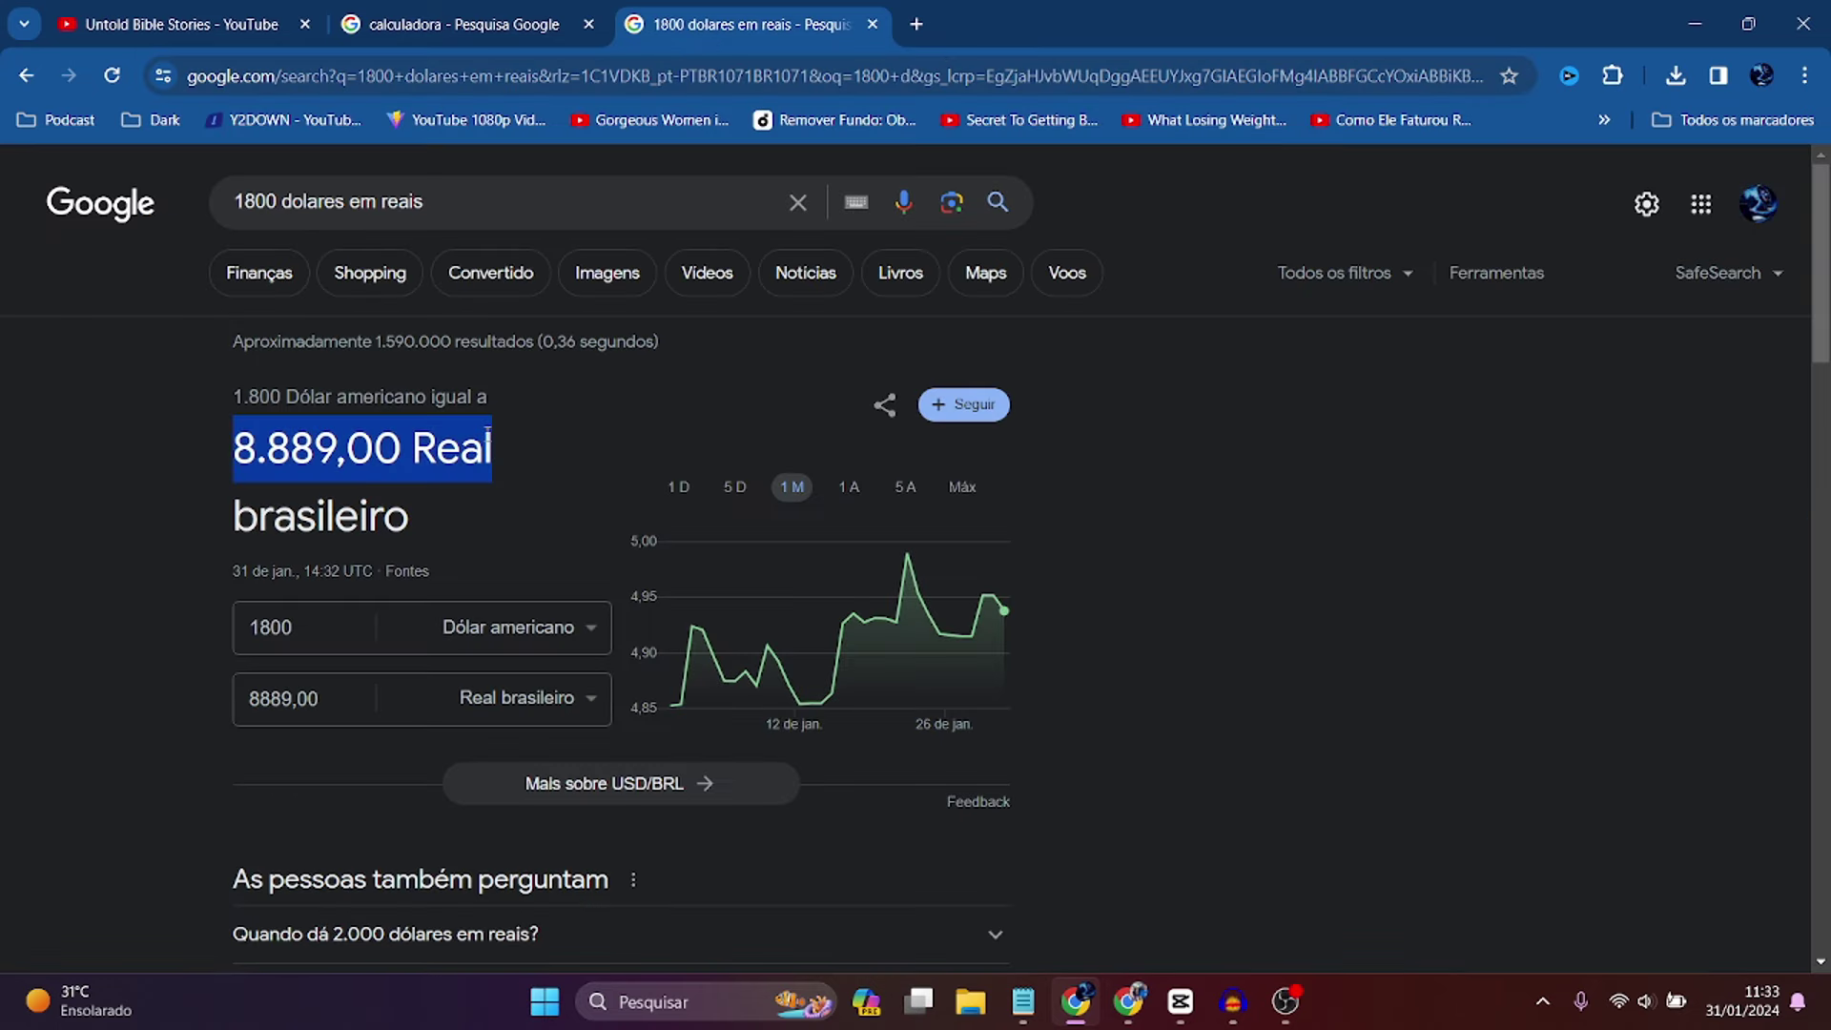
- Return to the Untold Bible Stories video list and translate the page into Portuguese
{"action": "left_click", "coordinate": [130, 23]}
{"action": "mouse_move", "coordinate": [1543, 346]}
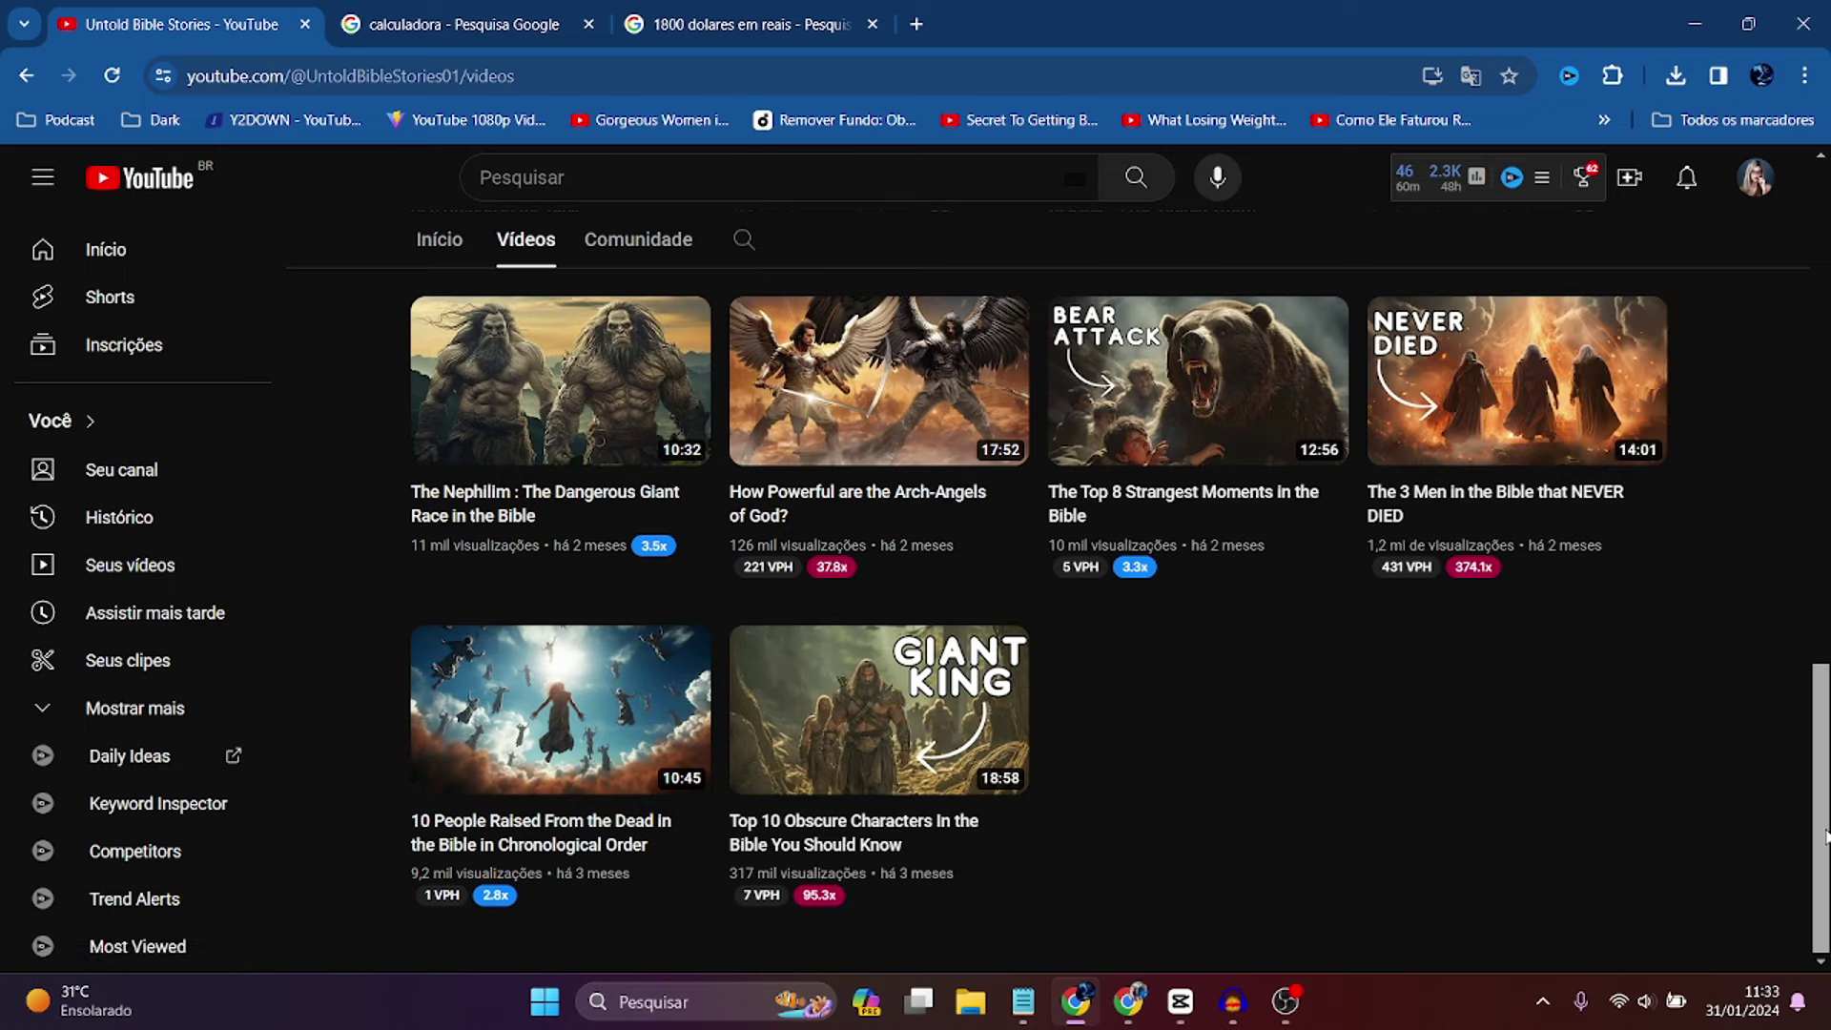
{"action": "left_click_drag", "start_coordinate": [1825, 839], "coordinate": [1825, 722]}
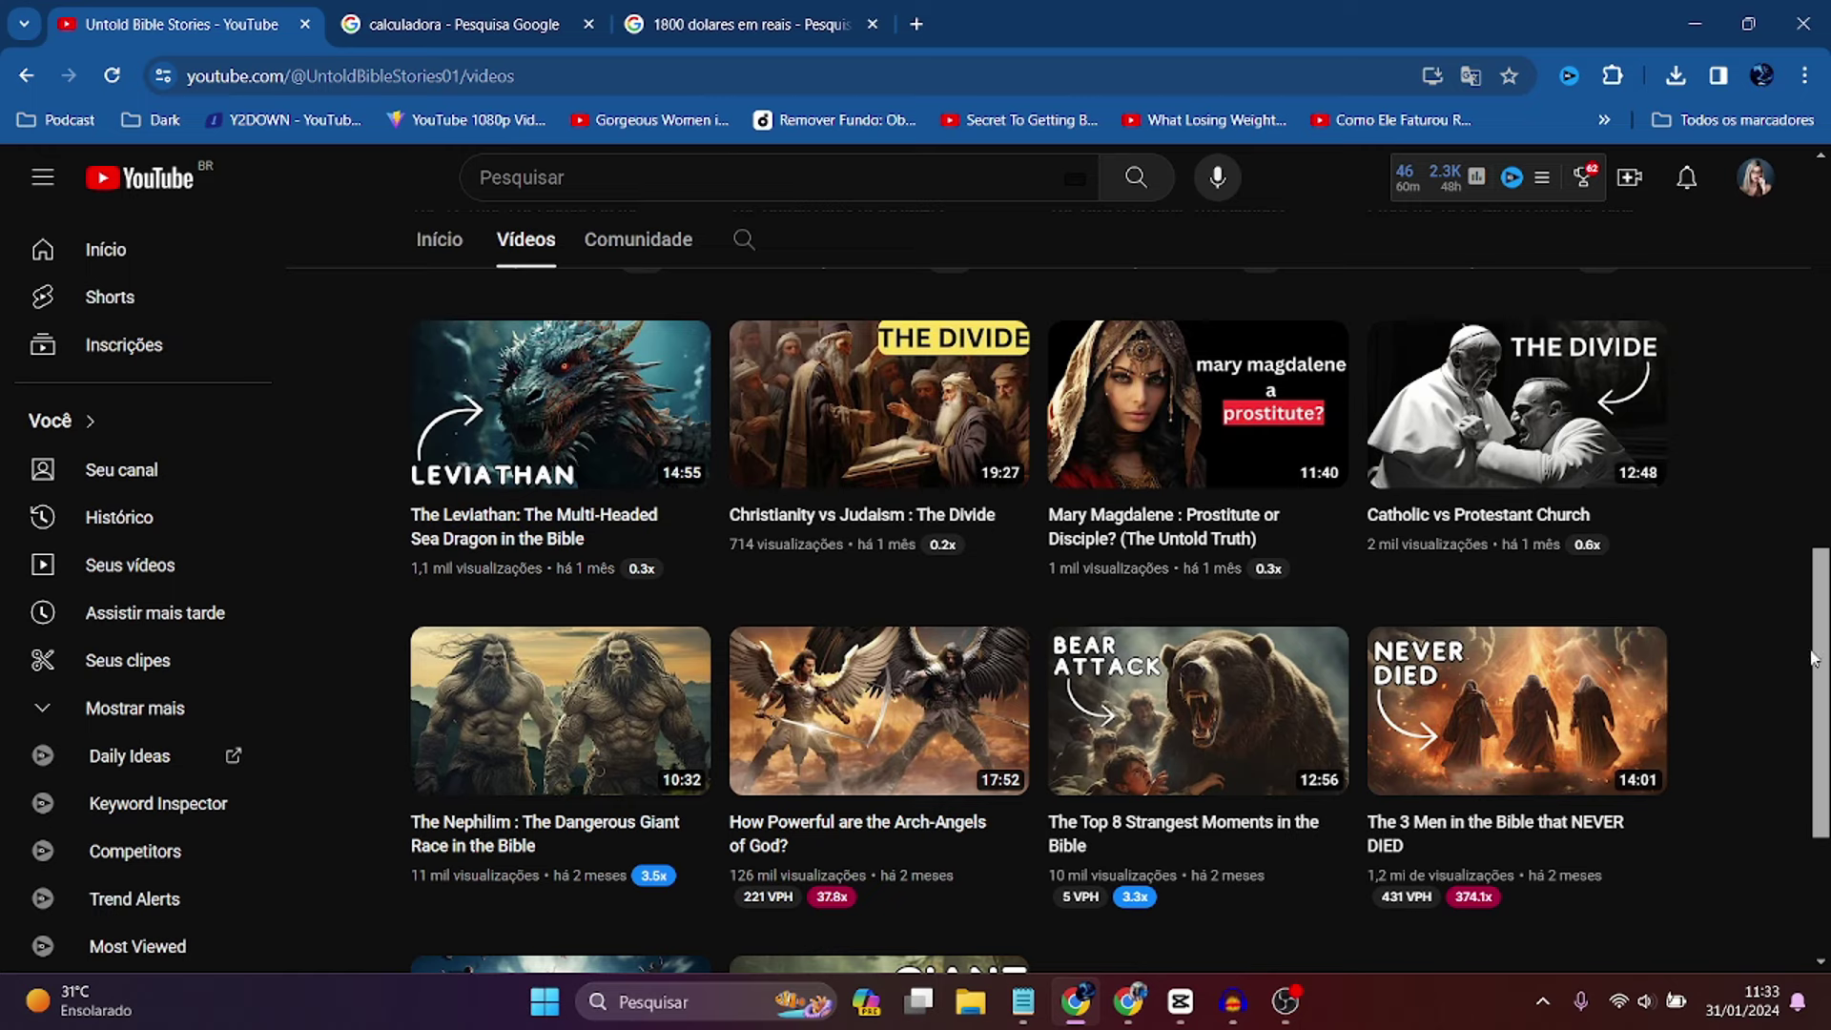
{"action": "scroll", "coordinate": [1716, 658], "scroll_direction": "down", "scroll_amount": 2}
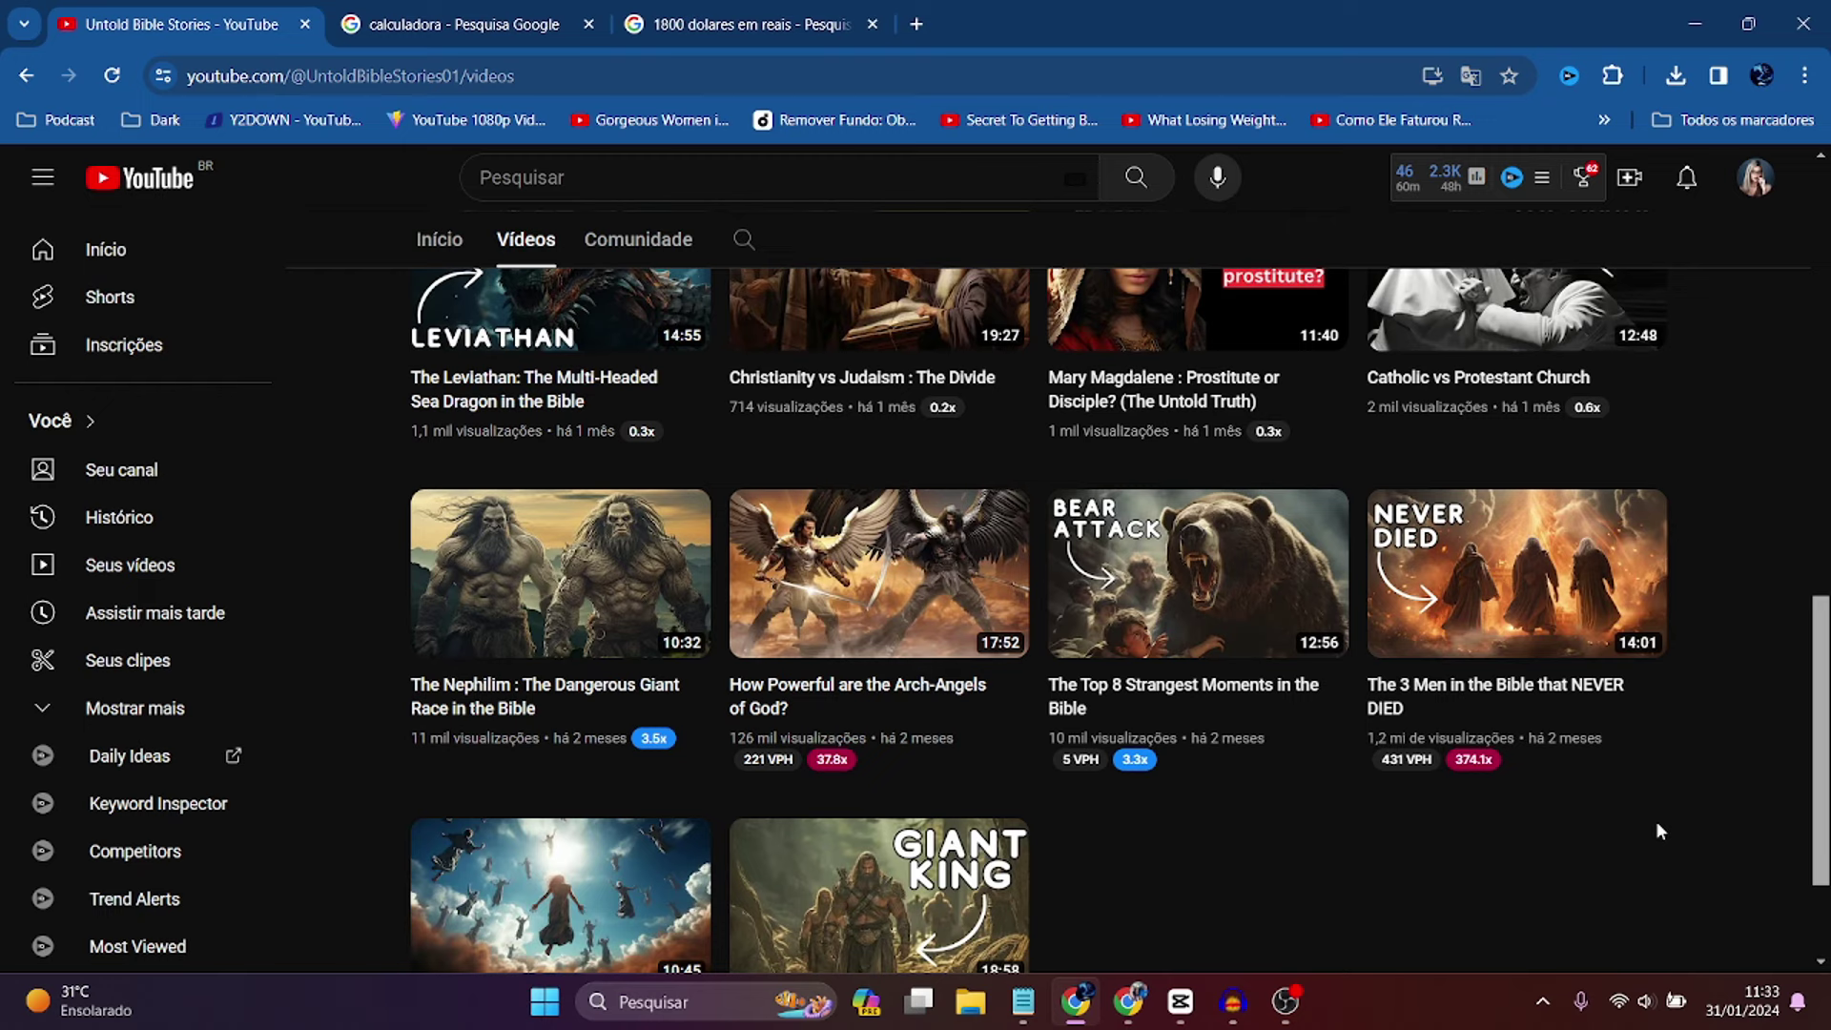
{"action": "right_click", "coordinate": [1565, 833]}
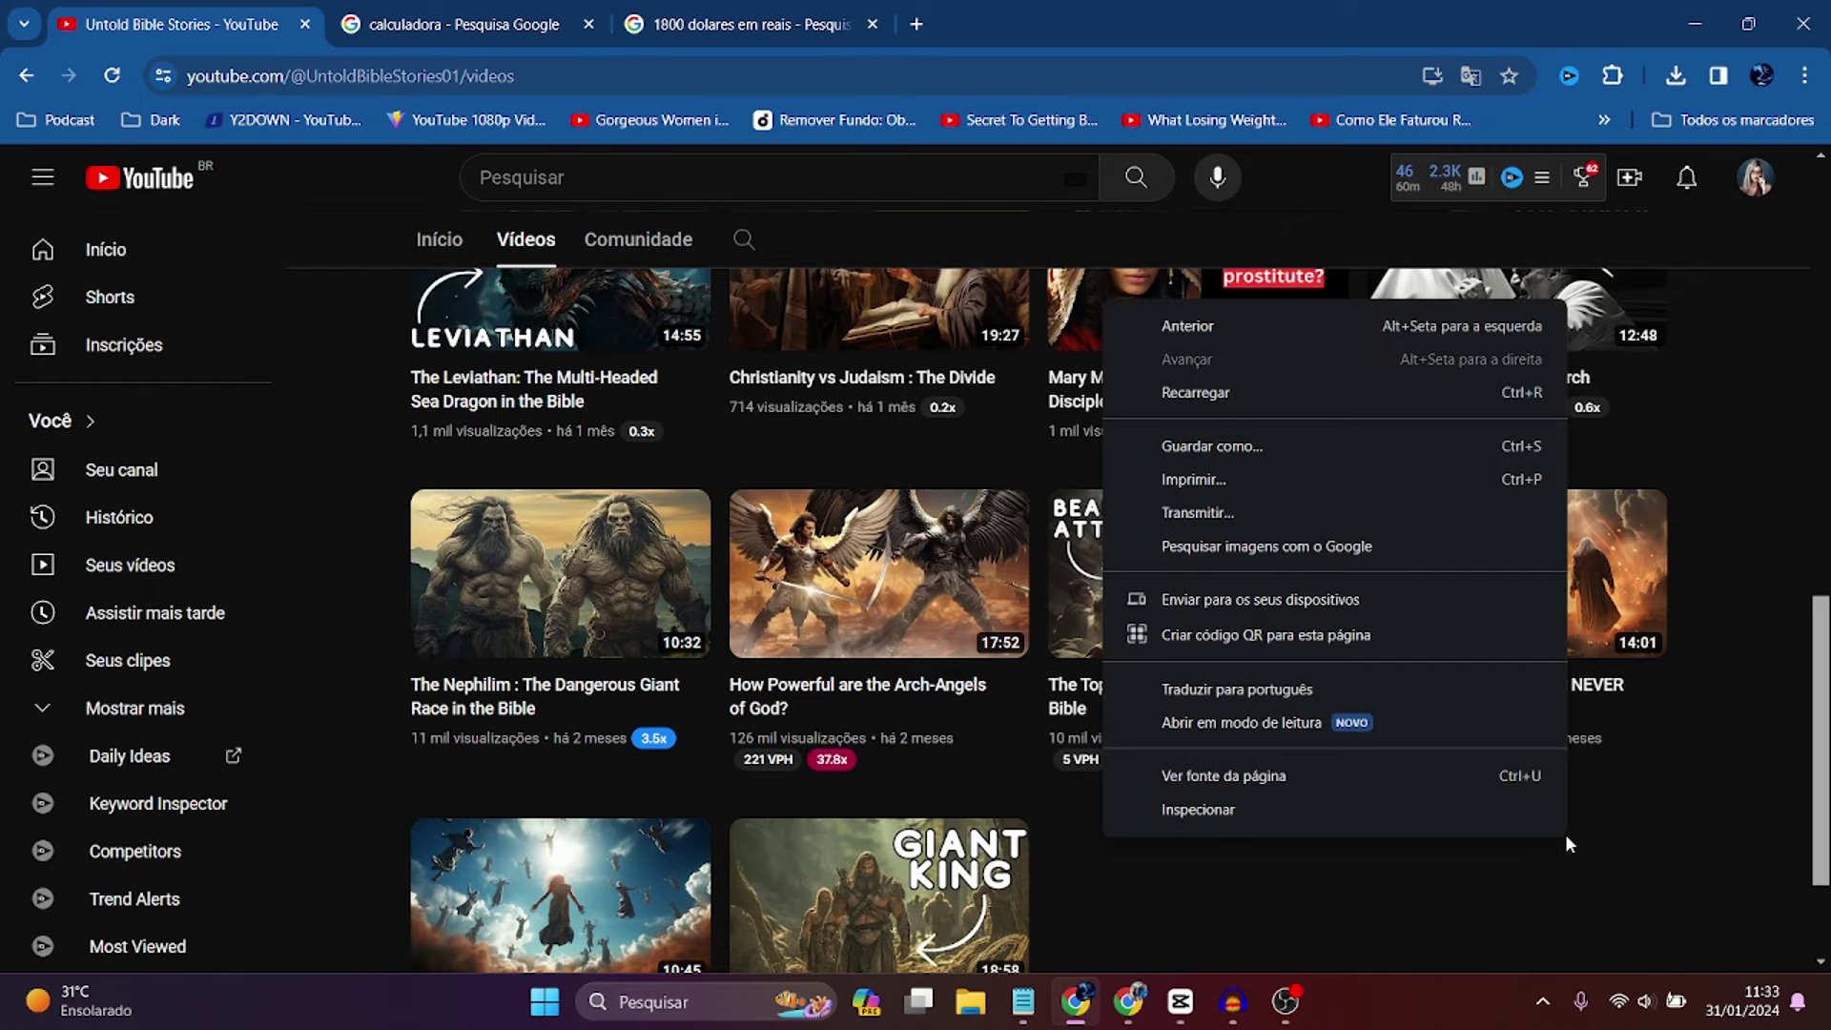
{"action": "left_click", "coordinate": [1358, 690]}
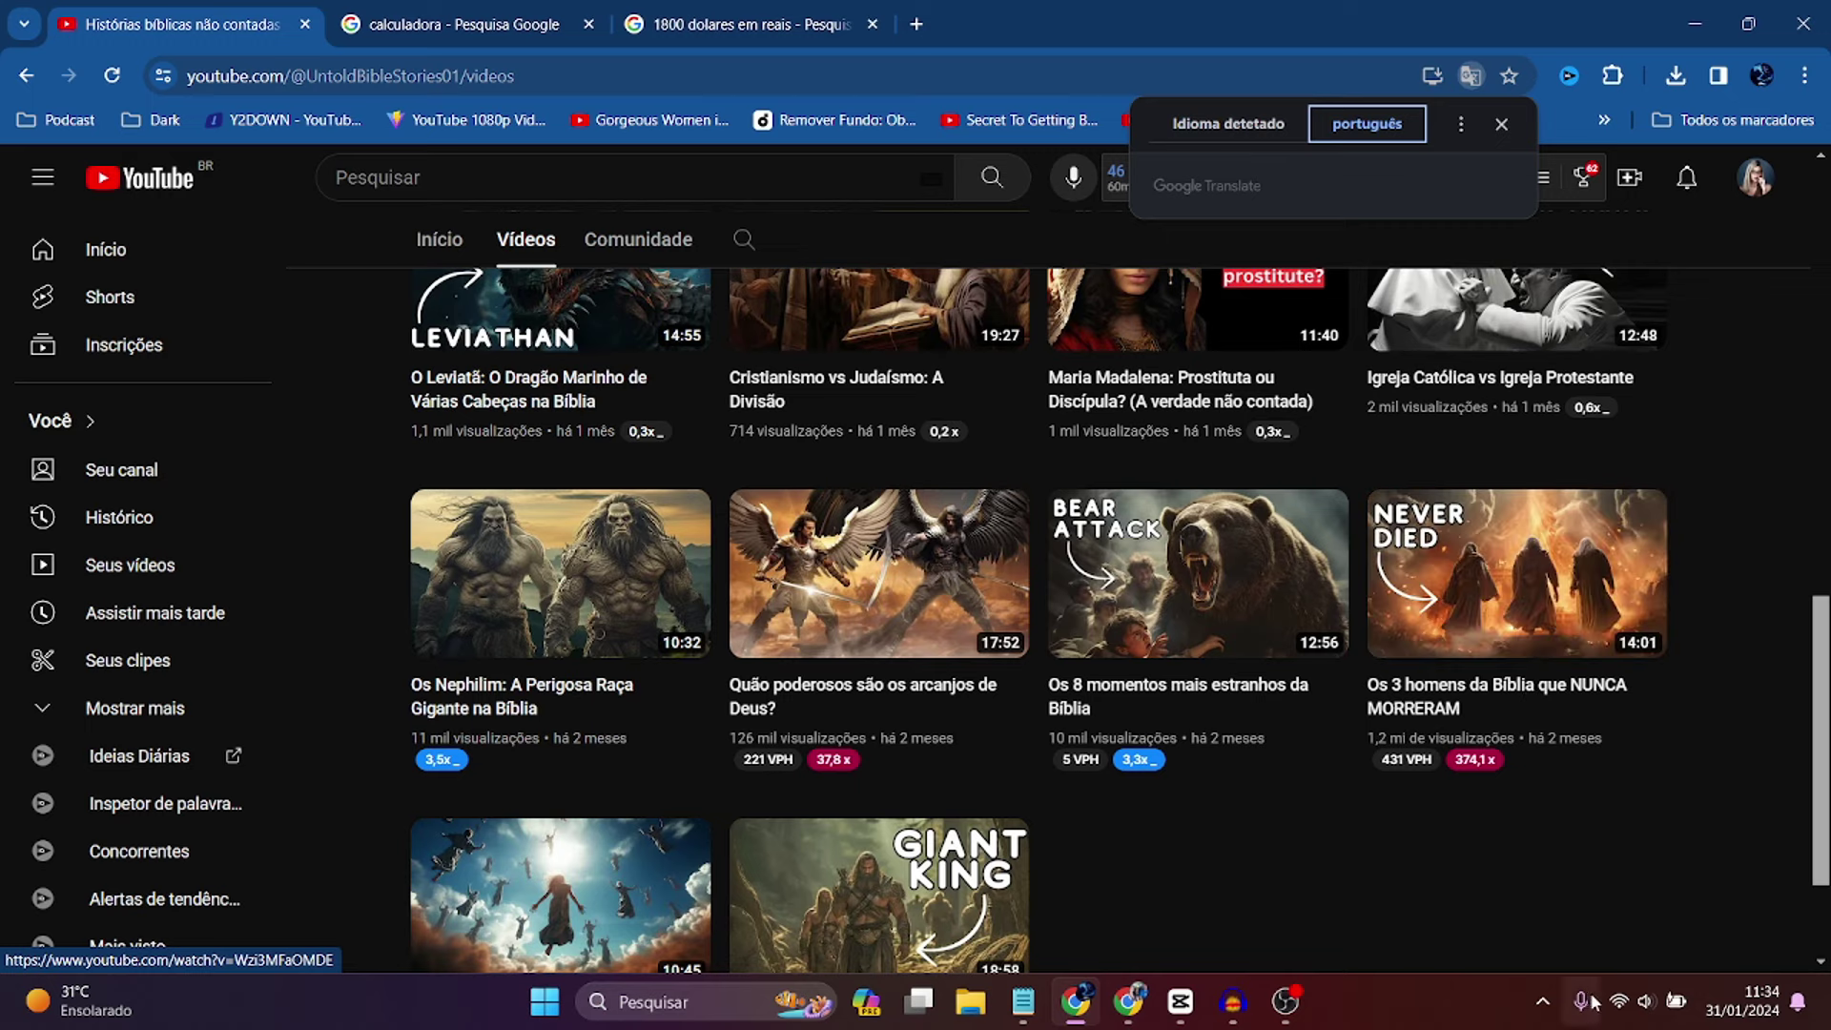
{"action": "scroll", "coordinate": [1152, 786], "scroll_direction": "down", "scroll_amount": 2}
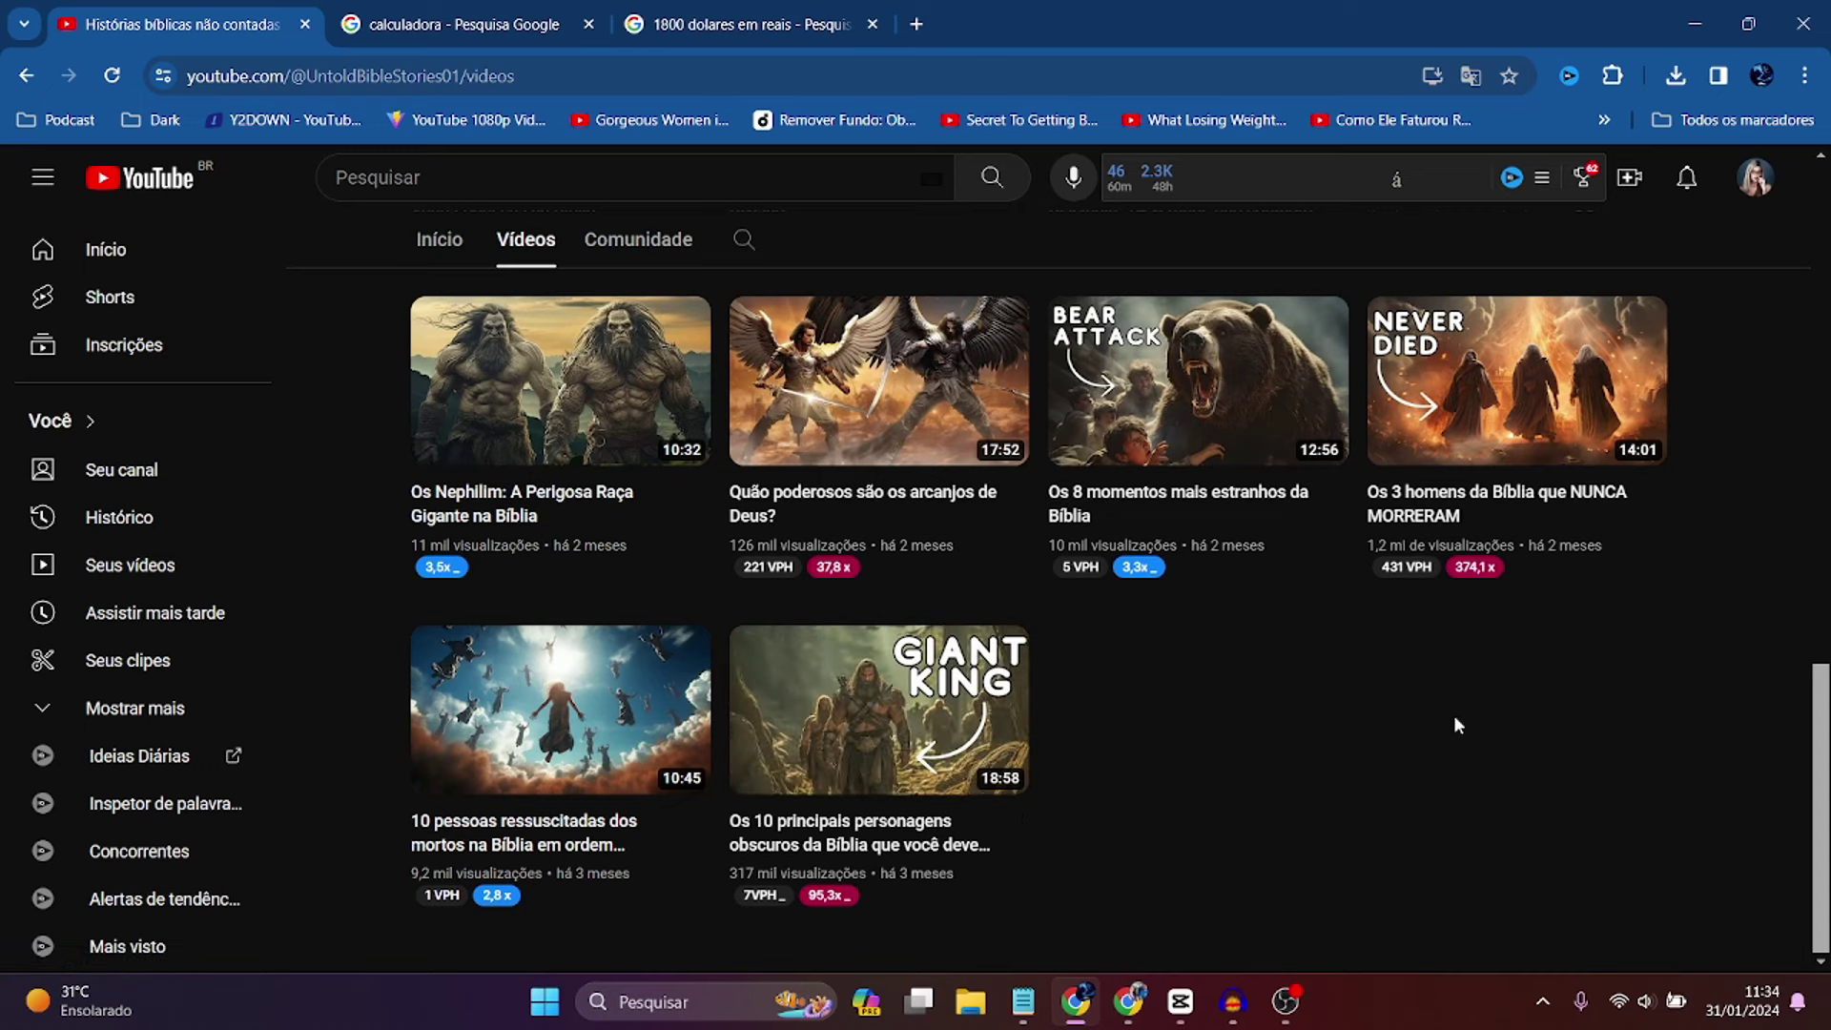
- Open the channel's video about the 3 men in the Bible who never died and play its first seconds, leaving it paused
{"action": "scroll", "coordinate": [1541, 788], "scroll_direction": "up", "scroll_amount": 1}
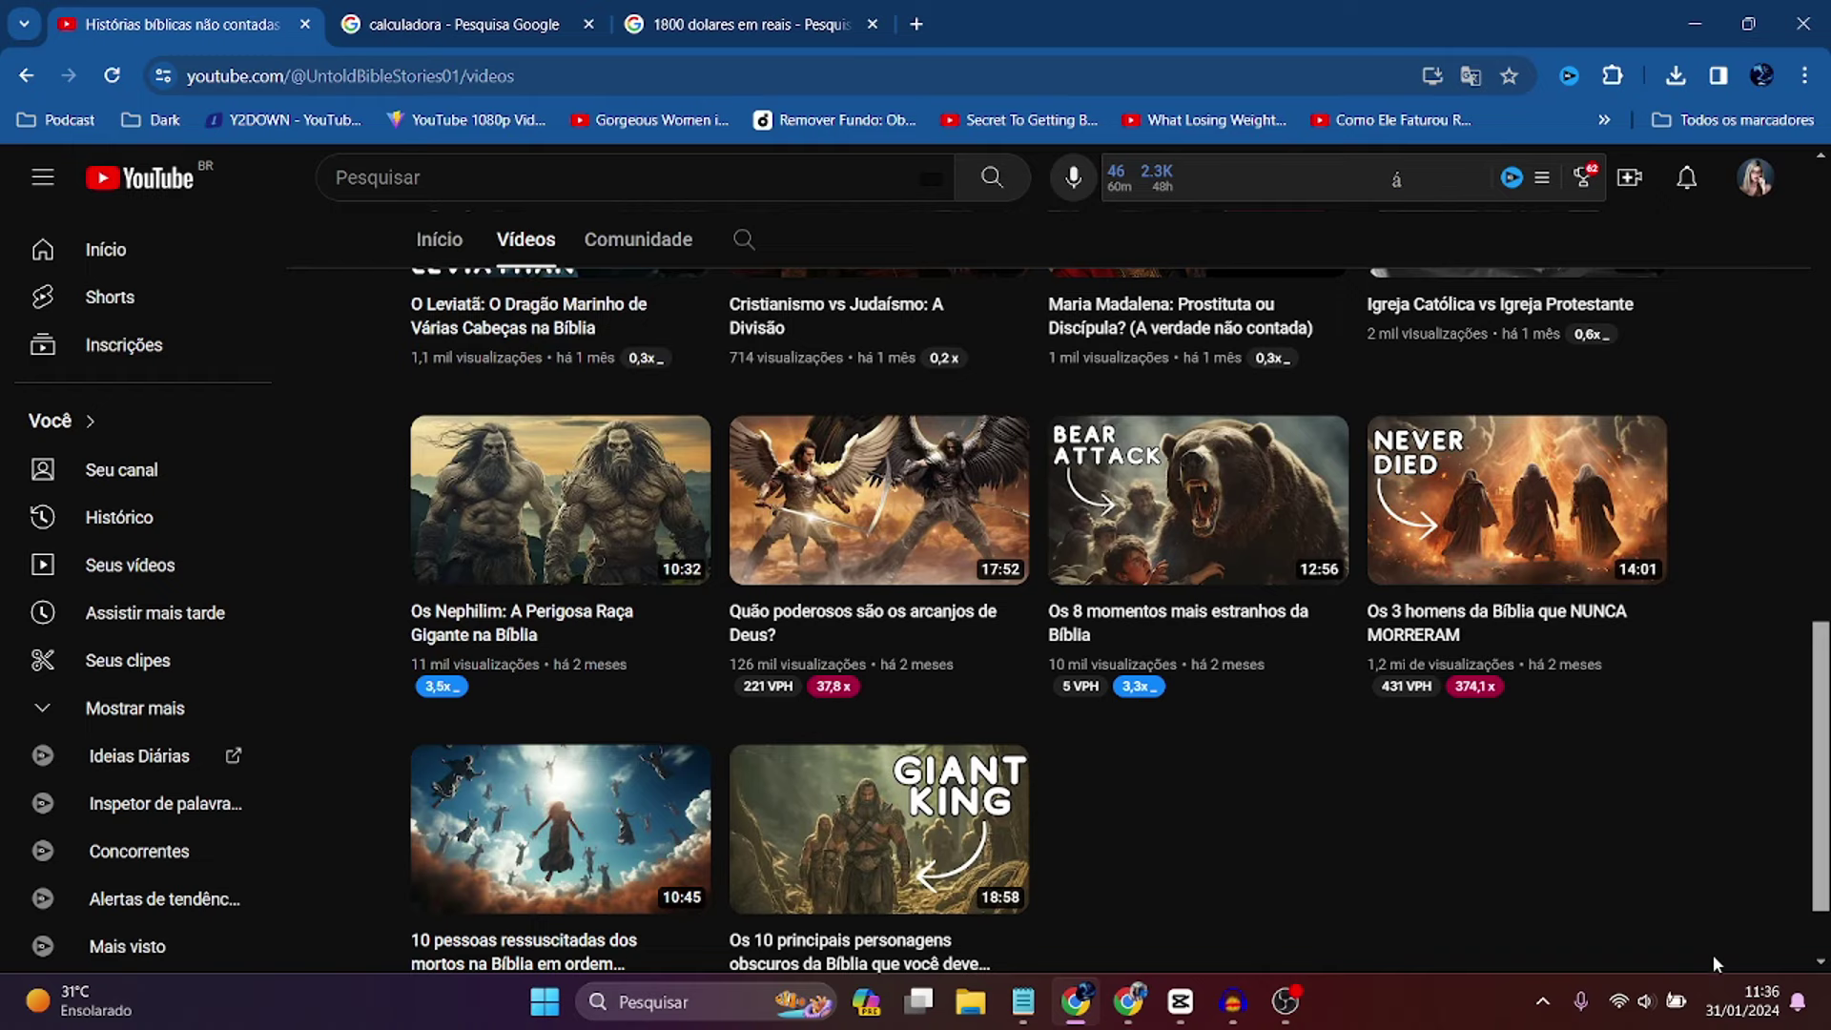
{"action": "scroll", "coordinate": [1713, 953], "scroll_direction": "up", "scroll_amount": 10}
{"action": "scroll", "coordinate": [1565, 911], "scroll_direction": "down", "scroll_amount": 10}
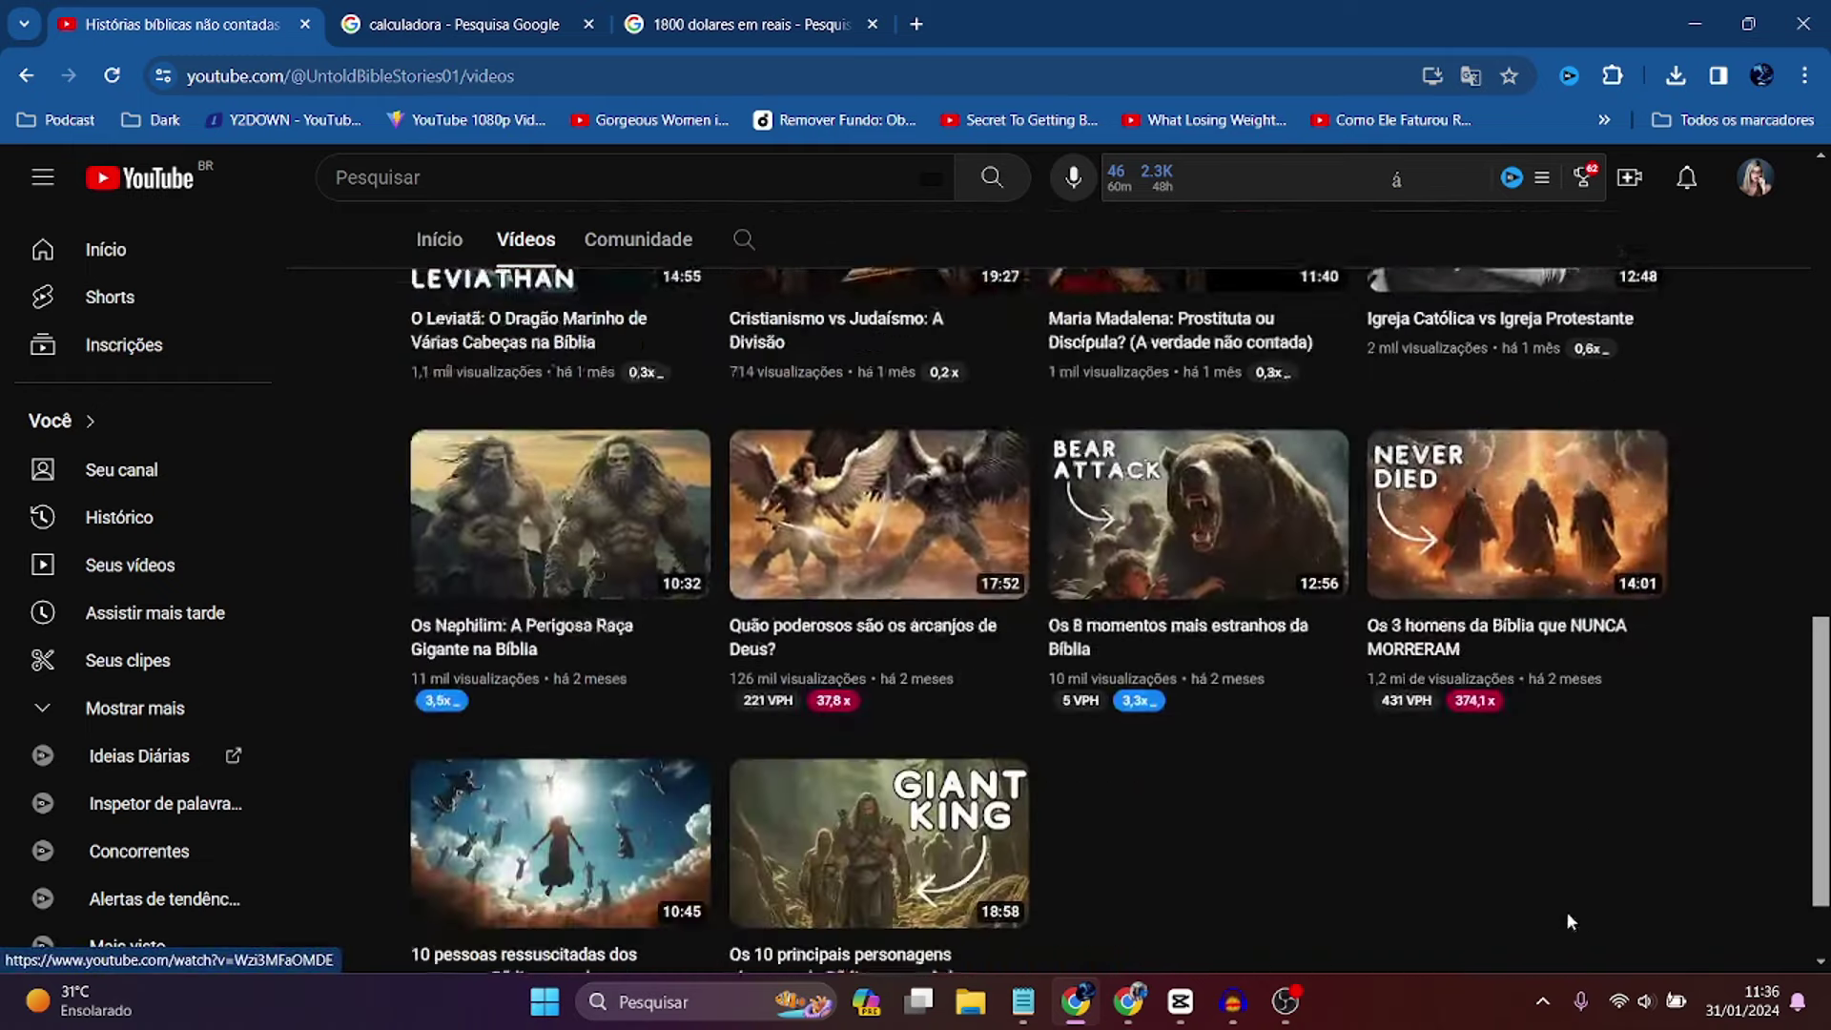
{"action": "left_click", "coordinate": [1524, 536]}
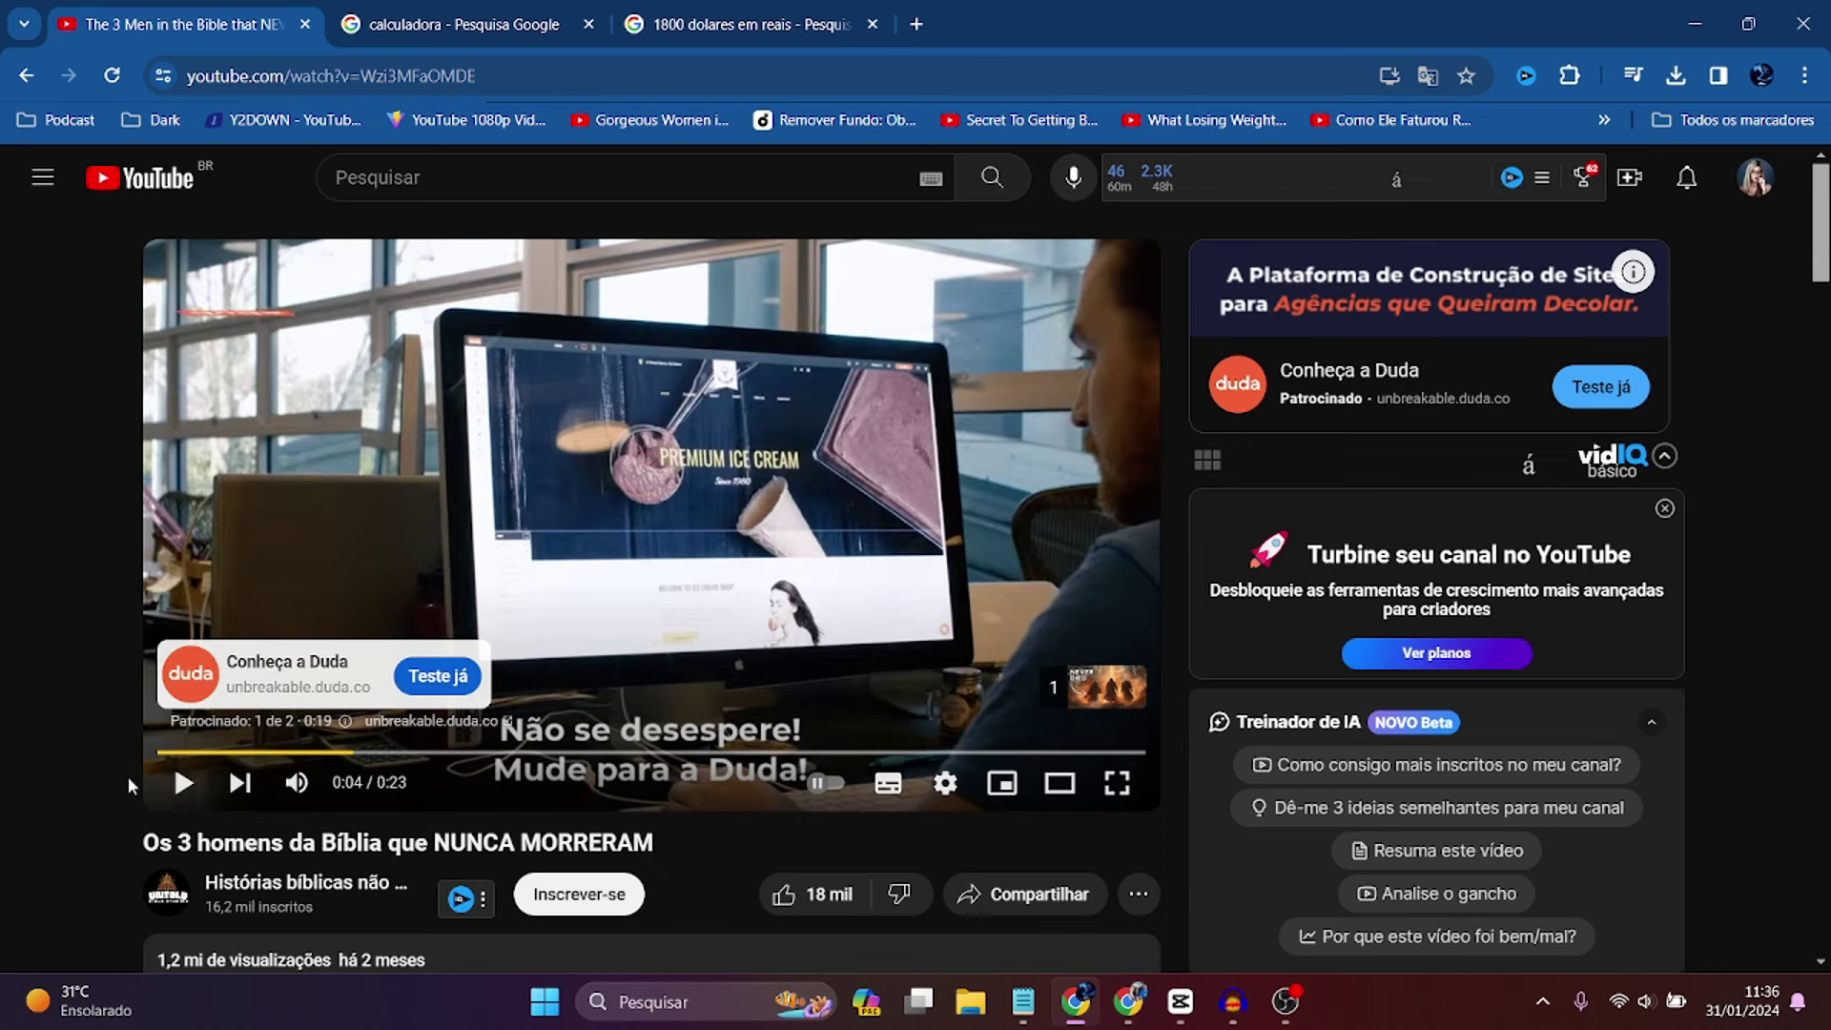
{"action": "left_click", "coordinate": [179, 784]}
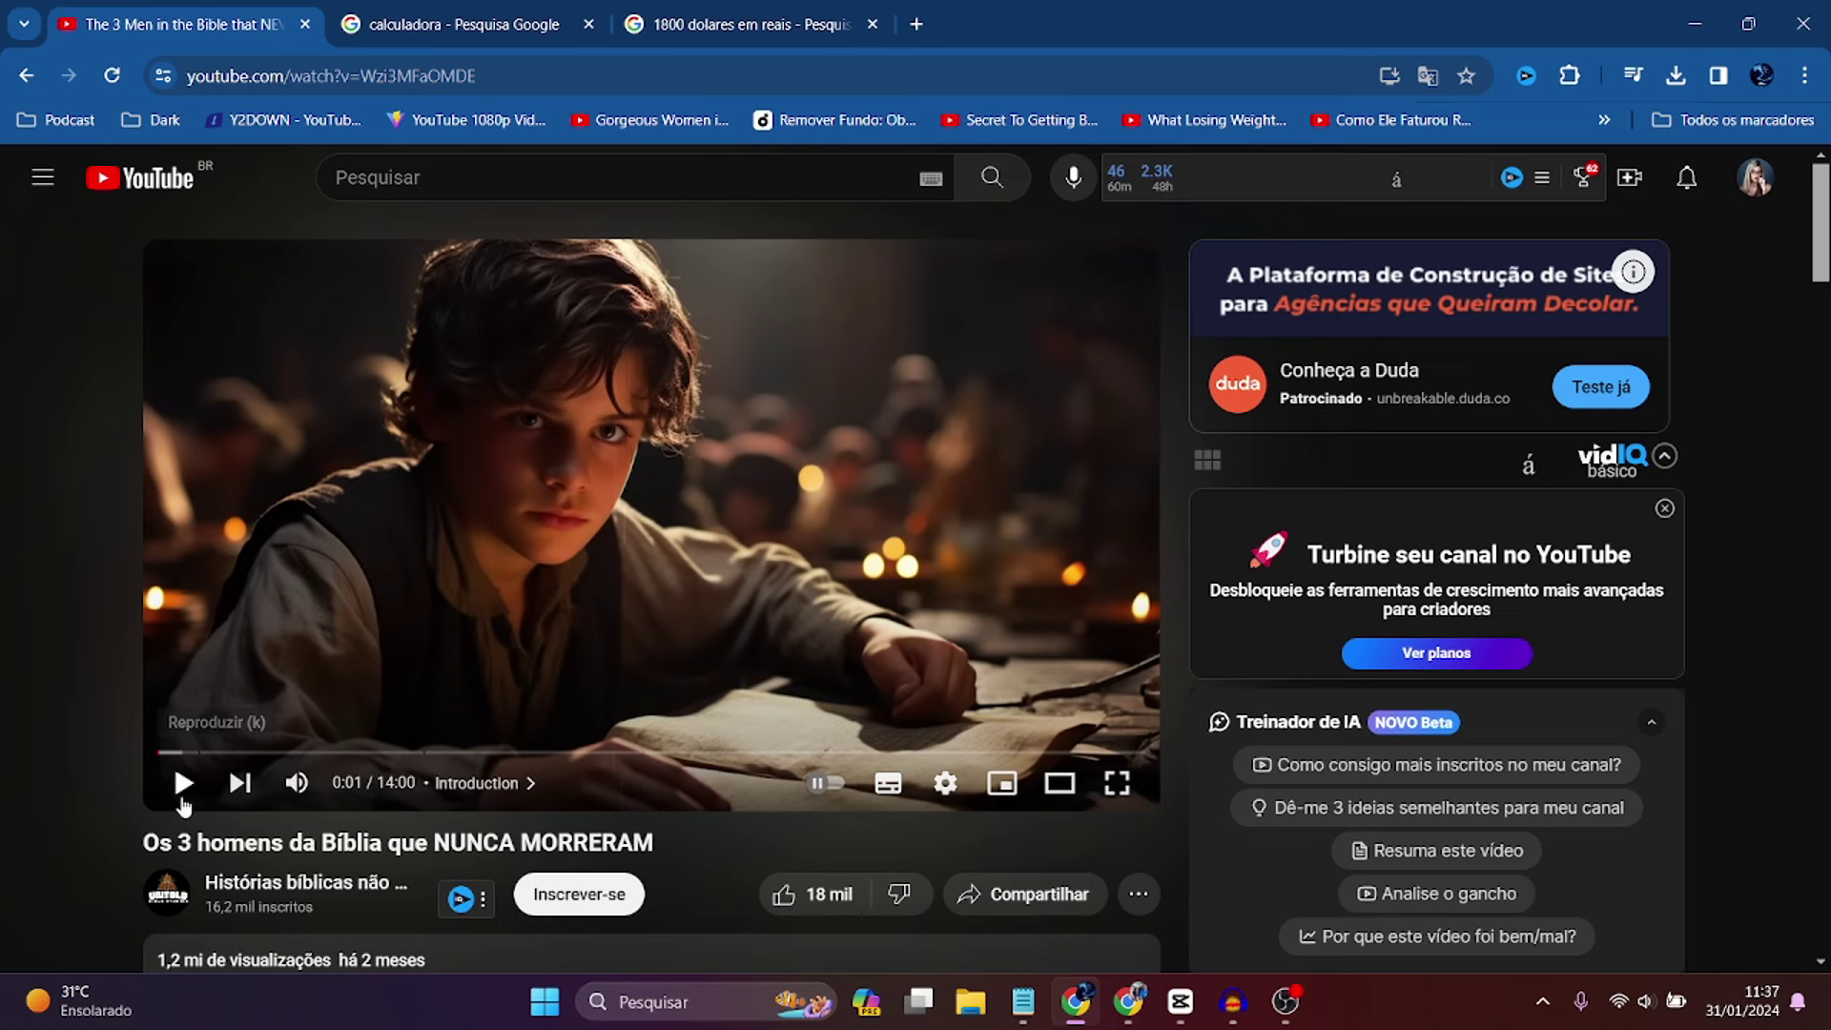
{"action": "left_click", "coordinate": [182, 797]}
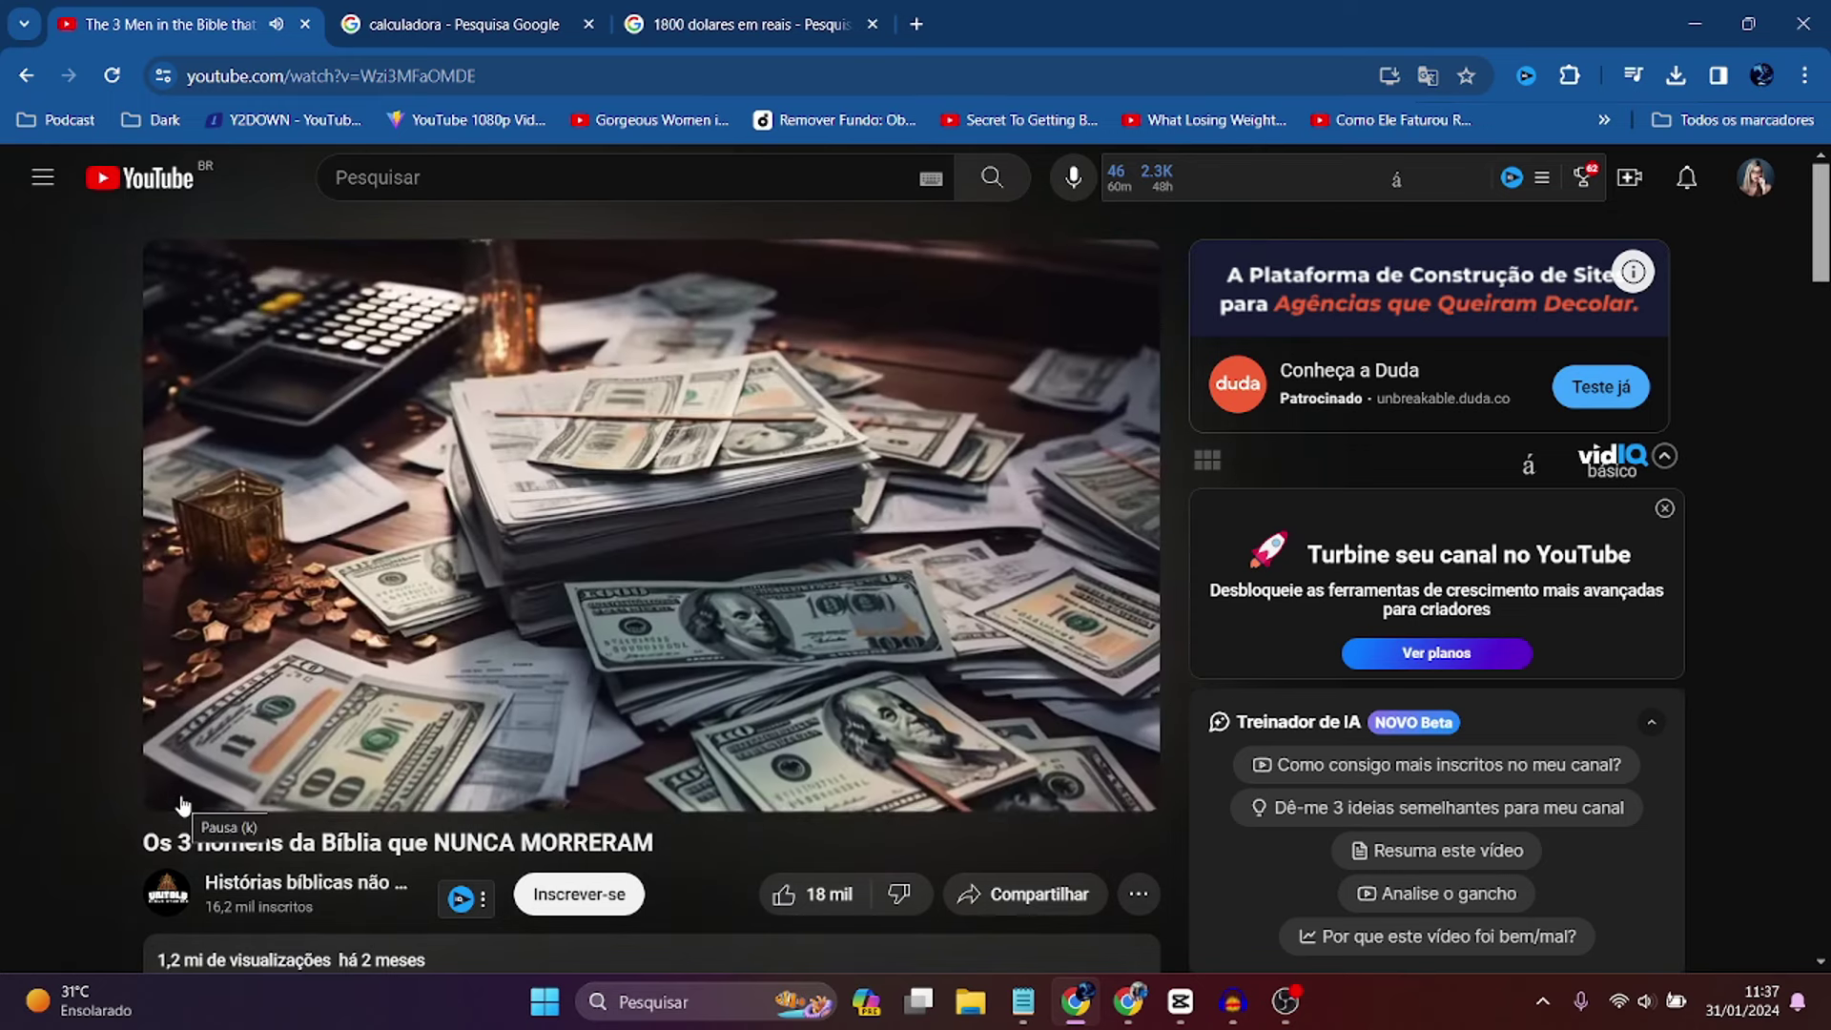
{"action": "left_click", "coordinate": [182, 797]}
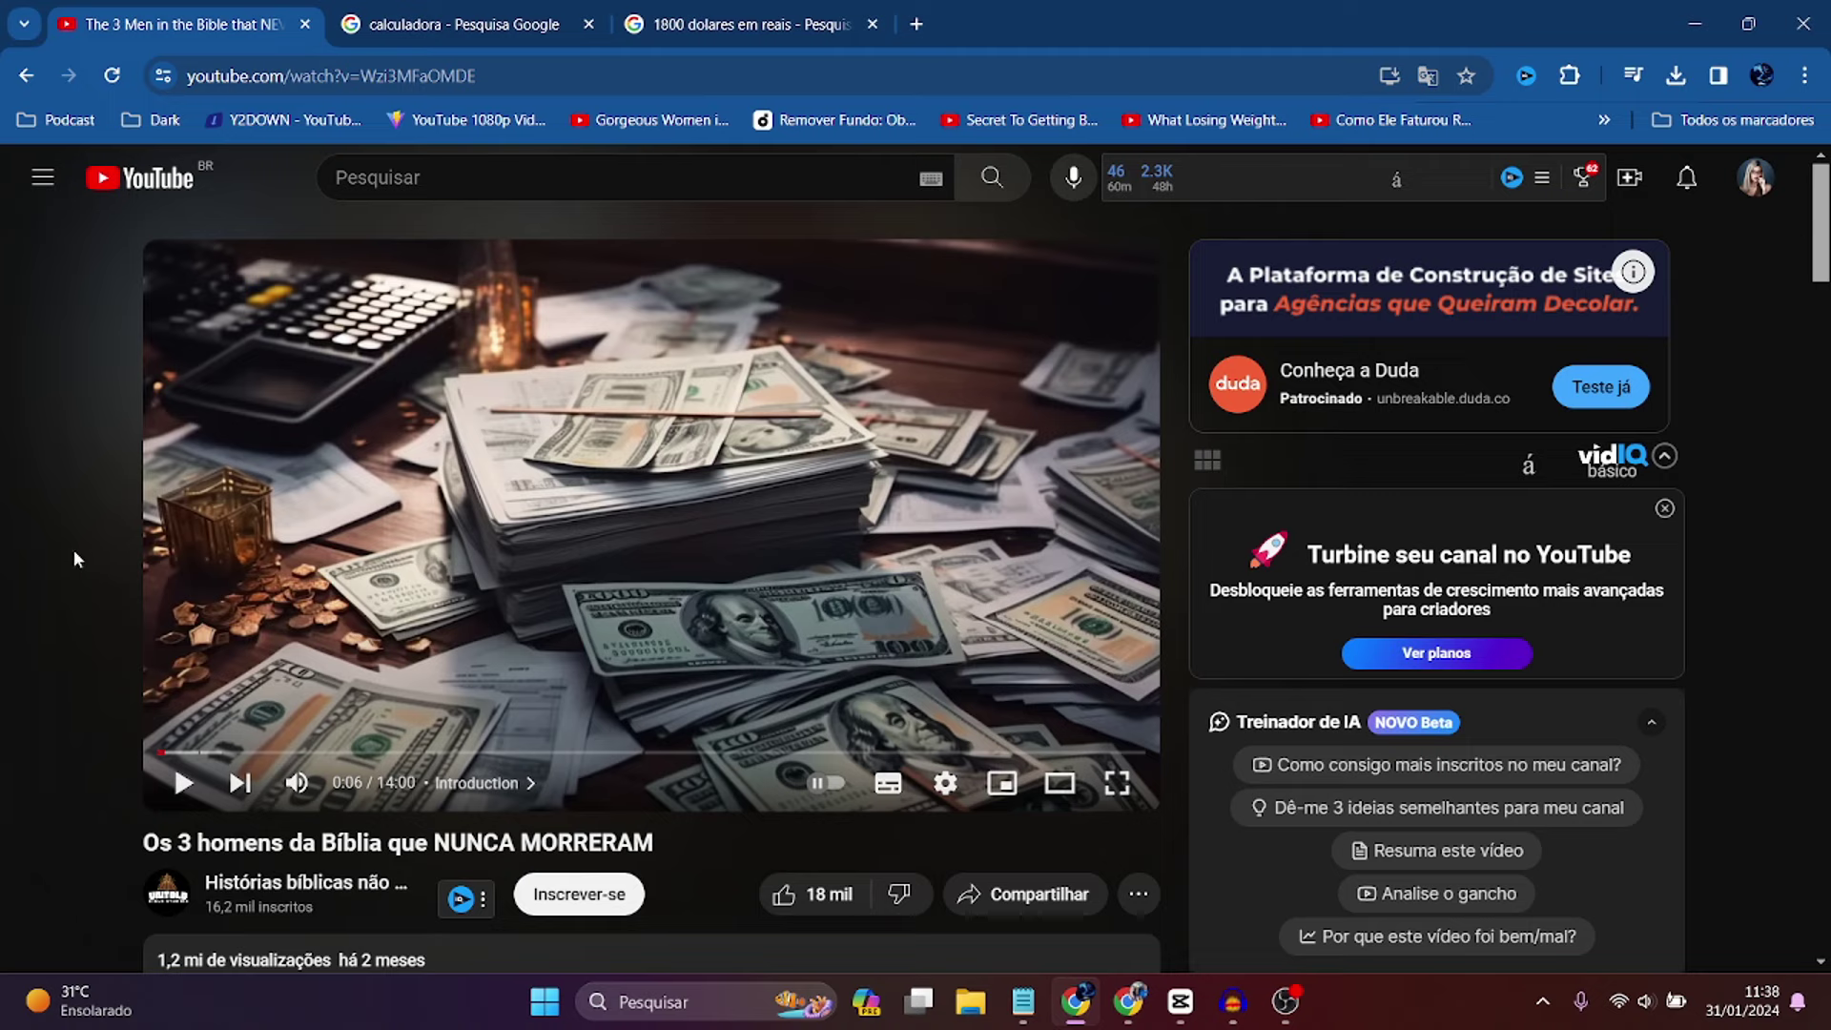
- Switch to the other Chrome window, search for "capcut download pc" and open CapCut's official desktop editor page
{"action": "left_click", "coordinate": [1182, 1007]}
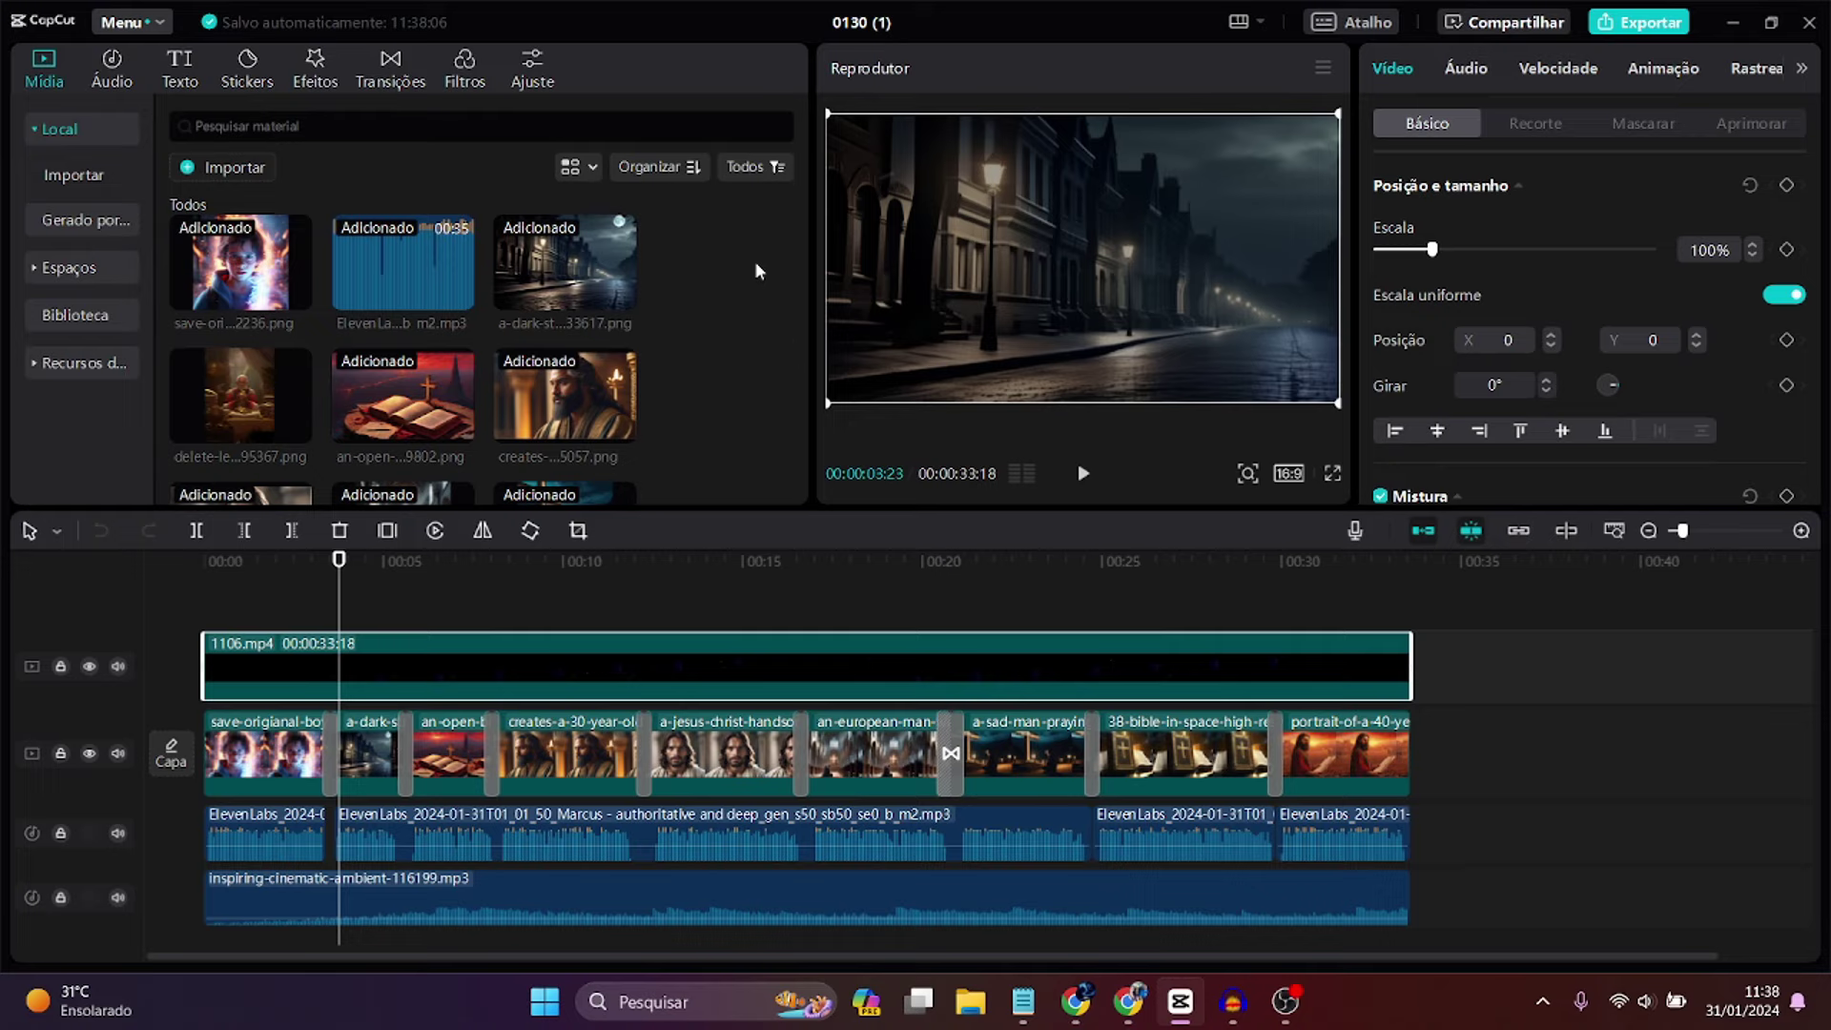
{"action": "left_click", "coordinate": [1114, 987]}
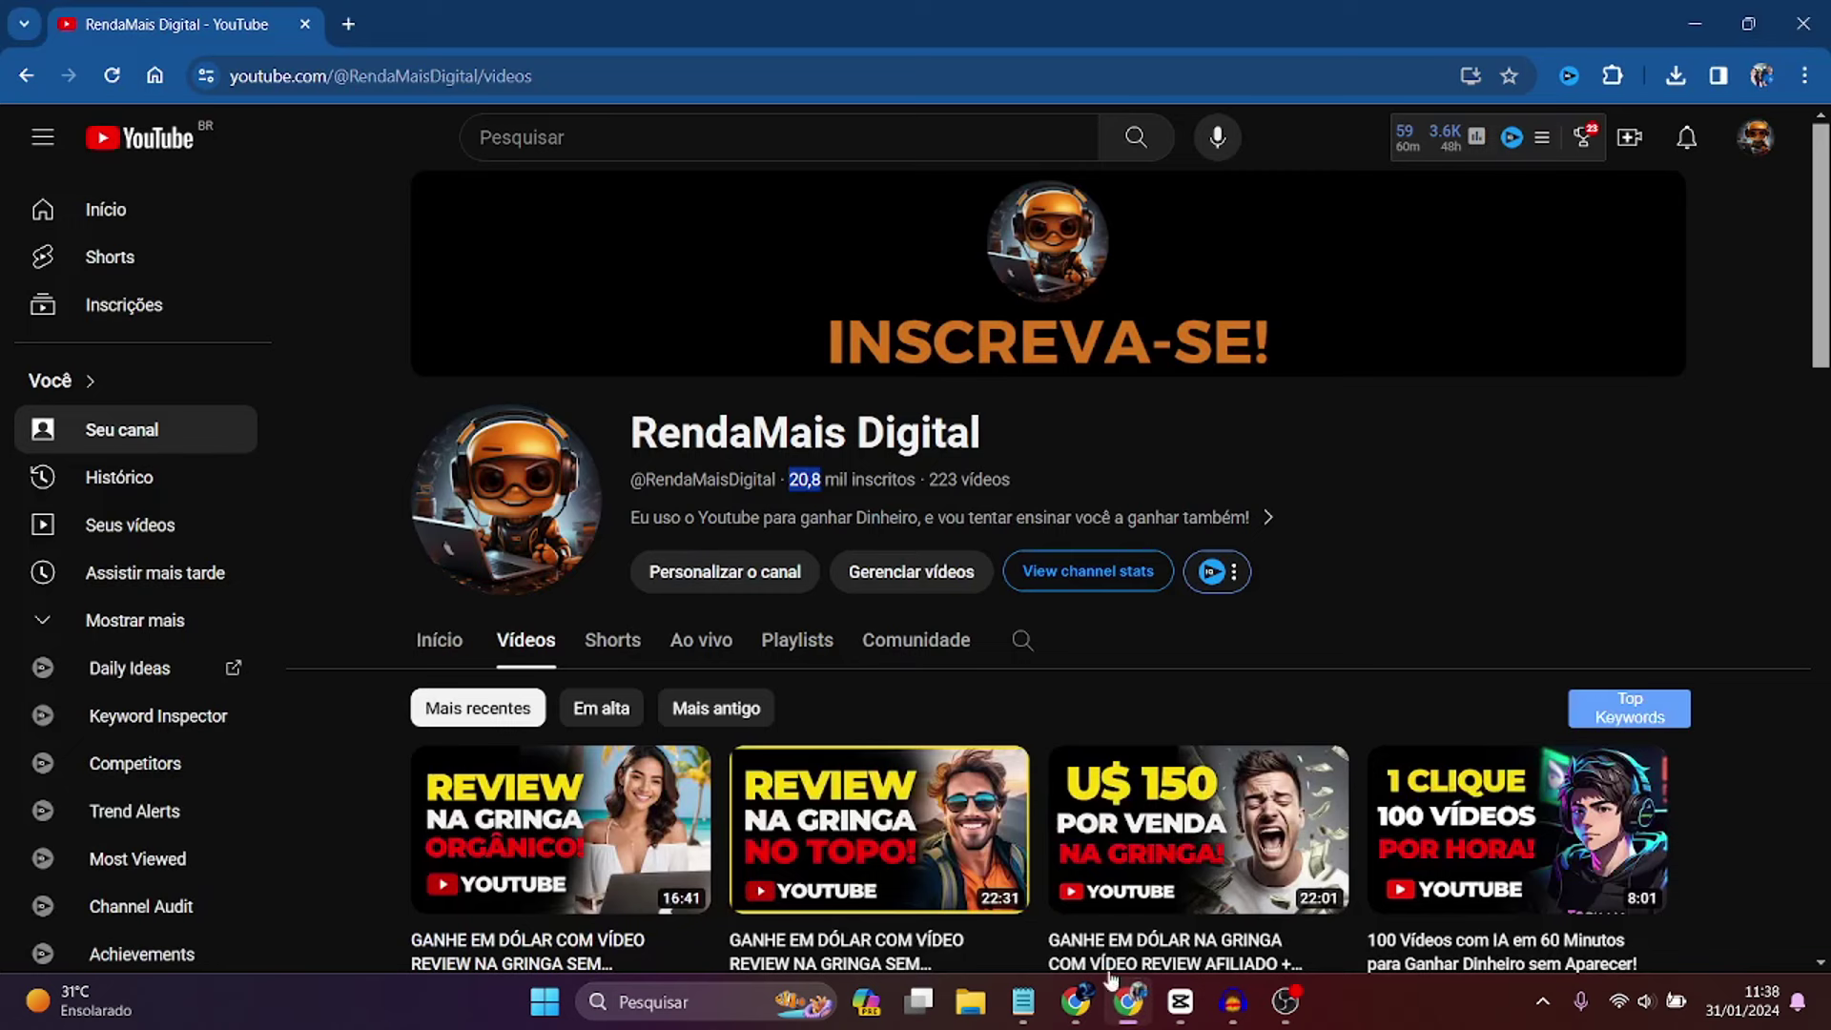
{"action": "left_click", "coordinate": [343, 76]}
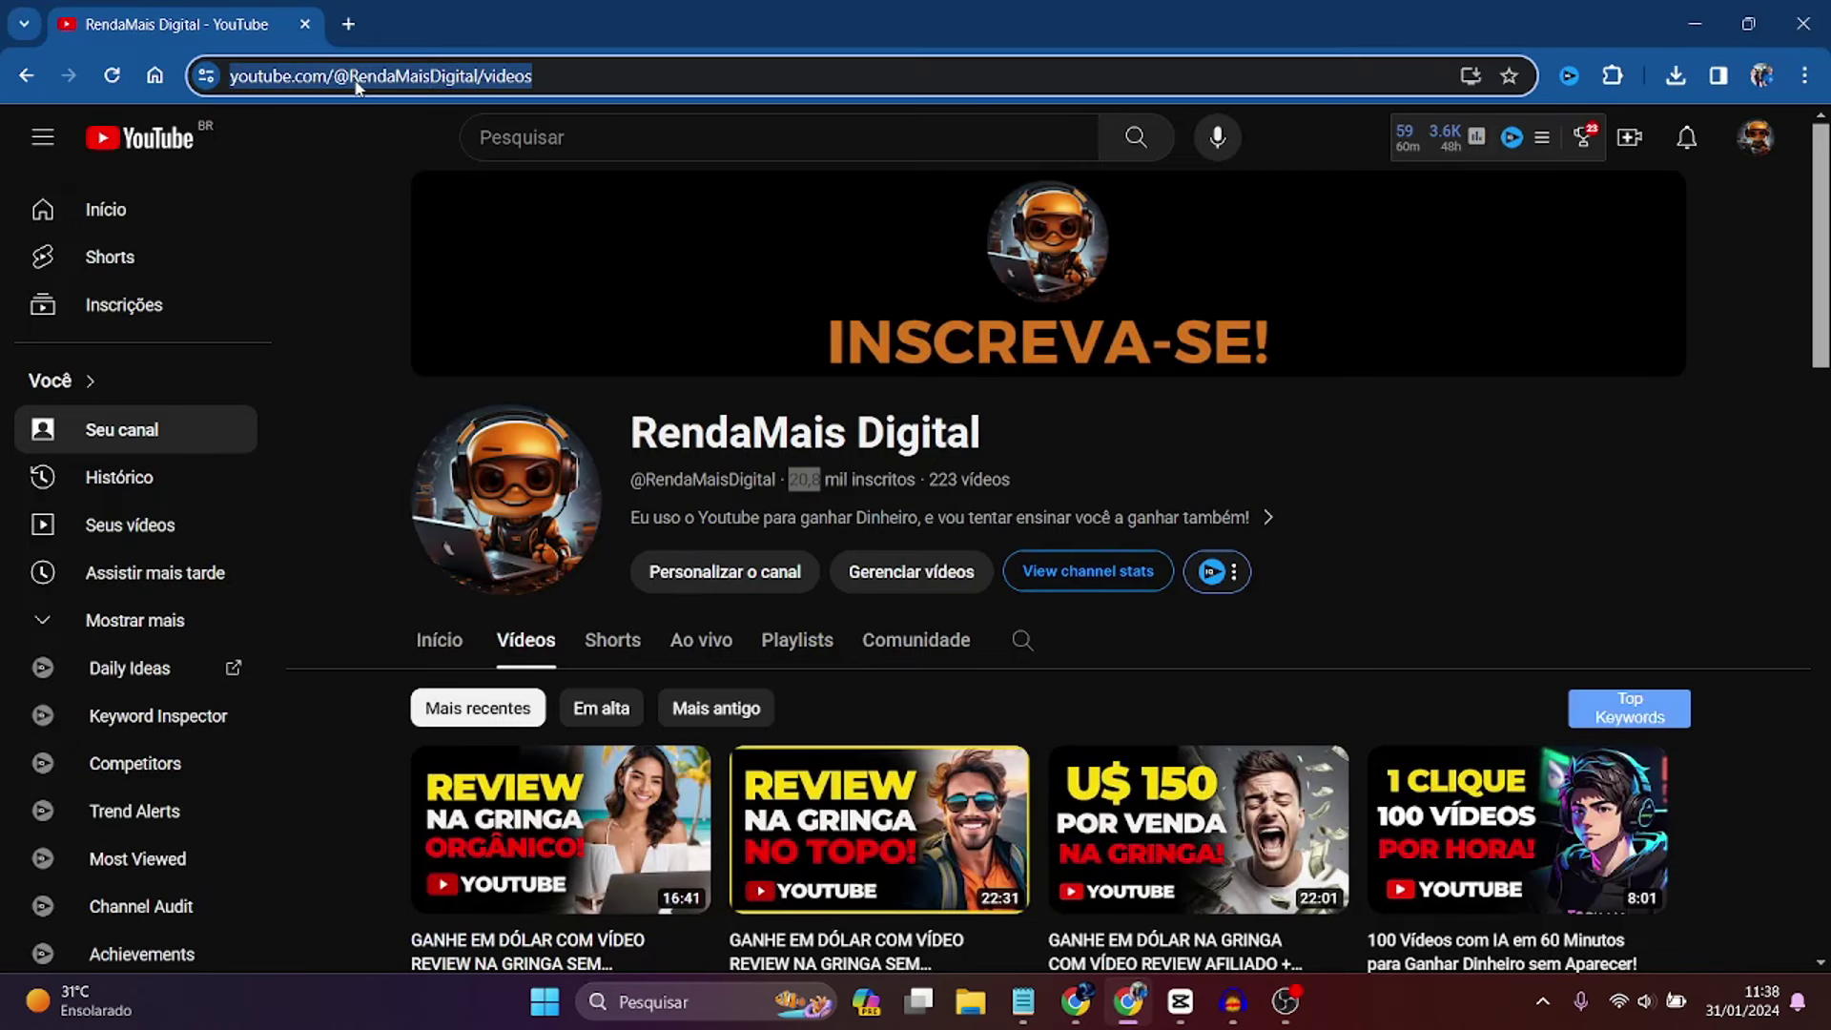
{"action": "type", "text": "cap"}
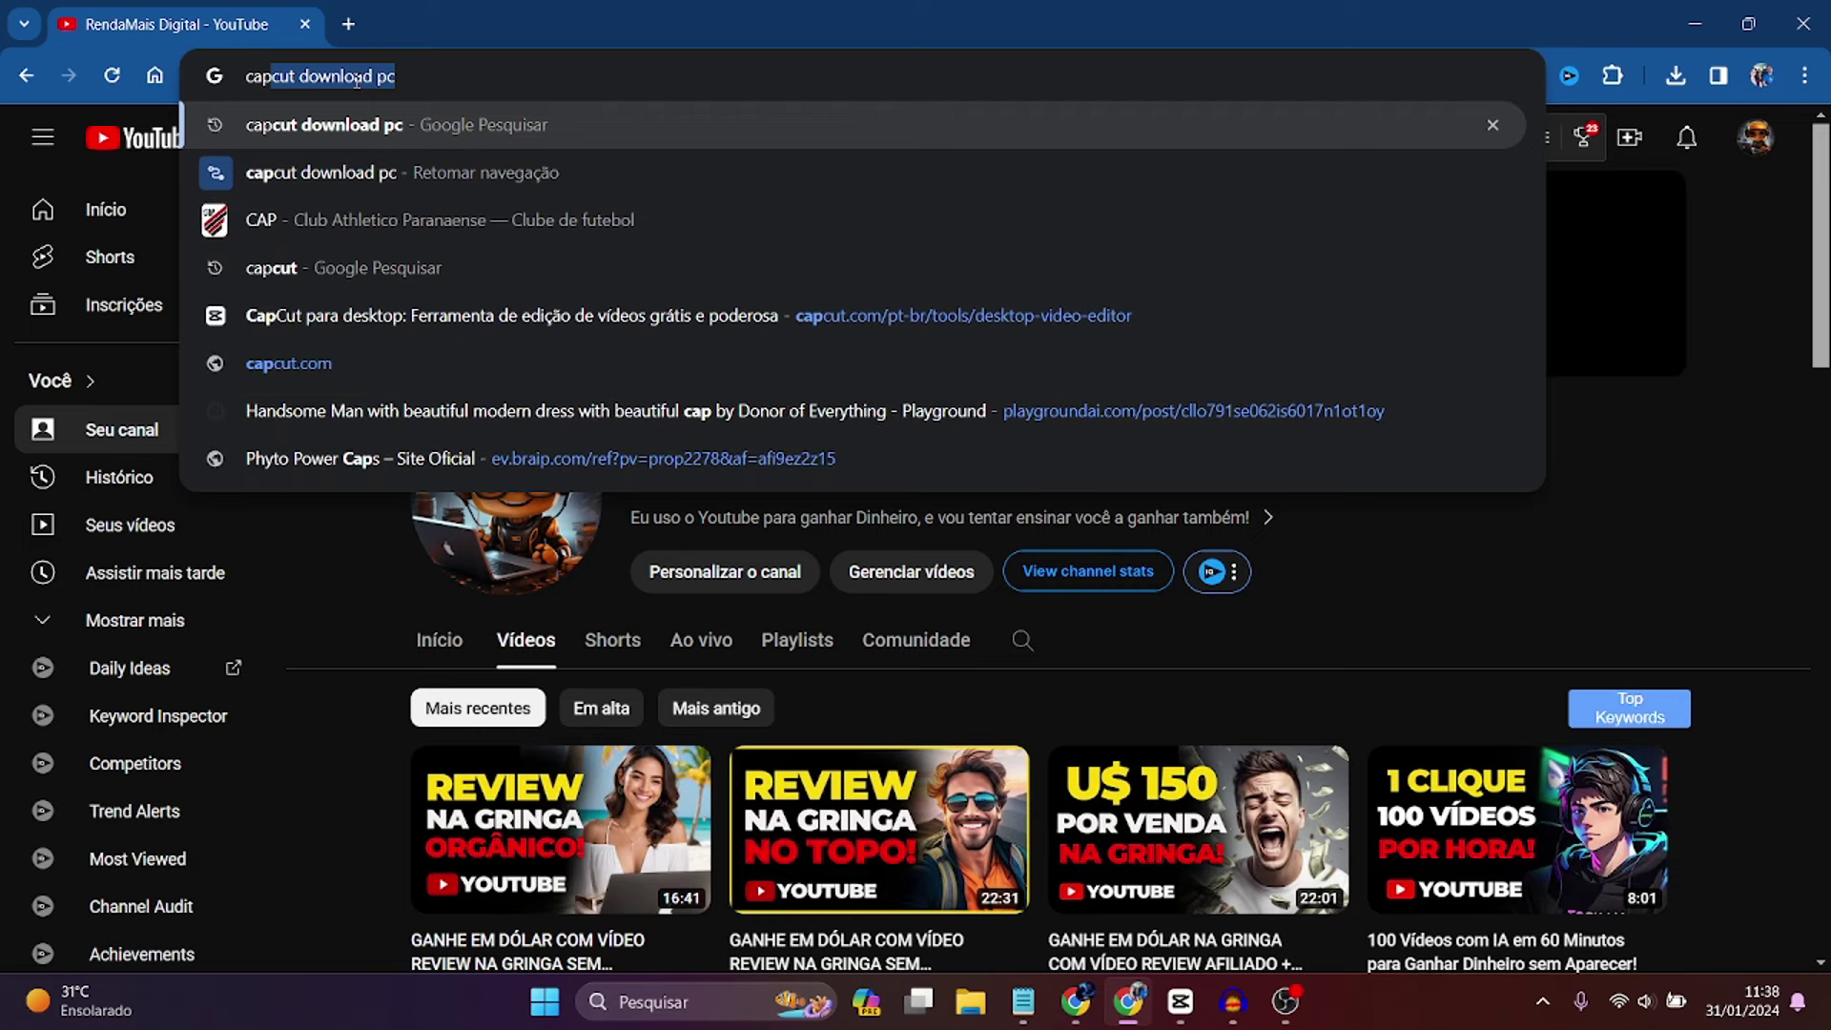
{"action": "key", "text": "Return"}
{"action": "scroll", "coordinate": [759, 450], "scroll_direction": "down", "scroll_amount": 3}
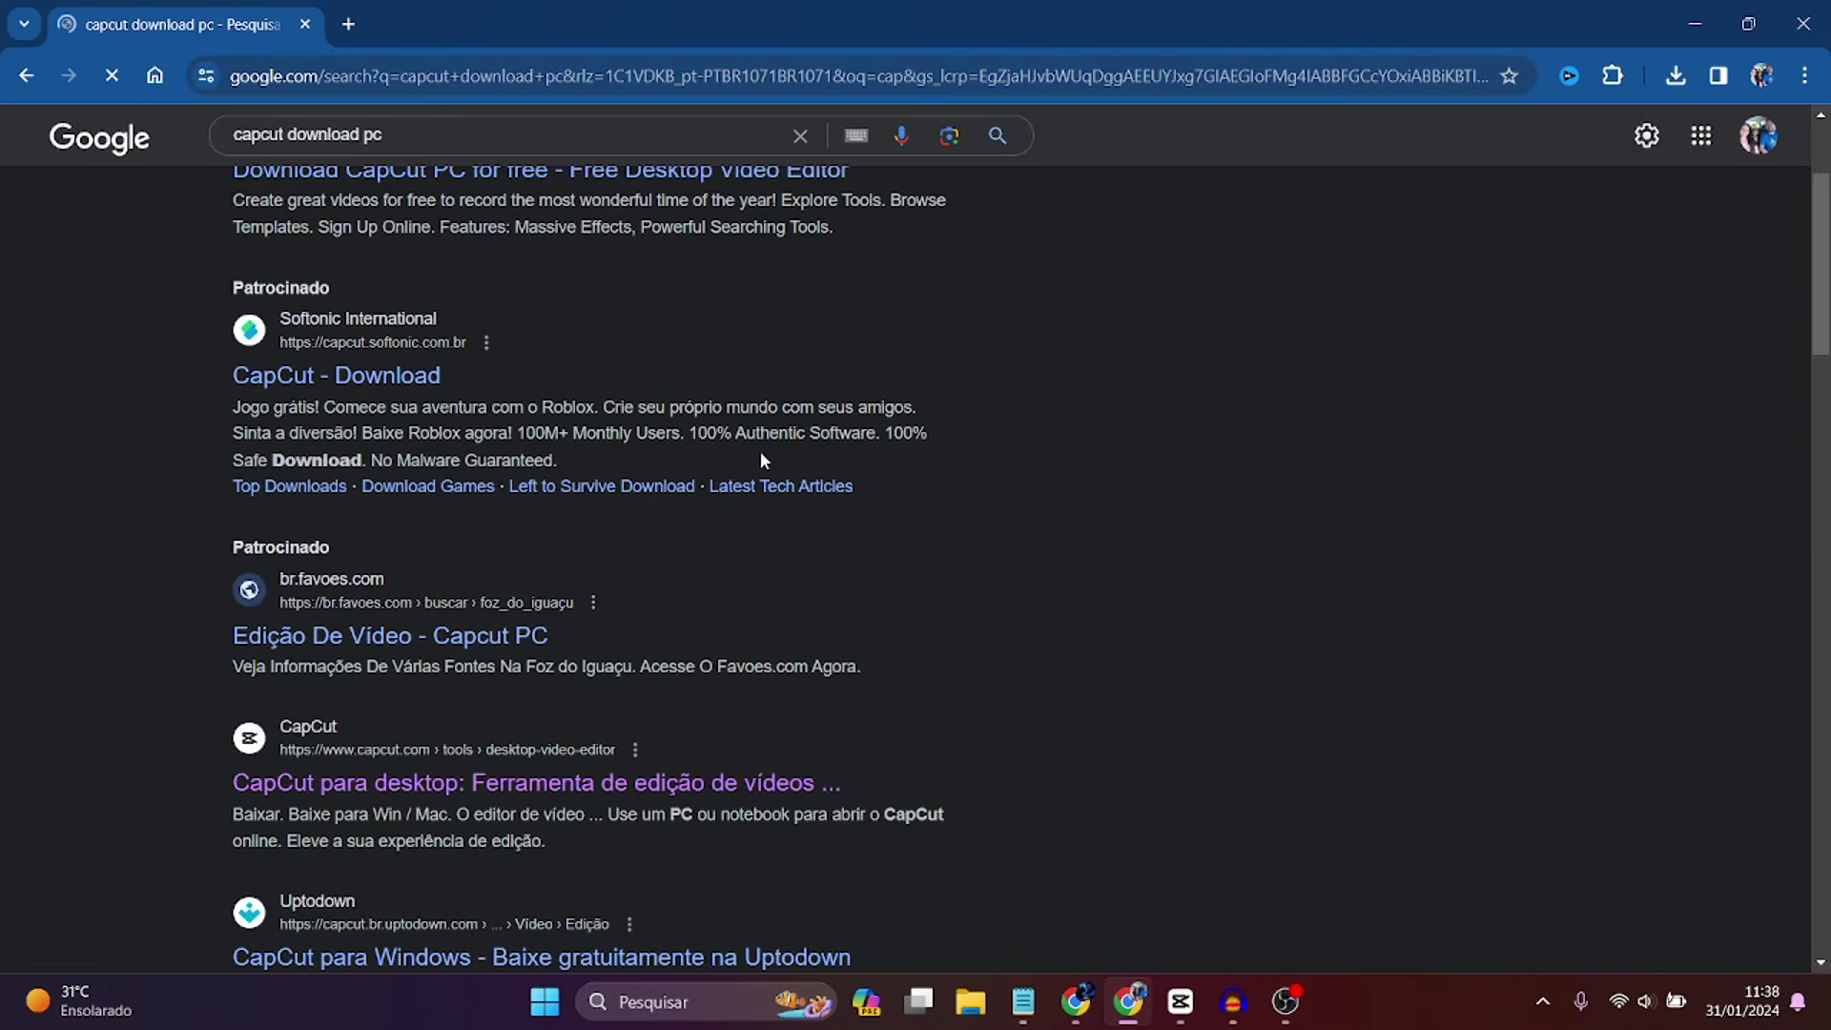
{"action": "left_click", "coordinate": [530, 777]}
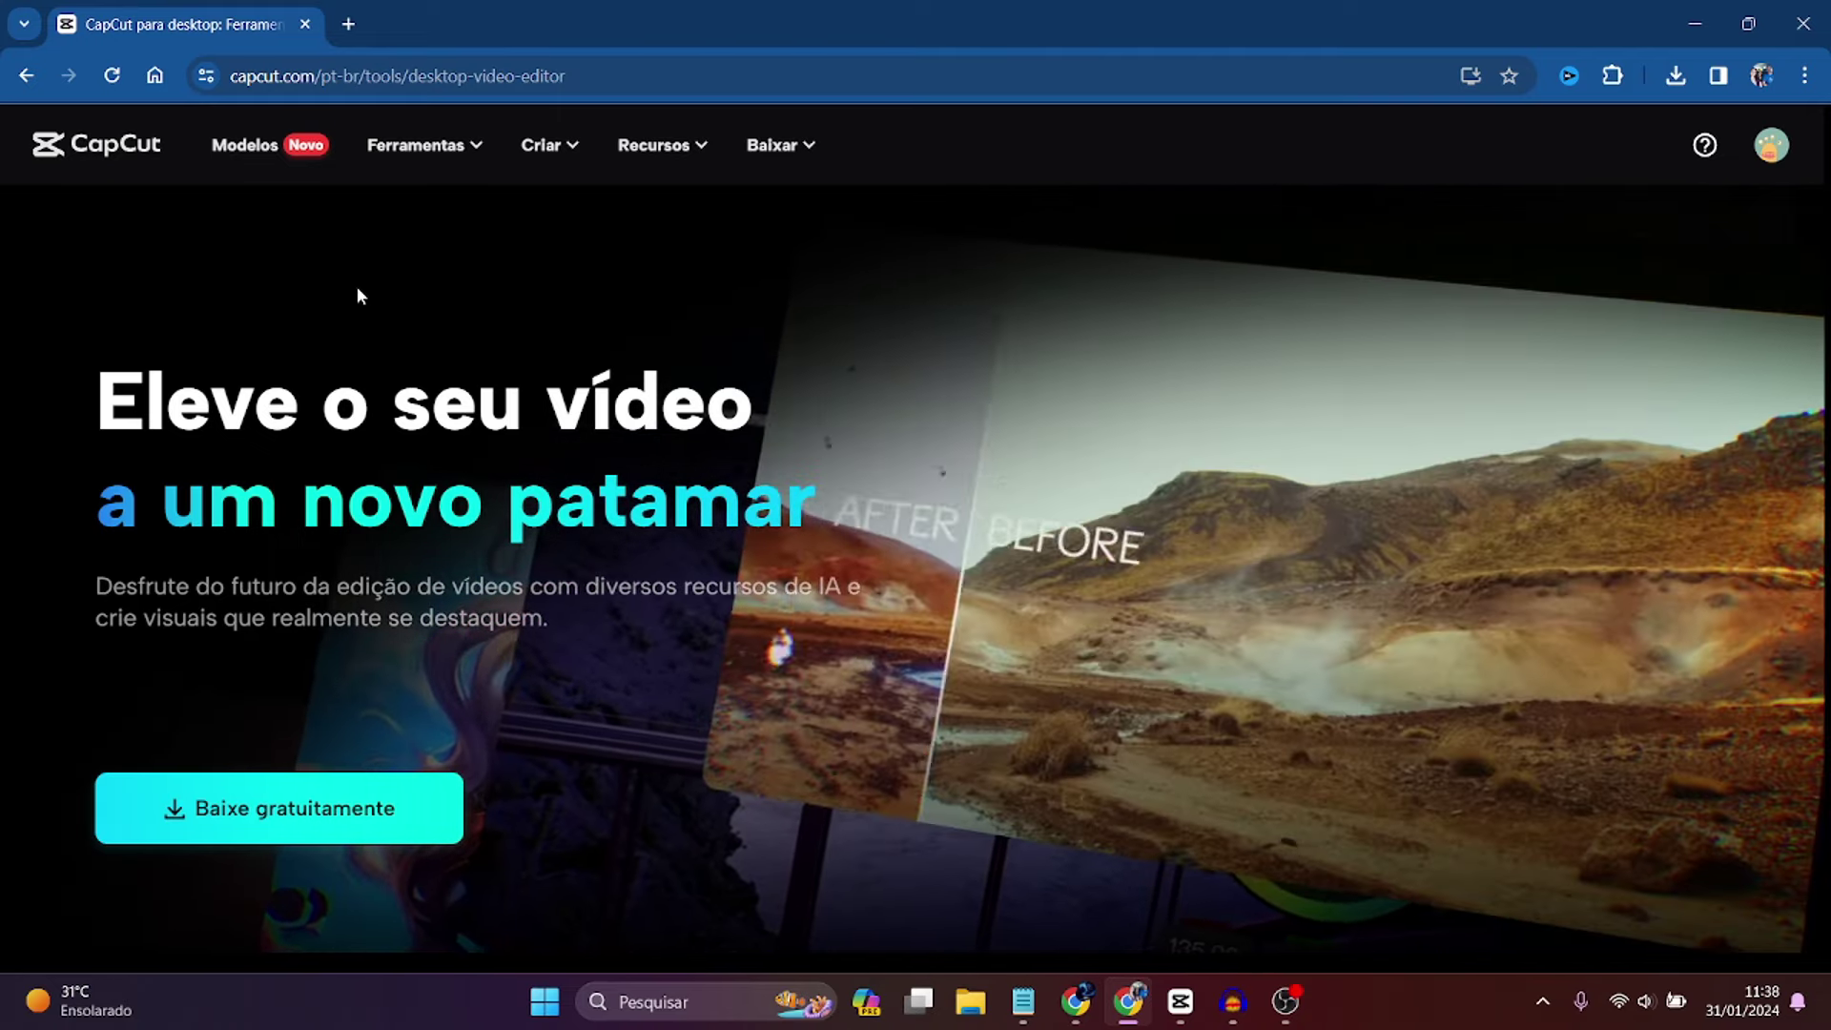
- Look at the empty CapCut project, then return to the browser and go to chat.openai.com
{"action": "key", "text": "alt+Tab"}
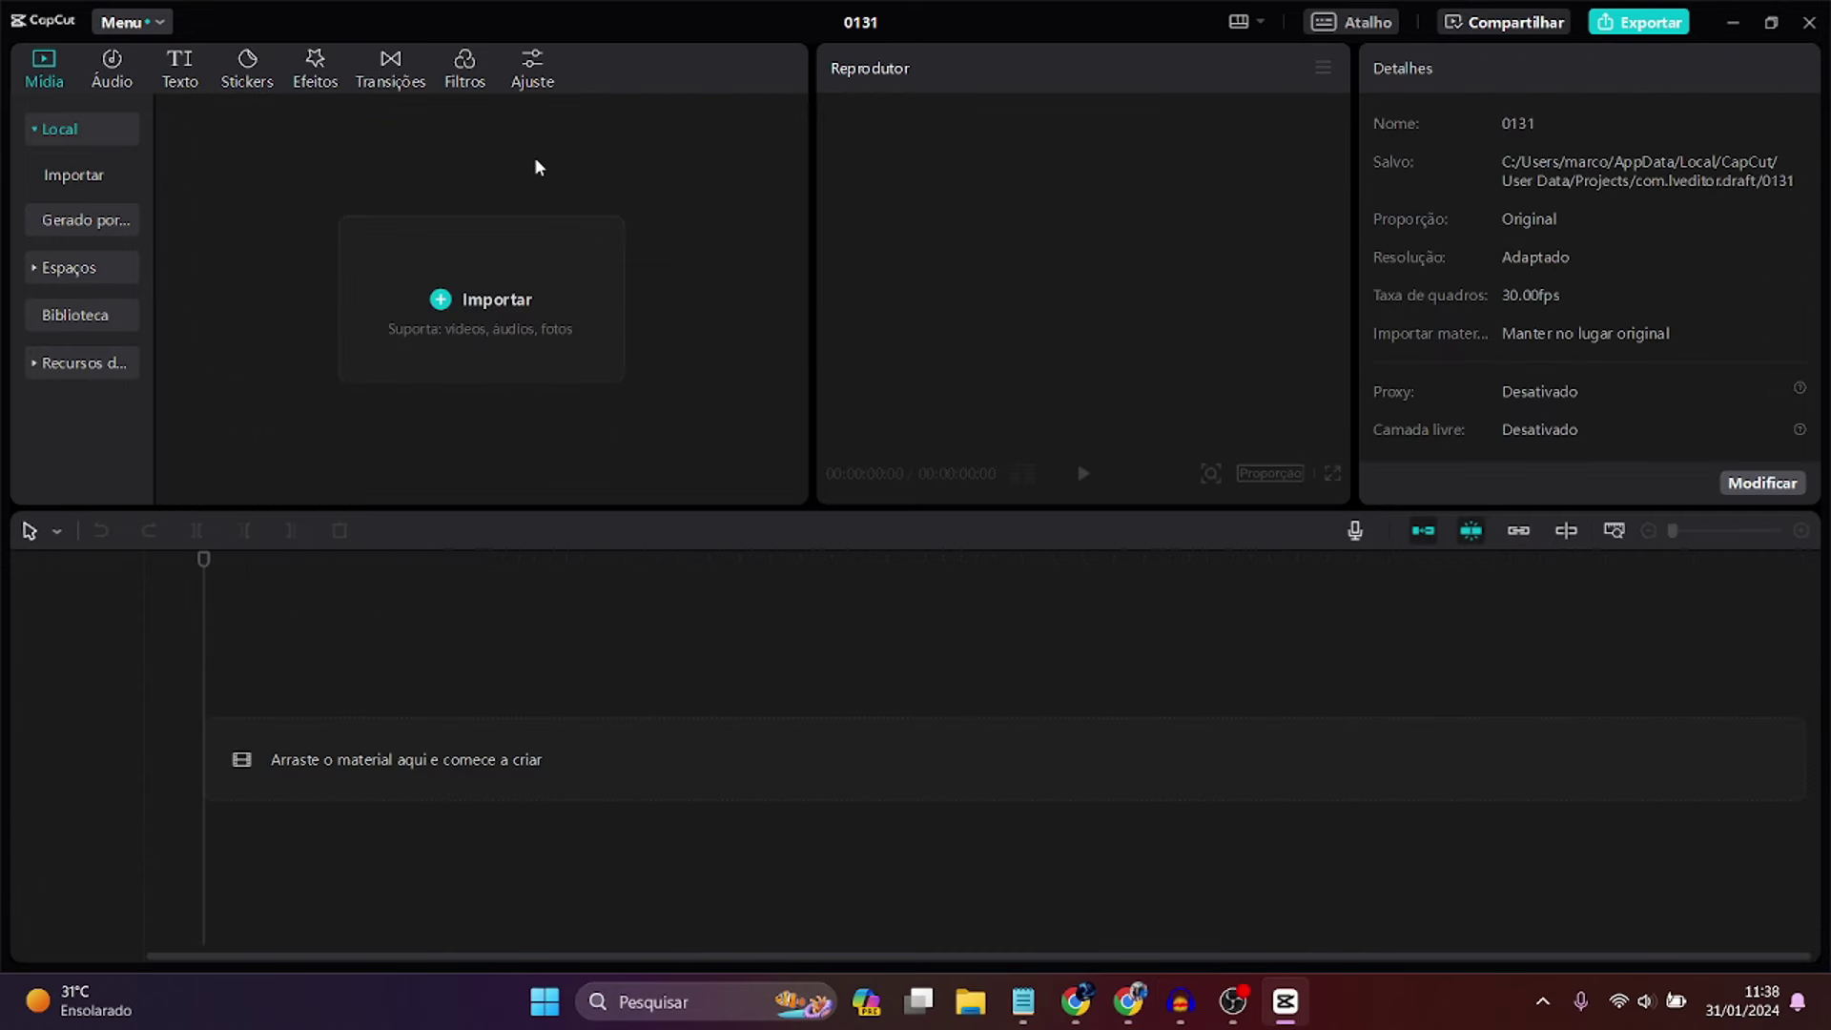
{"action": "left_click", "coordinate": [1128, 1004]}
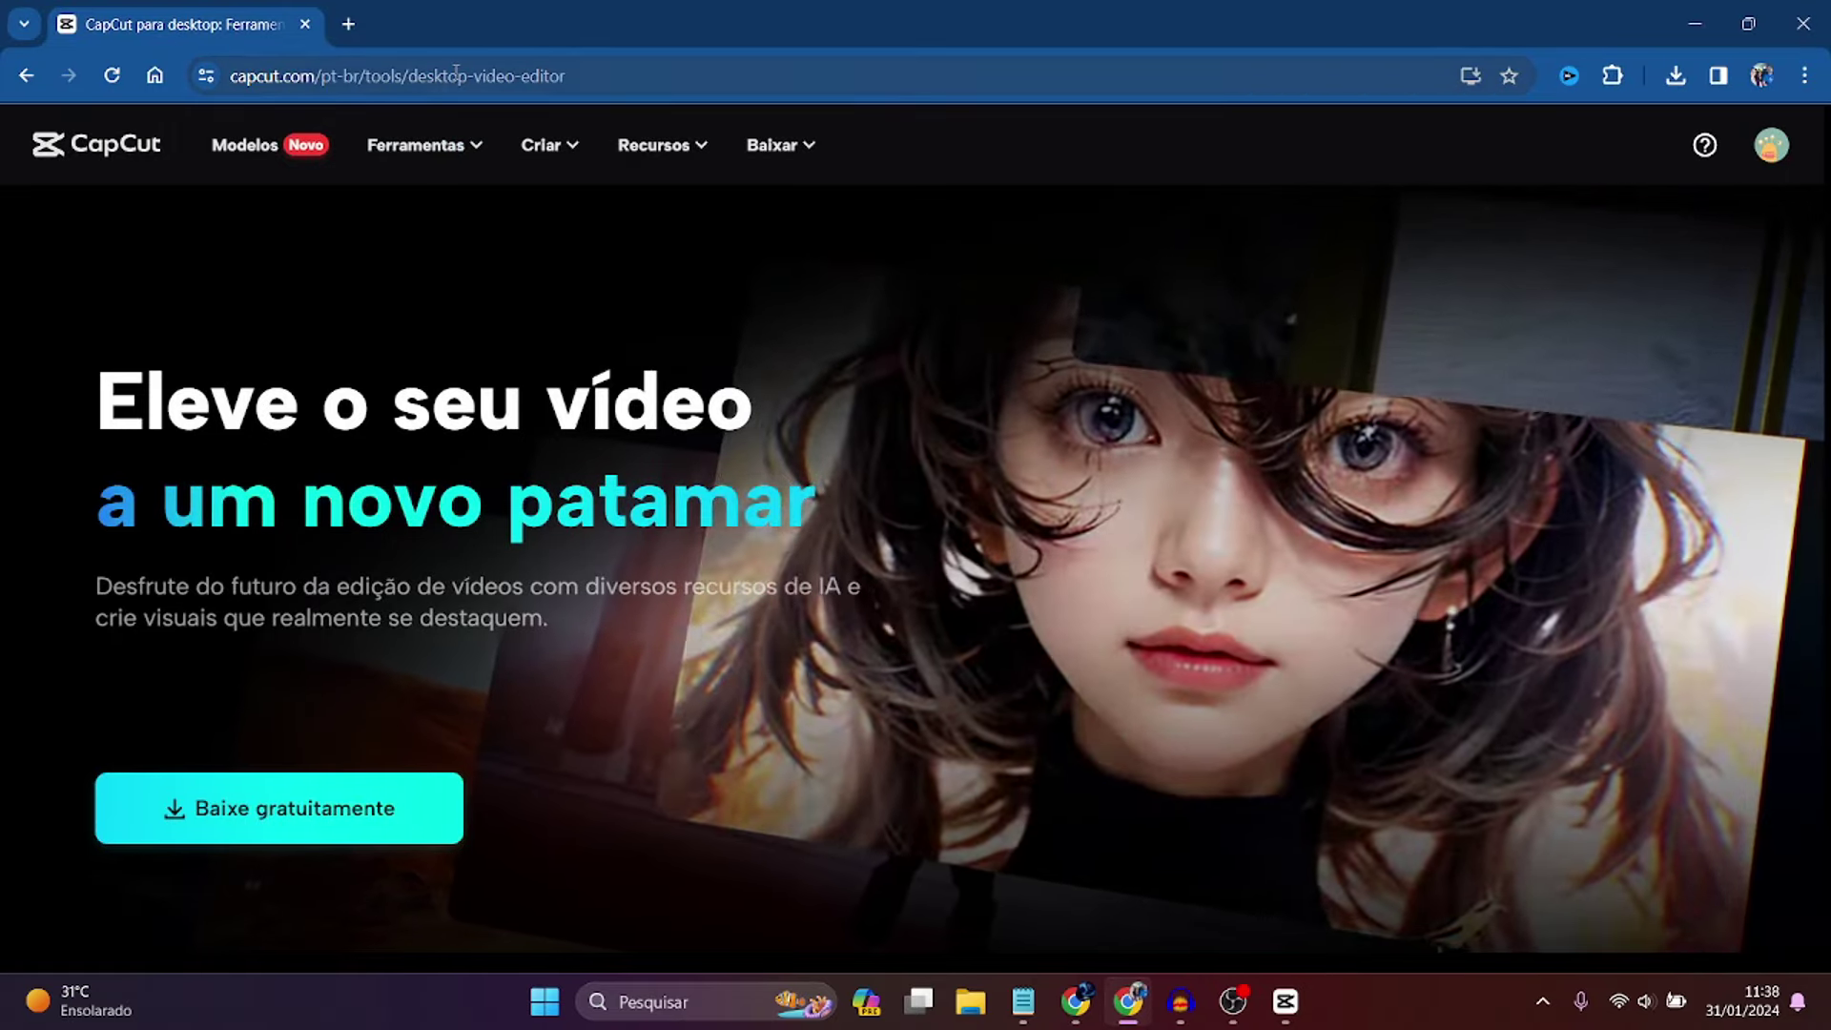
{"action": "left_click", "coordinate": [467, 73]}
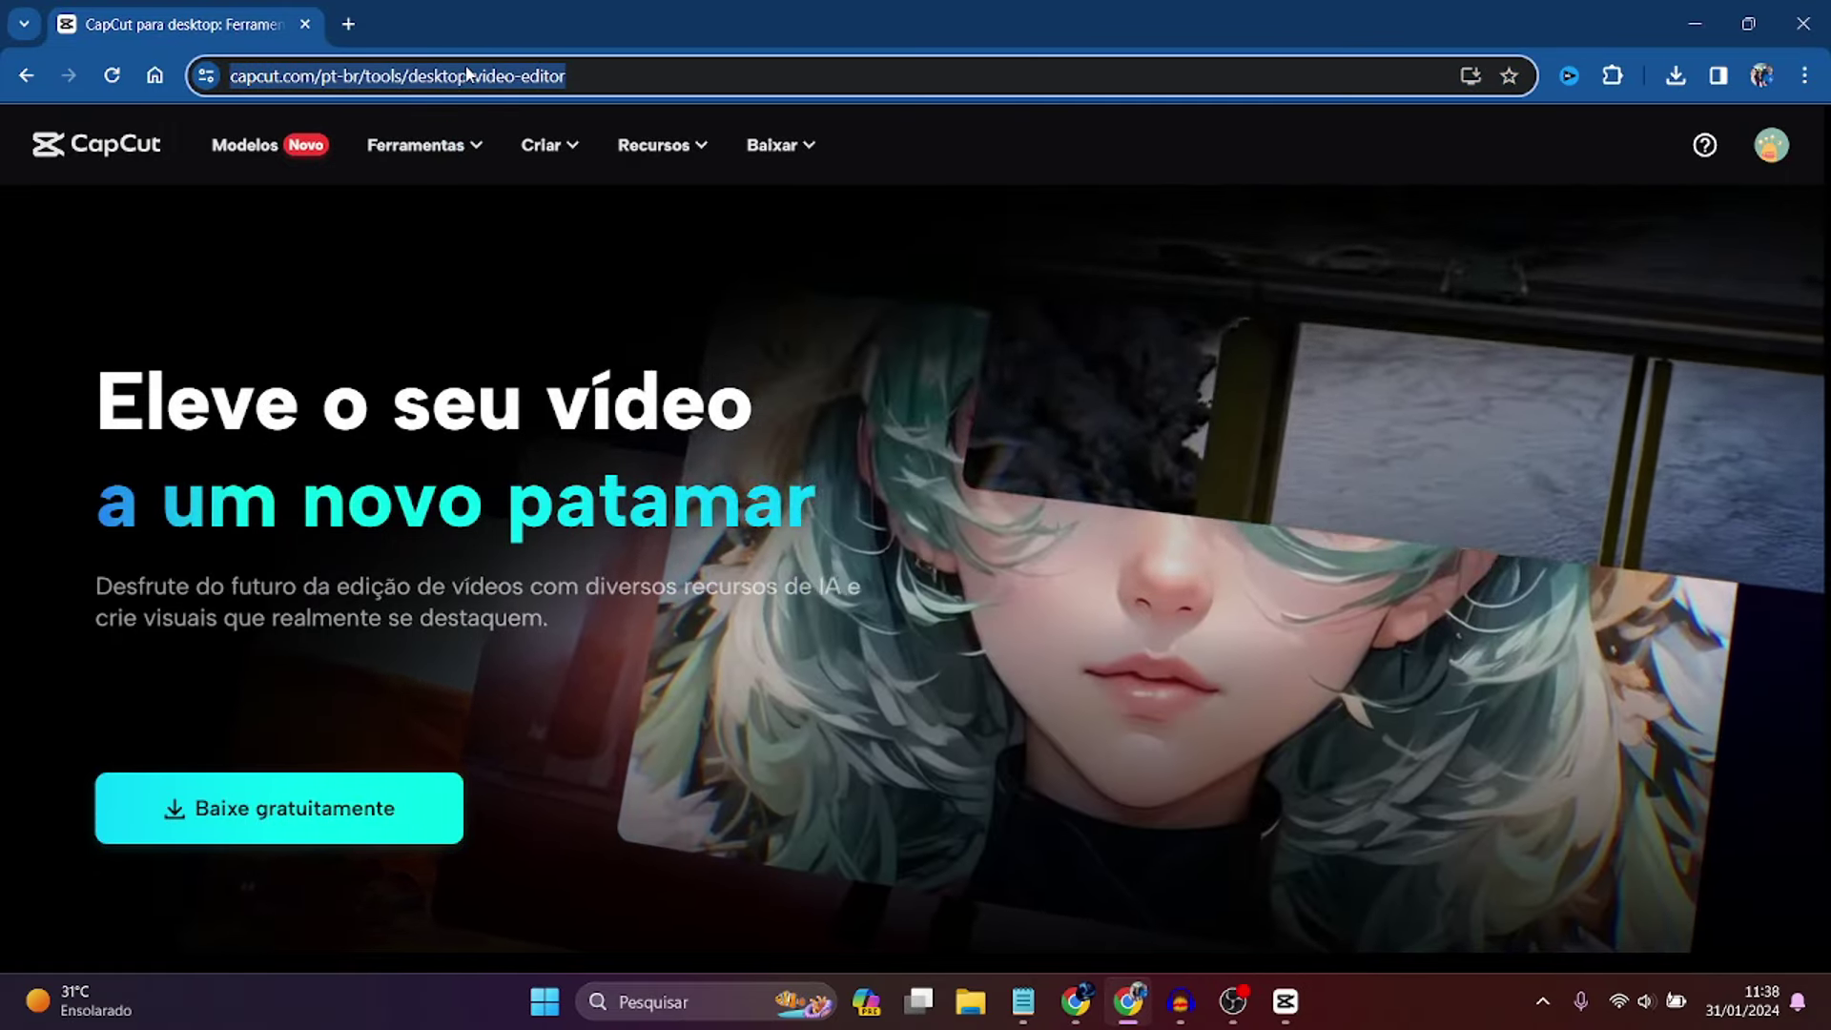
{"action": "type", "text": "chat.openai.com"}
{"action": "key", "text": "Return"}
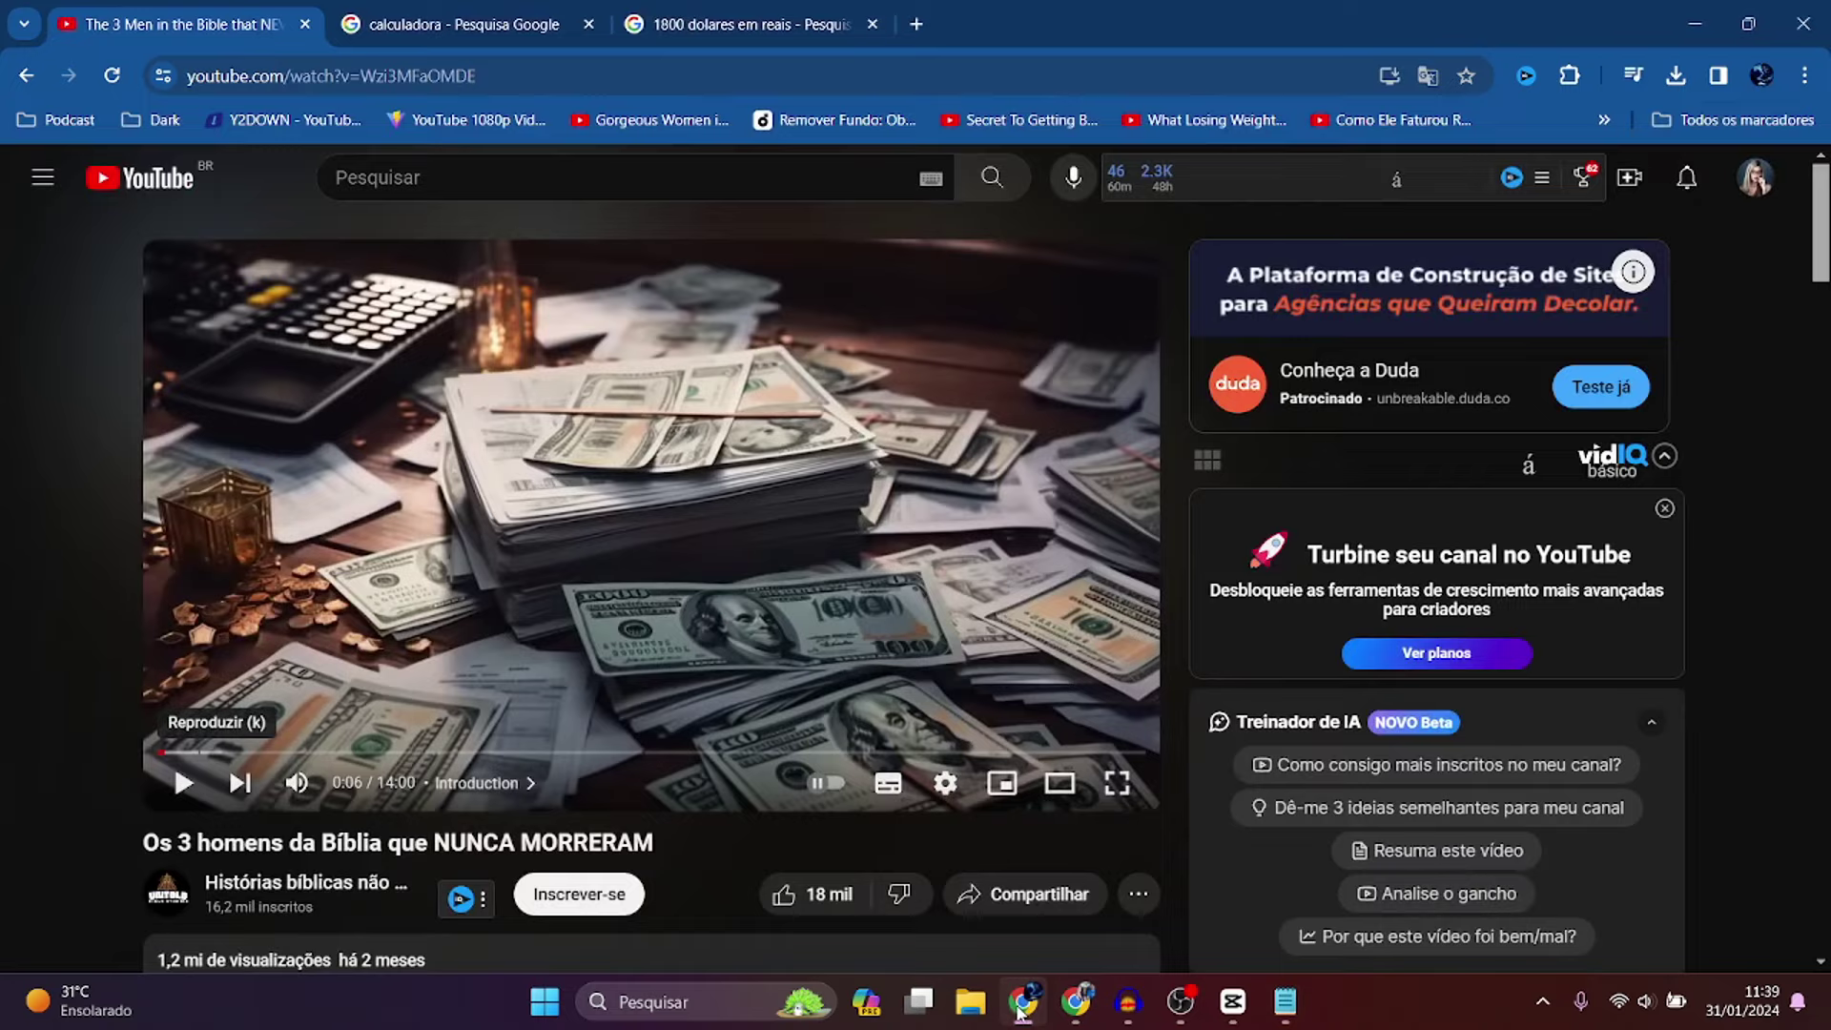
- Show the transcript of the video about the 3 men who never died, with its timestamps hidden
{"action": "scroll", "coordinate": [749, 611], "scroll_direction": "down", "scroll_amount": 4}
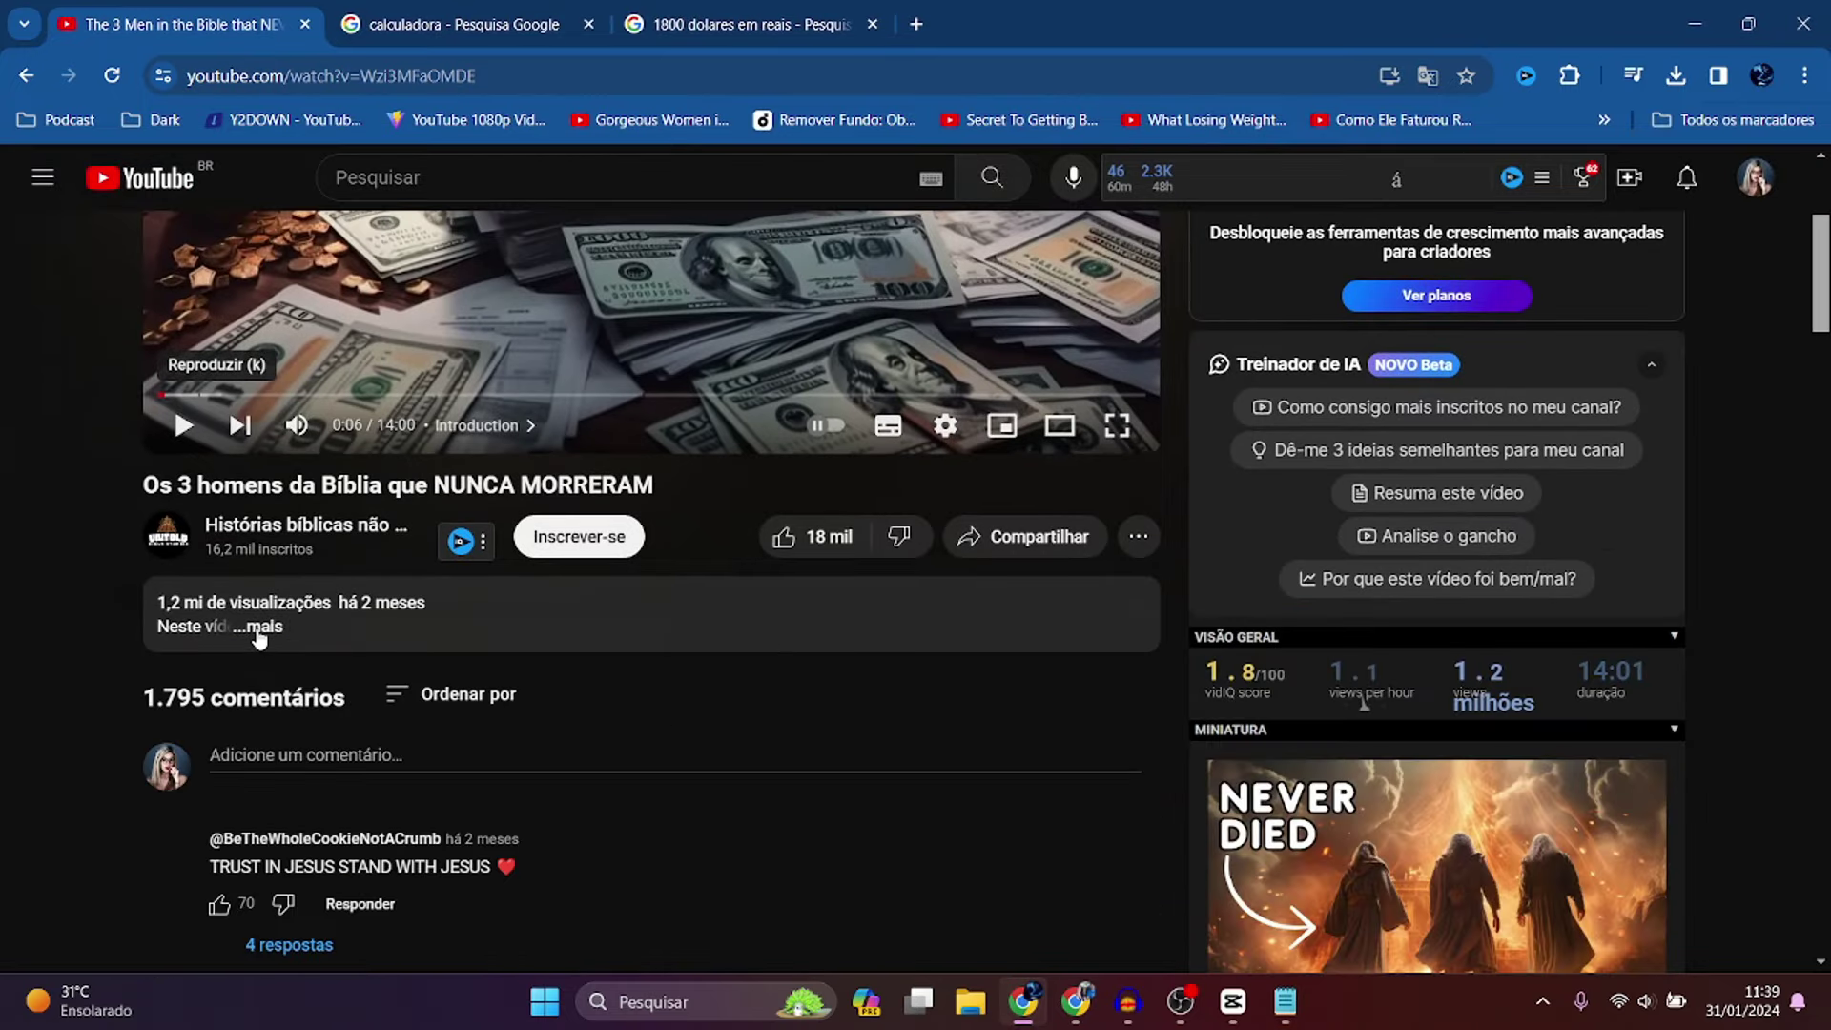
{"action": "left_click", "coordinate": [255, 625]}
{"action": "scroll", "coordinate": [414, 500], "scroll_direction": "down", "scroll_amount": 7}
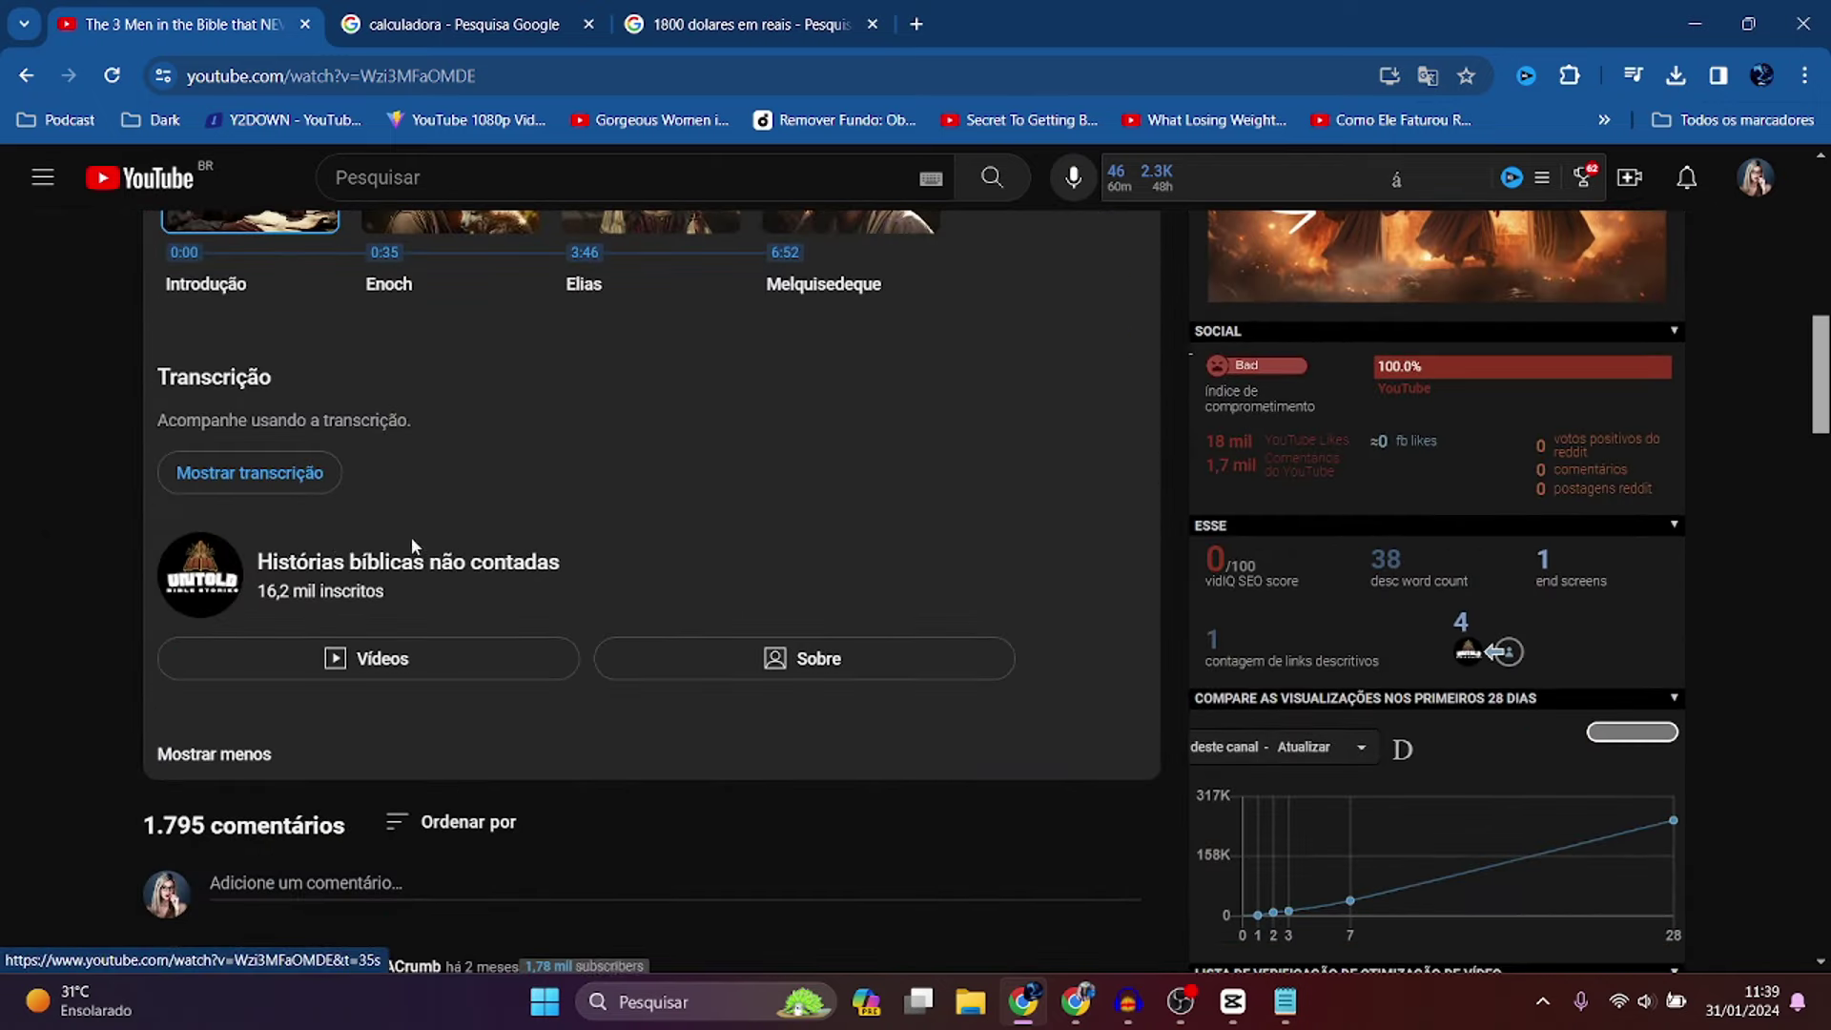
{"action": "left_click", "coordinate": [250, 473]}
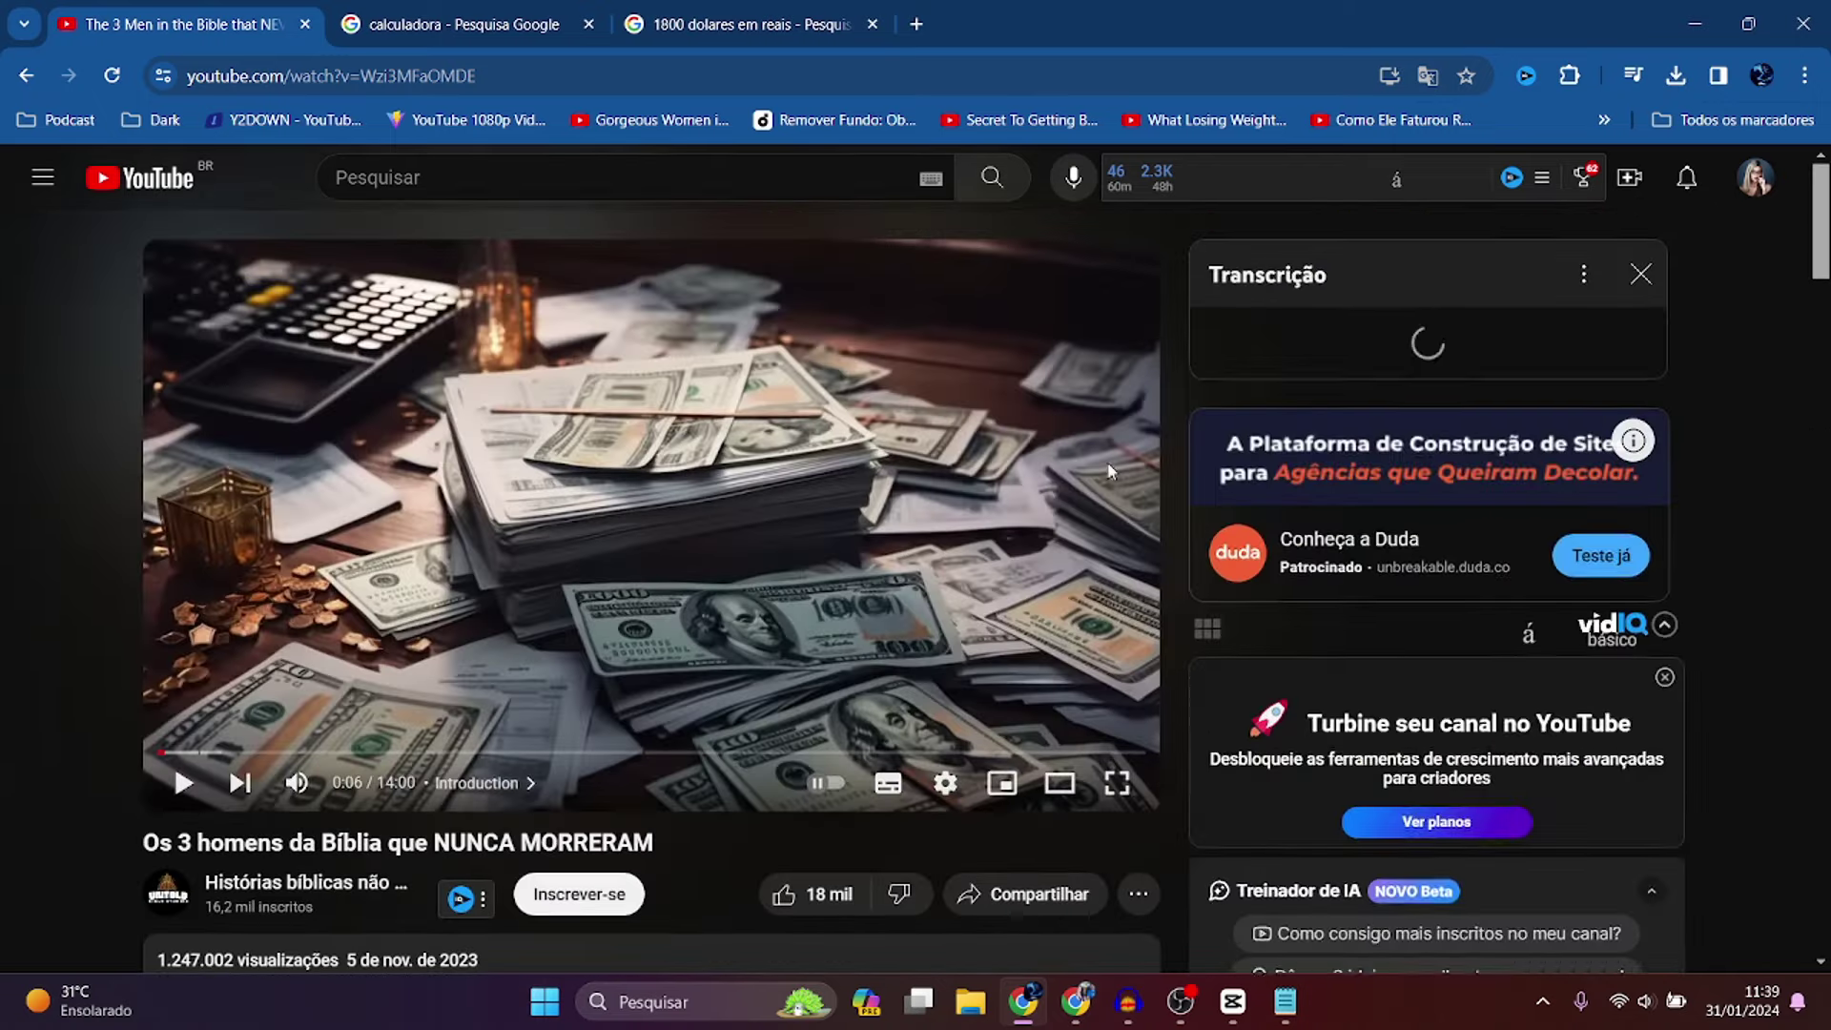
{"action": "left_click", "coordinate": [1581, 279]}
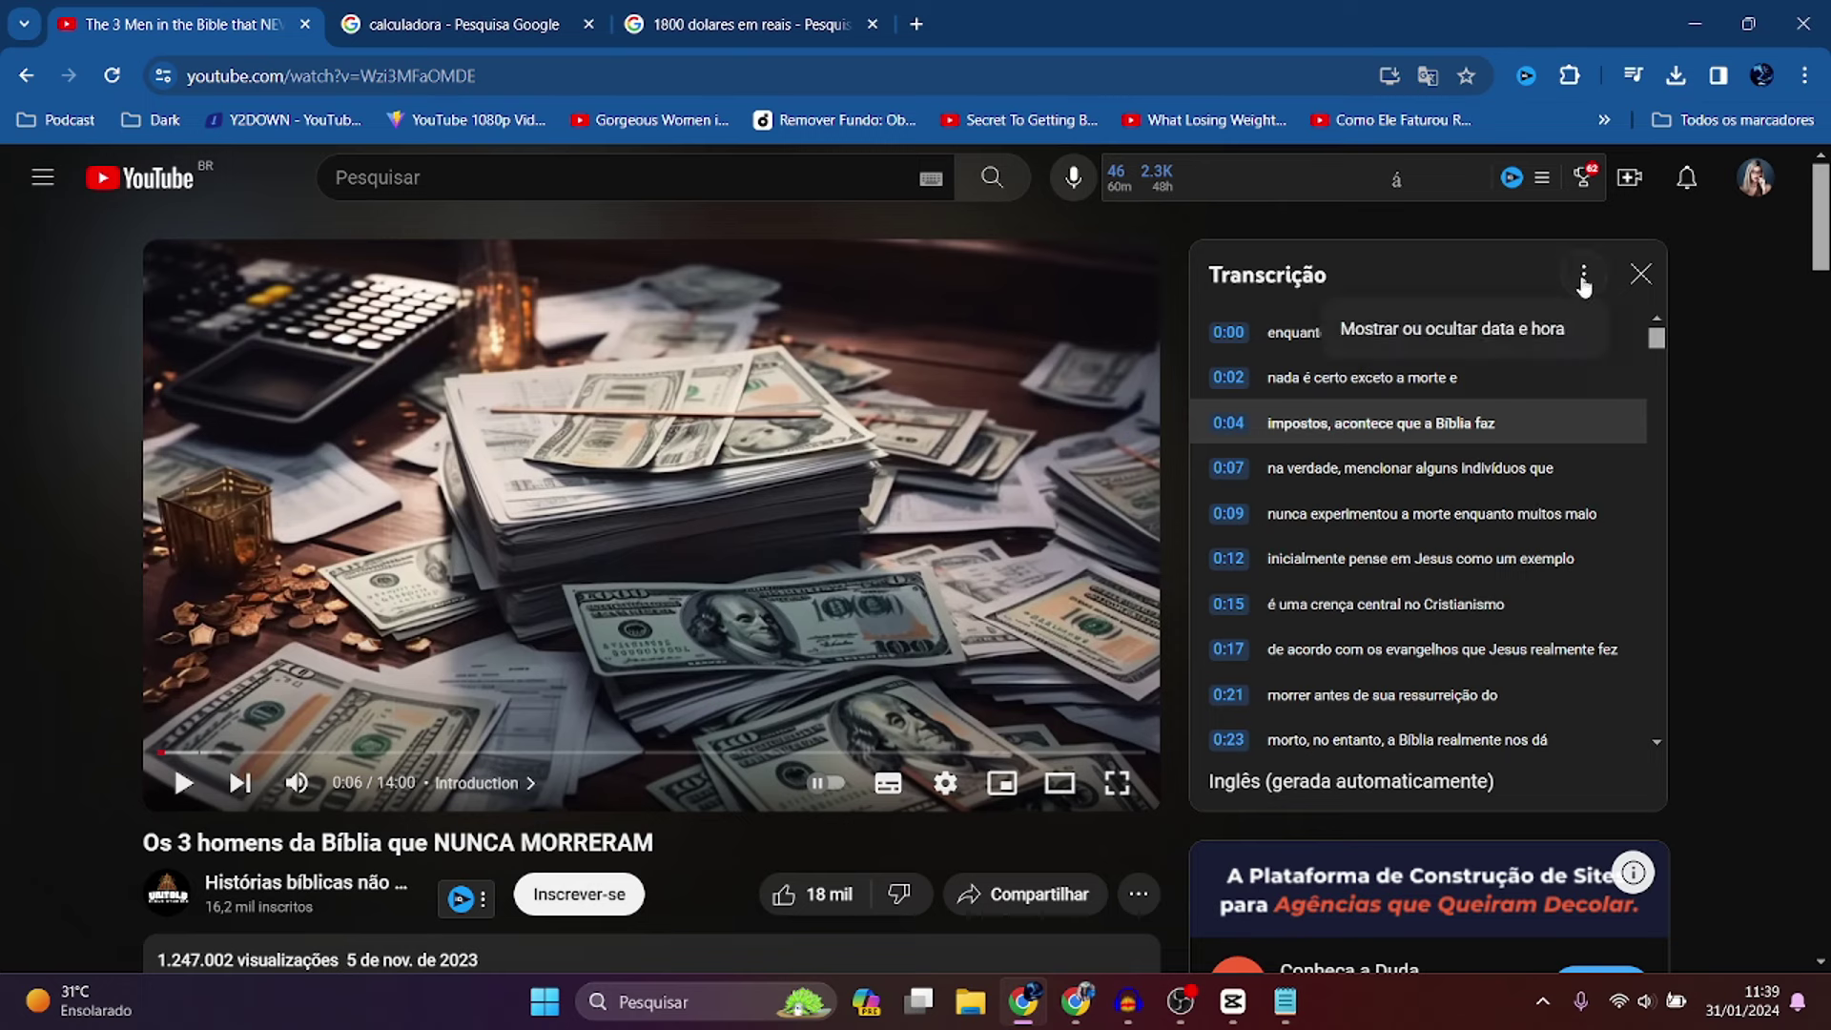
{"action": "left_click", "coordinate": [1450, 337]}
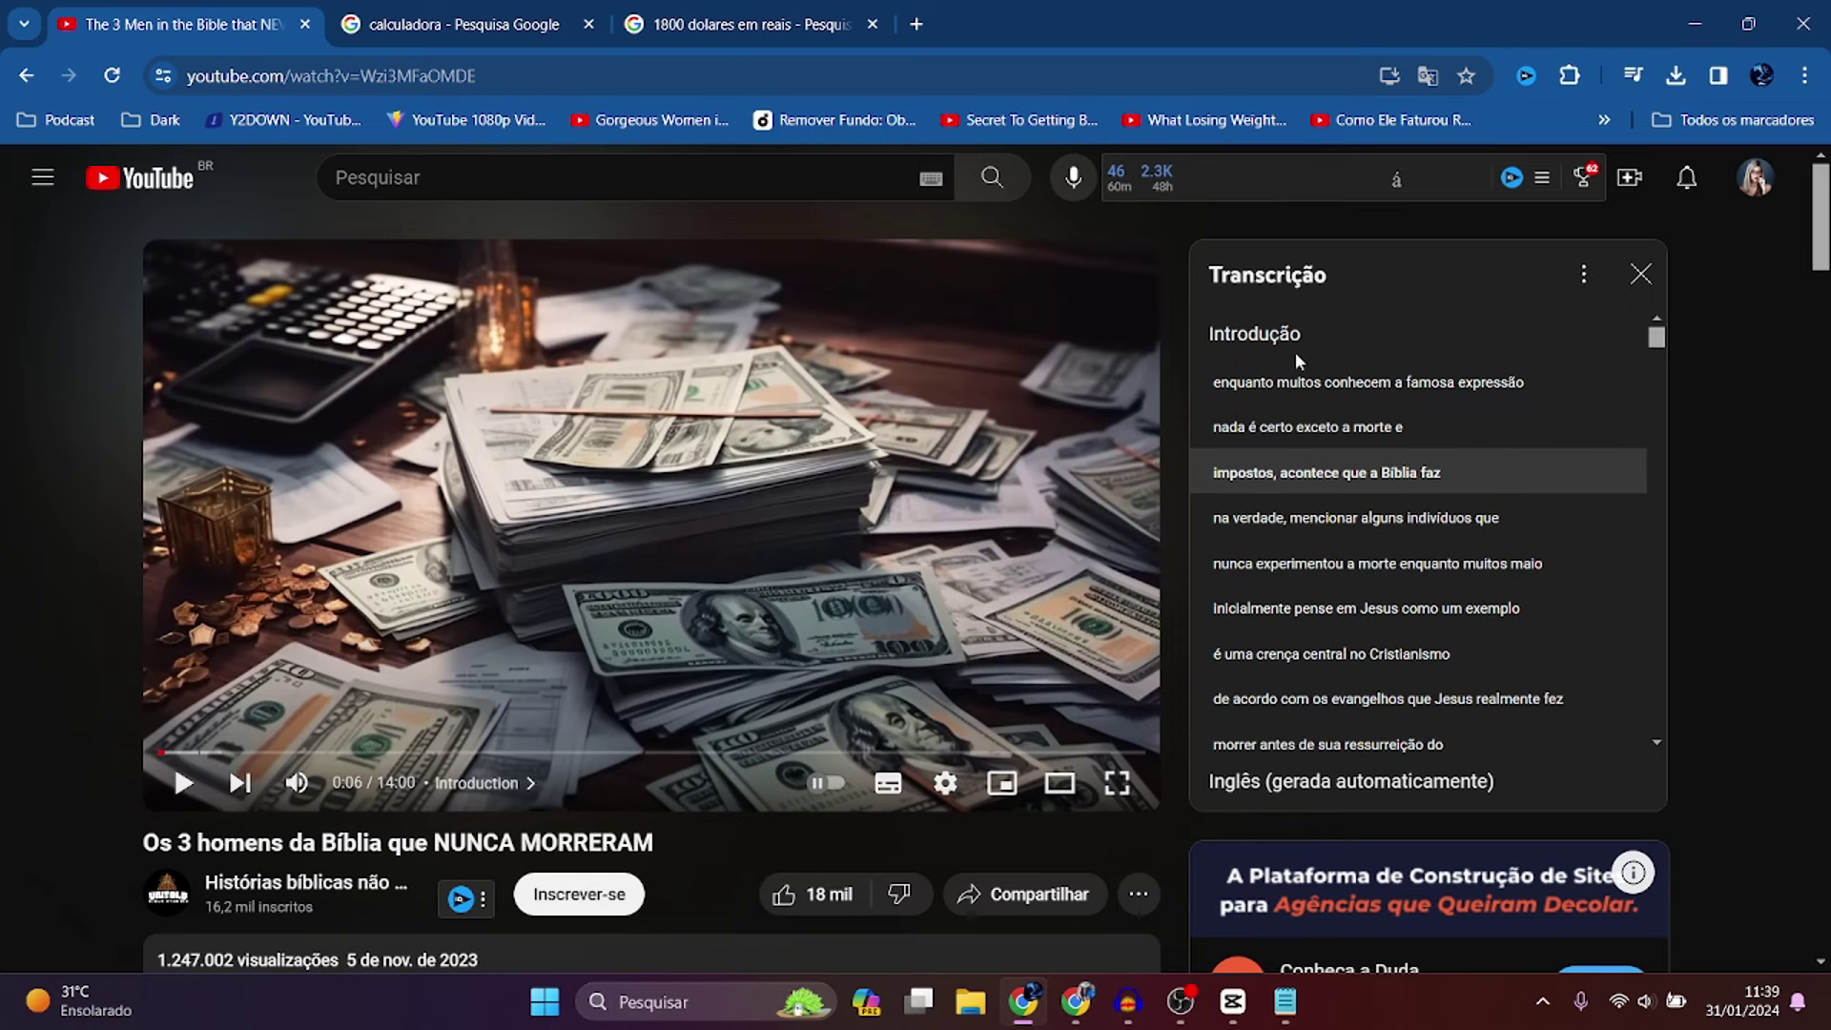
- Copy the transcript's introduction, from "enquanto muitos conhecem a famosa expressão" through "na Bíblia", and paste it into the empty Notepad document
{"action": "right_click", "coordinate": [1502, 345]}
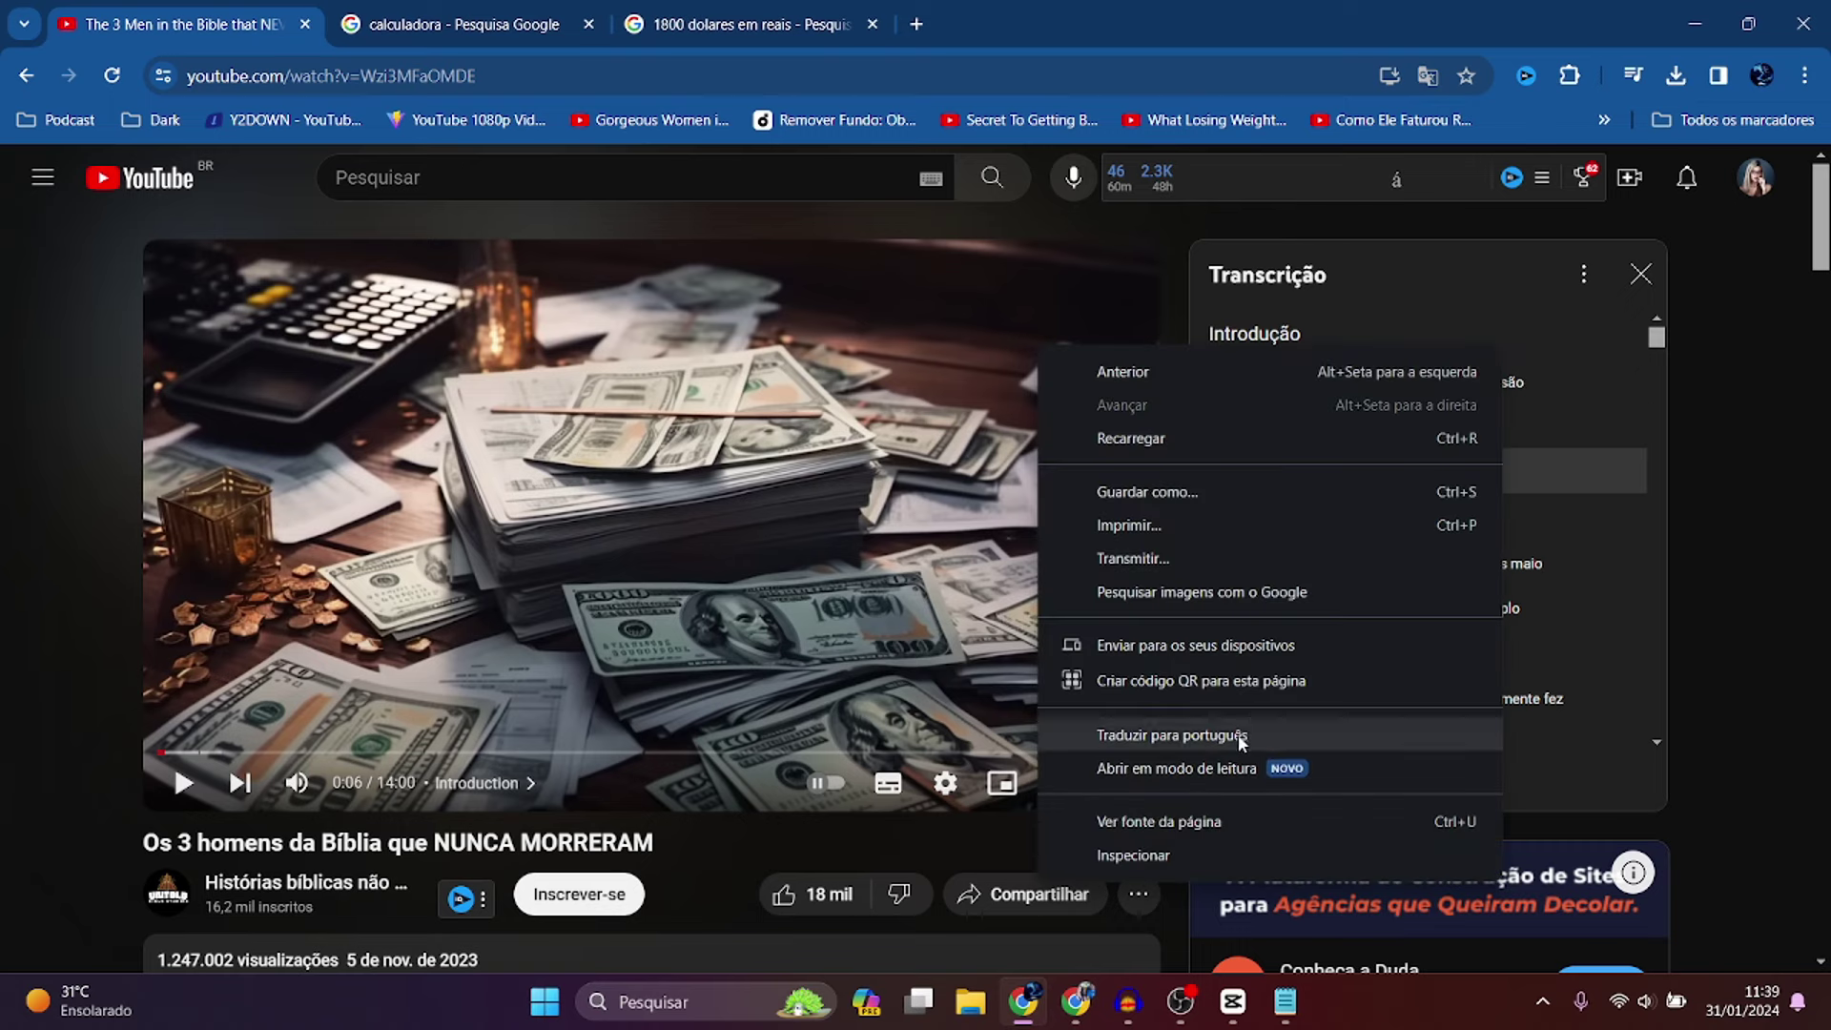
{"action": "left_click", "coordinate": [1473, 293]}
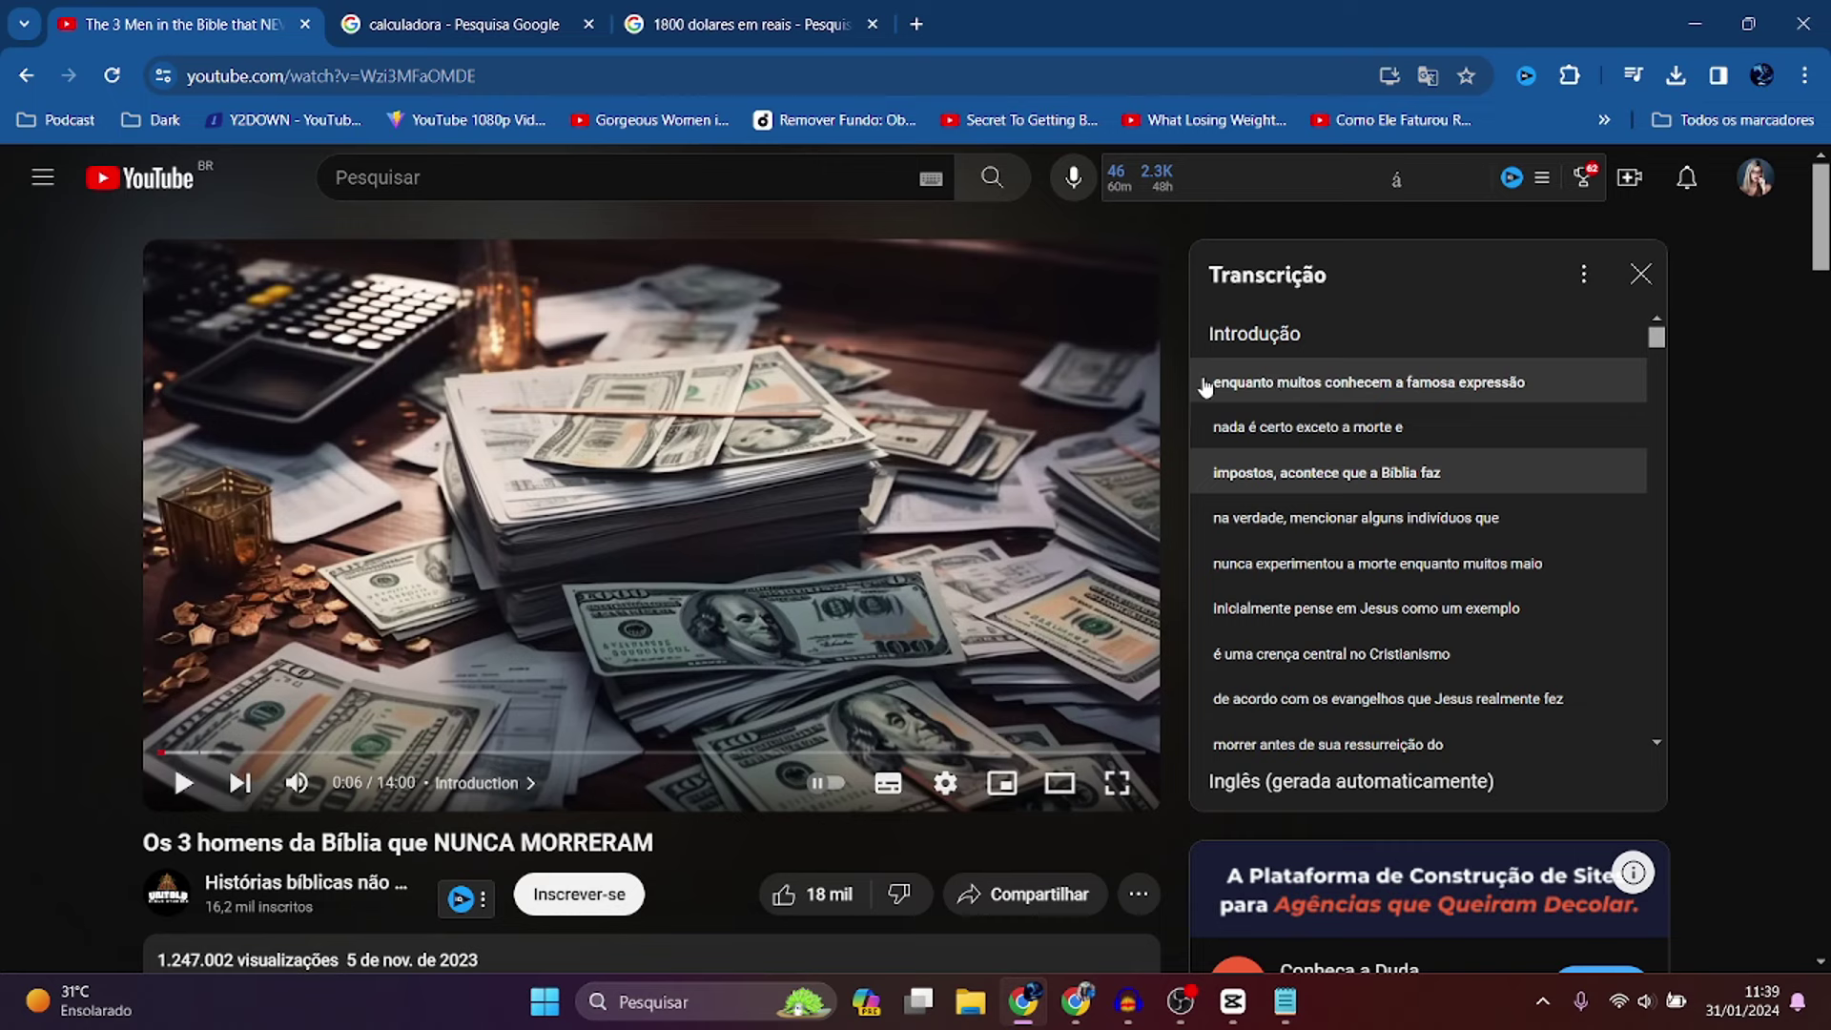
{"action": "left_click_drag", "start_coordinate": [1202, 378], "coordinate": [1268, 733]}
{"action": "right_click", "coordinate": [1287, 477]}
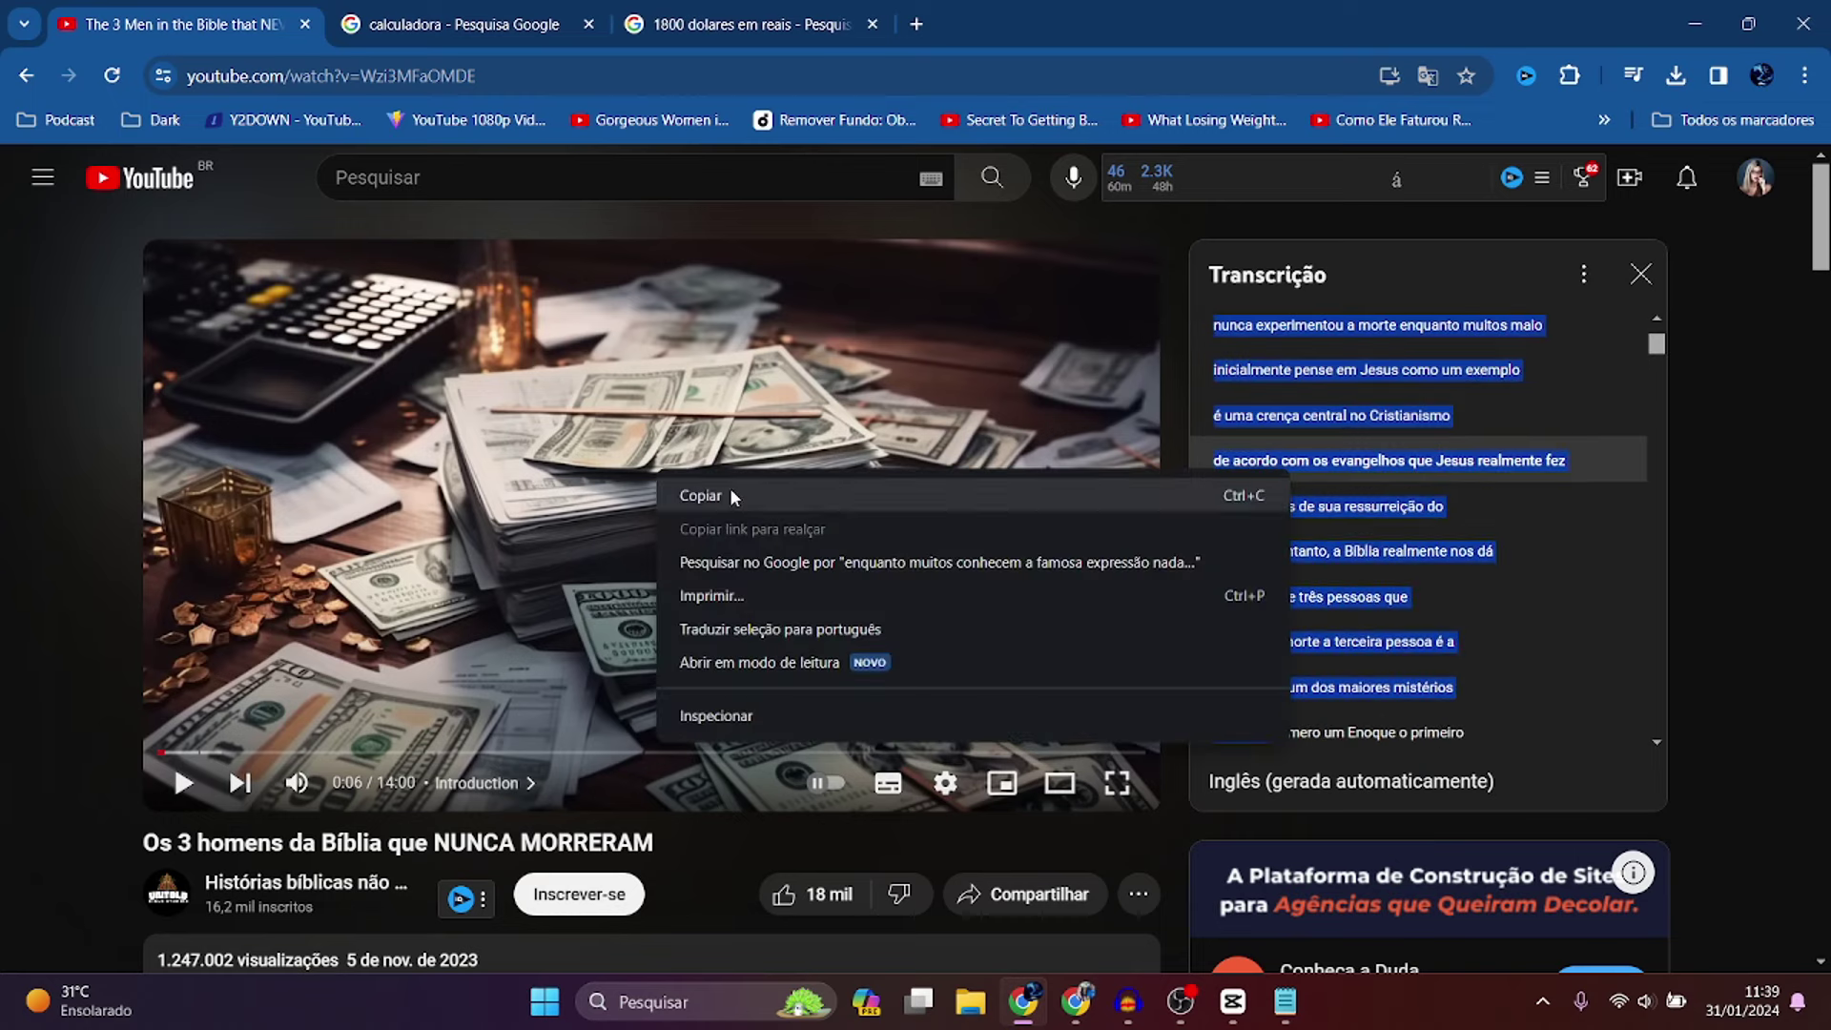
{"action": "left_click", "coordinate": [701, 496]}
{"action": "left_click", "coordinate": [1285, 1001]}
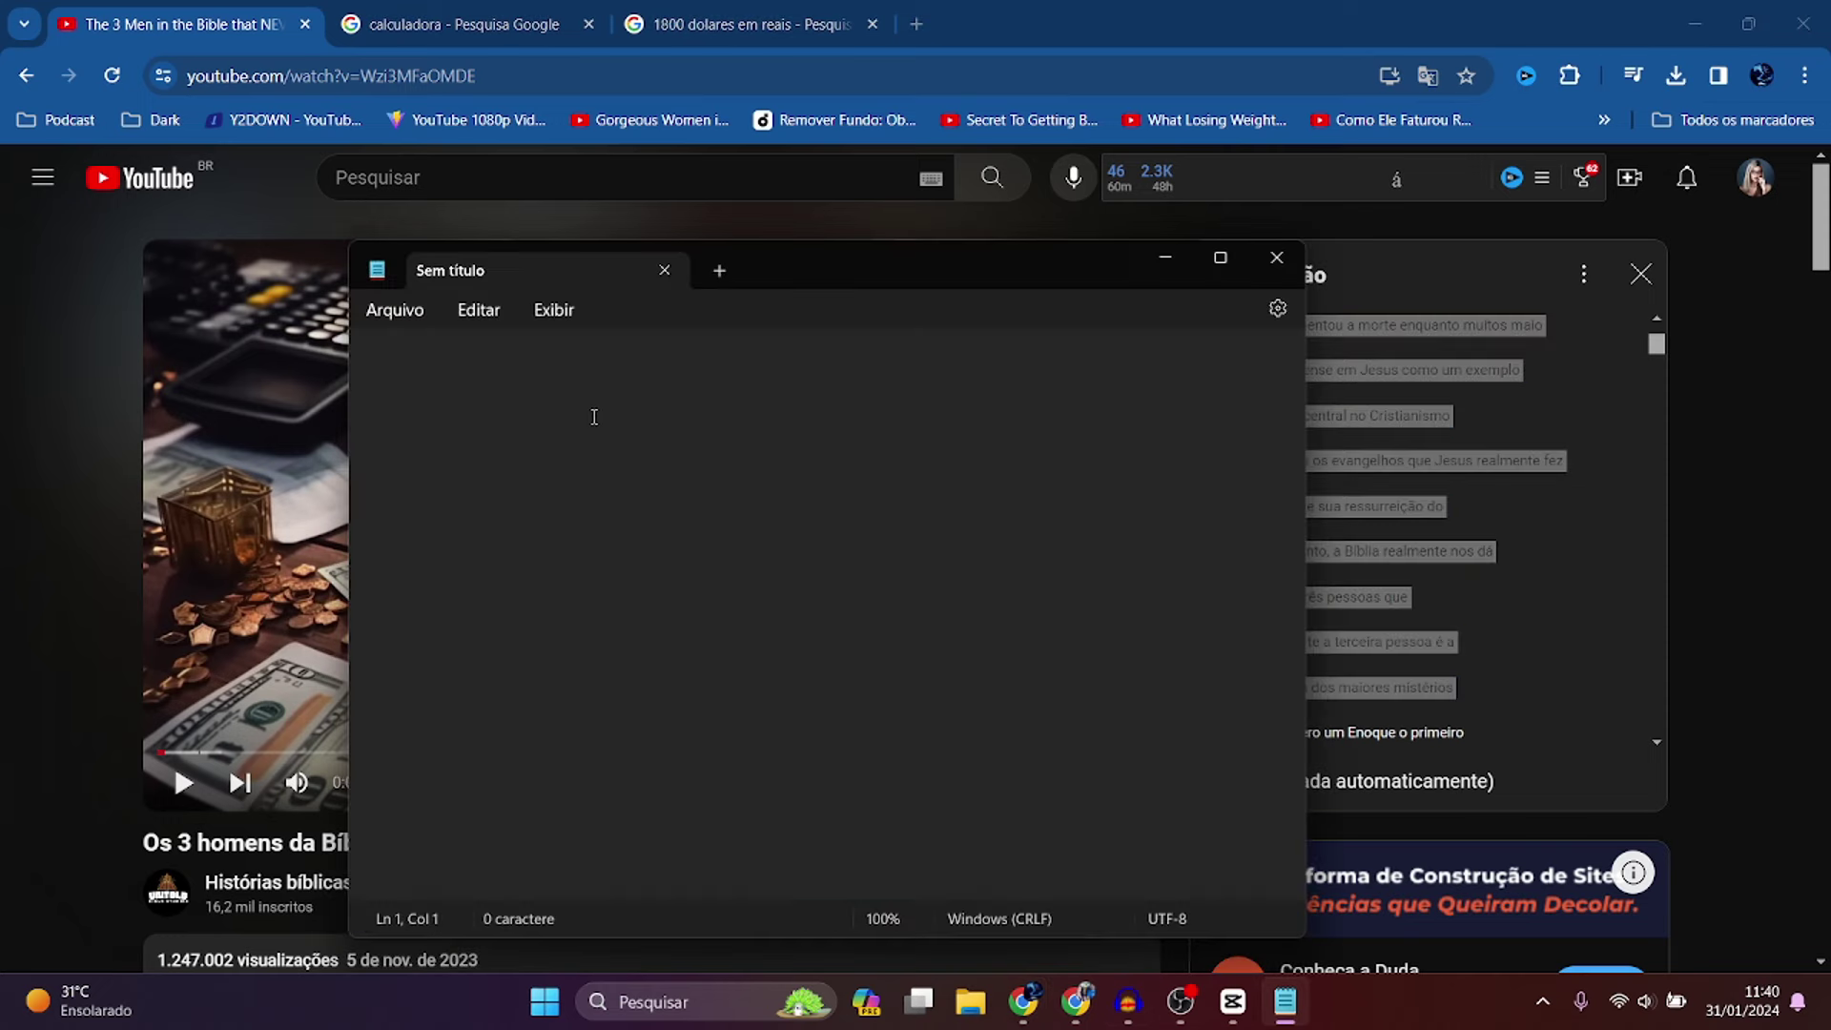
{"action": "type", "text": "enquanto muitos conhecem a famosa expressão nada é certo exceto a morte e impostos, acontece que a Bíblia faz na verdade, mencionar alguns indivíduos que nunca experimentou a morte enquanto muitos maio inicialmente pense em Jesus como um exemplo é uma crença central no Cristianismo de acordo com os evangelhos que Jesus realmente fez morrer antes de sua ressurreição do morto, no entanto, a Bíblia realmente nos dá os nomes de três pessoas que nunca vi a morte a terceira pessoa é a assunto de um dos maiores mistérios na Bíblia"}
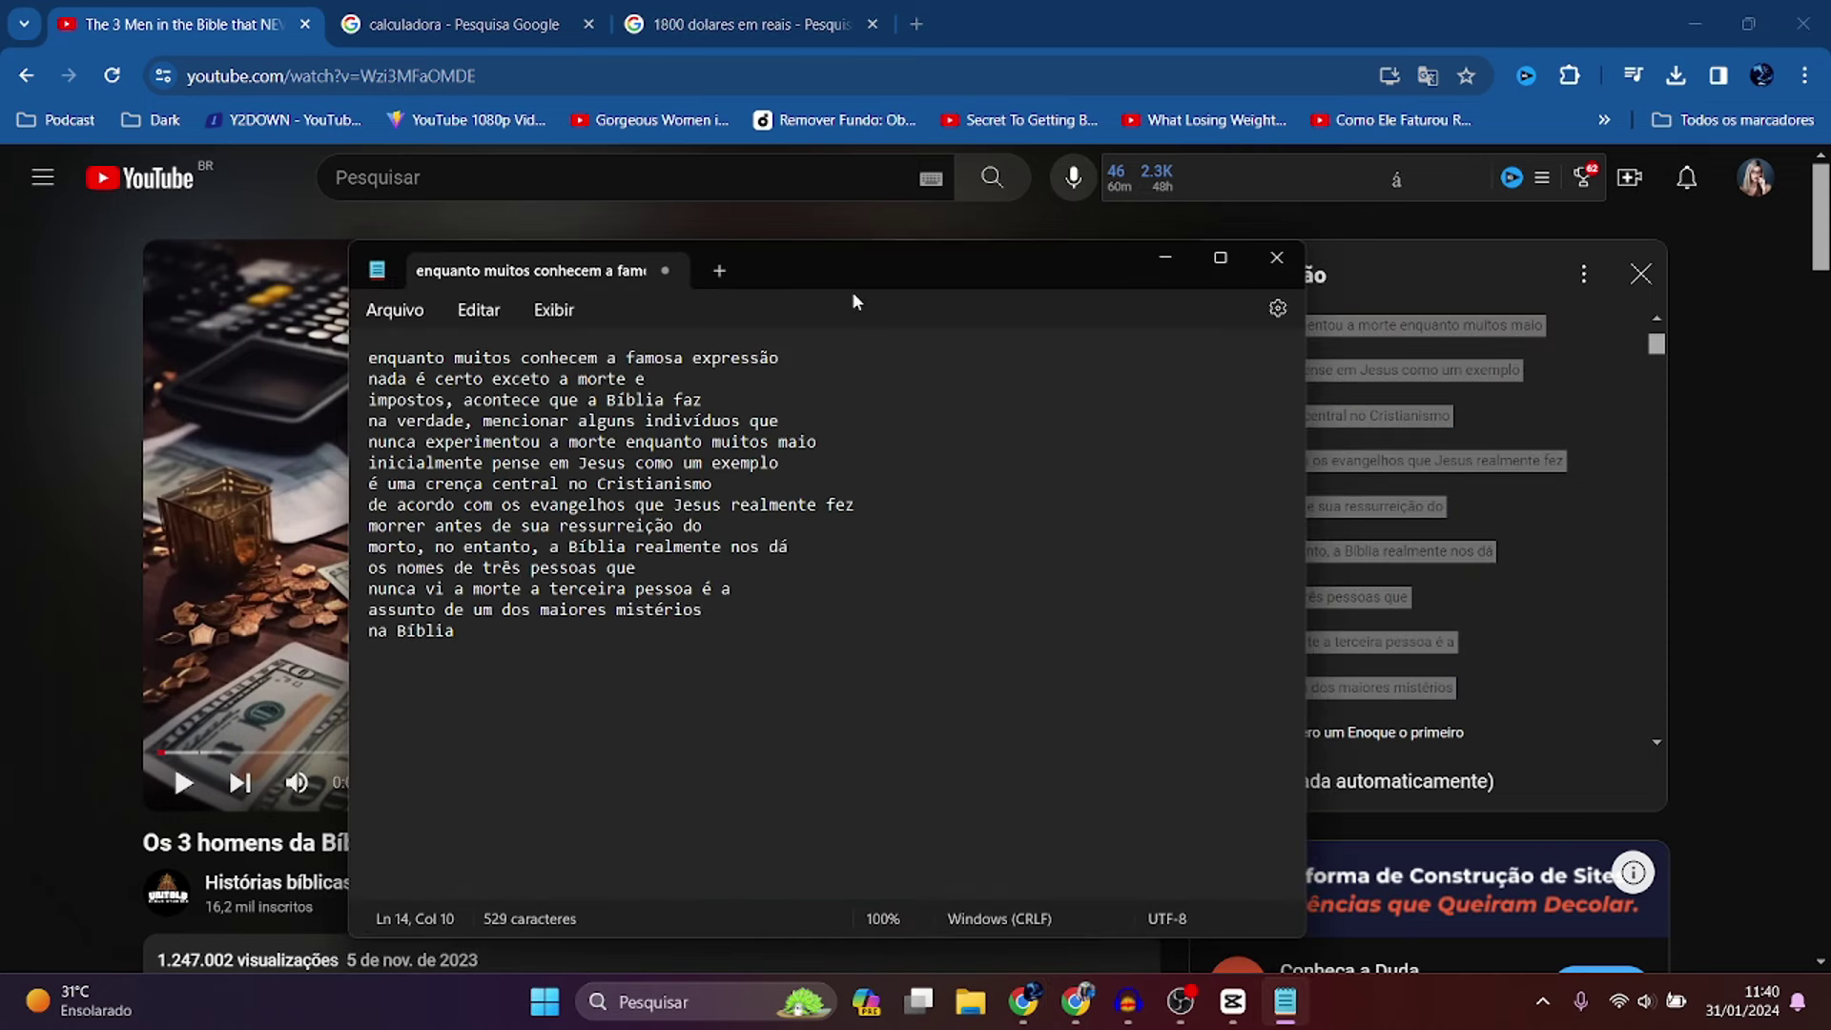
- Switch to ChatGPT and send "reescreva o texto abaixo com outras palavras, corrigindo a sua pontuação:" followed by the copied transcript
{"action": "left_click", "coordinate": [1077, 1001]}
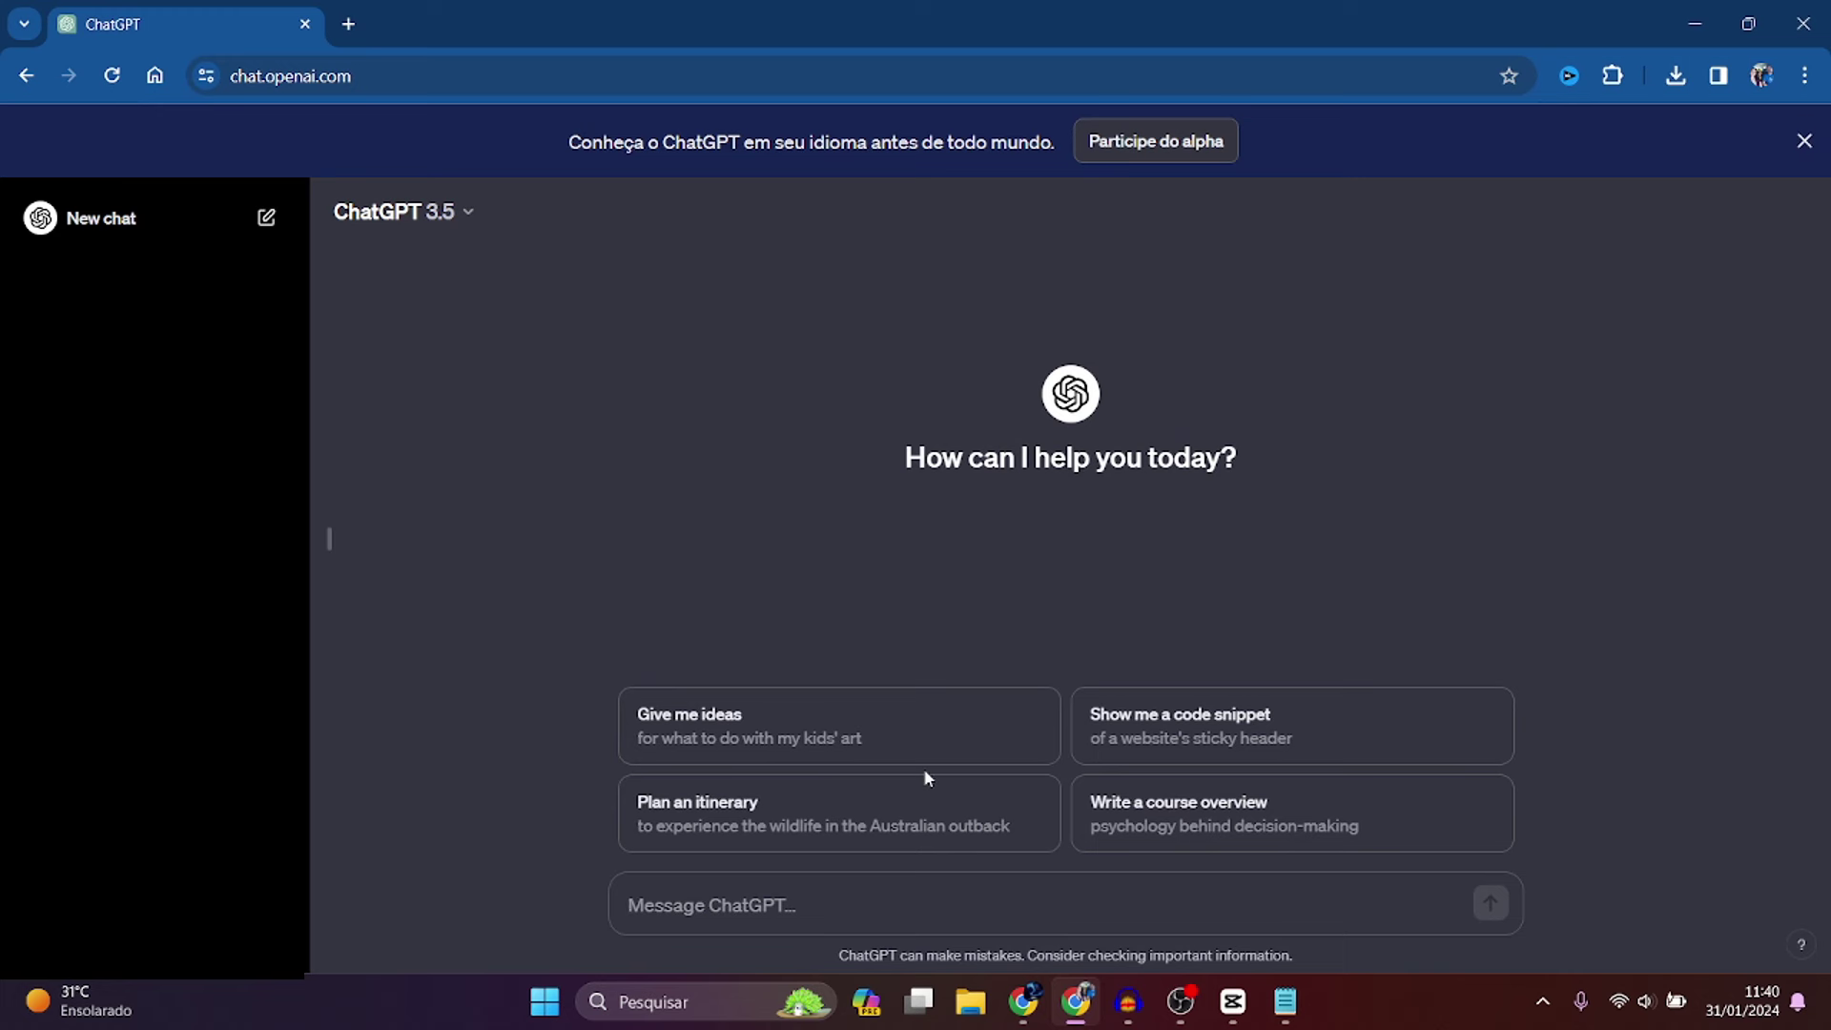
{"action": "type", "text": "re"}
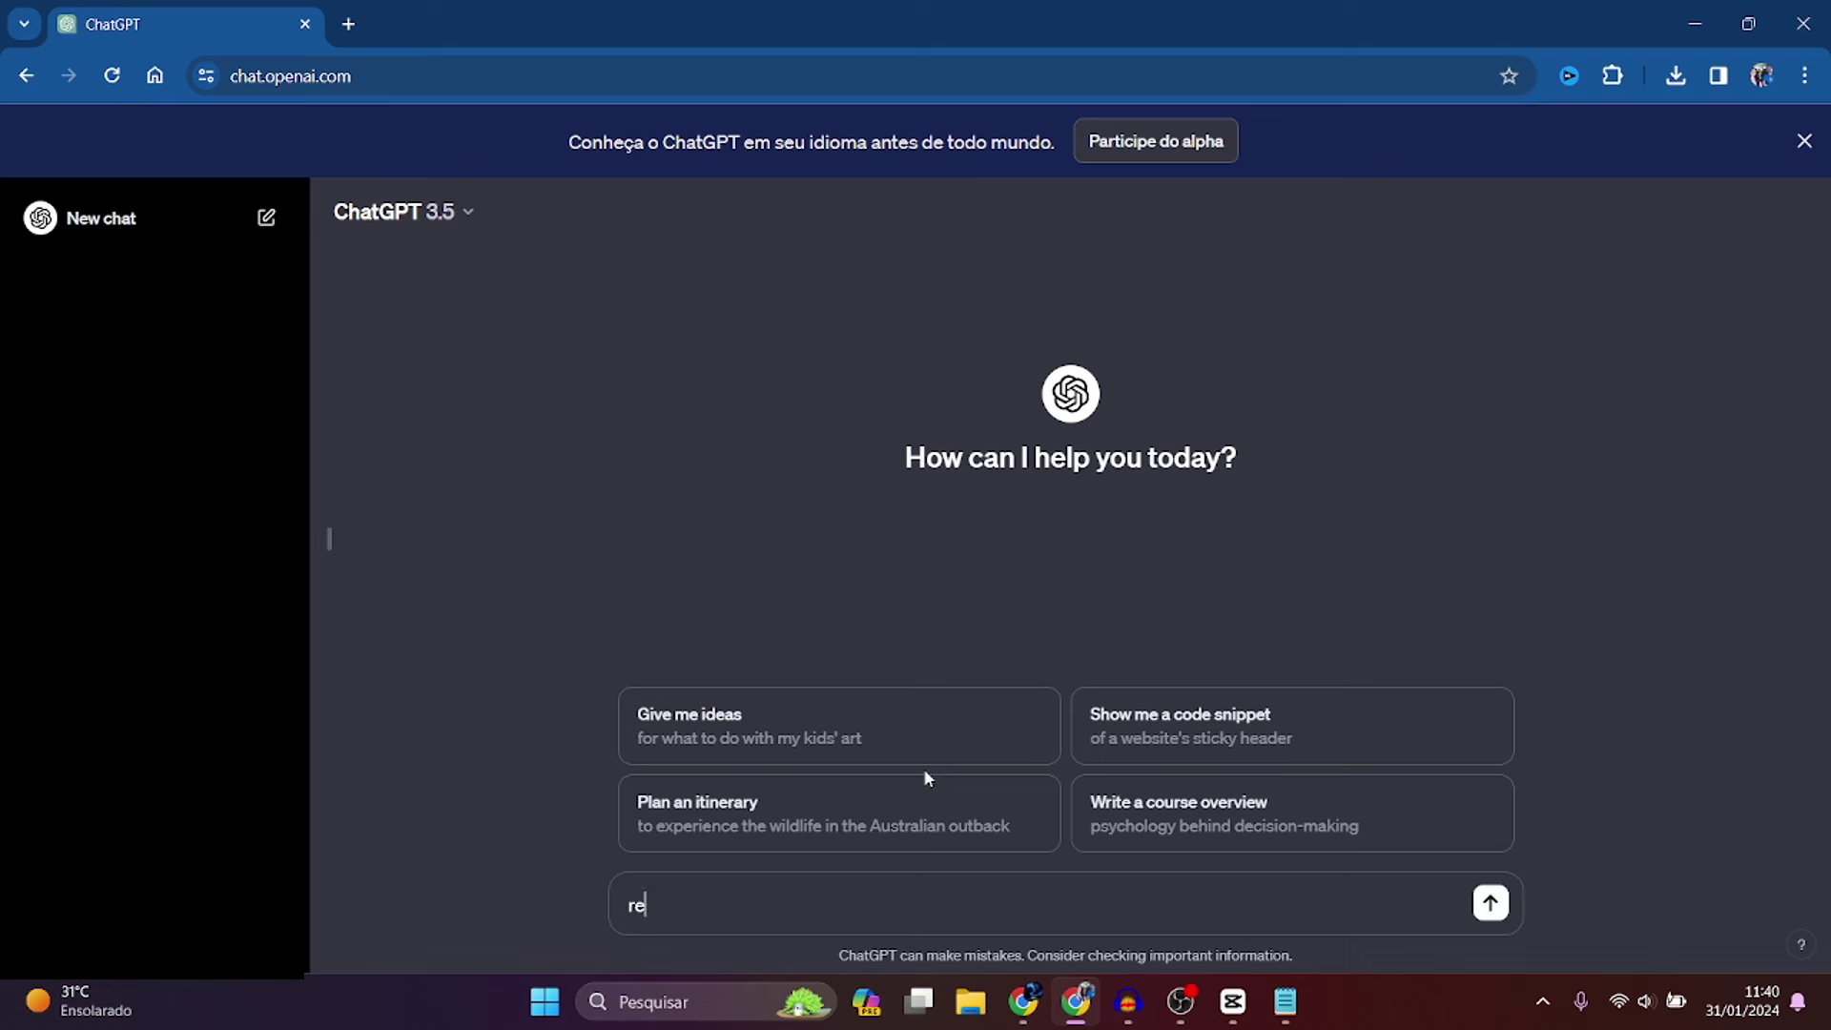
{"action": "type", "text": "escreva o texto aba"}
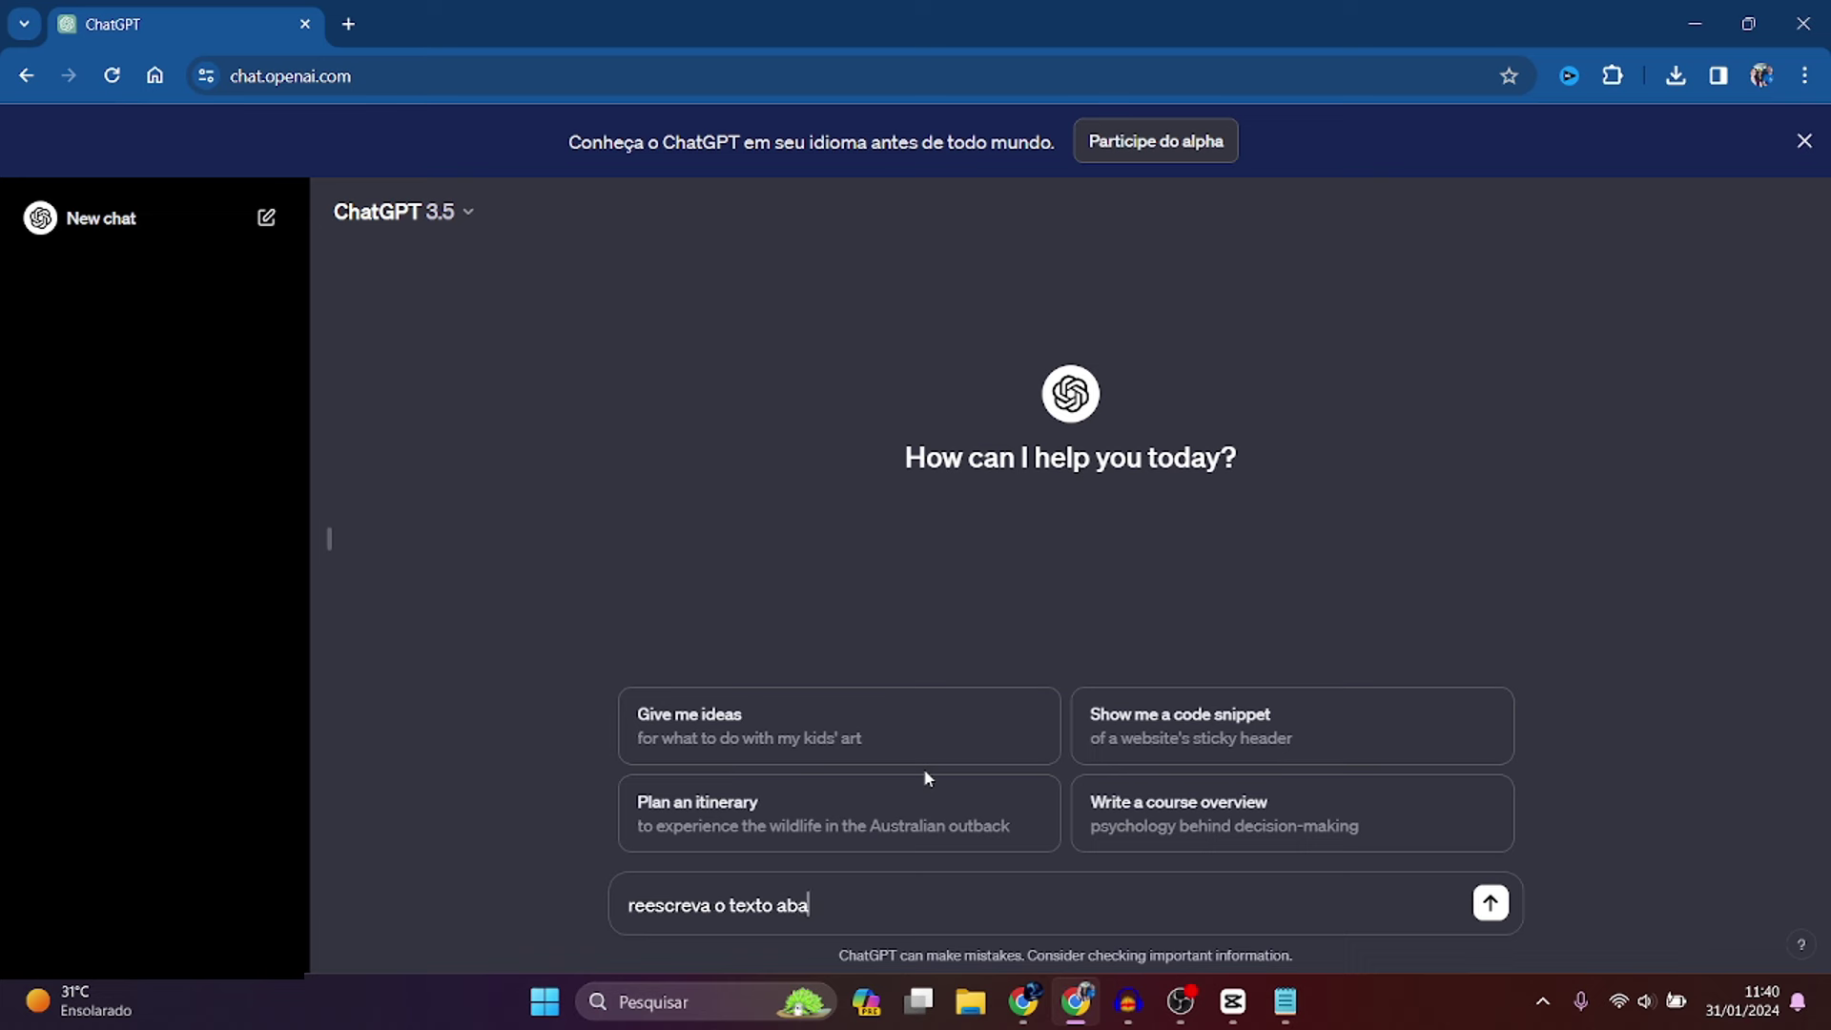
{"action": "type", "text": "ixo com outras palavras, "}
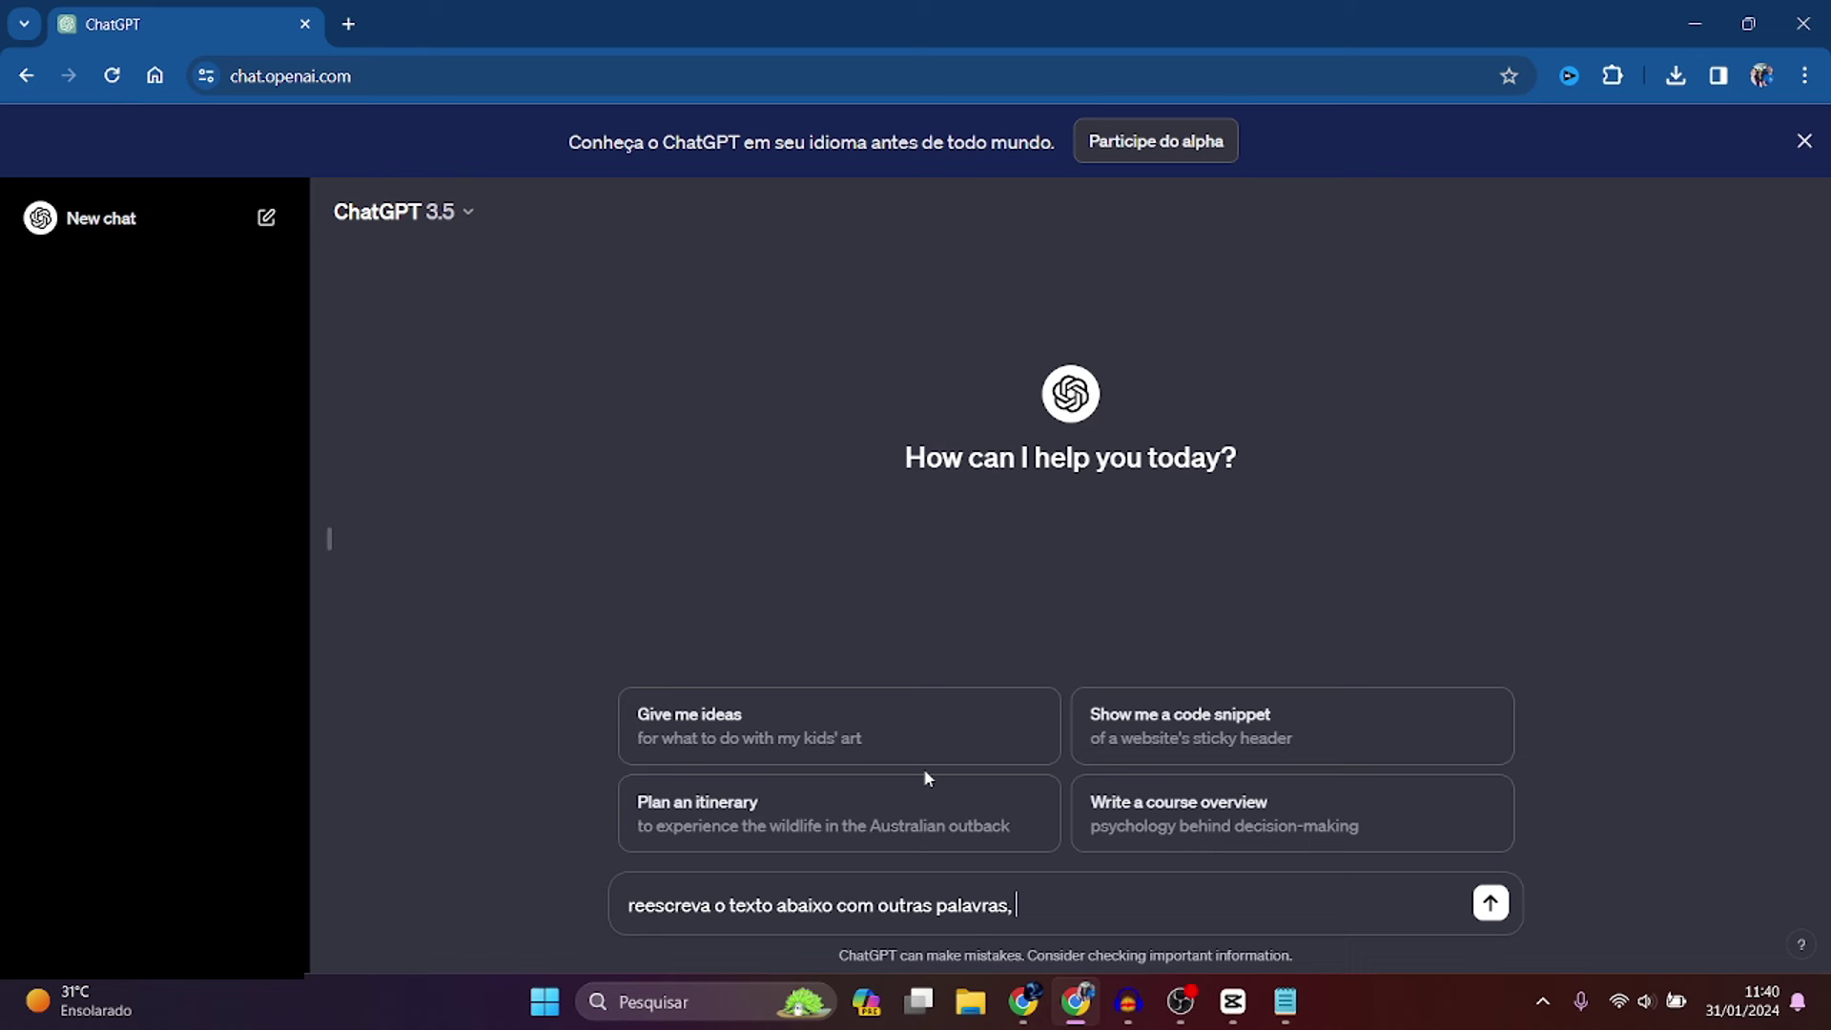
{"action": "type", "text": "corrigindo a sua pont"}
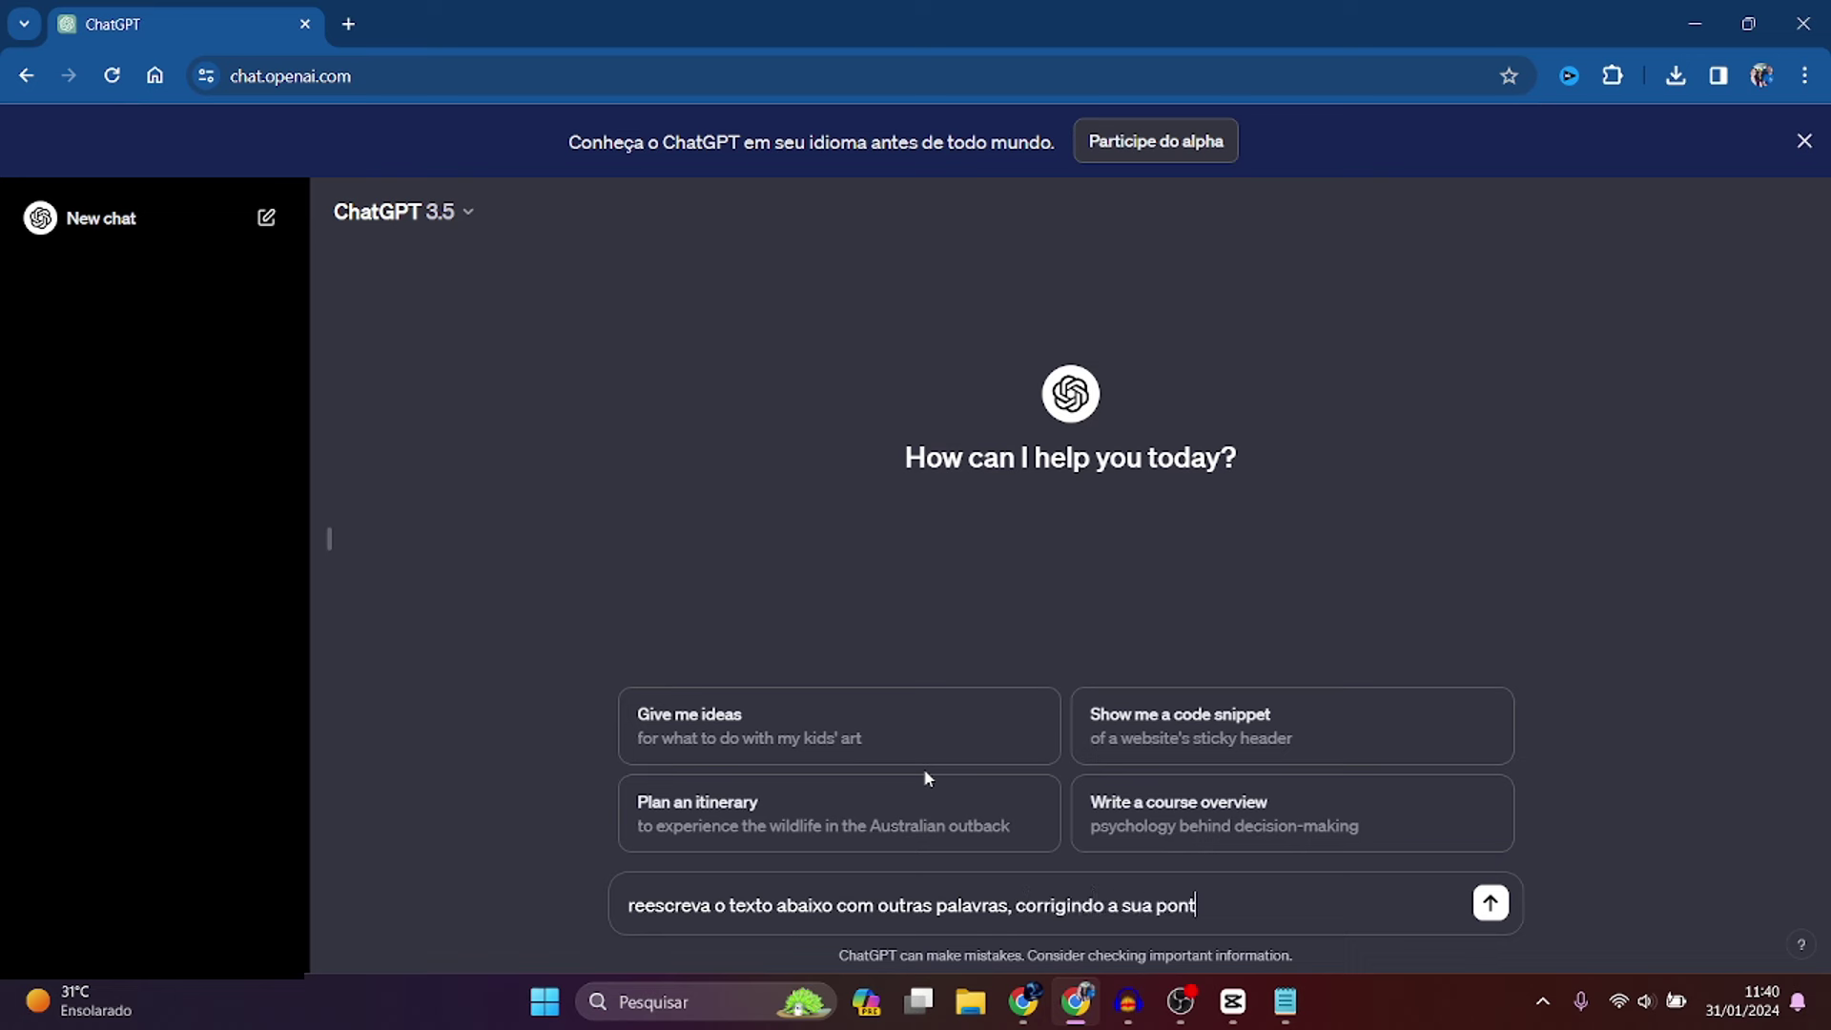
{"action": "type", "text": "uação:"}
{"action": "key", "text": "ctrl+v"}
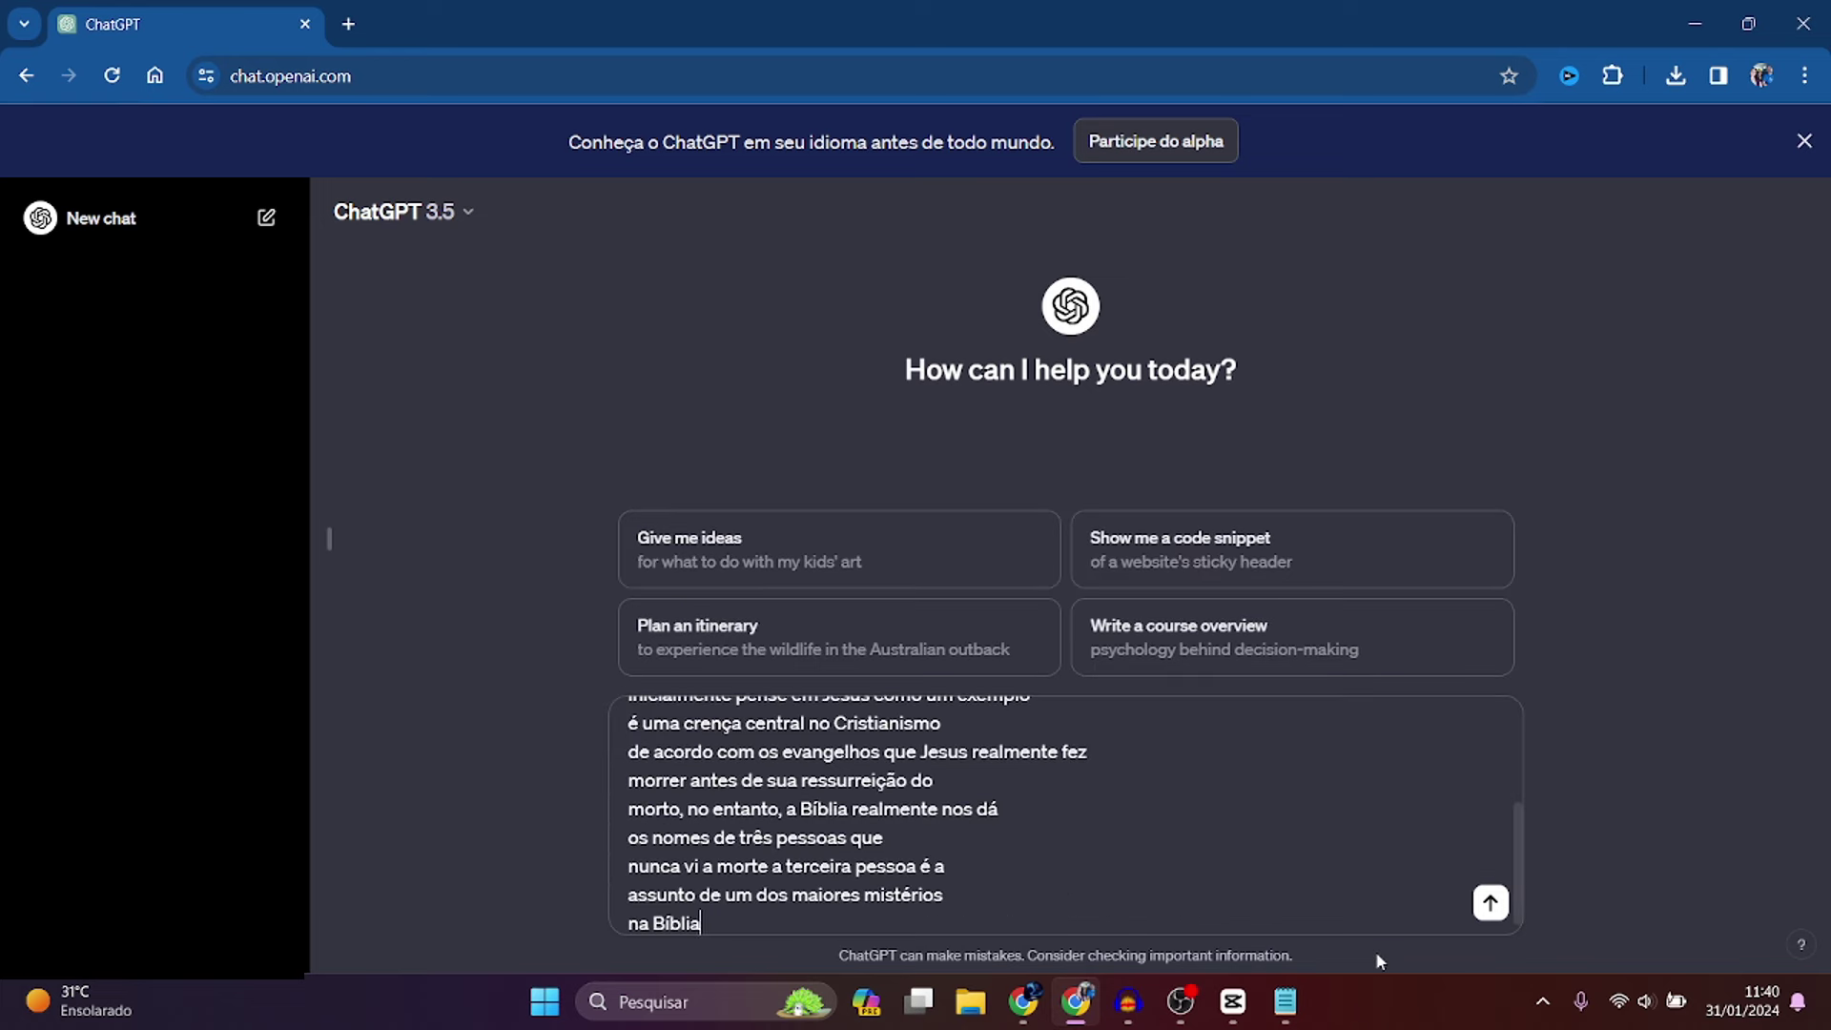
{"action": "left_click", "coordinate": [1490, 904]}
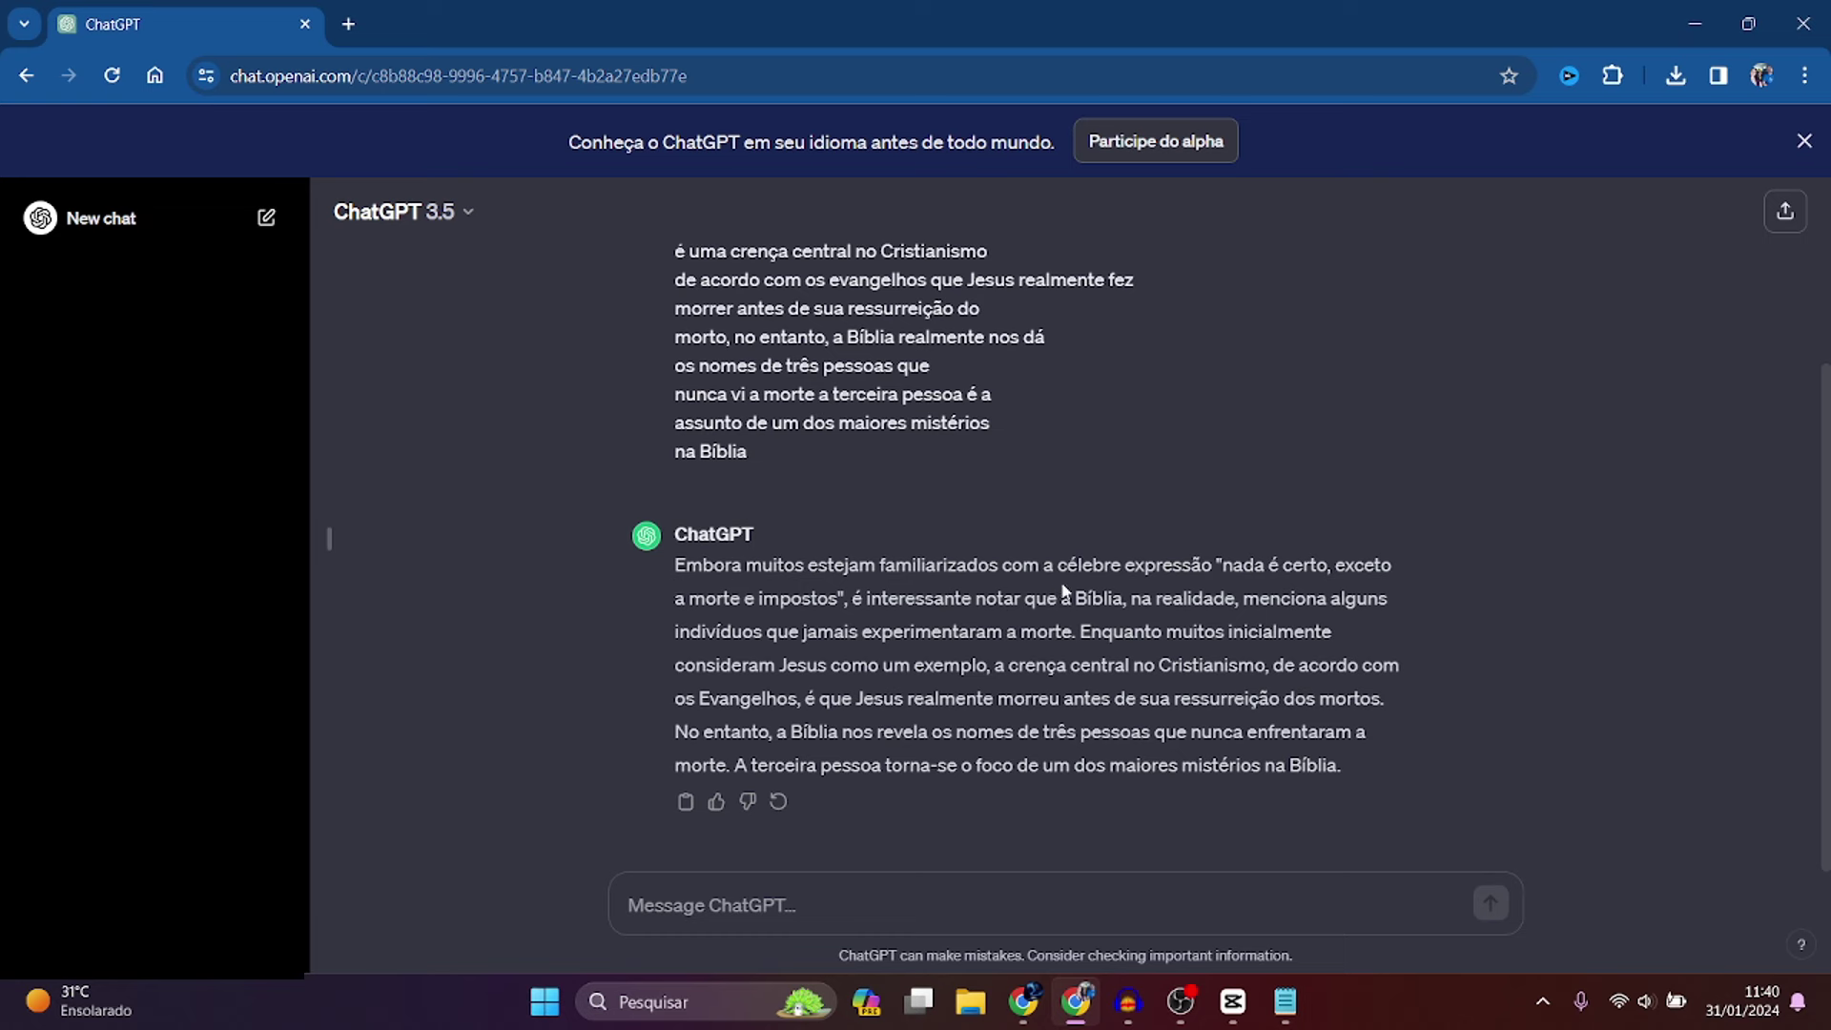
- Send ChatGPT the follow-up request "reescrava com uma linguagem facil de entender"
{"action": "left_click", "coordinate": [784, 902]}
{"action": "type", "text": "reescr"}
{"action": "type", "text": "a "}
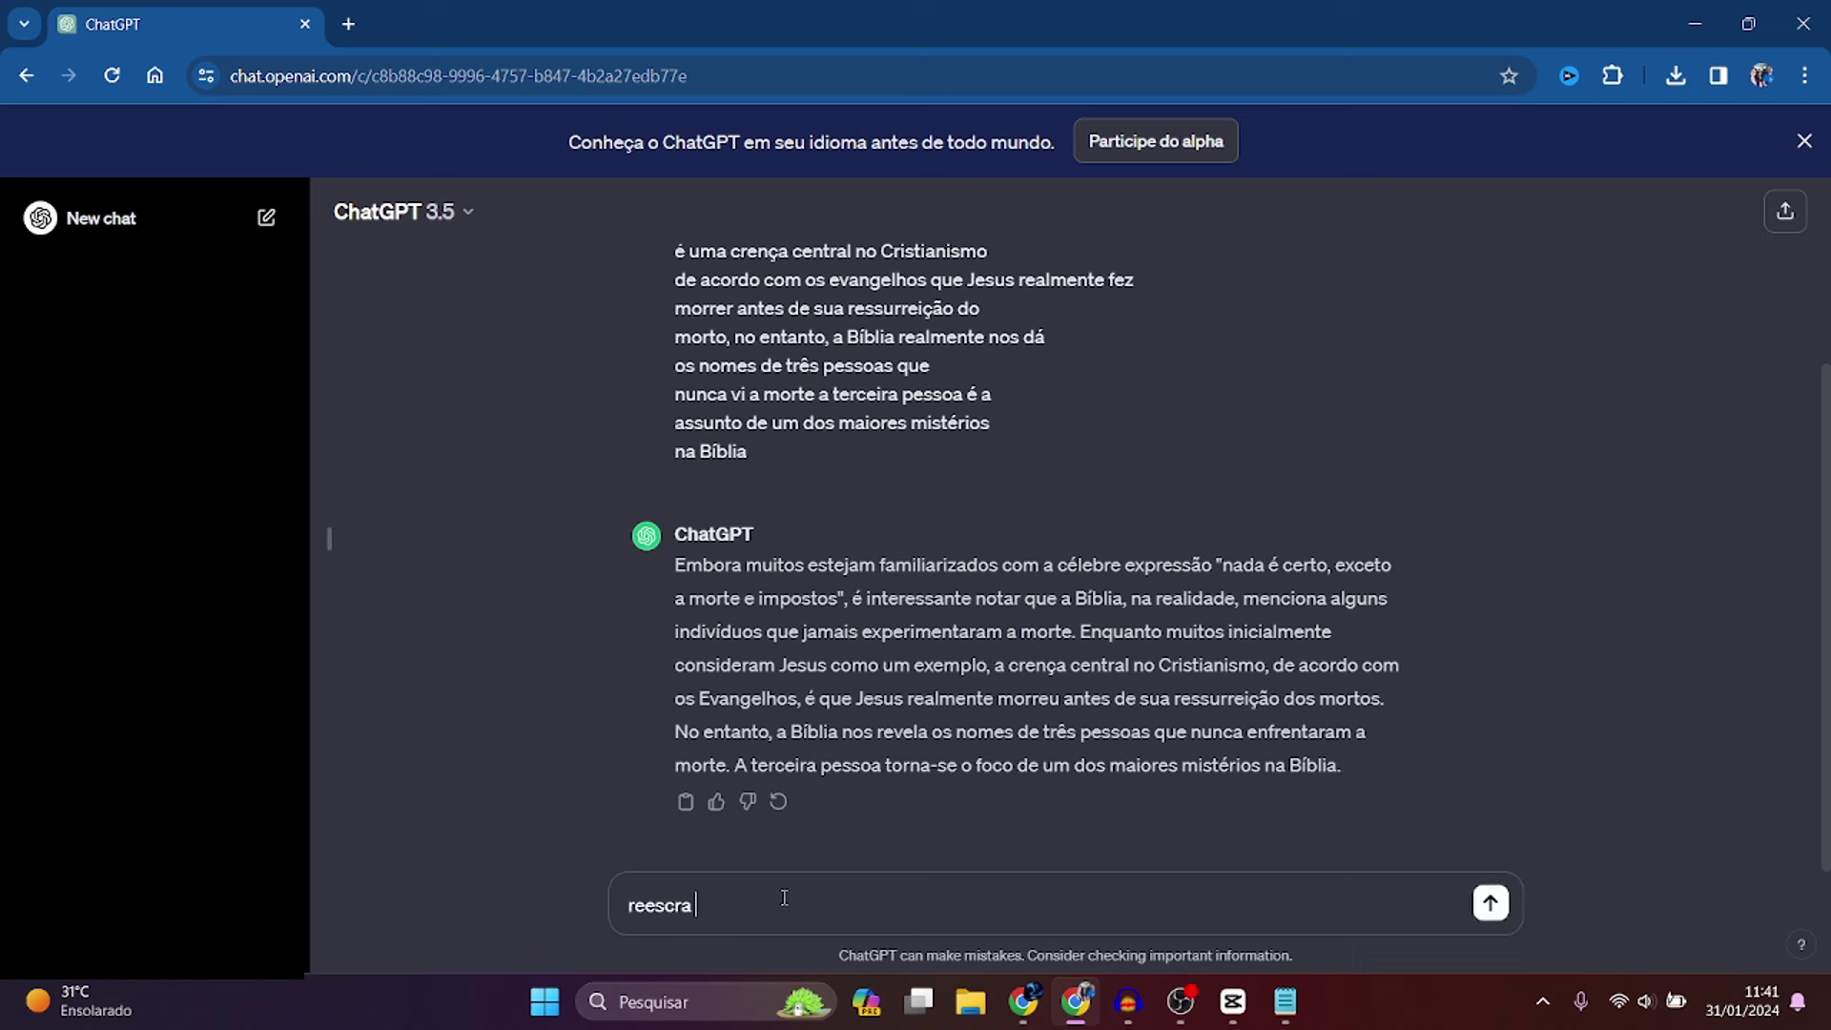
{"action": "type", "text": "va com uma linguage"}
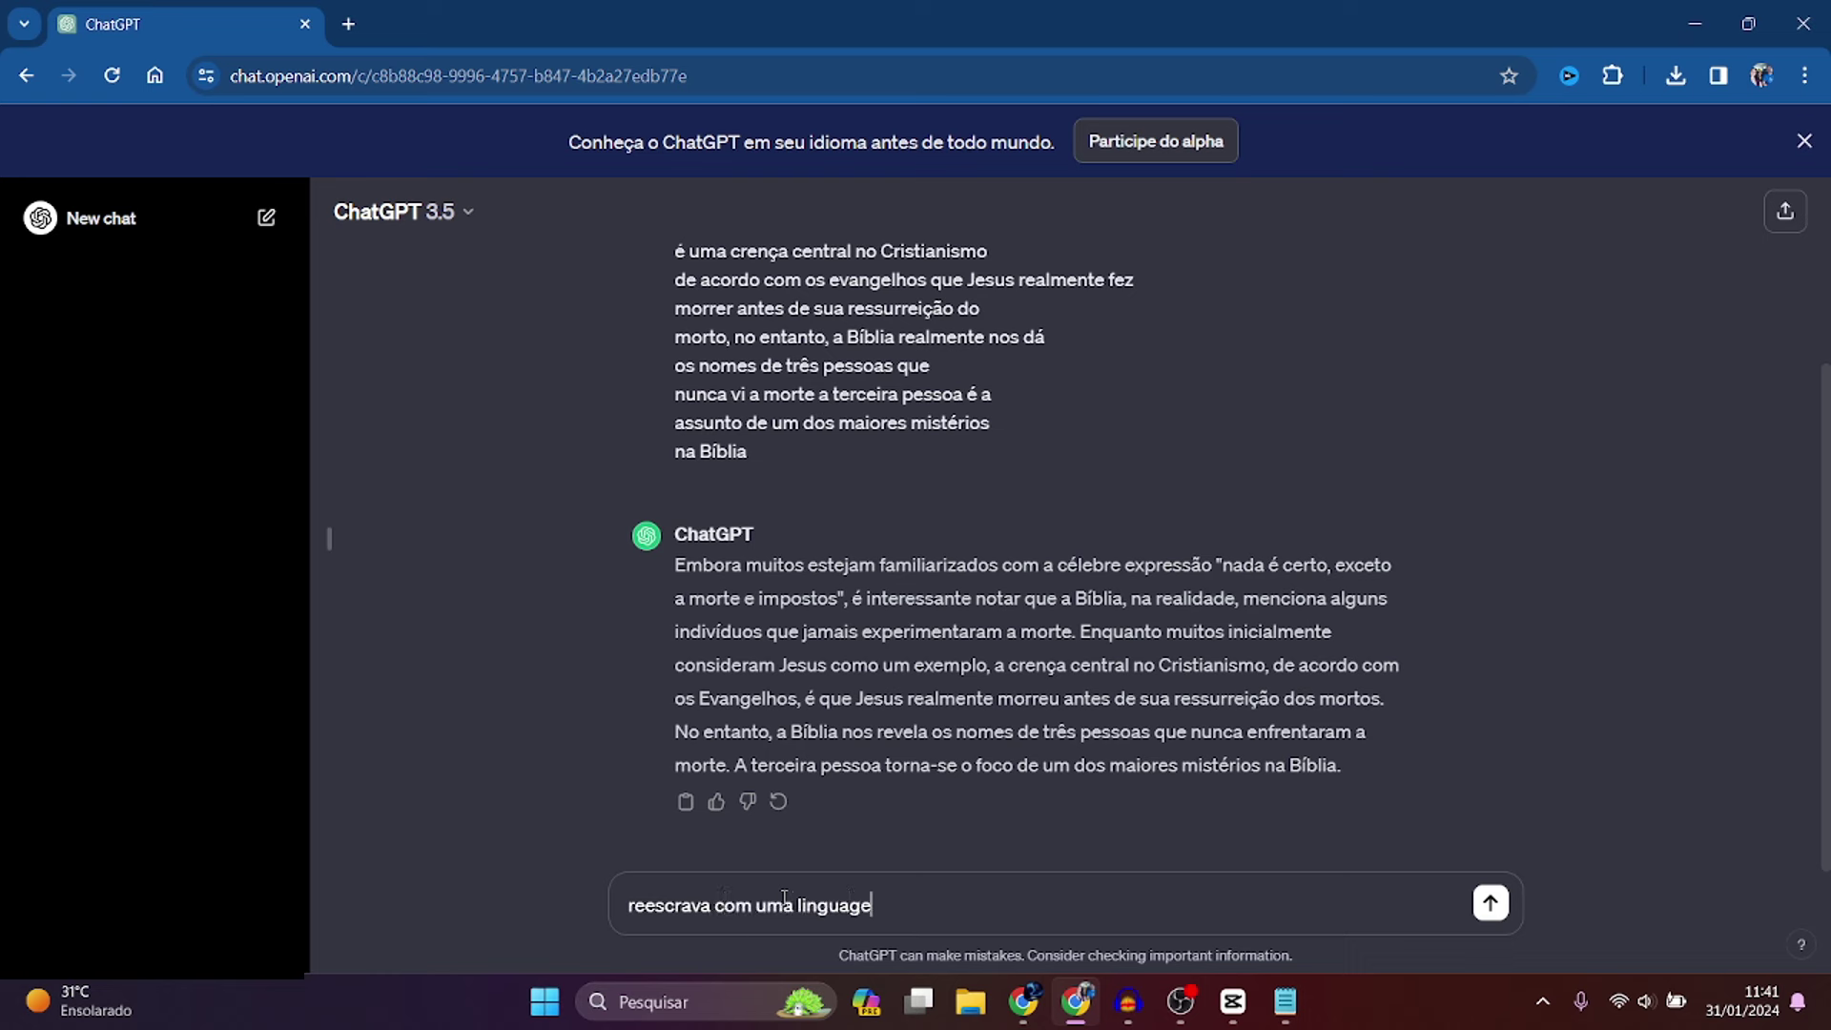
{"action": "type", "text": "m facil de entender"}
{"action": "key", "text": "Return"}
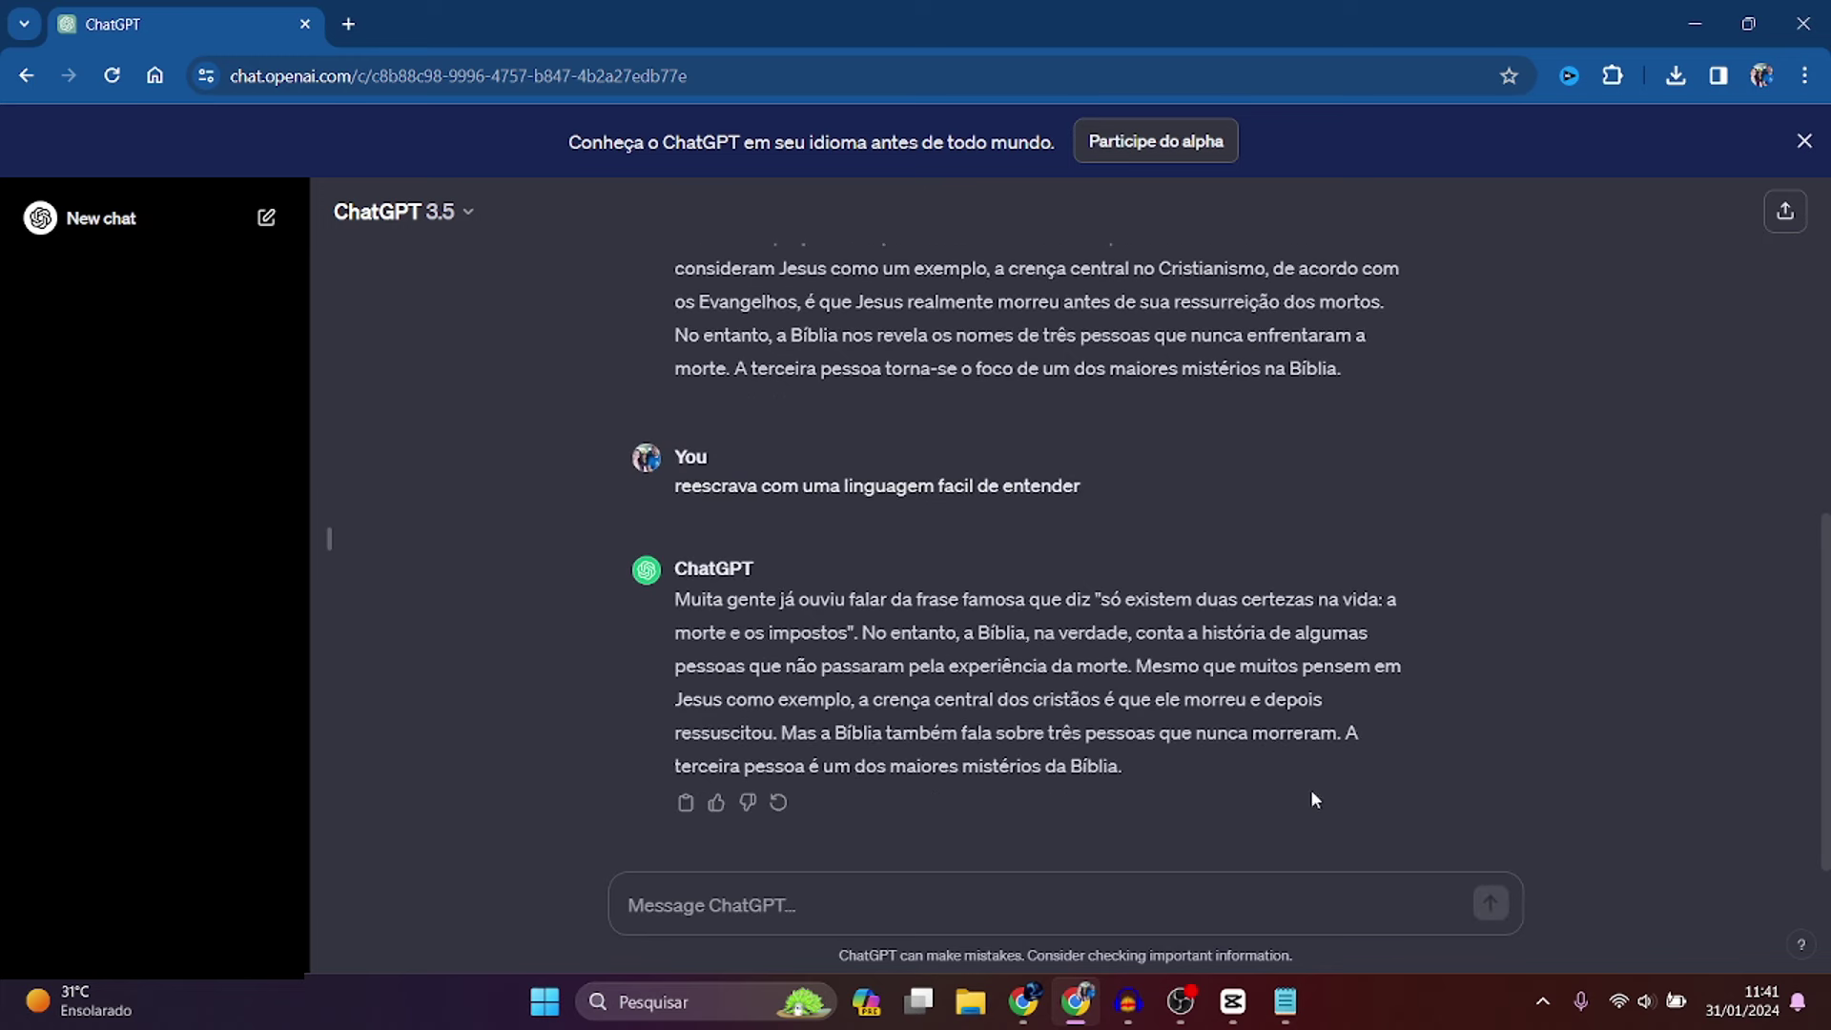
- Copy ChatGPT's simplified rewrite and replace the transcript text in Notepad with it
{"action": "left_click_drag", "start_coordinate": [1226, 777], "coordinate": [662, 609]}
{"action": "right_click", "coordinate": [817, 655]}
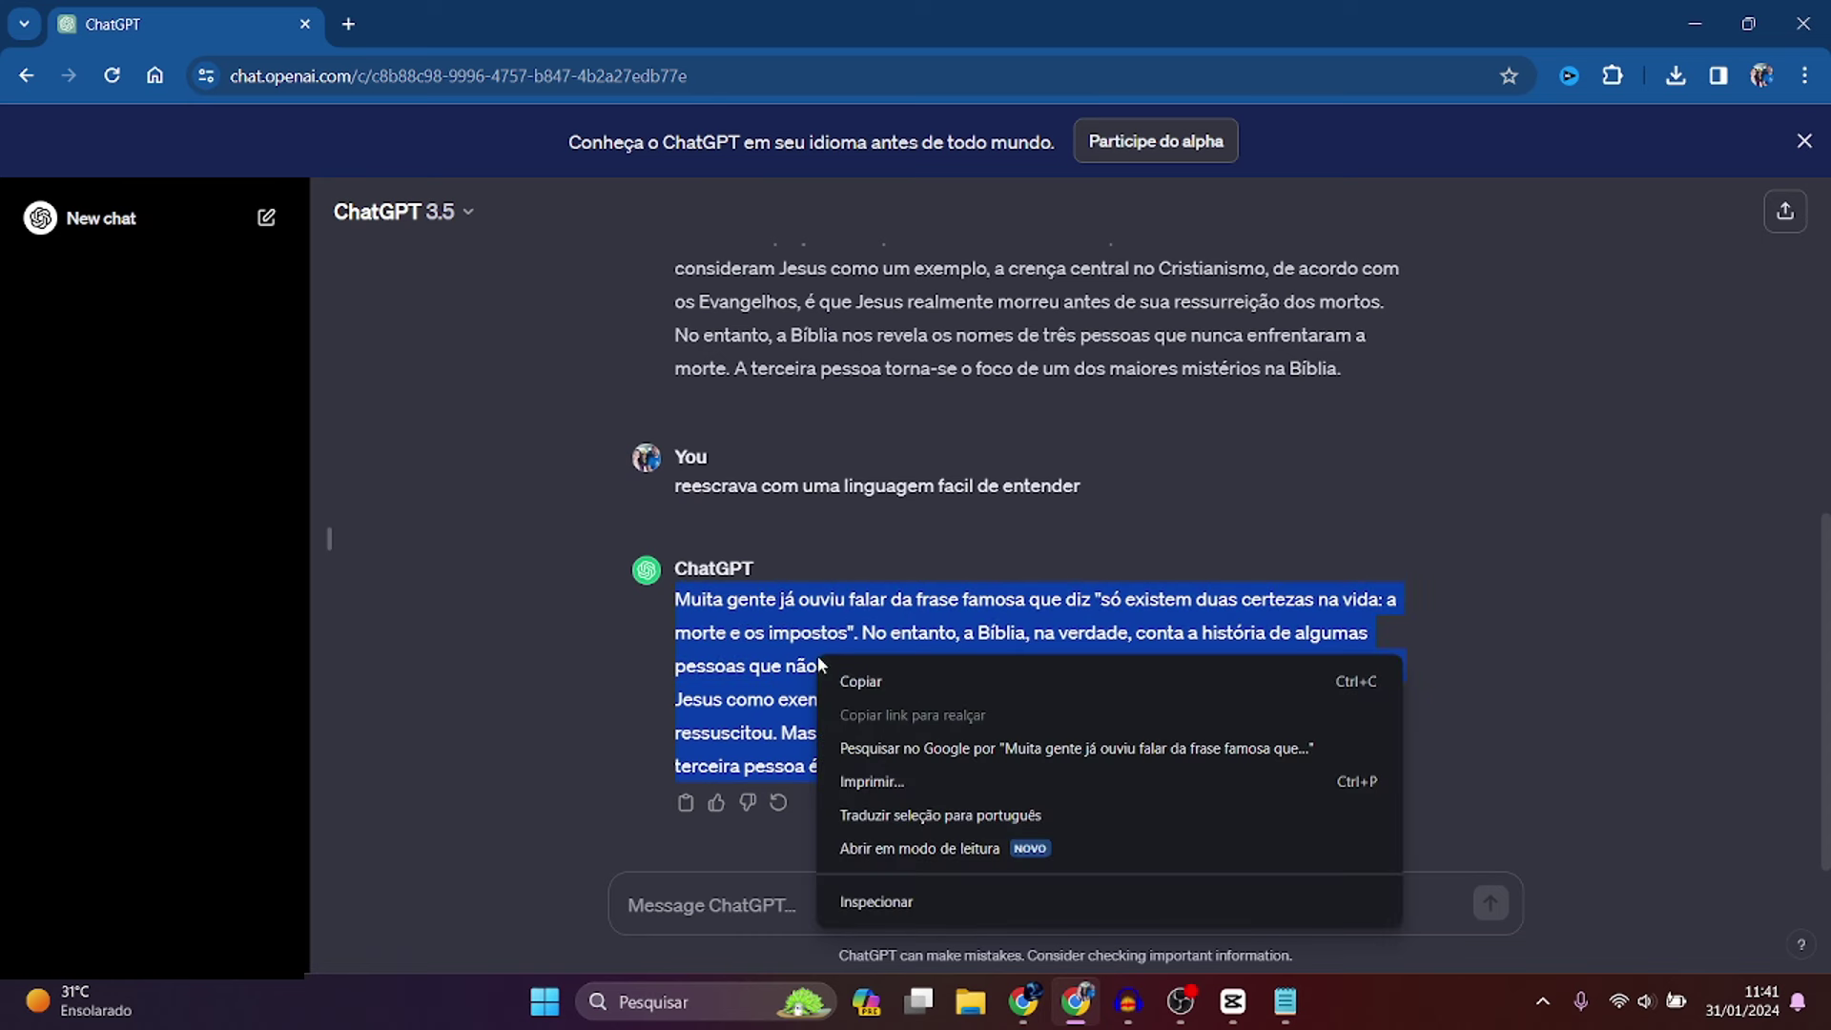
{"action": "left_click", "coordinate": [909, 683]}
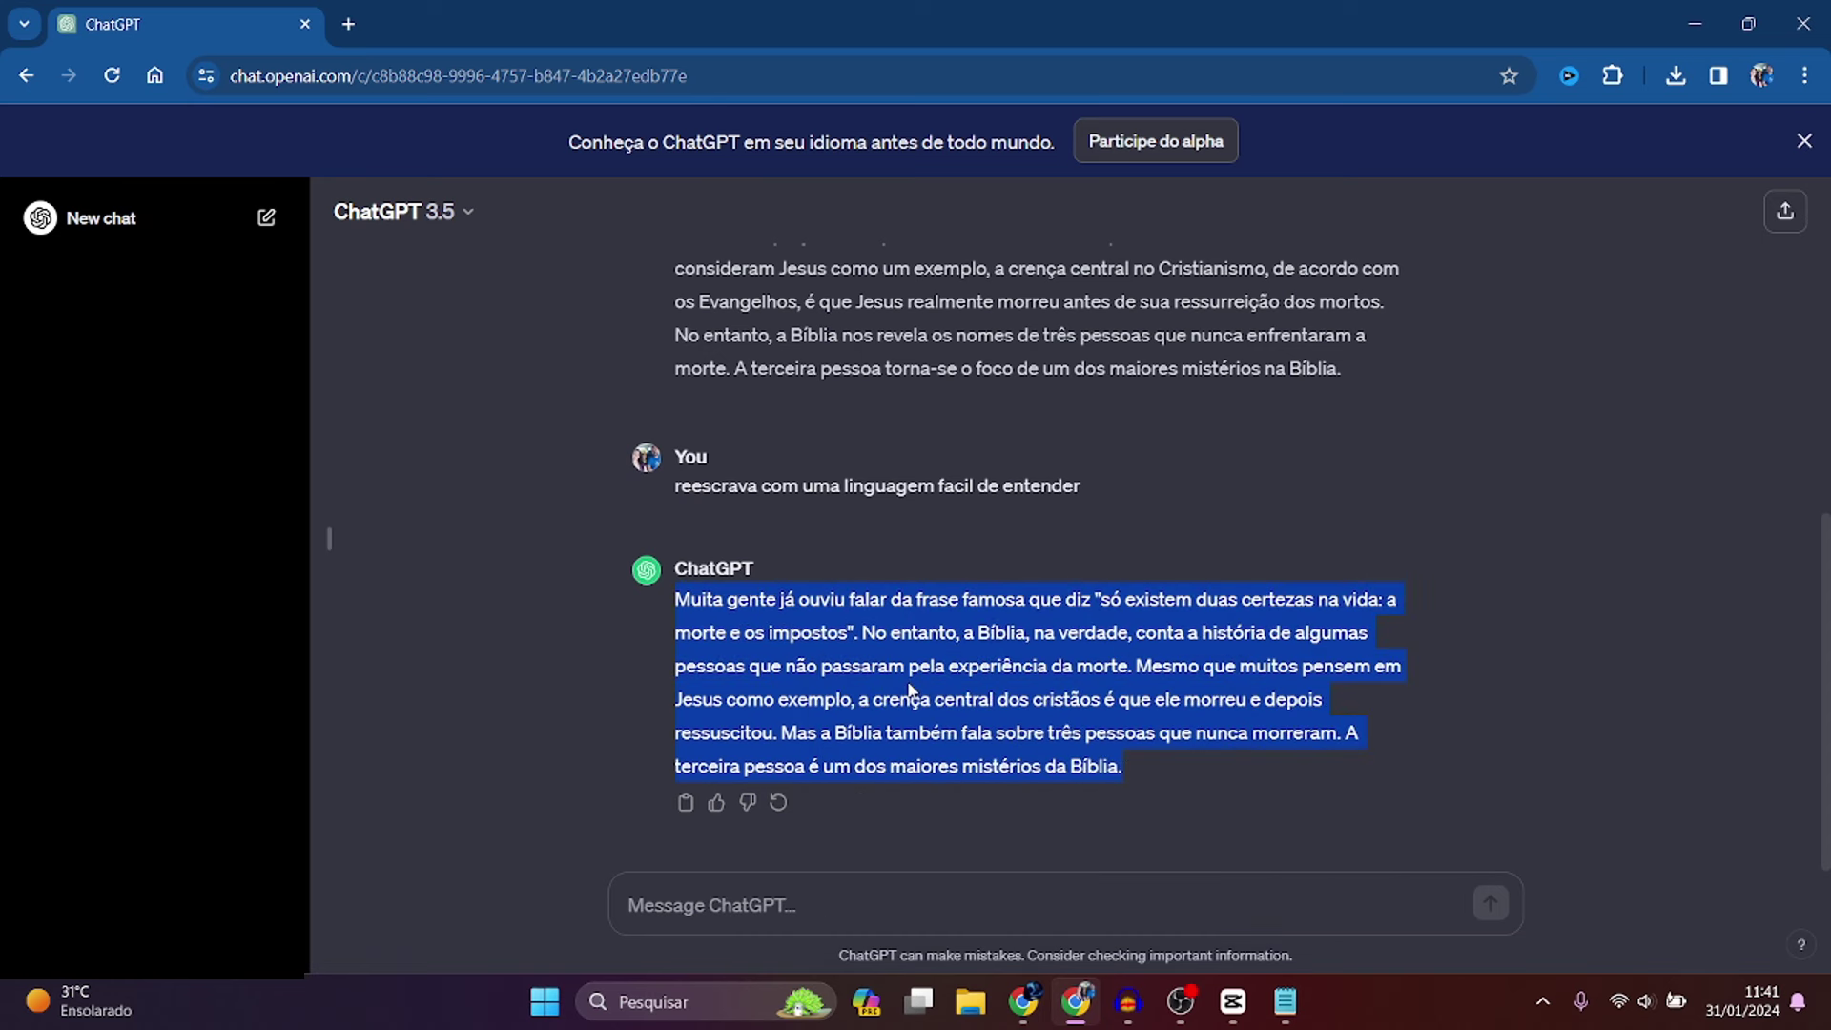
{"action": "key", "text": "alt+Tab"}
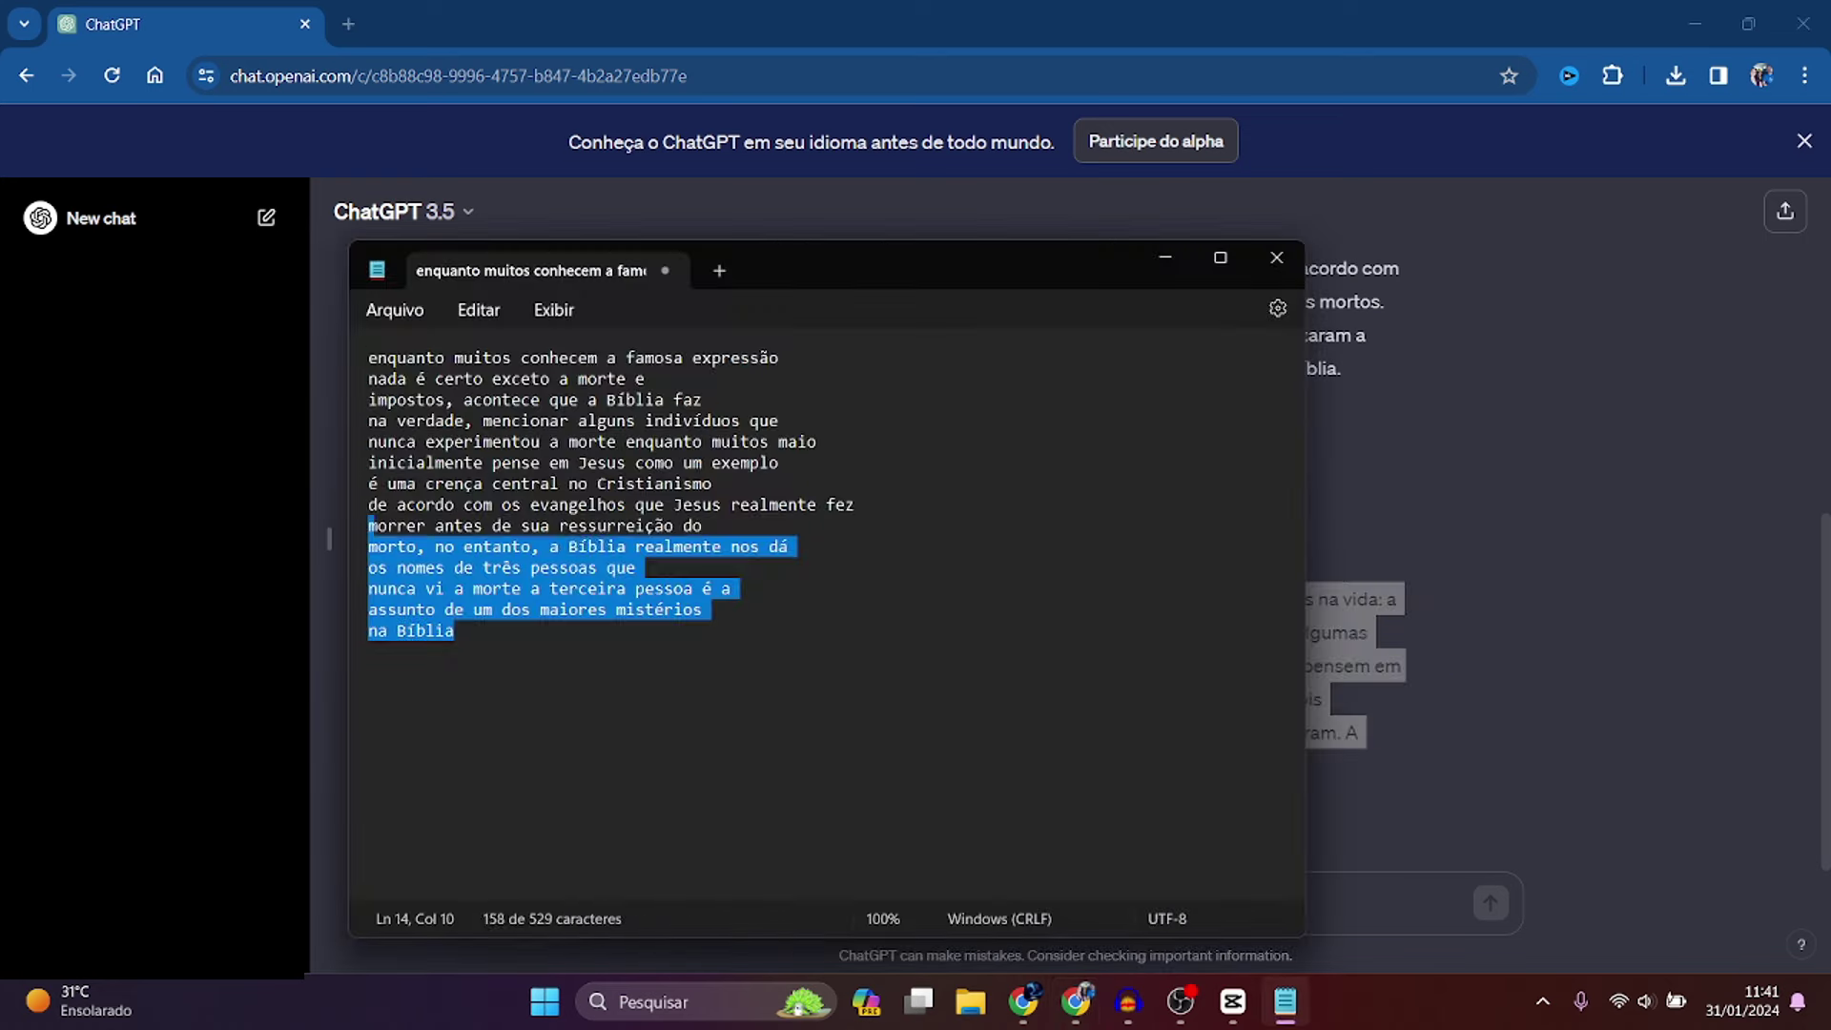
{"action": "key", "text": "ctrl+a"}
{"action": "key", "text": "ctrl+v"}
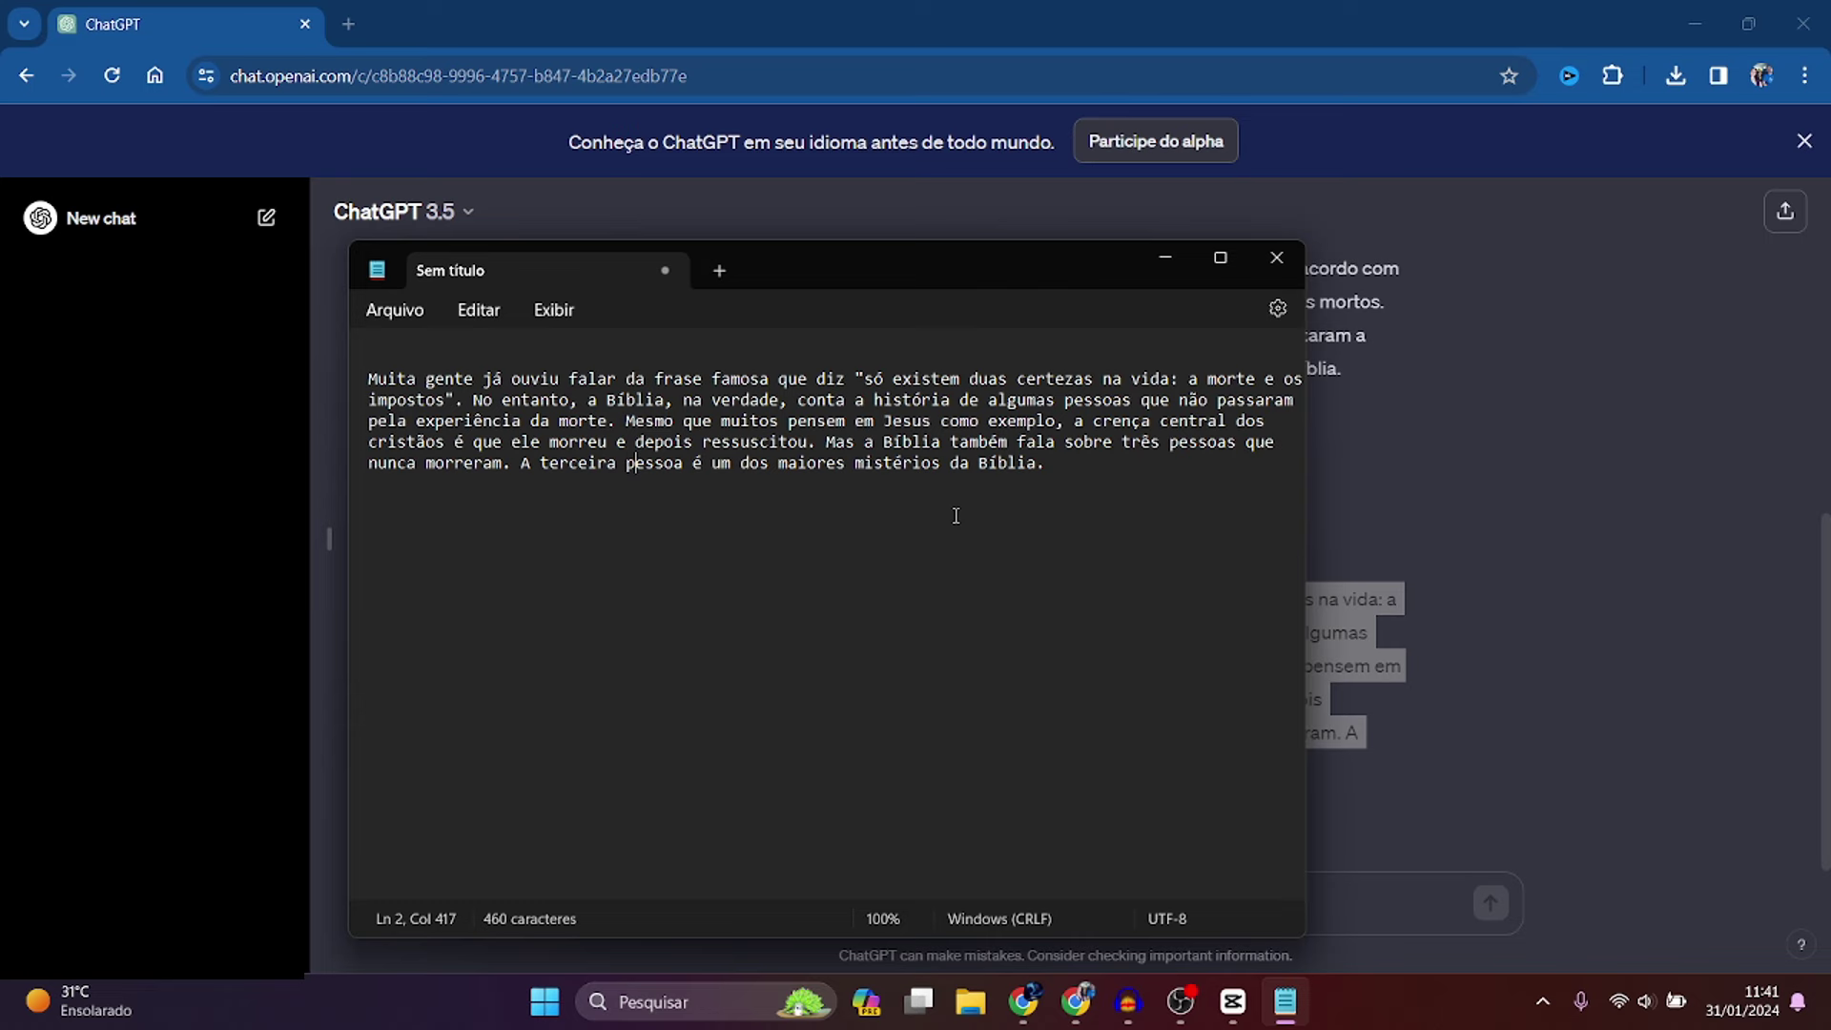
- Switch to the Chrome window with the YouTube video and open elevenlabs.io/speech-synthesis in a new tab
{"action": "left_click", "coordinate": [1023, 1001]}
{"action": "left_click", "coordinate": [678, 69]}
{"action": "type", "text": "elevenlabs.io/speech-synthesis"}
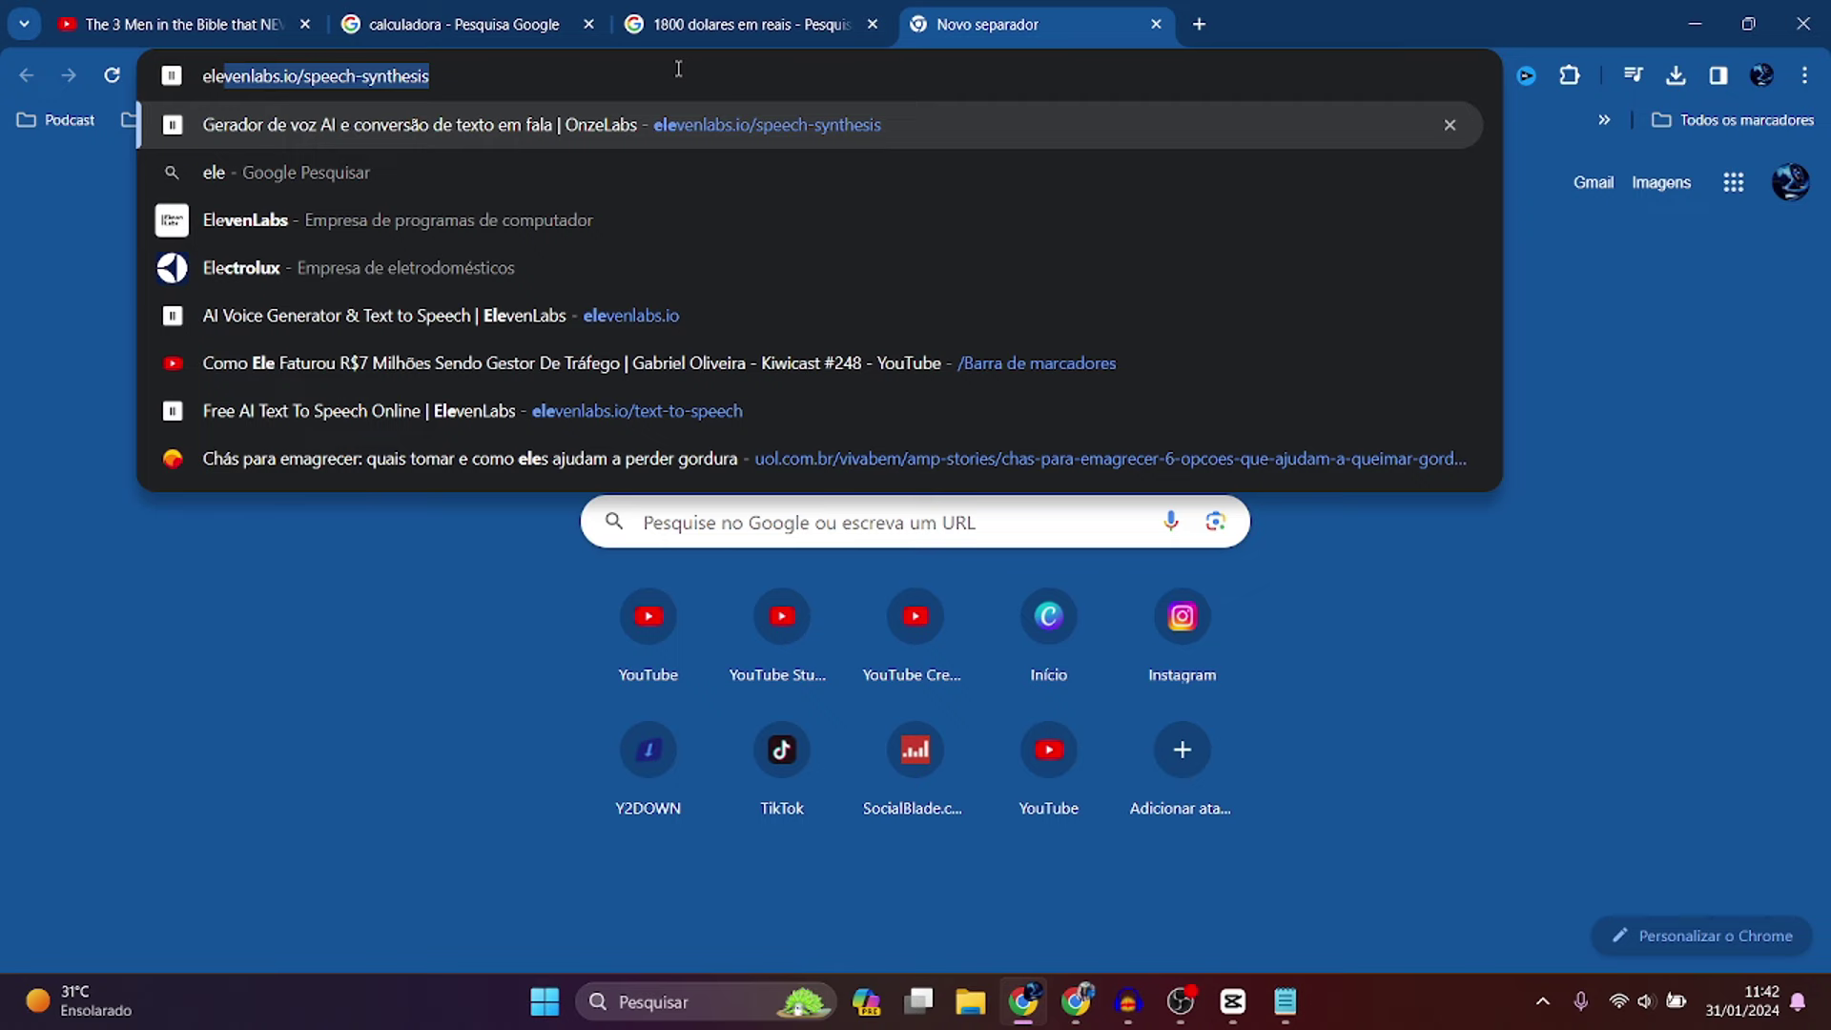
{"action": "key", "text": "Return"}
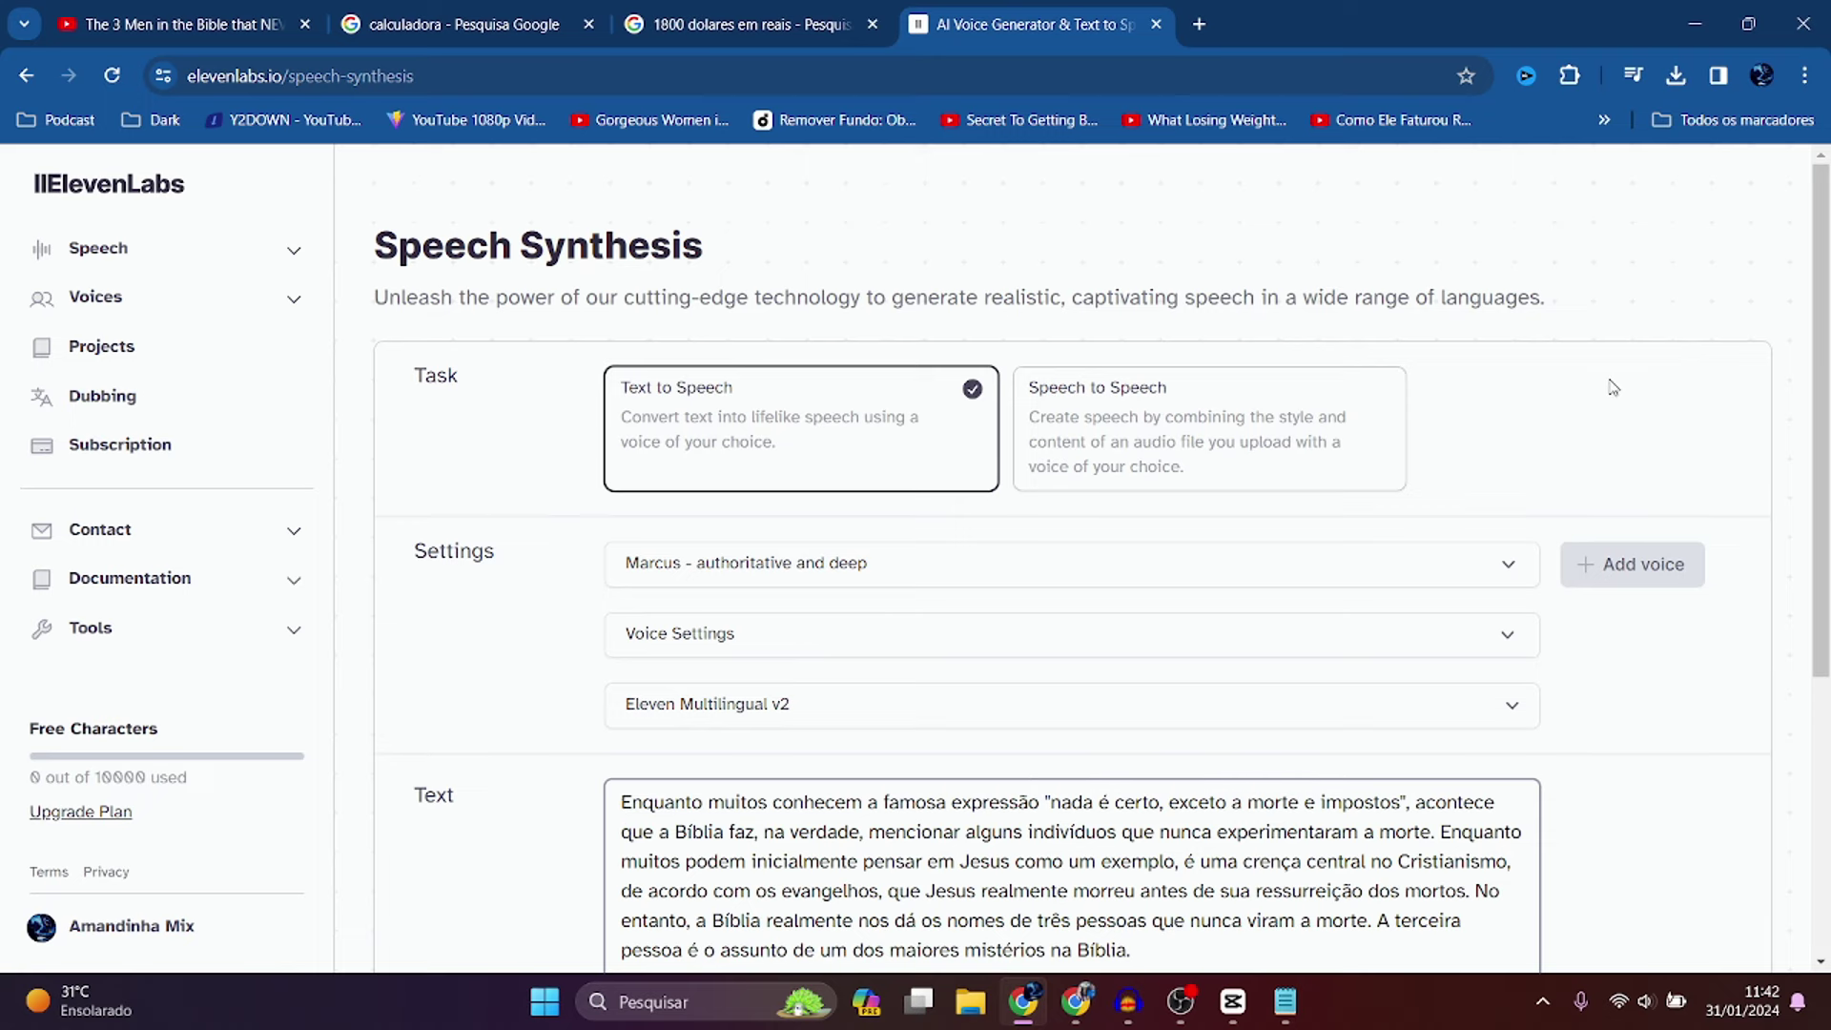
- Replace the old text in the speech synthesis text box with the rewritten script starting "Muita gente já ouviu falar"
{"action": "scroll", "coordinate": [1637, 410], "scroll_direction": "down", "scroll_amount": 5}
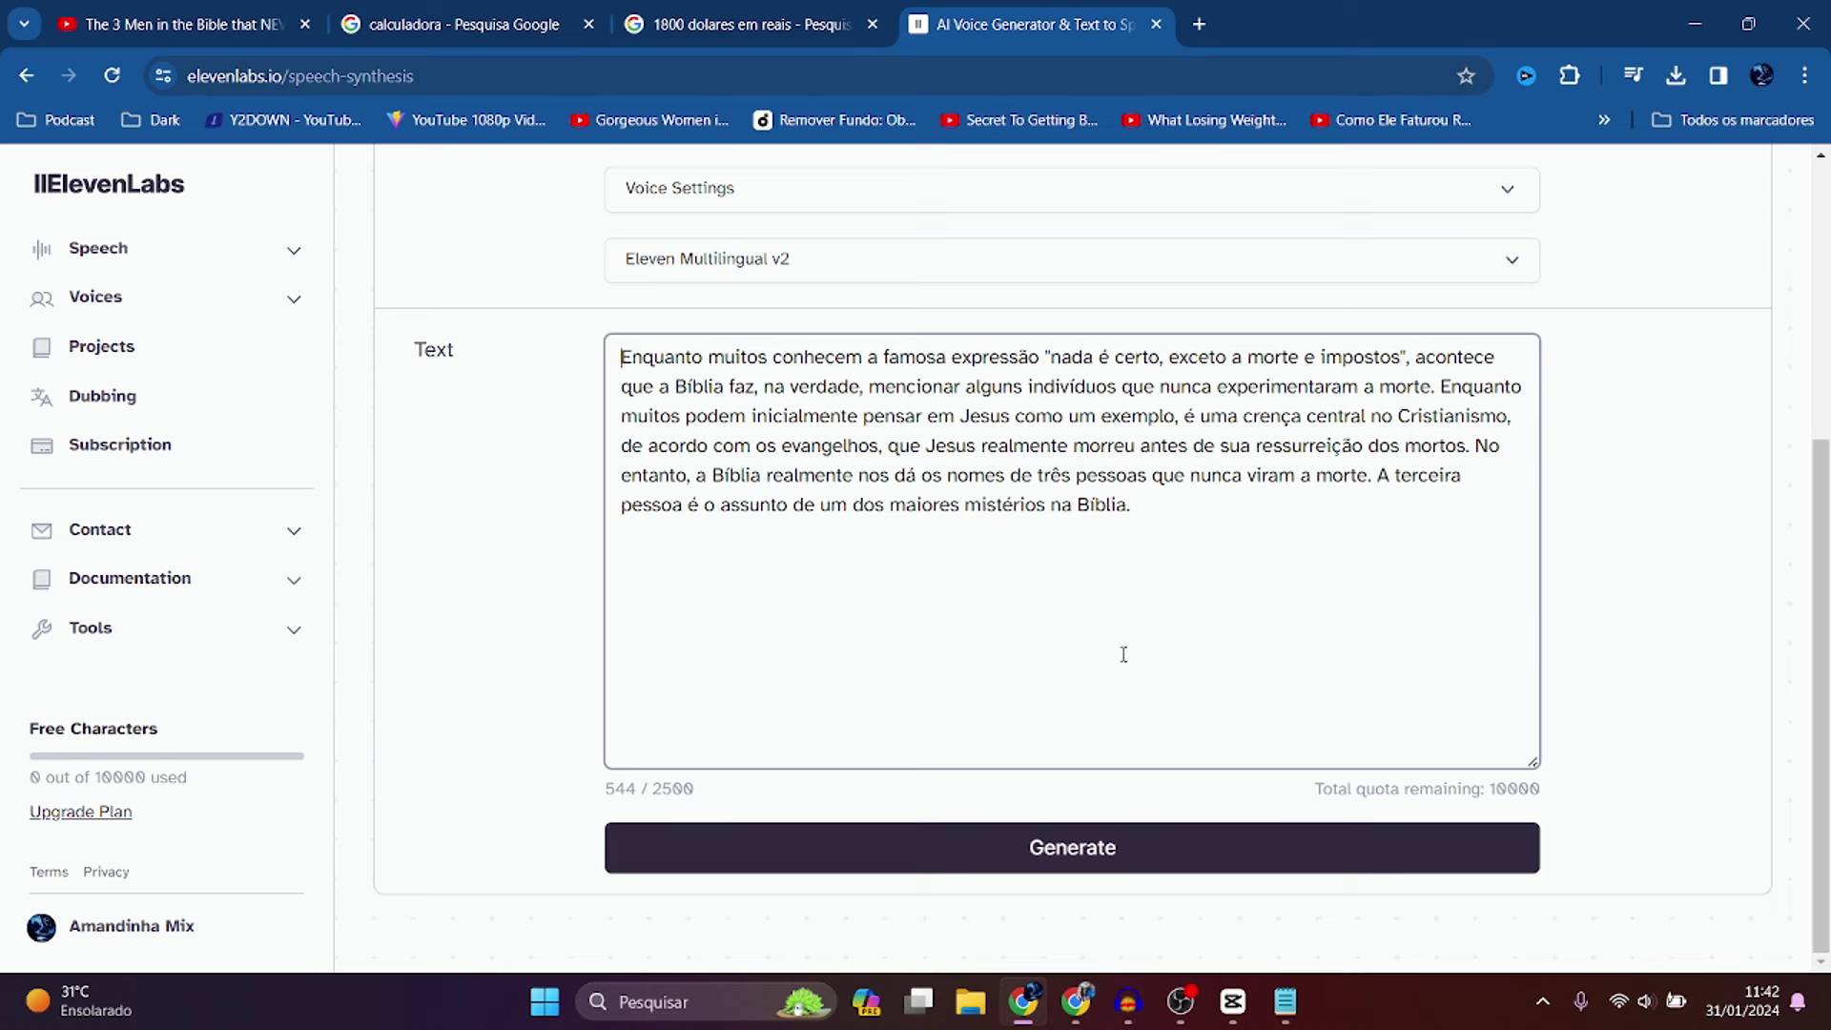
{"action": "left_click_drag", "start_coordinate": [1156, 508], "coordinate": [540, 378]}
{"action": "key", "text": "BackSpace"}
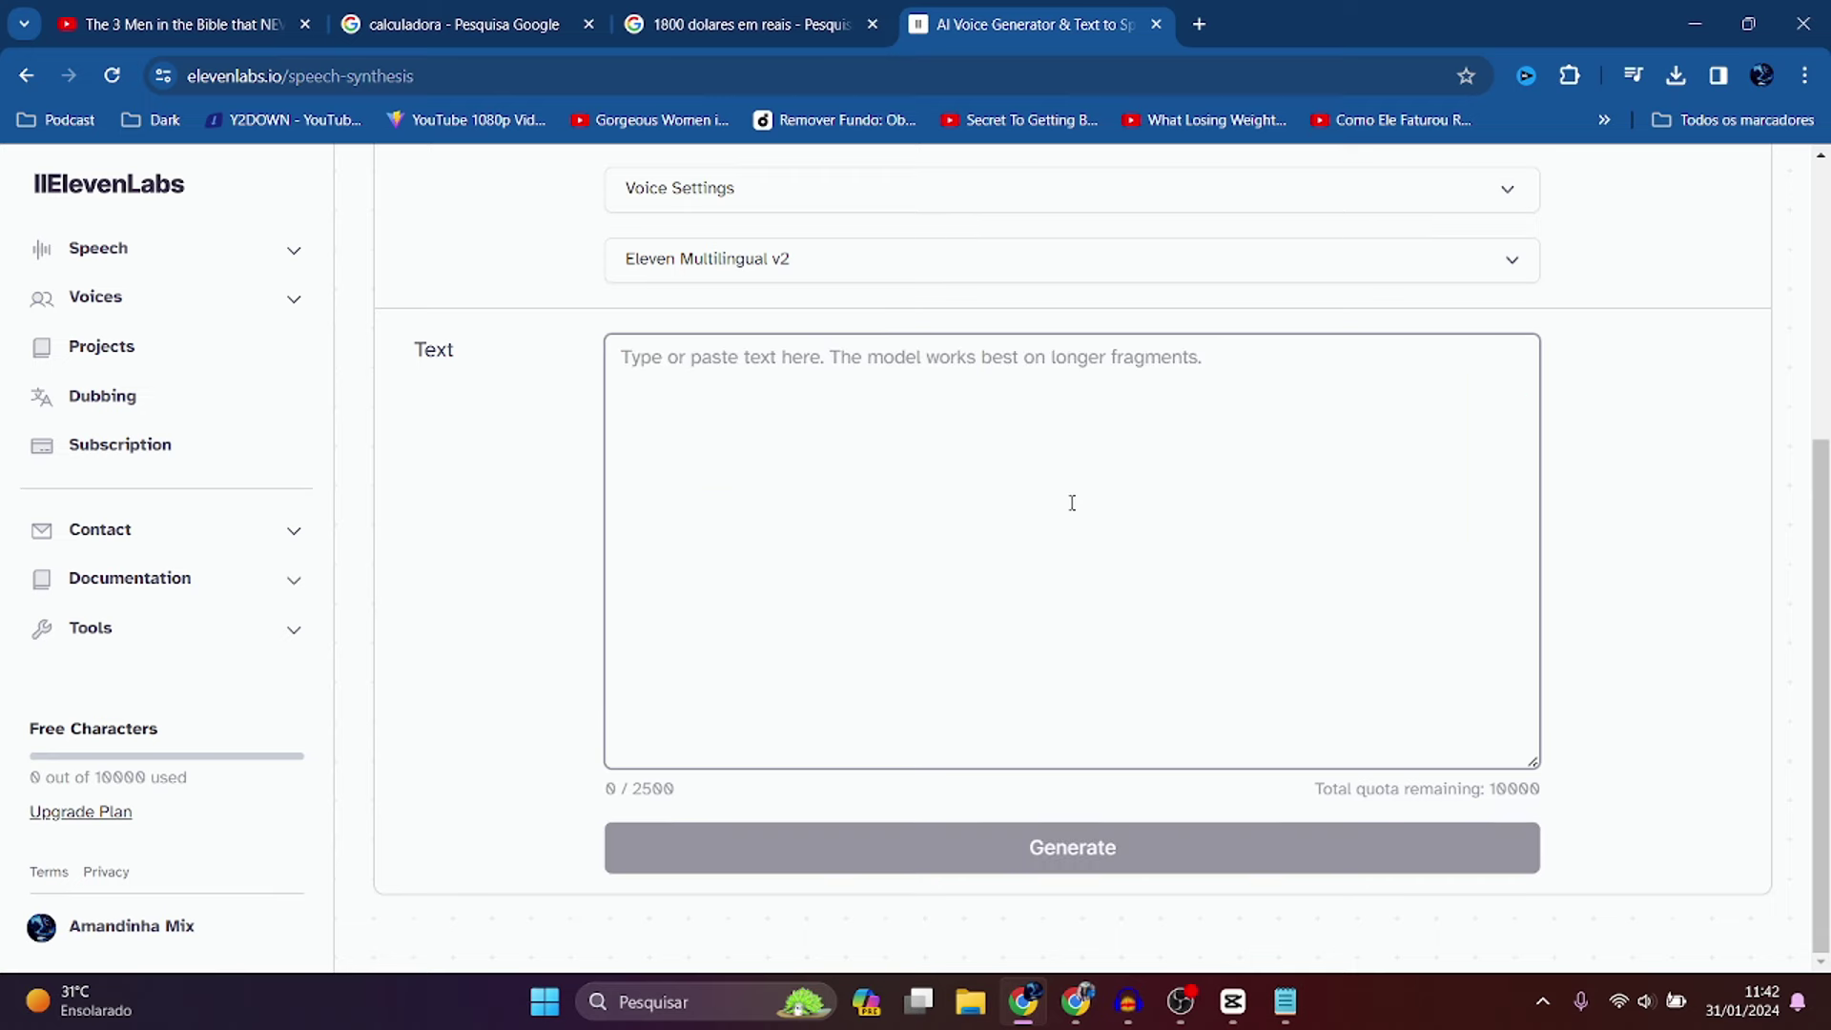
{"action": "key", "text": "ctrl+z"}
{"action": "scroll", "coordinate": [1107, 596], "scroll_direction": "up", "scroll_amount": 5}
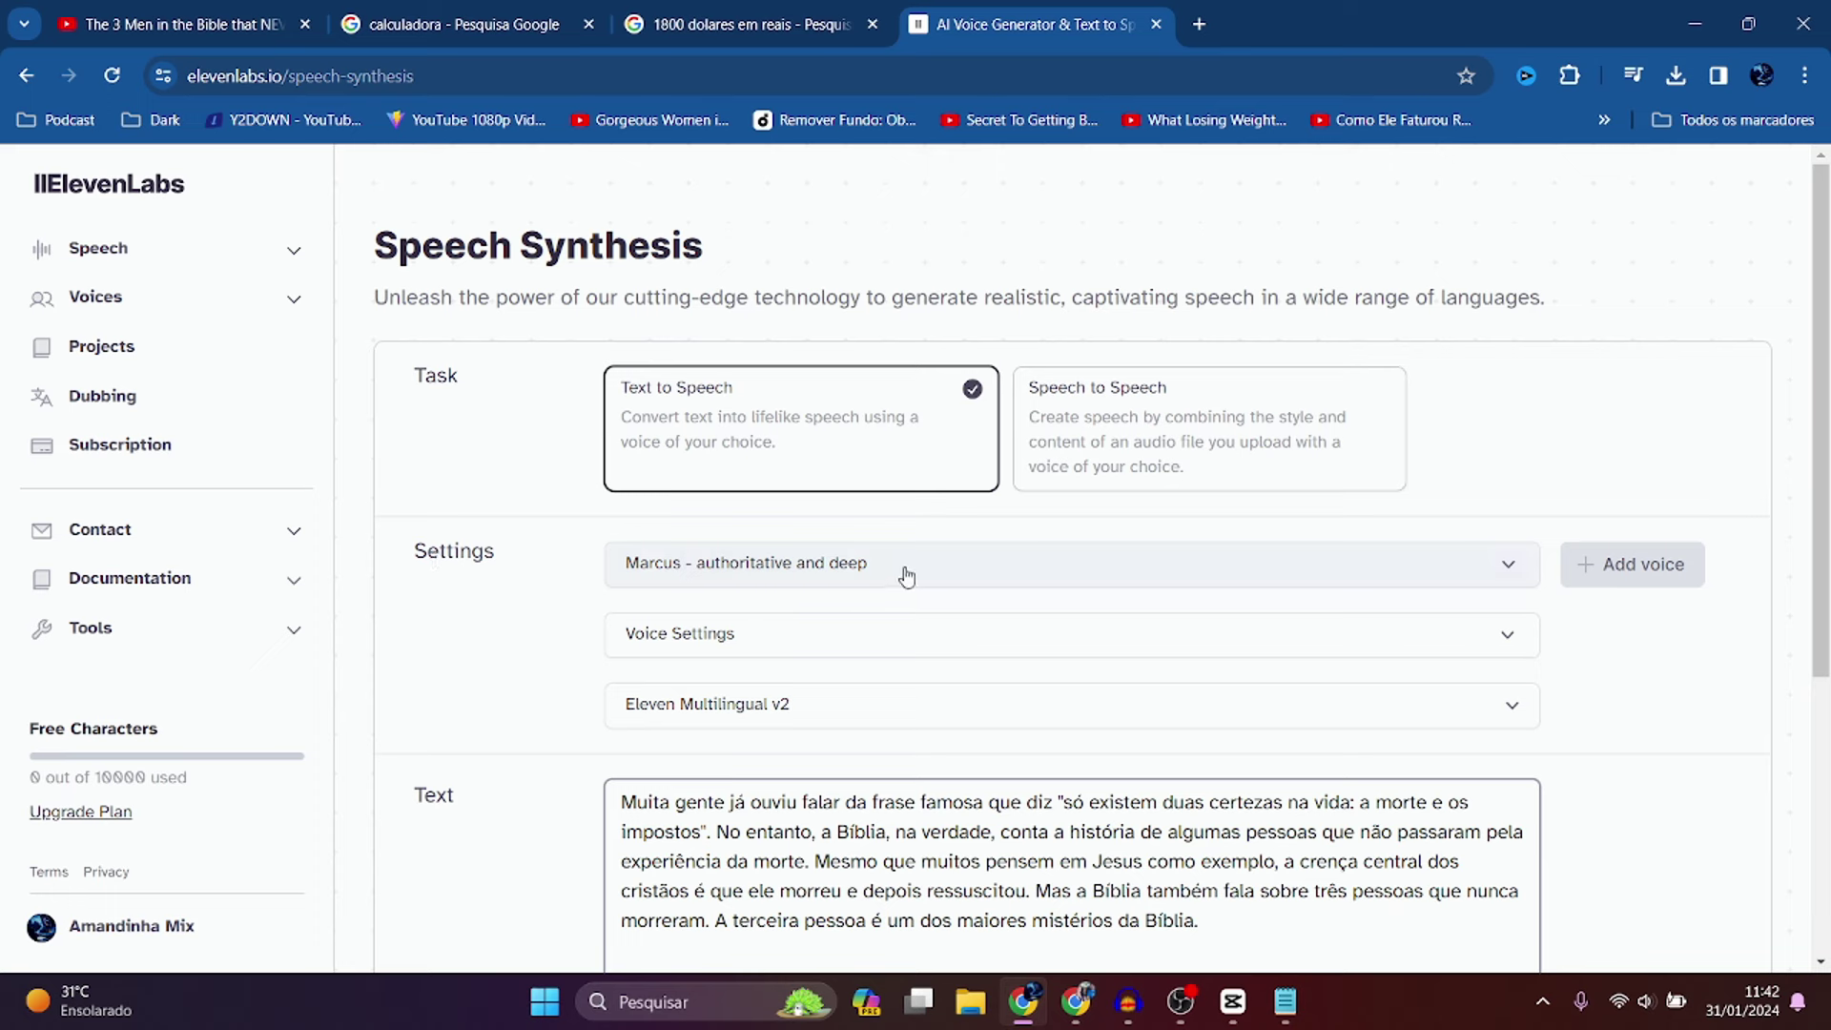
- Check the available voices, keep "Marcus - authoritative and deep", then generate the narration and download the audio
{"action": "left_click", "coordinate": [999, 582]}
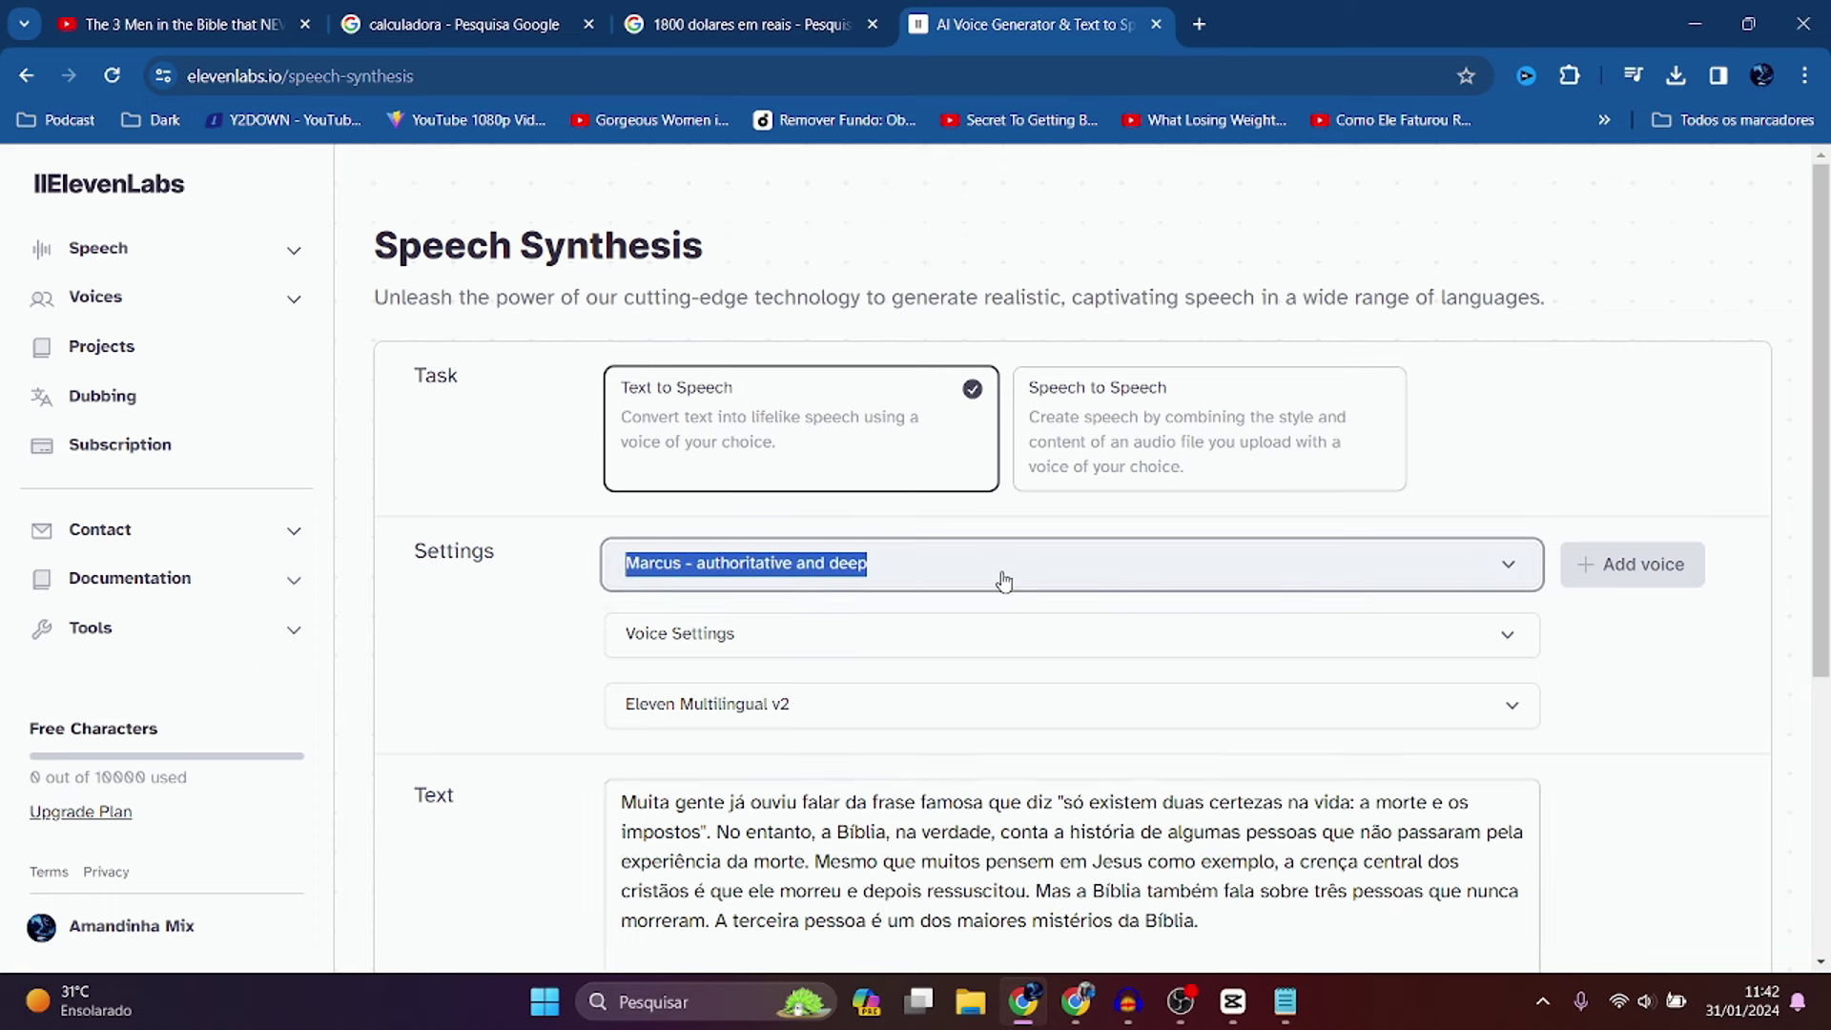
{"action": "left_click", "coordinate": [968, 573]}
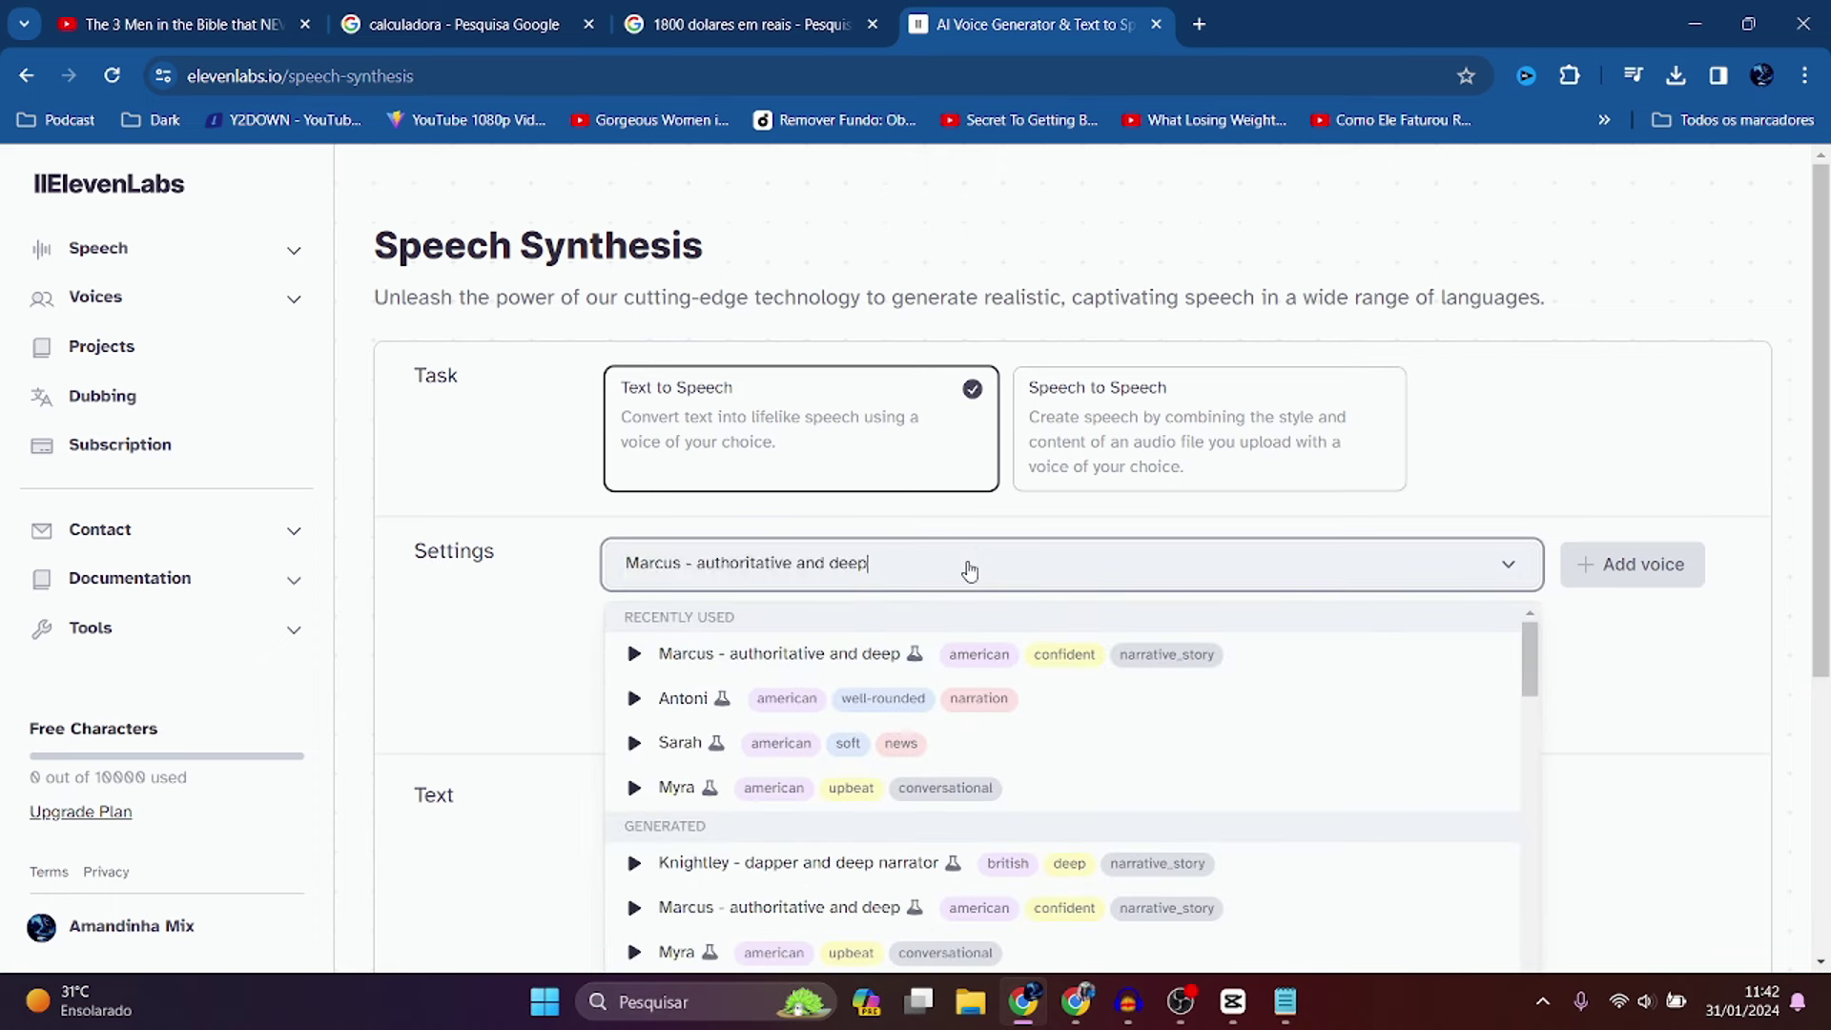
{"action": "left_click", "coordinate": [1633, 434]}
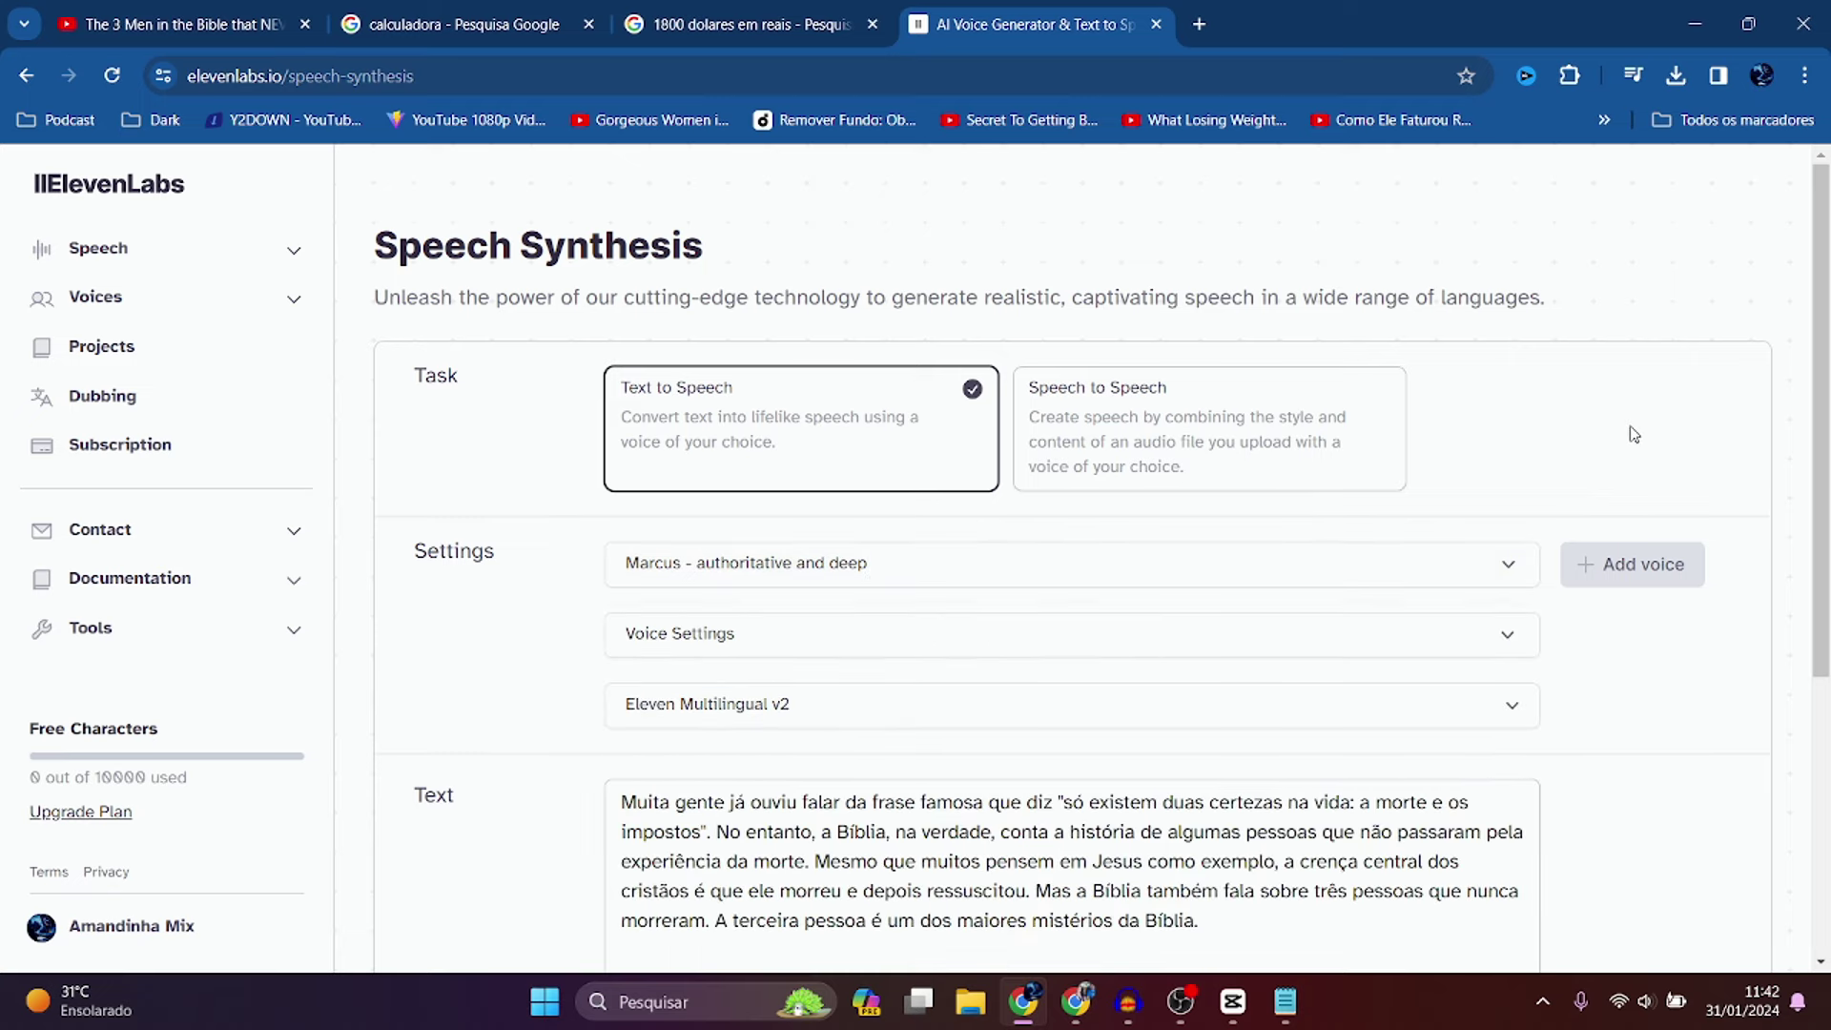
{"action": "scroll", "coordinate": [1556, 607], "scroll_direction": "down", "scroll_amount": 4}
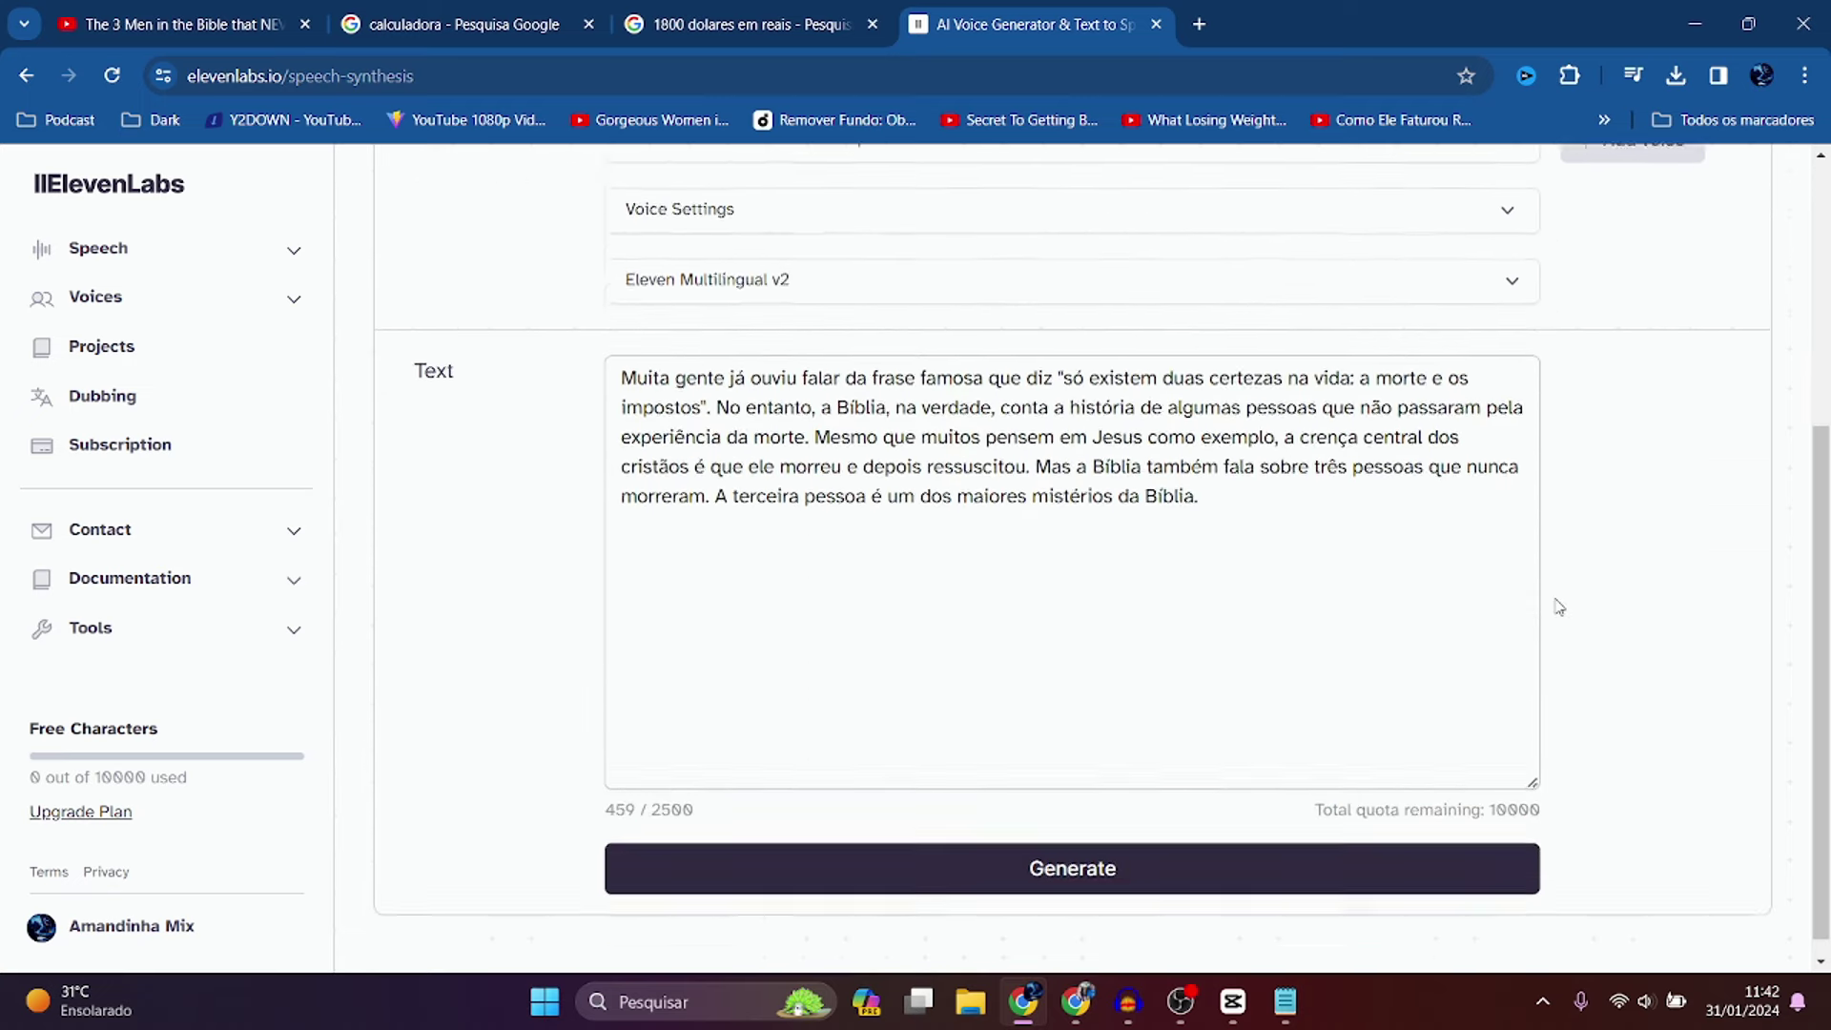
{"action": "left_click", "coordinate": [1069, 866]}
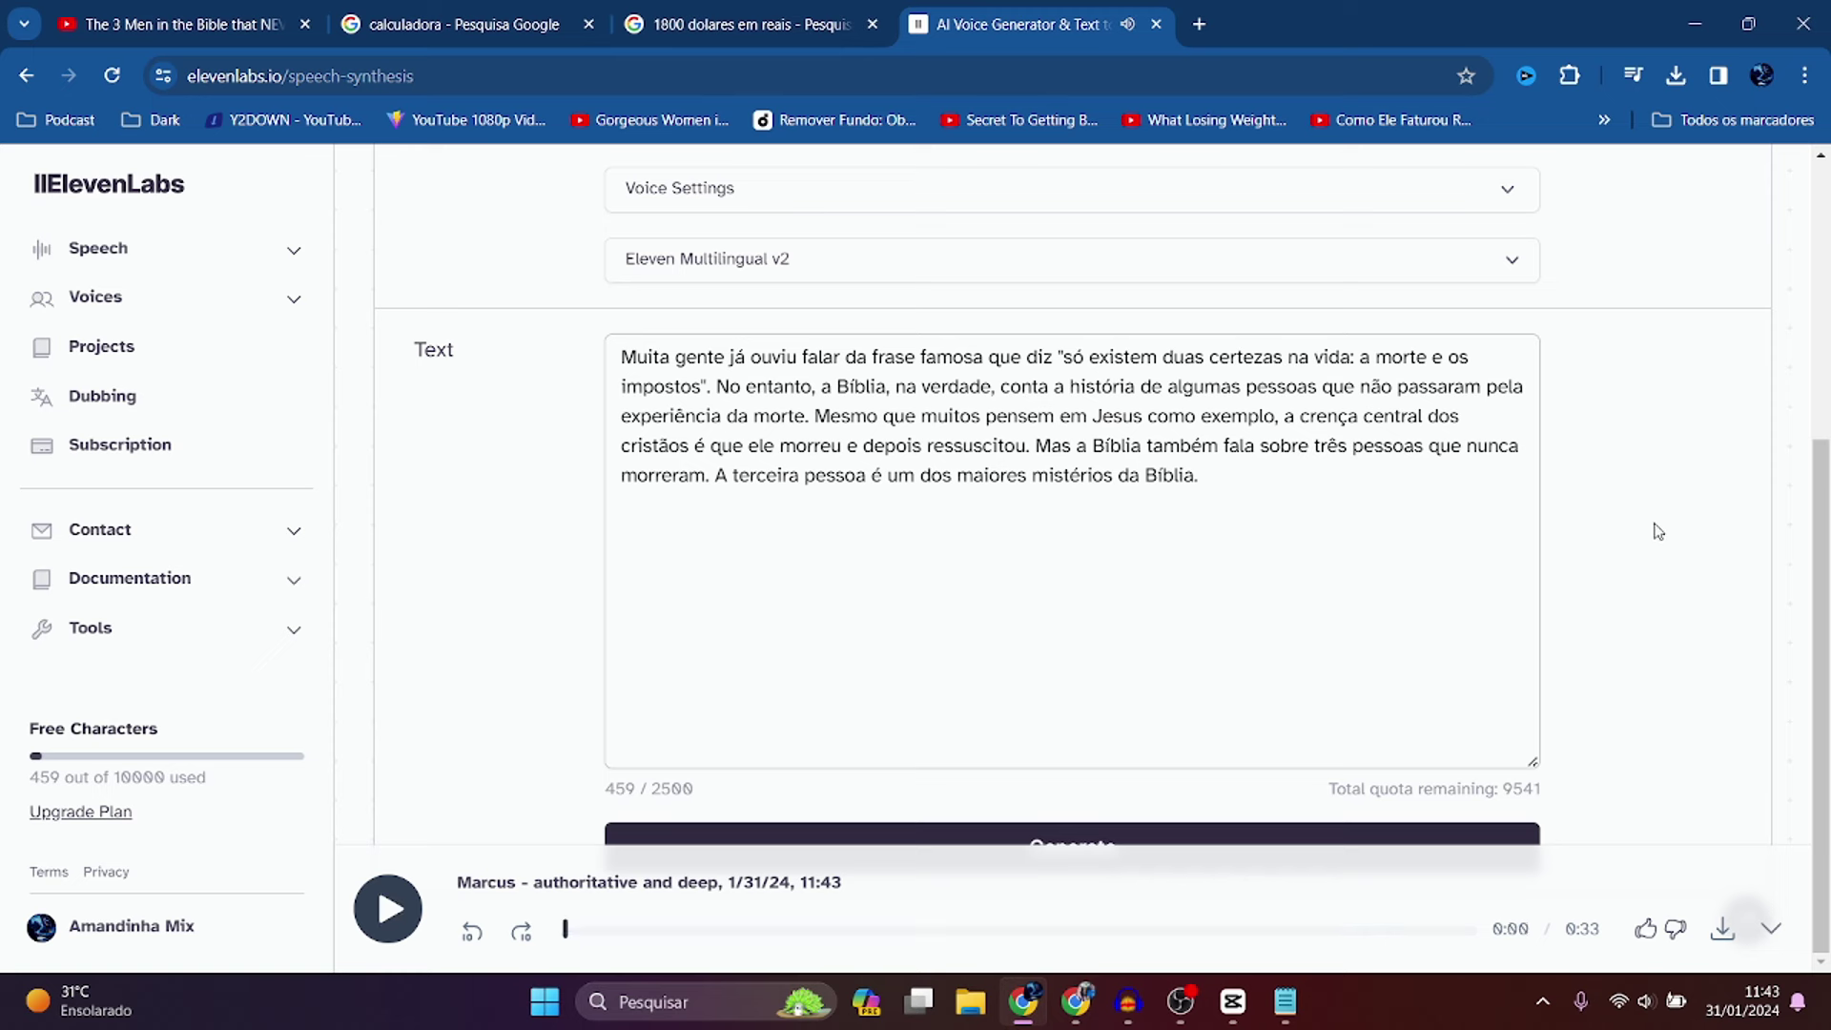
{"action": "left_click", "coordinate": [1721, 930]}
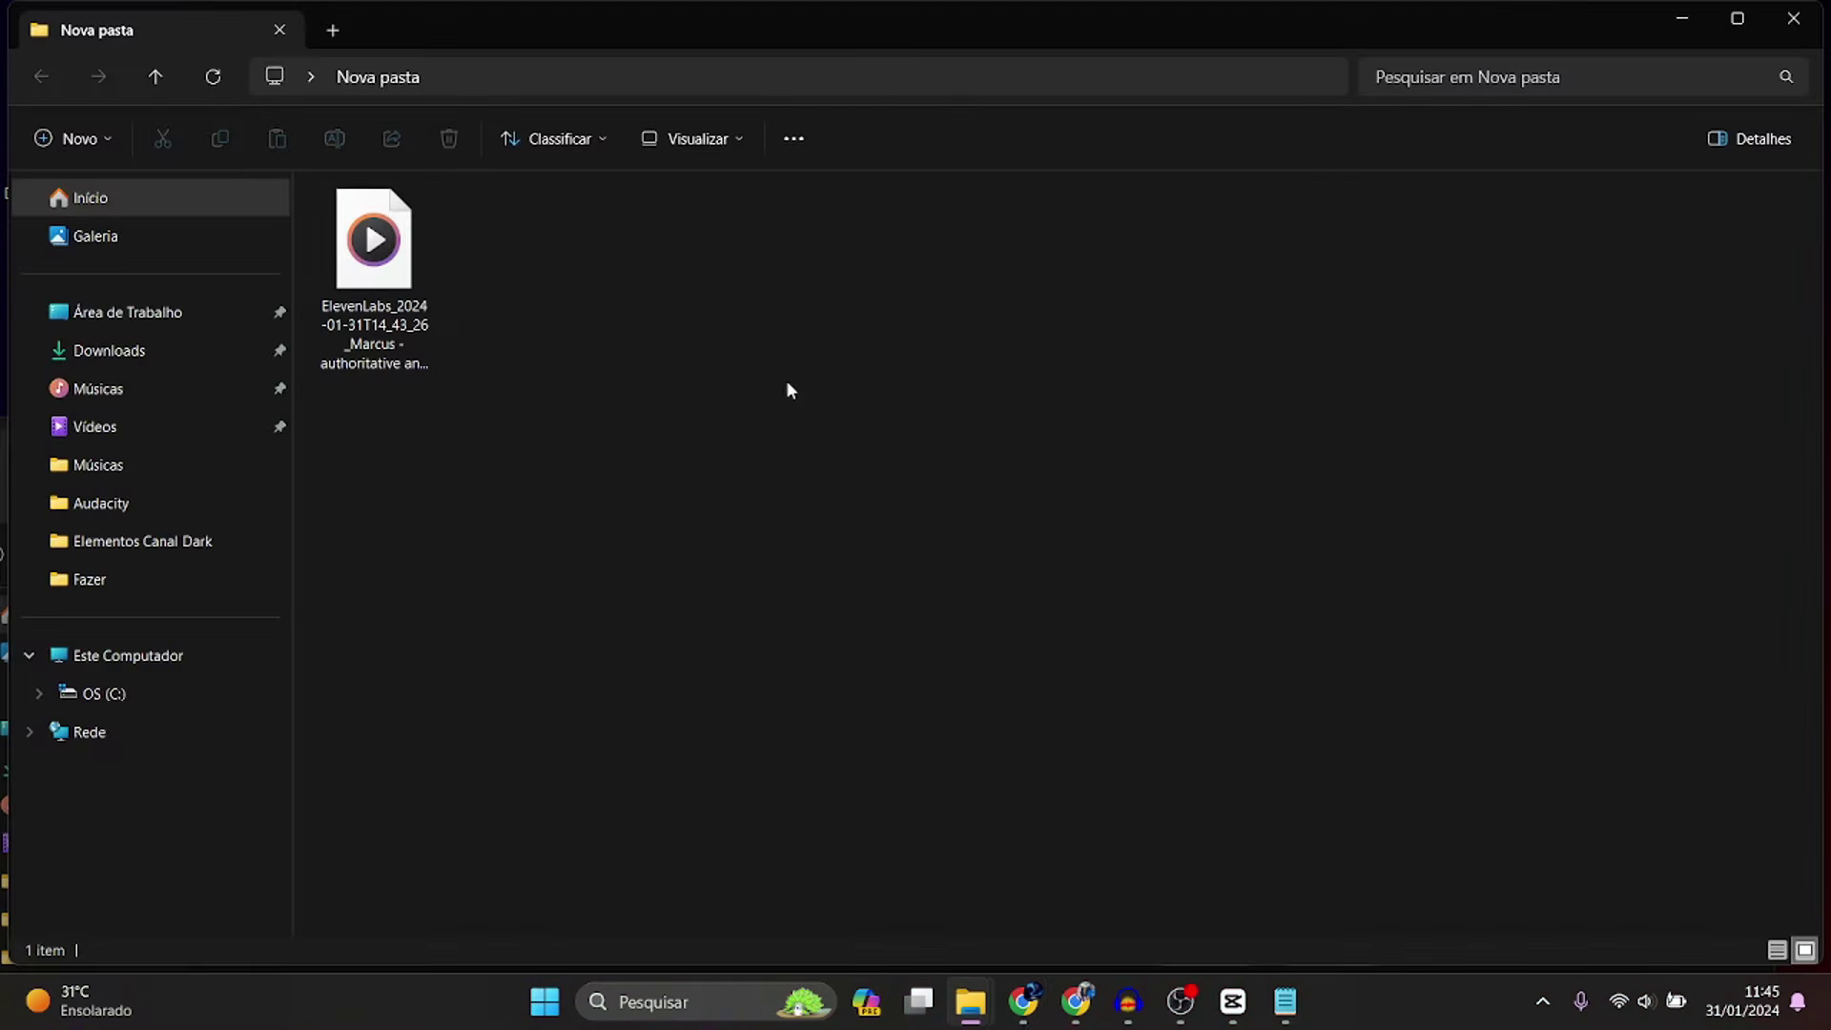
- Import the ElevenLabs narration from the Nova pasta folder into CapCut and place it at the start of the timeline
{"action": "left_click_drag", "start_coordinate": [374, 246], "coordinate": [467, 370]}
{"action": "left_click_drag", "start_coordinate": [201, 296], "coordinate": [189, 770]}
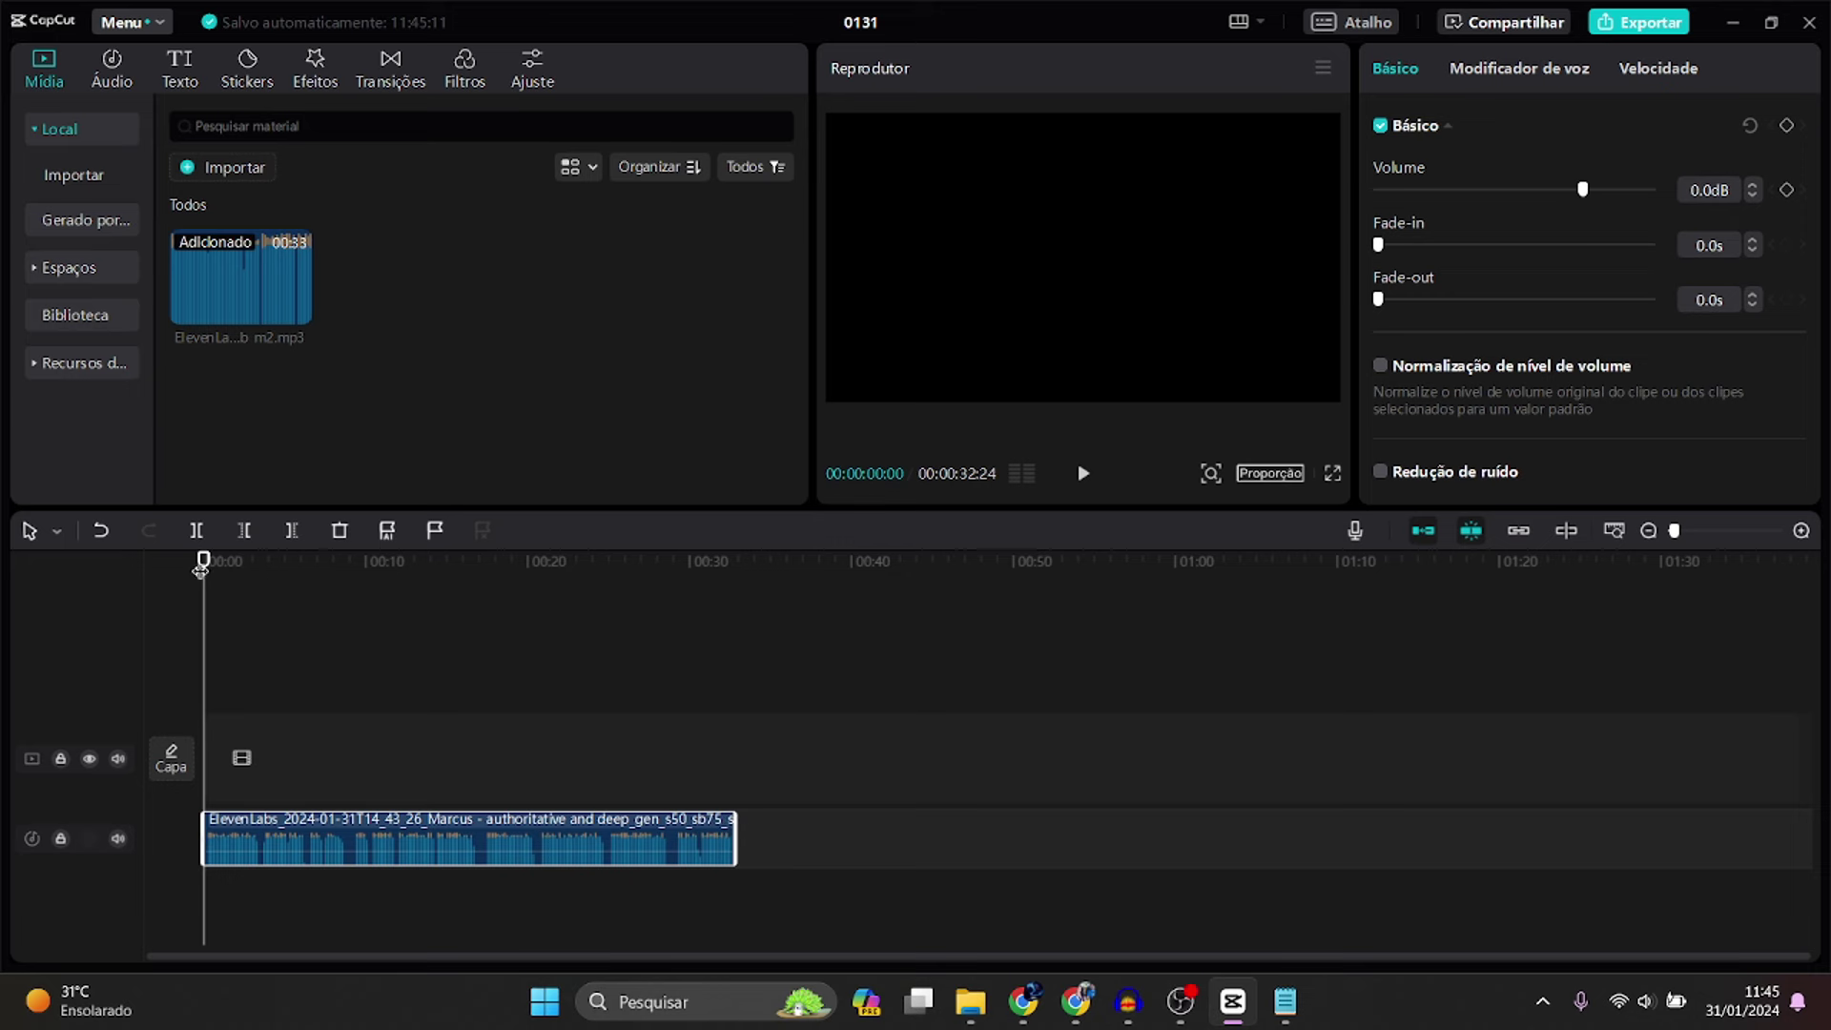
{"action": "left_click_drag", "start_coordinate": [202, 569], "coordinate": [69, 601]}
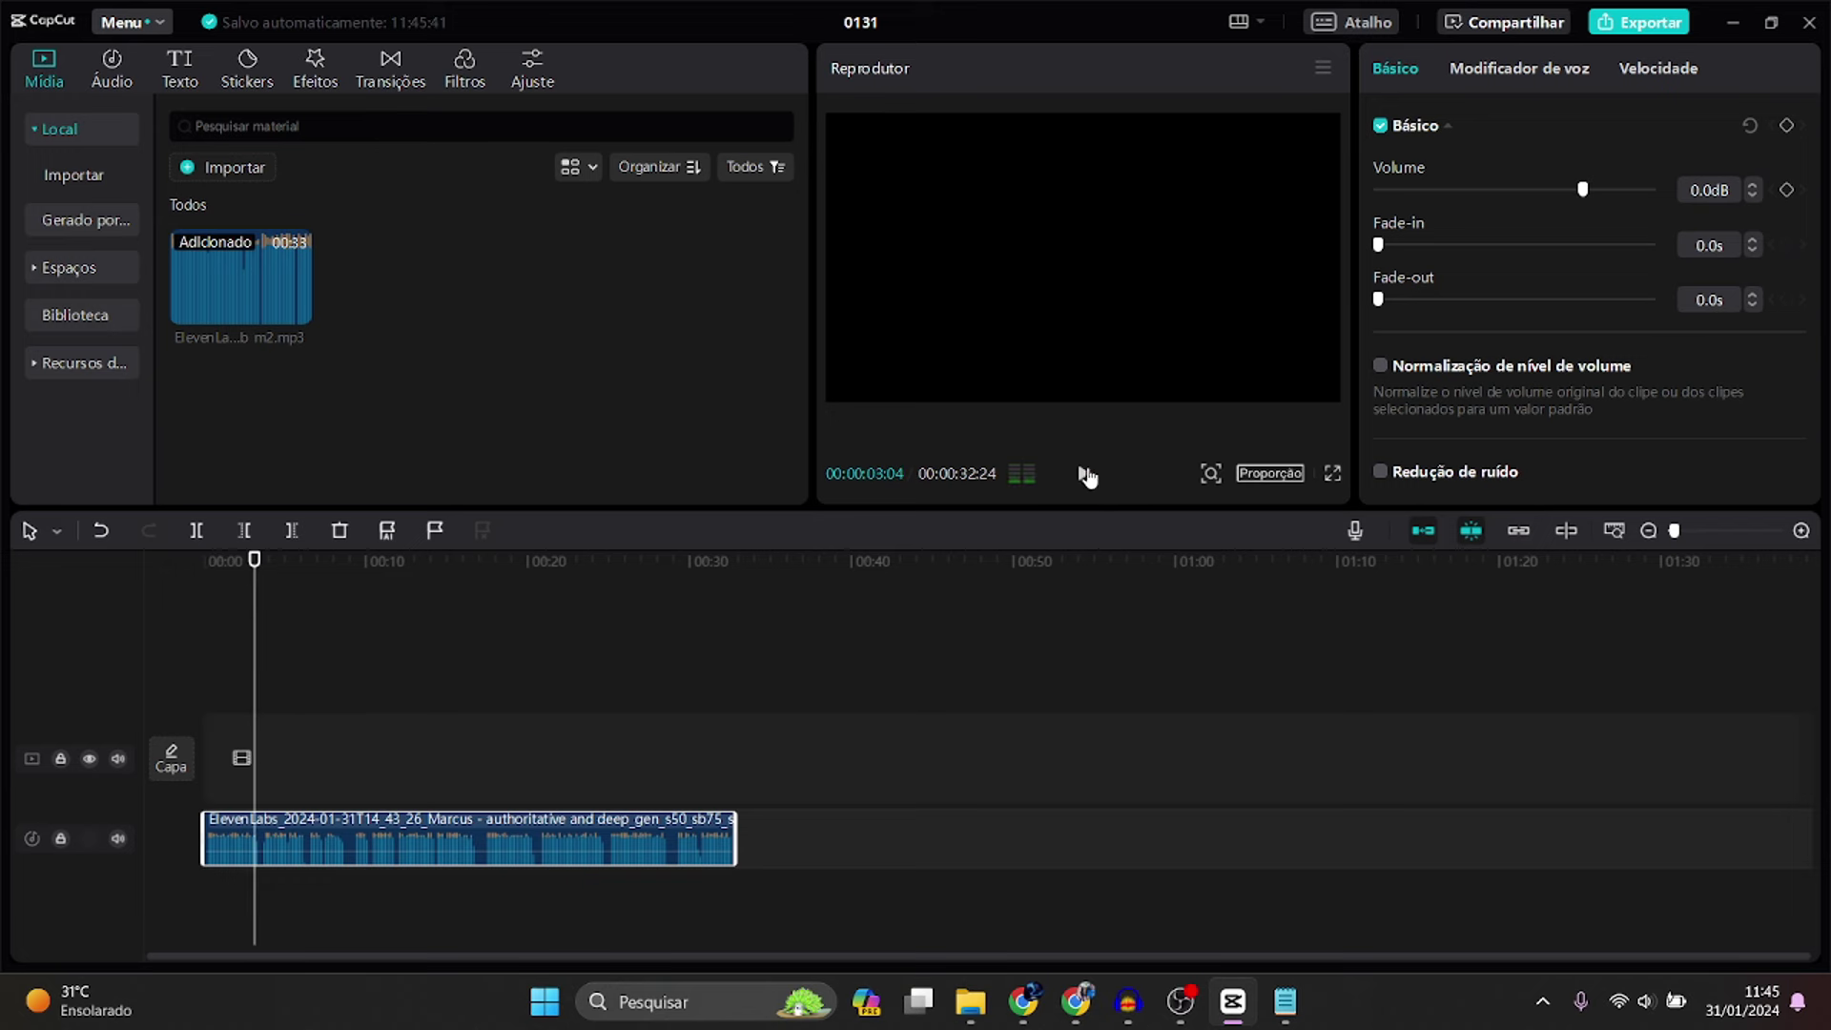
- Switch to the Chrome window with ChatGPT, open pixabay.com/pt/ in a new tab and browse its Música category
{"action": "mouse_move", "coordinate": [1076, 1001]}
{"action": "left_click", "coordinate": [1055, 915]}
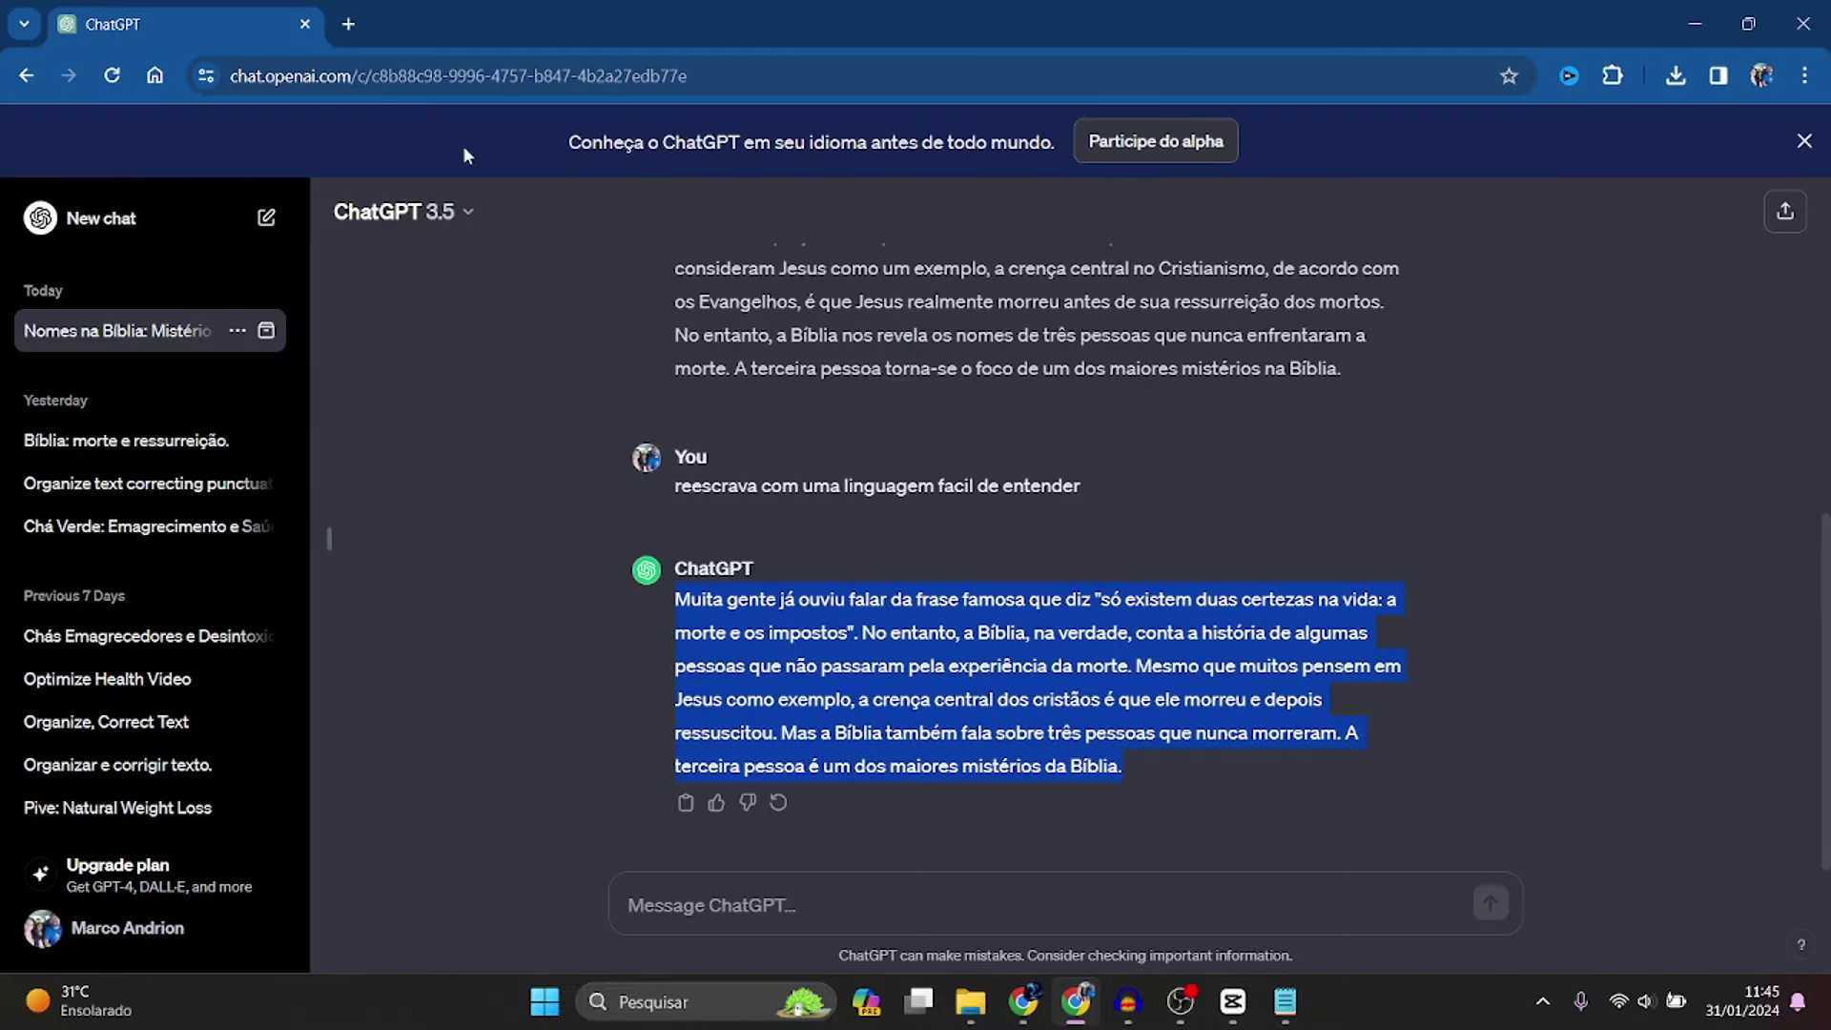
{"action": "left_click", "coordinate": [352, 23]}
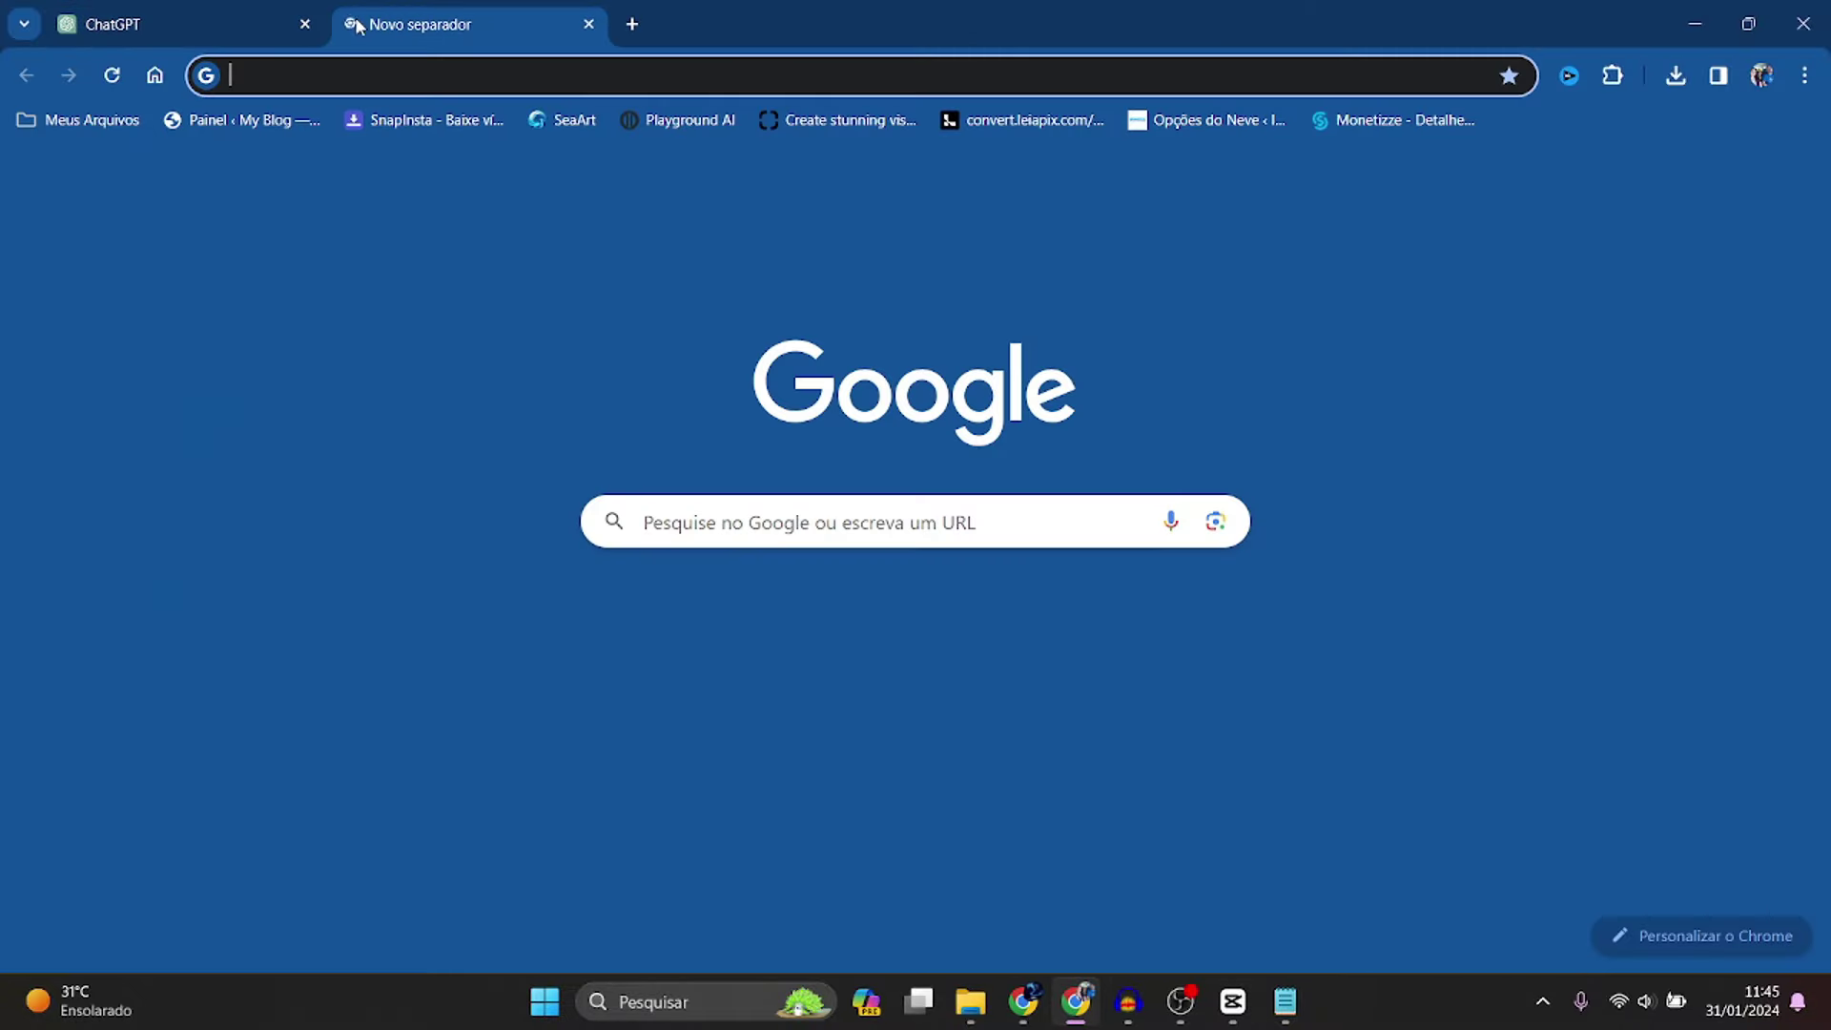
{"action": "type", "text": "pixabay.com/pt/"}
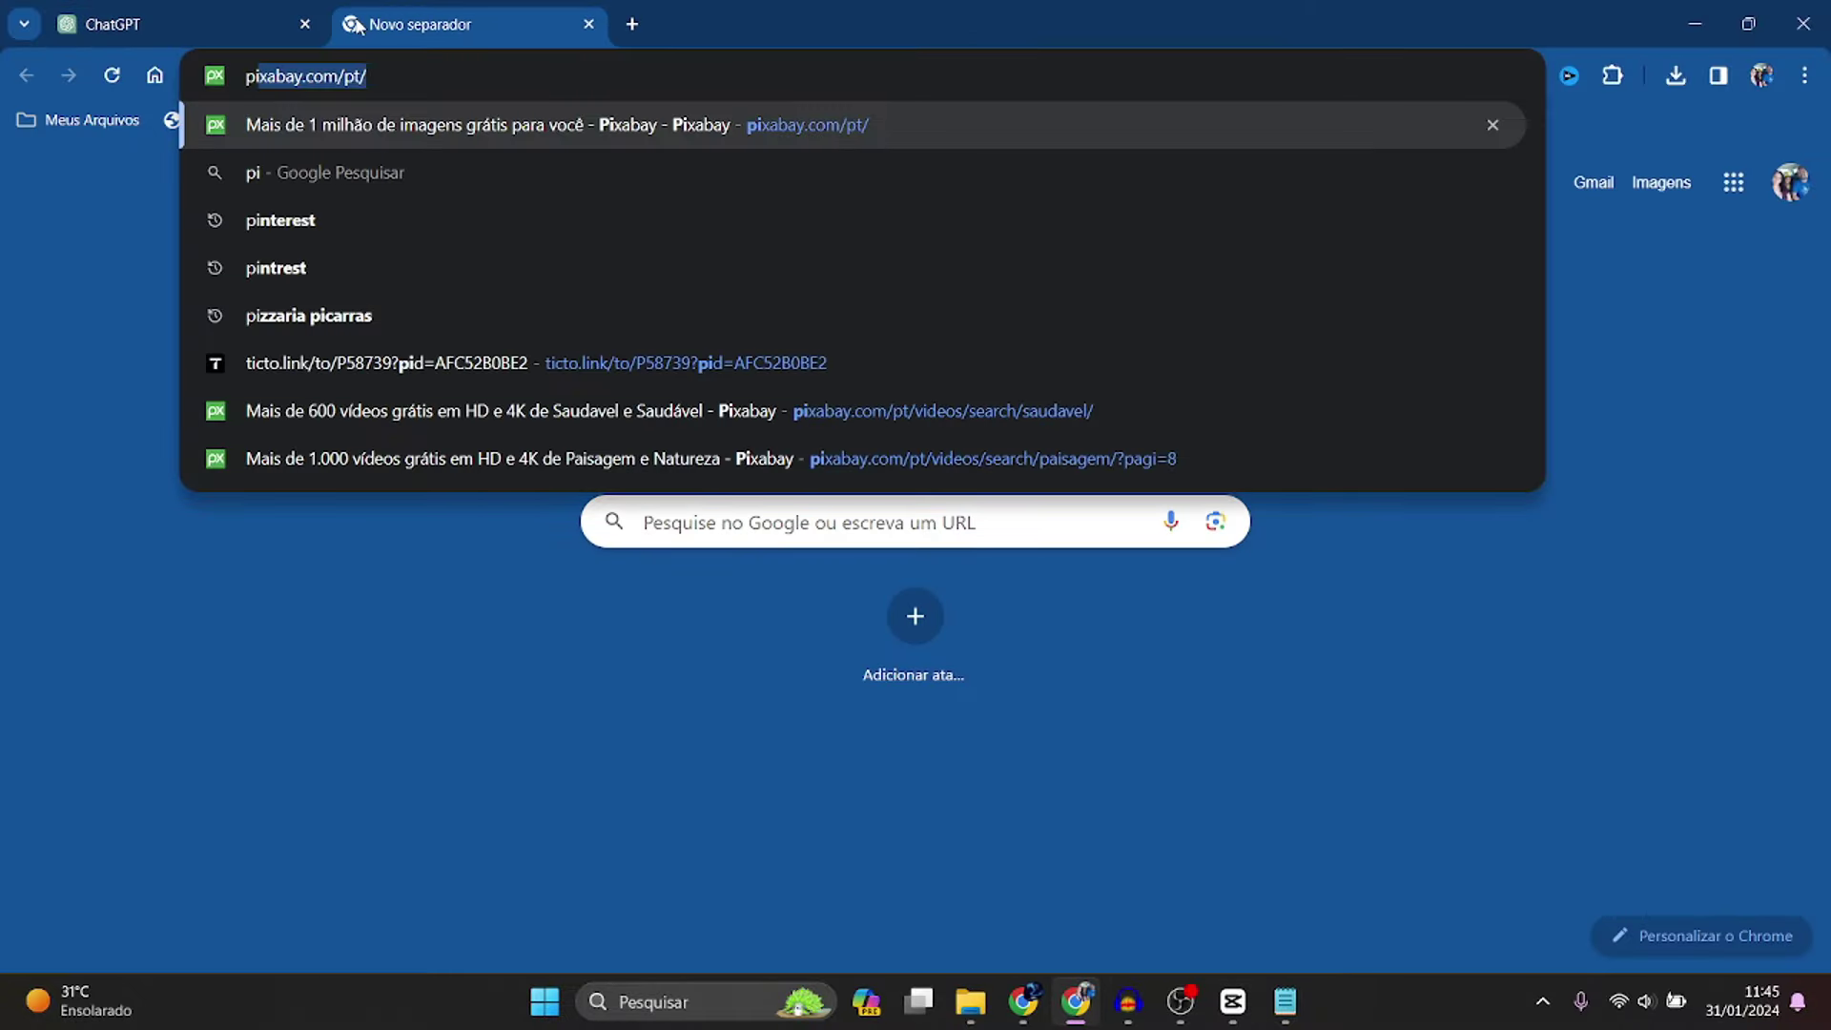
{"action": "key", "text": "Return"}
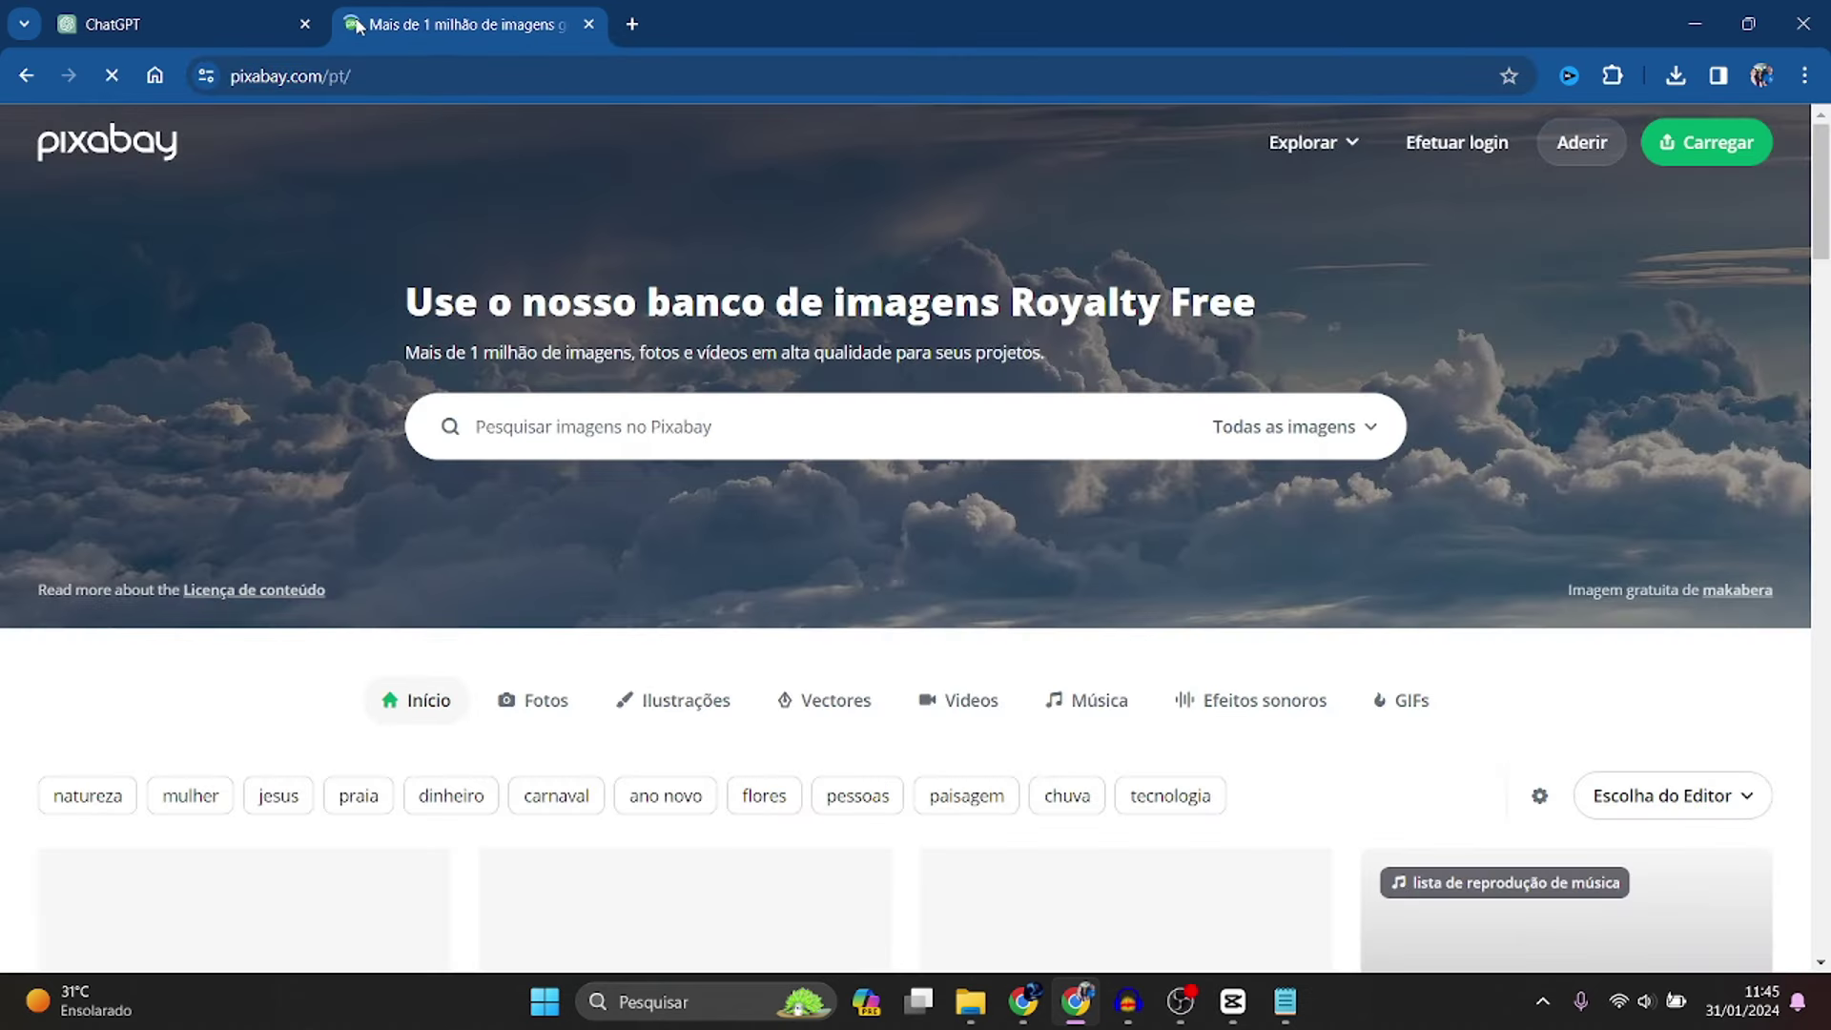
{"action": "left_click", "coordinate": [1292, 428]}
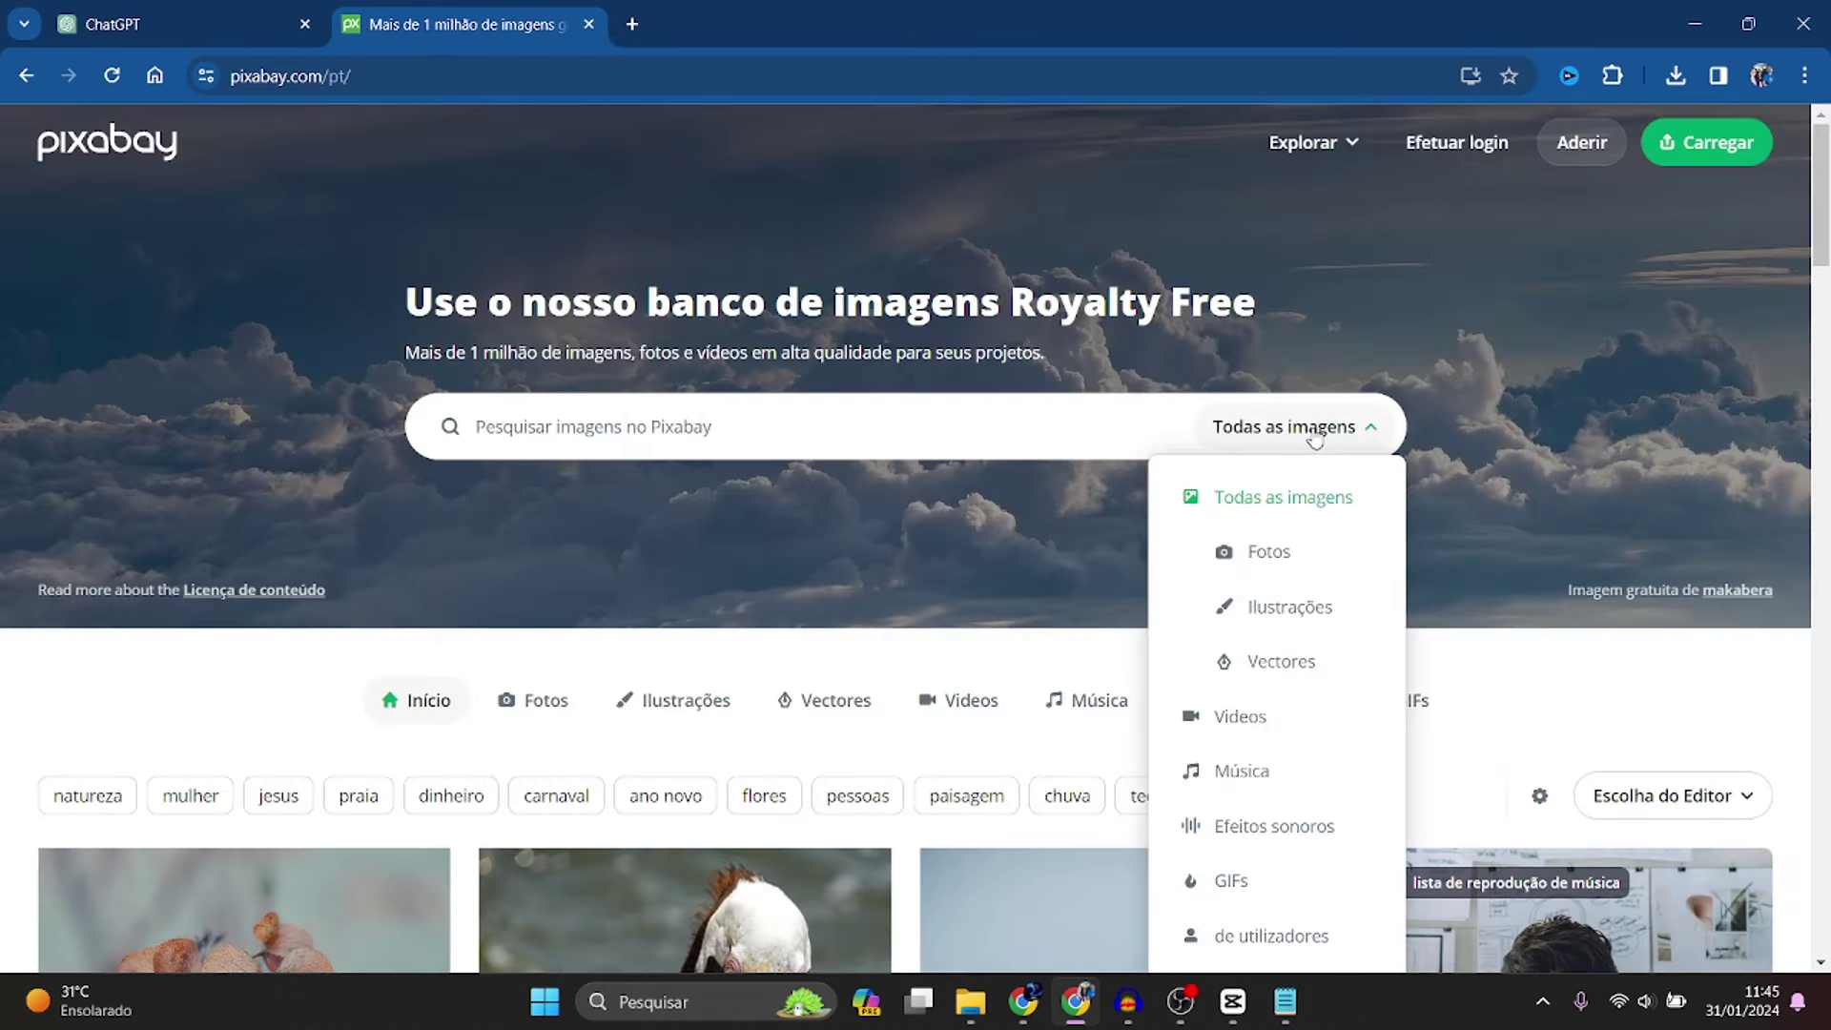
{"action": "left_click", "coordinate": [1253, 776]}
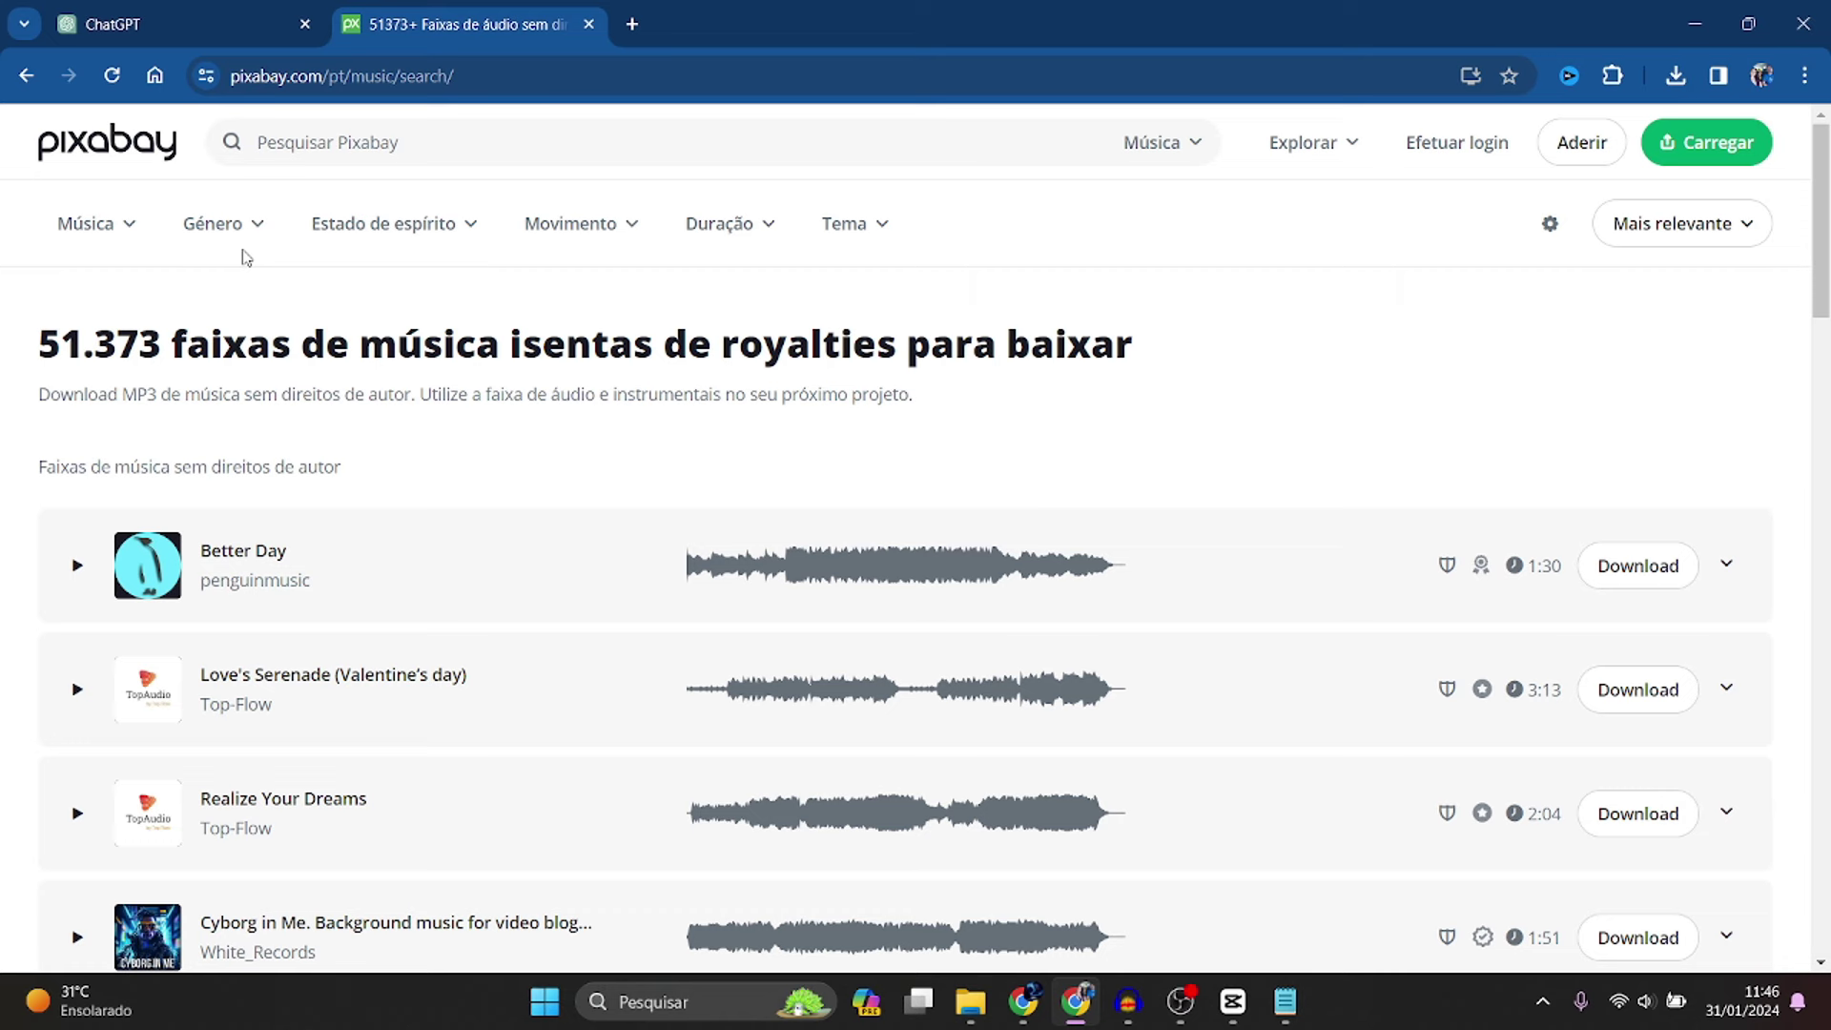
- Preview the track Better Day, then filter the music list by the Suspense mood
{"action": "left_click", "coordinate": [77, 566]}
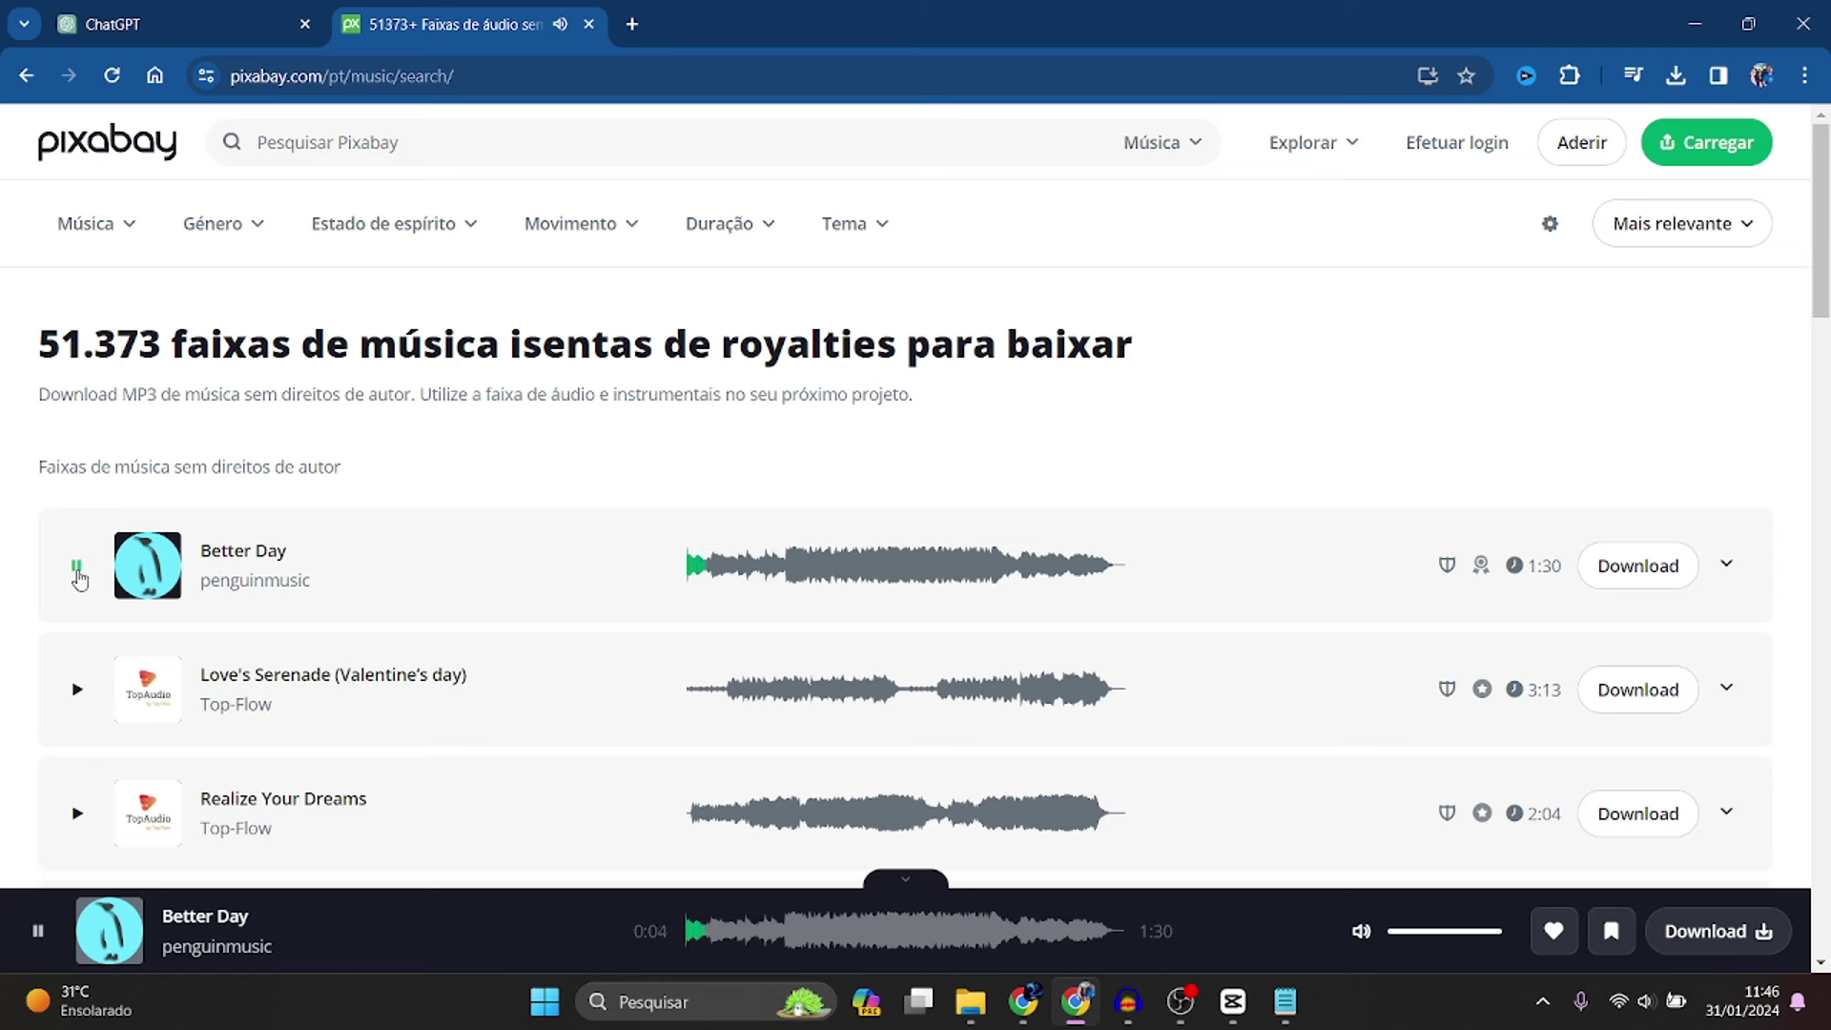
{"action": "left_click", "coordinate": [78, 573]}
{"action": "left_click", "coordinate": [453, 225]}
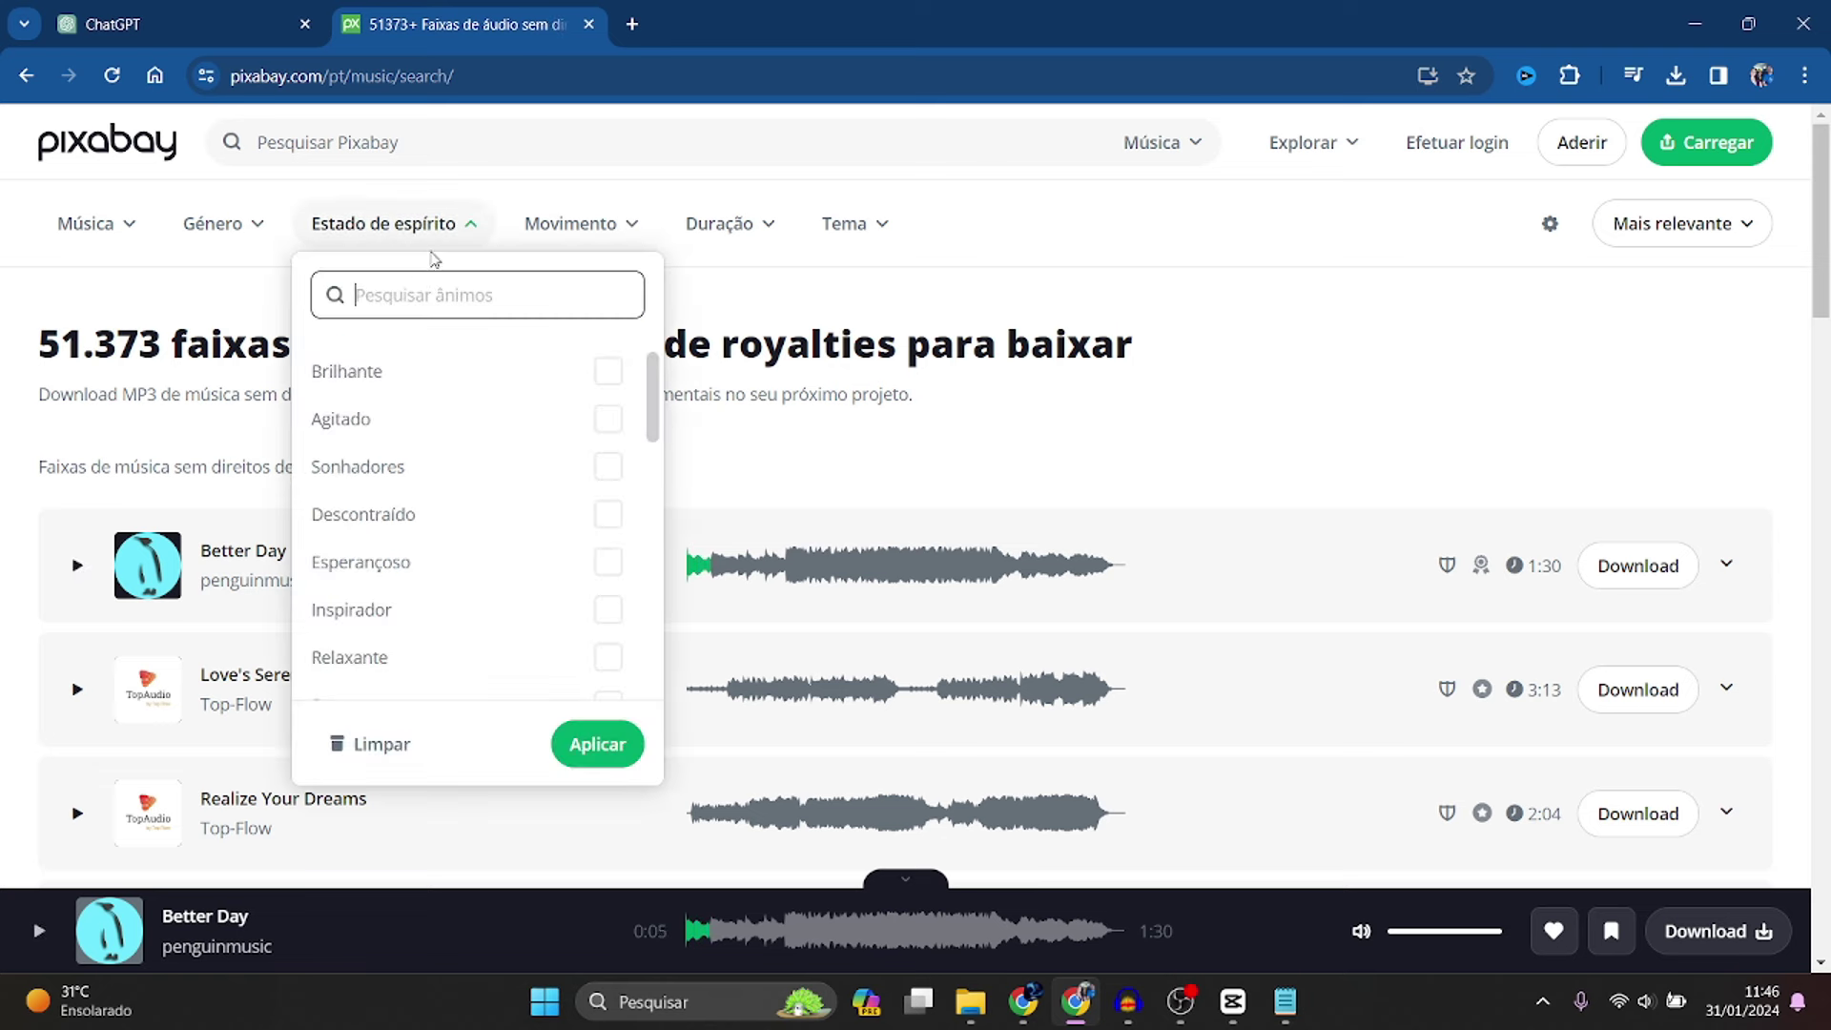
{"action": "scroll", "coordinate": [463, 384], "scroll_direction": "down", "scroll_amount": 1}
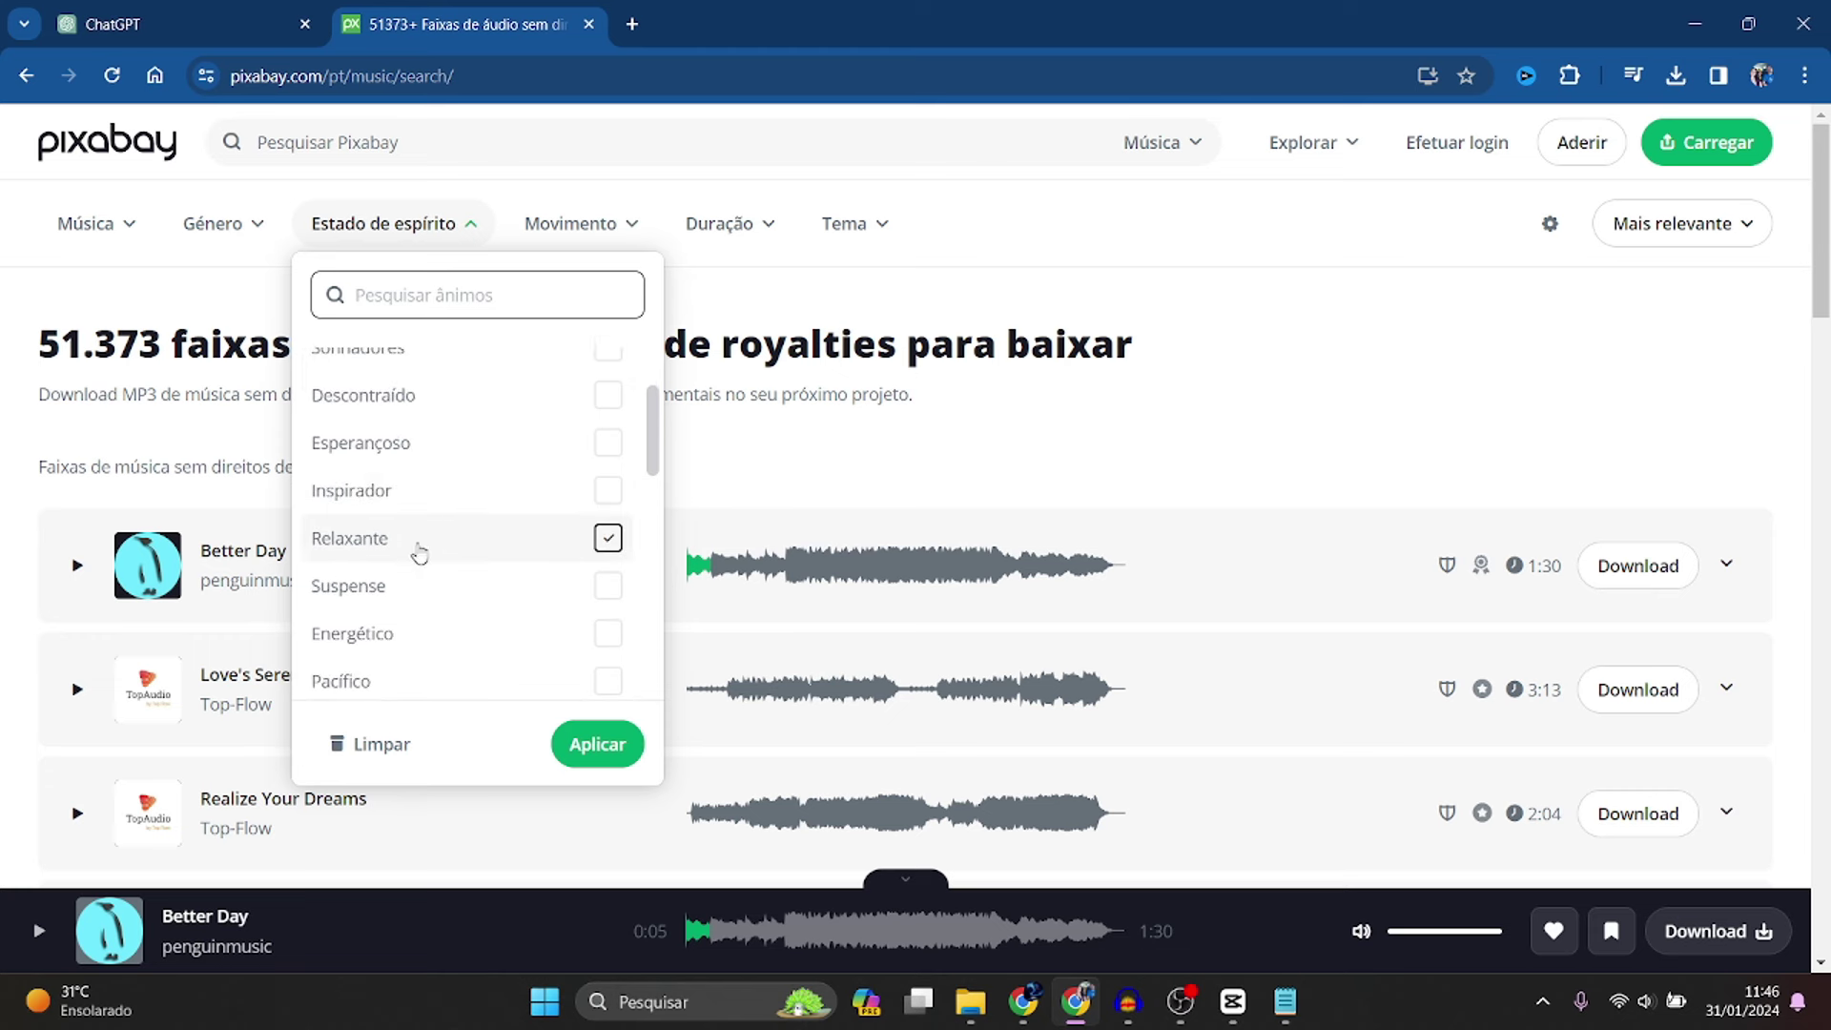
{"action": "left_click", "coordinate": [608, 591]}
{"action": "left_click", "coordinate": [611, 746]}
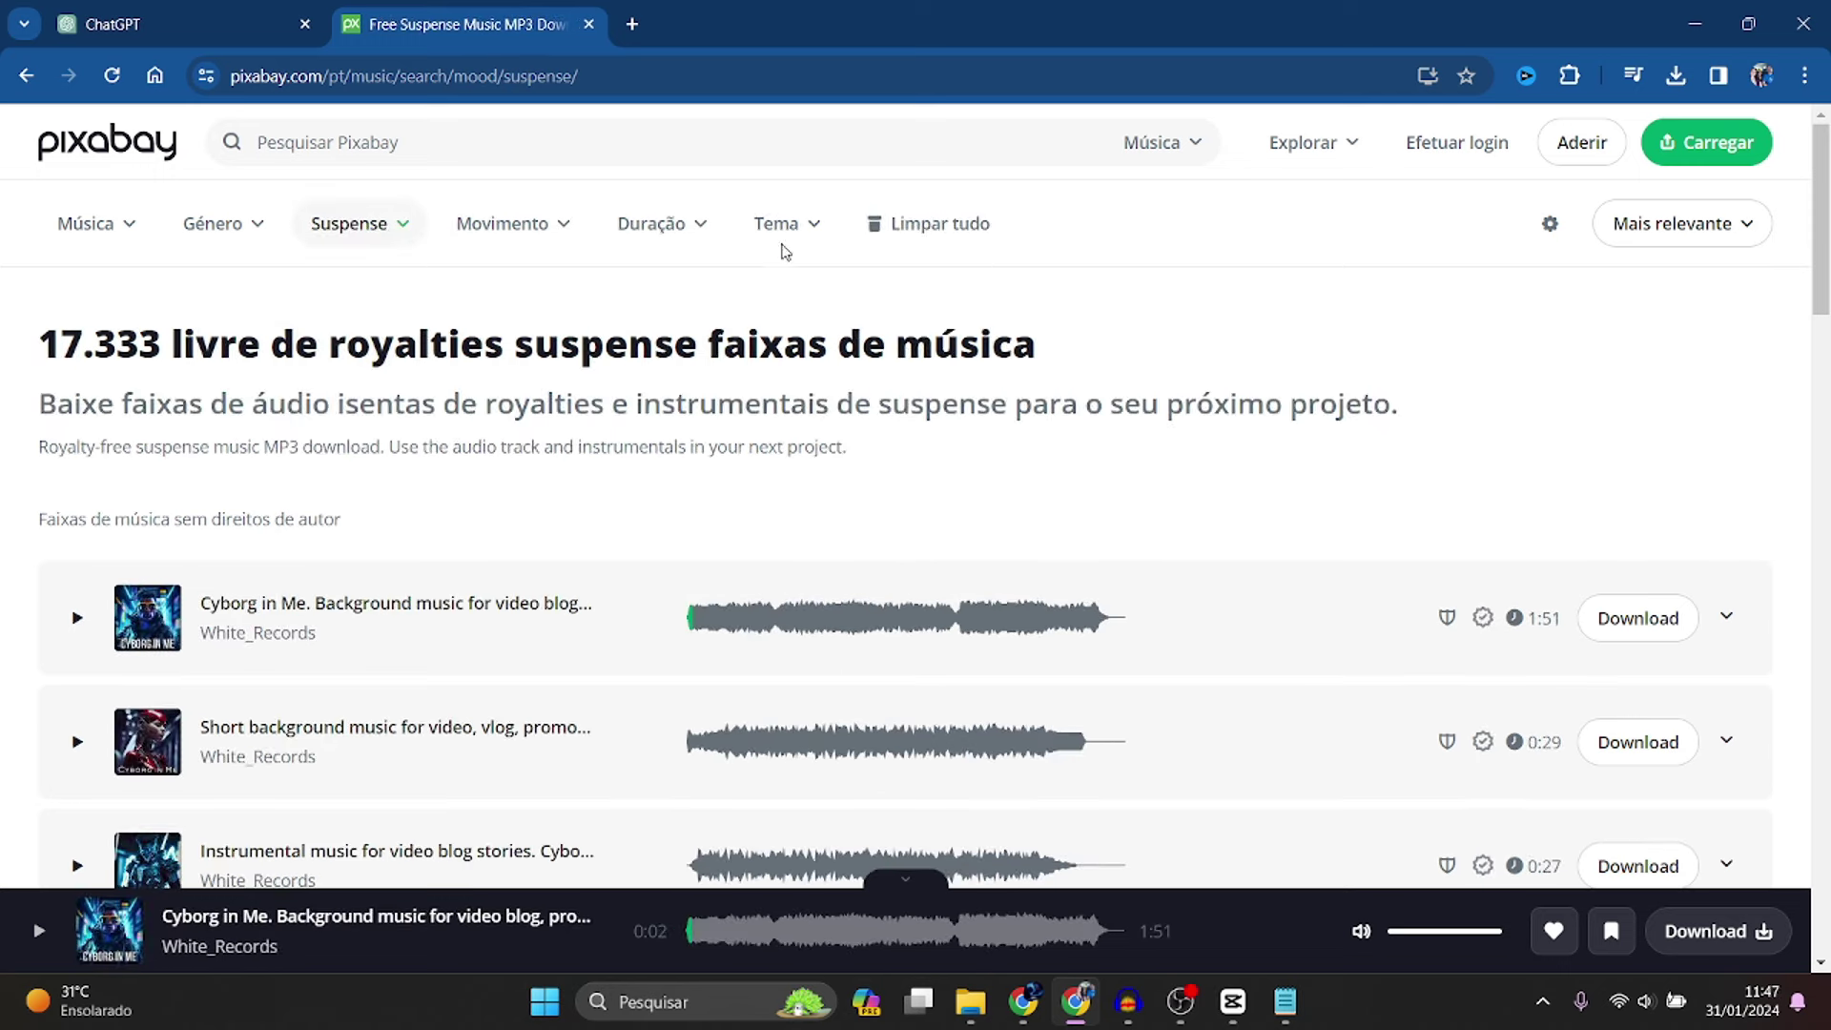
- Remove the Suspense mood filter and filter the tracks by the theme Música Cinematográfica
{"action": "left_click", "coordinate": [372, 224]}
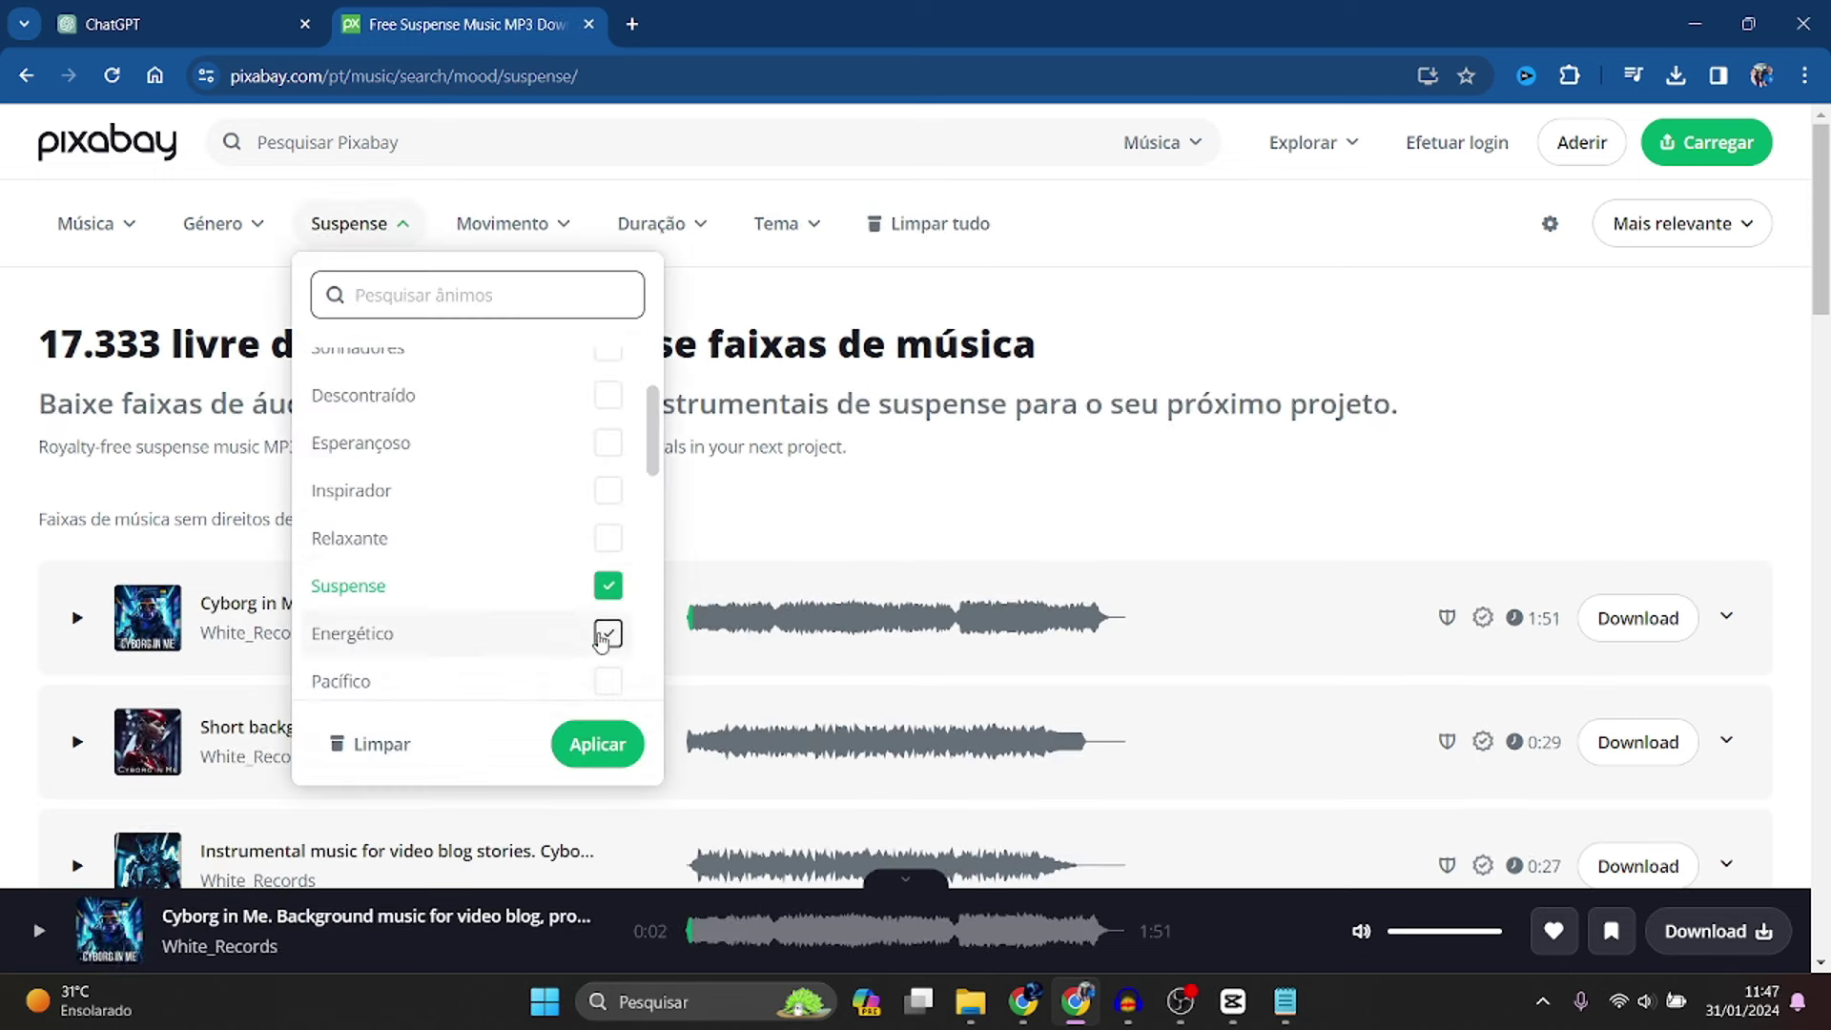
{"action": "left_click", "coordinate": [609, 588]}
{"action": "left_click", "coordinate": [800, 238]}
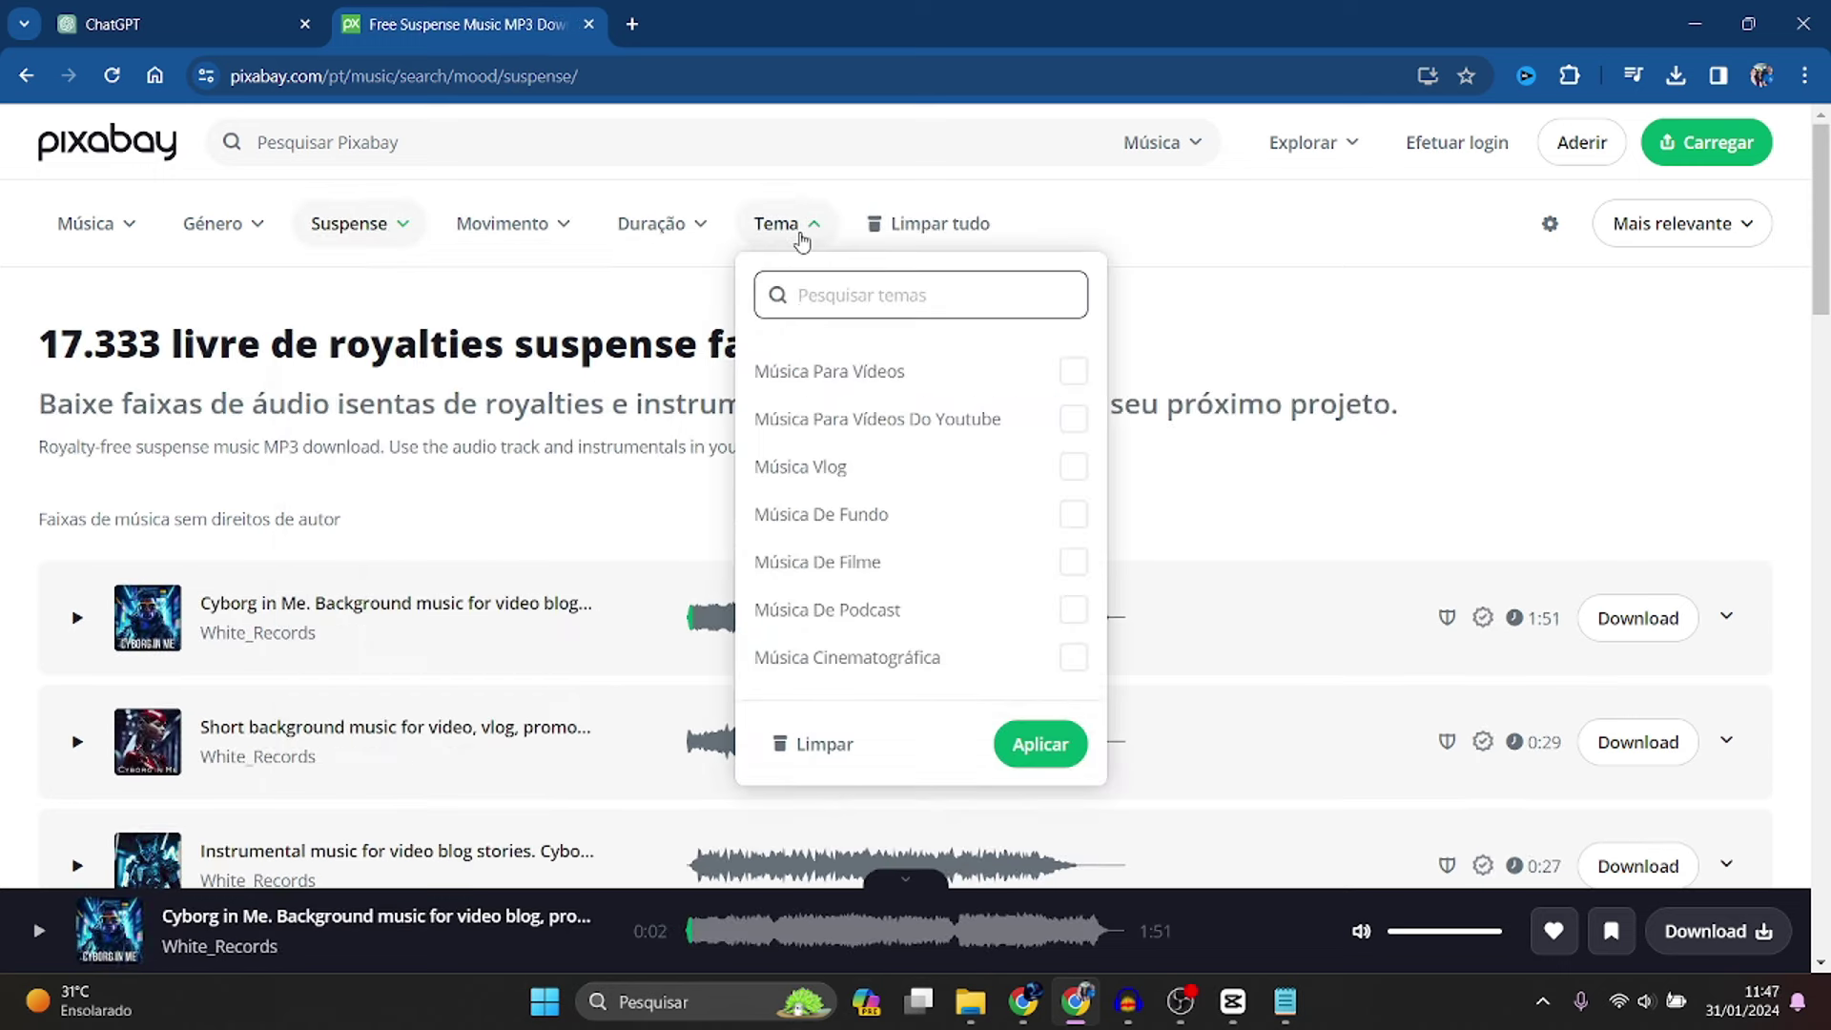
{"action": "left_click", "coordinate": [840, 662]}
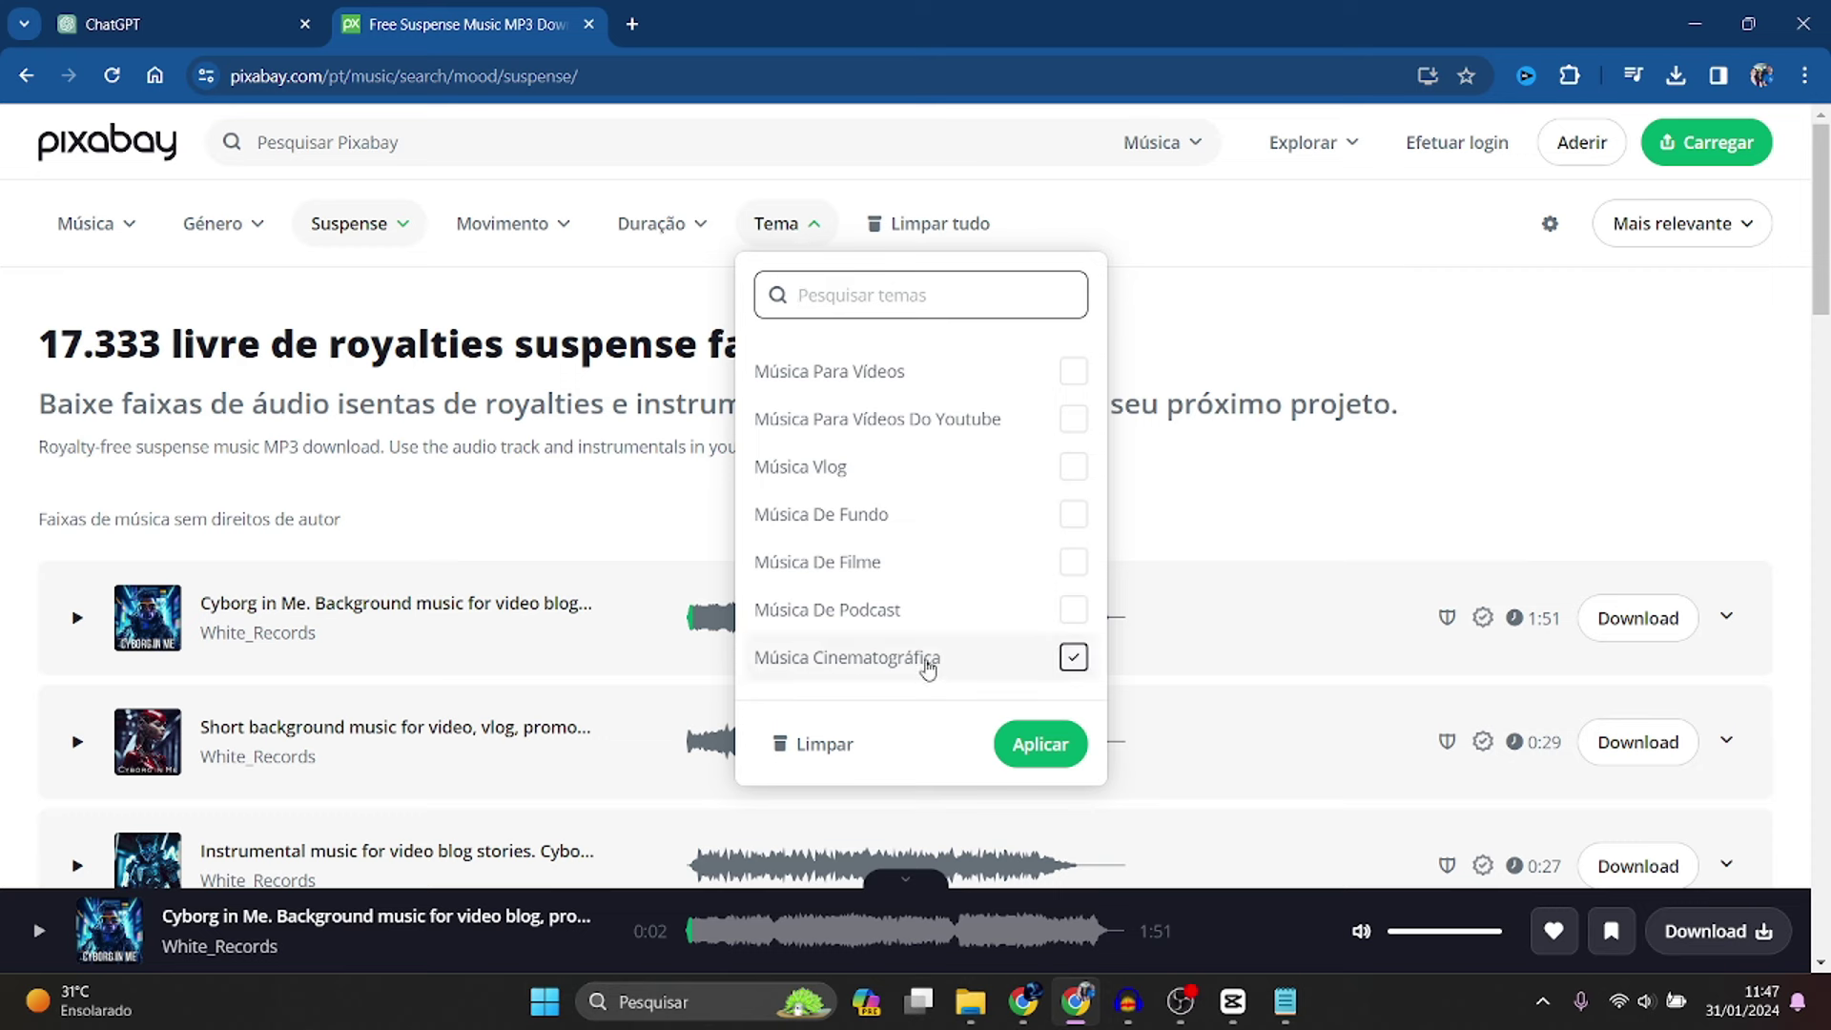
{"action": "left_click", "coordinate": [1039, 744]}
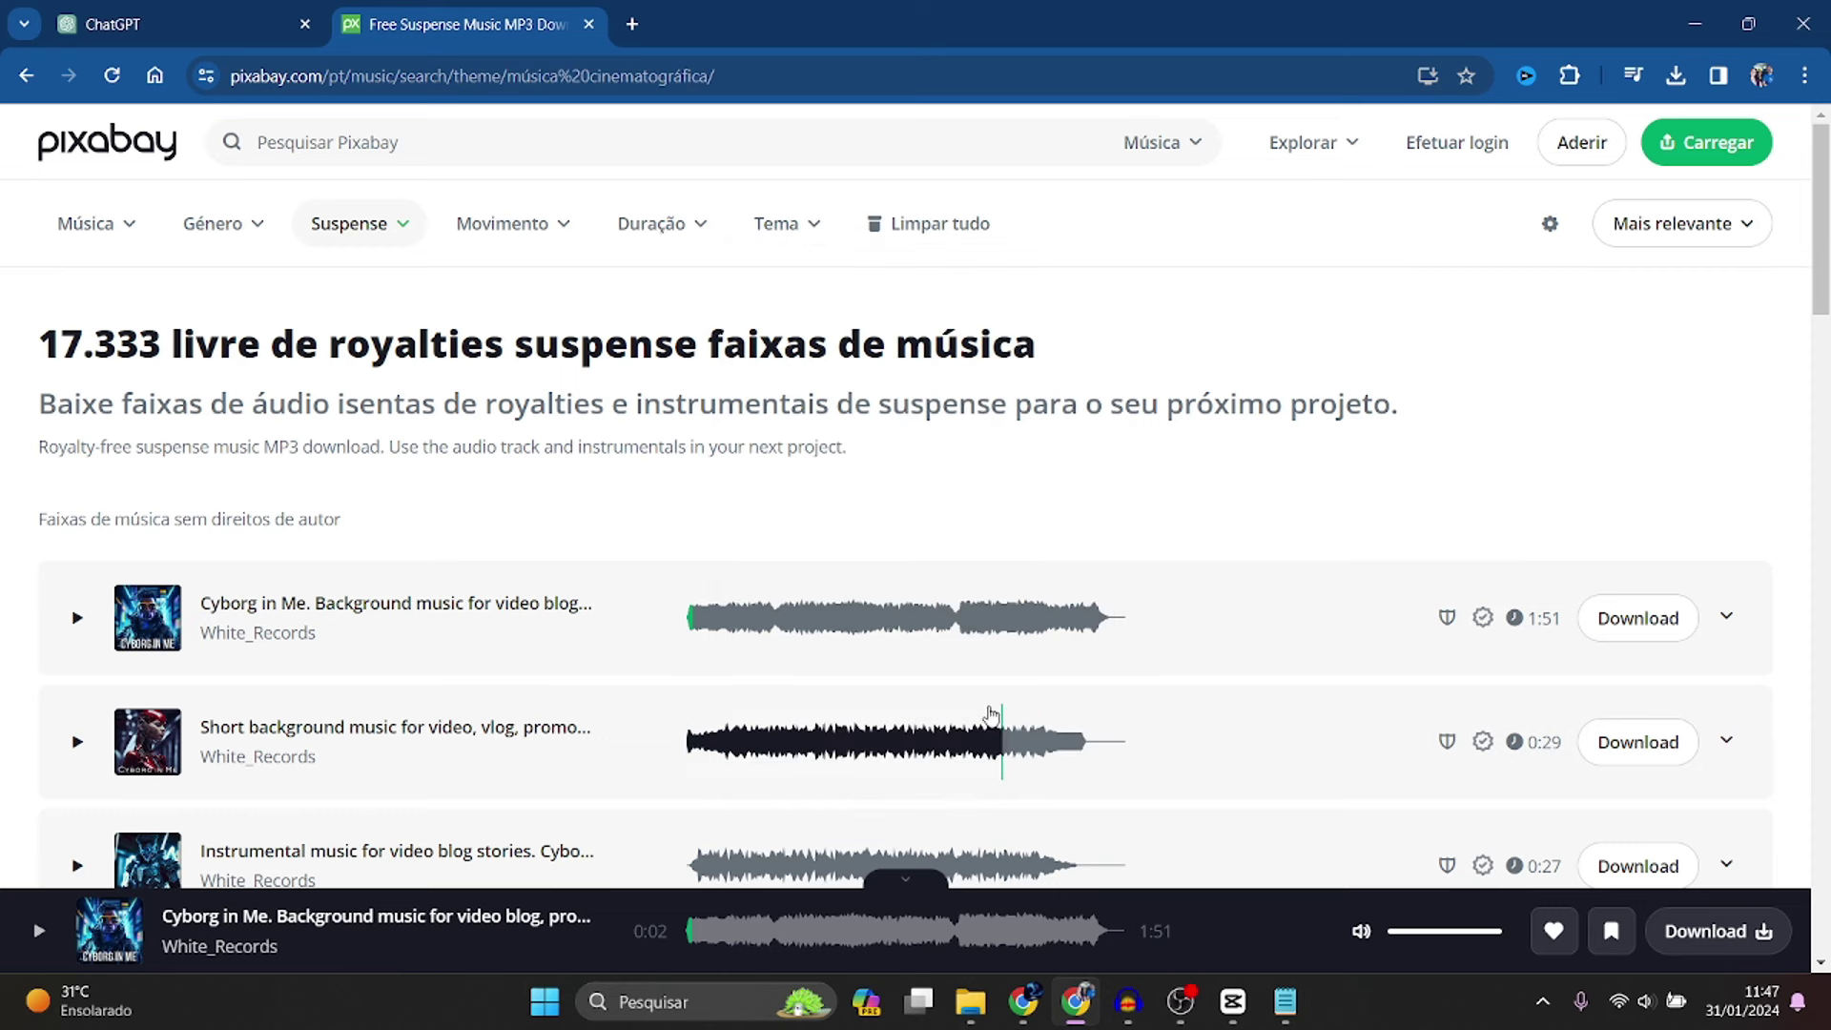
- Preview the track Love's Serenade (Valentine's day) by Top-Flow and download it
{"action": "left_click", "coordinate": [76, 618]}
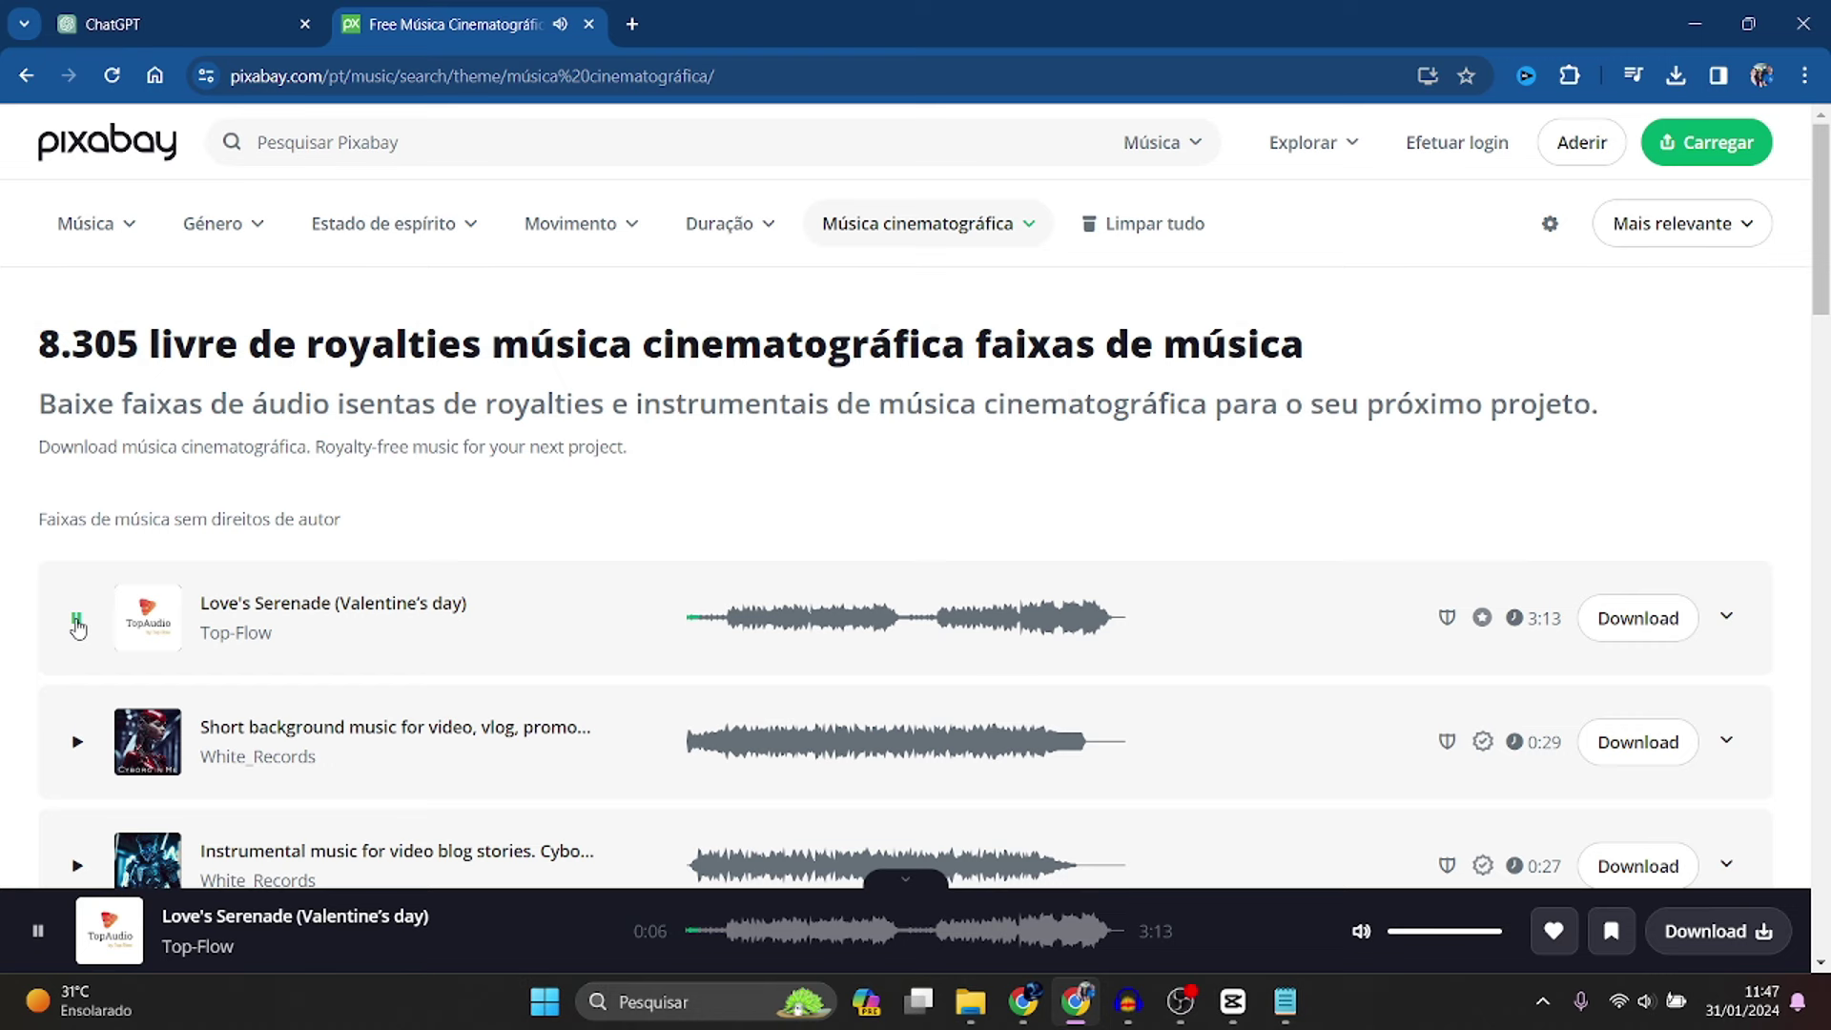
{"action": "left_click", "coordinate": [78, 620]}
{"action": "left_click", "coordinate": [1644, 630]}
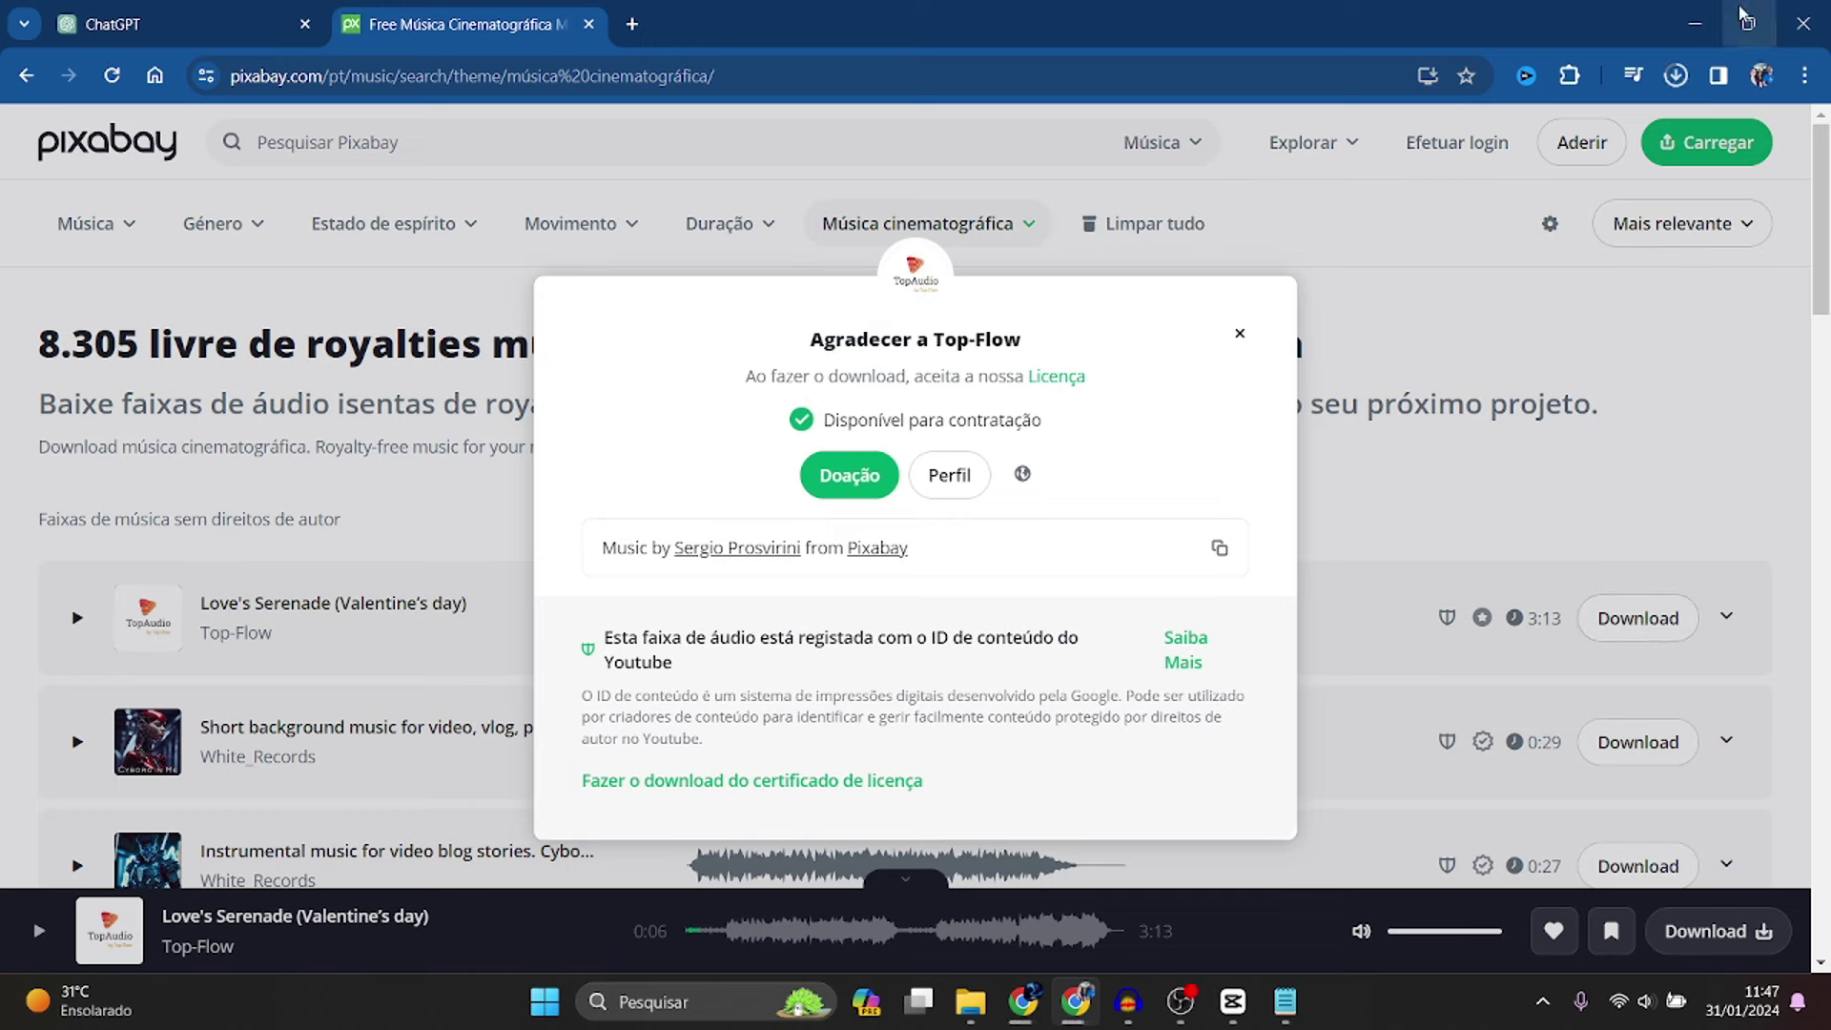
- Switch to CapCut, import inspiring-cinematic-ambient-116199.mp3 and place it under the narration at the start of the timeline
{"action": "left_click", "coordinate": [1694, 23]}
{"action": "left_click_drag", "start_coordinate": [500, 248], "coordinate": [572, 335]}
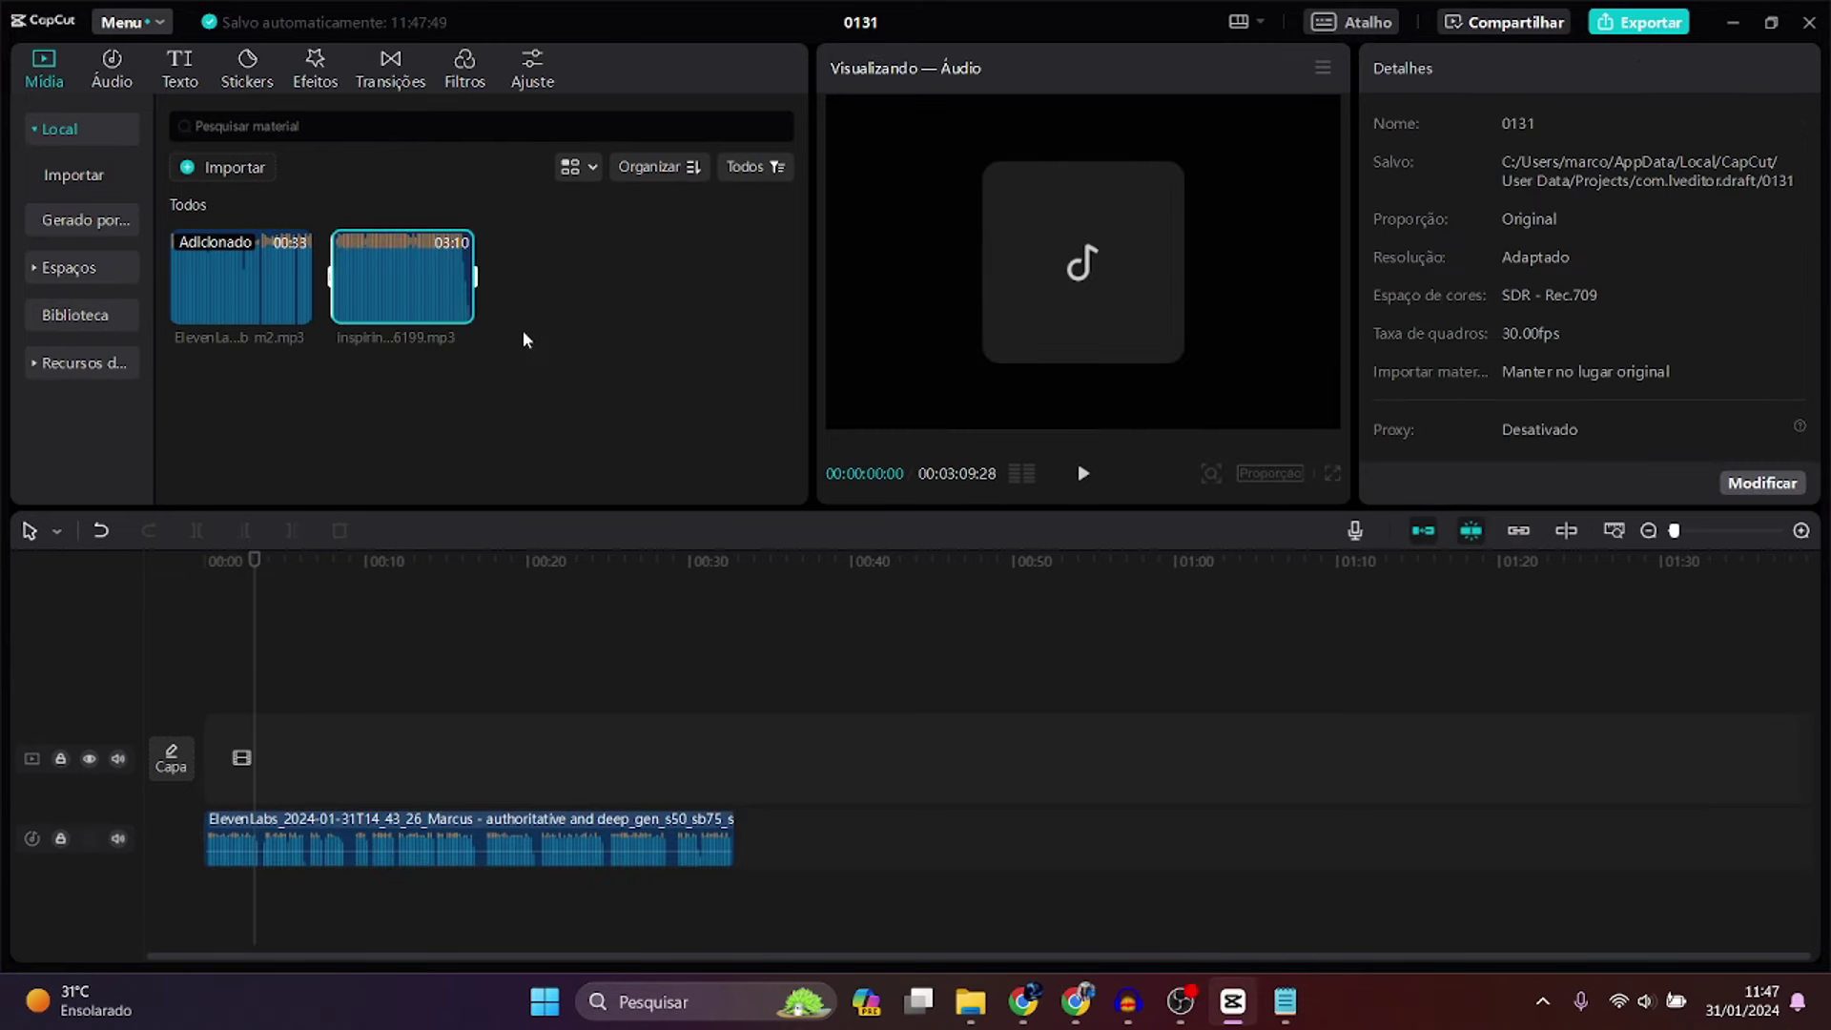
{"action": "left_click_drag", "start_coordinate": [386, 291], "coordinate": [213, 891]}
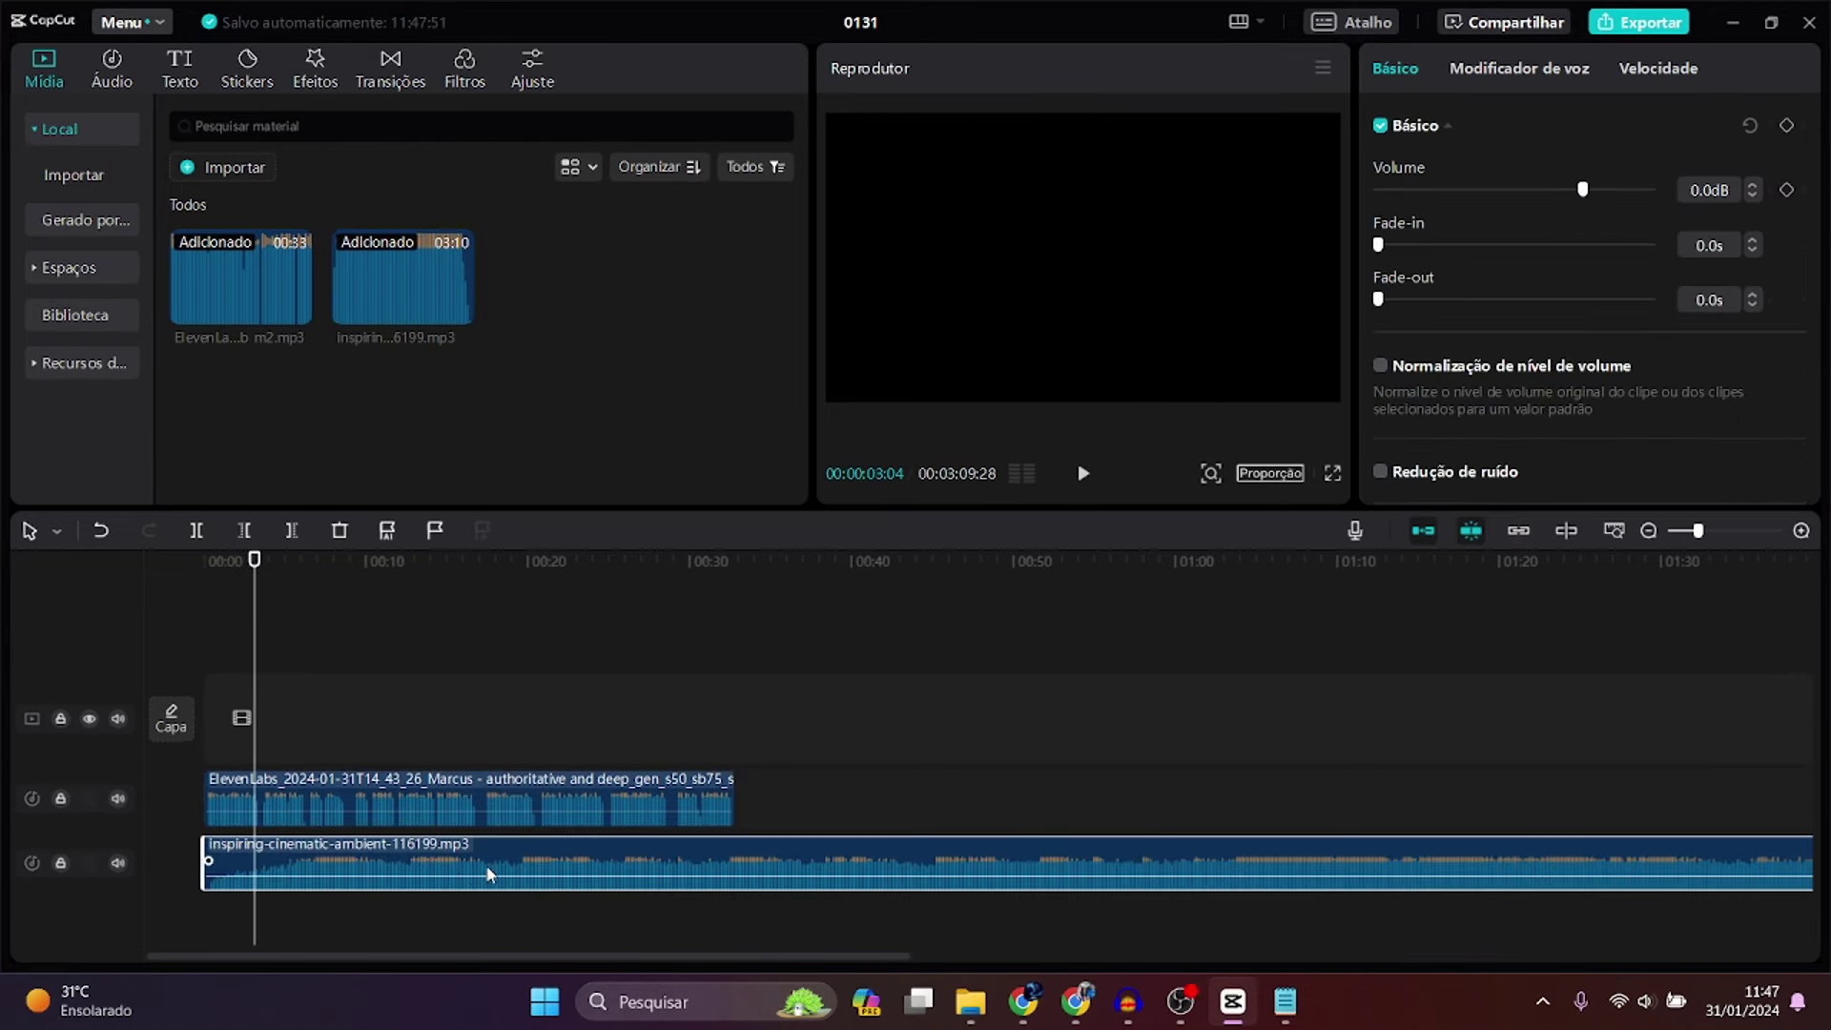
- Cut the quiet opening of the background music up to 00:00:00:09 and set its volume to -15.8 dB
{"action": "left_click", "coordinate": [1734, 531]}
{"action": "left_click_drag", "start_coordinate": [206, 572], "coordinate": [298, 597]}
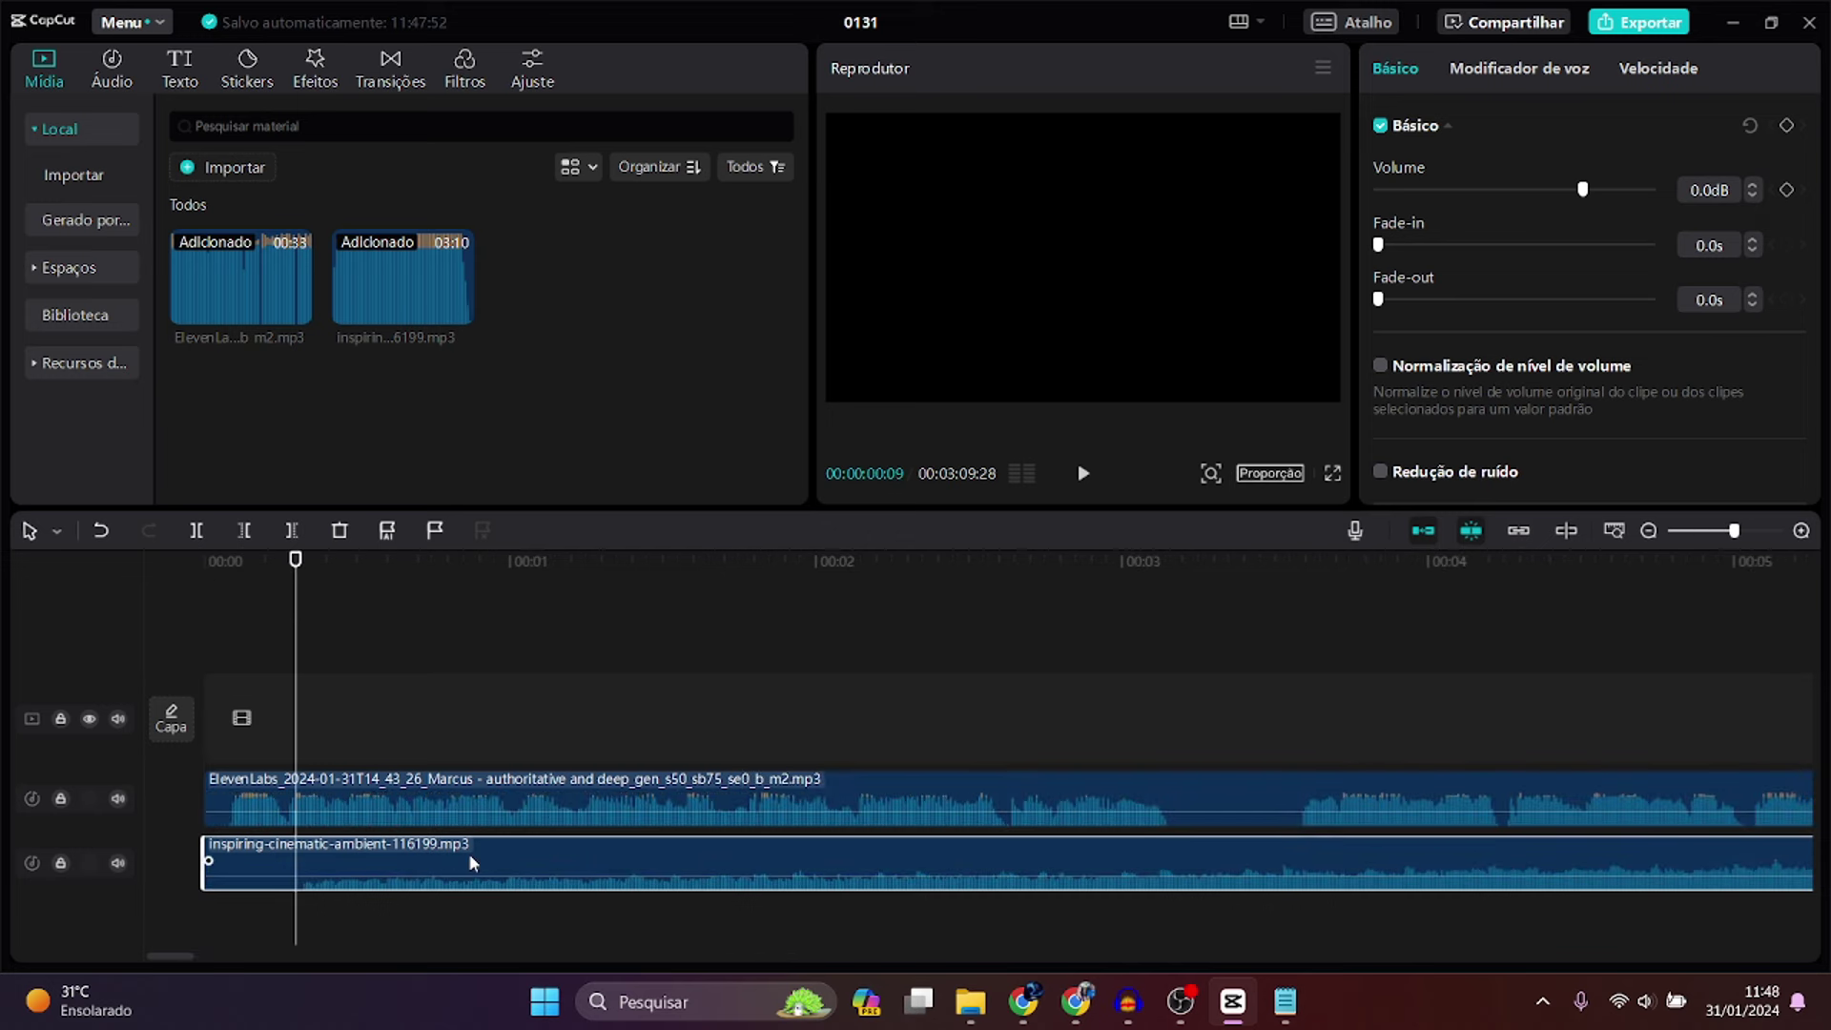
{"action": "left_click", "coordinate": [245, 534]}
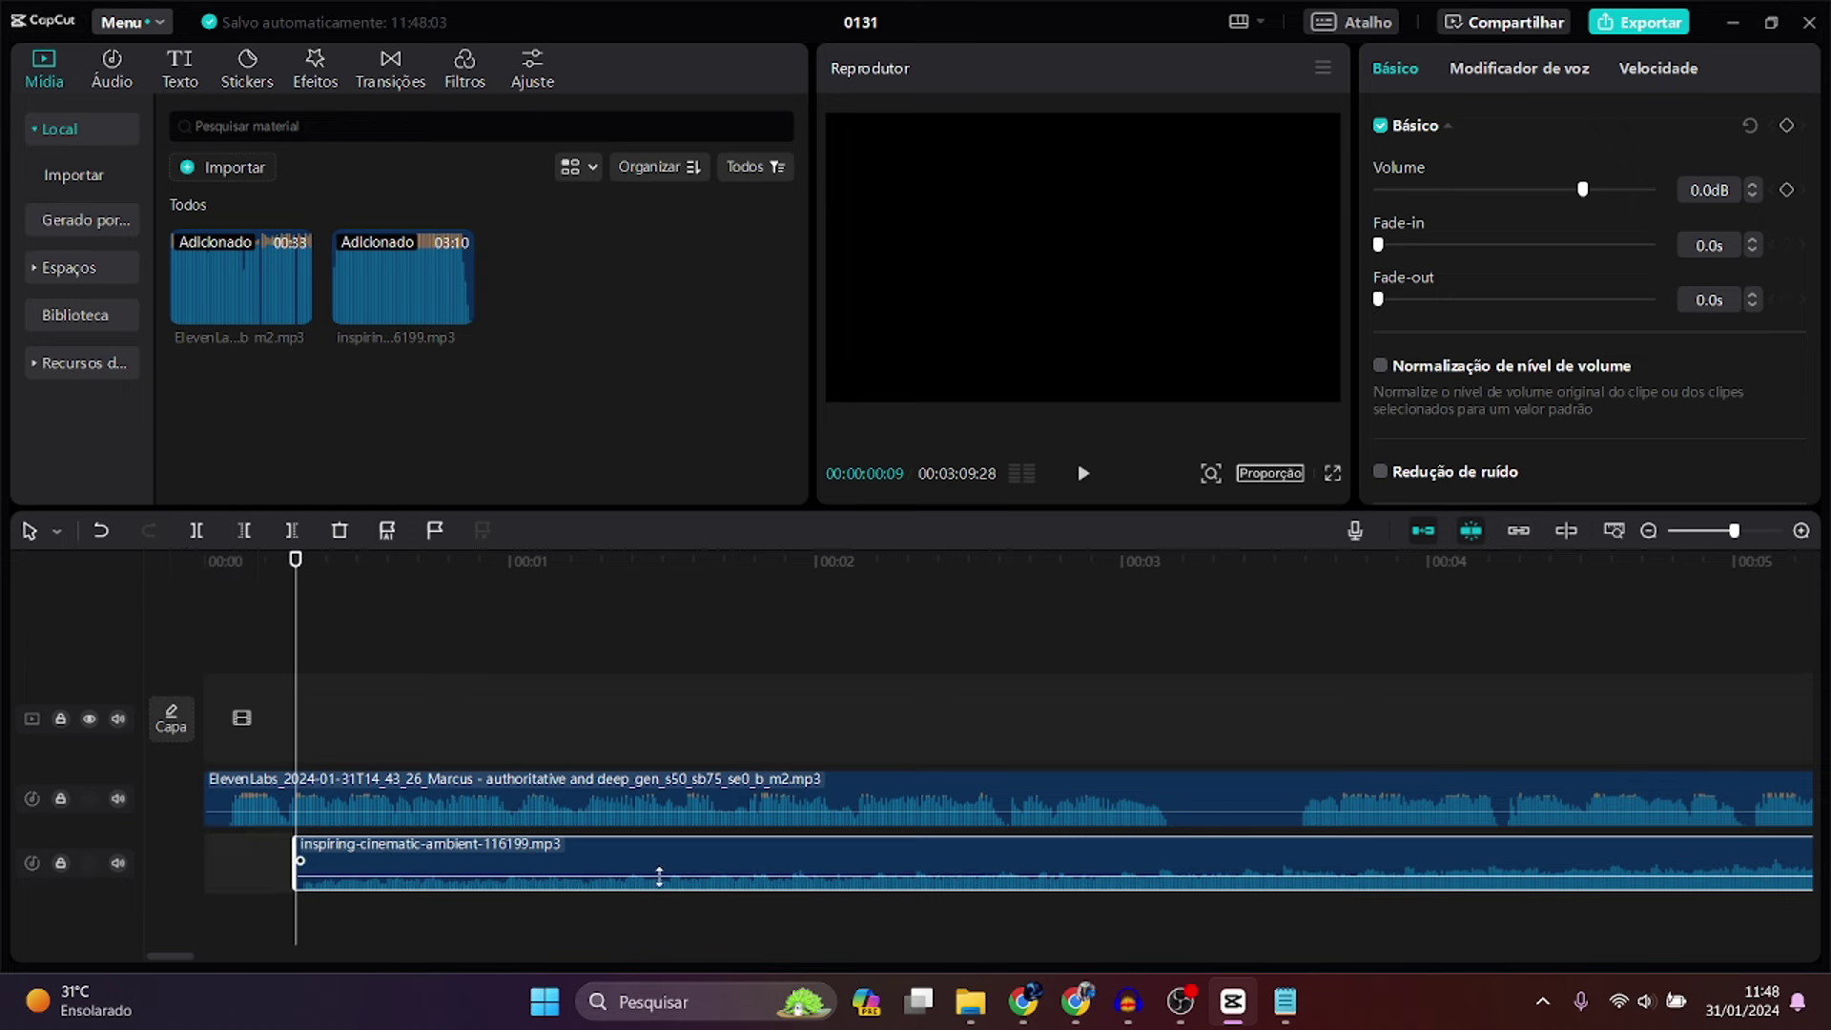
{"action": "left_click_drag", "start_coordinate": [1543, 192], "coordinate": [1528, 189]}
- Align the music clip with the start of the timeline and trim its end to the narration's end at 00:00:32:24
{"action": "left_click_drag", "start_coordinate": [1717, 536], "coordinate": [1696, 532]}
{"action": "left_click_drag", "start_coordinate": [202, 571], "coordinate": [569, 570]}
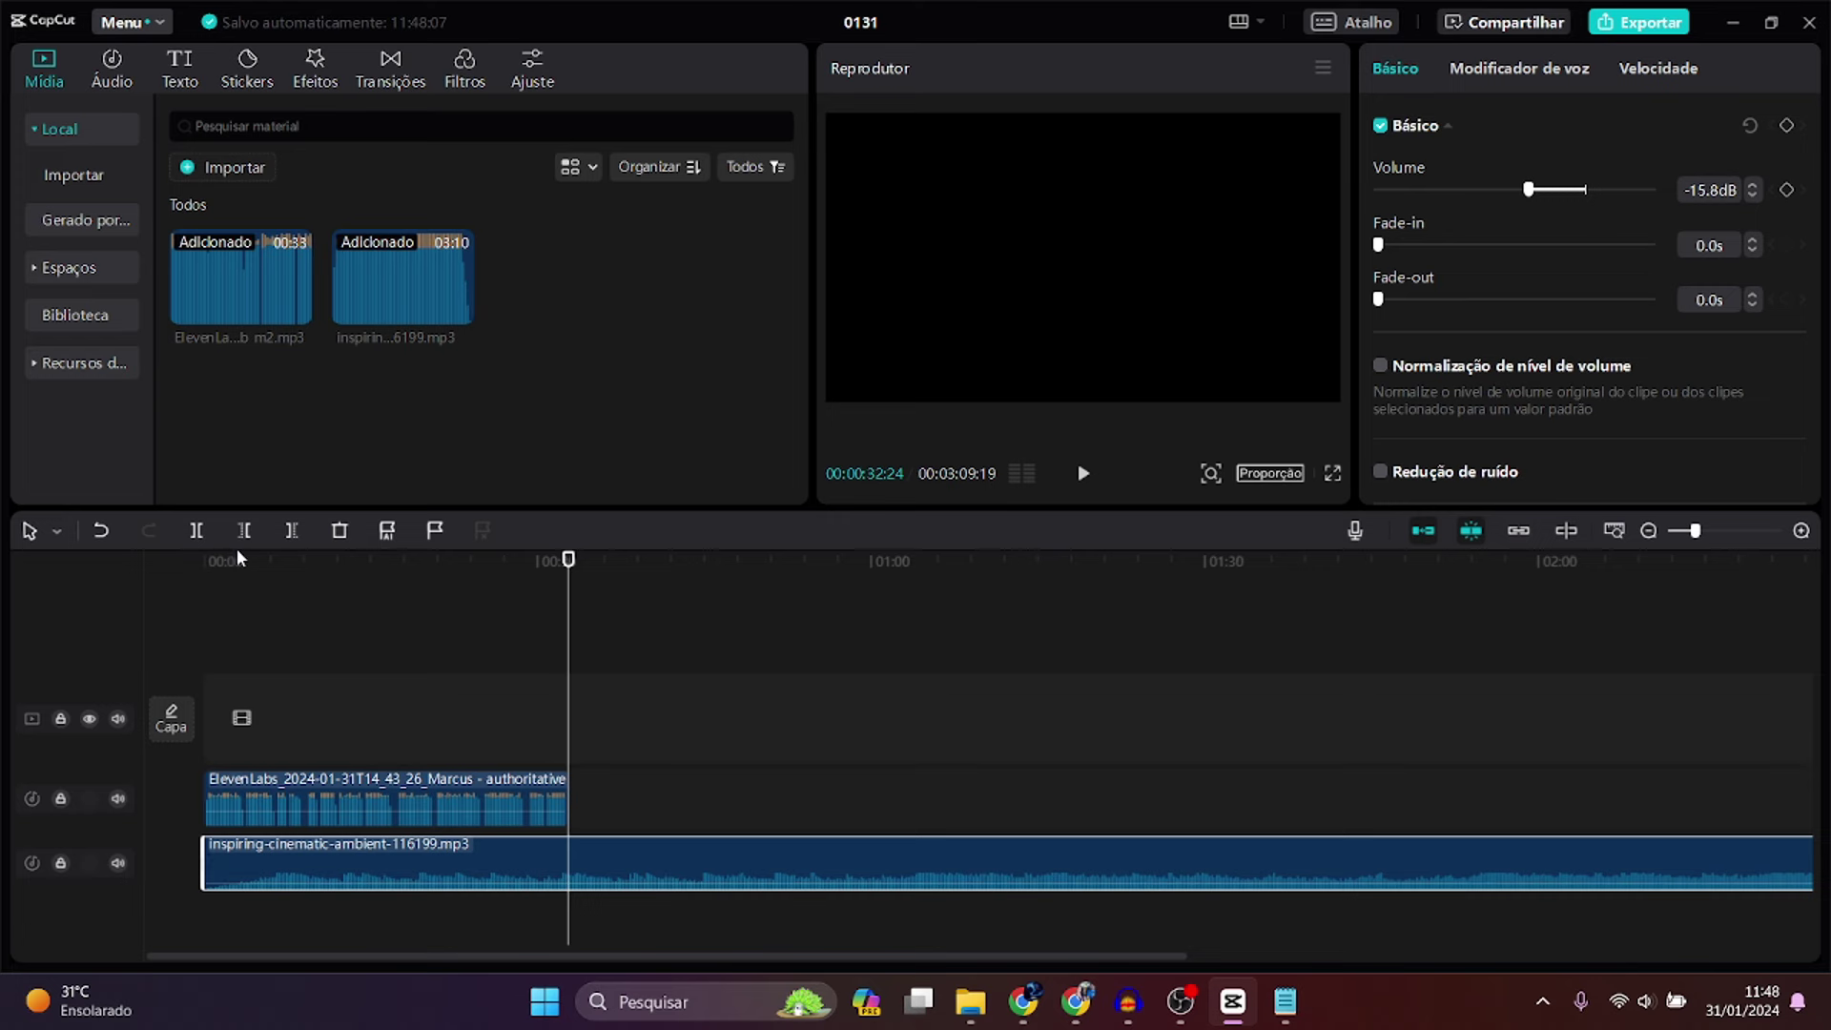
{"action": "left_click", "coordinate": [291, 530]}
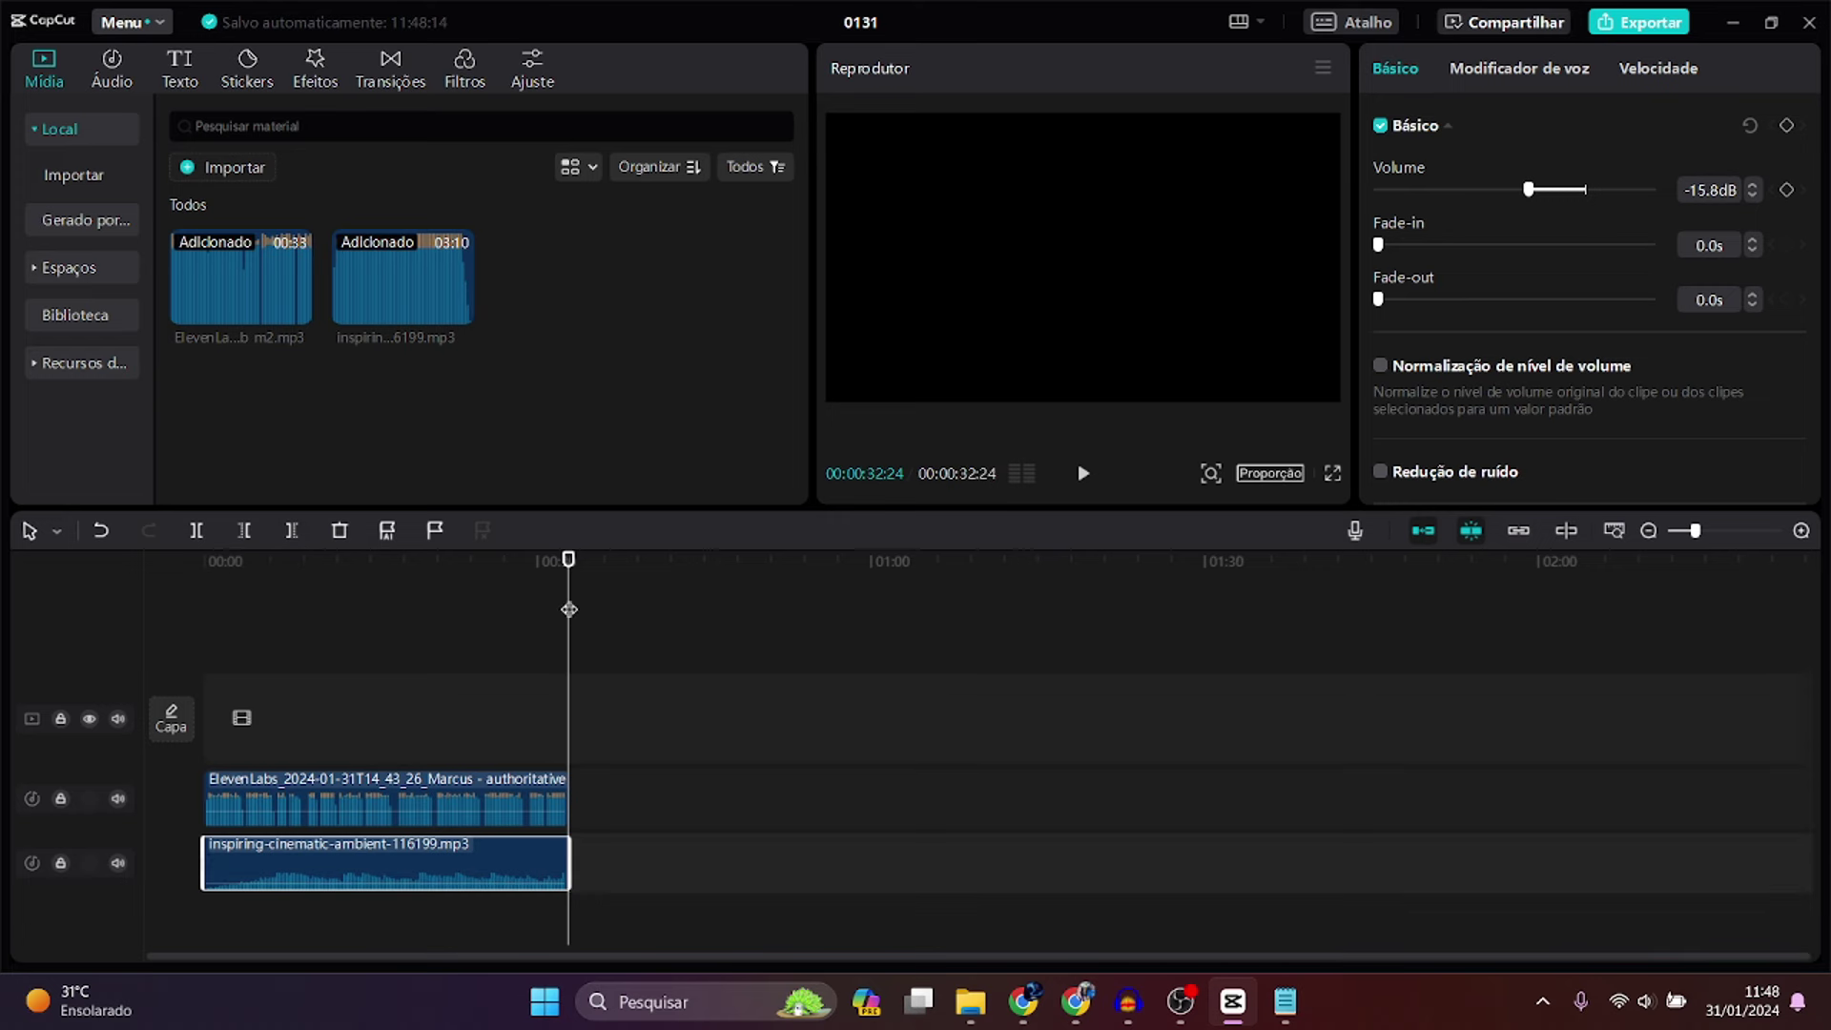
- Play the timeline from the beginning to check how the narration and background music sound together
{"action": "left_click_drag", "start_coordinate": [568, 561], "coordinate": [2, 553]}
{"action": "left_click_drag", "start_coordinate": [1696, 530], "coordinate": [1724, 531]}
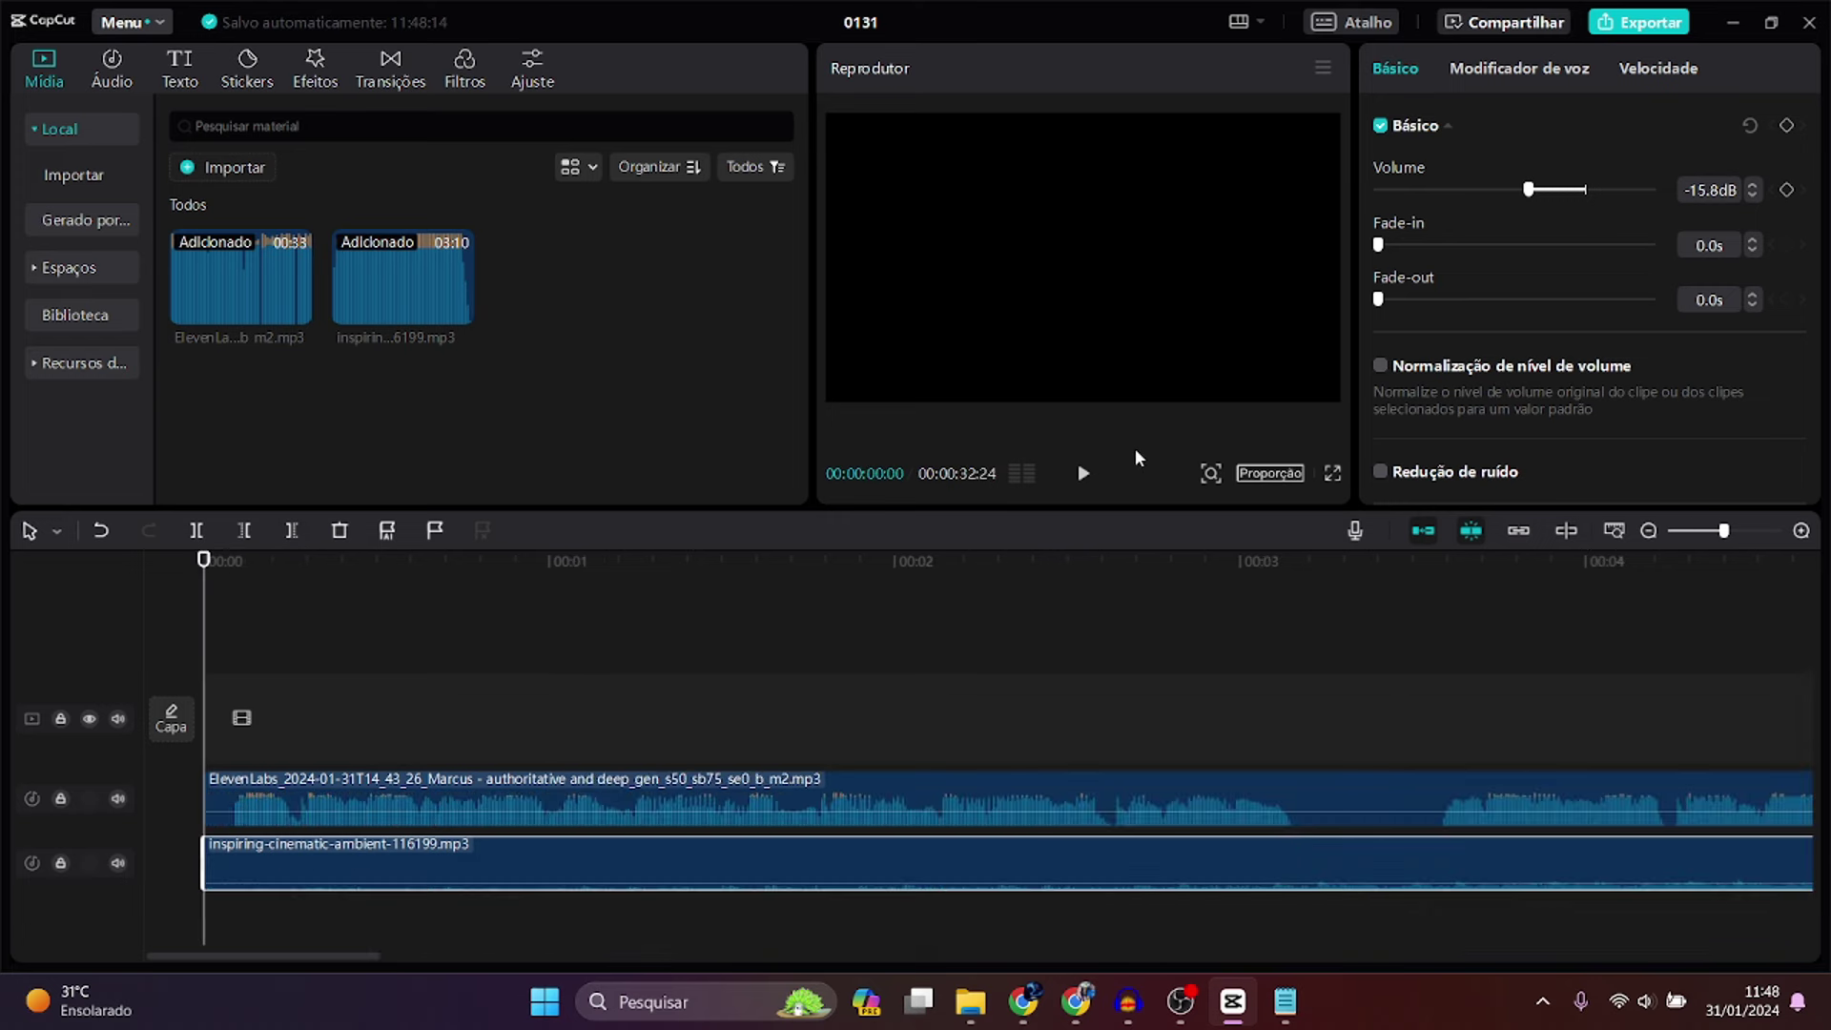
{"action": "left_click", "coordinate": [1084, 474]}
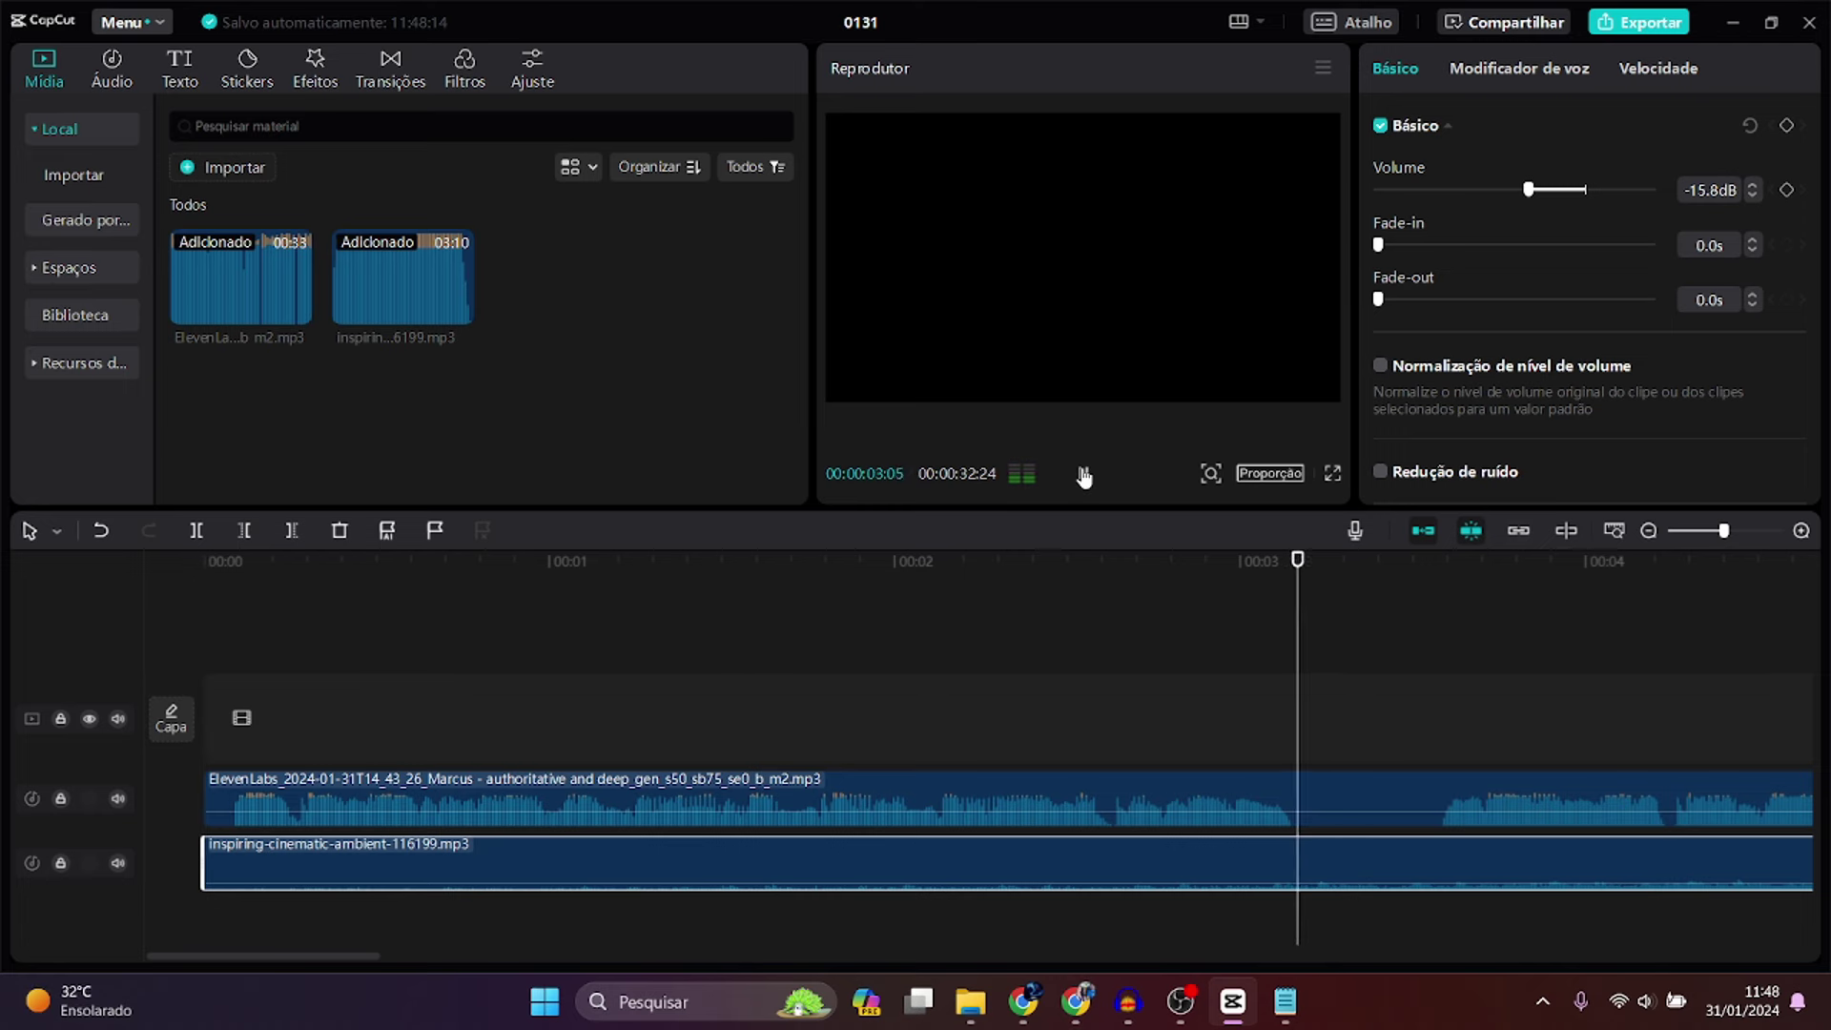
{"action": "left_click", "coordinate": [1707, 531]}
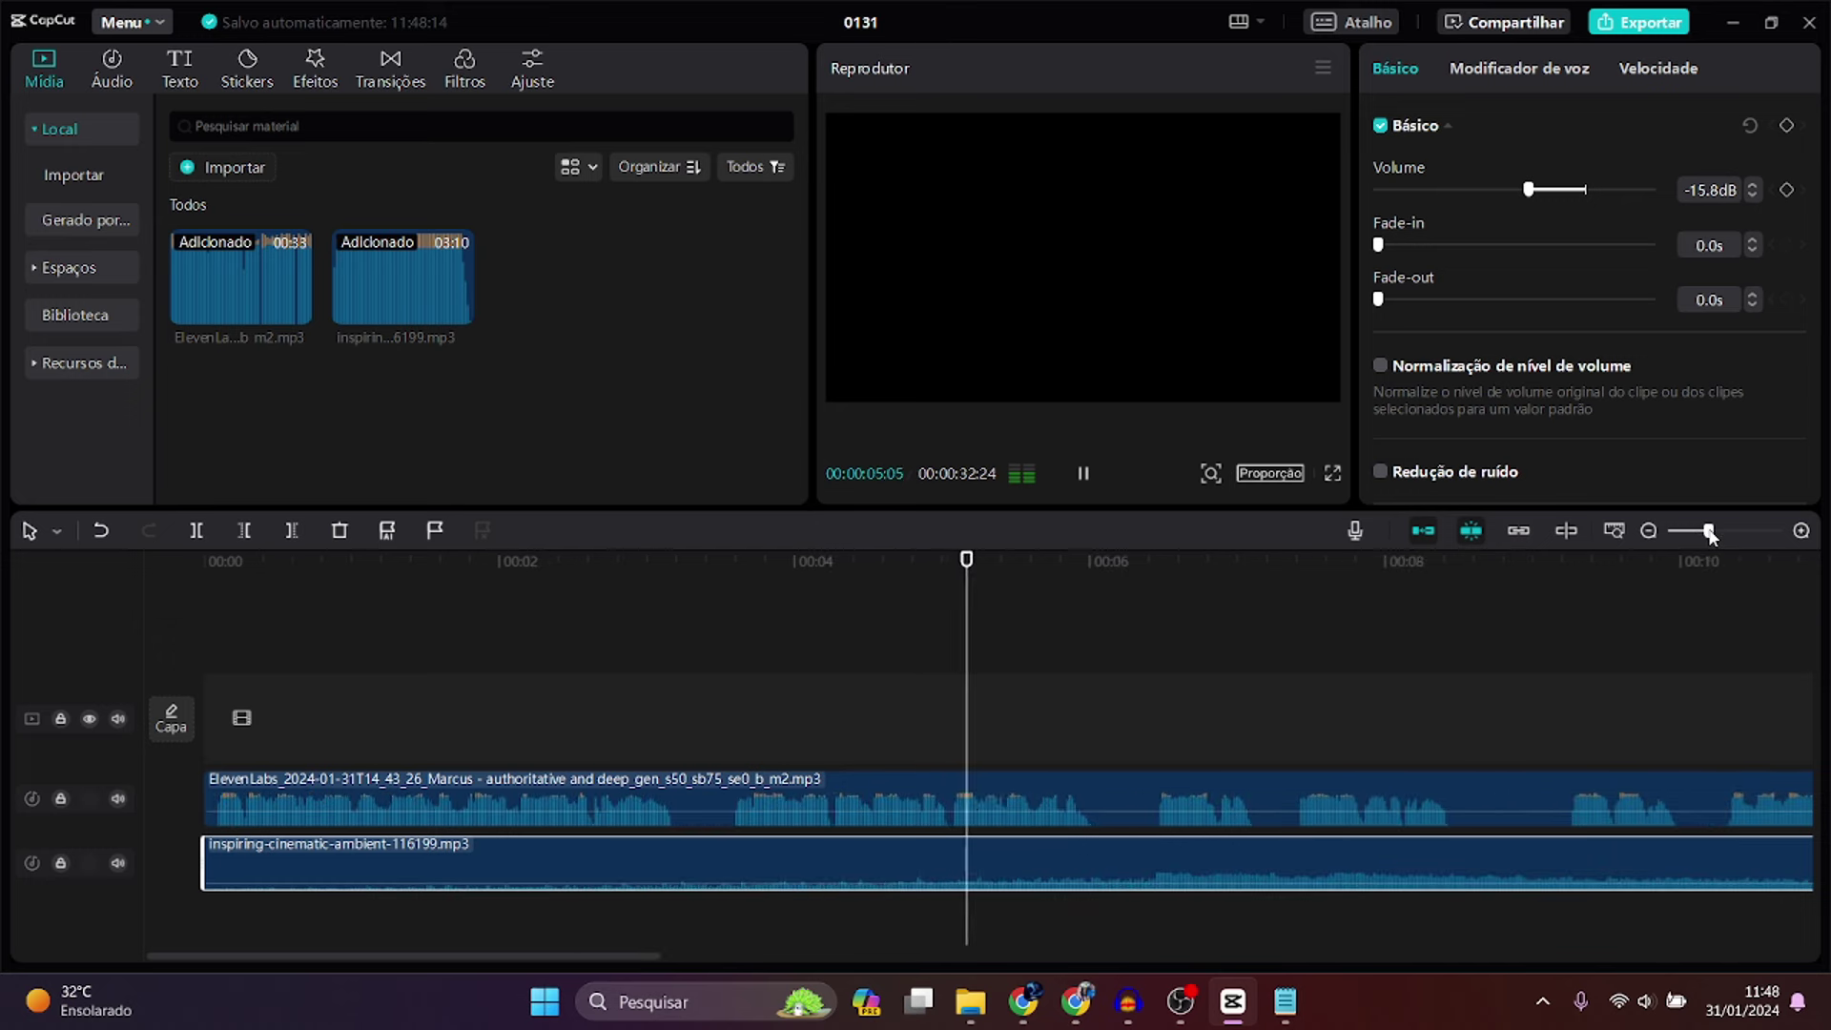
{"action": "left_click_drag", "start_coordinate": [1707, 535], "coordinate": [1694, 537]}
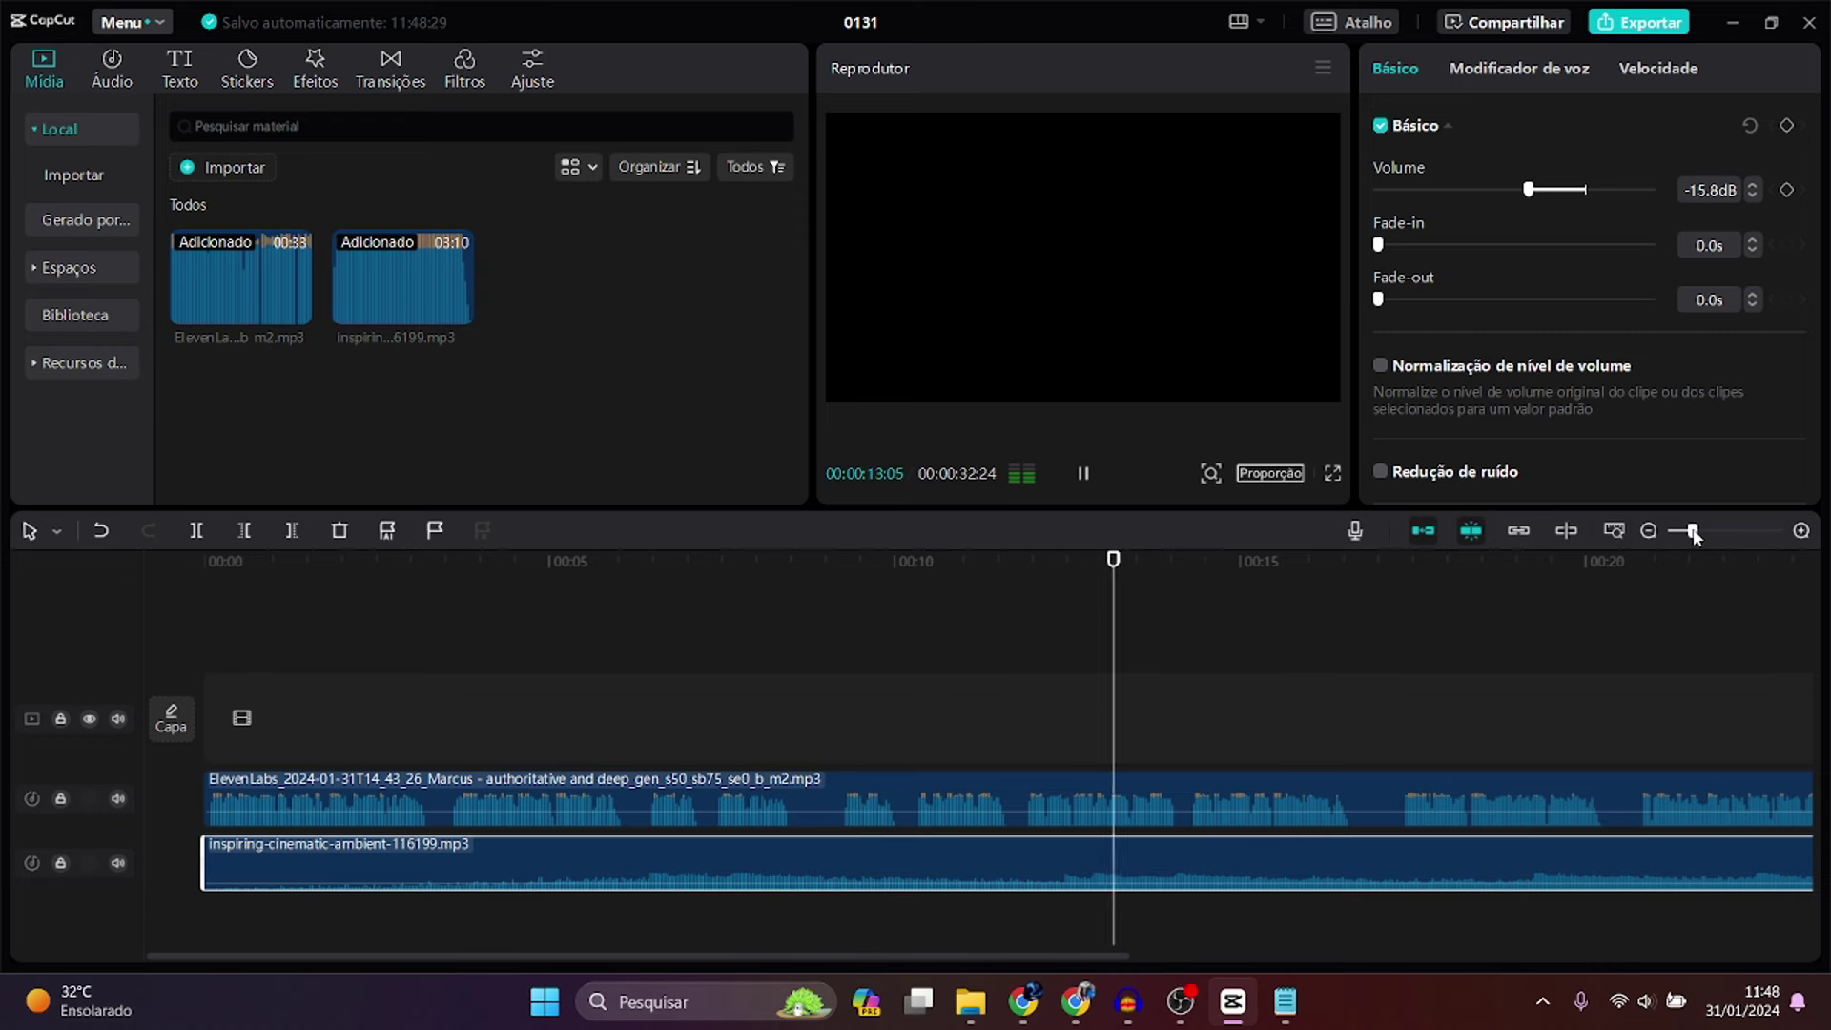
{"action": "left_click", "coordinate": [1083, 474]}
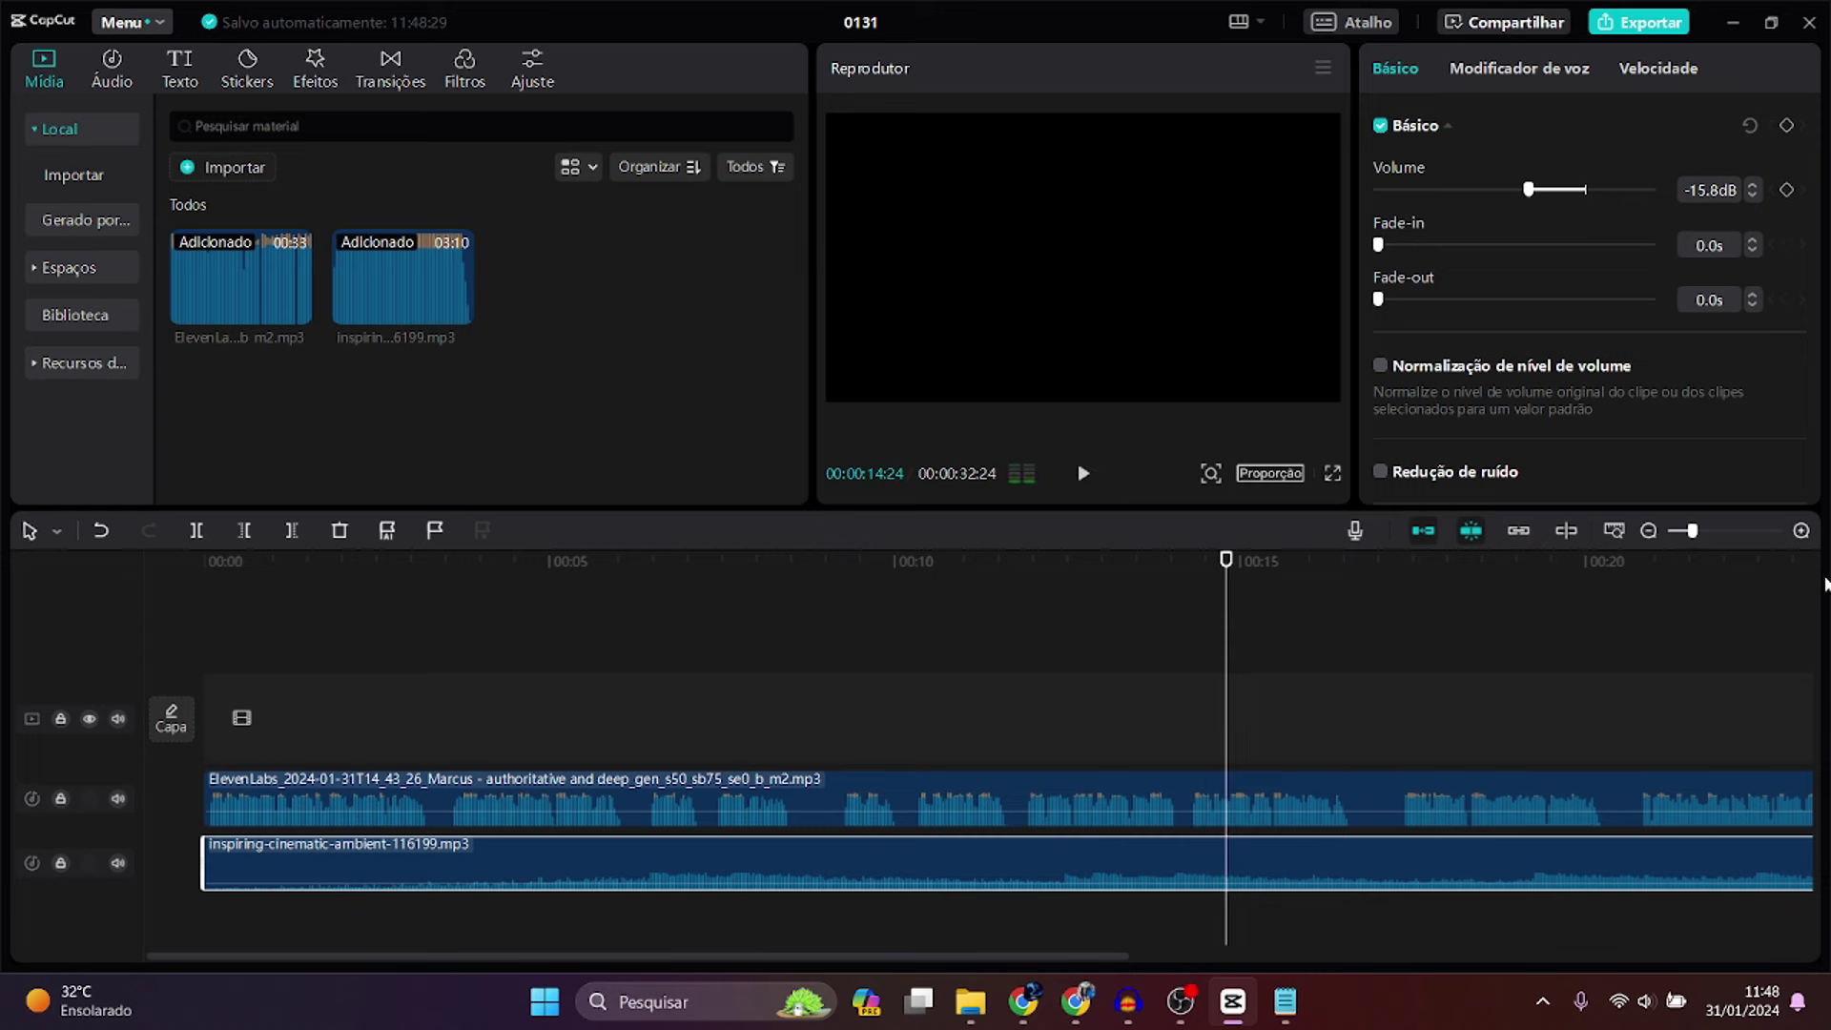
{"action": "left_click_drag", "start_coordinate": [1693, 531], "coordinate": [1676, 537]}
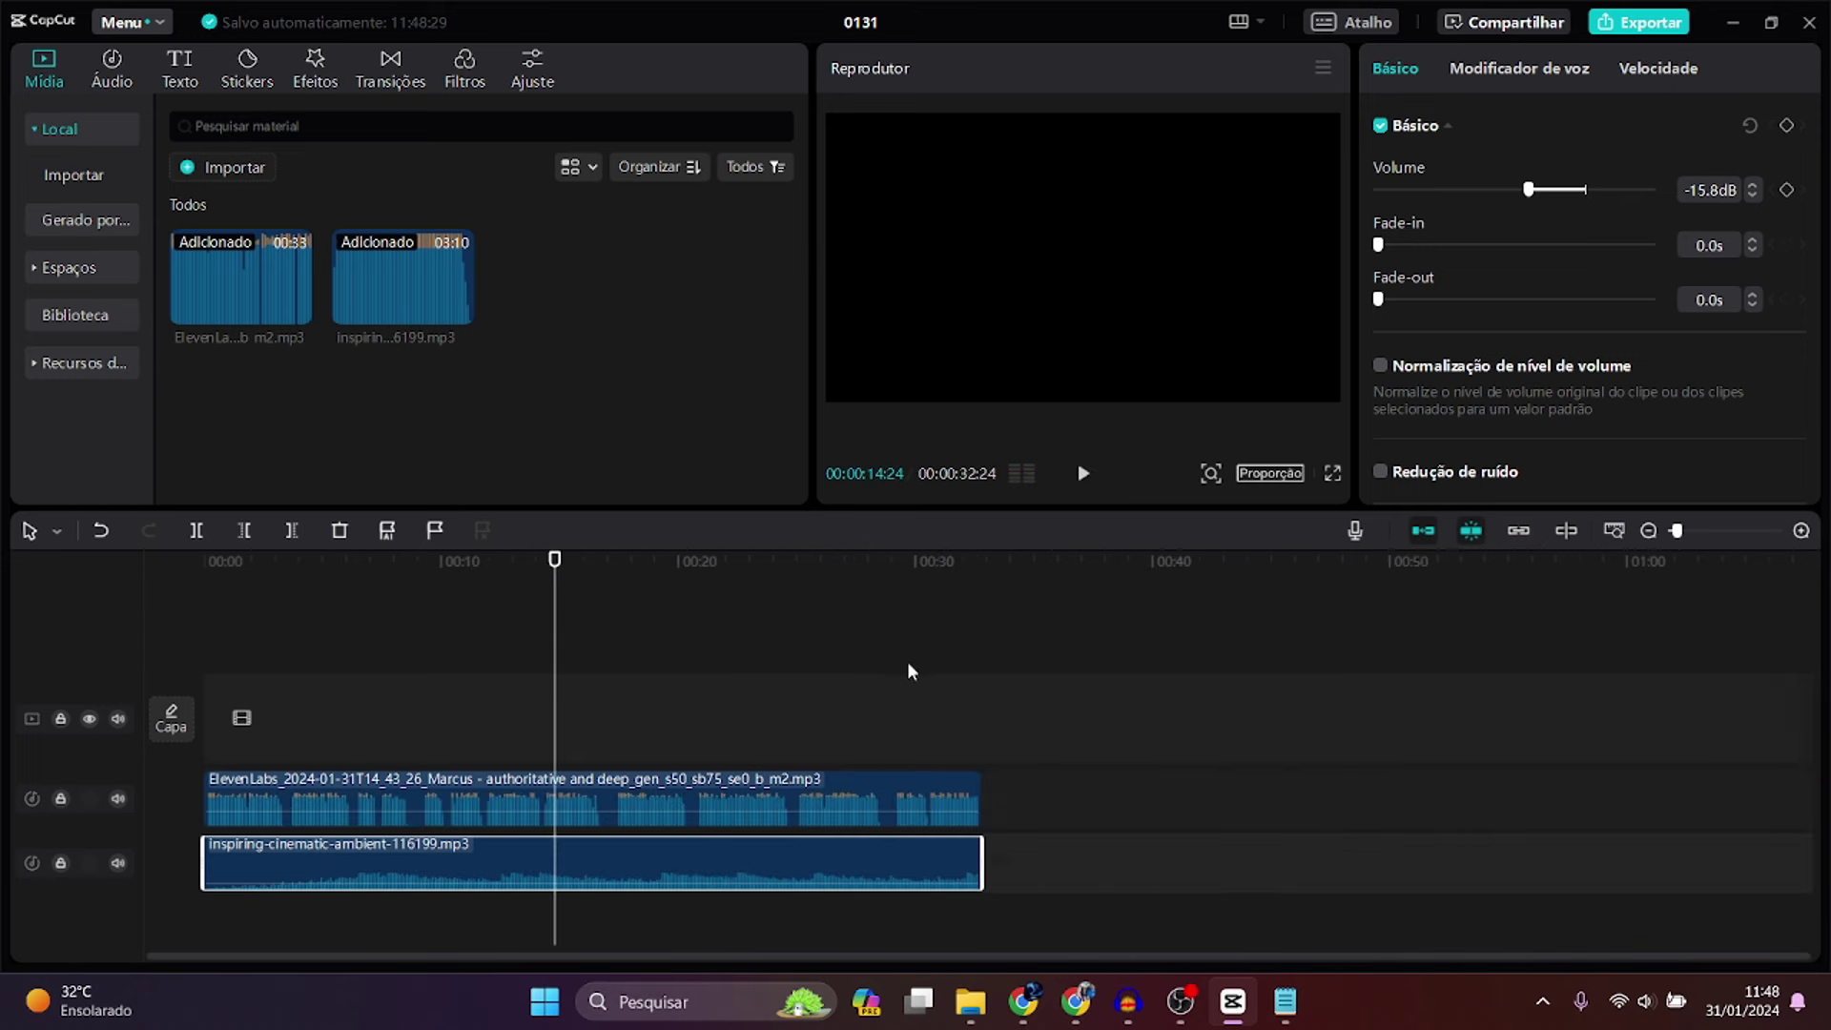
{"action": "left_click_drag", "start_coordinate": [555, 569], "coordinate": [120, 591]}
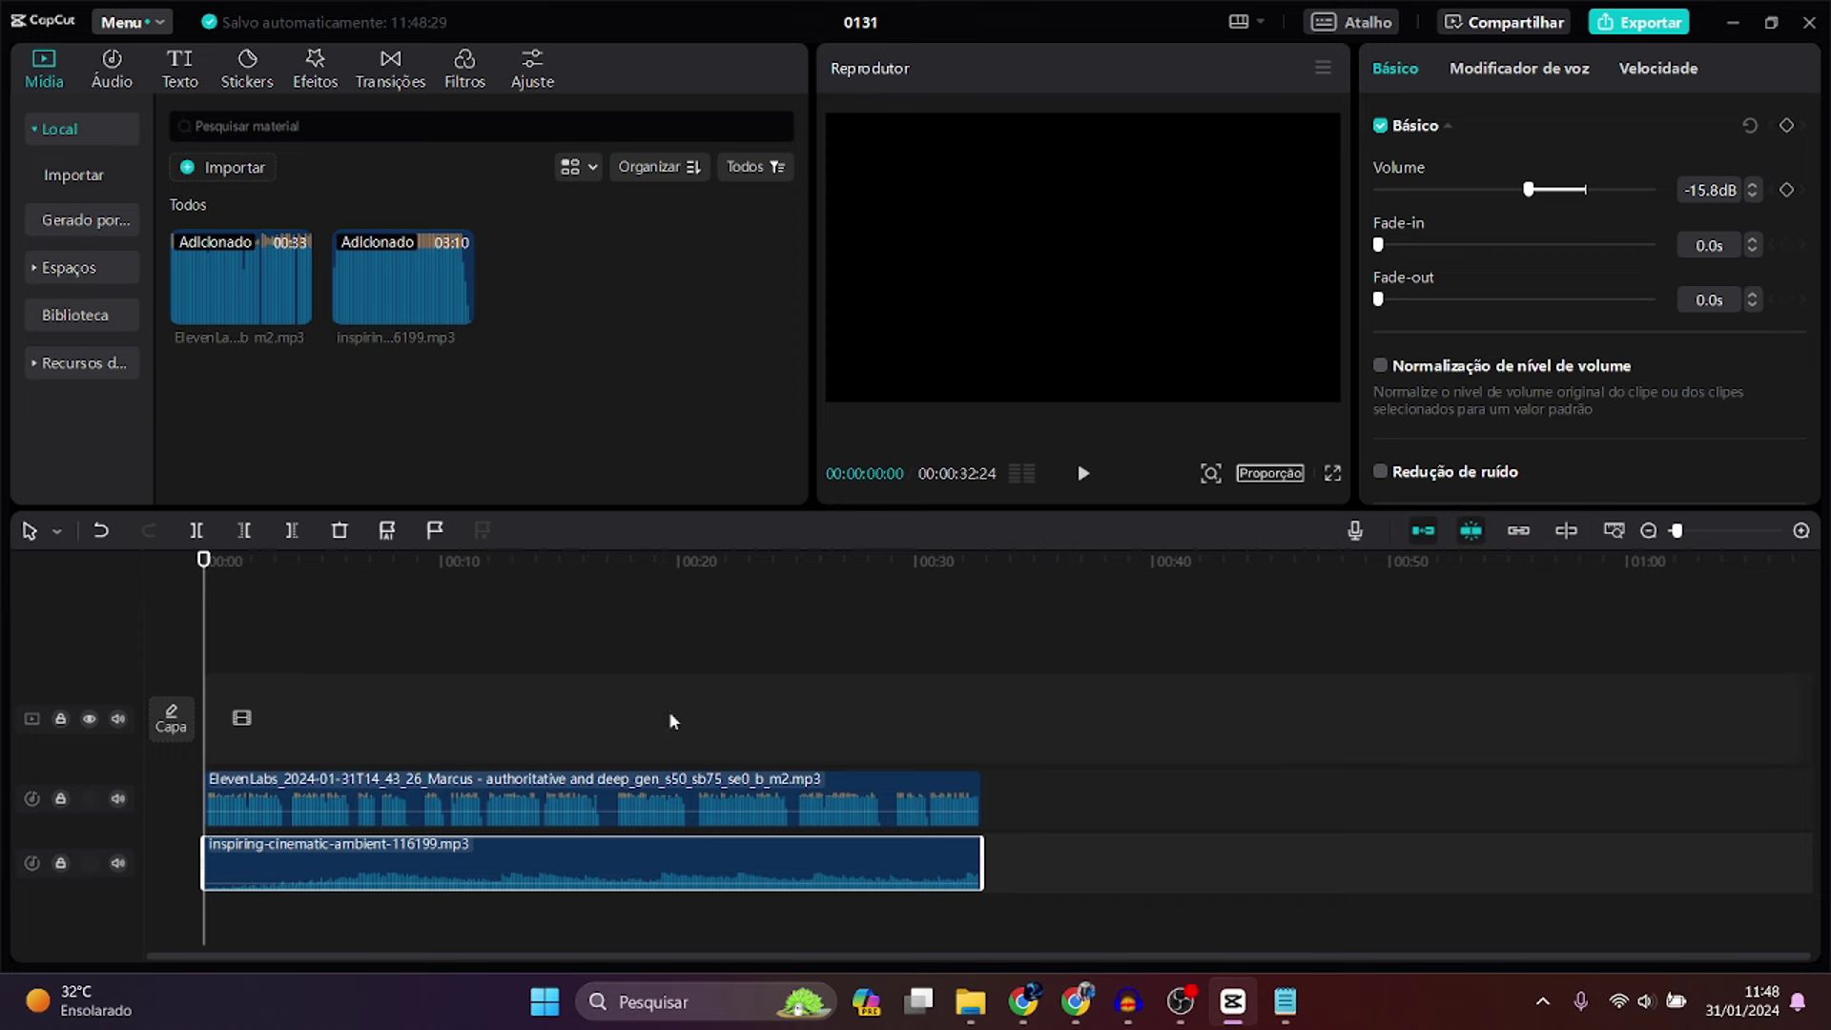
{"action": "key", "text": "space"}
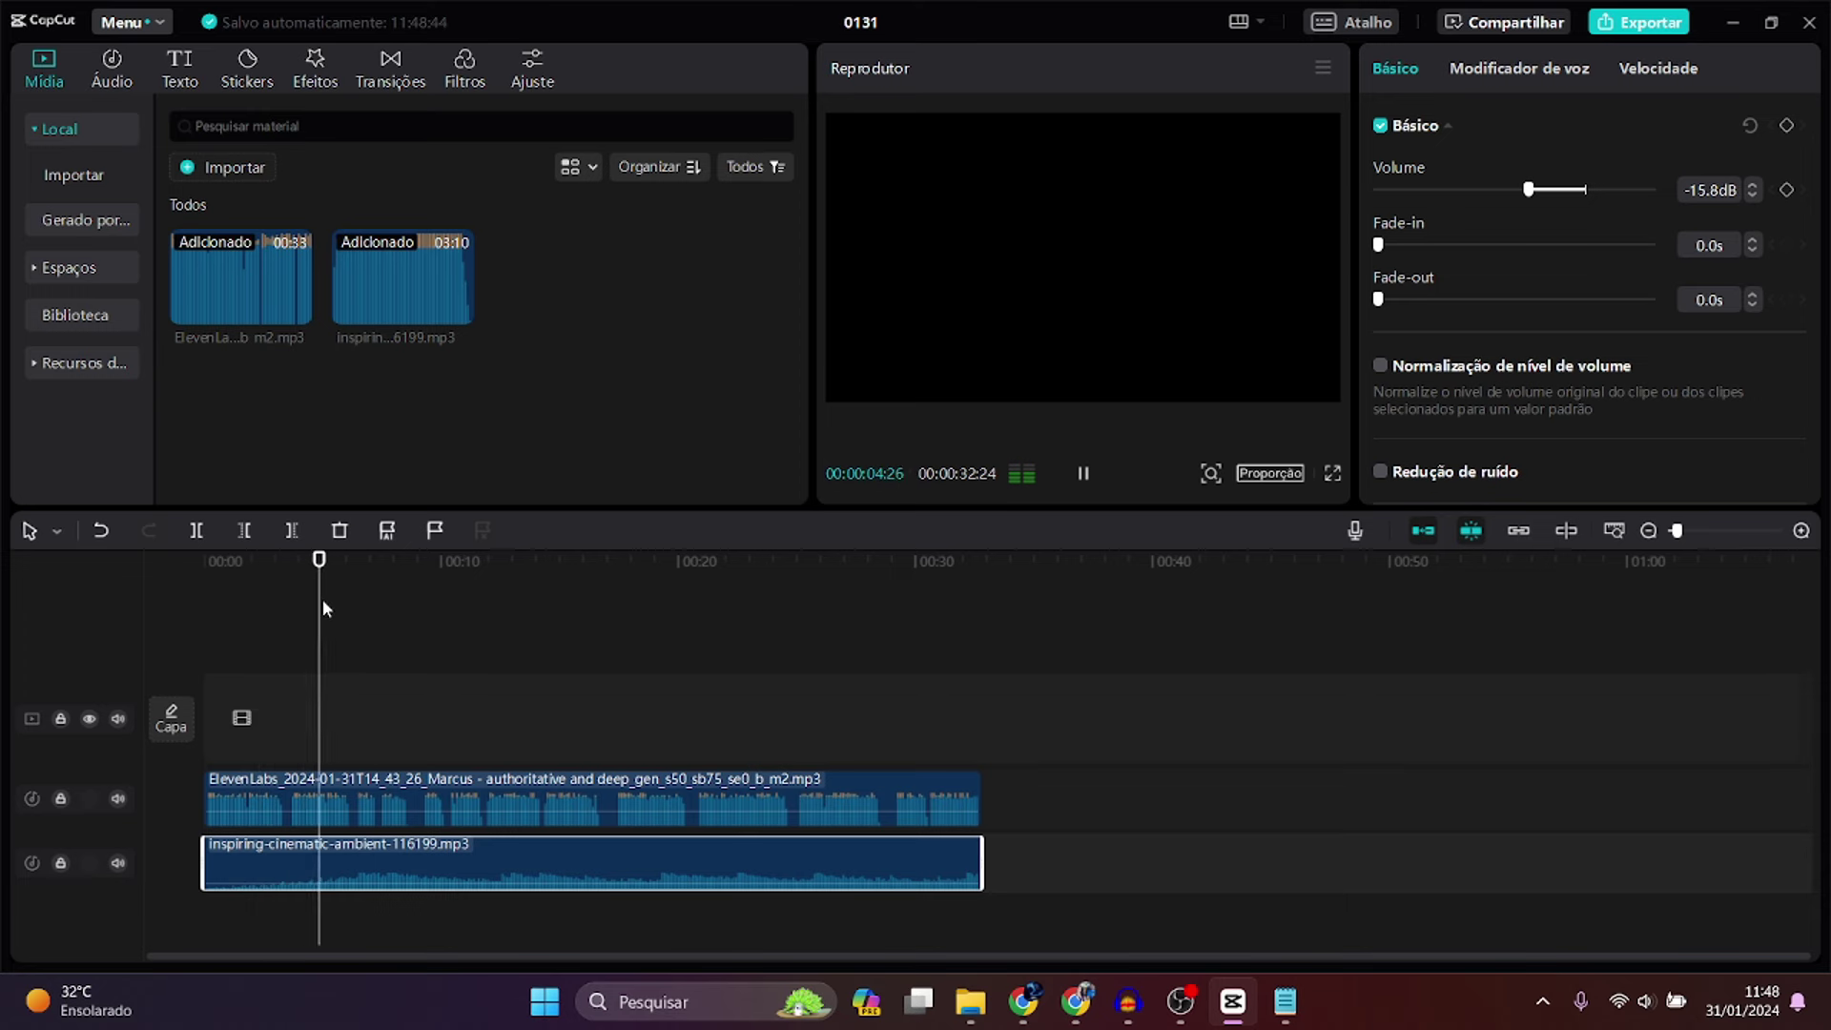
{"action": "key", "text": "space"}
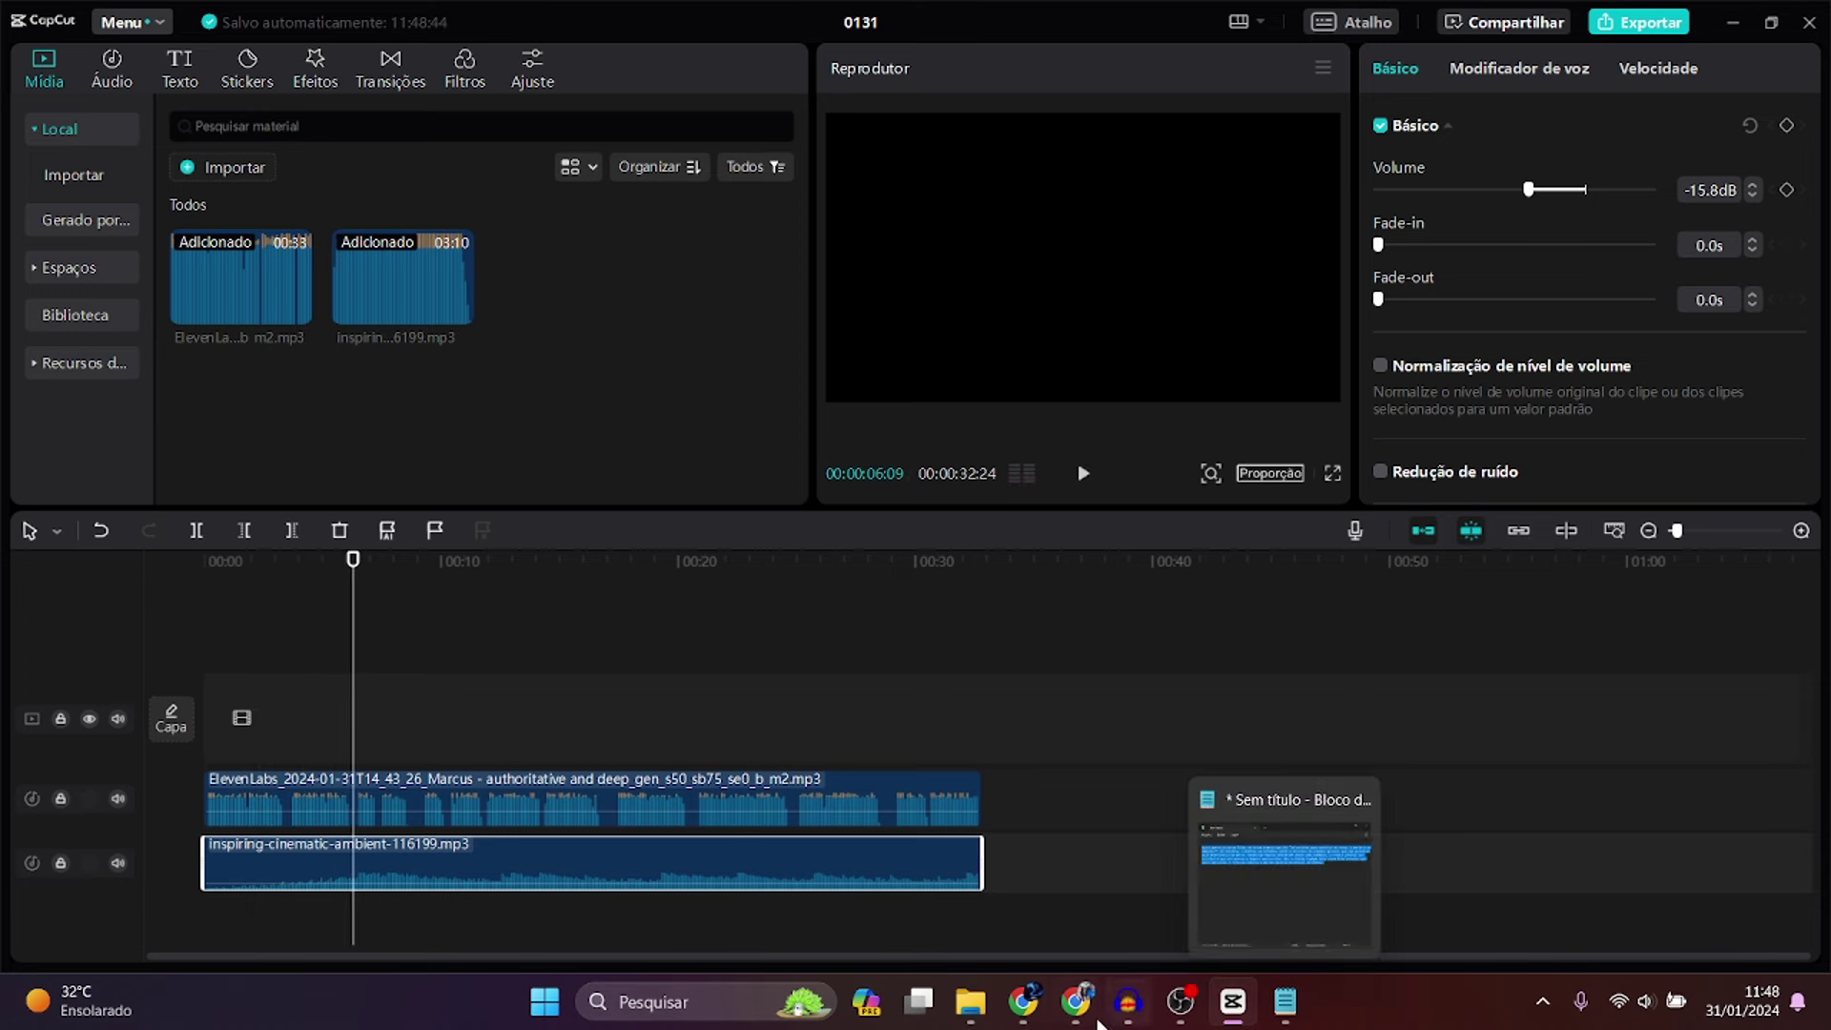
- Switch to the Chrome window with the YouTube video and replay its first seconds to study the opening scenes
{"action": "left_click", "coordinate": [1025, 1003]}
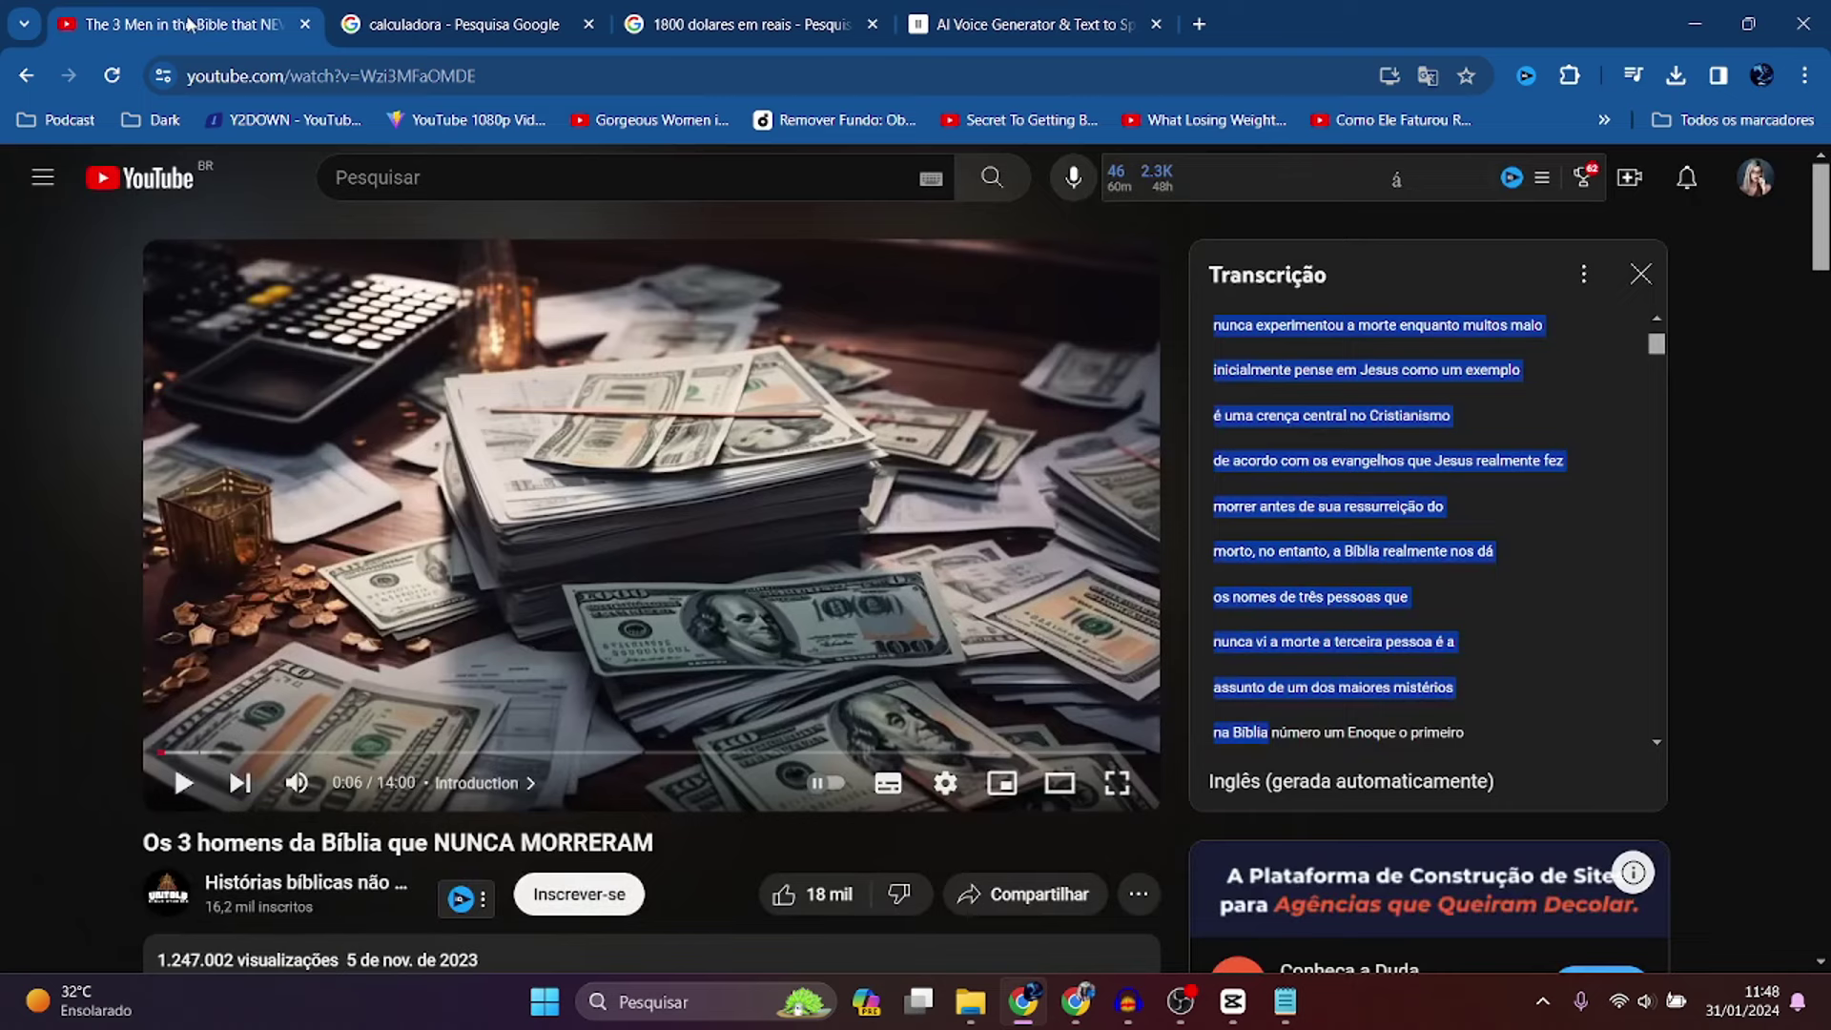
{"action": "left_click", "coordinate": [161, 752]}
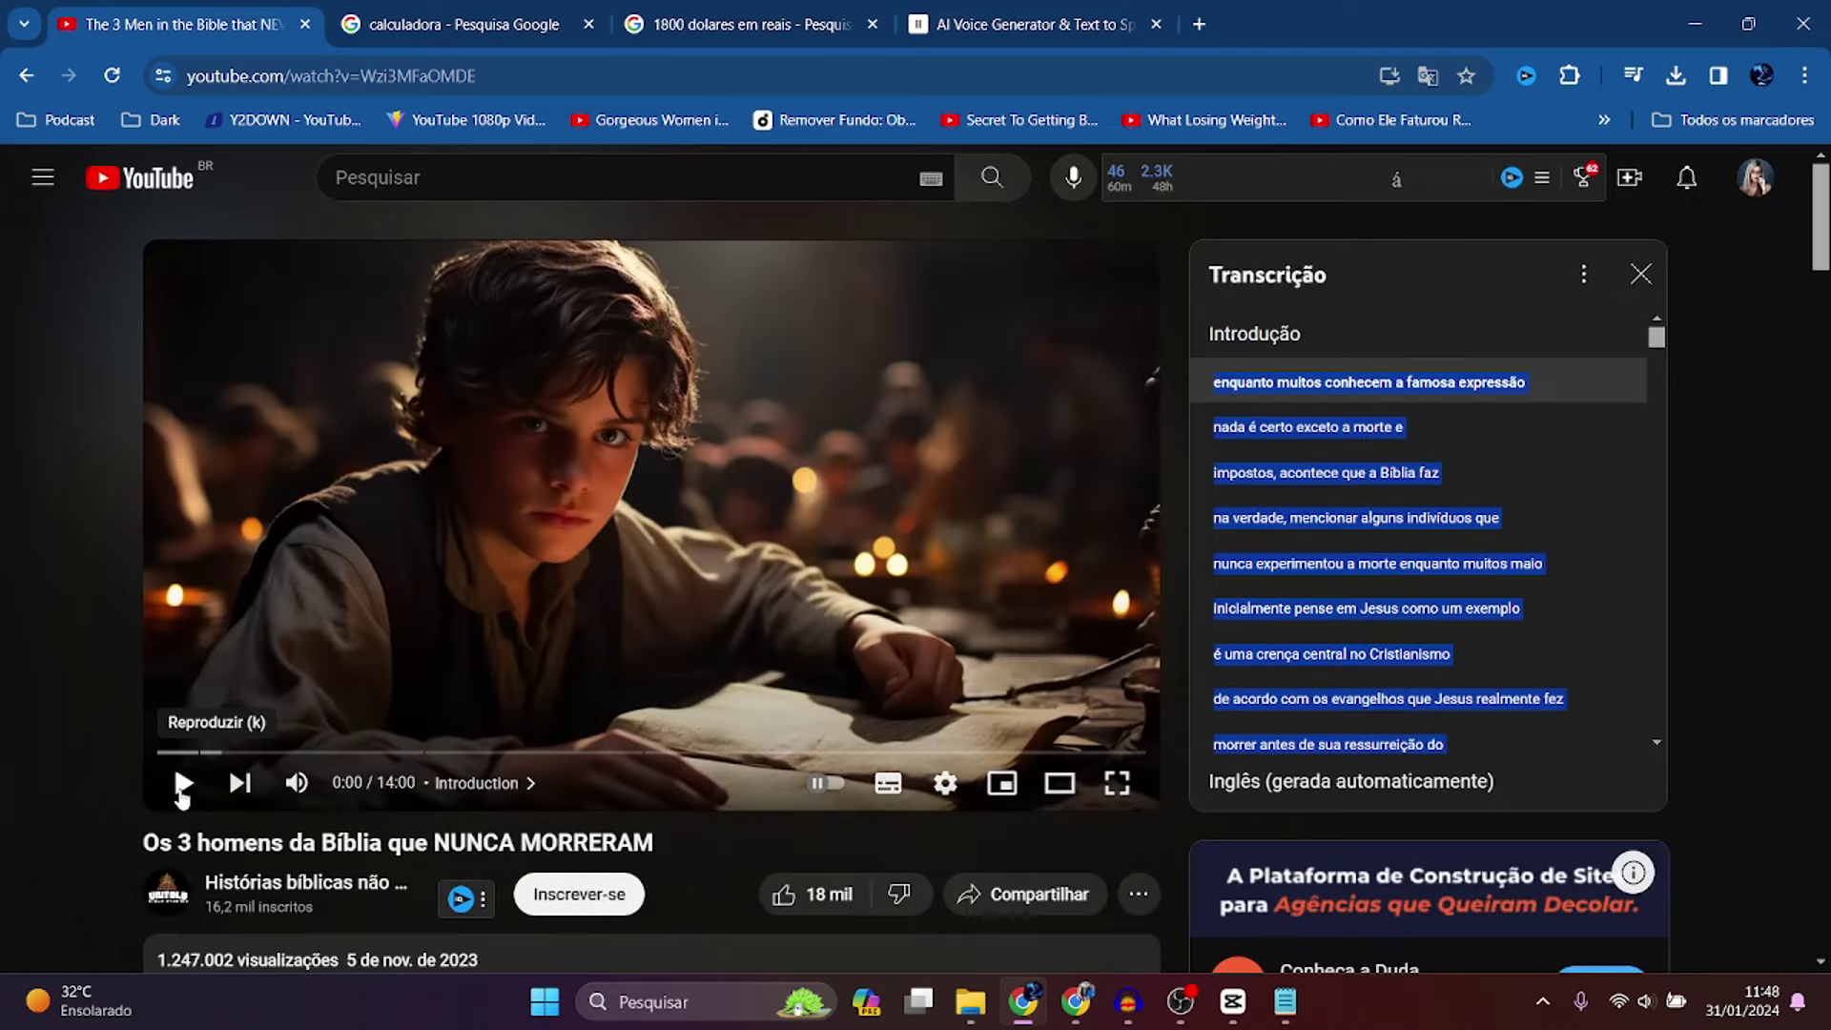
{"action": "left_click", "coordinate": [180, 790]}
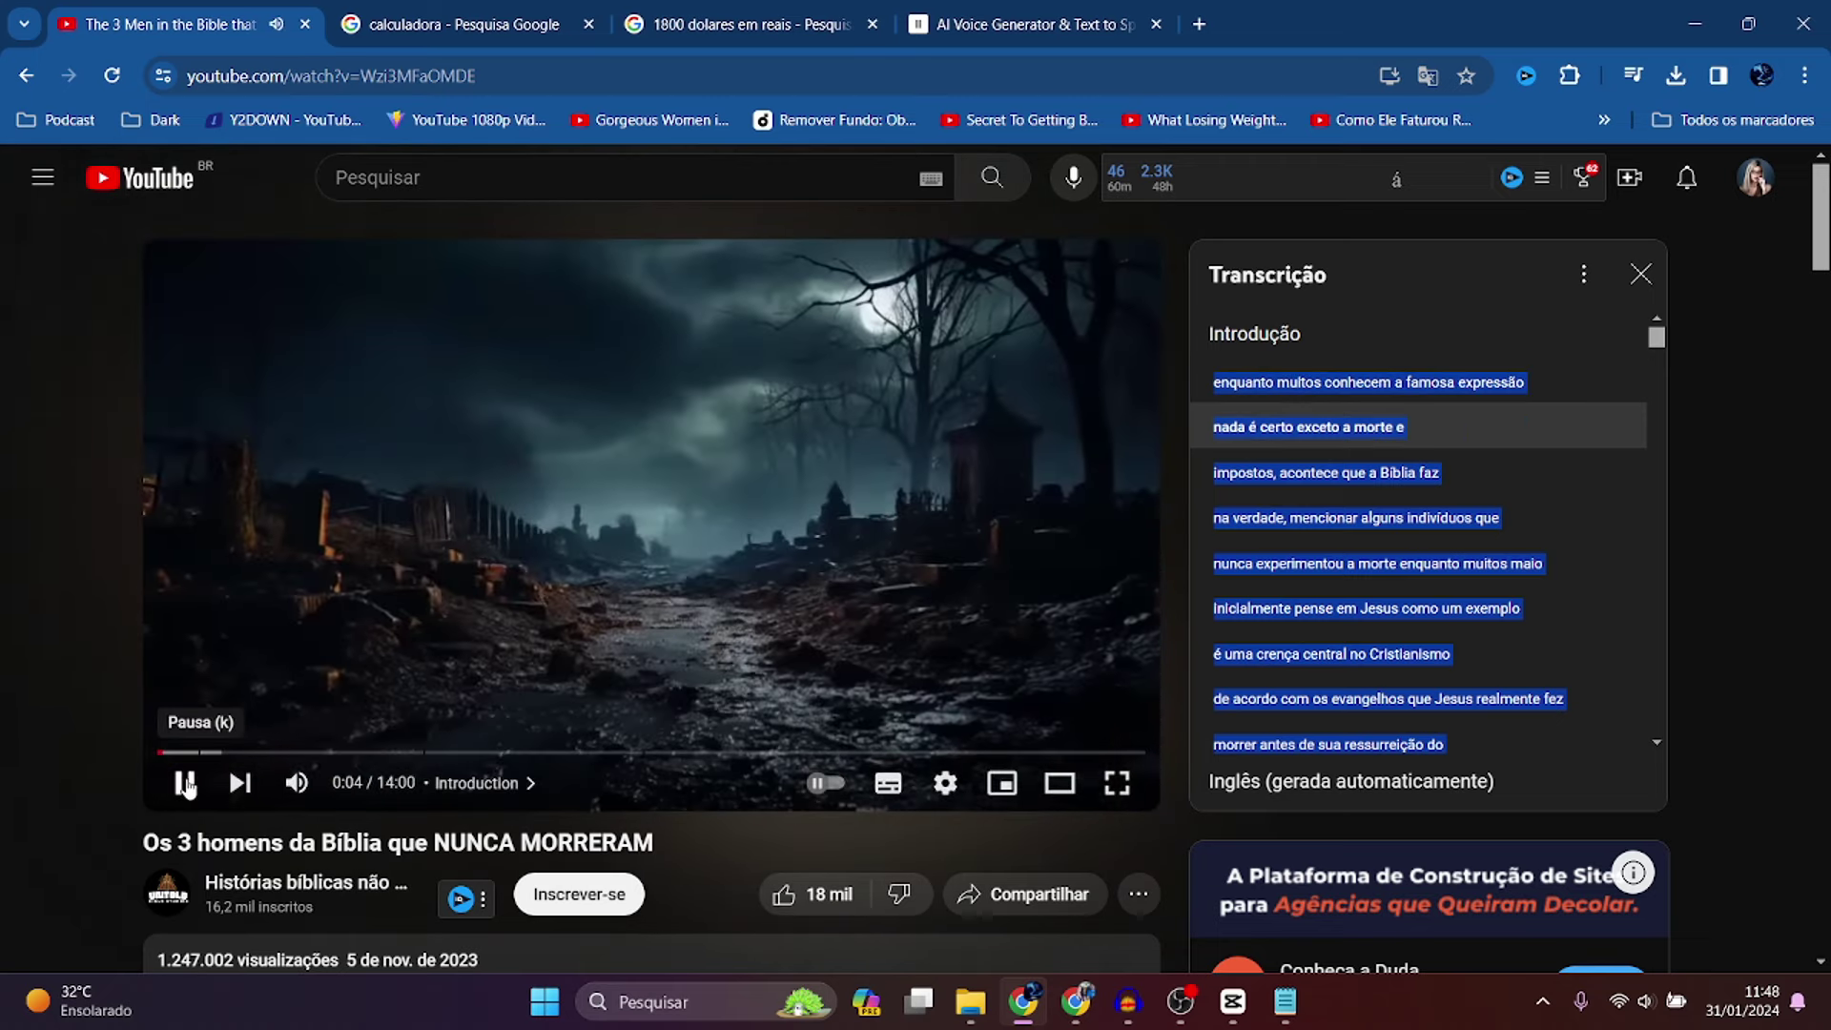
{"action": "left_click", "coordinate": [182, 786]}
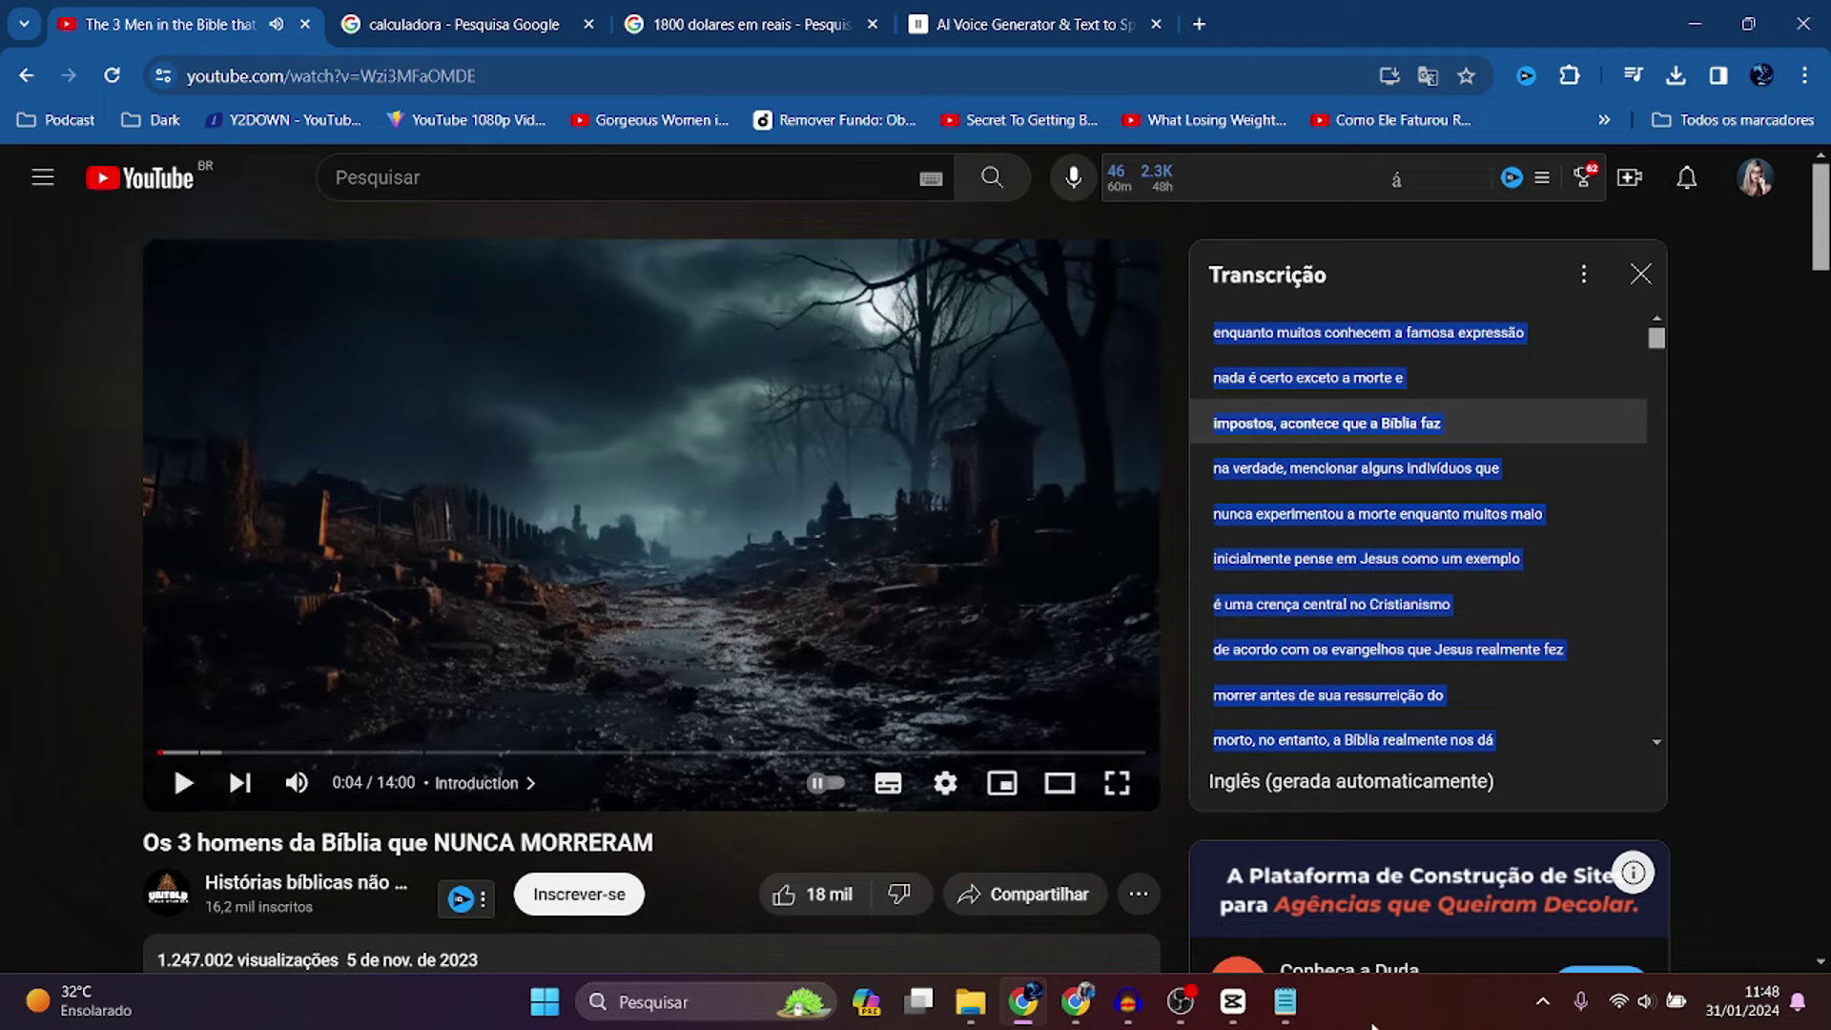
- Switch to CapCut and play the opening seconds of the narration from the start of the timeline
{"action": "left_click", "coordinate": [1232, 1001]}
{"action": "left_click_drag", "start_coordinate": [349, 580], "coordinate": [112, 574]}
{"action": "key", "text": "space"}
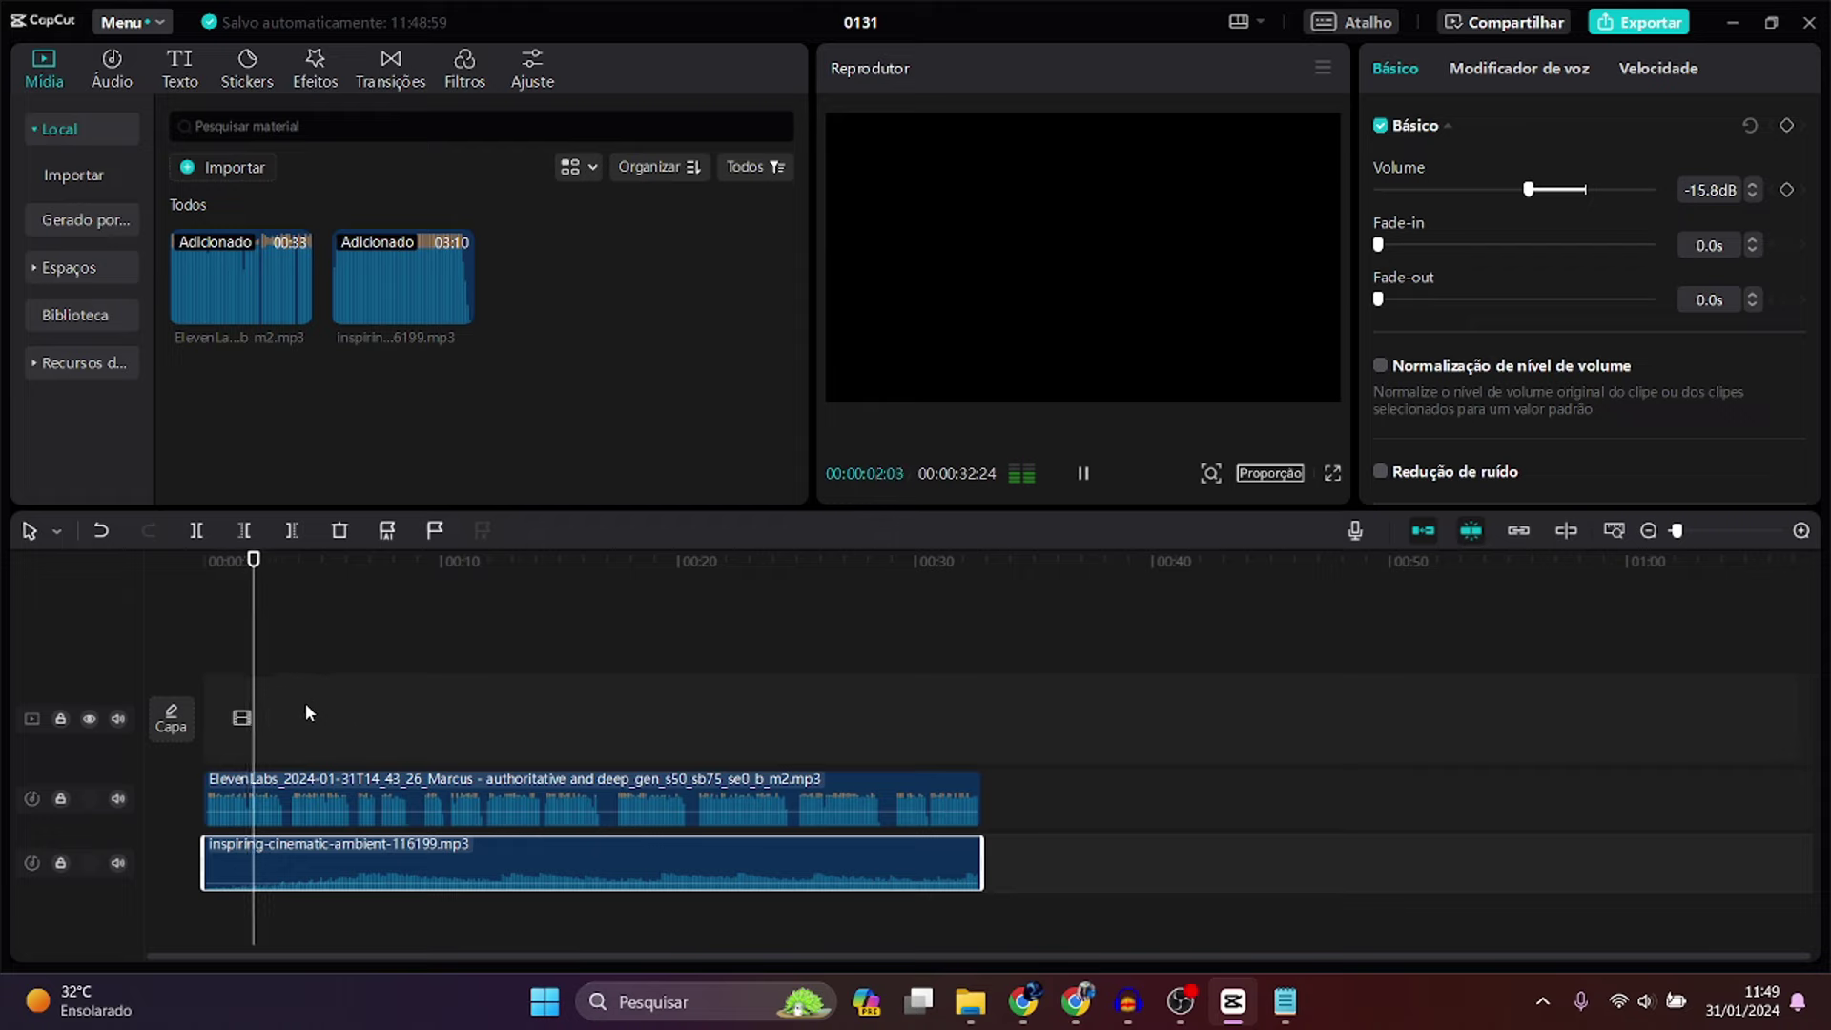
{"action": "key", "text": "space"}
- Switch to the other Chrome window, open playgroundai.com/feed and dismiss the page translation offer
{"action": "key", "text": "alt+Tab"}
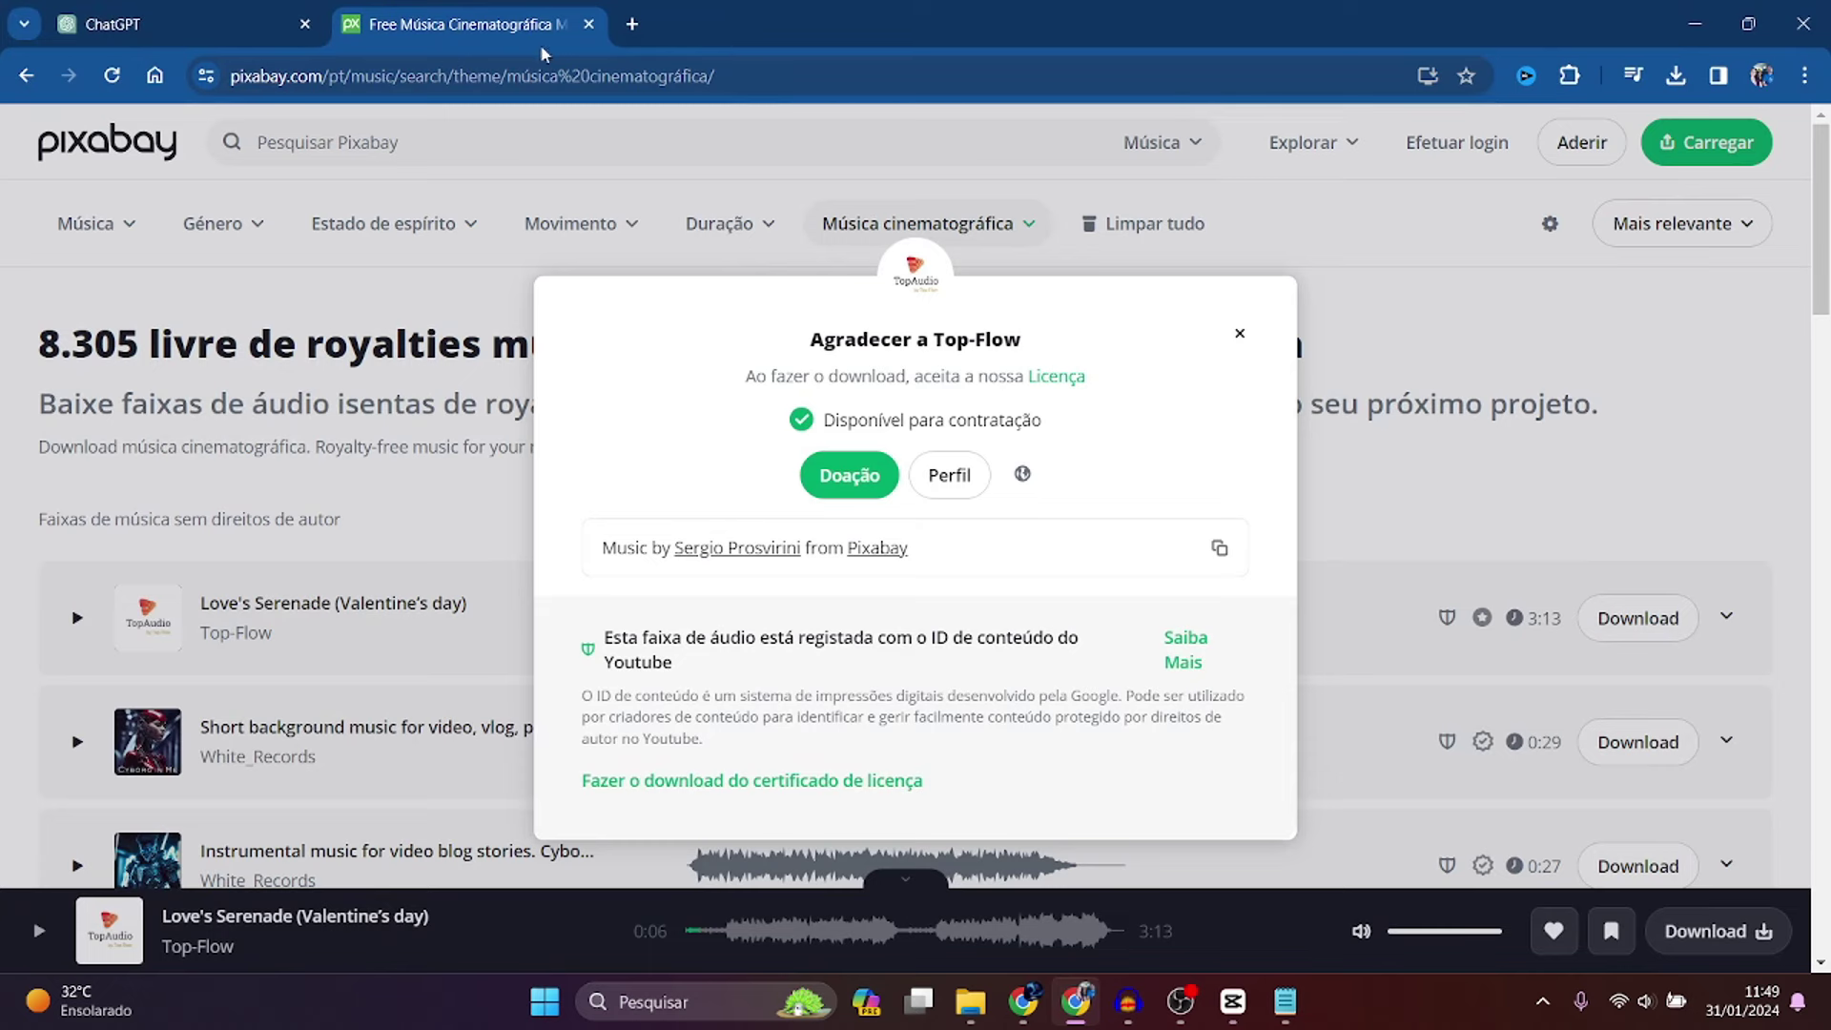
{"action": "left_click", "coordinate": [502, 69]}
{"action": "type", "text": "playgroundai.com/feed"}
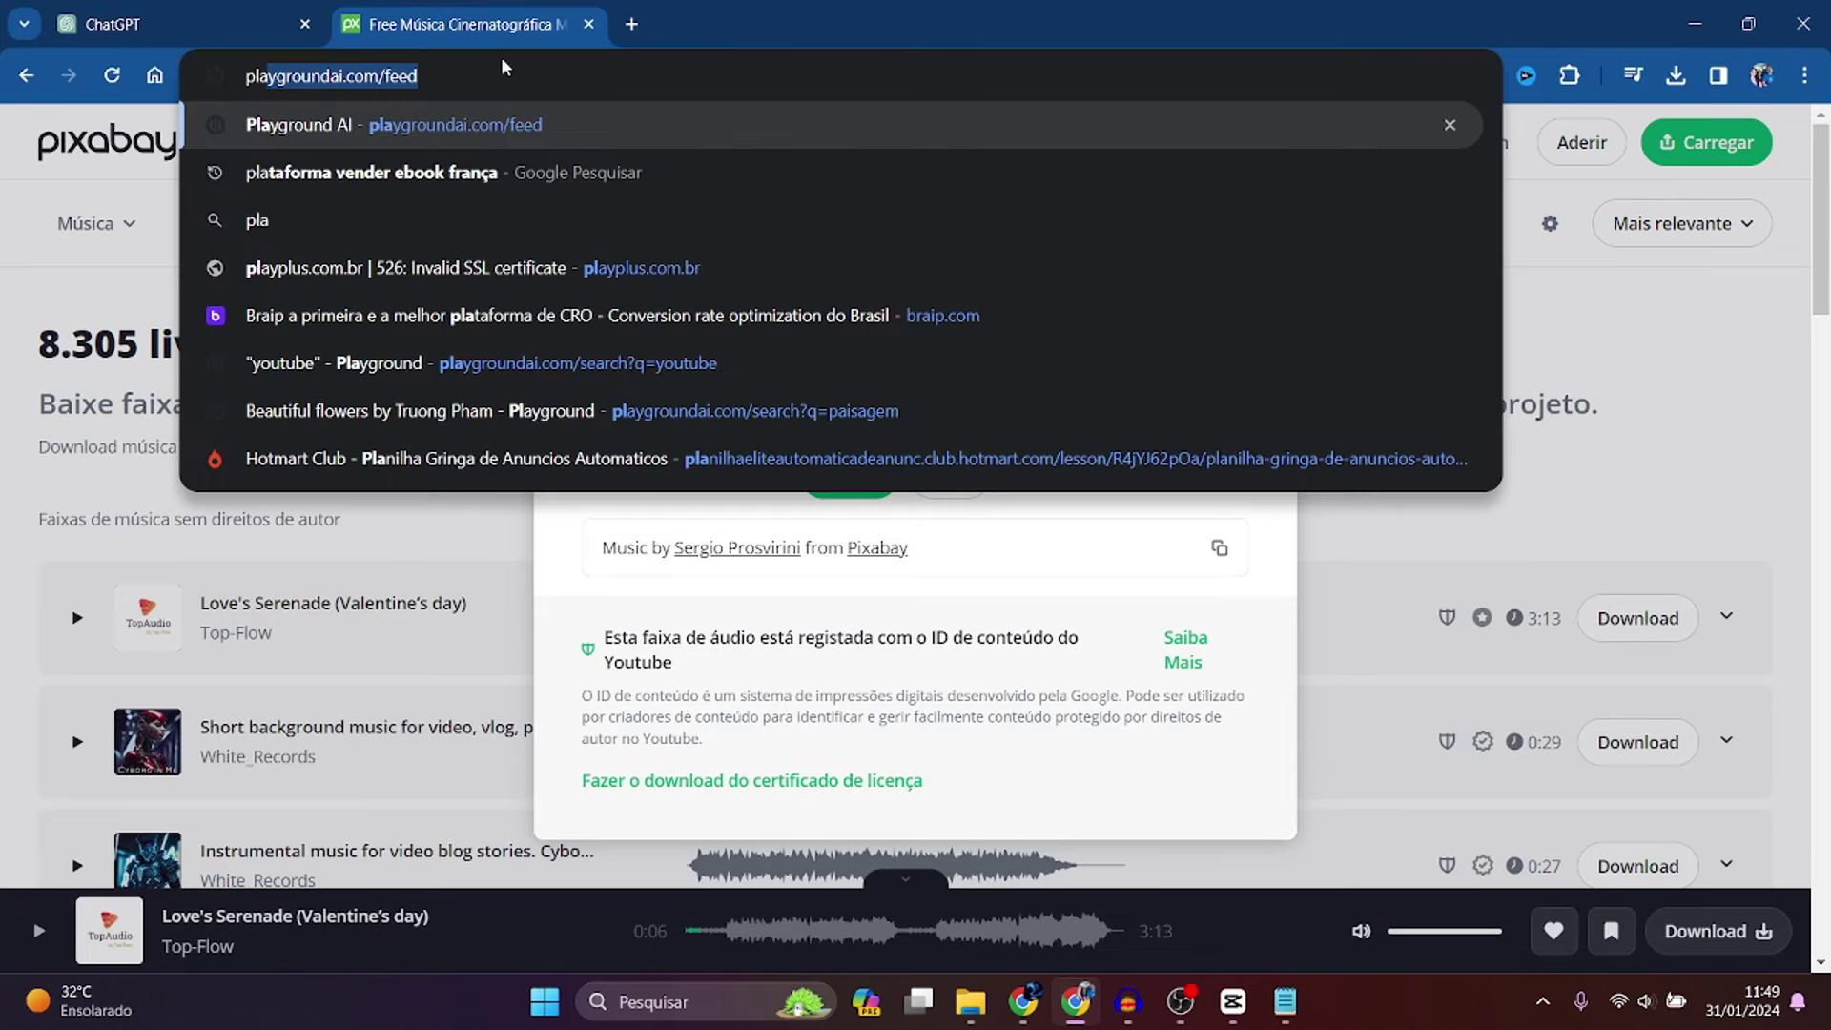
{"action": "key", "text": "Return"}
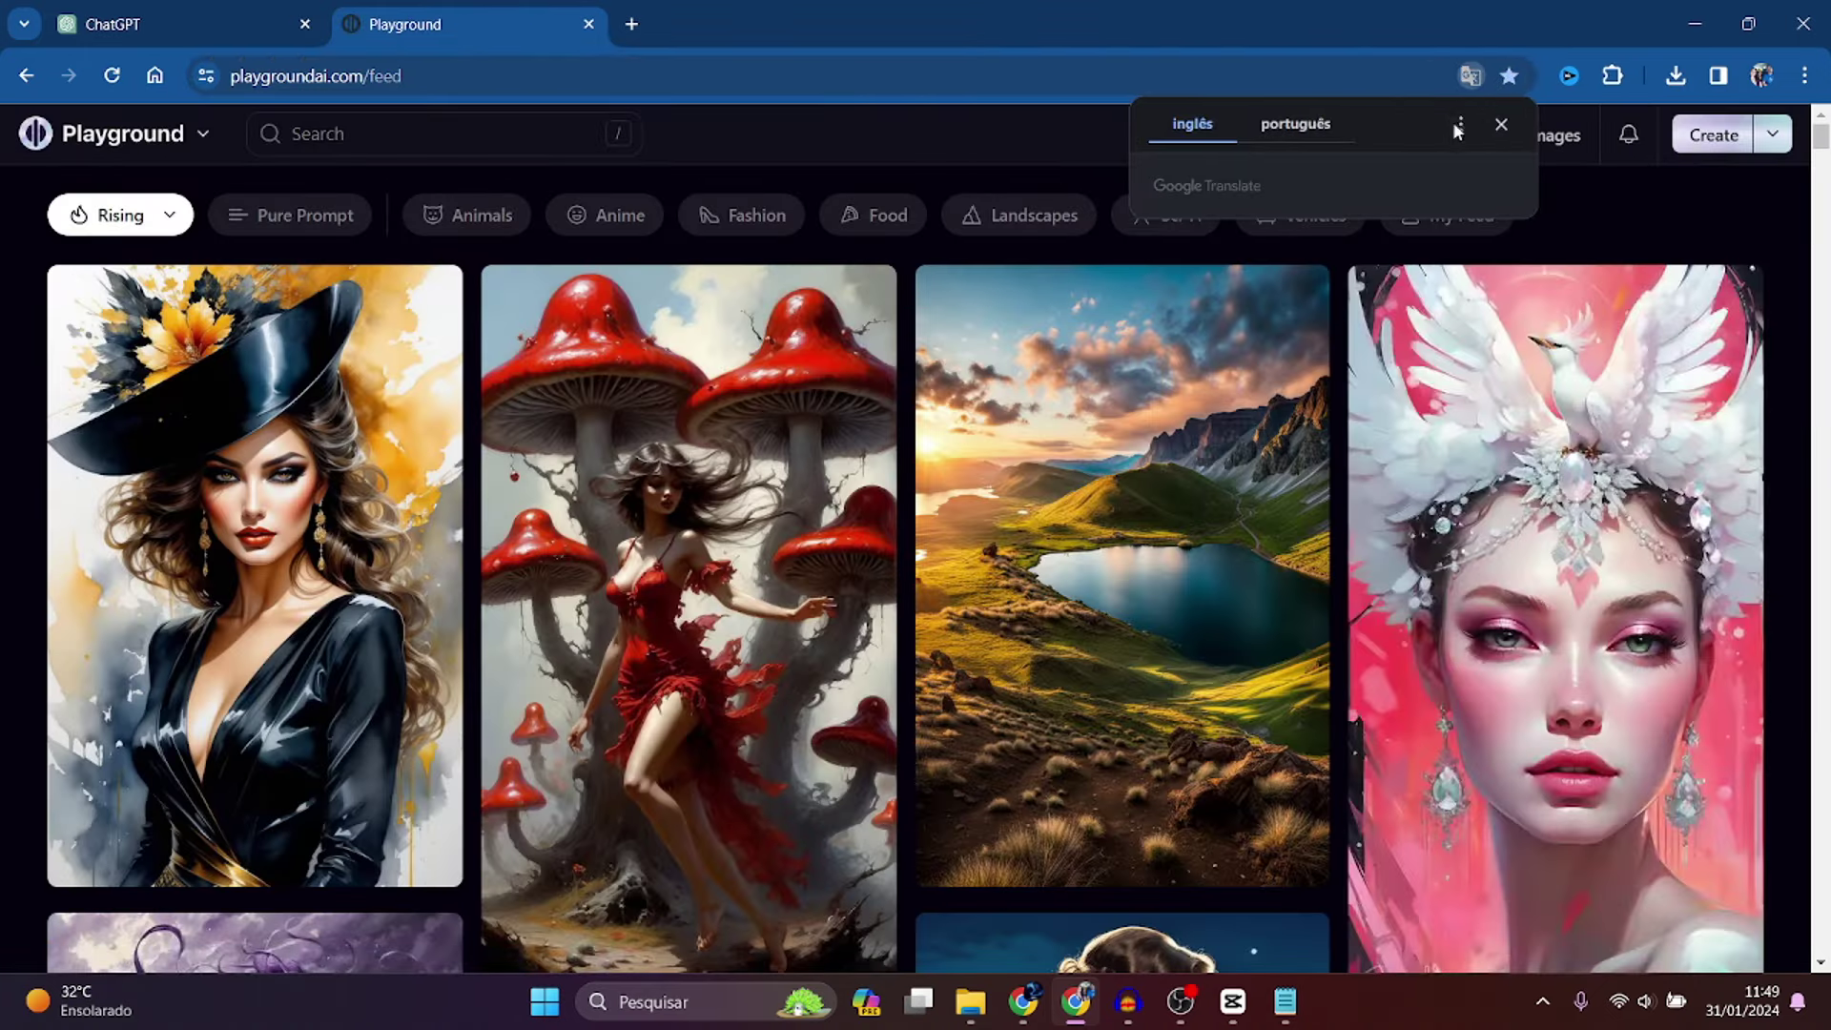
{"action": "left_click", "coordinate": [1500, 127]}
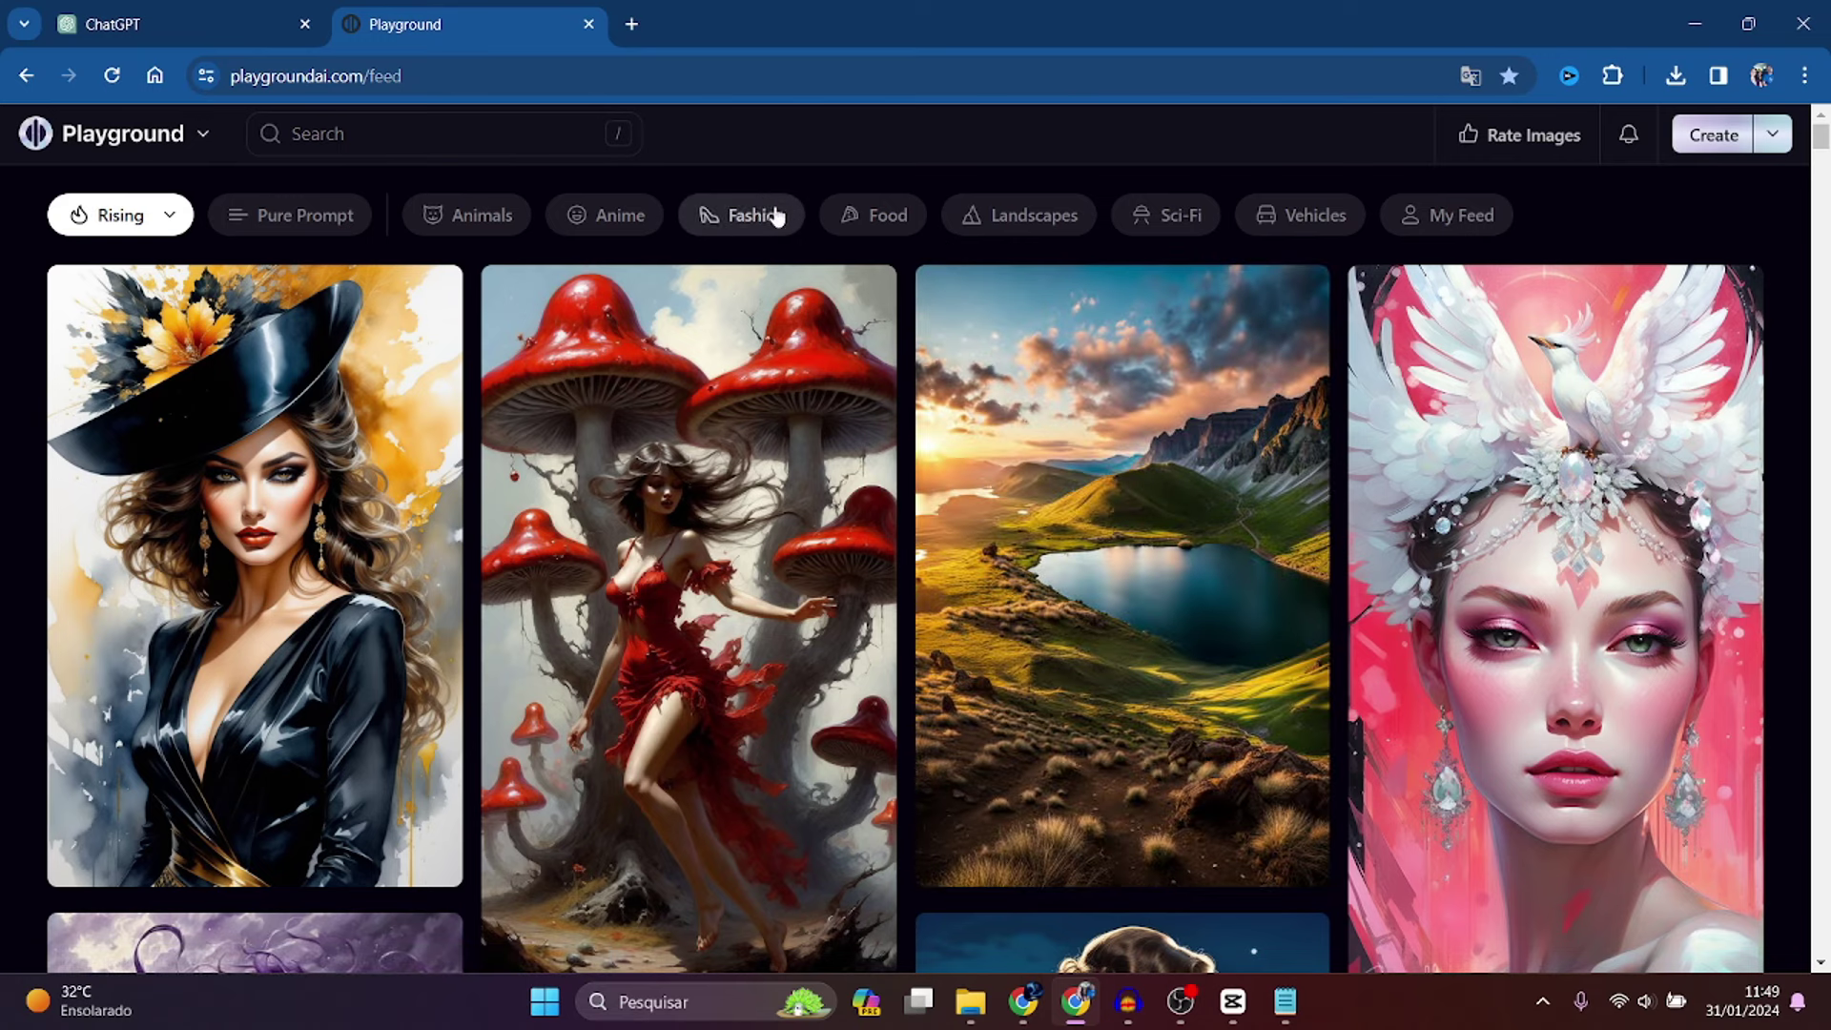
- Search all of Playground for "menino" and browse the images for one matching the opening scene
{"action": "type", "text": "men"}
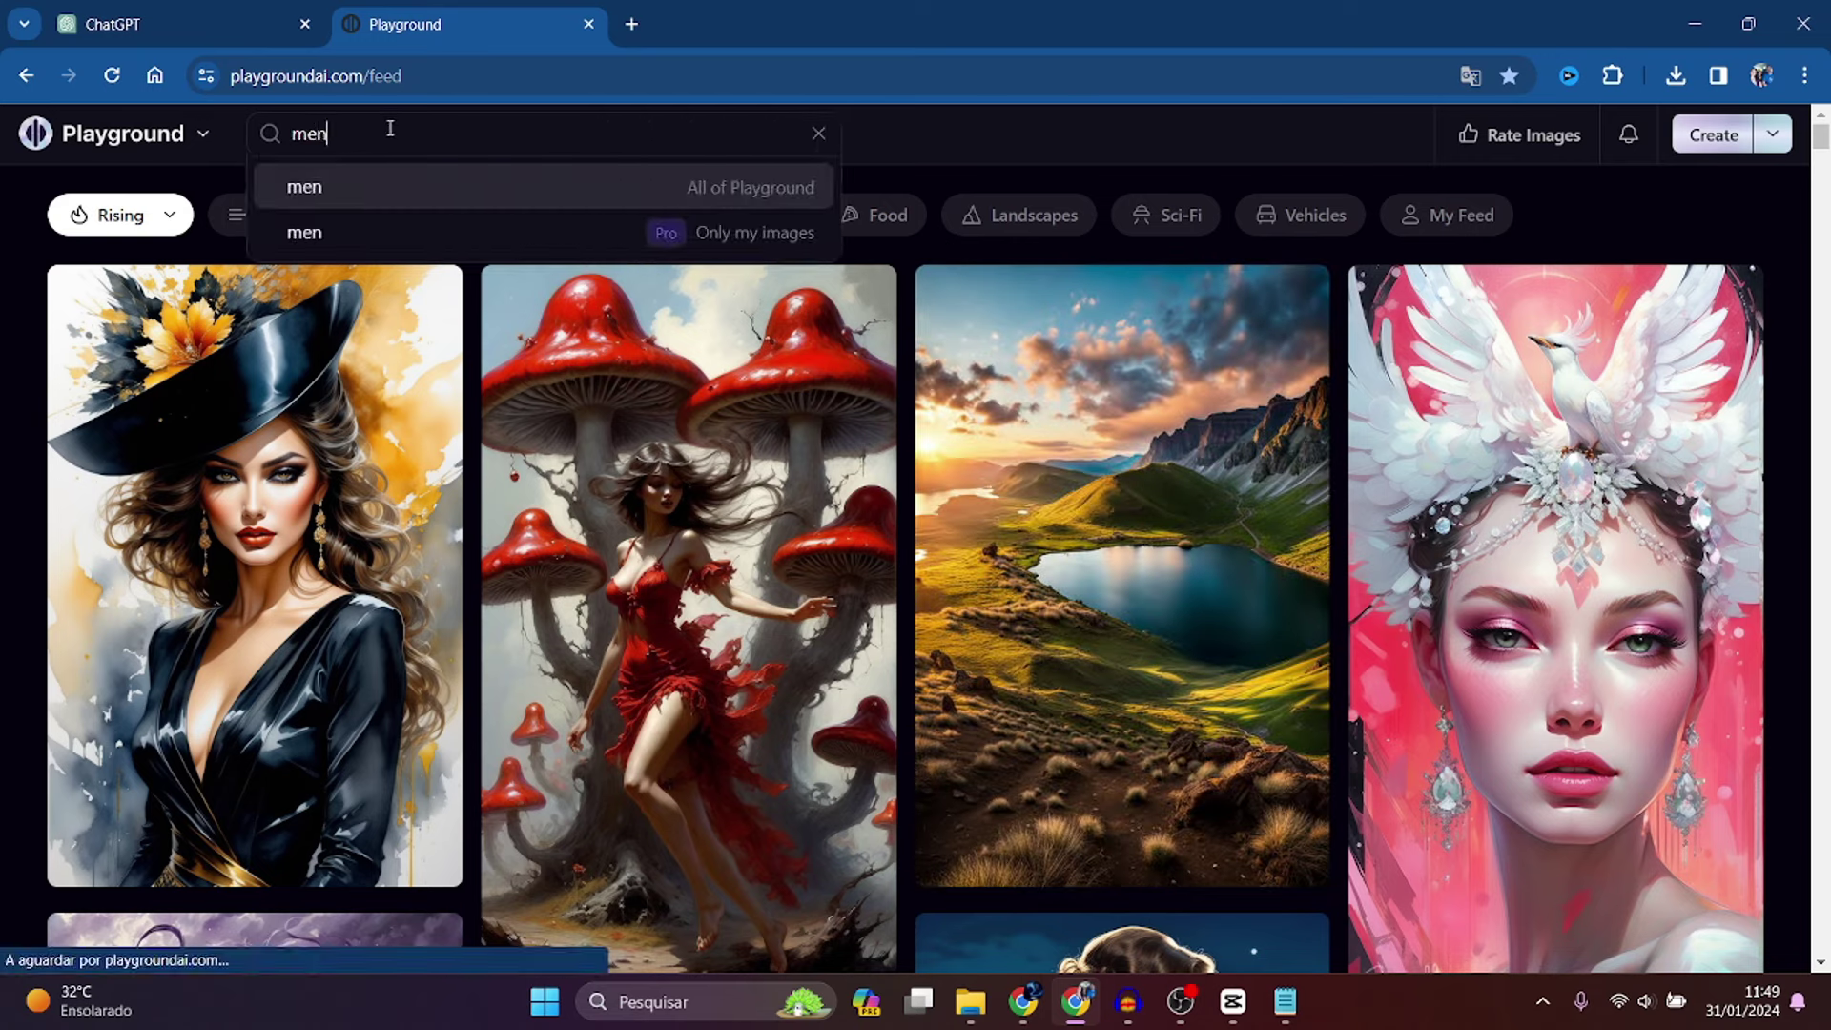
{"action": "type", "text": "ino"}
{"action": "key", "text": "Return"}
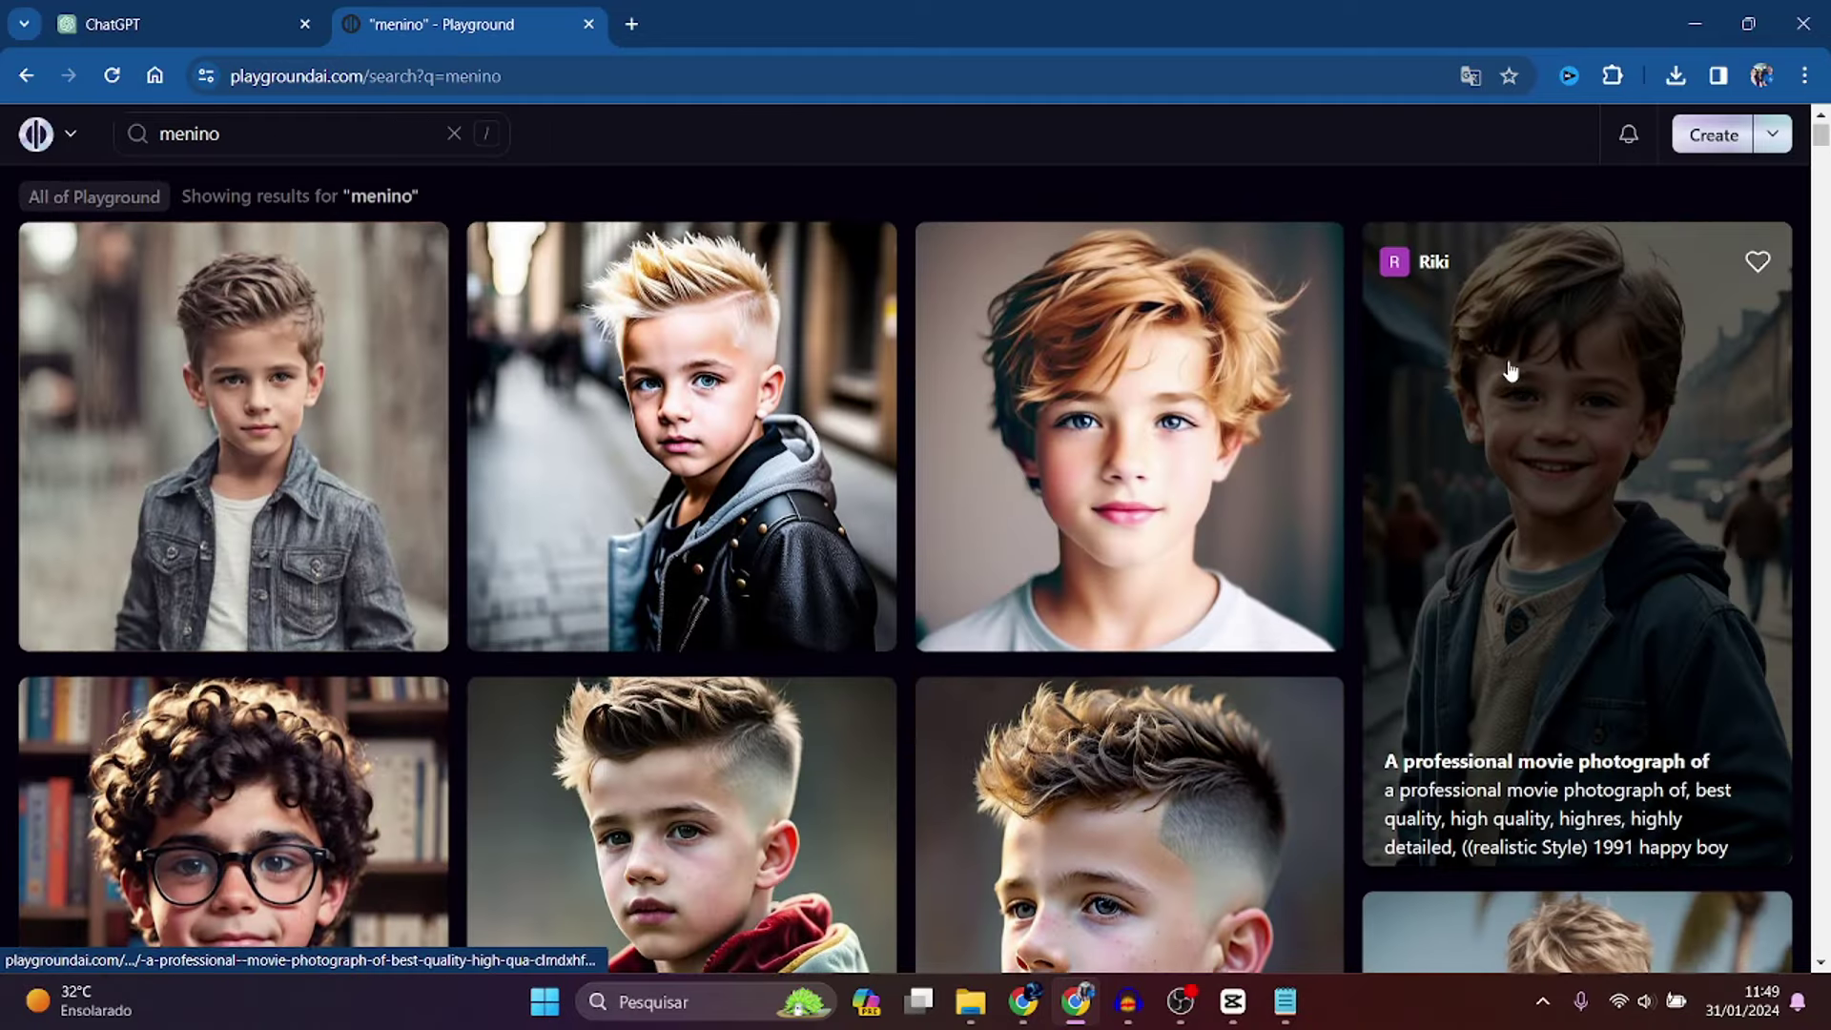
{"action": "scroll", "coordinate": [1509, 373], "scroll_direction": "down", "scroll_amount": 15}
{"action": "scroll", "coordinate": [1509, 370], "scroll_direction": "down", "scroll_amount": 15}
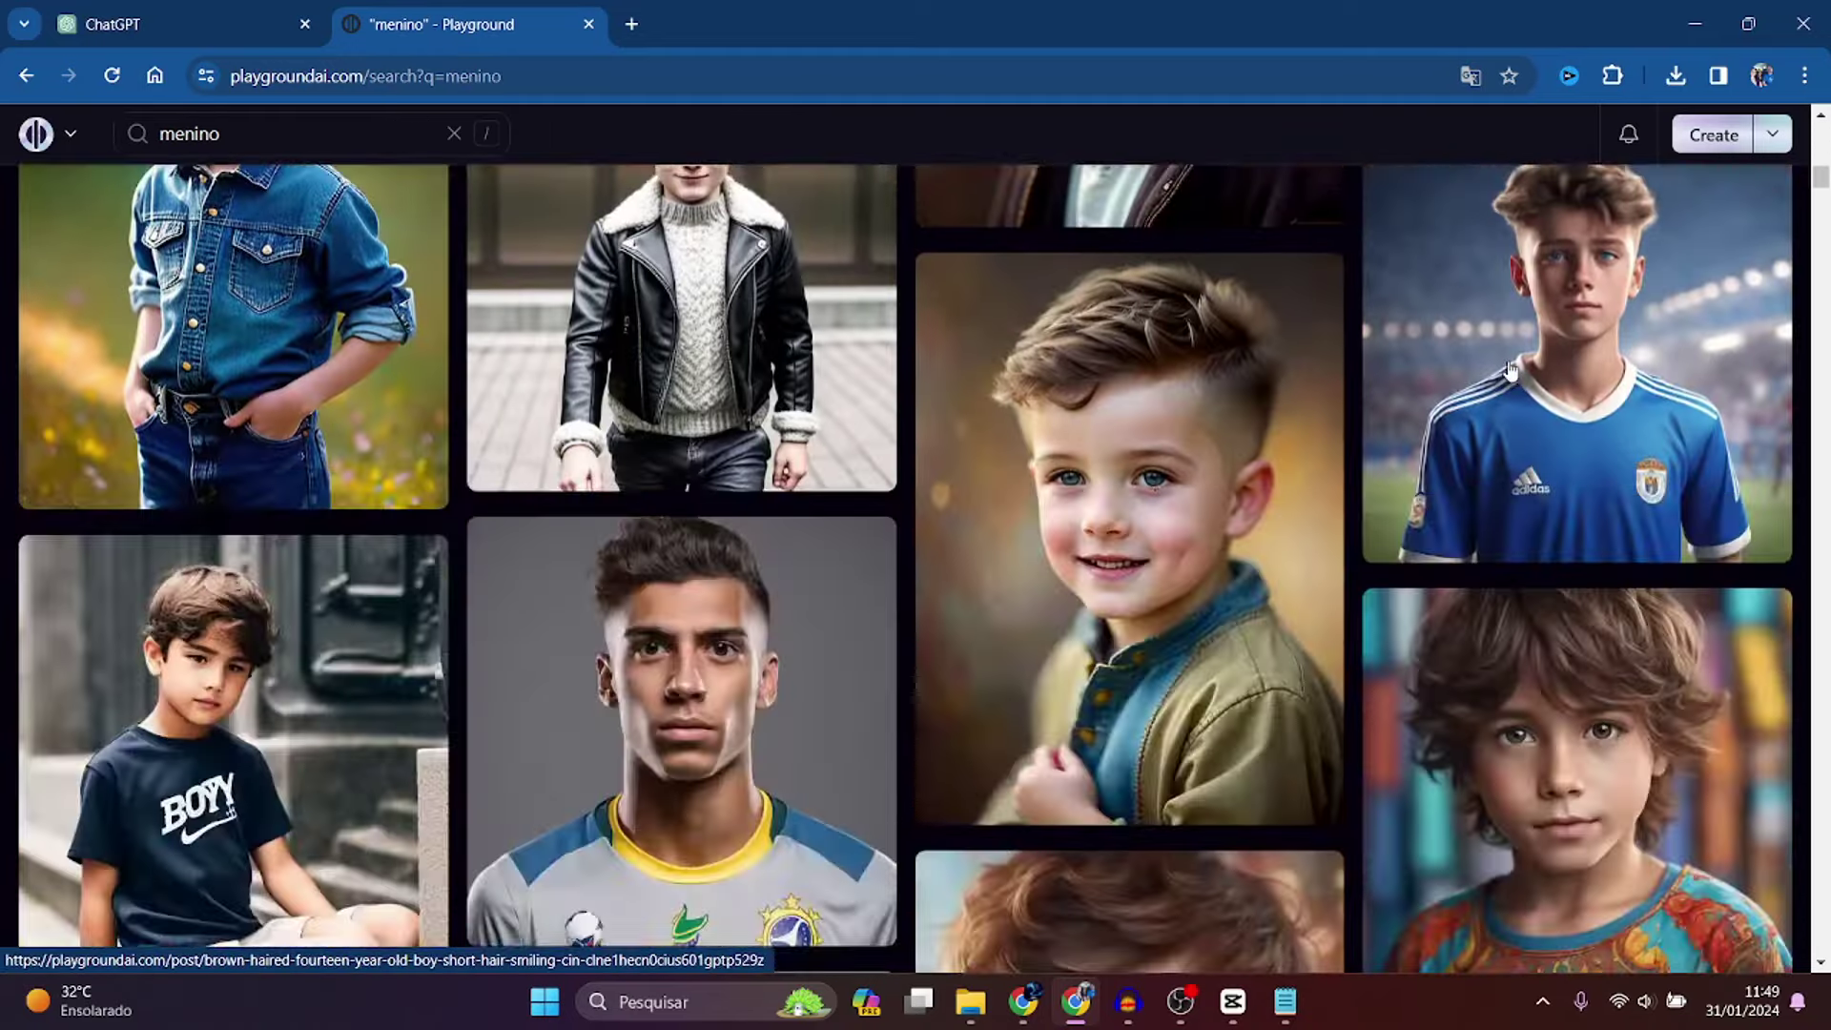
{"action": "scroll", "coordinate": [1509, 370], "scroll_direction": "down", "scroll_amount": 10}
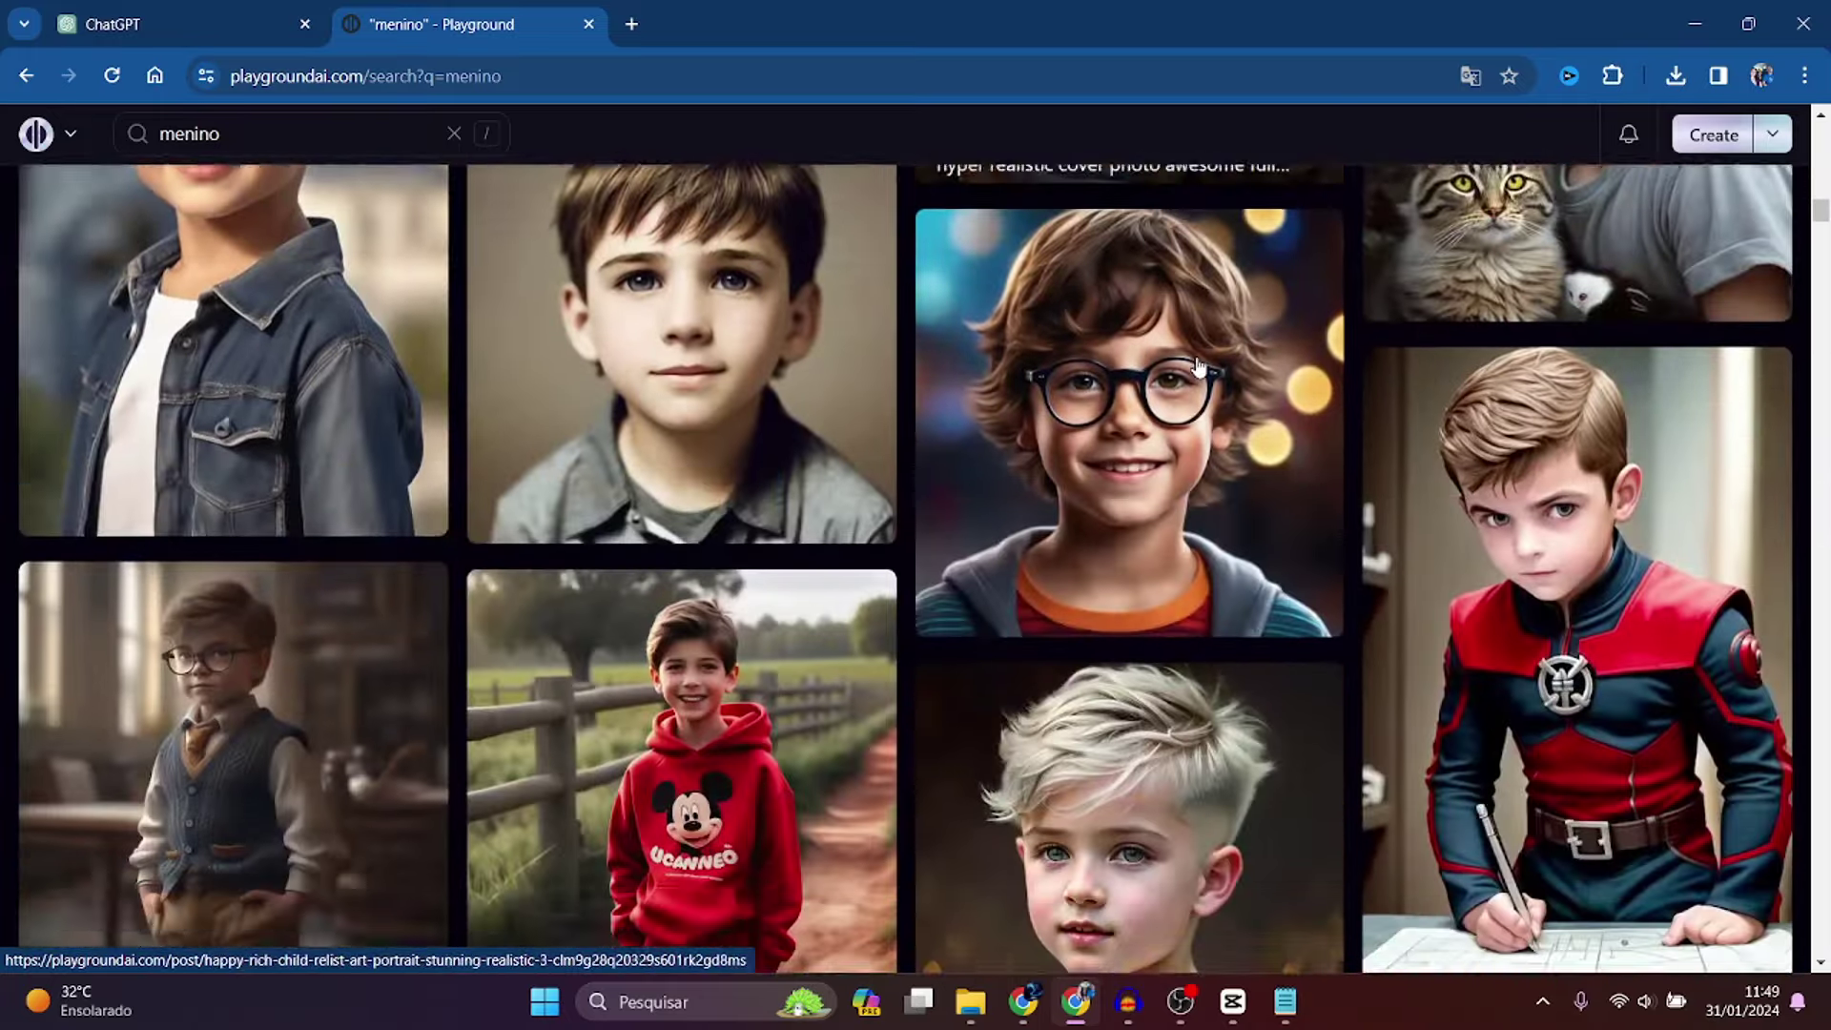
- Refine the search to "menino estudando" and save the image of the curly-haired boy in a grey hoodie studying over an open book
{"action": "left_click", "coordinate": [275, 132]}
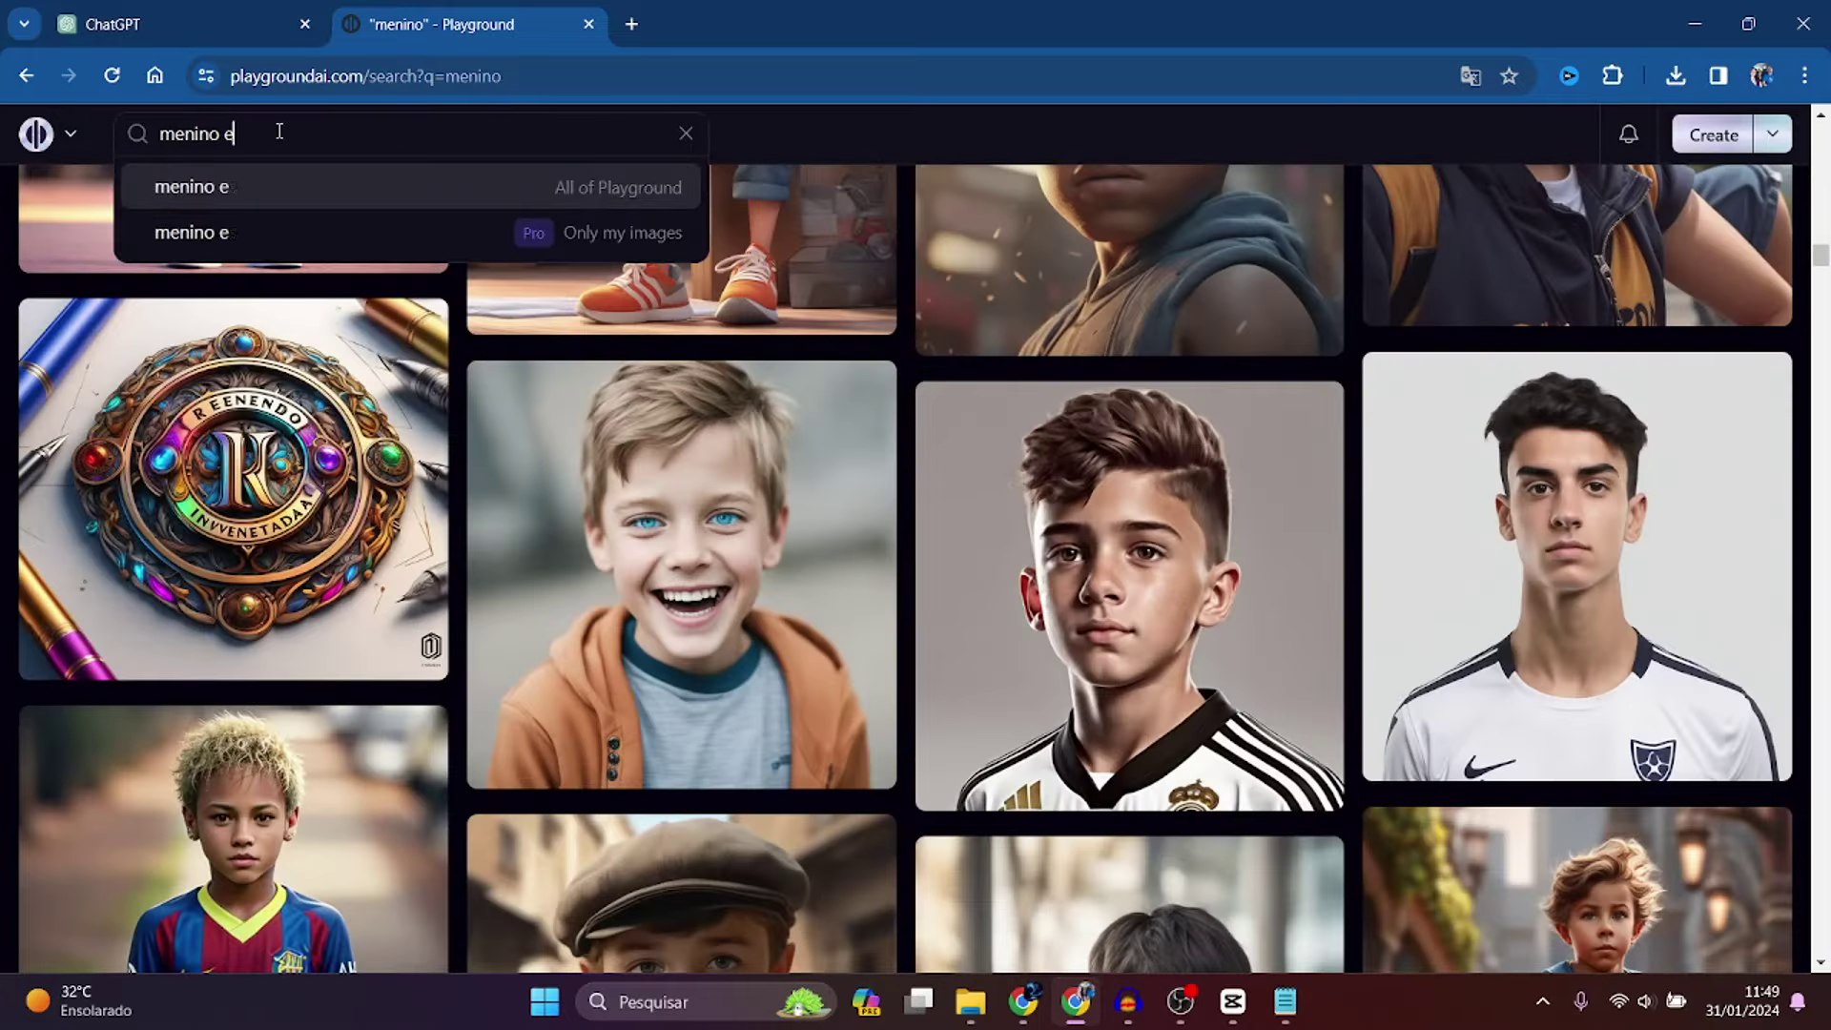
{"action": "type", "text": "estudando"}
{"action": "key", "text": "Return"}
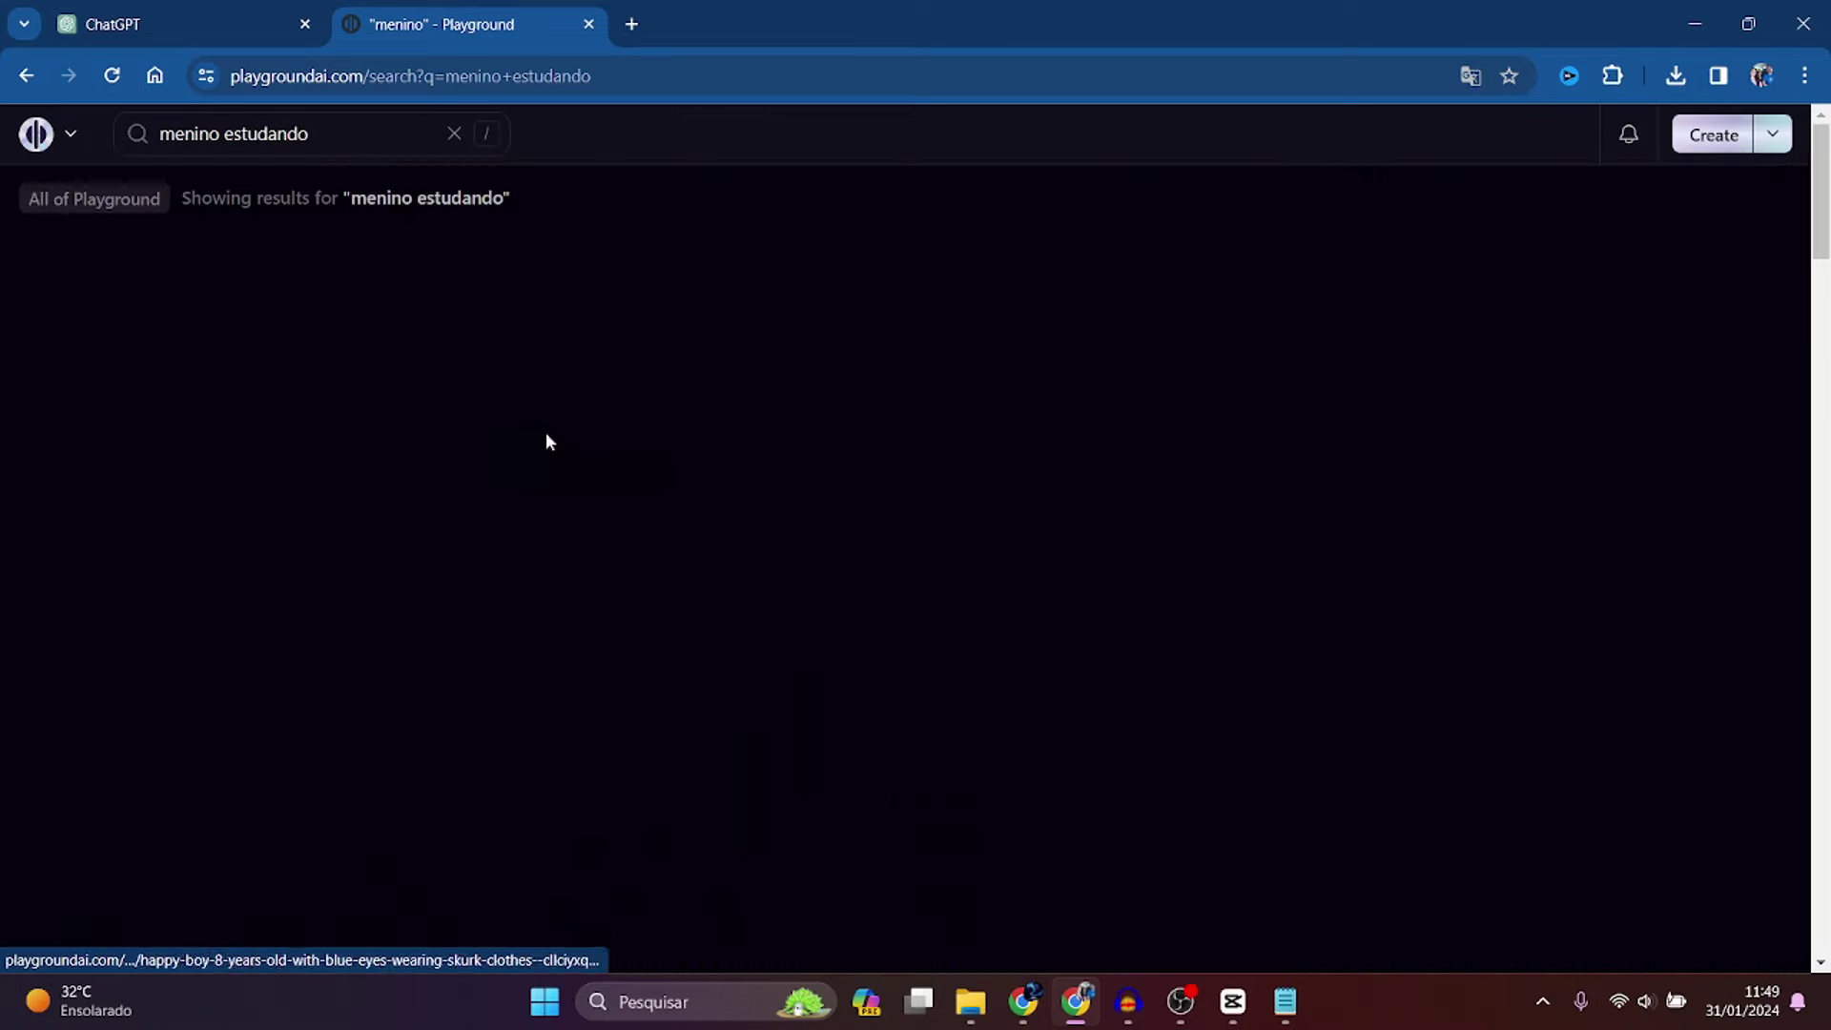
{"action": "scroll", "coordinate": [1688, 353], "scroll_direction": "down", "scroll_amount": 4}
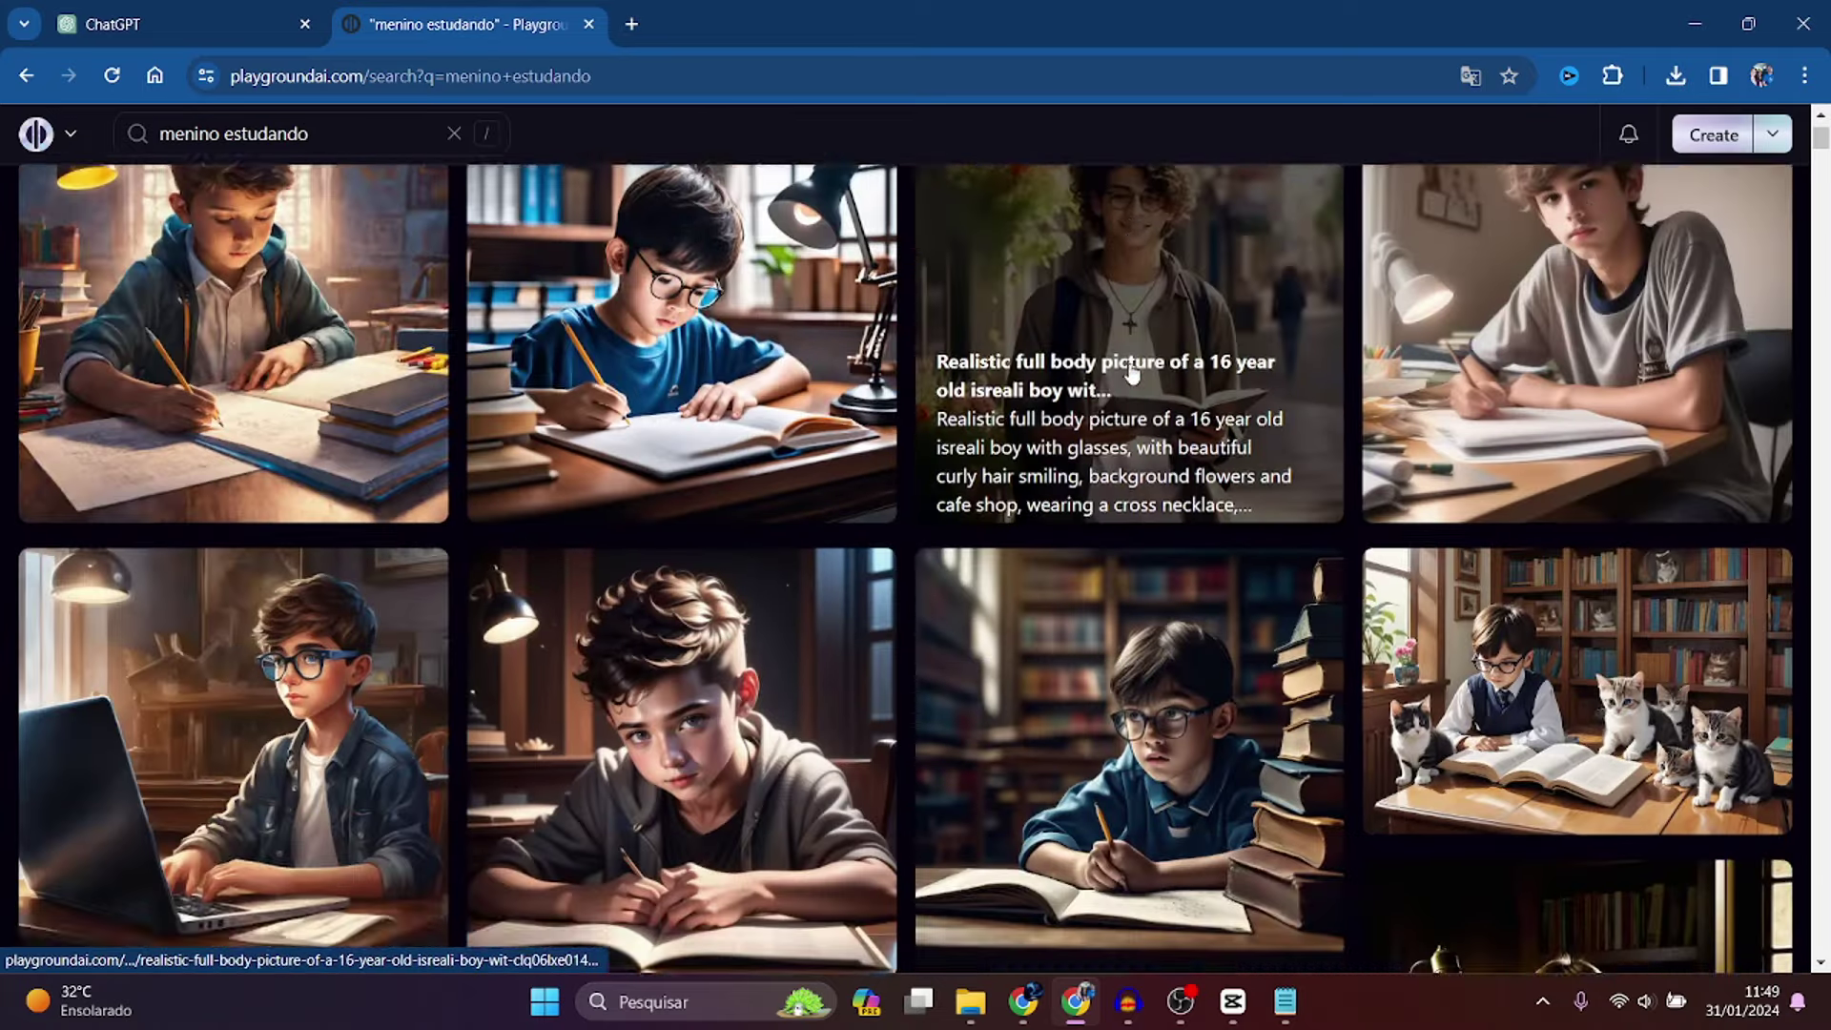
{"action": "scroll", "coordinate": [1600, 560], "scroll_direction": "down", "scroll_amount": 1}
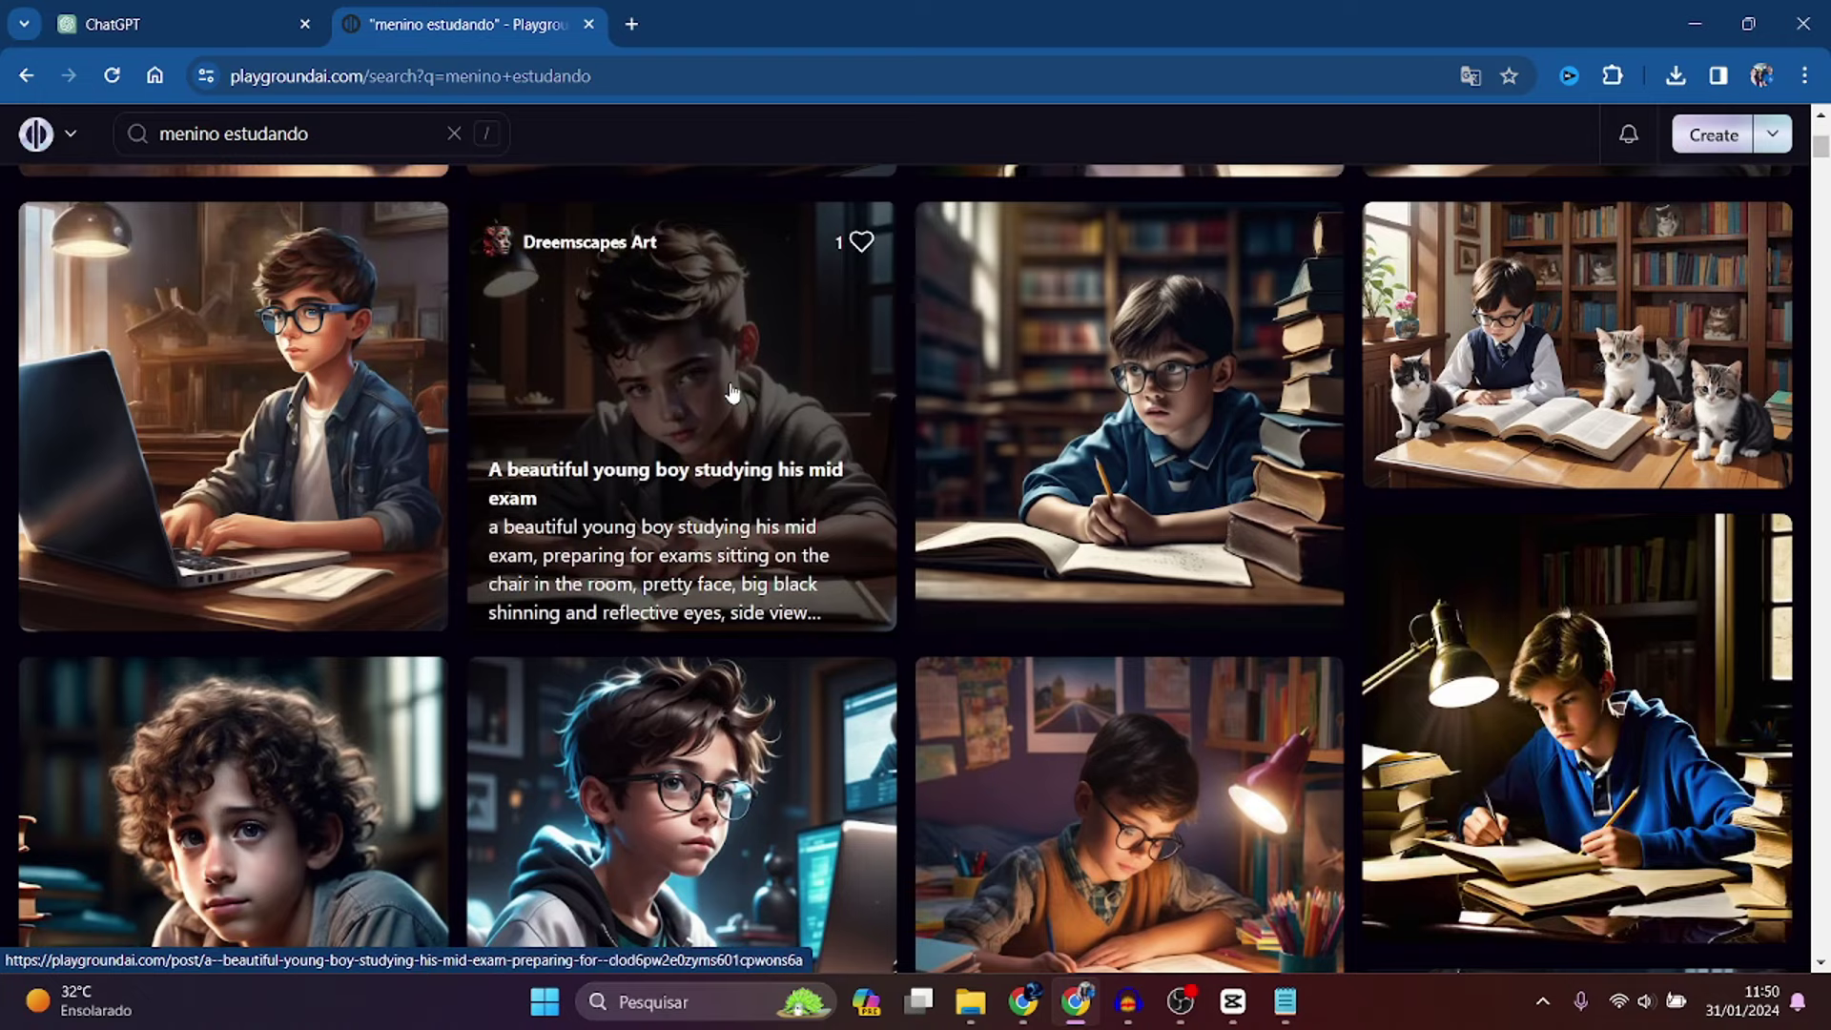
{"action": "left_click", "coordinate": [732, 391]}
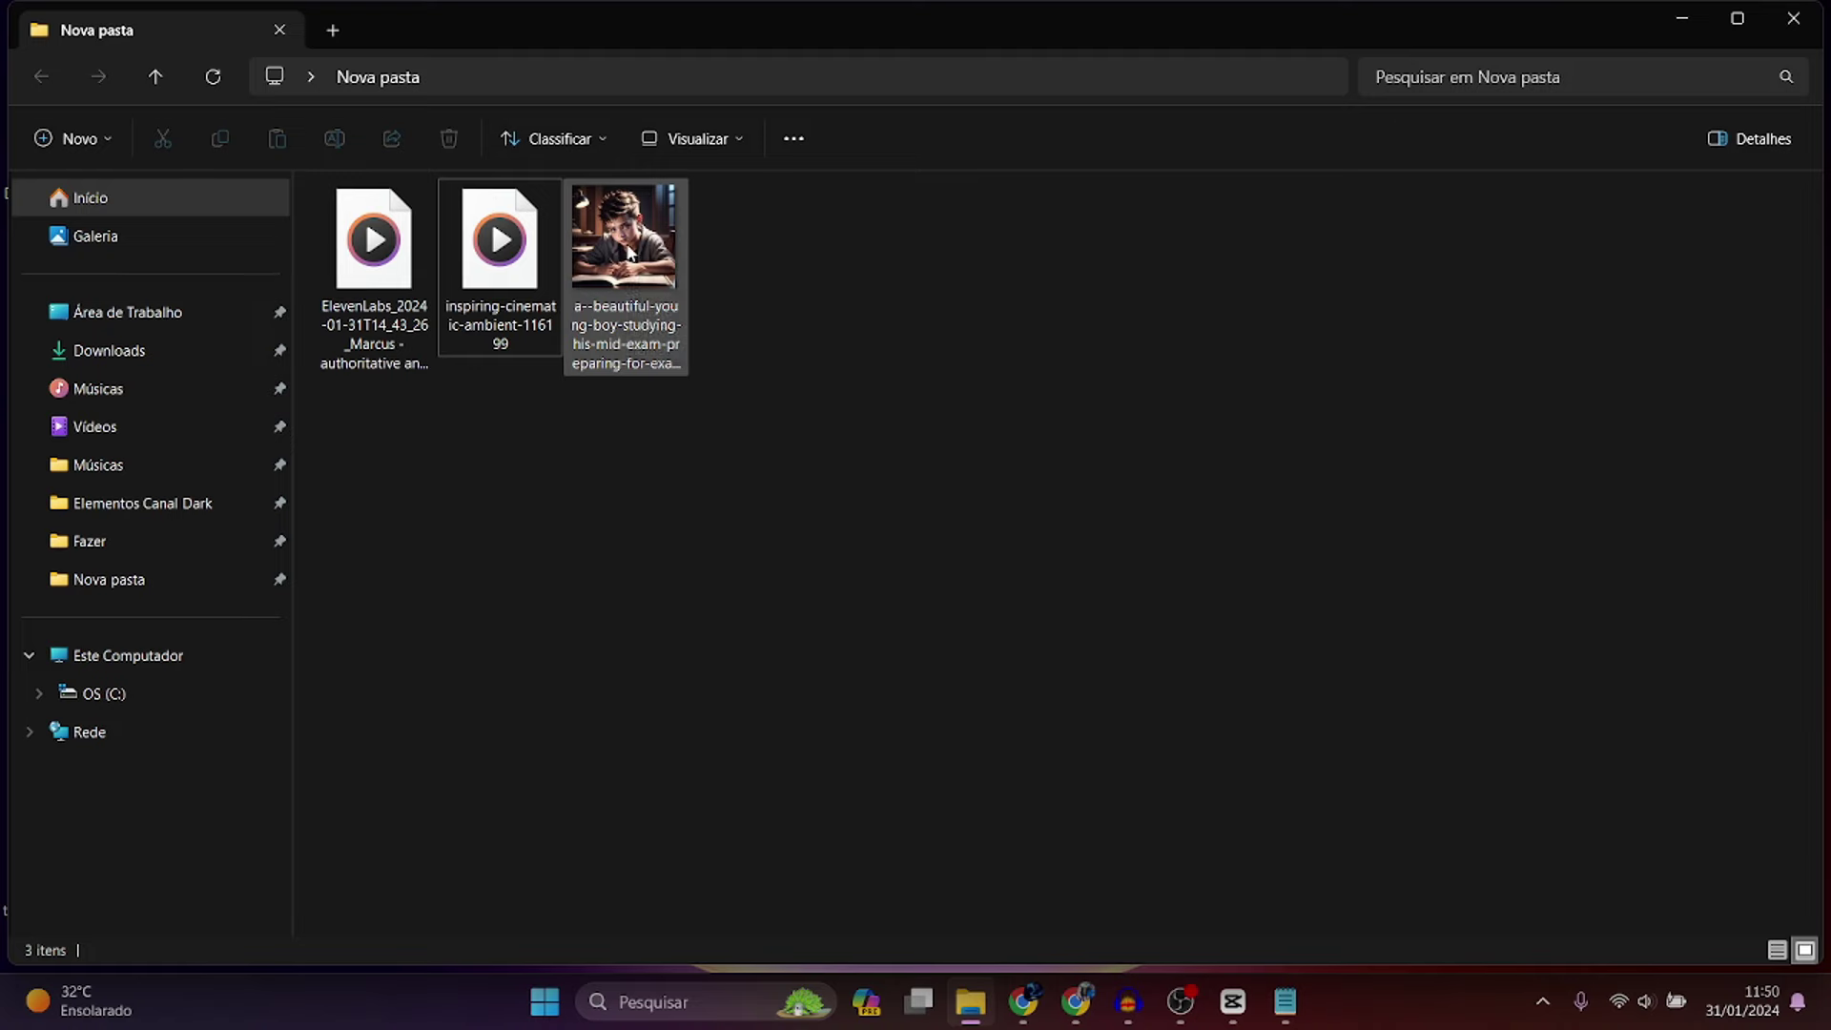
- Bring the studying-boy image from Nova pasta into CapCut, place it at the timeline start and trim its end to 00:00:03:15
{"action": "left_click_drag", "start_coordinate": [629, 253], "coordinate": [189, 689]}
{"action": "left_click", "coordinate": [263, 713]}
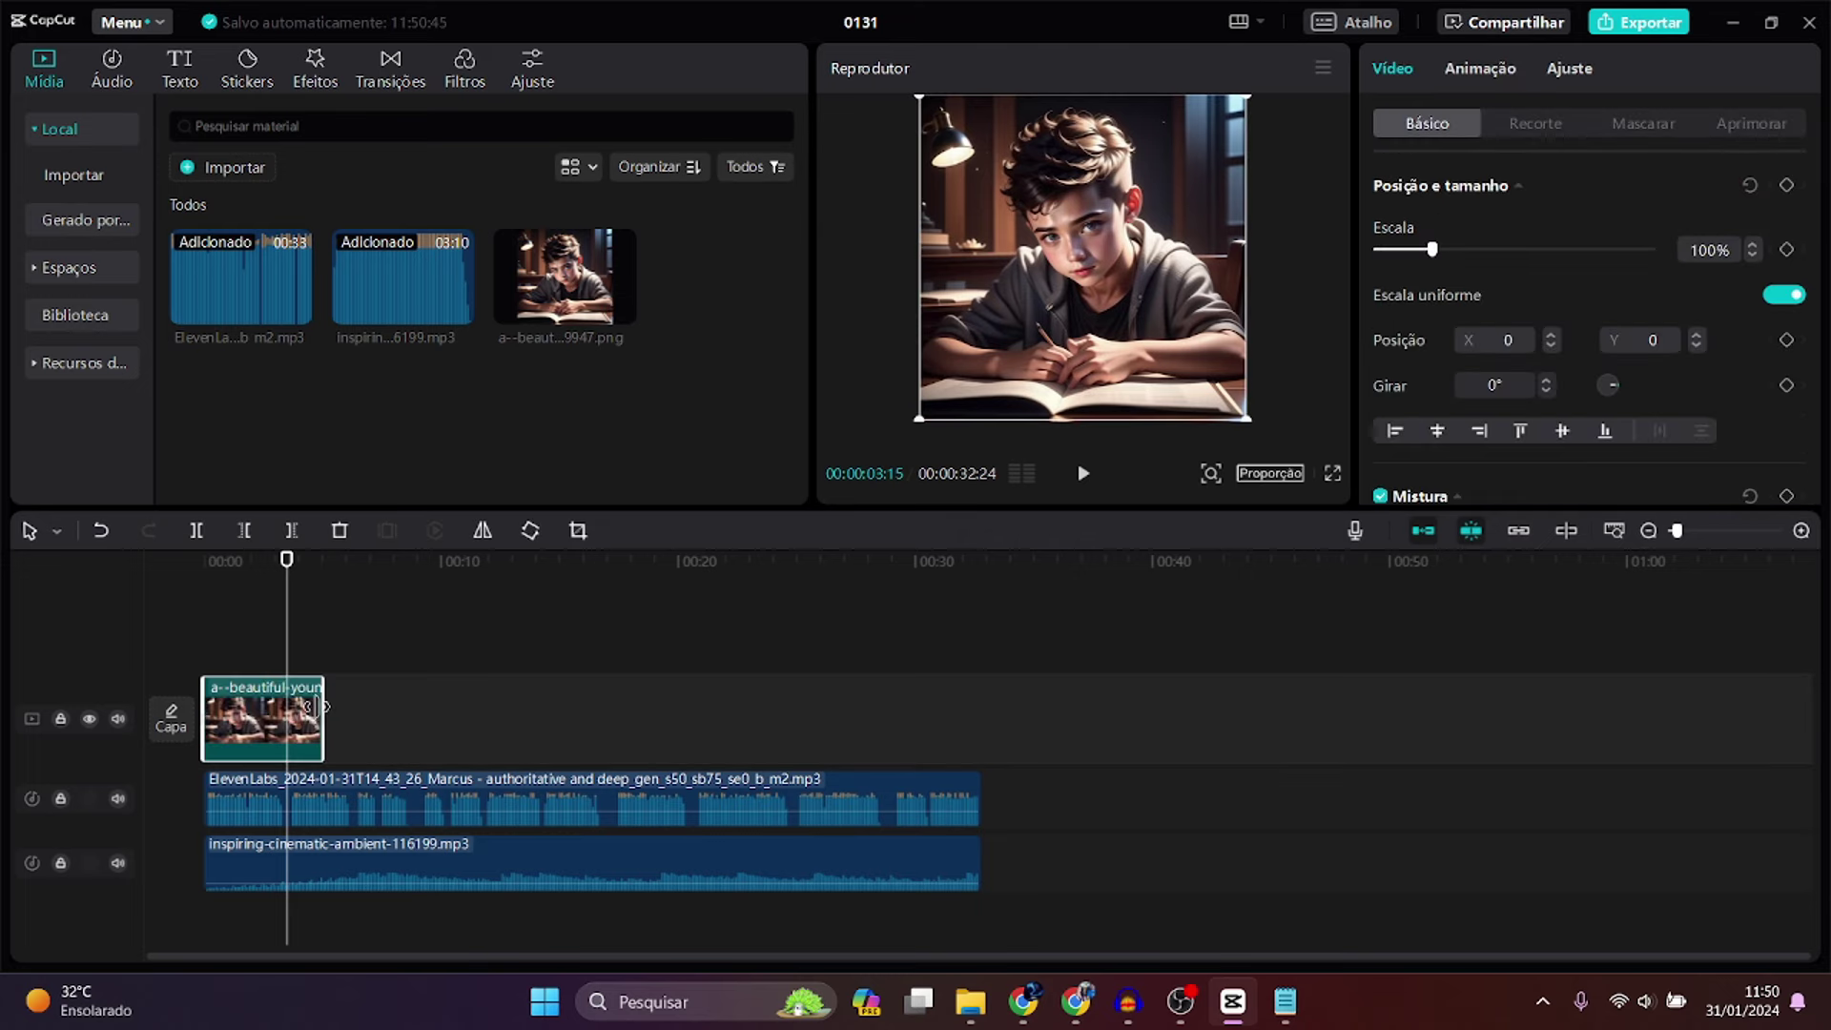
{"action": "left_click_drag", "start_coordinate": [320, 706], "coordinate": [287, 705]}
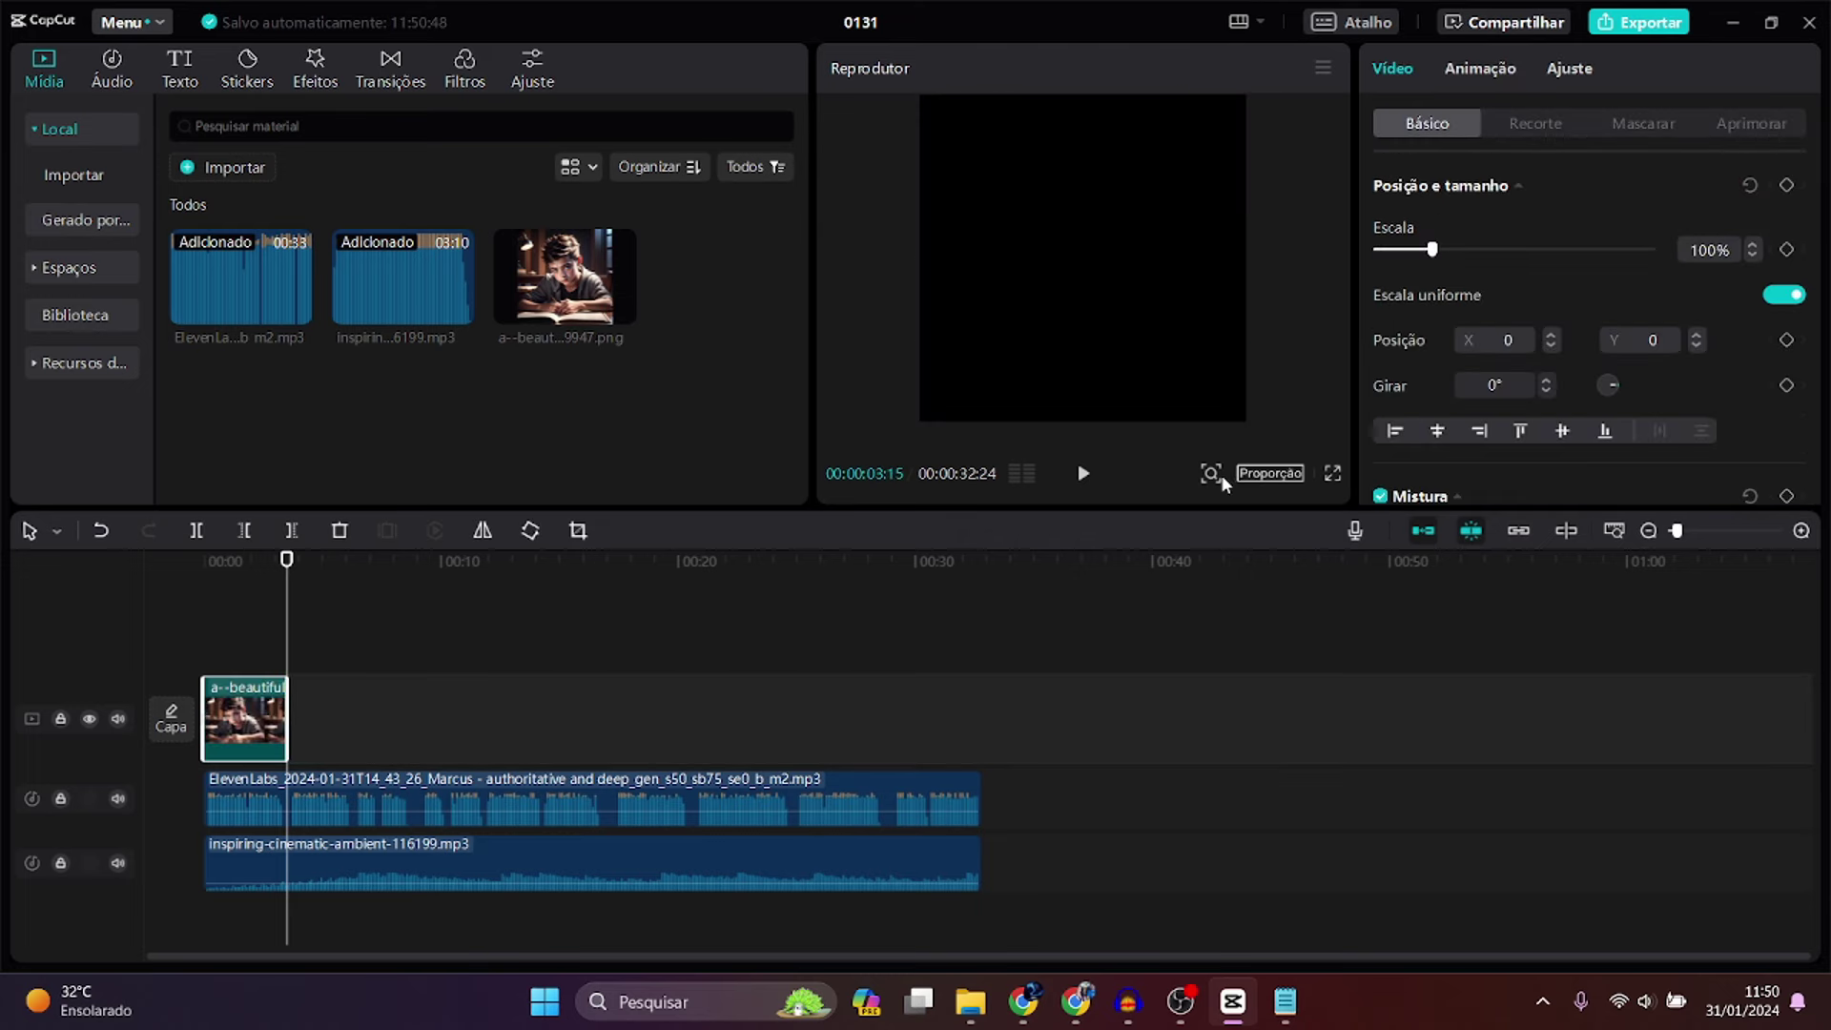
- Set the project aspect ratio to 16:9 and scale the boy image to 178% so it fills the frame
{"action": "left_click", "coordinate": [1270, 474]}
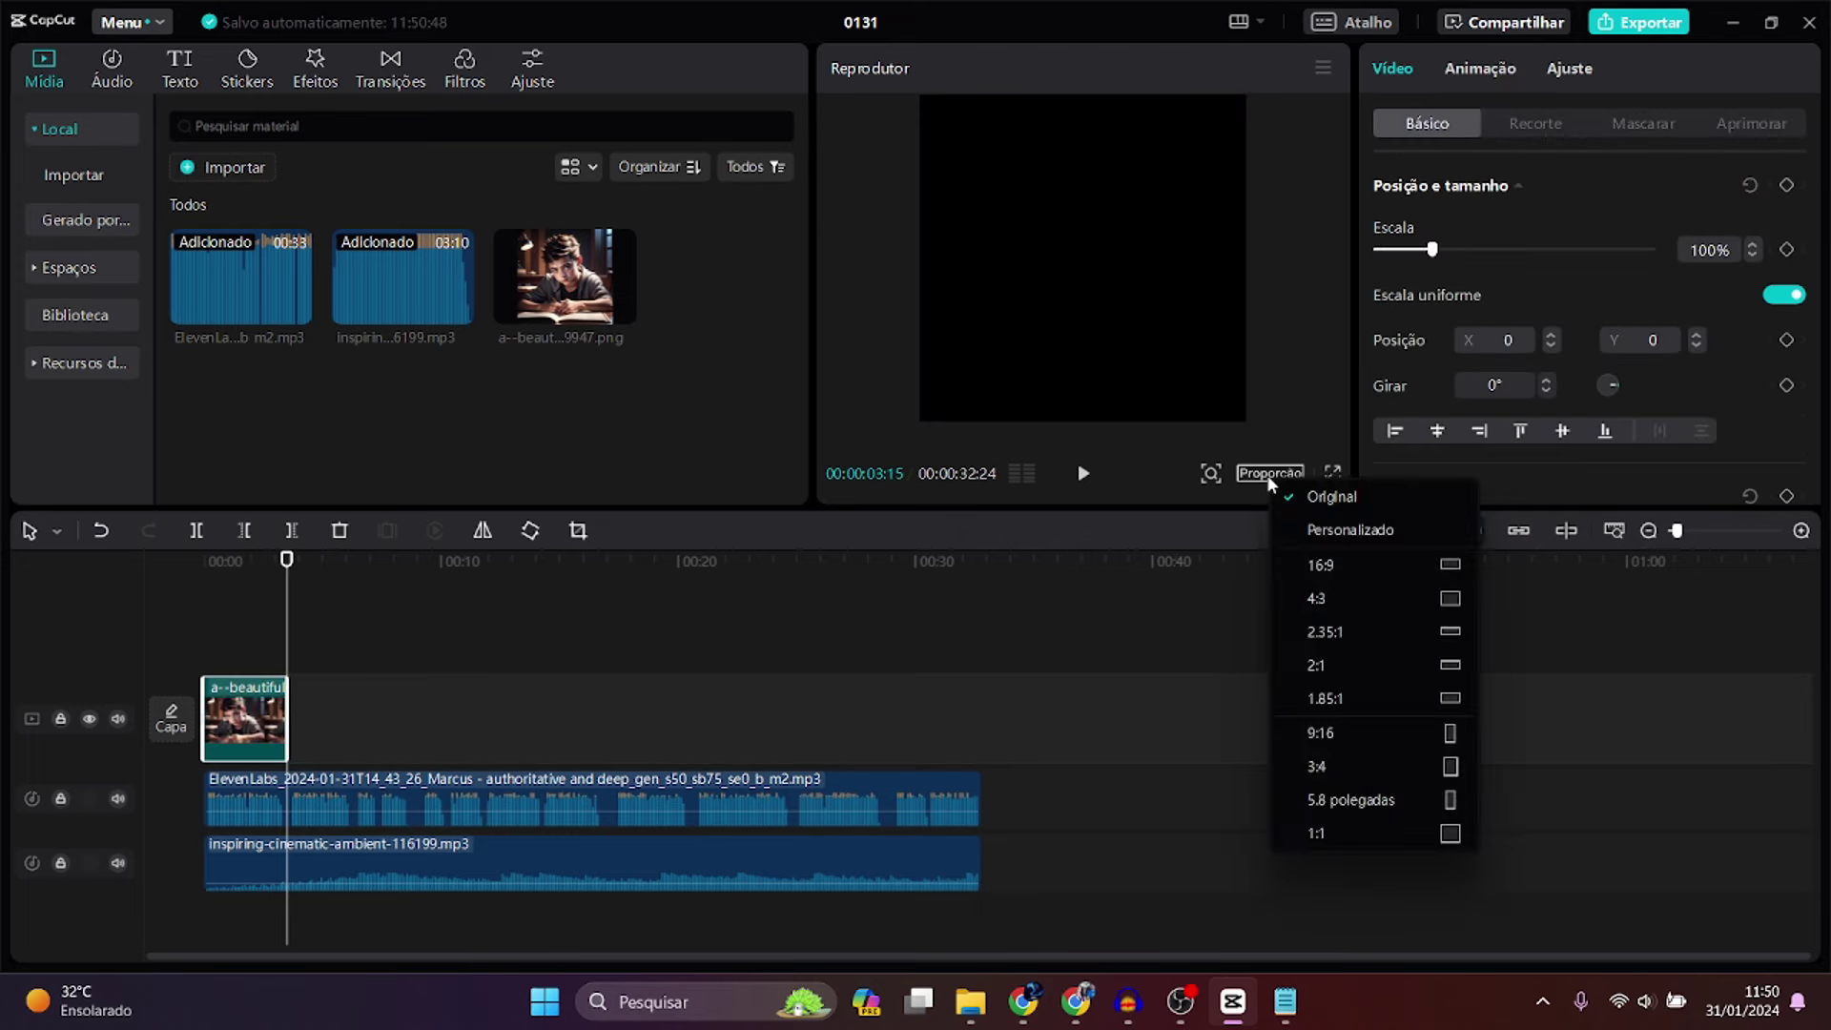
{"action": "left_click", "coordinate": [1368, 563]}
{"action": "left_click_drag", "start_coordinate": [288, 578], "coordinate": [251, 587]}
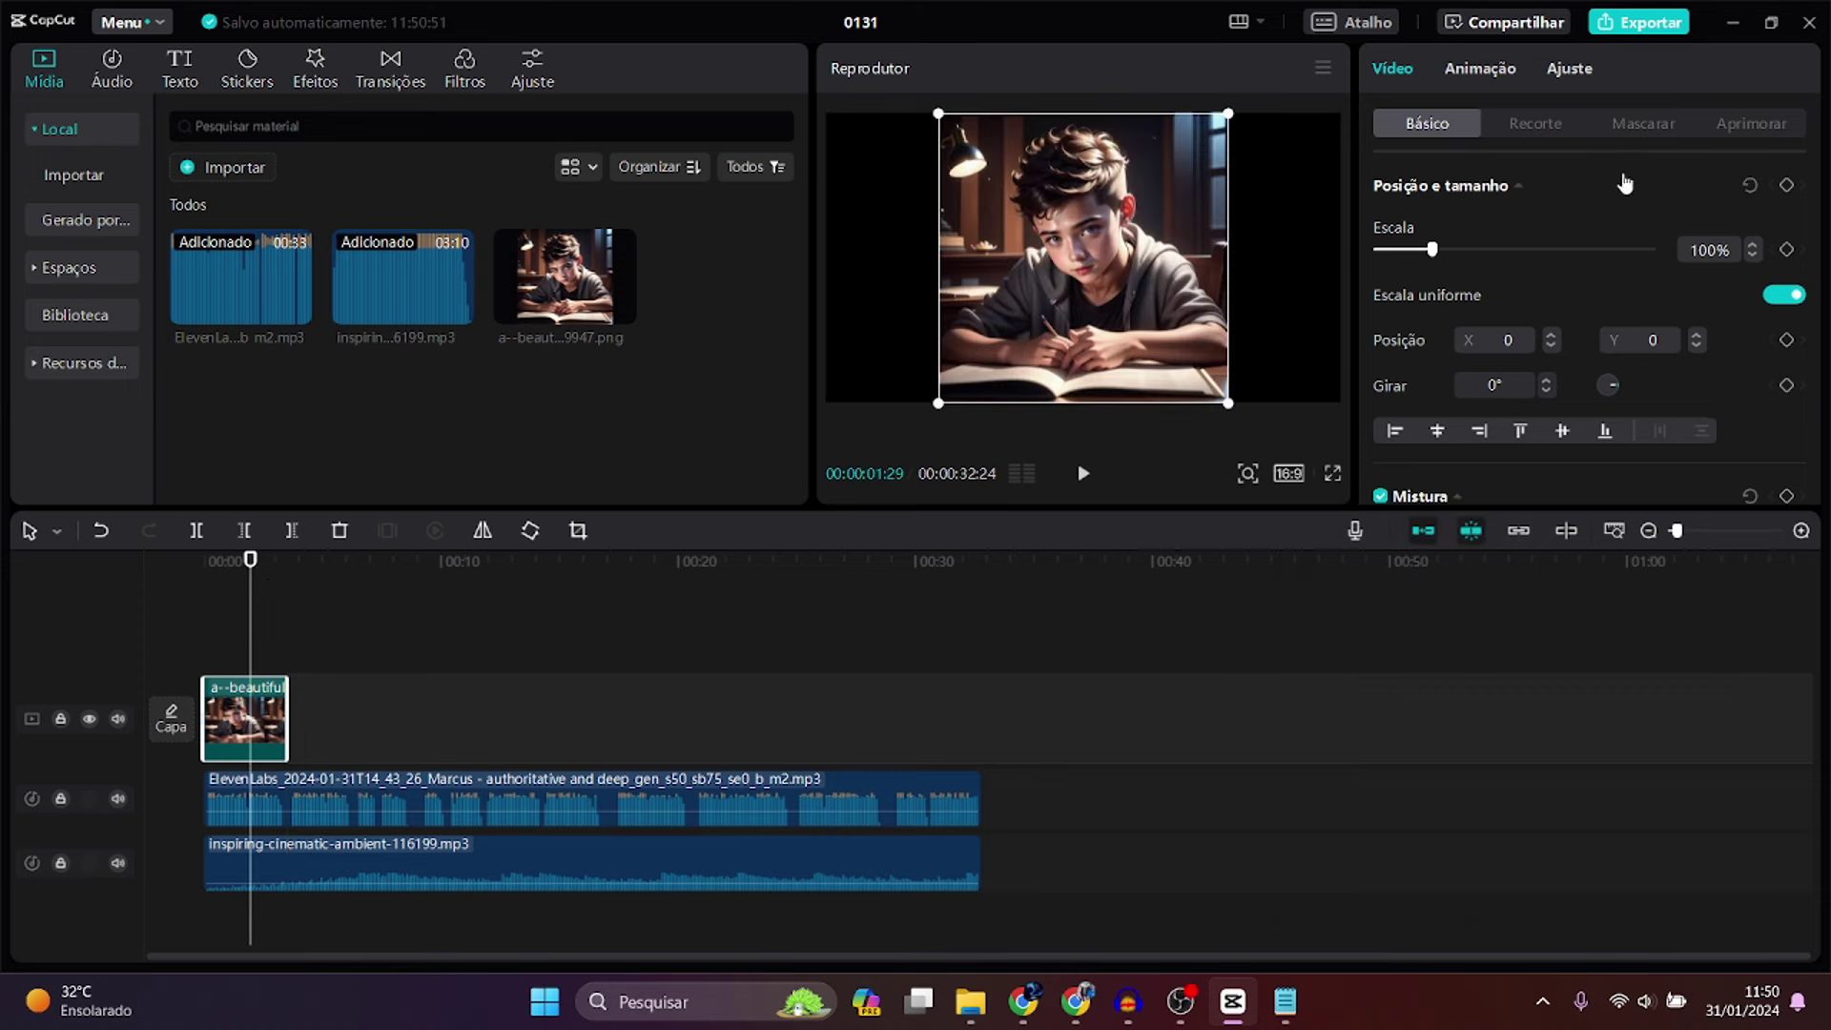
{"action": "left_click_drag", "start_coordinate": [1436, 250], "coordinate": [1475, 270]}
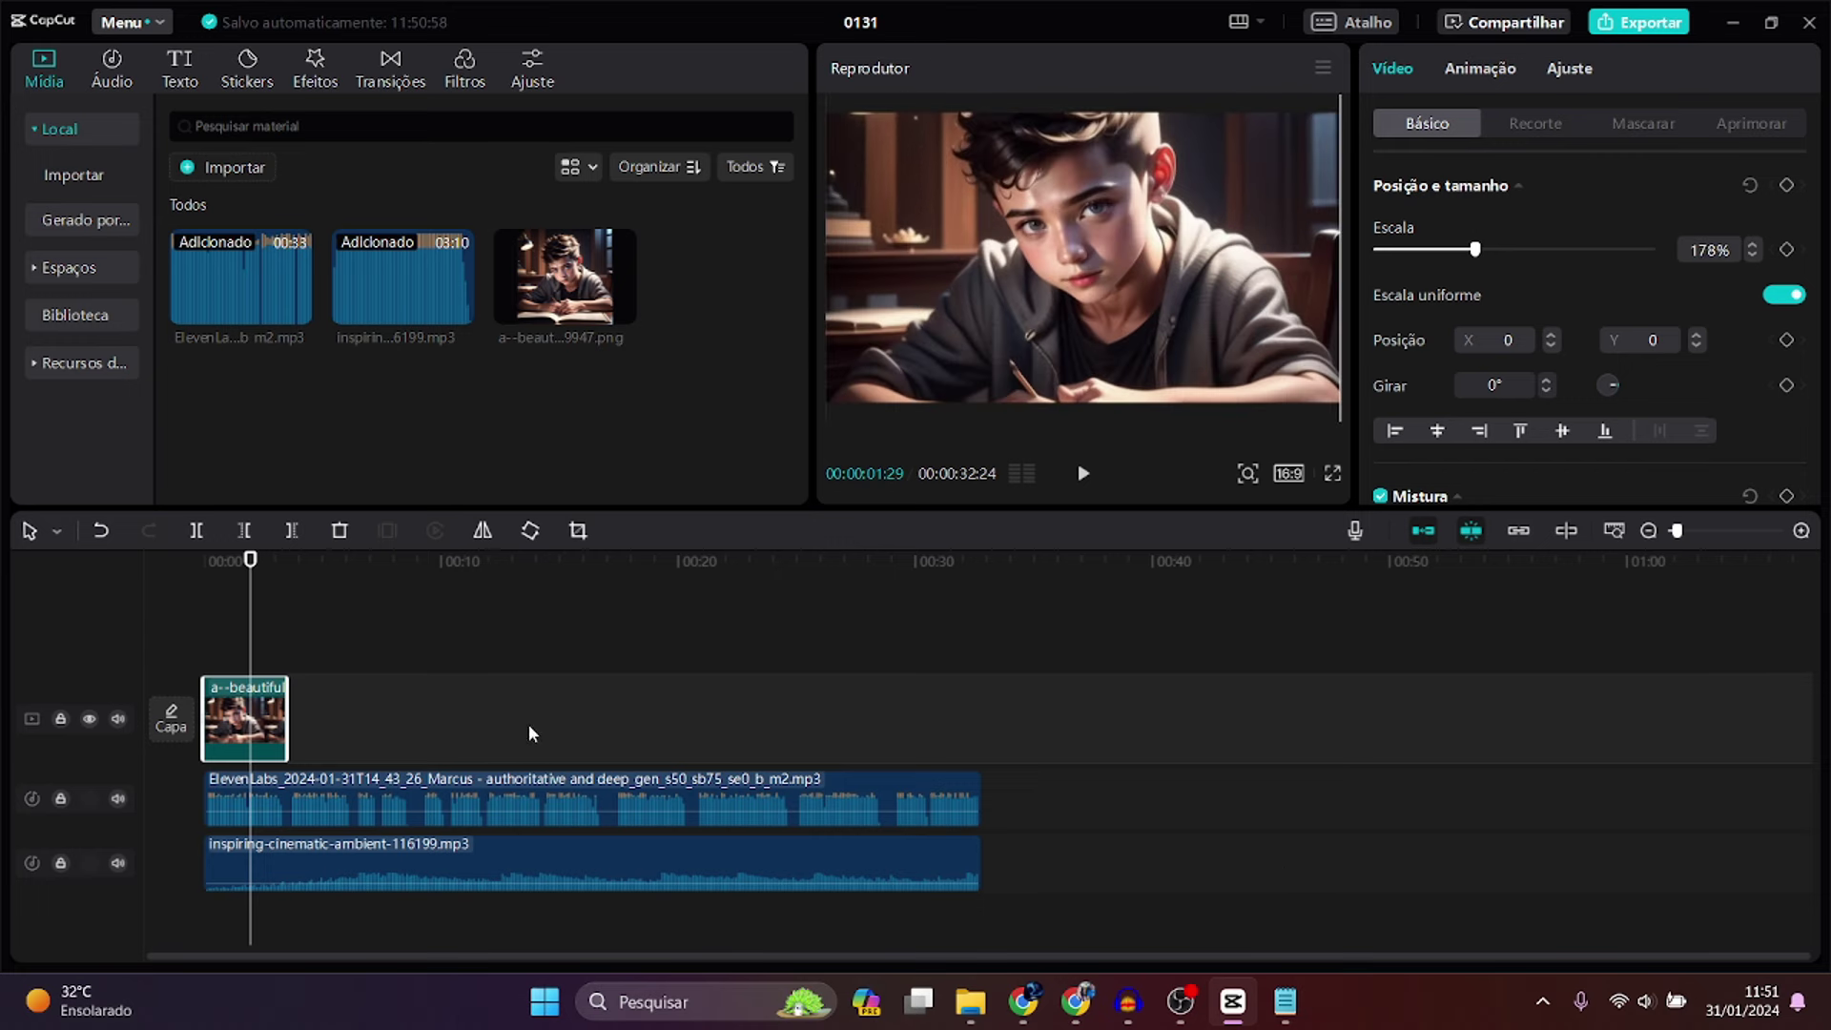
- Play the timeline past the first image and return the YouTube reference video in Chrome to its opening scene for comparison
{"action": "key", "text": "space"}
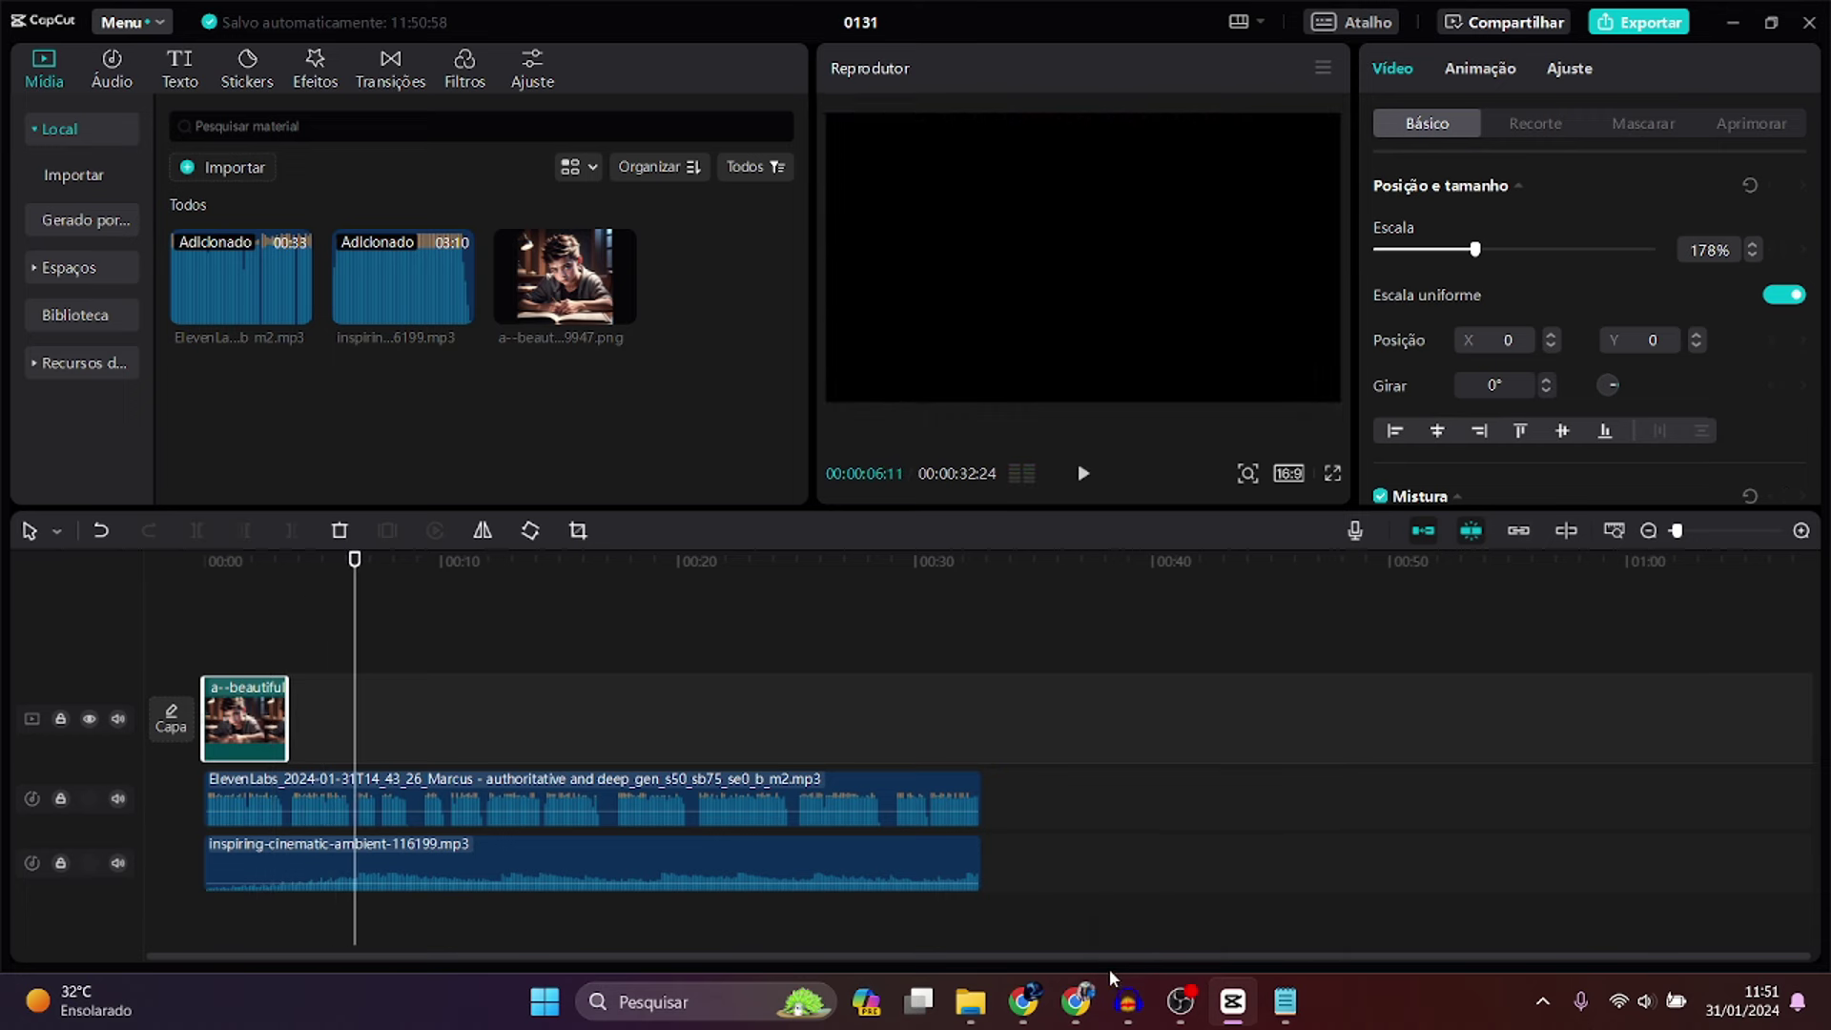
{"action": "left_click", "coordinate": [1025, 1013]}
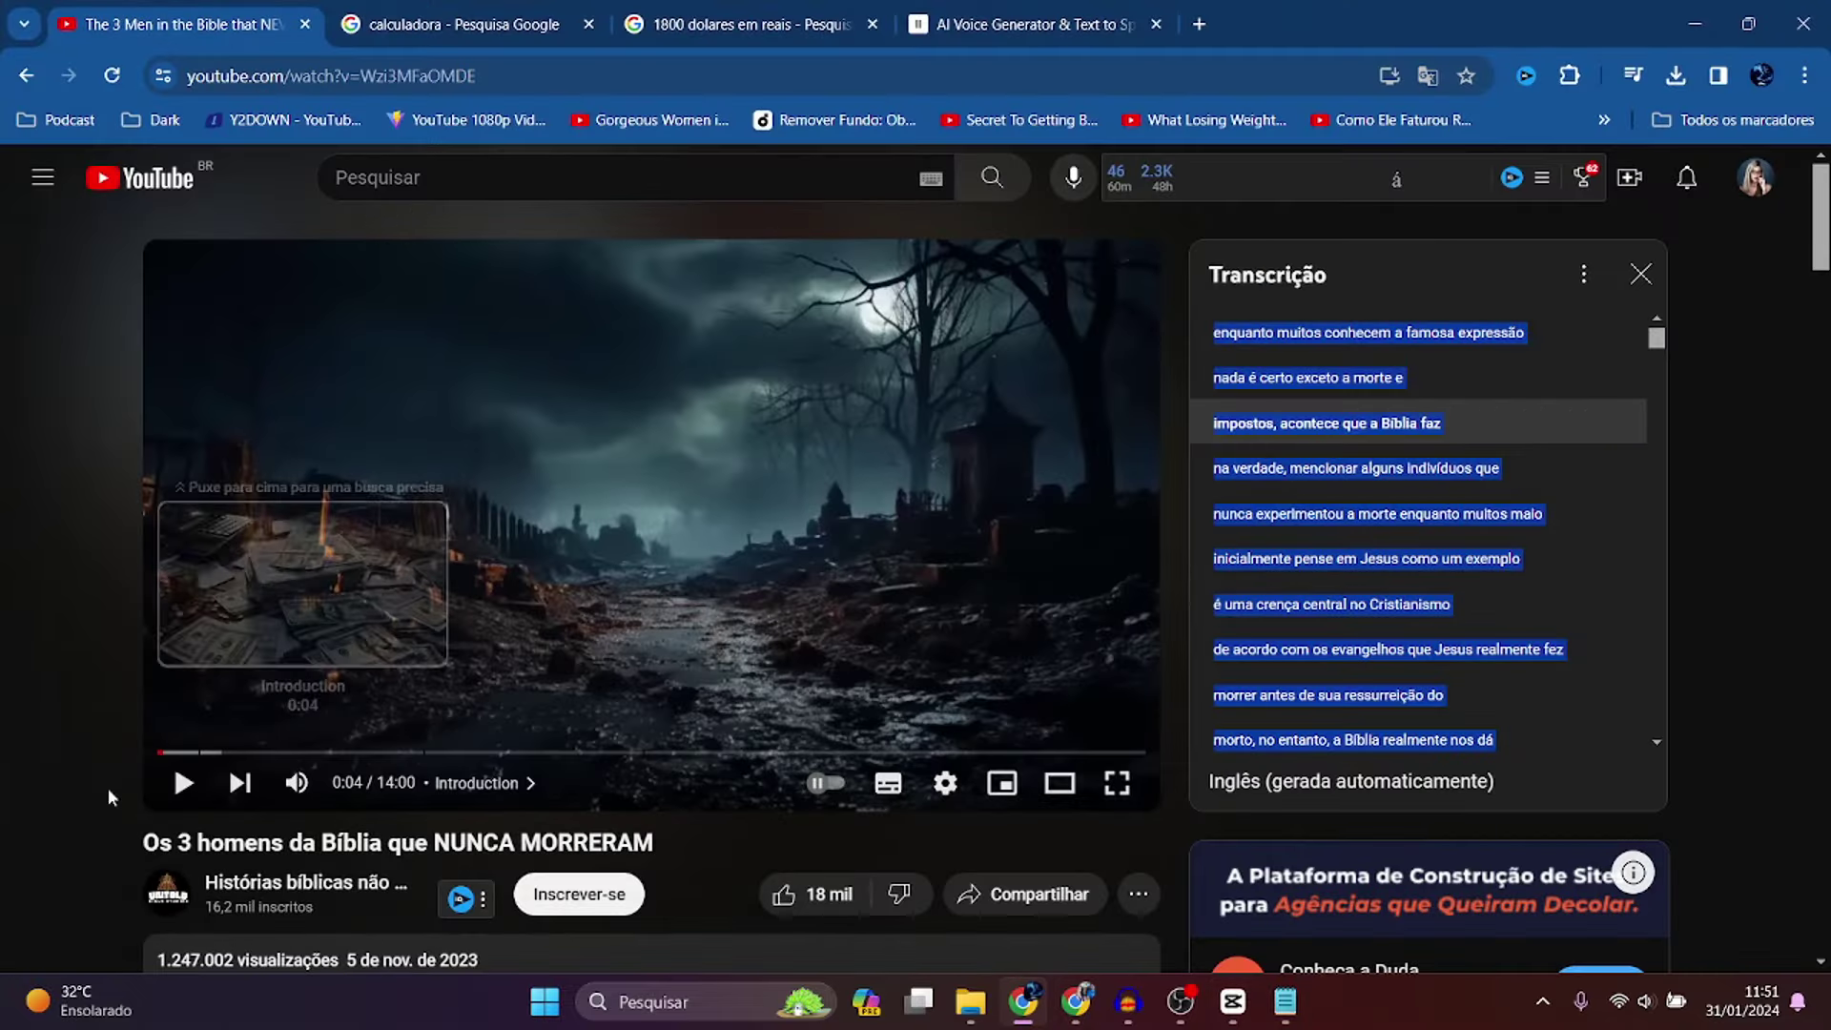
{"action": "left_click", "coordinate": [161, 753]}
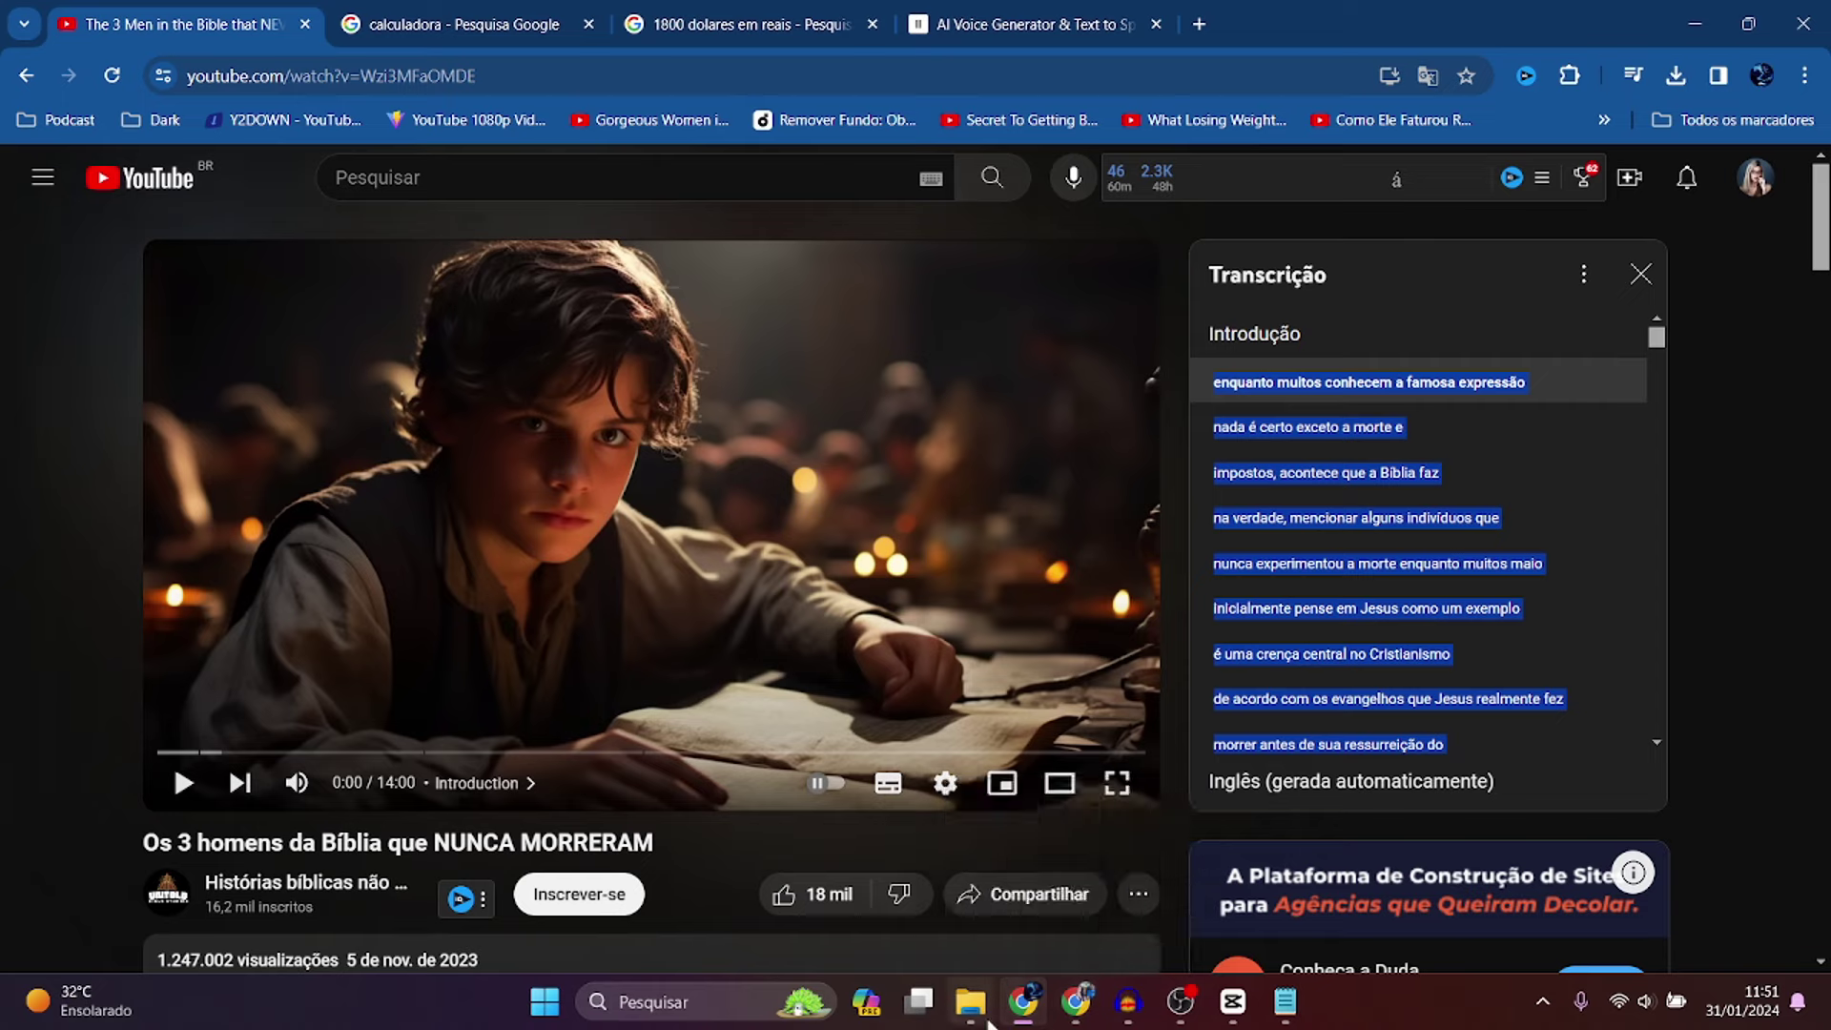
- Switch back to the Playground window in Chrome and search its images for "estrada"
{"action": "left_click", "coordinate": [1074, 1009]}
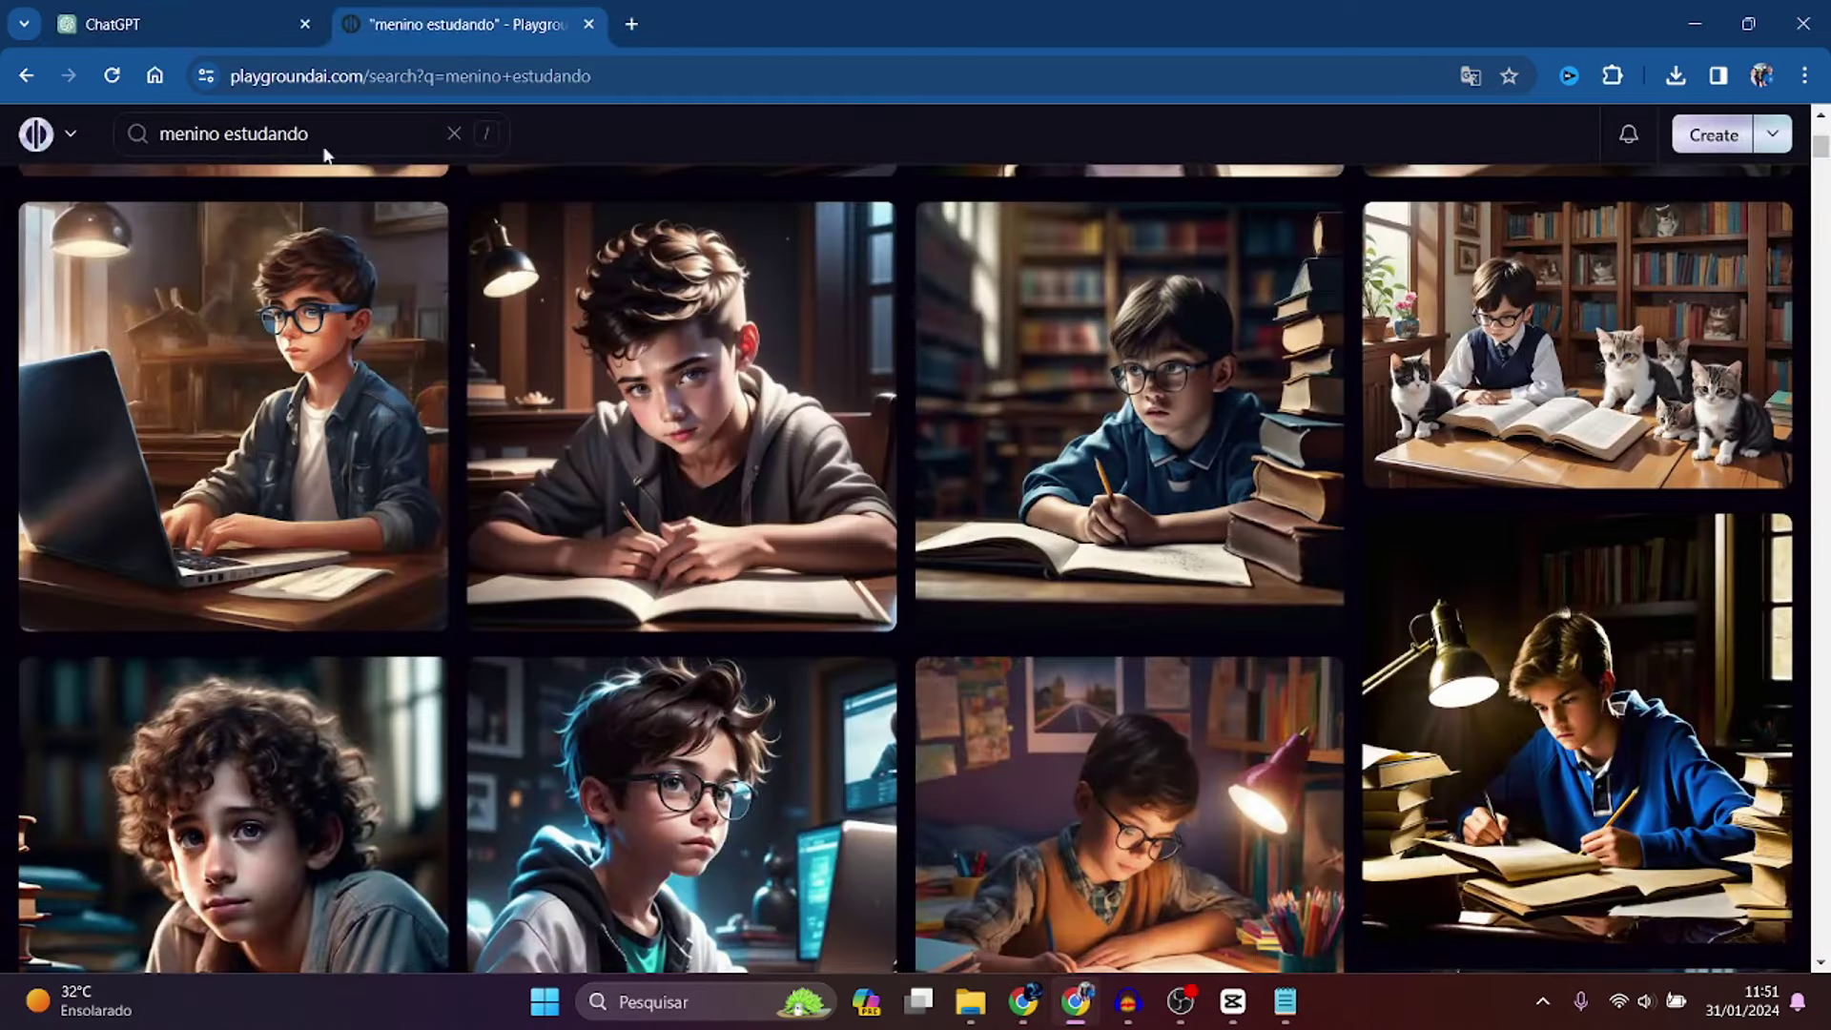
{"action": "type", "text": "/"}
{"action": "type", "text": "estr"}
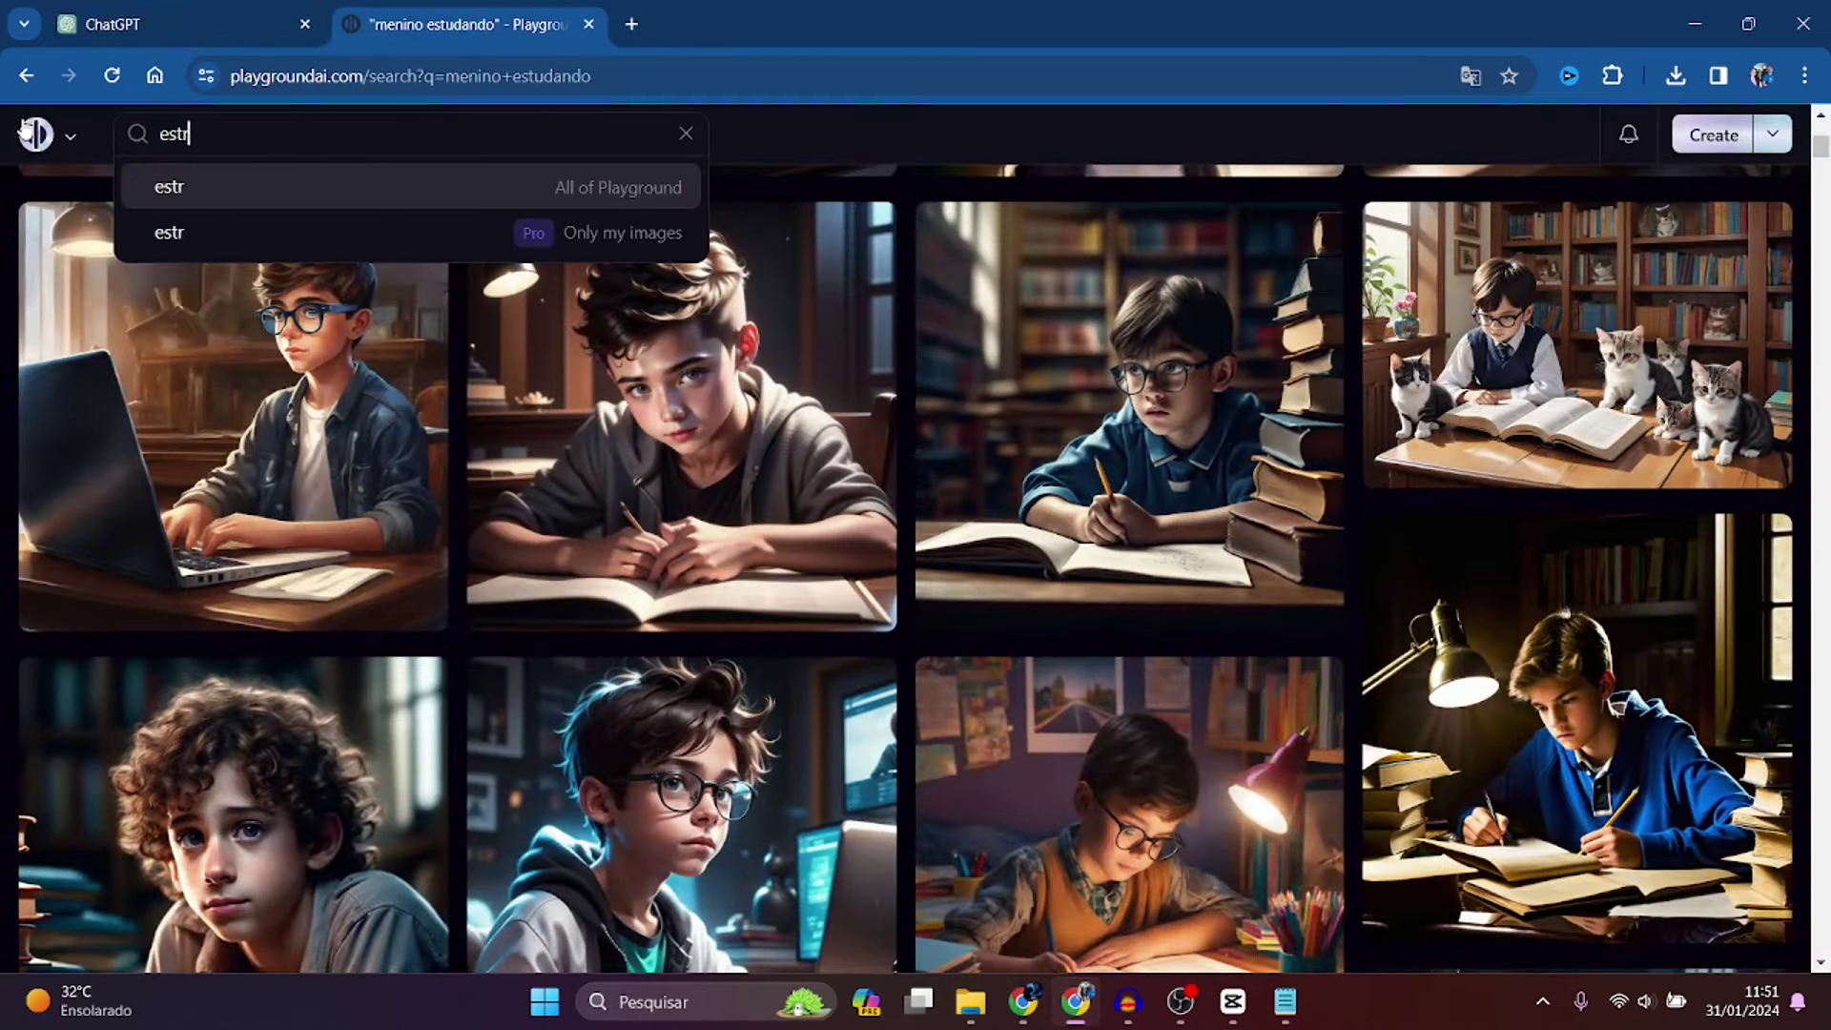
{"action": "type", "text": "ada"}
{"action": "key", "text": "Return"}
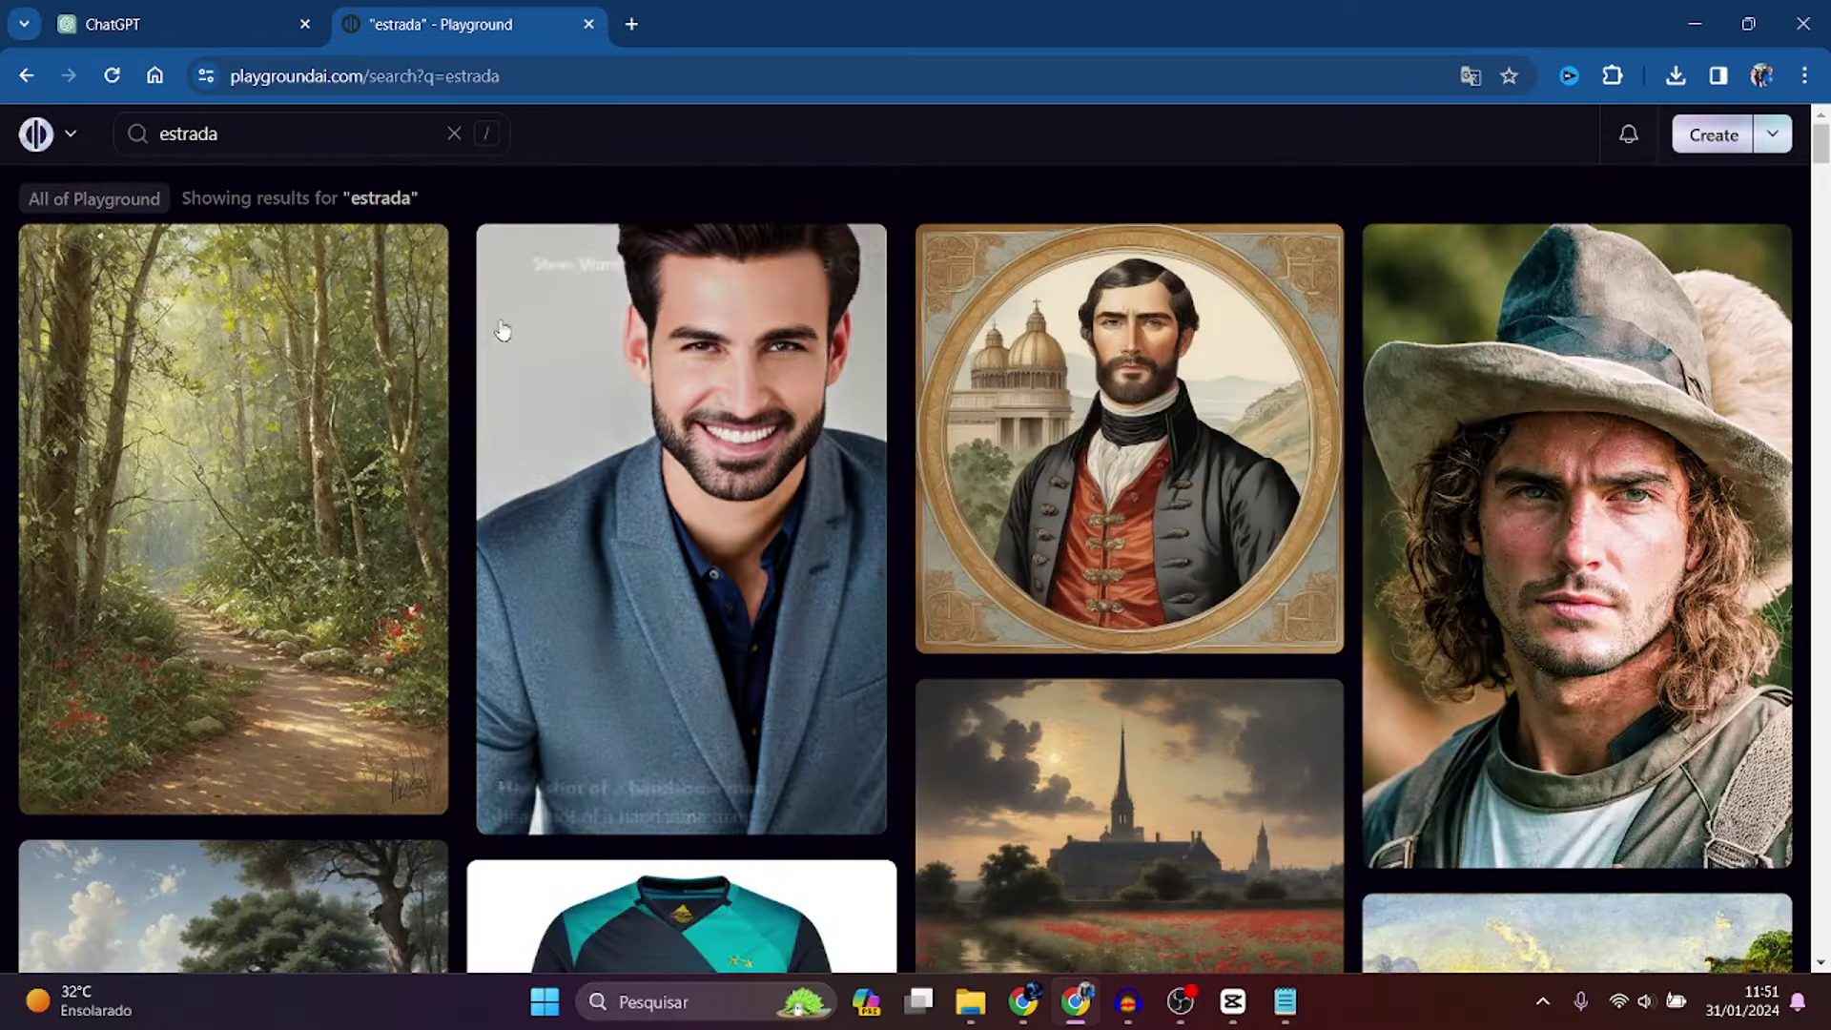
- Refine the search to "estrada sombria" and save the dark red-and-teal image of a lone figure beside a river
{"action": "left_click", "coordinate": [287, 133]}
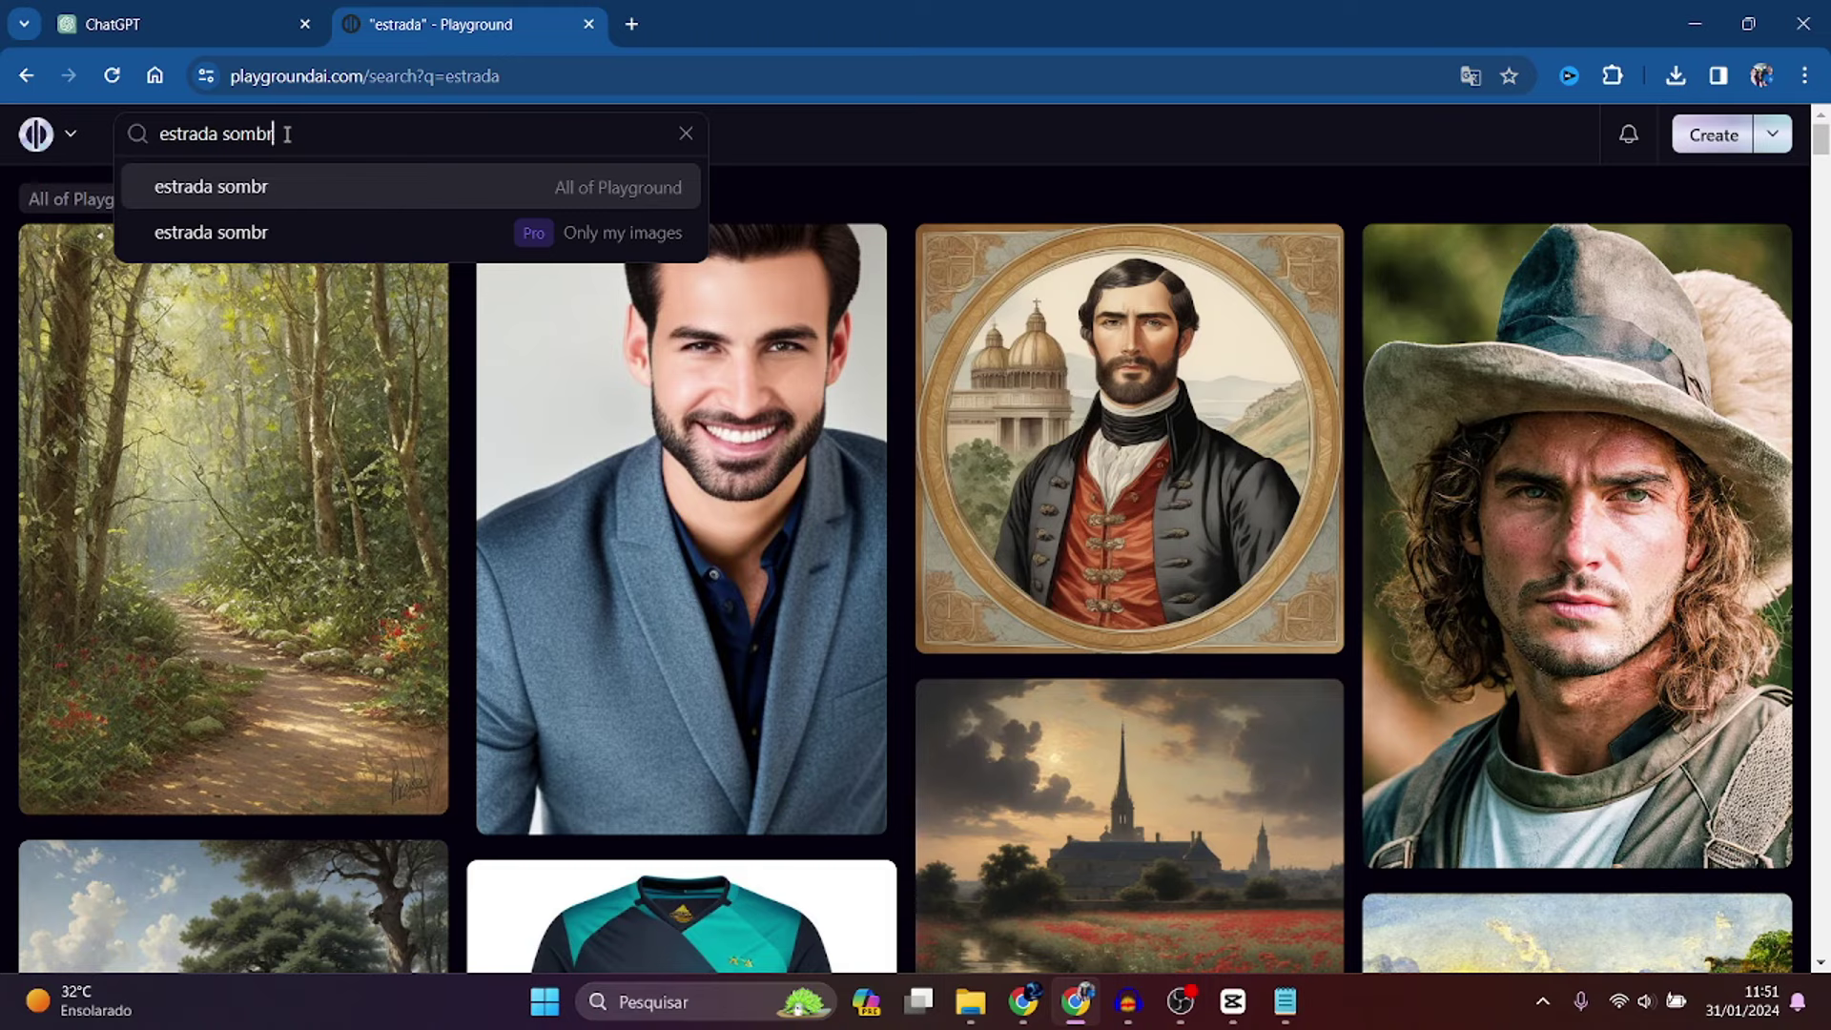
{"action": "type", "text": "sombria"}
{"action": "key", "text": "Return"}
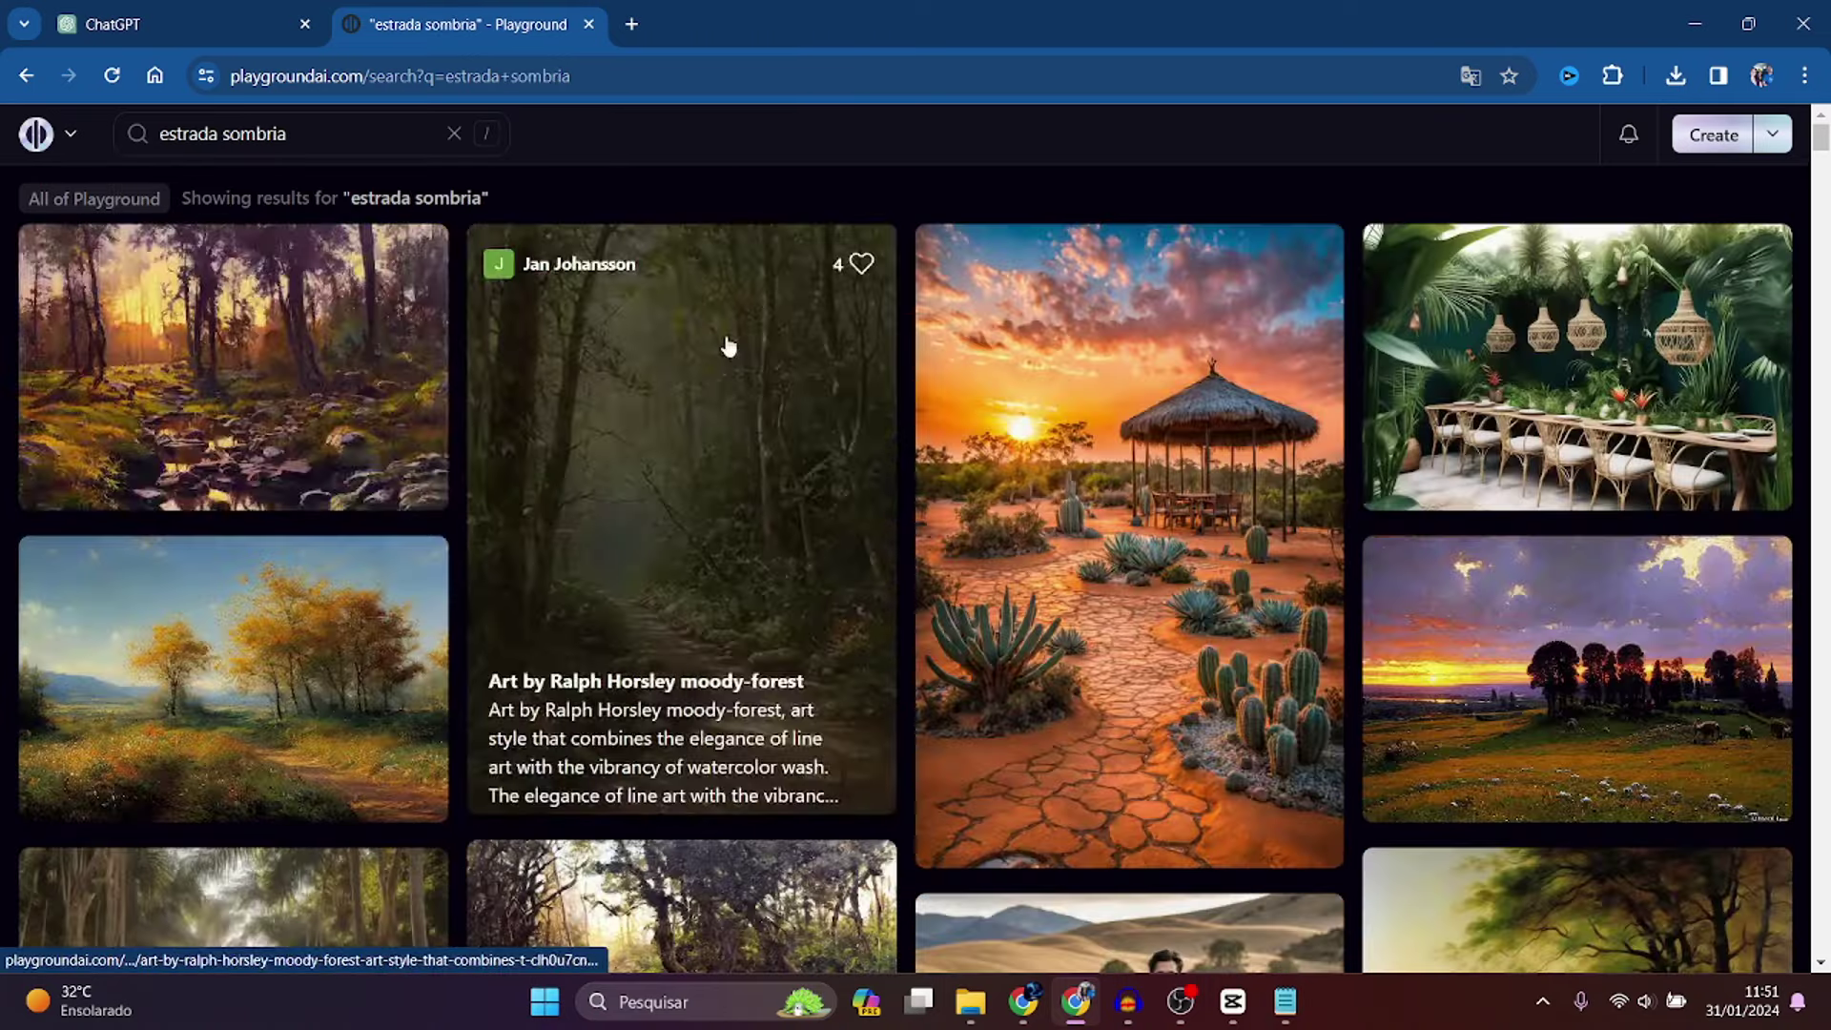
{"action": "scroll", "coordinate": [727, 345], "scroll_direction": "down", "scroll_amount": 15}
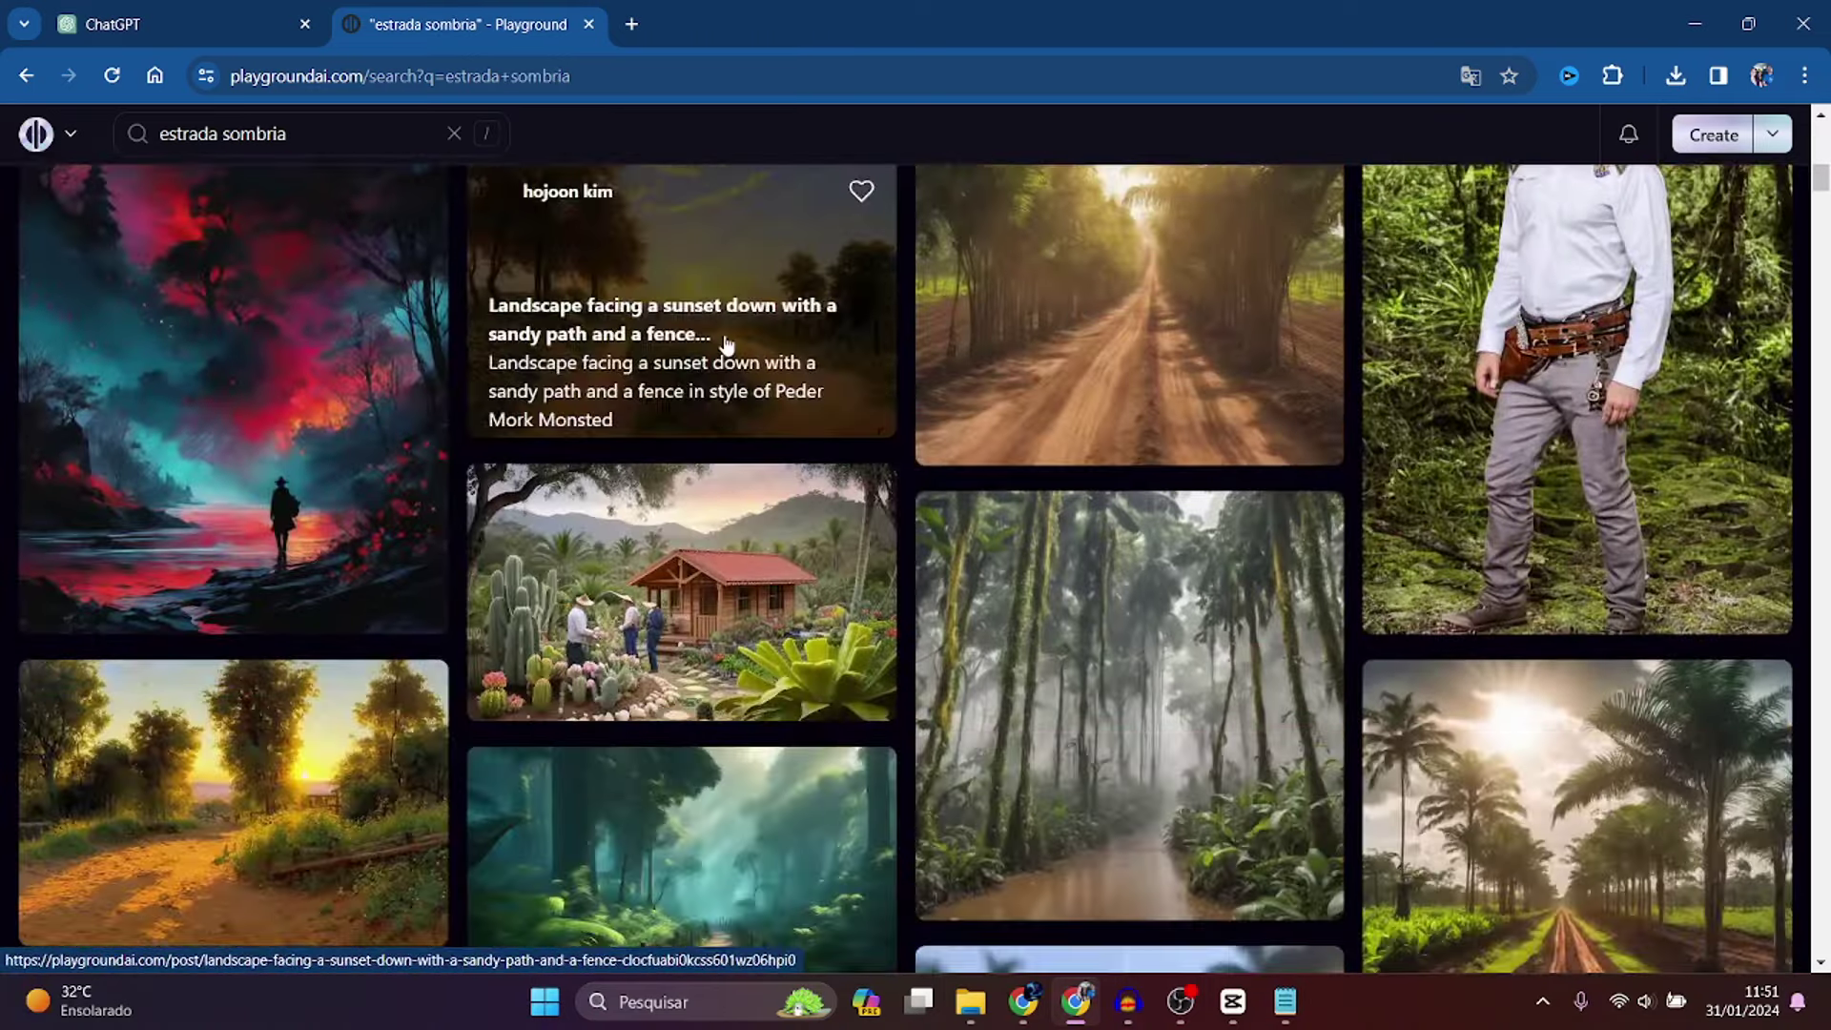
{"action": "left_click", "coordinate": [211, 368]}
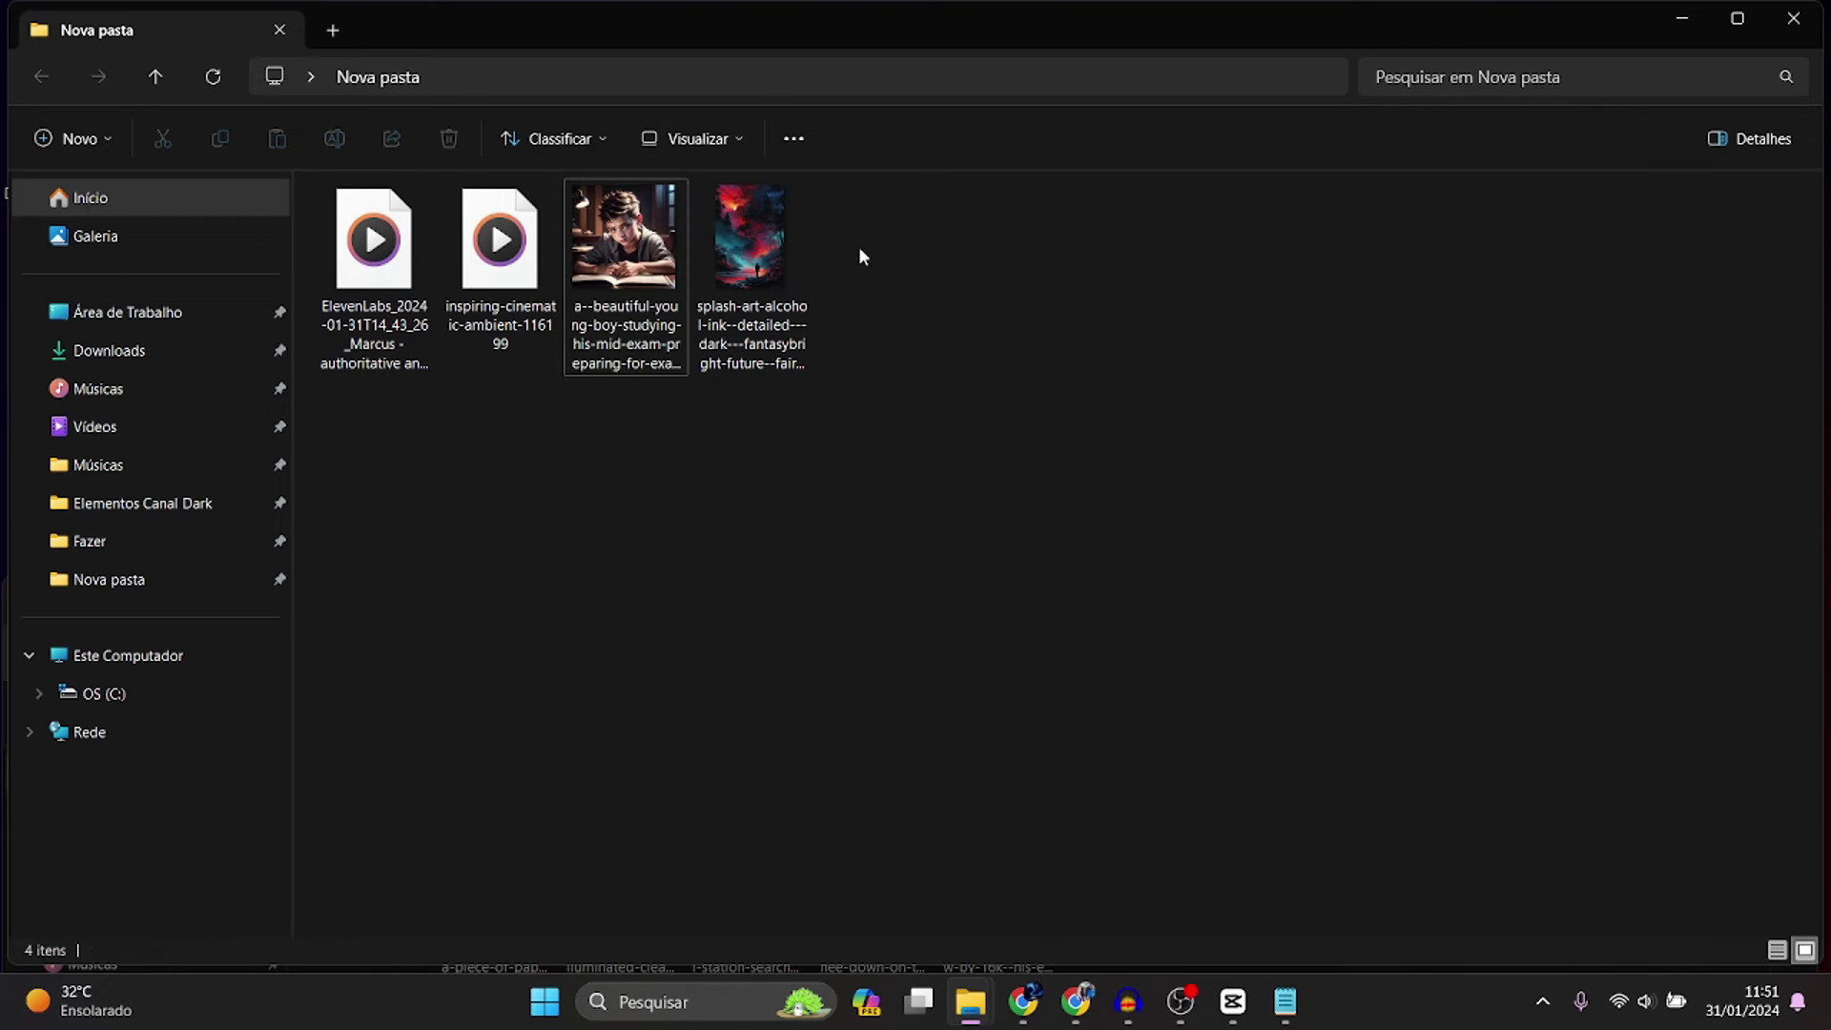
- Import the red-and-teal landscape image from Nova pasta into CapCut and place it right after the boy image on the timeline
{"action": "left_click_drag", "start_coordinate": [749, 243], "coordinate": [588, 442]}
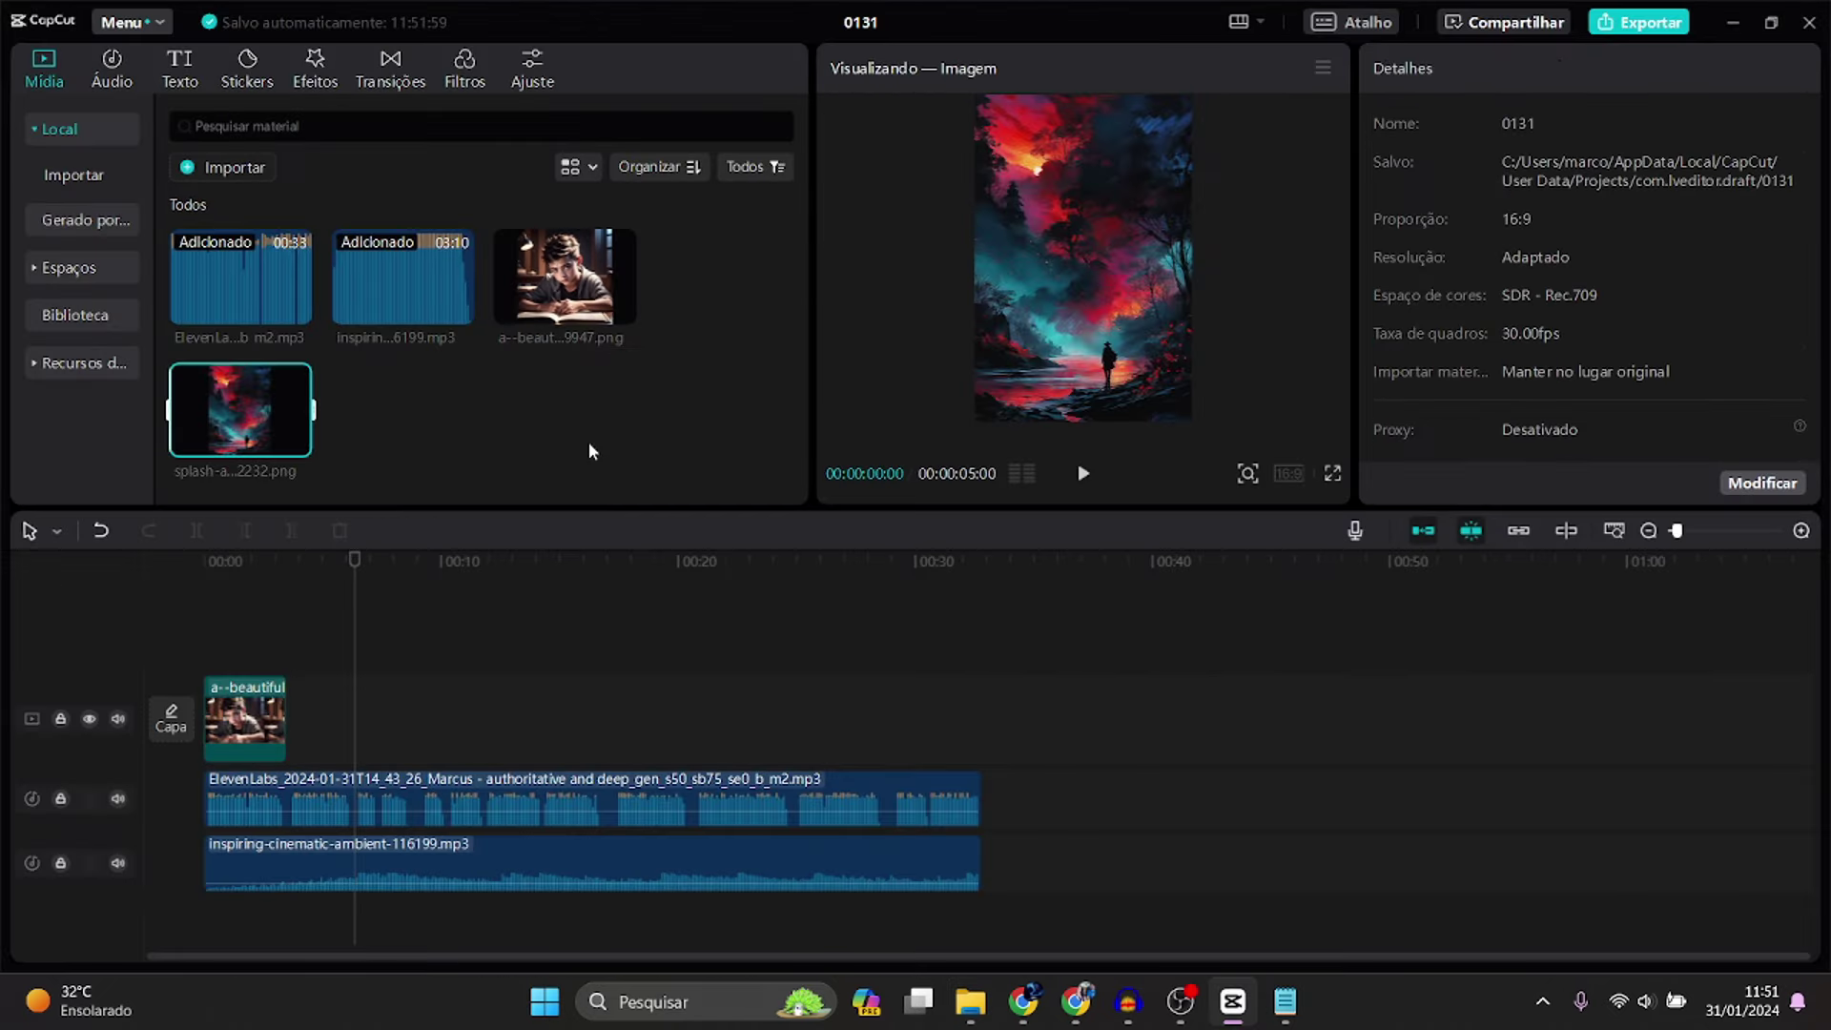
{"action": "left_click_drag", "start_coordinate": [238, 429], "coordinate": [358, 713]}
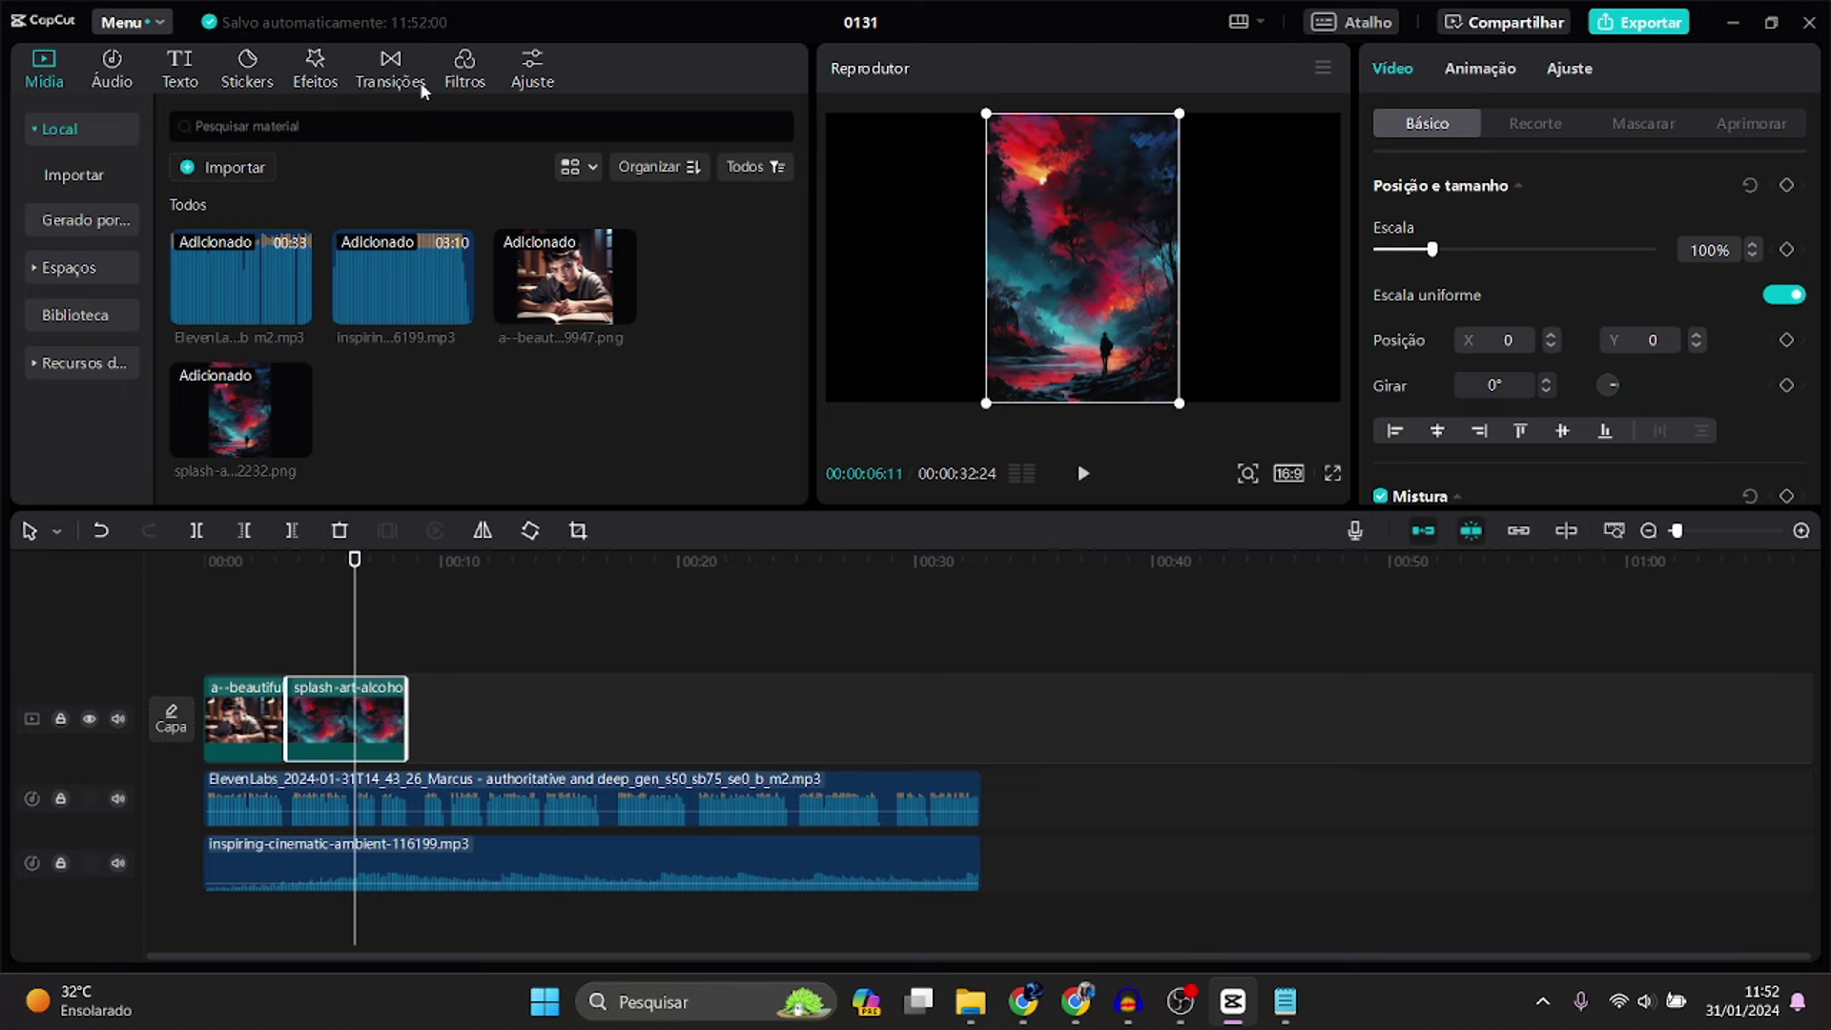
- Add the fade-to-black transition between the boy and landscape images and move the playhead to 00:00:05:05
{"action": "left_click", "coordinate": [389, 77]}
{"action": "scroll", "coordinate": [270, 378], "scroll_direction": "down", "scroll_amount": 2}
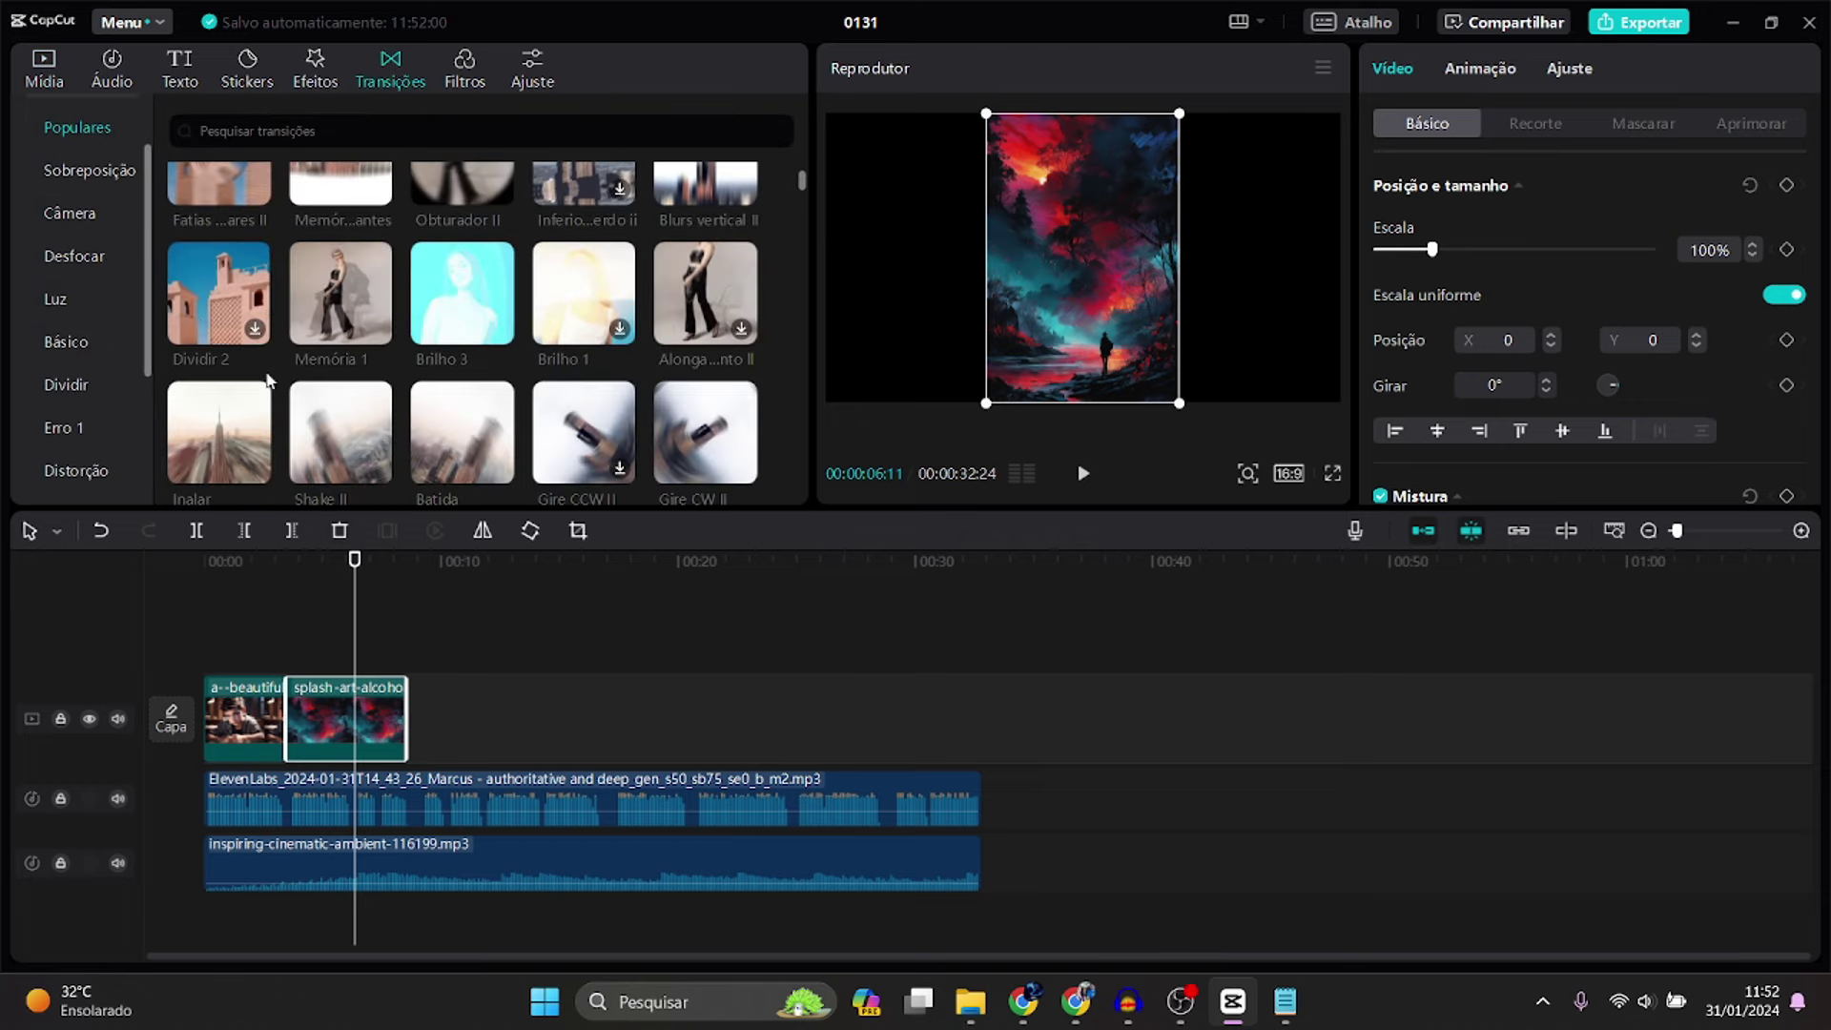
{"action": "scroll", "coordinate": [270, 378], "scroll_direction": "down", "scroll_amount": 1}
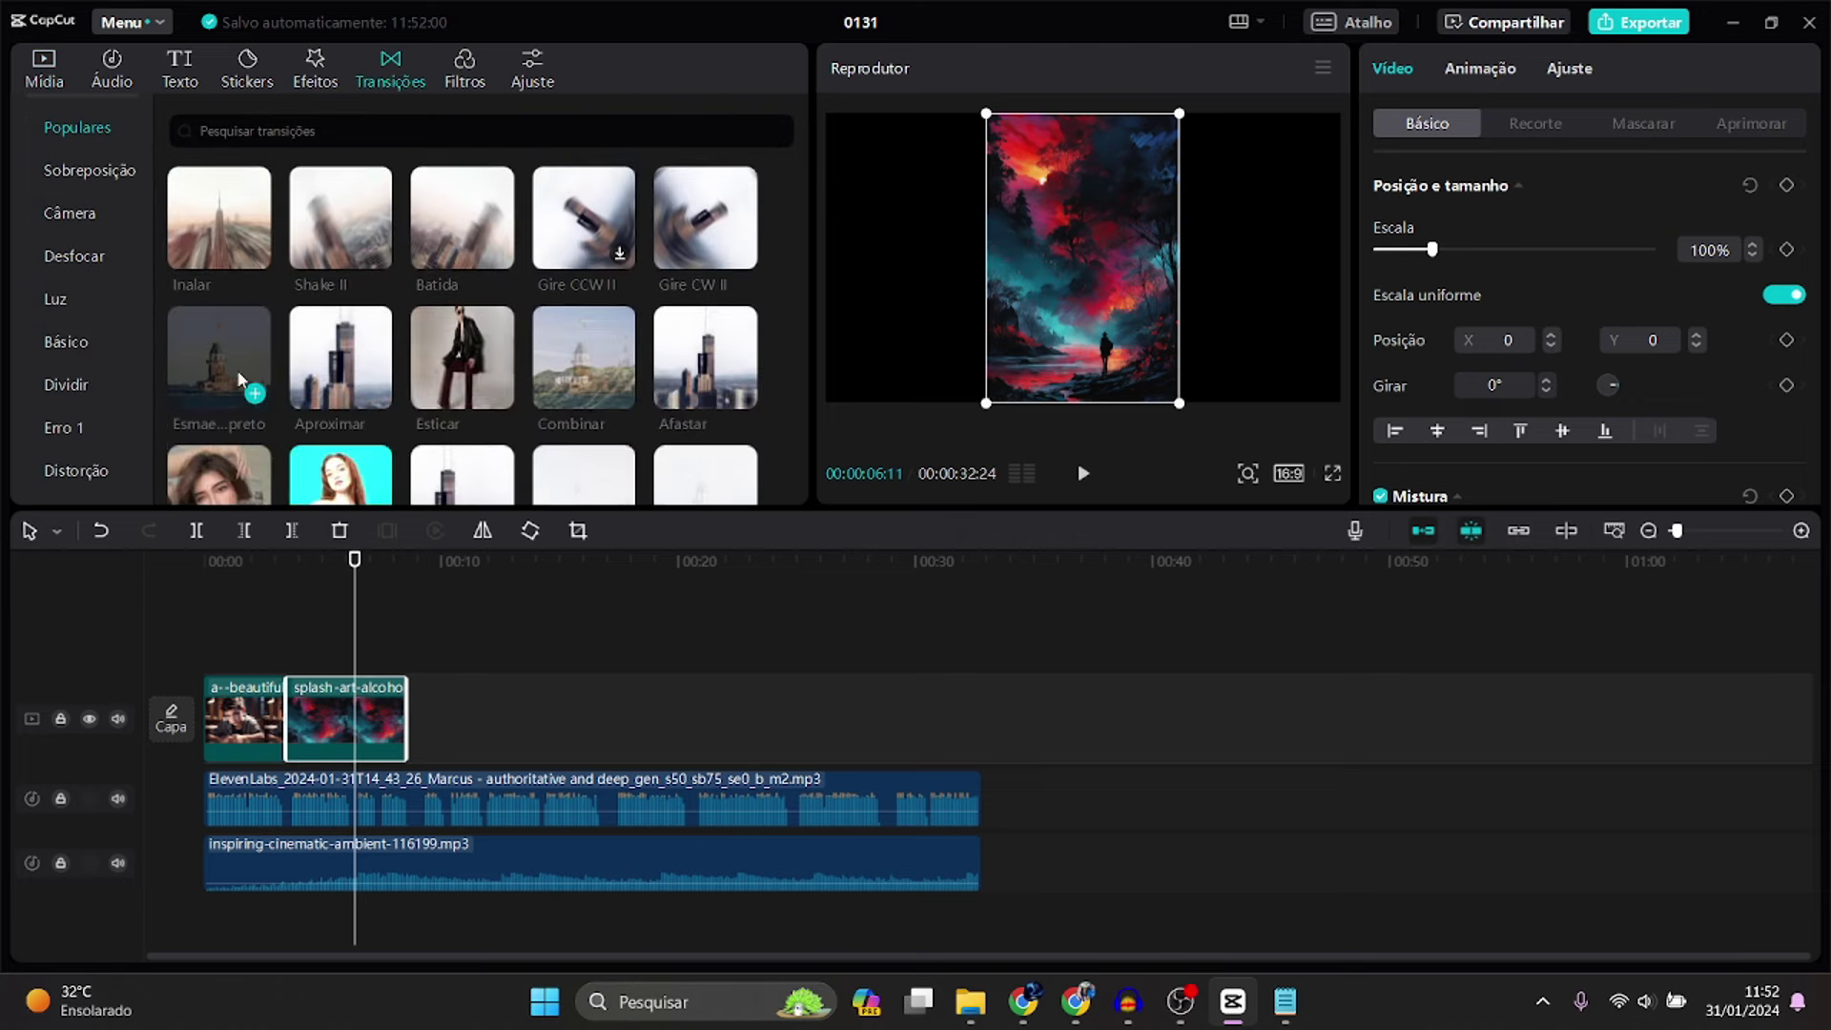
{"action": "left_click_drag", "start_coordinate": [222, 372], "coordinate": [289, 672]}
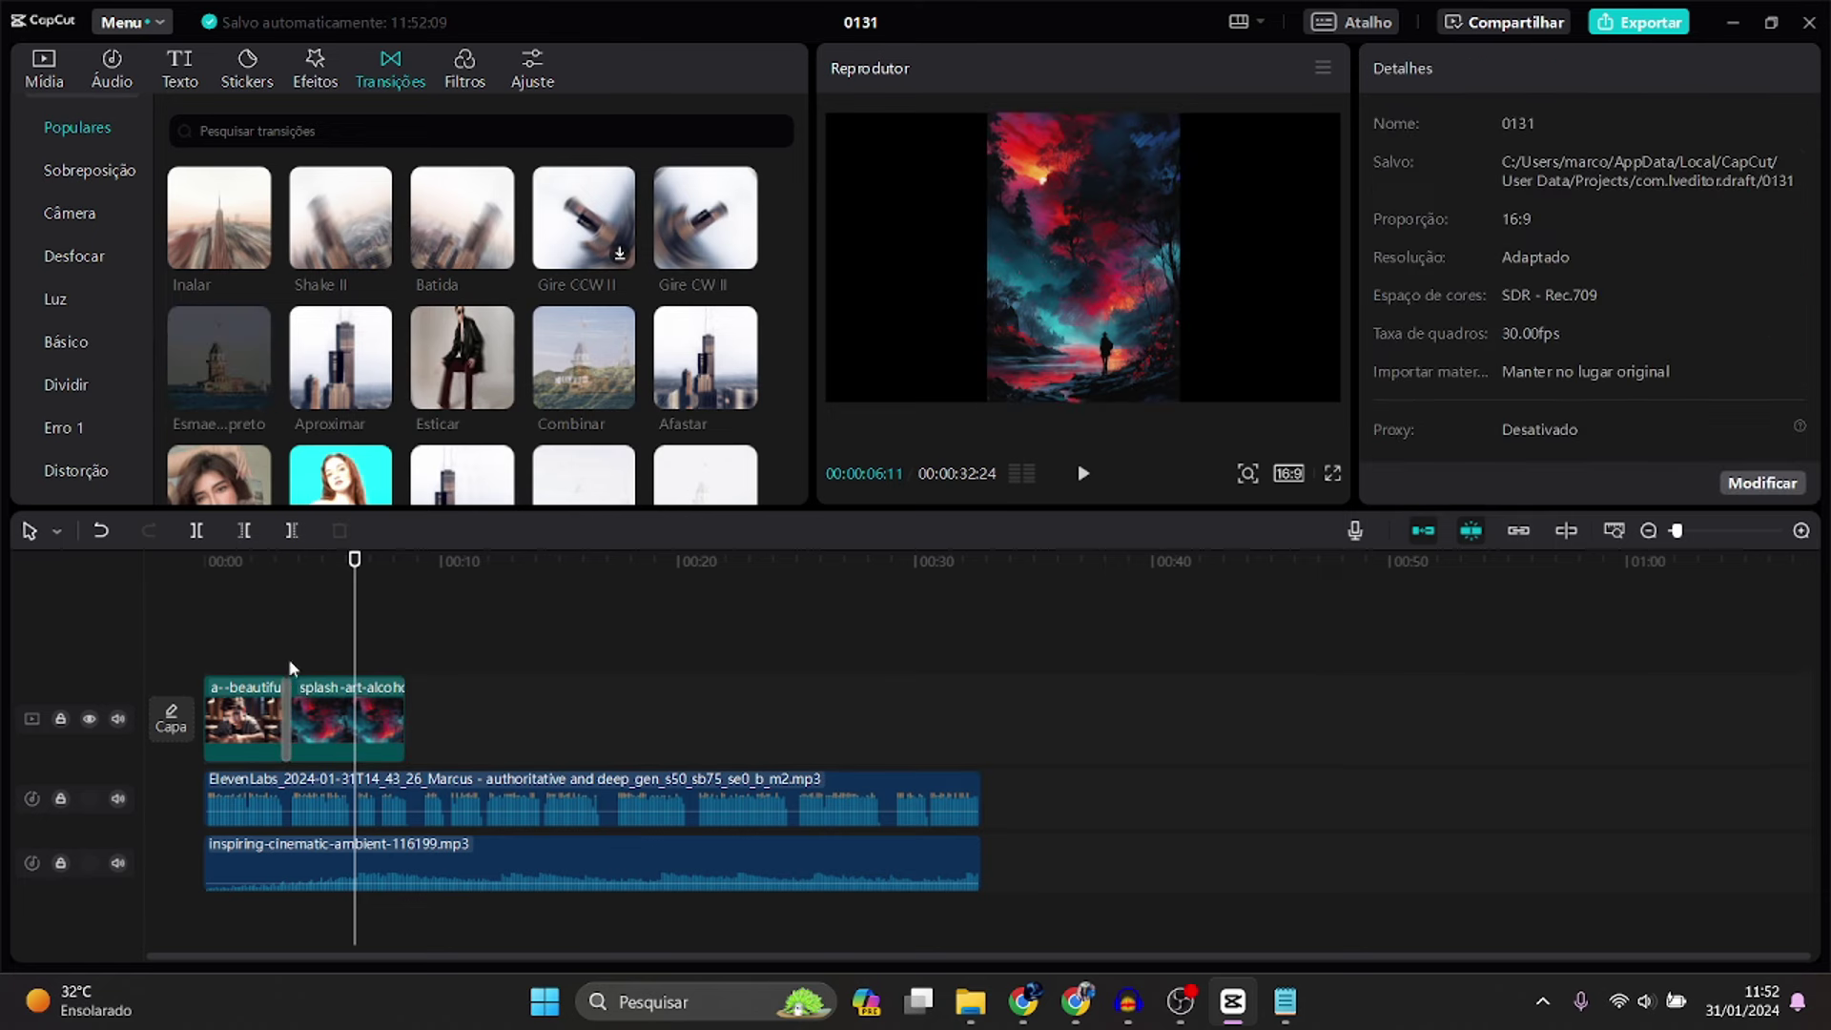
{"action": "left_click_drag", "start_coordinate": [355, 577], "coordinate": [326, 587]}
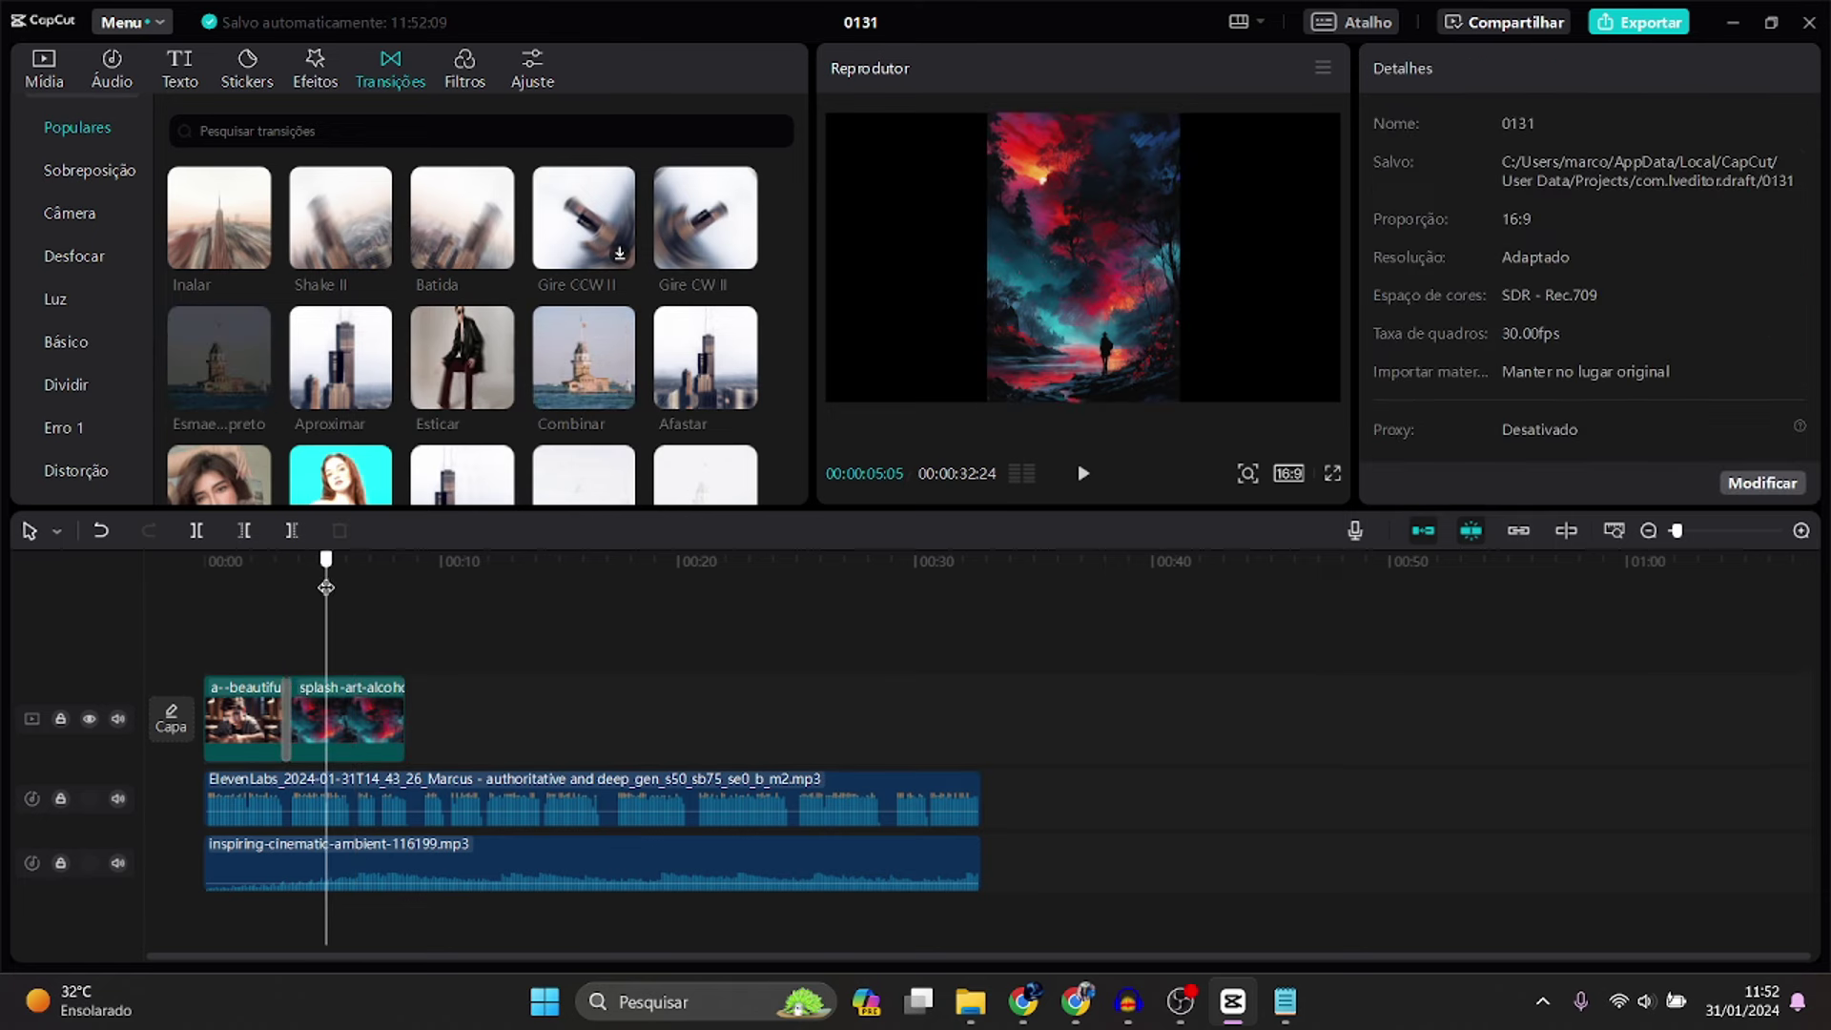
- Scale the red-and-teal landscape clip to 269% and set its vertical position to 1670 so the lone figure fills the frame
{"action": "left_click", "coordinate": [354, 726]}
{"action": "left_click_drag", "start_coordinate": [1431, 249], "coordinate": [1525, 282]}
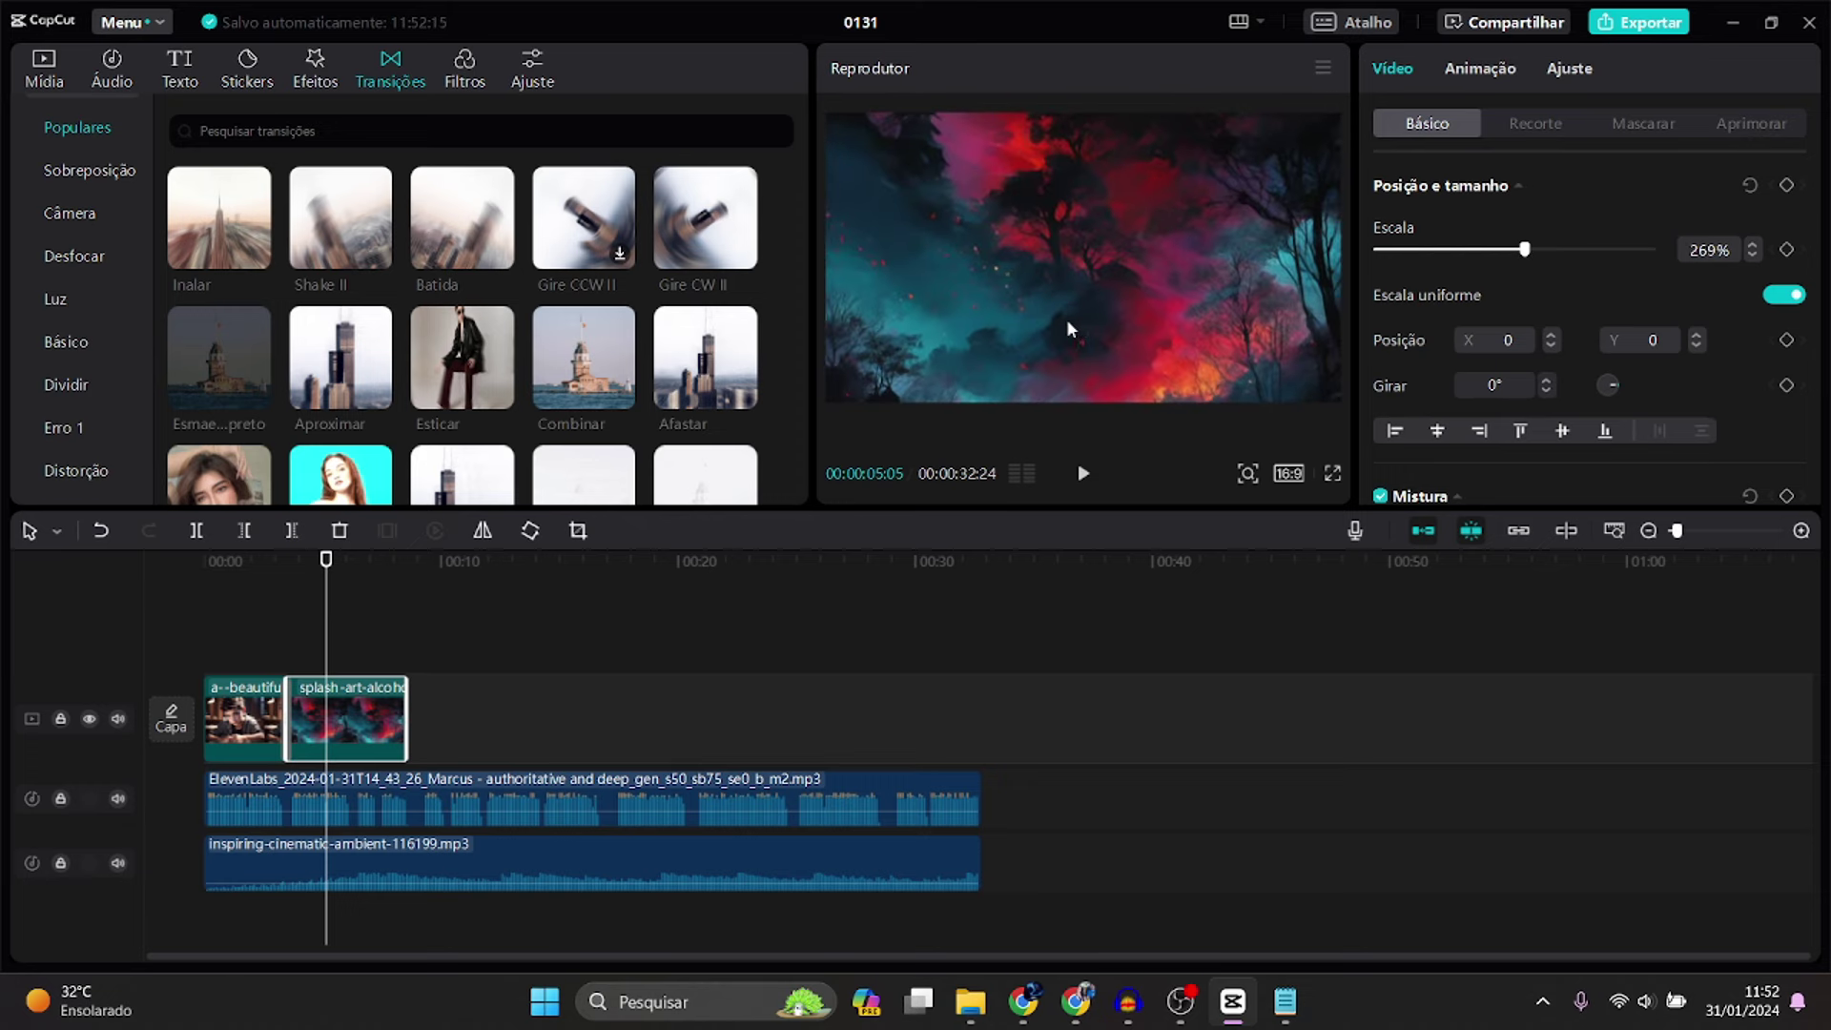
{"action": "left_click_drag", "start_coordinate": [1067, 320], "coordinate": [1097, 250]}
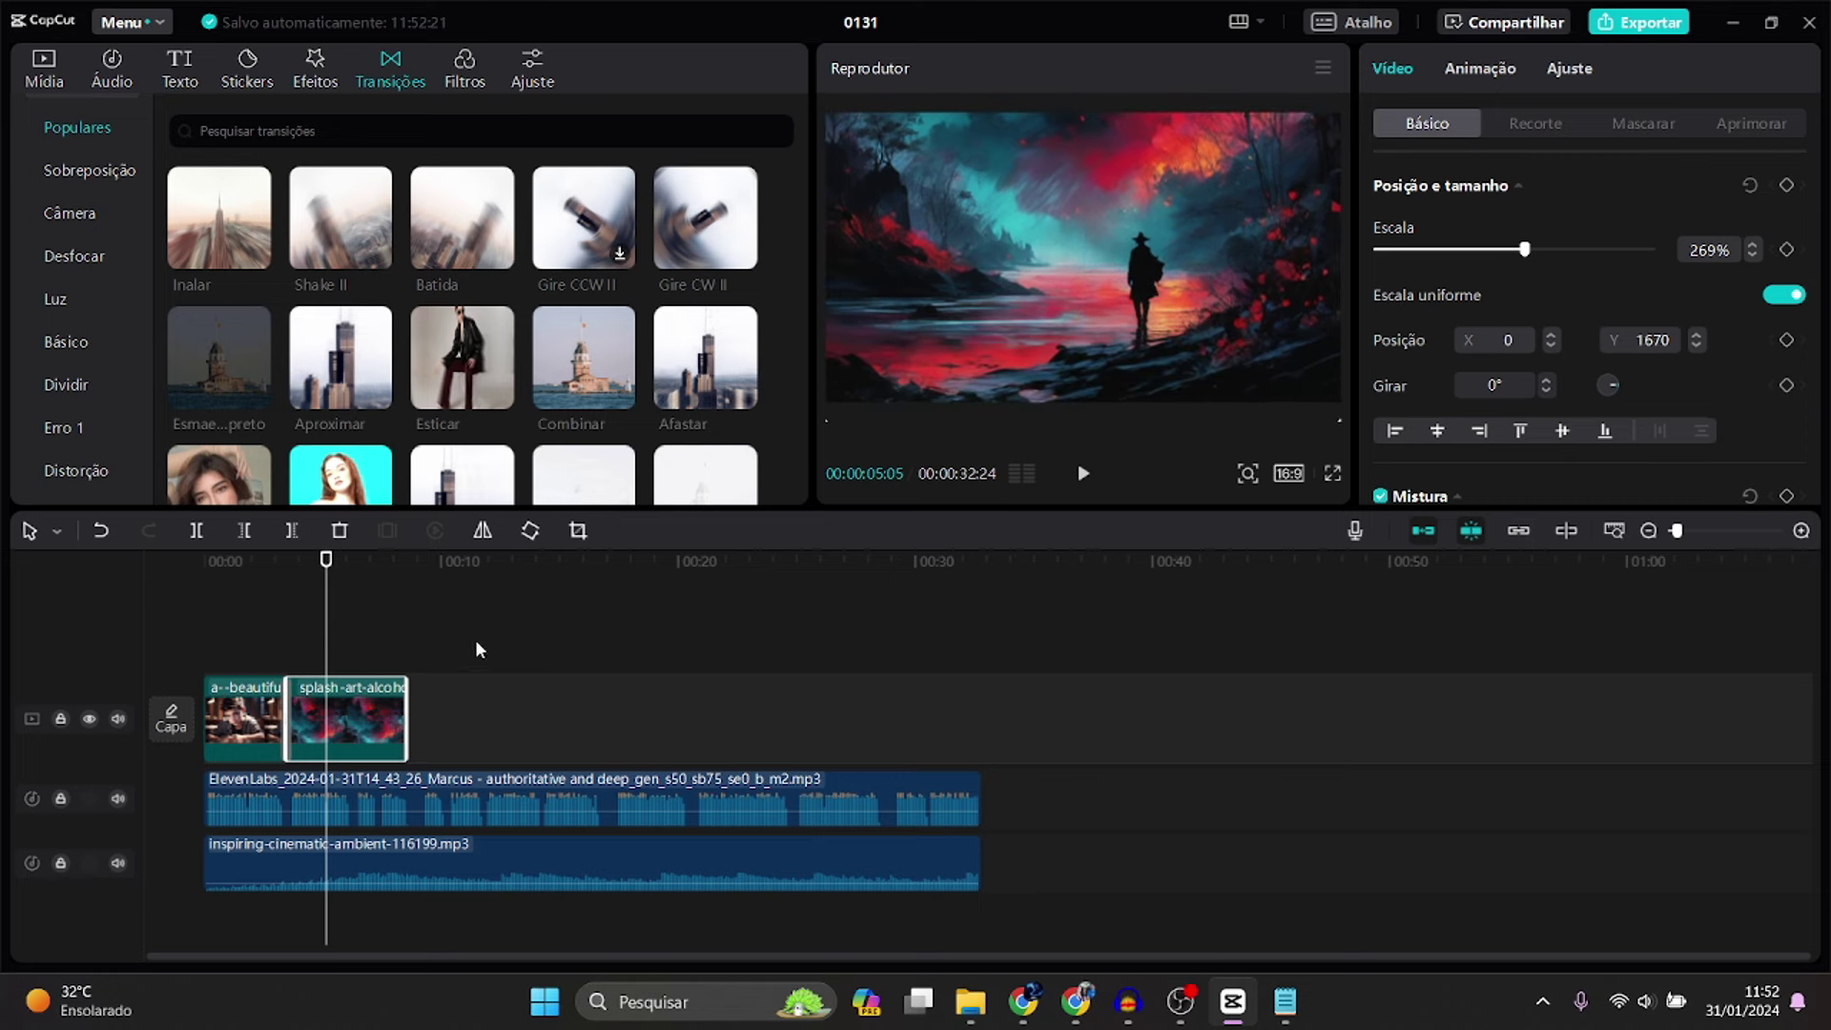
- Play the narration over the landscape clip and trim the clip's end to 00:00:06:10
{"action": "mouse_move", "coordinate": [328, 564]}
{"action": "left_mouse_down"}
{"action": "mouse_move", "coordinate": [392, 567]}
{"action": "mouse_move", "coordinate": [343, 587]}
{"action": "left_mouse_up"}
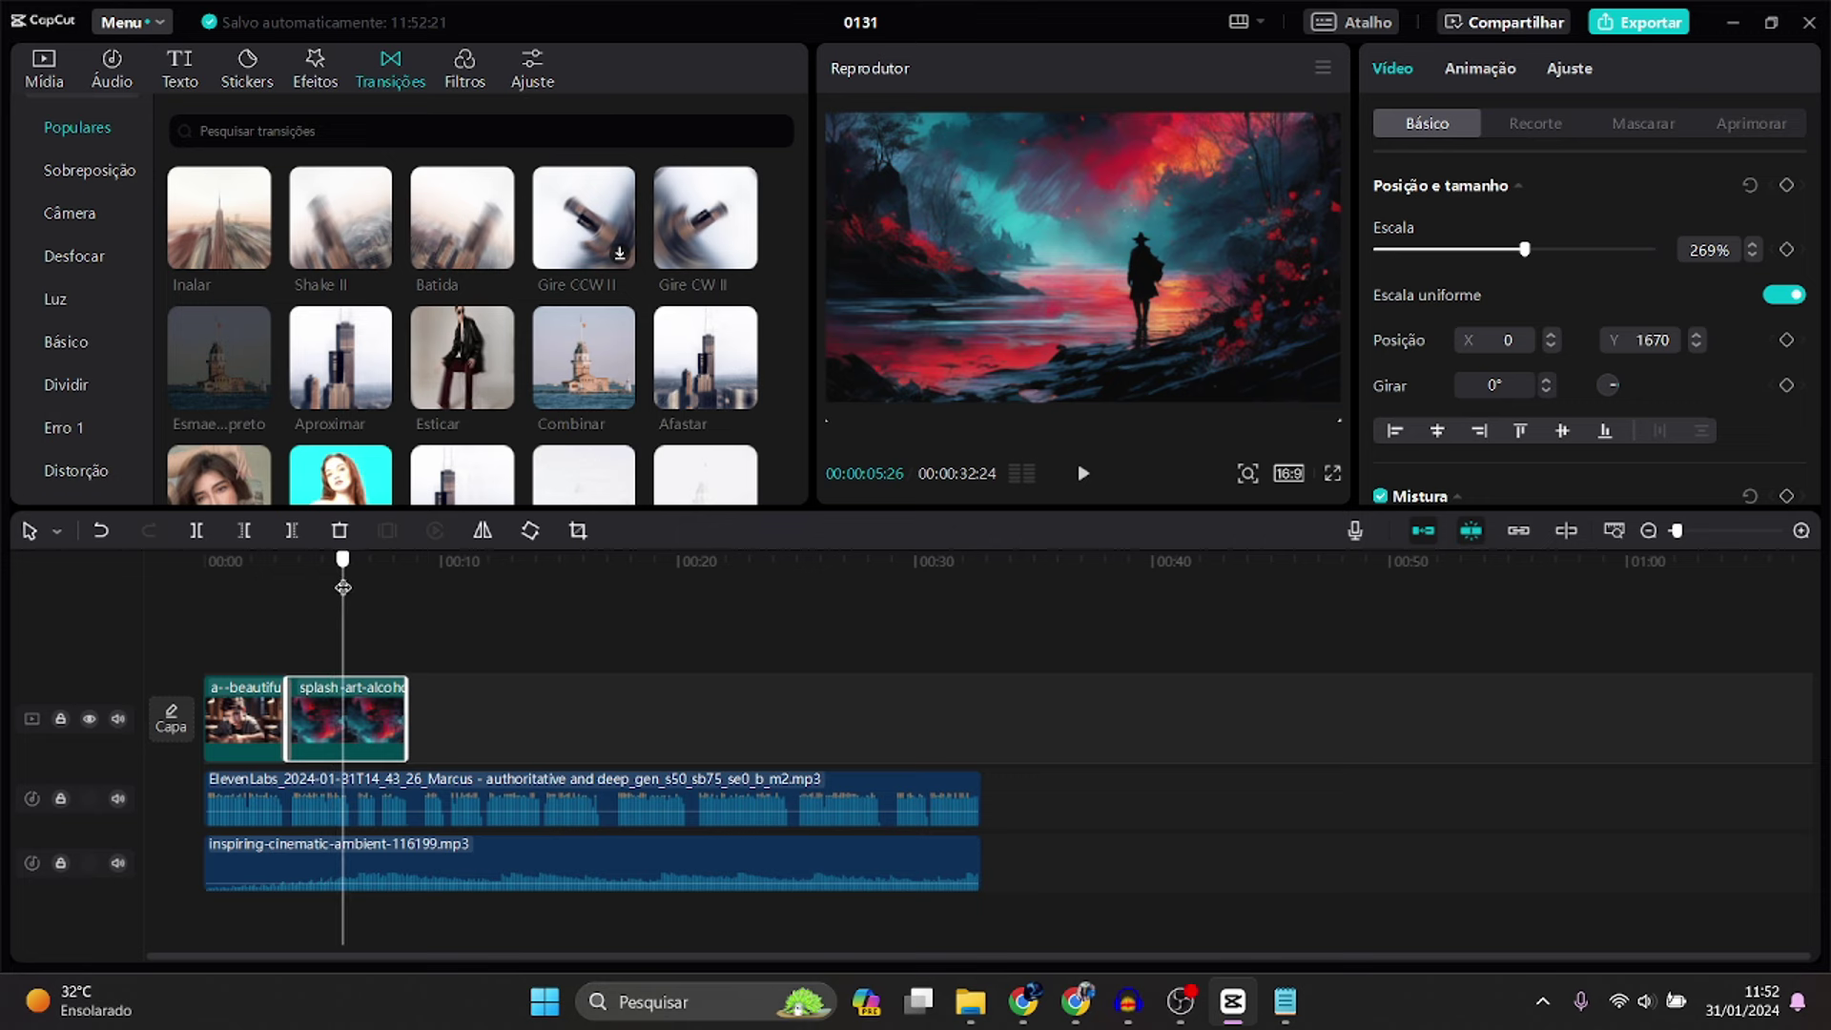
{"action": "key", "text": "space"}
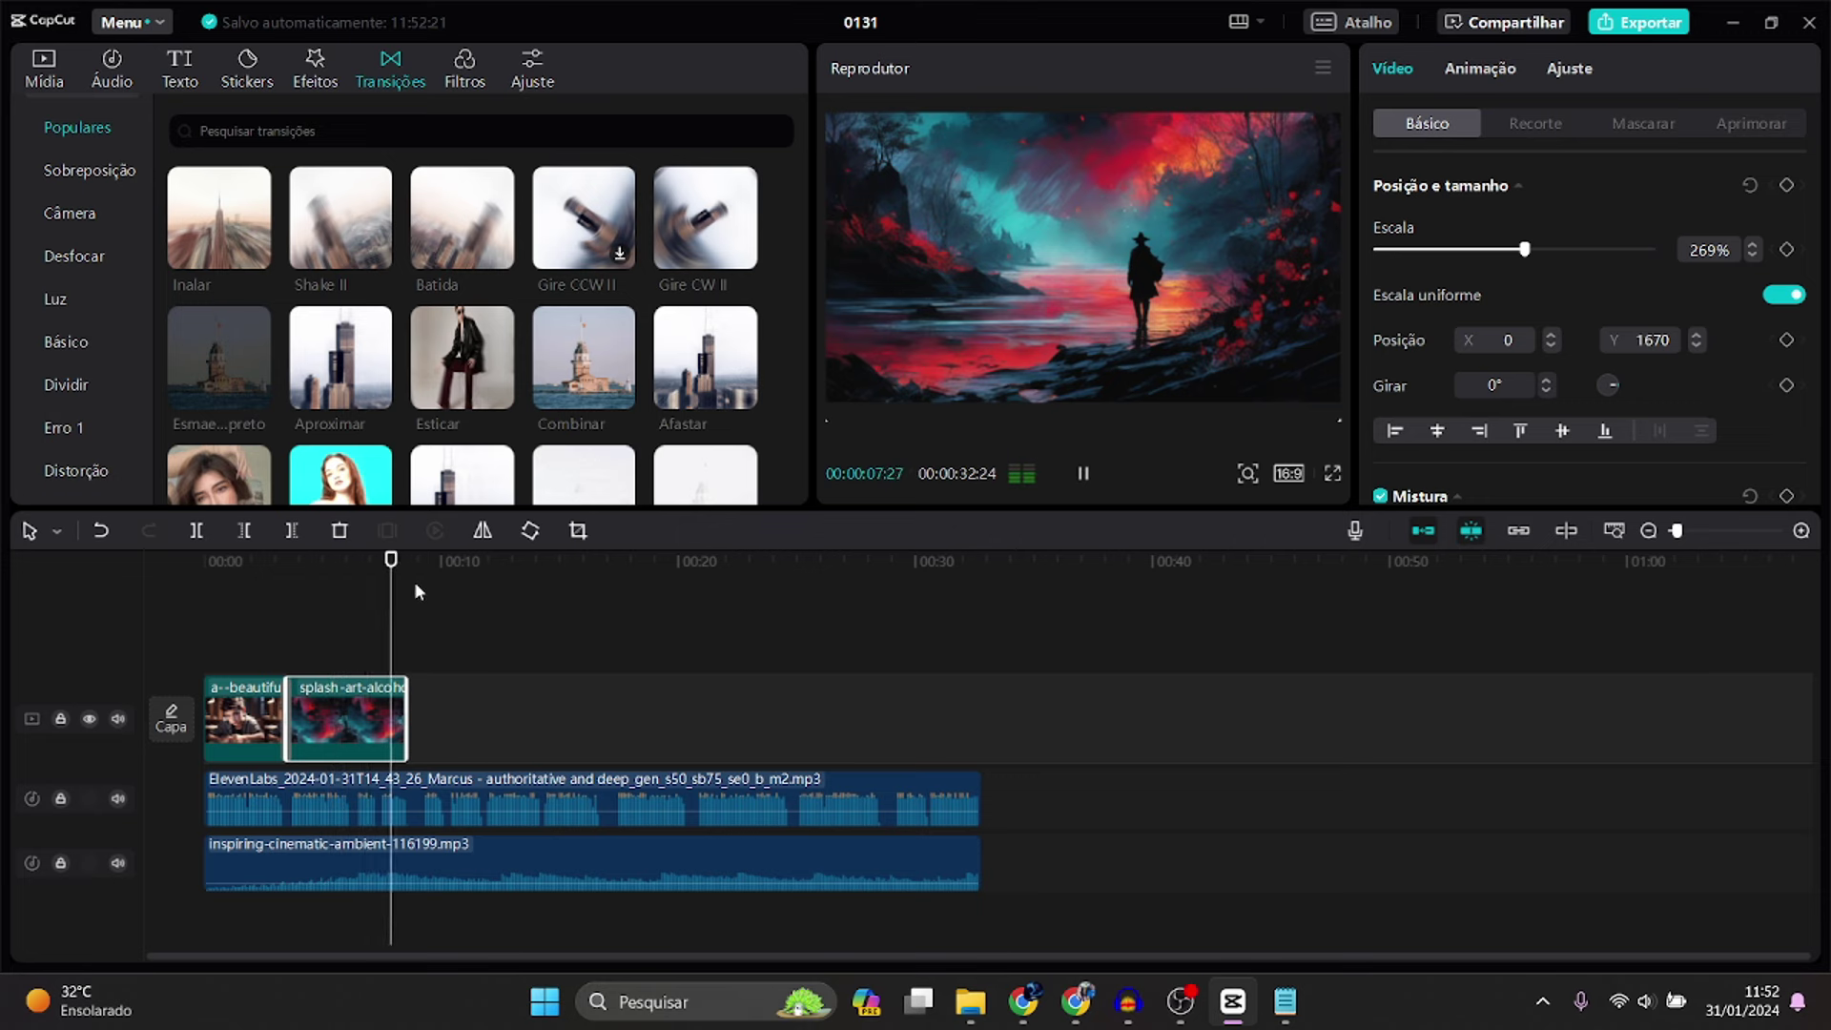
{"action": "key", "text": "space"}
{"action": "left_click", "coordinate": [354, 594]}
{"action": "left_click_drag", "start_coordinate": [353, 594], "coordinate": [354, 595]}
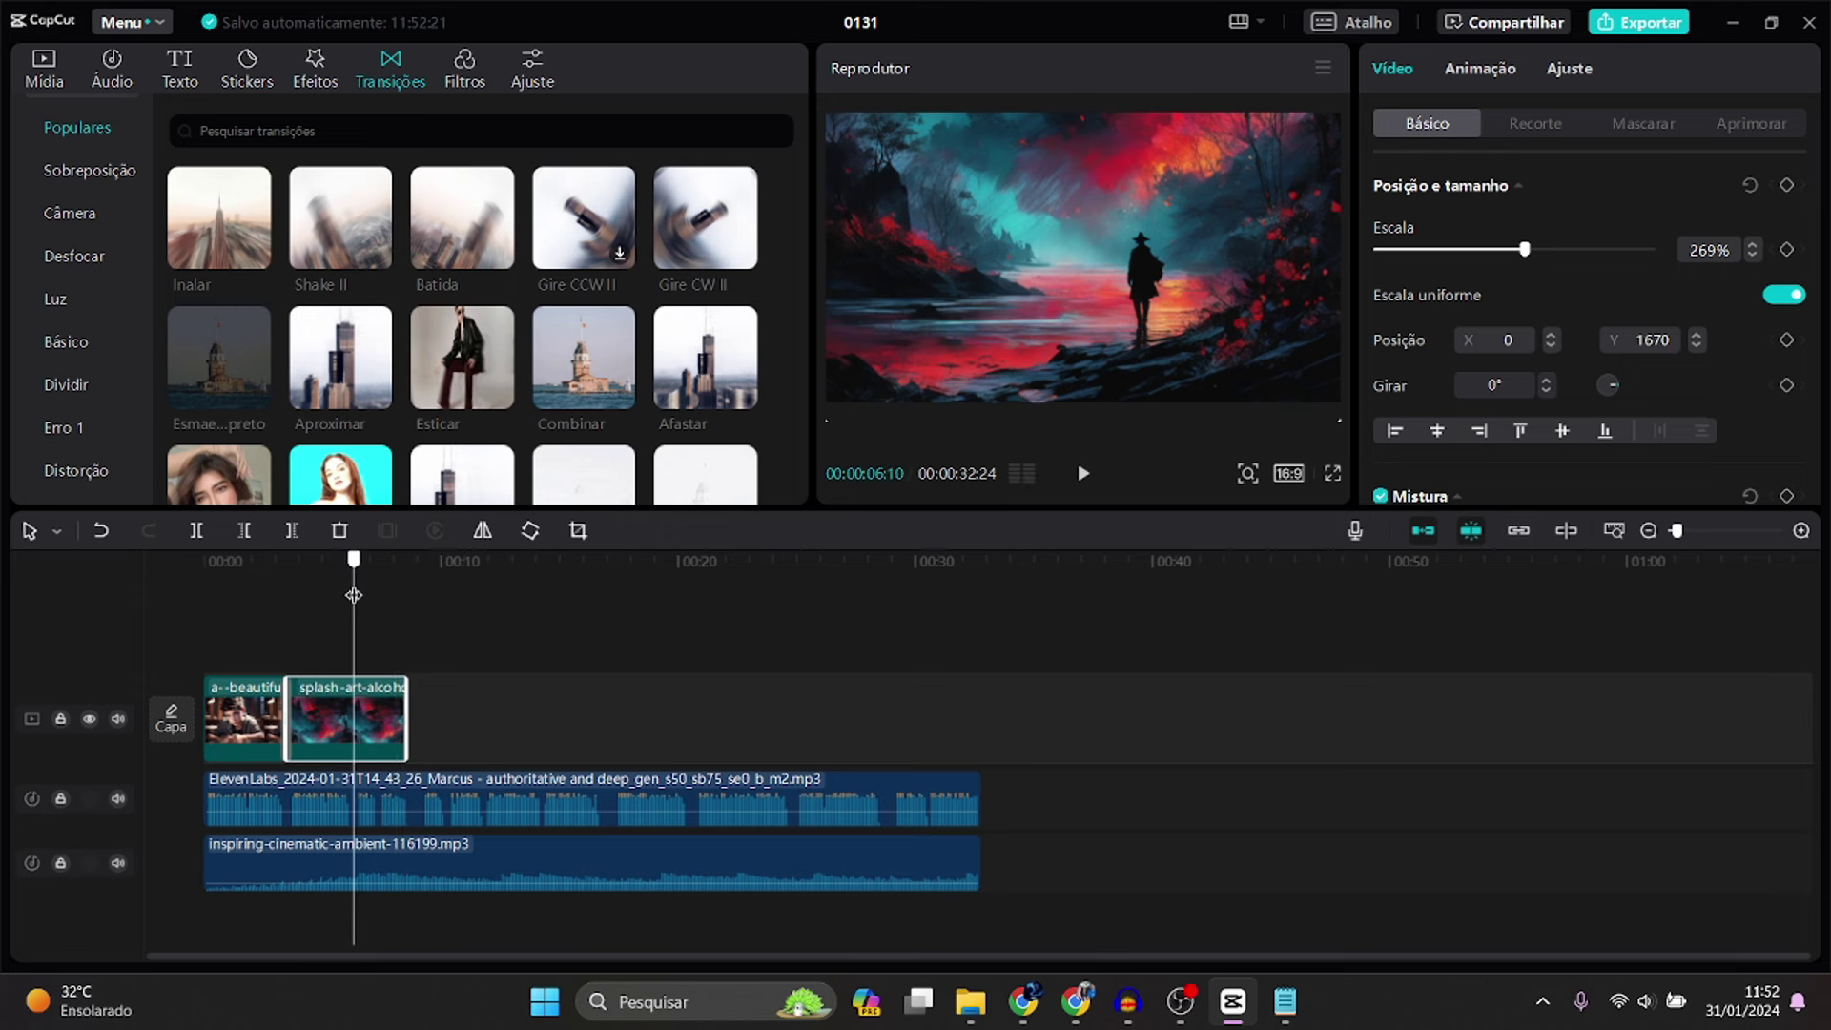
{"action": "left_click_drag", "start_coordinate": [408, 718], "coordinate": [355, 718]}
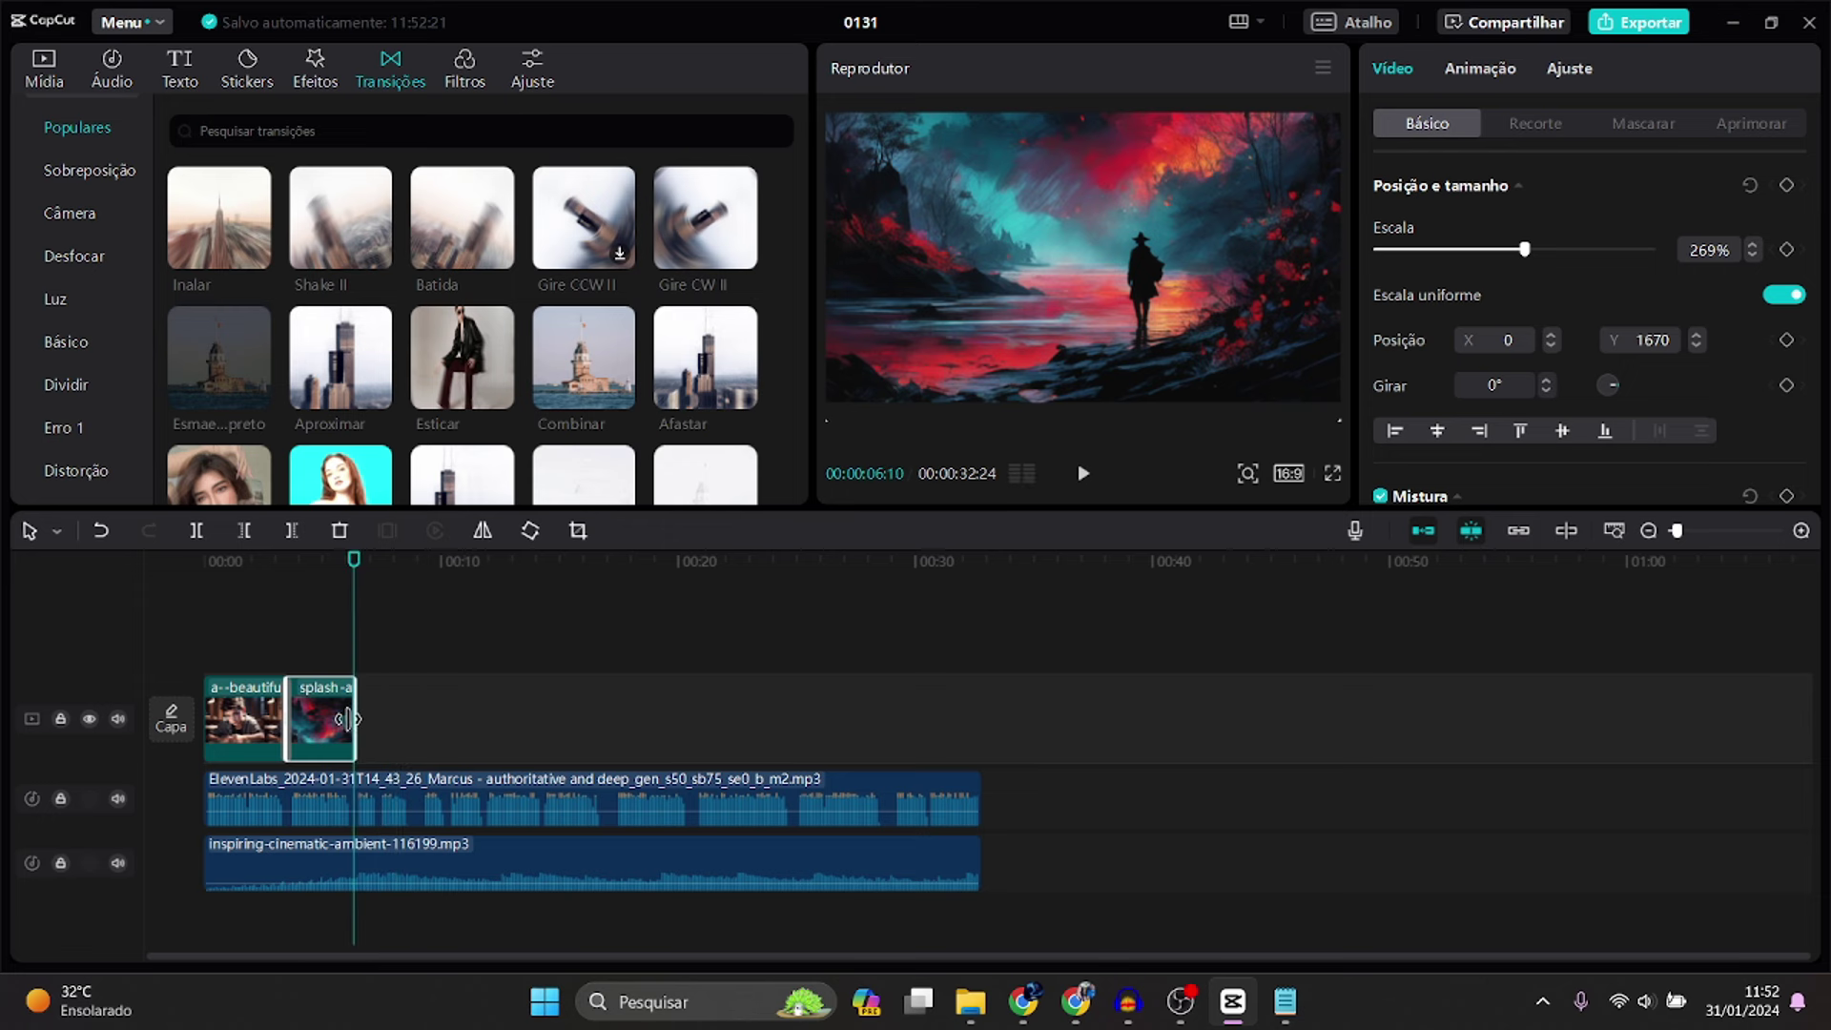
- Add position and size keyframes to the boy clip at 00:00:00:03 and 00:00:02:26, with the second one's vertical position at -222
{"action": "key", "text": "Home"}
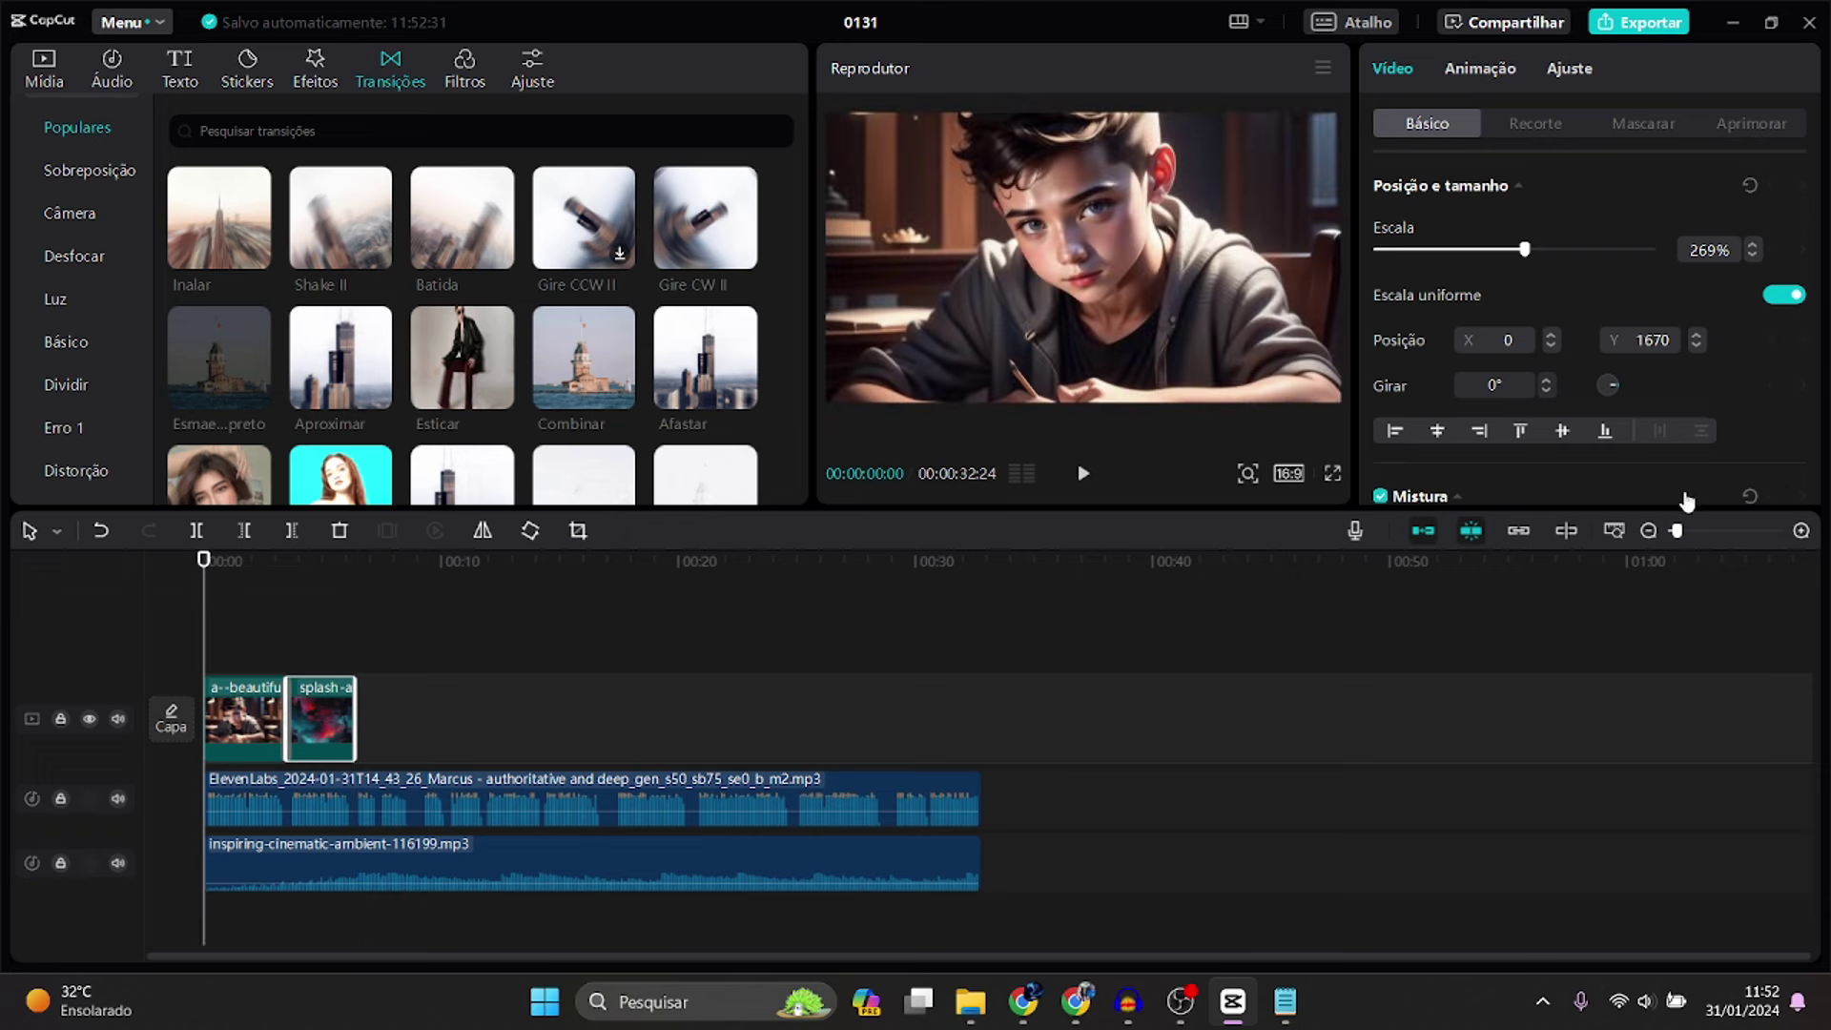
{"action": "left_click", "coordinate": [1695, 534]}
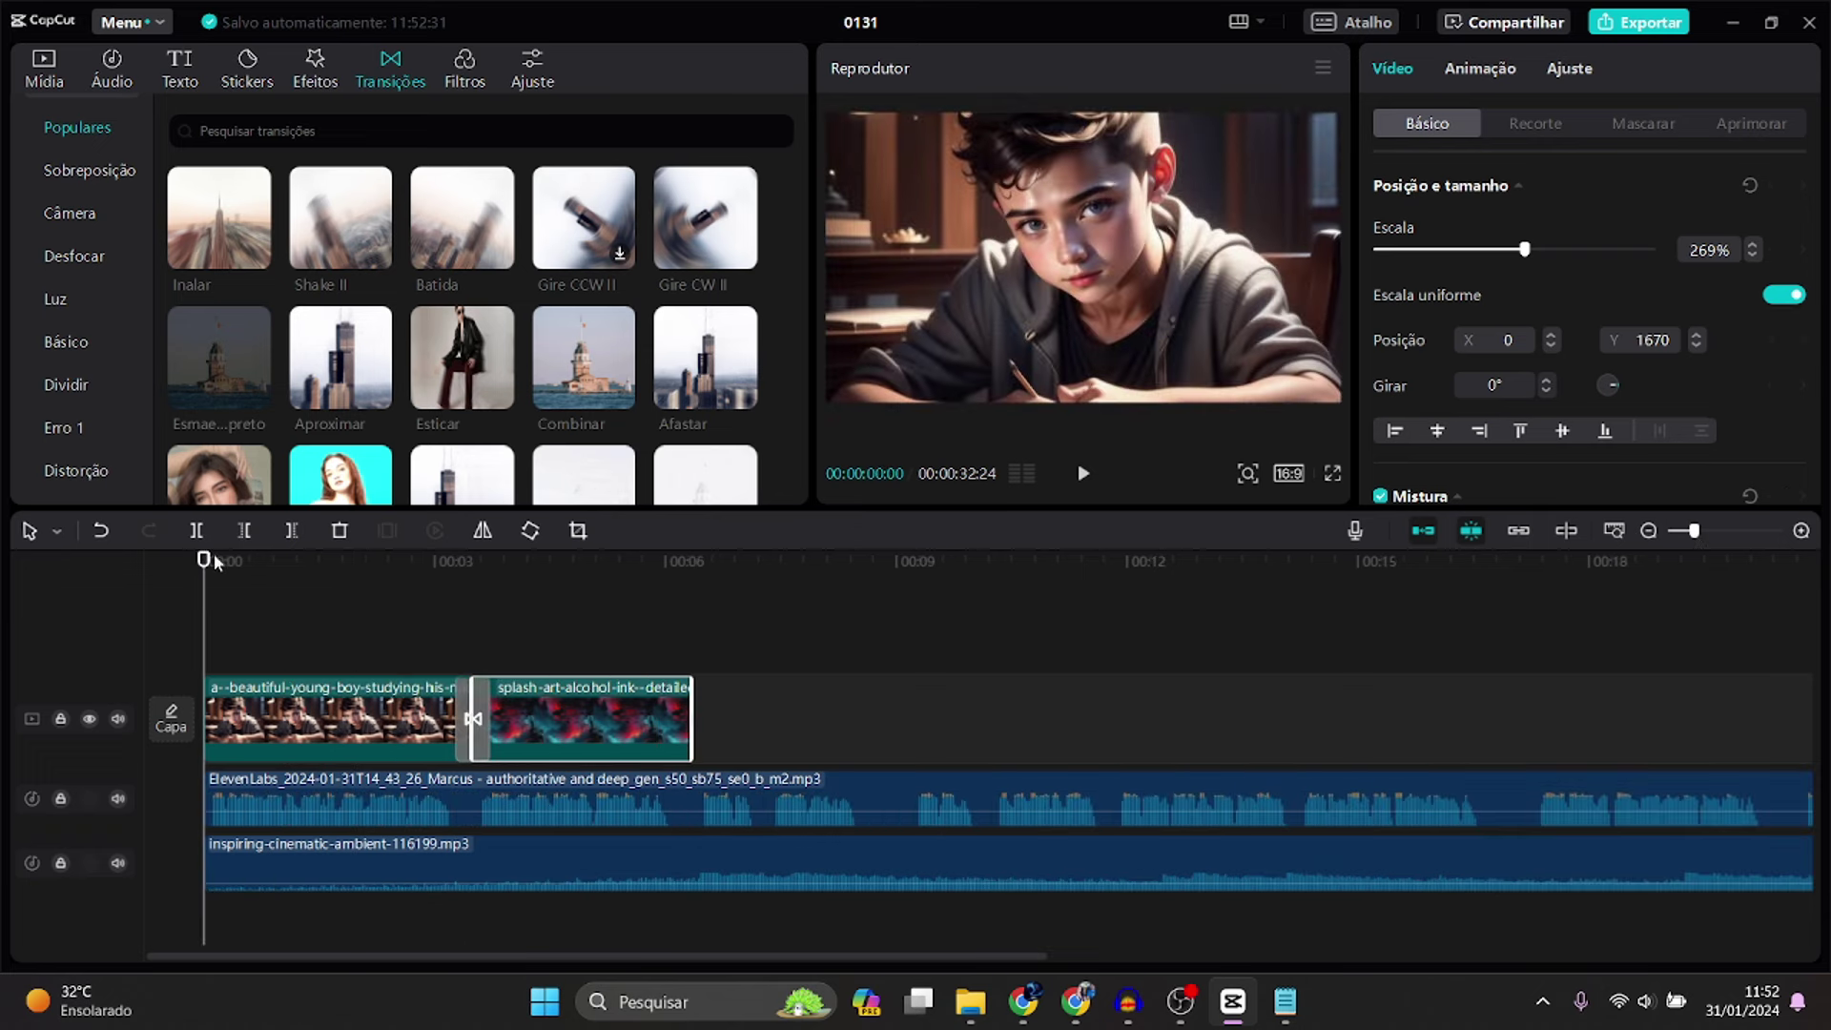
{"action": "left_click_drag", "start_coordinate": [207, 573], "coordinate": [212, 578]}
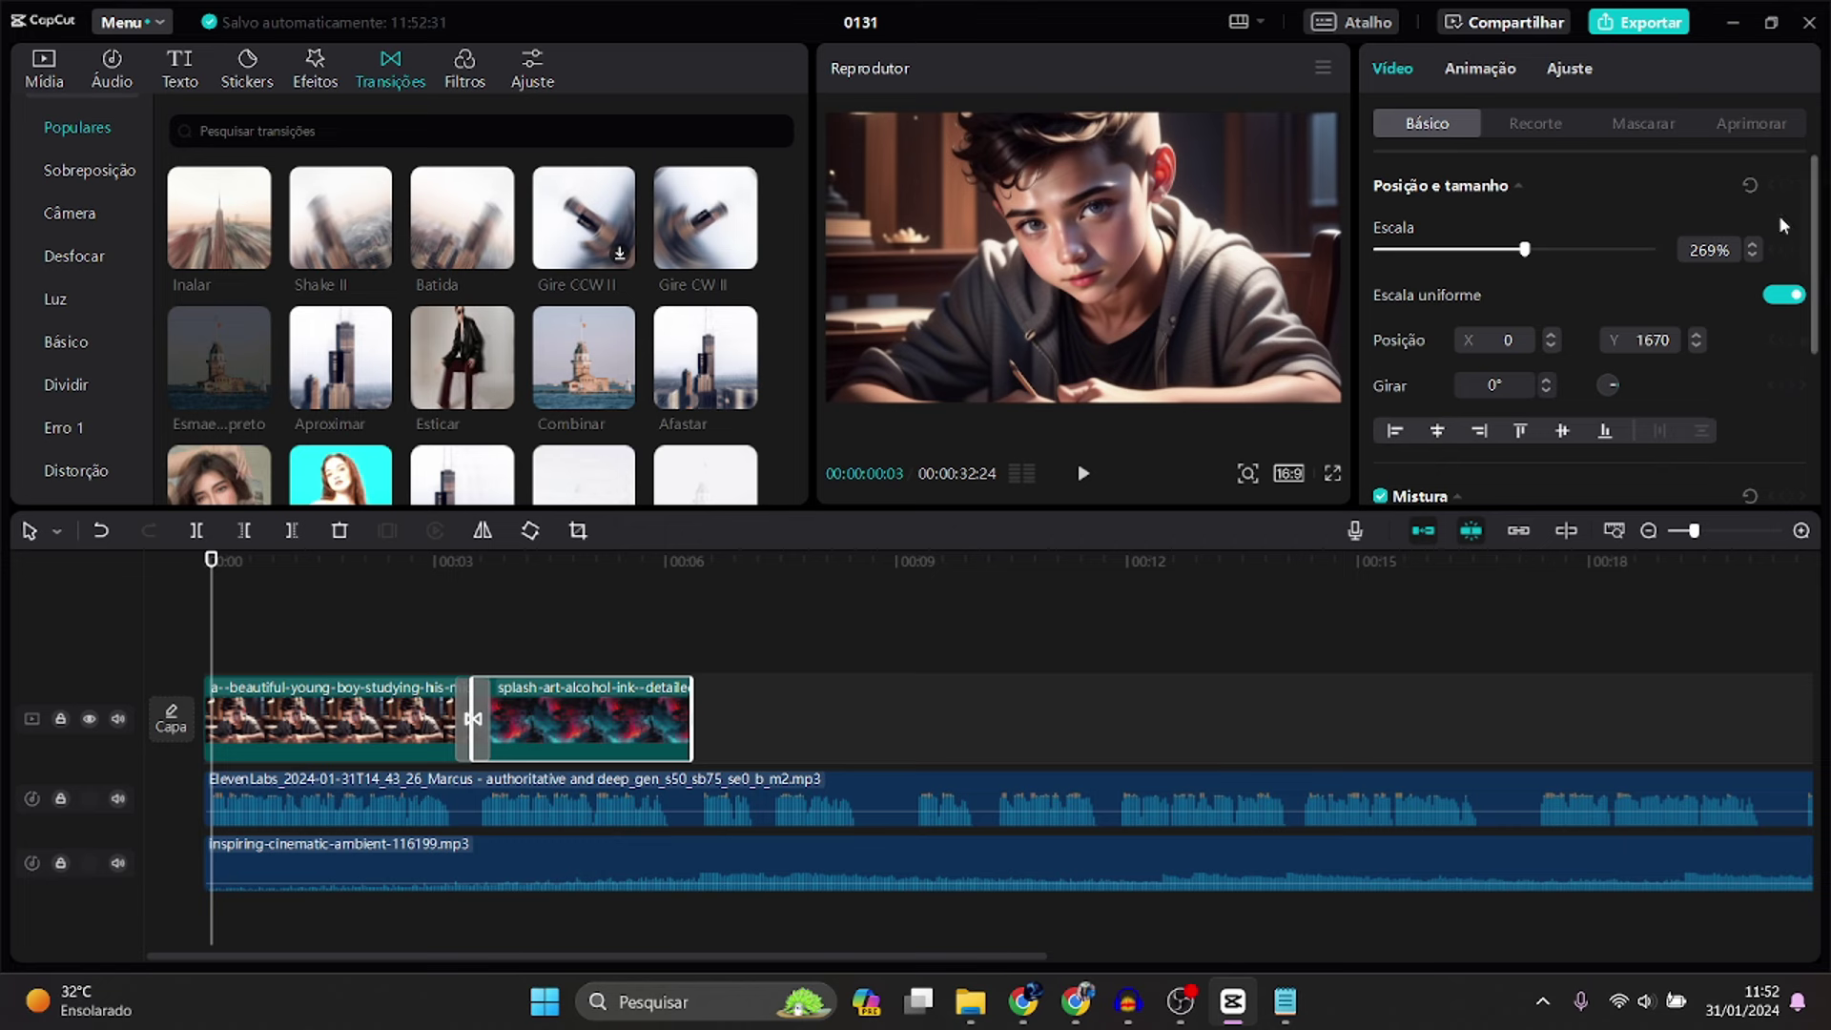
{"action": "left_click", "coordinate": [312, 717]}
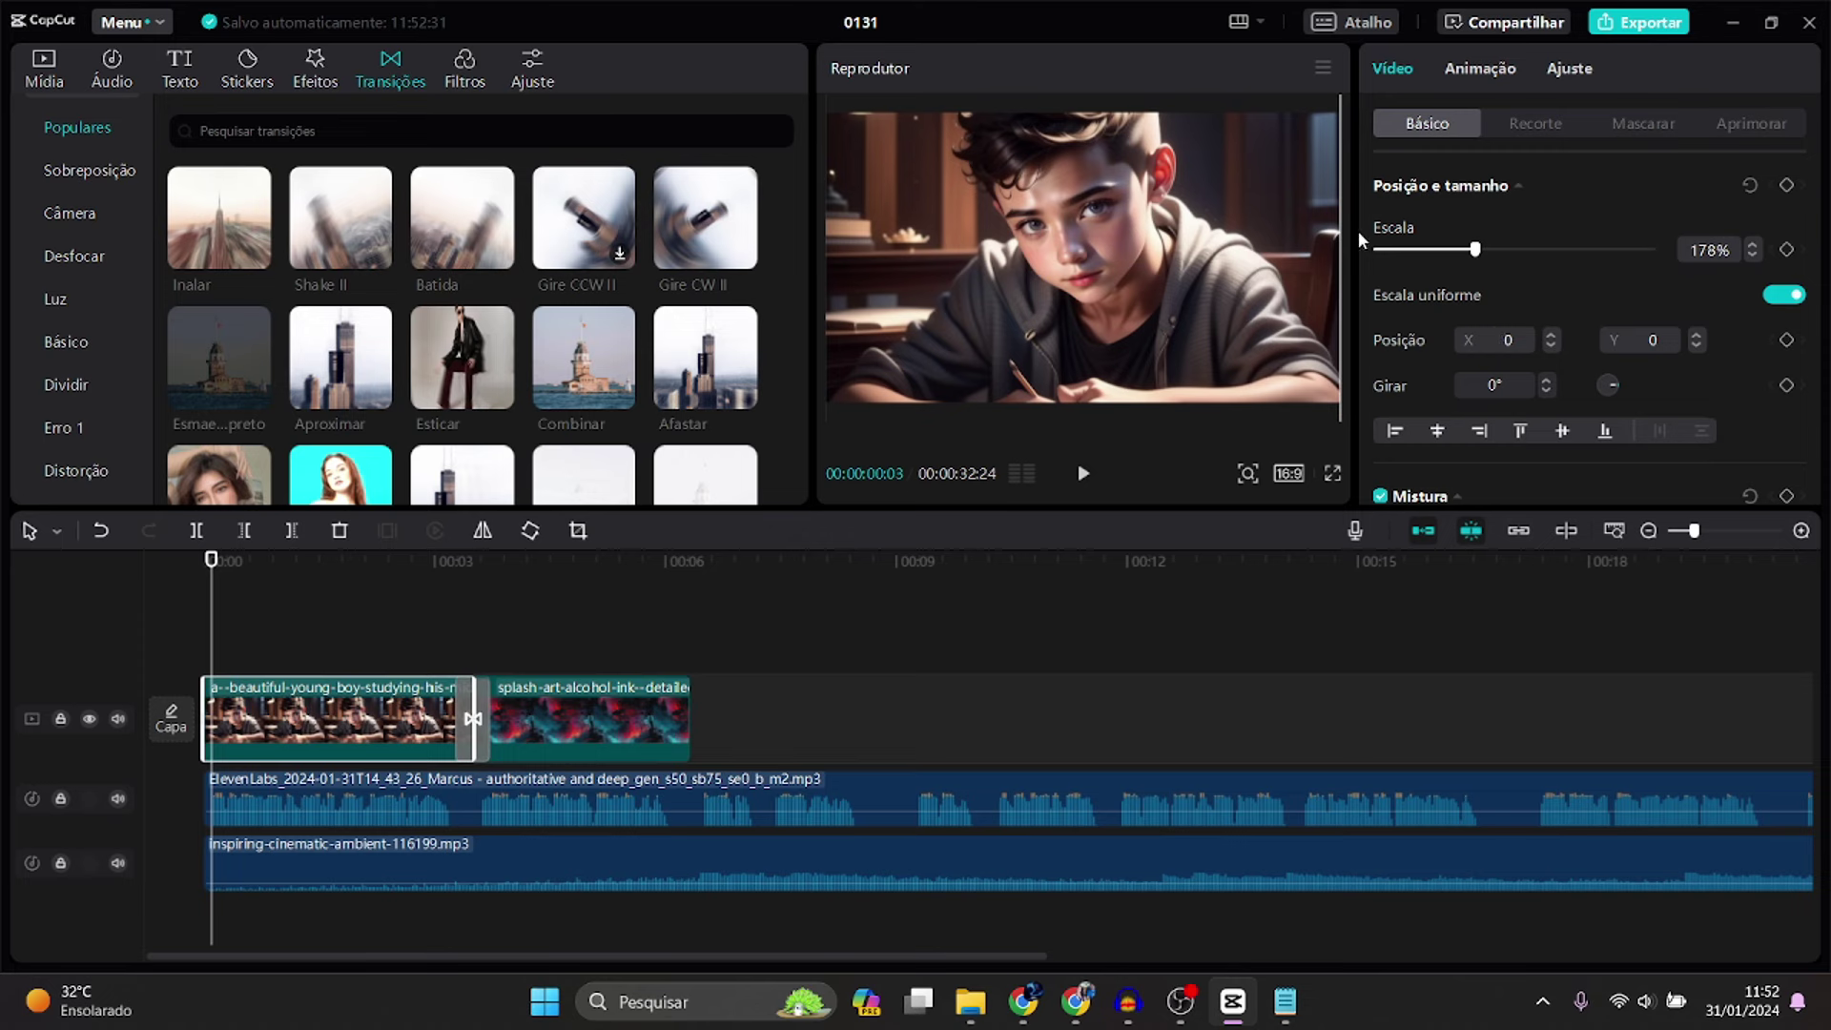
{"action": "left_click", "coordinate": [1788, 187]}
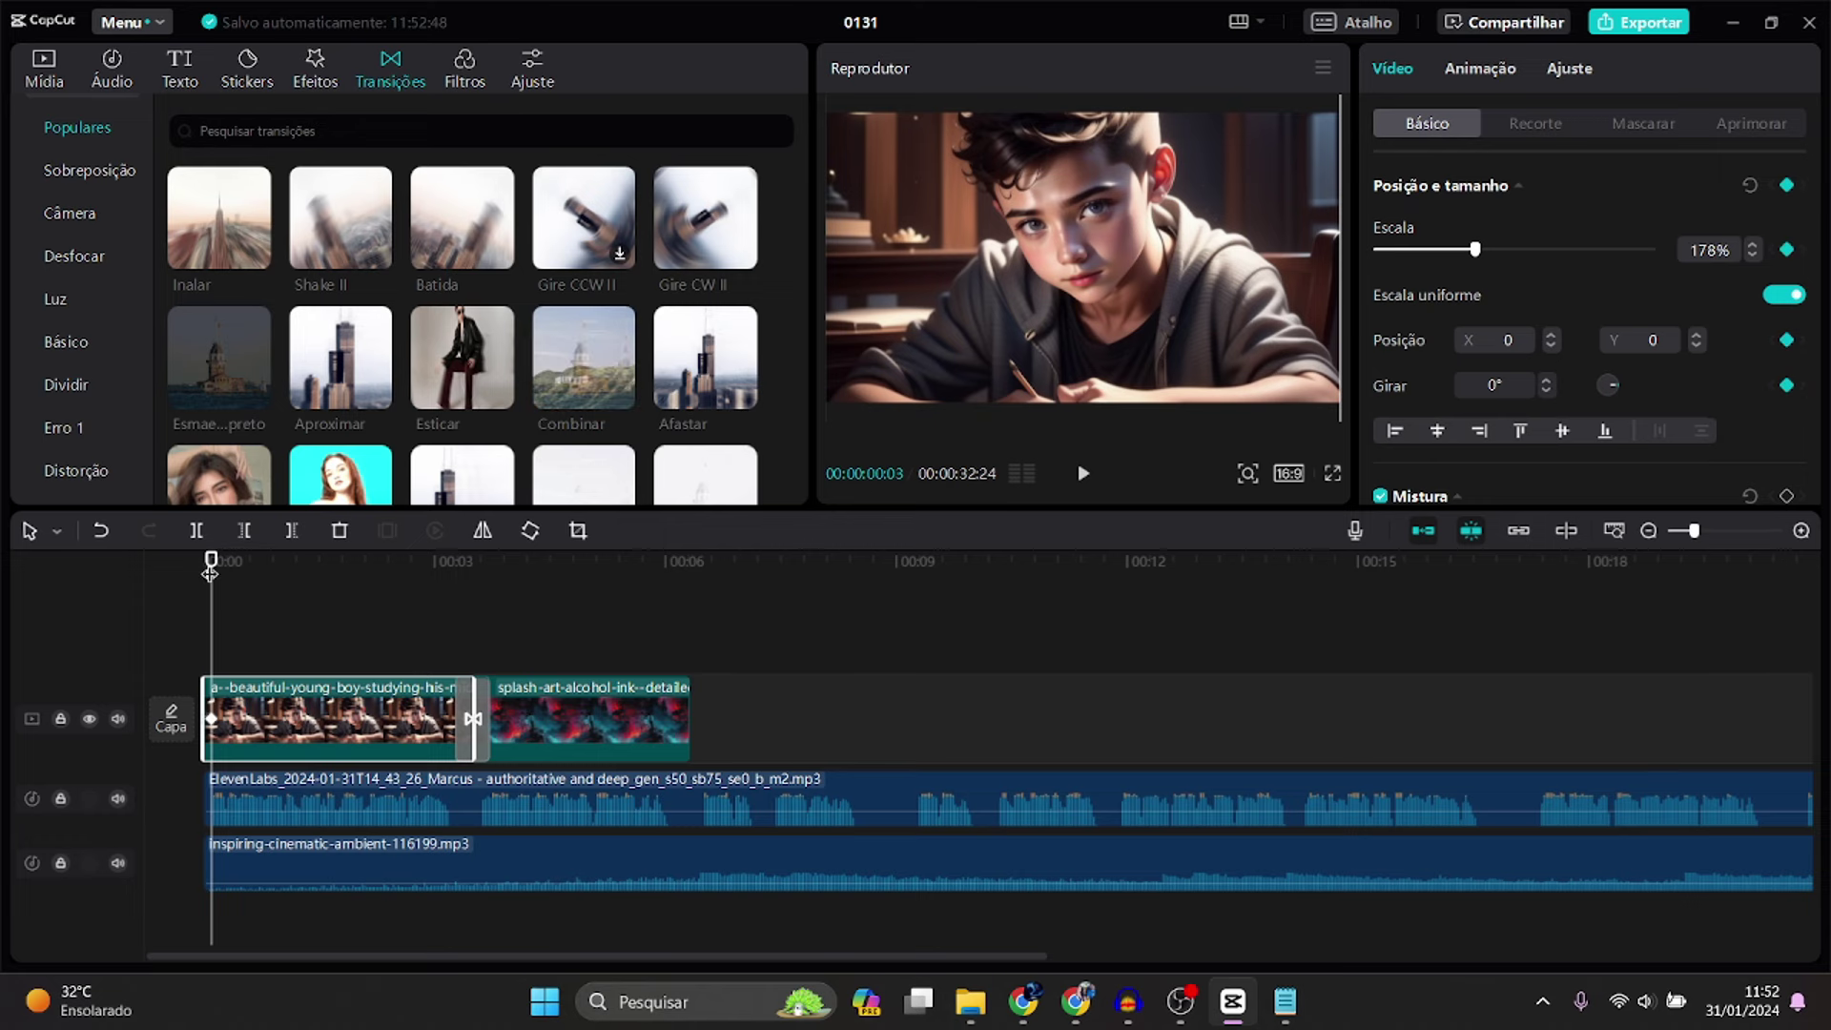
{"action": "left_click_drag", "start_coordinate": [210, 570], "coordinate": [424, 571]}
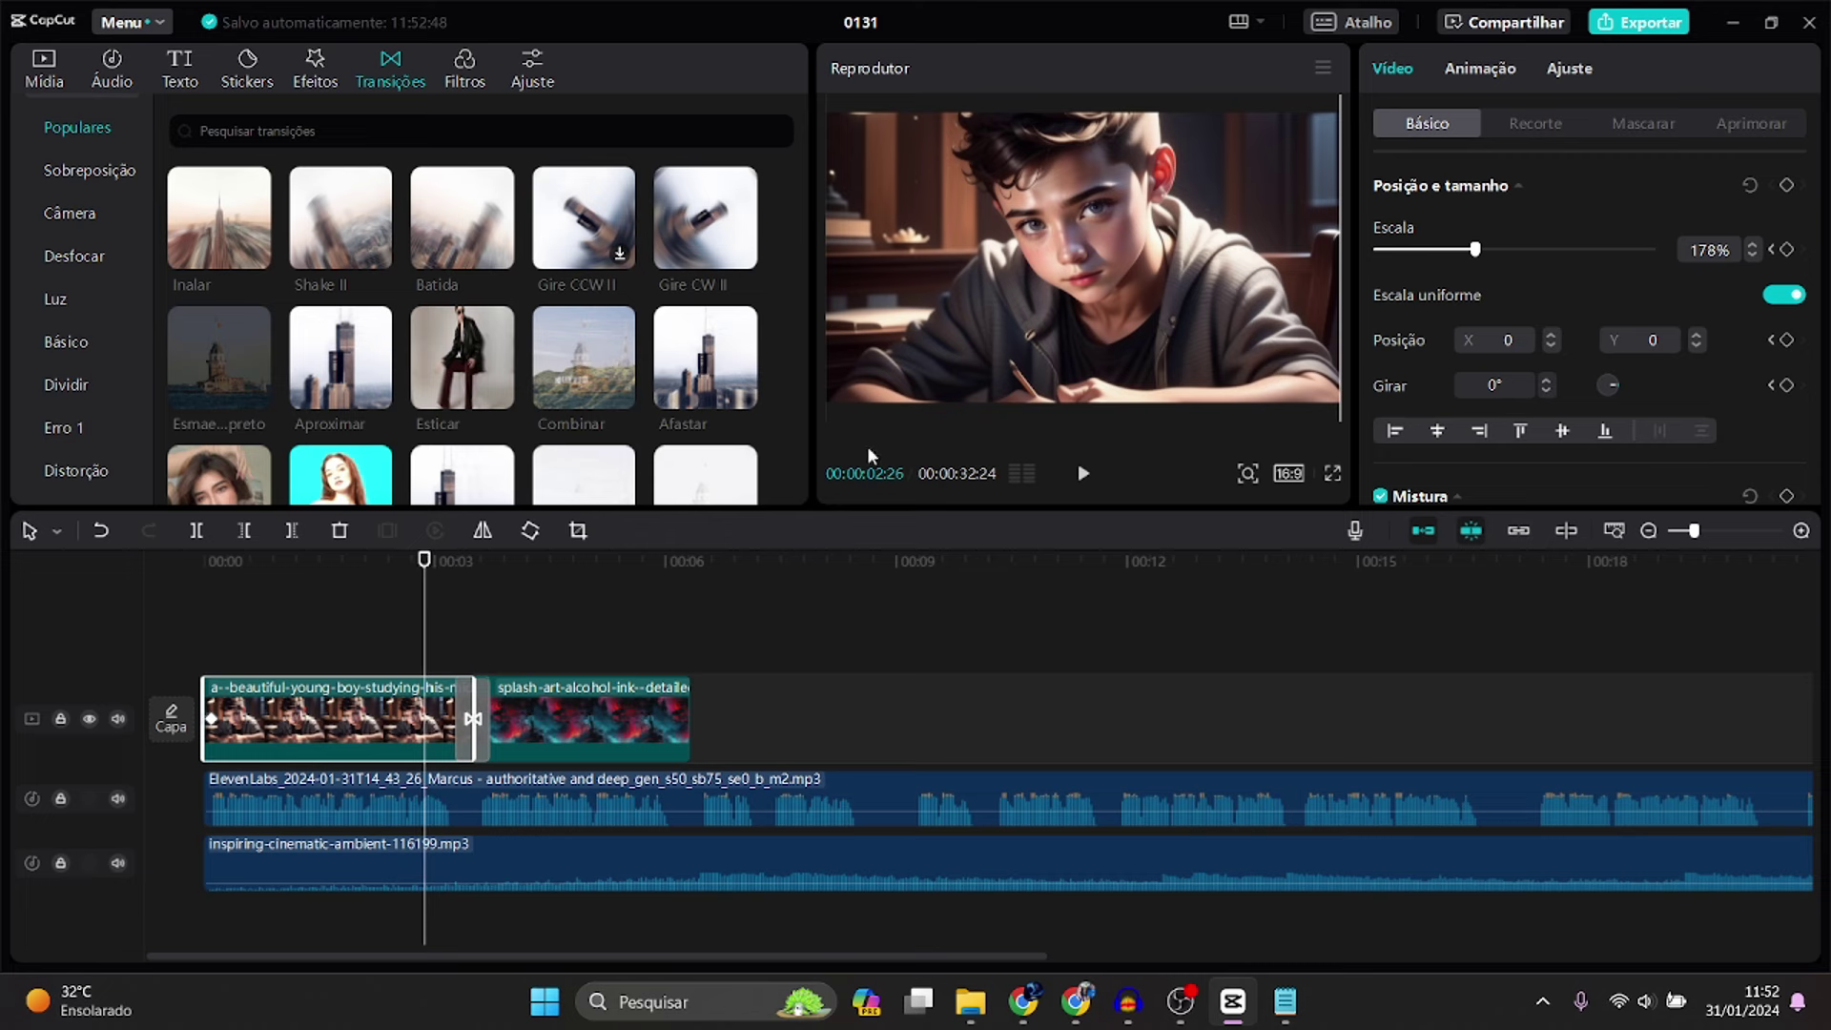
{"action": "left_click", "coordinate": [1787, 186]}
{"action": "left_click_drag", "start_coordinate": [1028, 236], "coordinate": [1028, 264]}
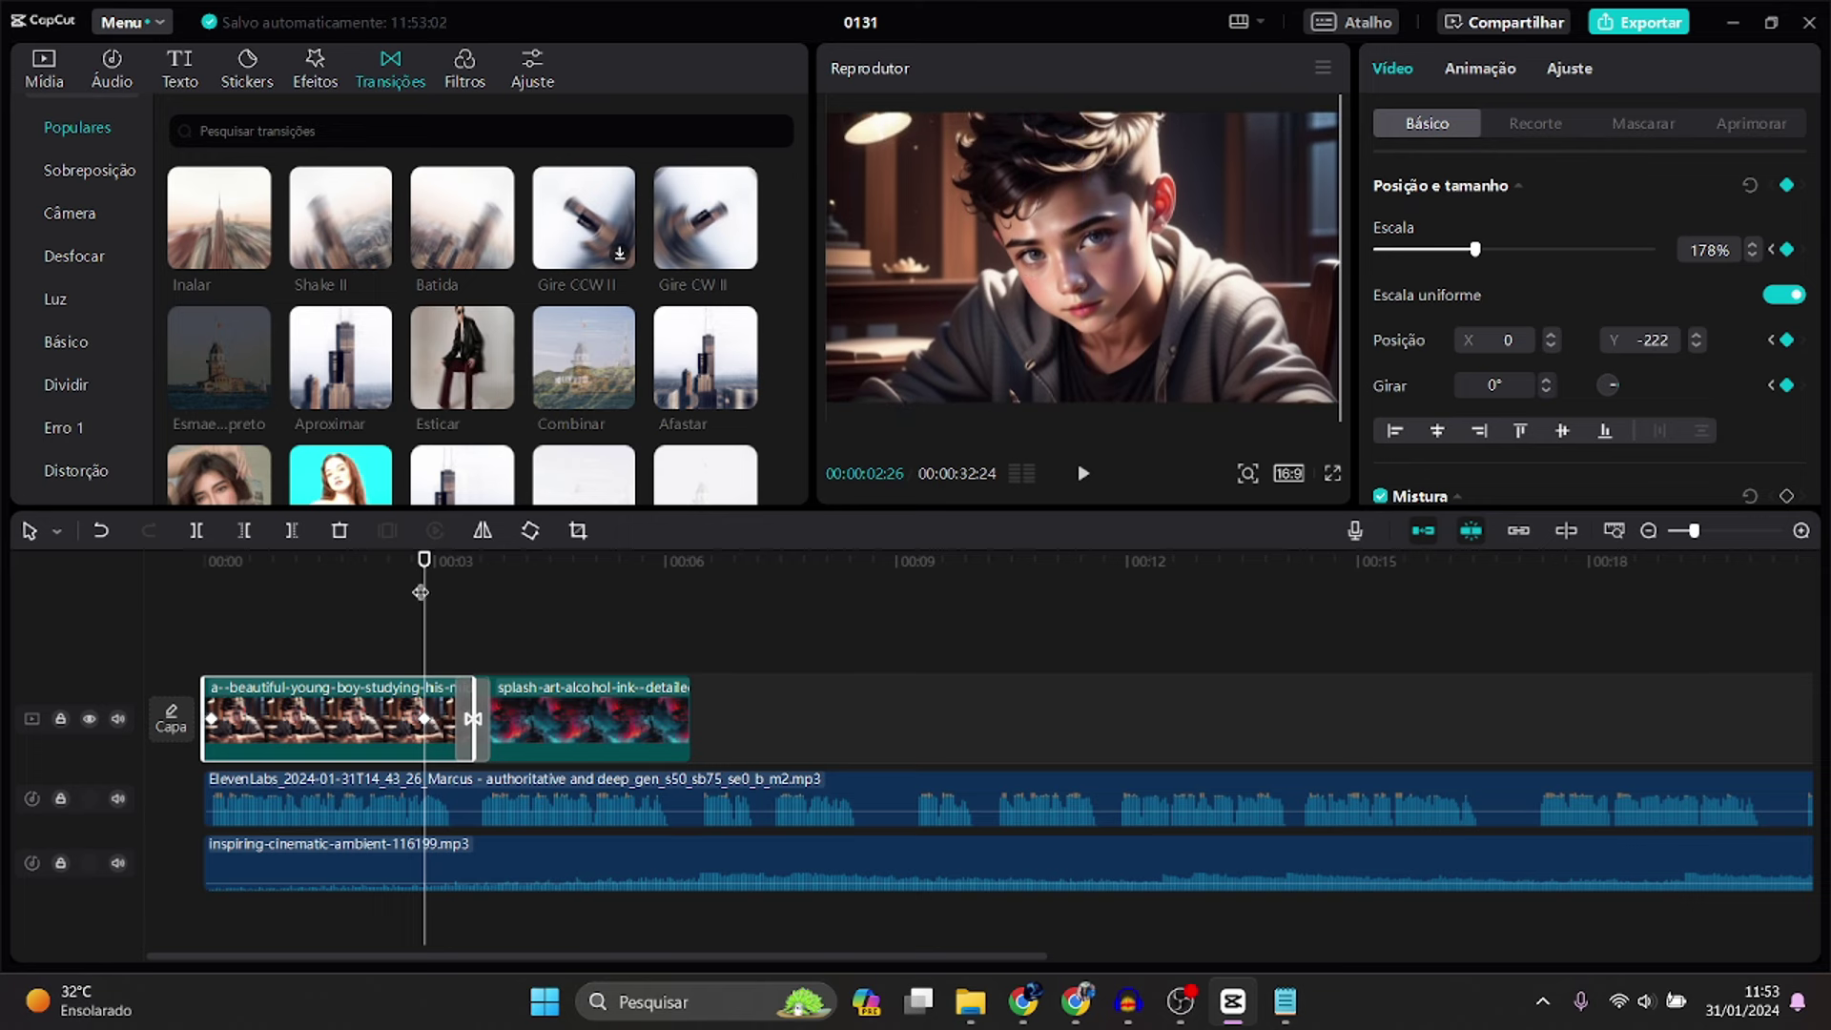
- Add position and size keyframes to the landscape clip at 00:00:03:22 and 00:00:05:23, with the second one's vertical position at 1457
{"action": "left_click_drag", "start_coordinate": [425, 564], "coordinate": [497, 617]}
{"action": "left_click", "coordinate": [522, 713]}
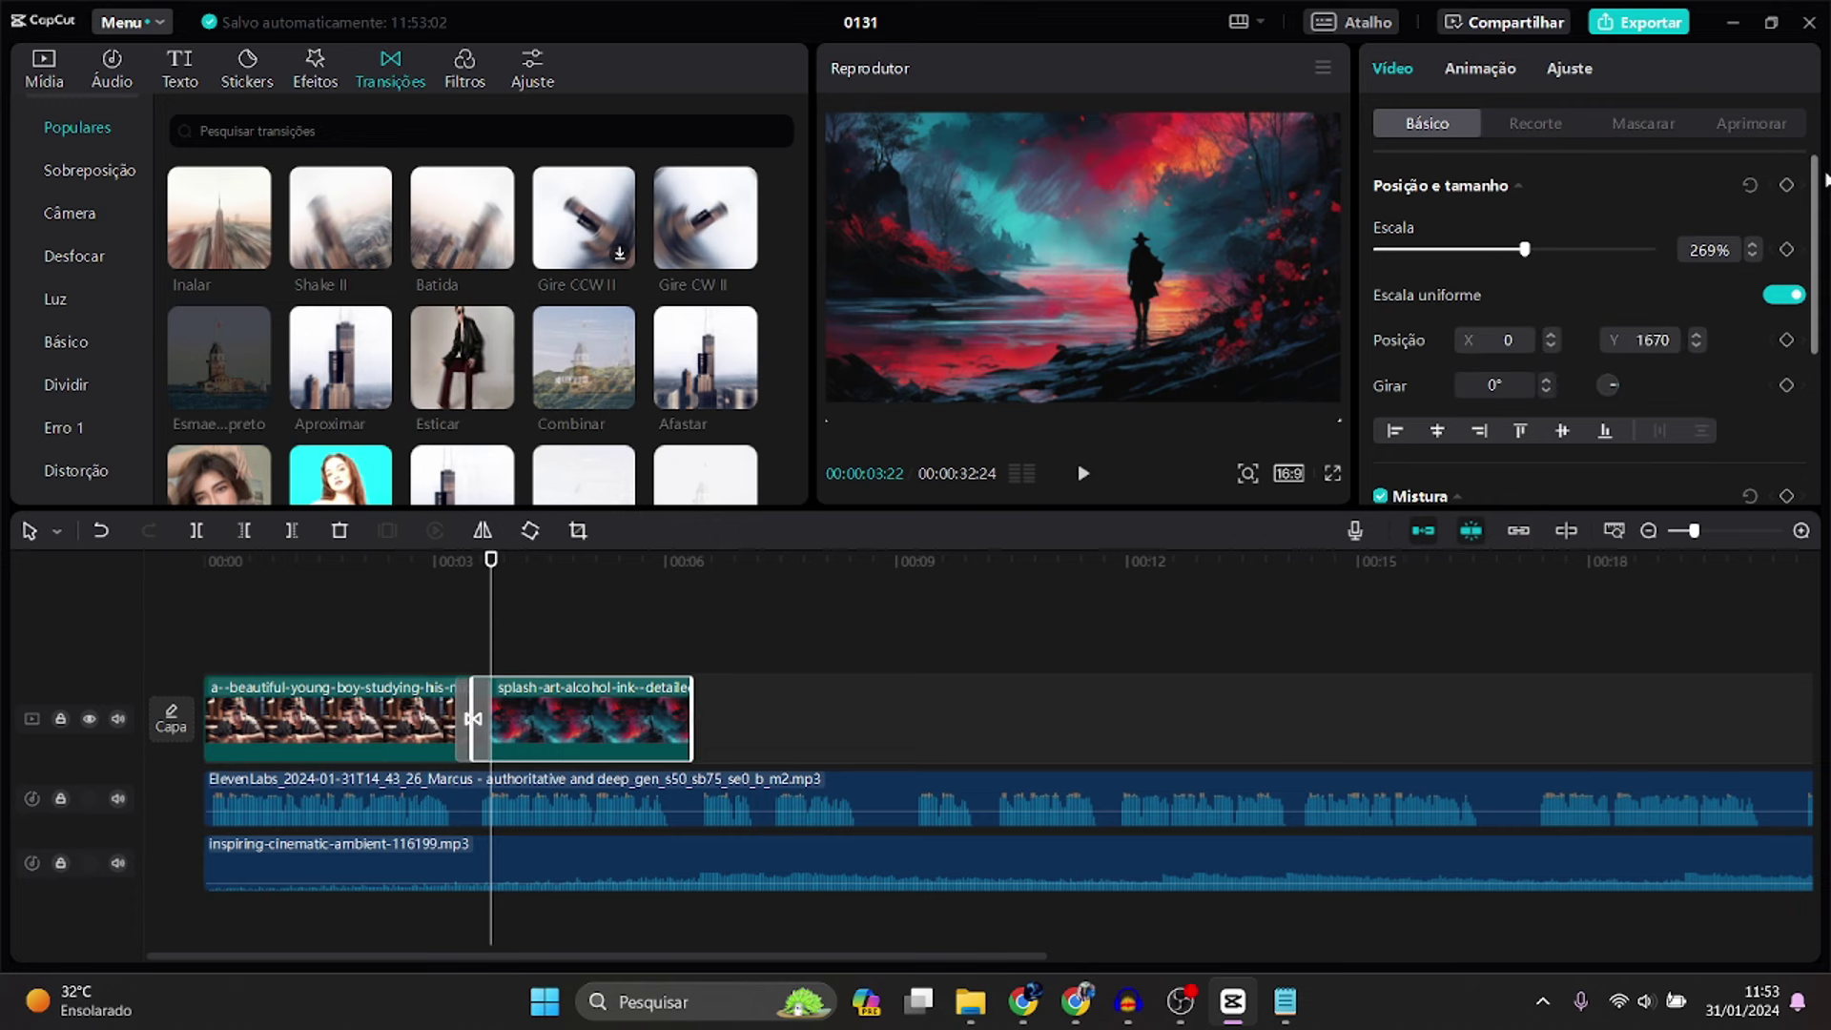
{"action": "left_click", "coordinate": [1786, 185]}
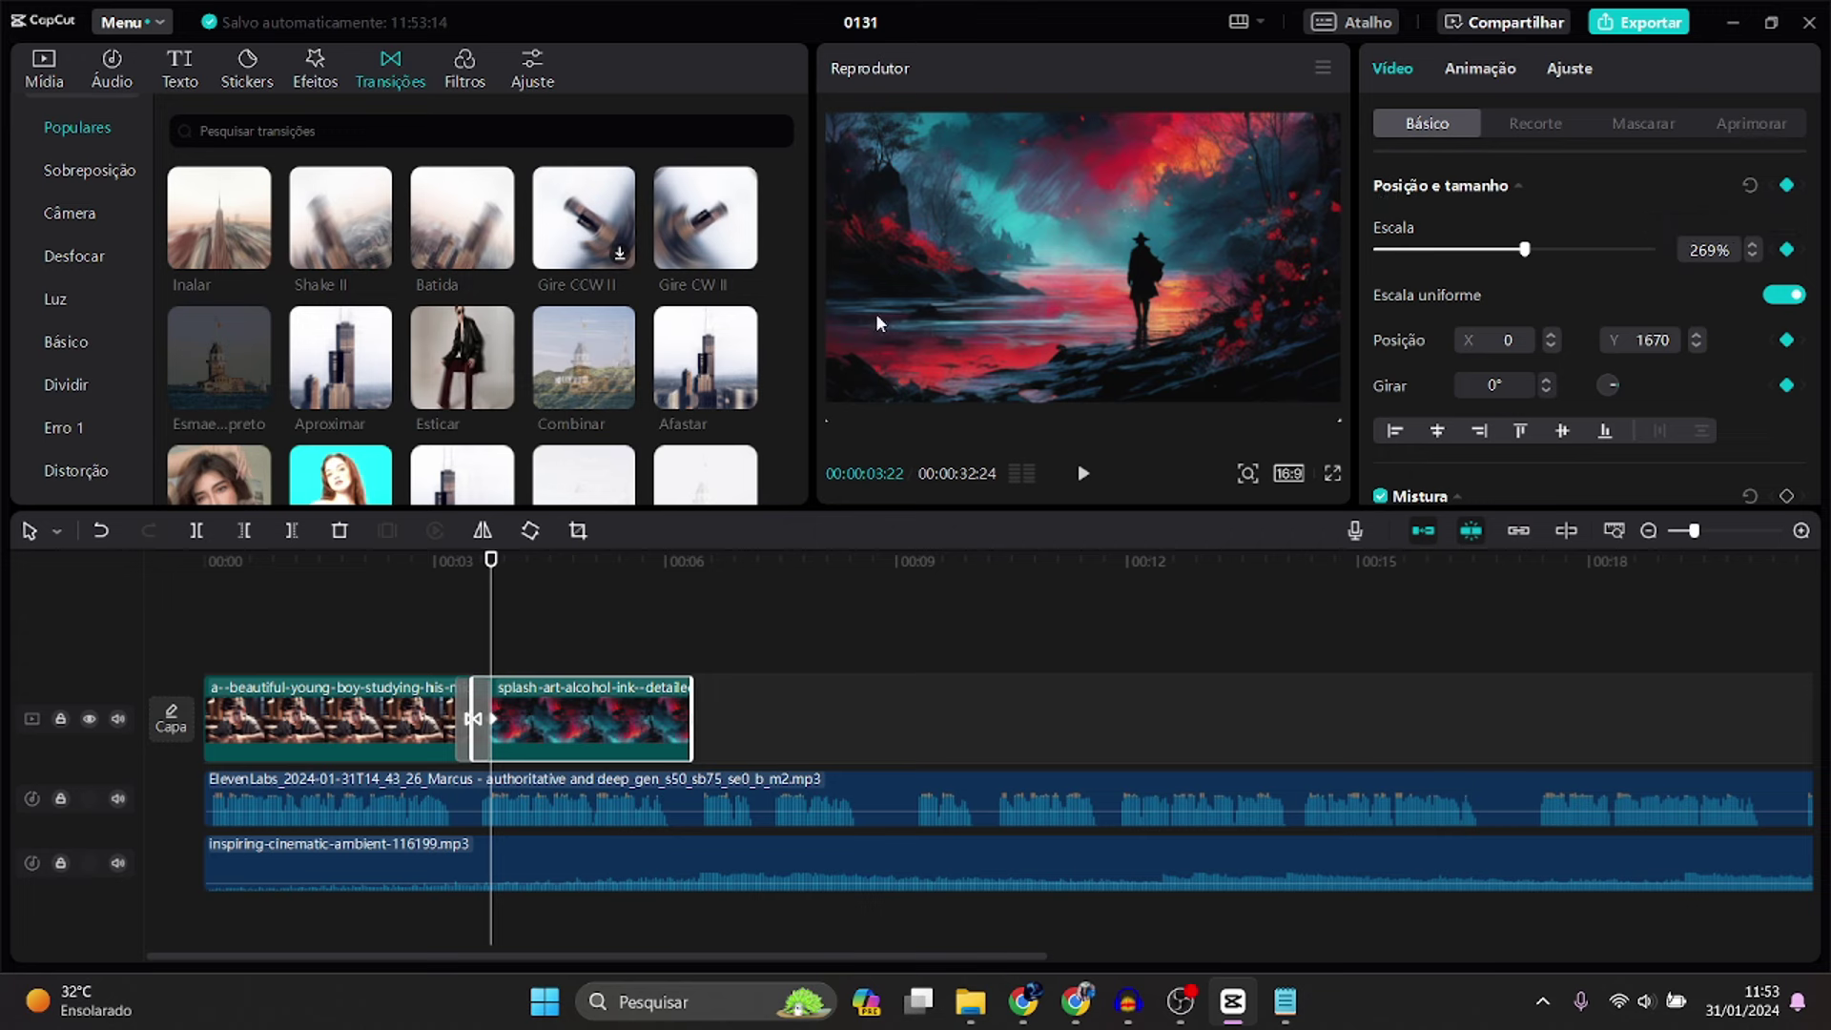
{"action": "left_click_drag", "start_coordinate": [497, 569], "coordinate": [647, 591]}
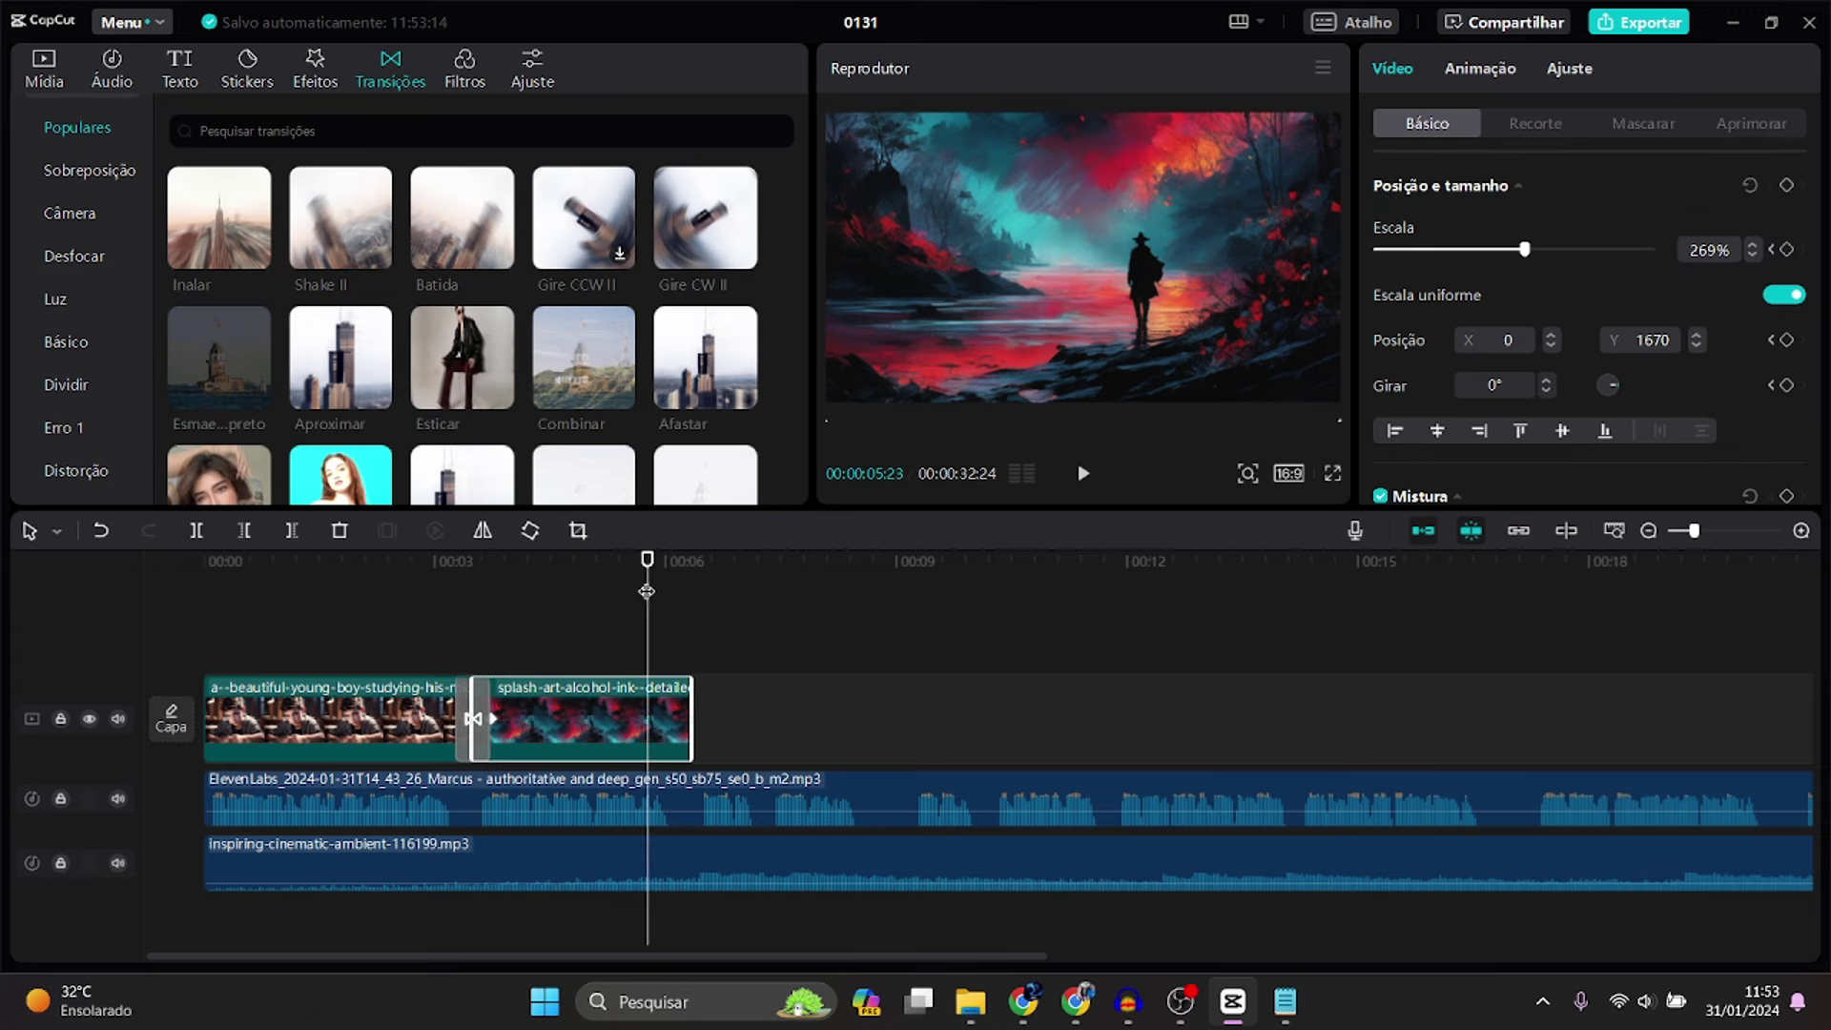
{"action": "left_click", "coordinate": [1786, 185]}
{"action": "left_click_drag", "start_coordinate": [1097, 249], "coordinate": [1099, 267]}
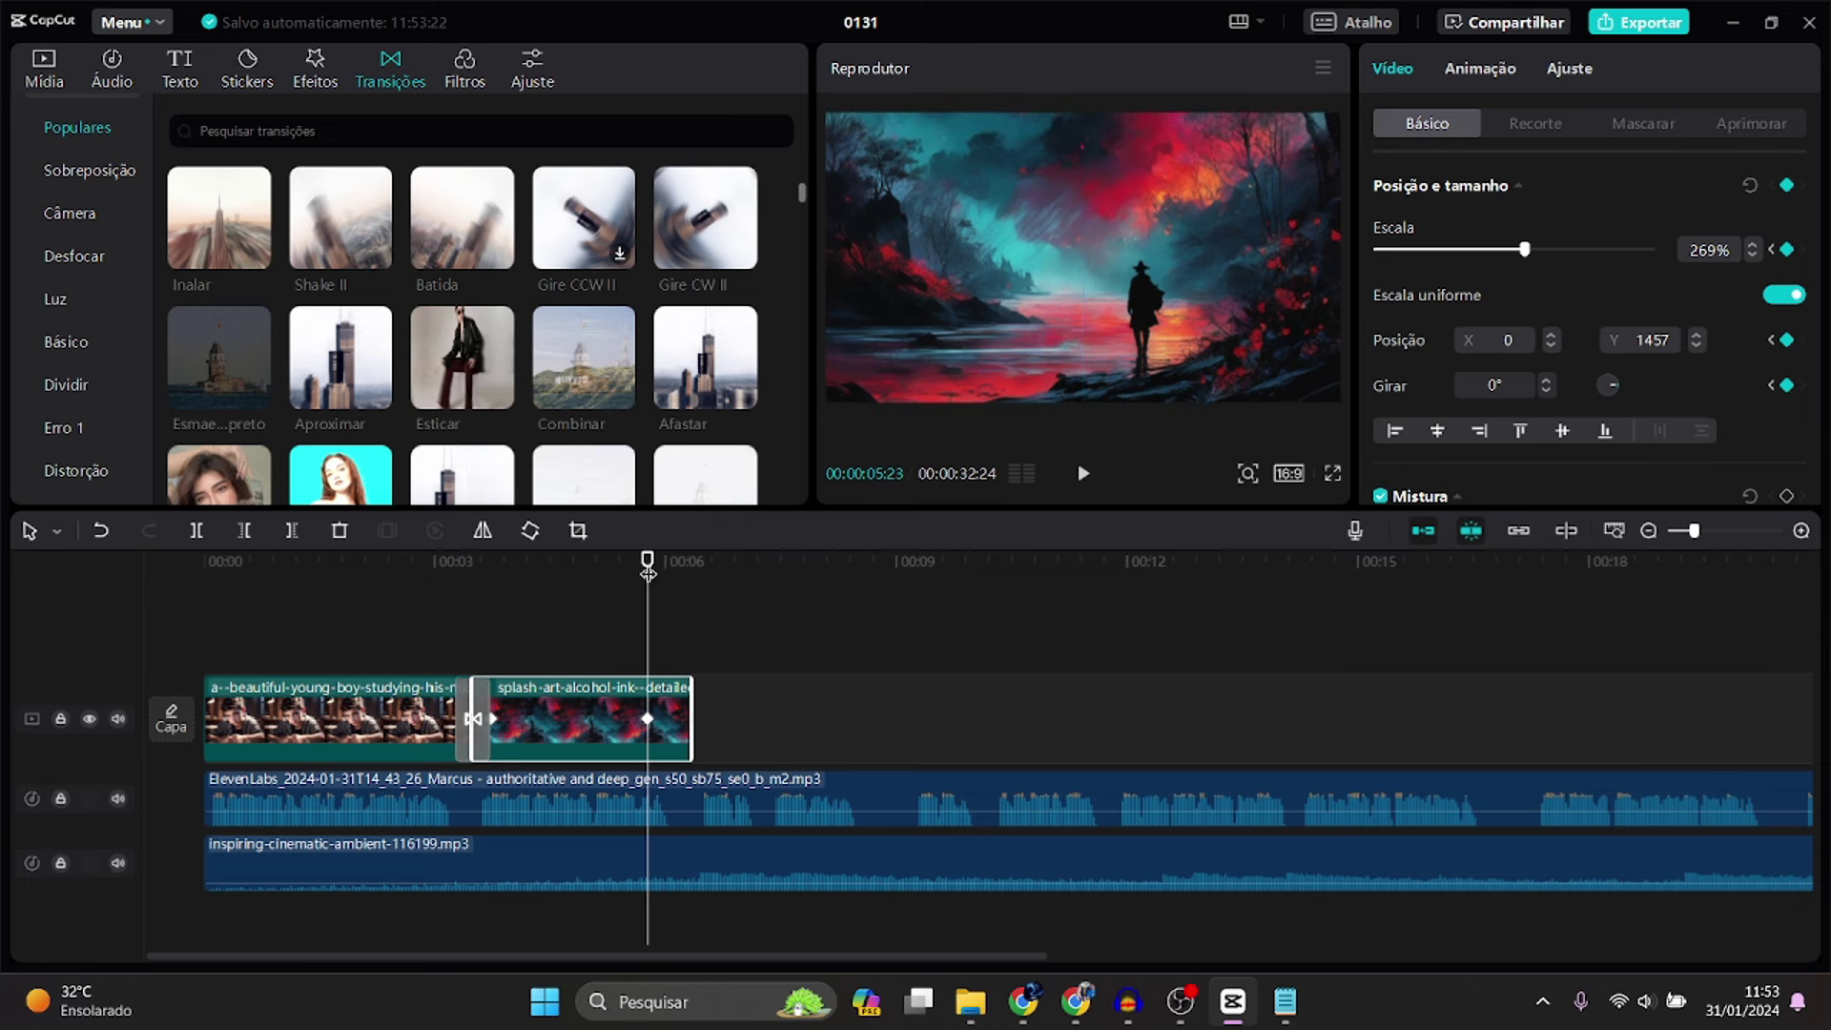
- Preview the animation, set the landscape clip's second keyframe to vertical position 1599, and replay the clip
{"action": "key", "text": "Home"}
{"action": "key", "text": "space"}
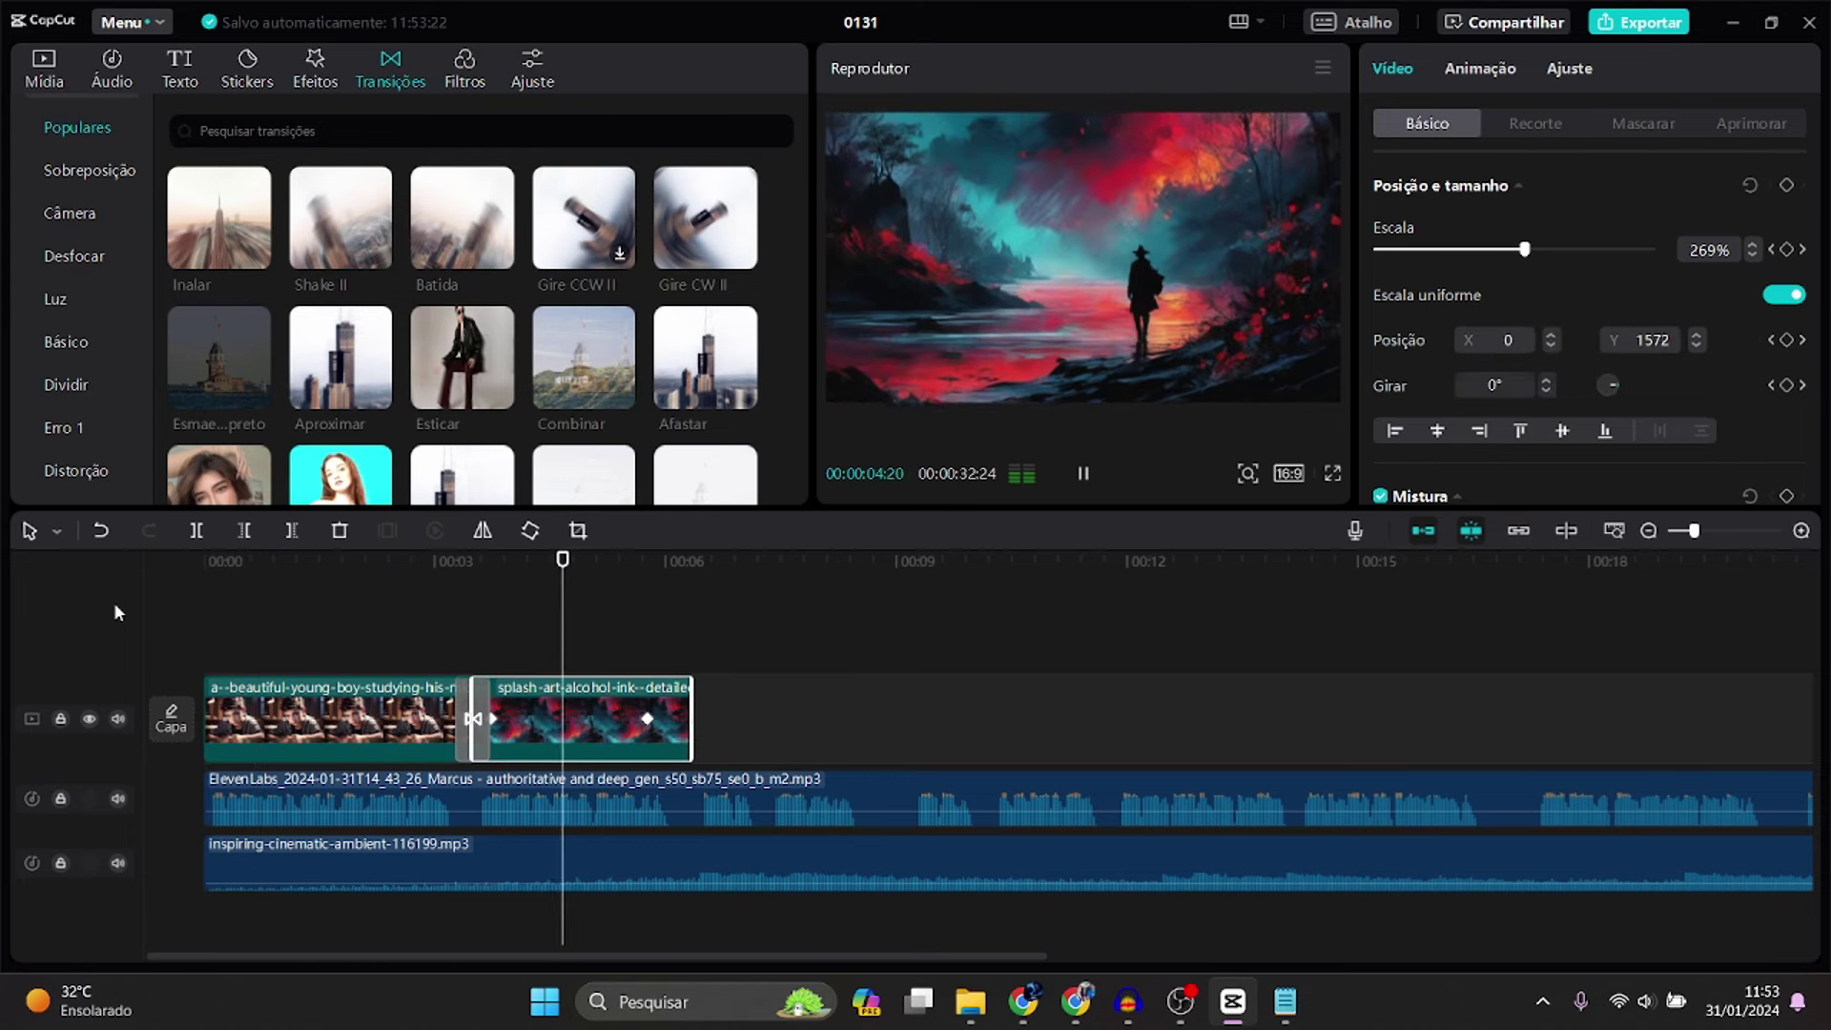
{"action": "key", "text": "space"}
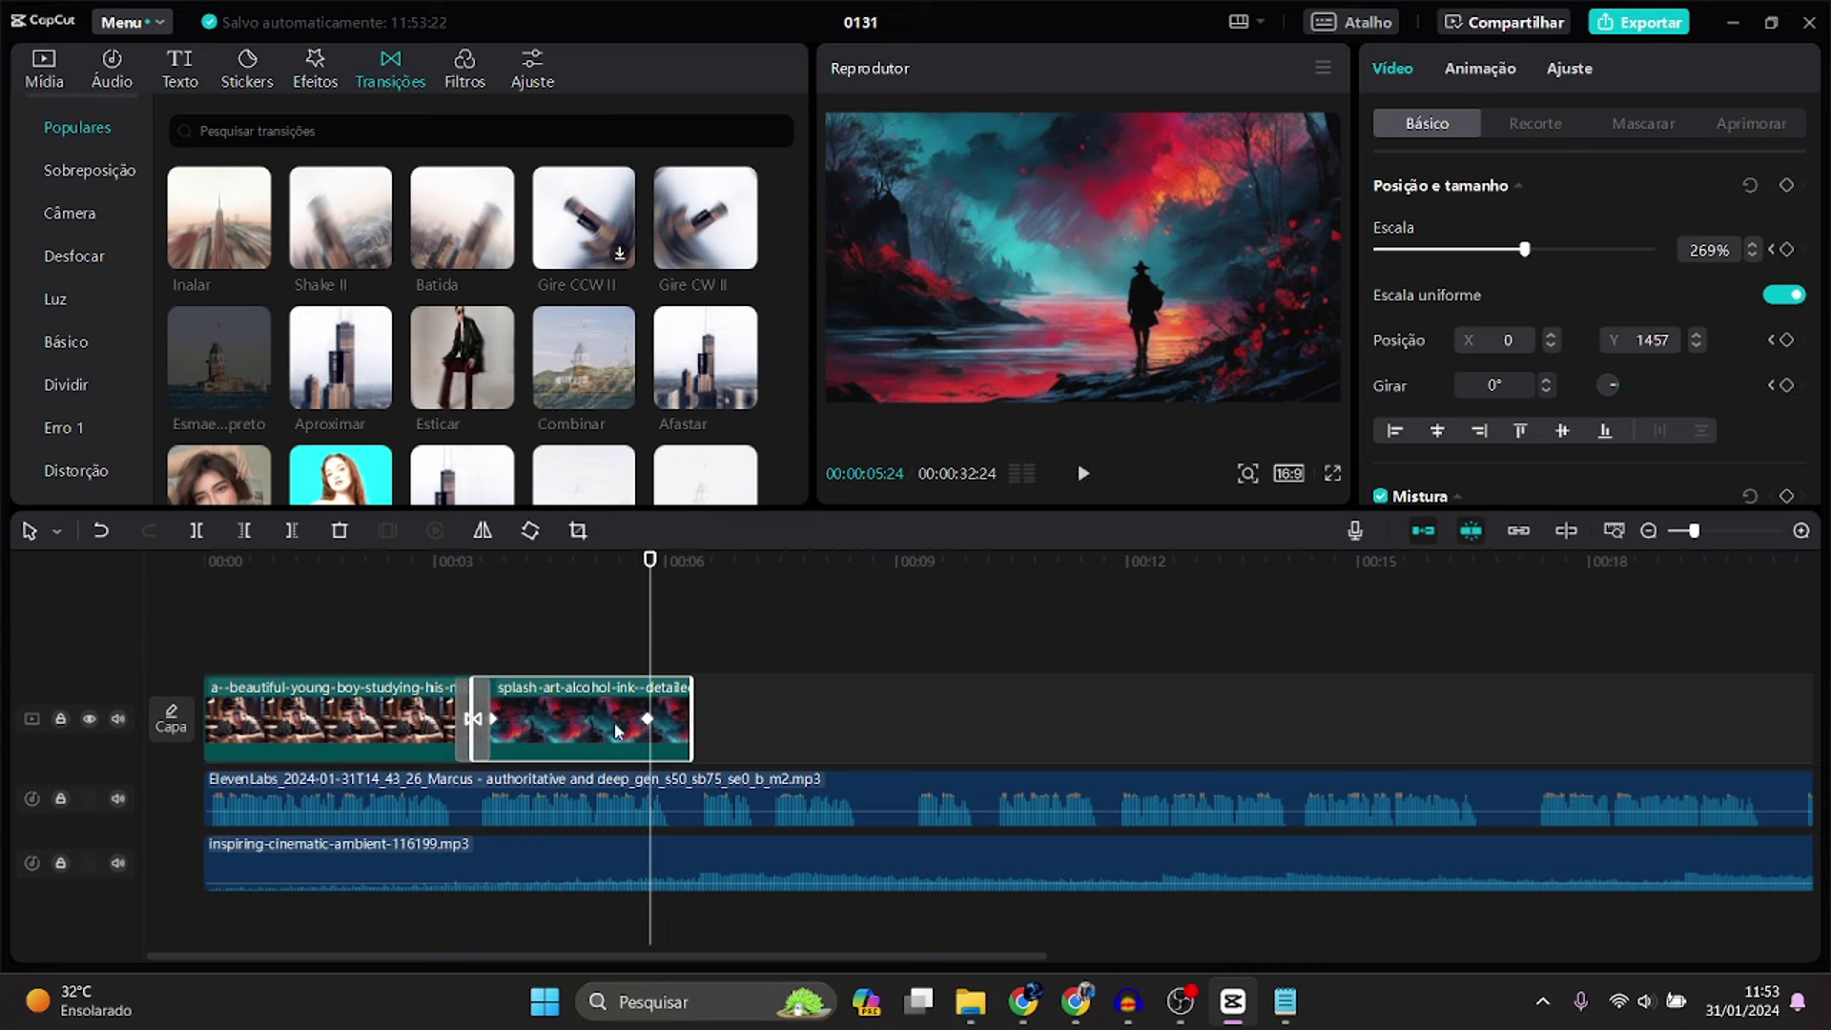
{"action": "left_click", "coordinate": [648, 720]}
{"action": "left_click_drag", "start_coordinate": [1158, 297], "coordinate": [1158, 278]}
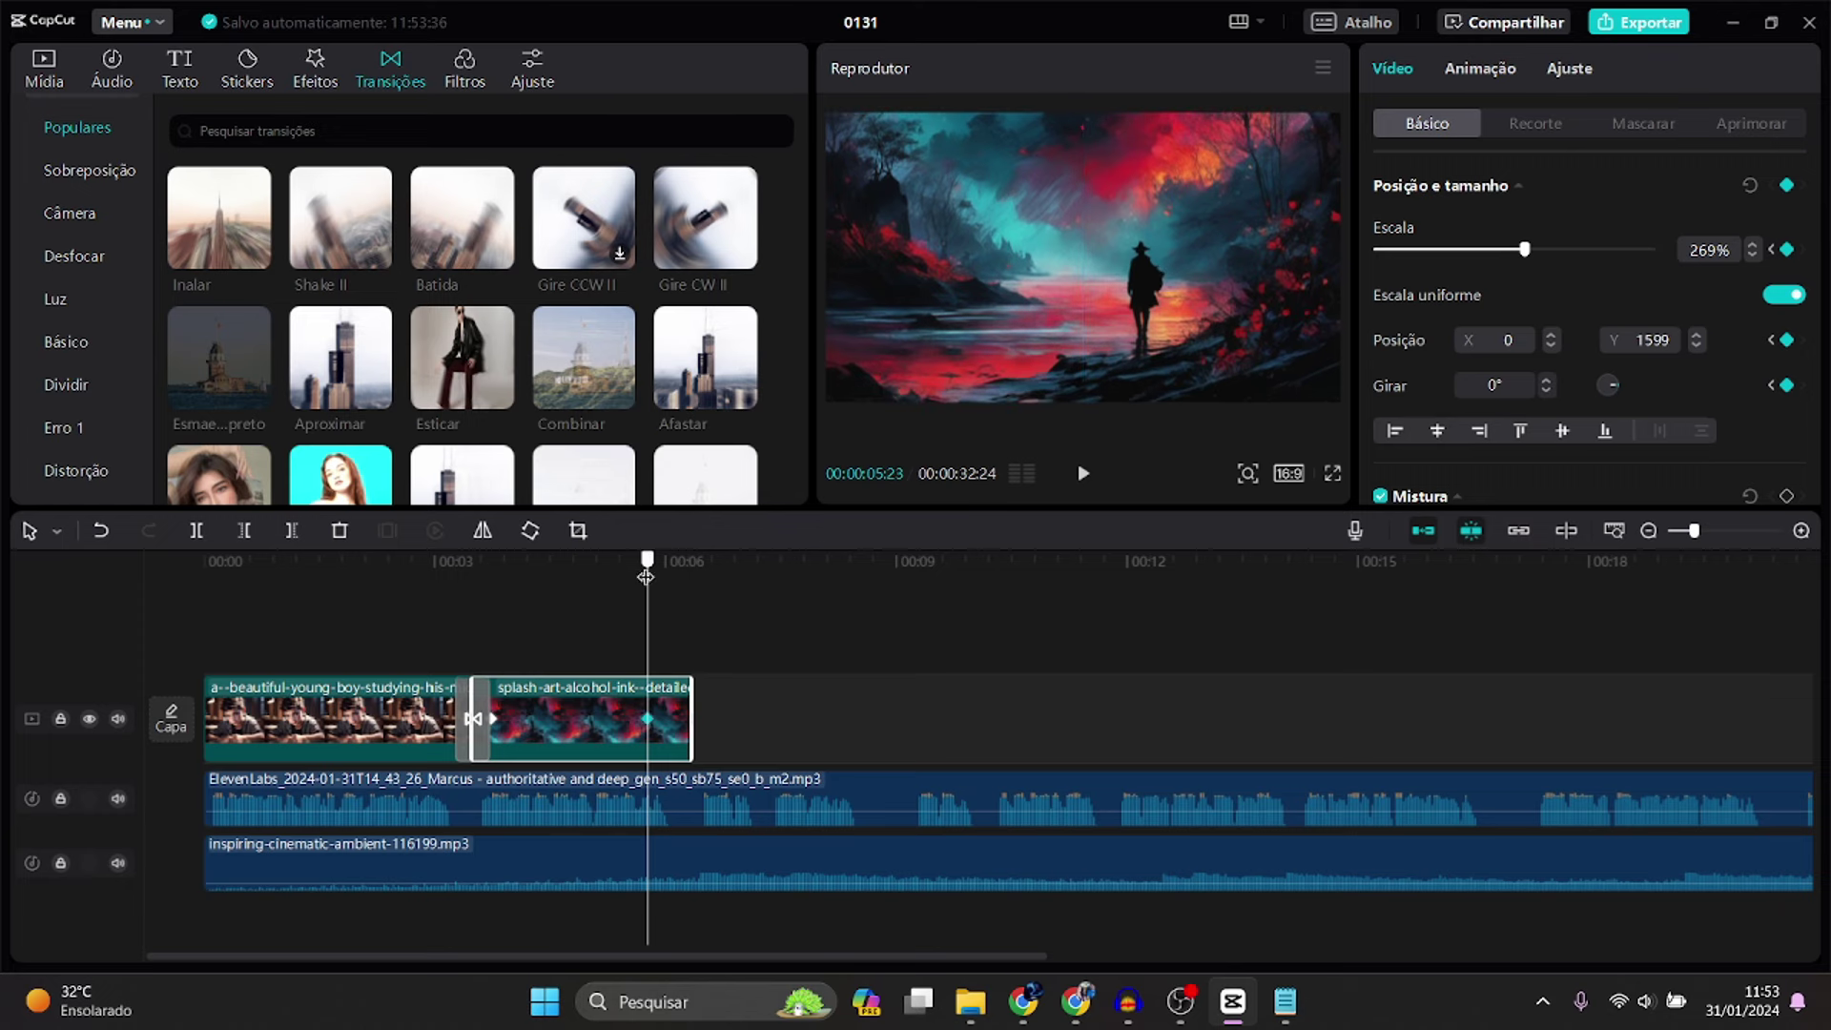
{"action": "left_click_drag", "start_coordinate": [645, 576], "coordinate": [479, 579]}
{"action": "key", "text": "space"}
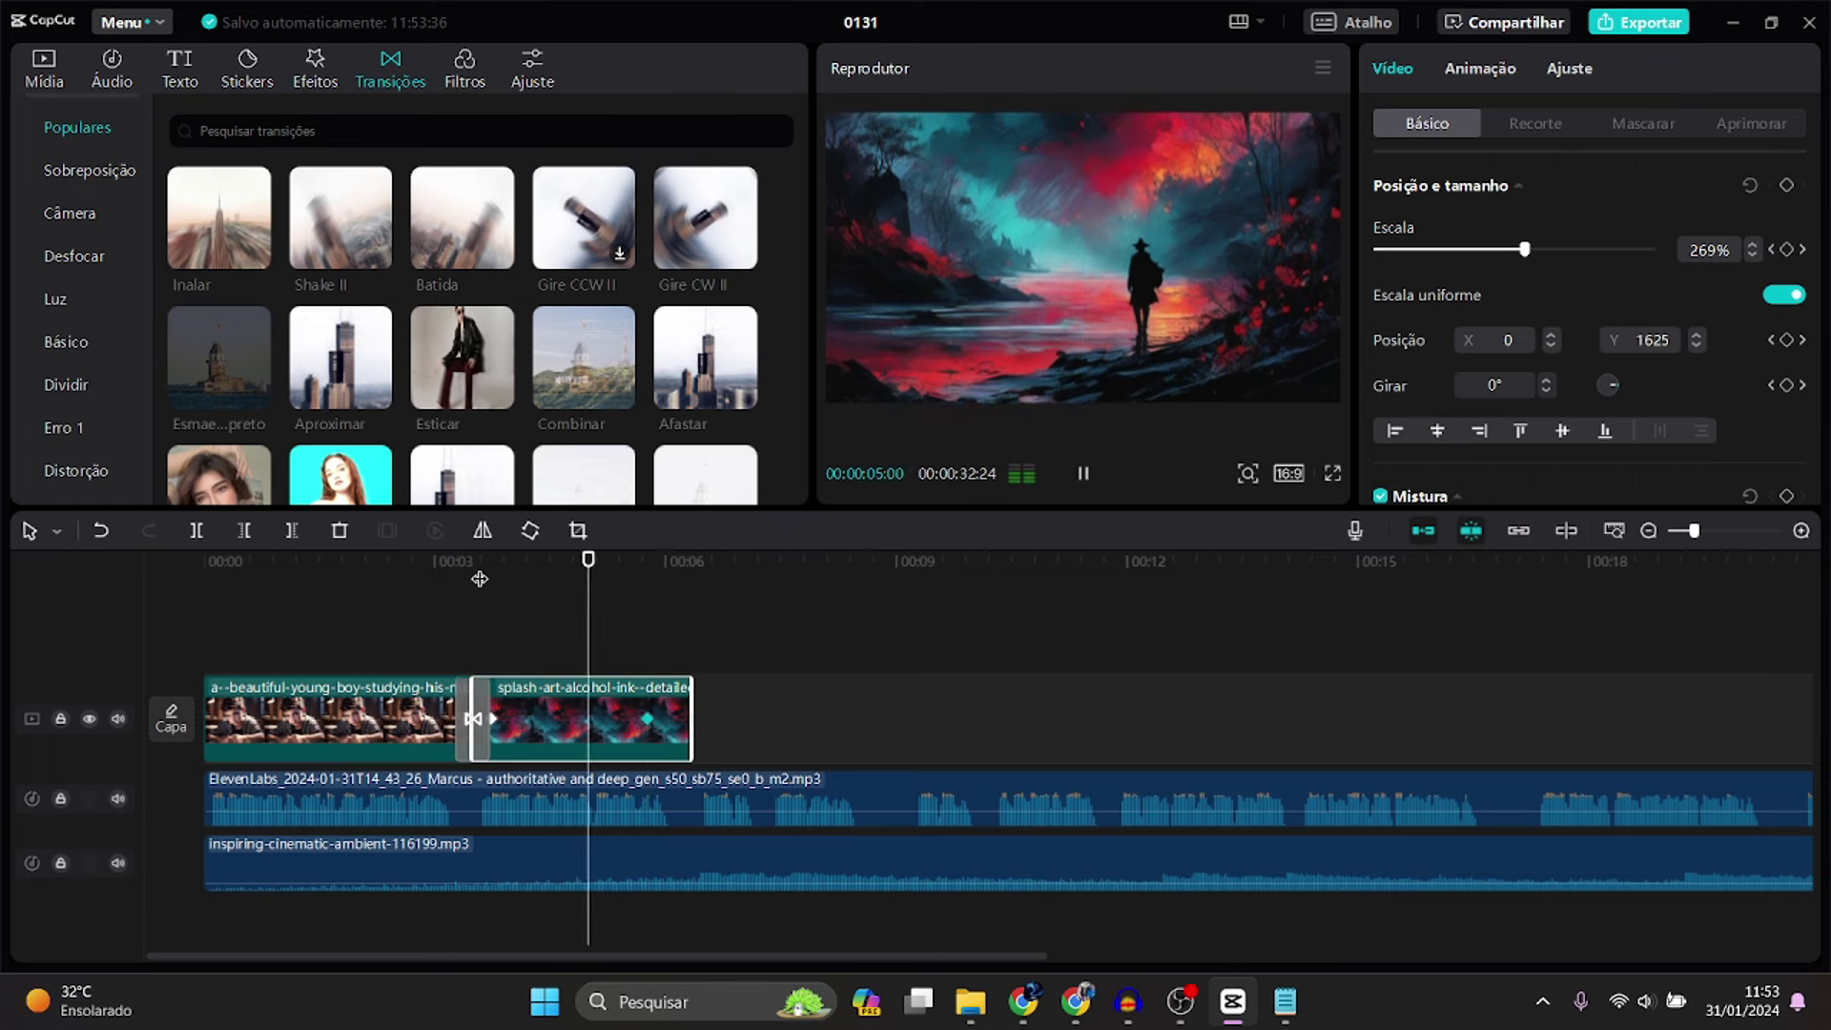
- Switch to the Playground window in Chrome and search its images for "dinheiro"
{"action": "key", "text": "alt+Tab"}
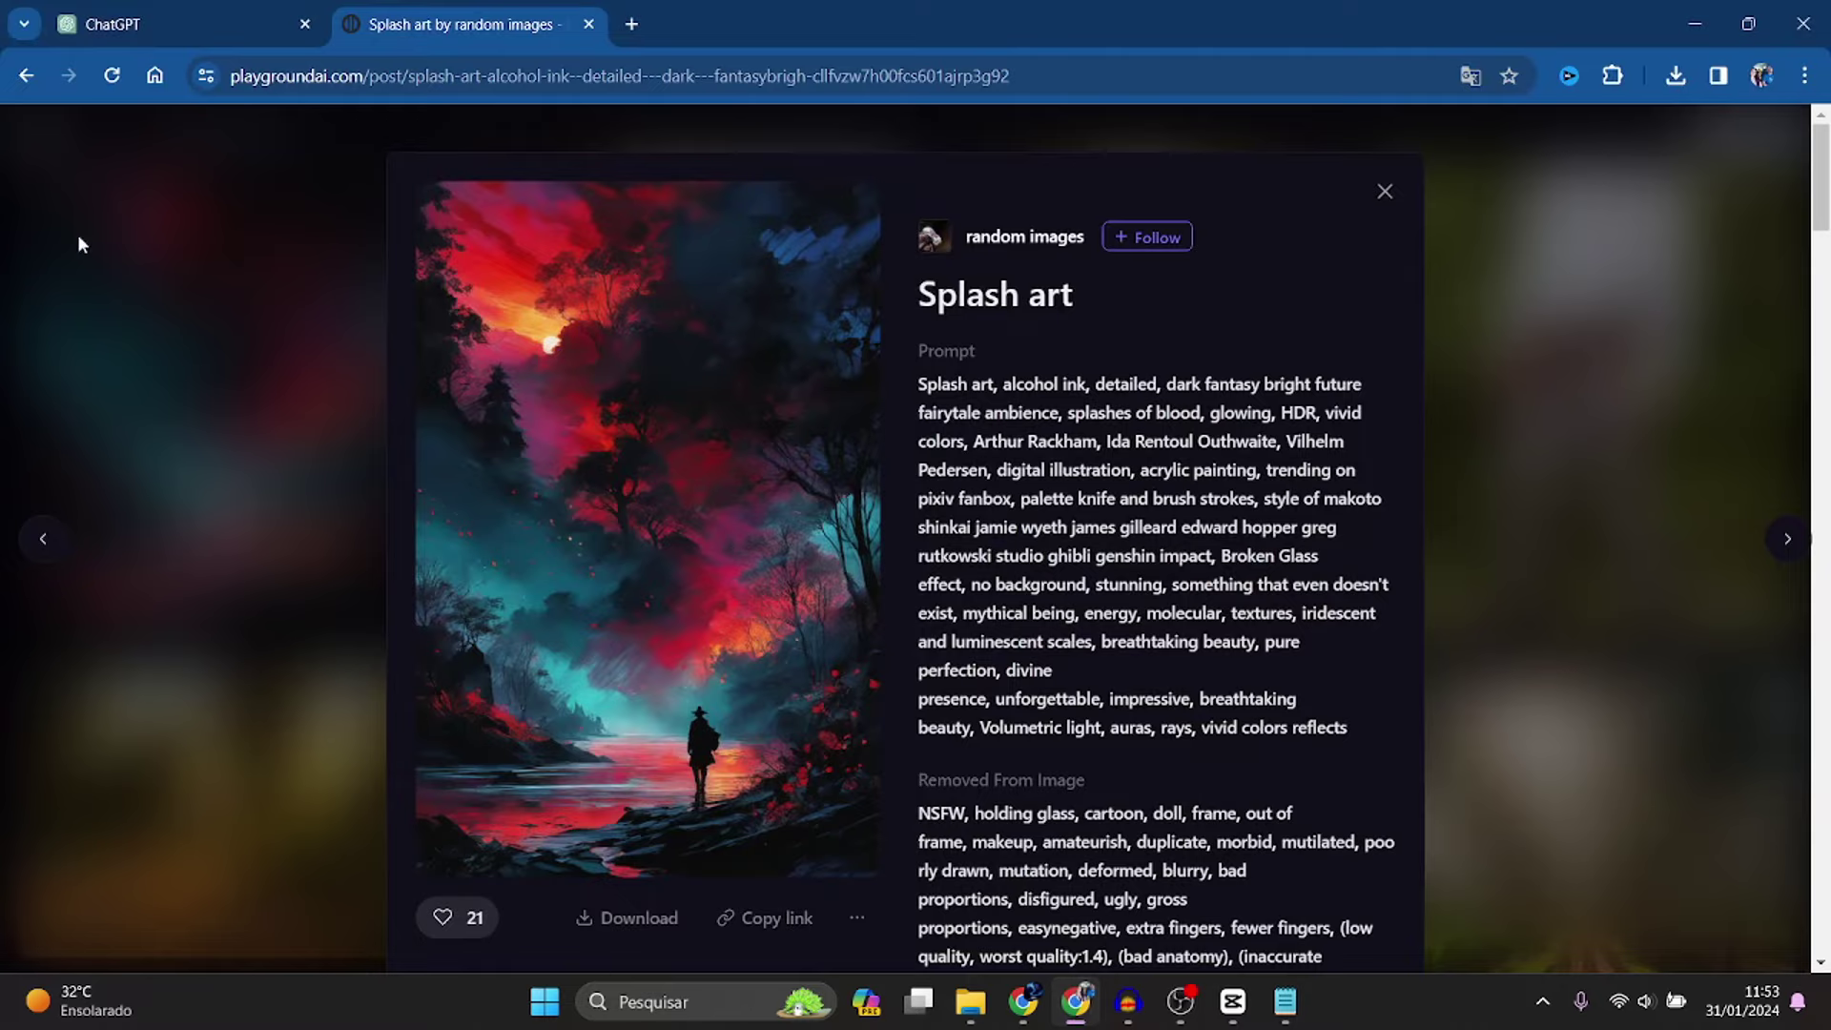
{"action": "left_click", "coordinate": [79, 241]}
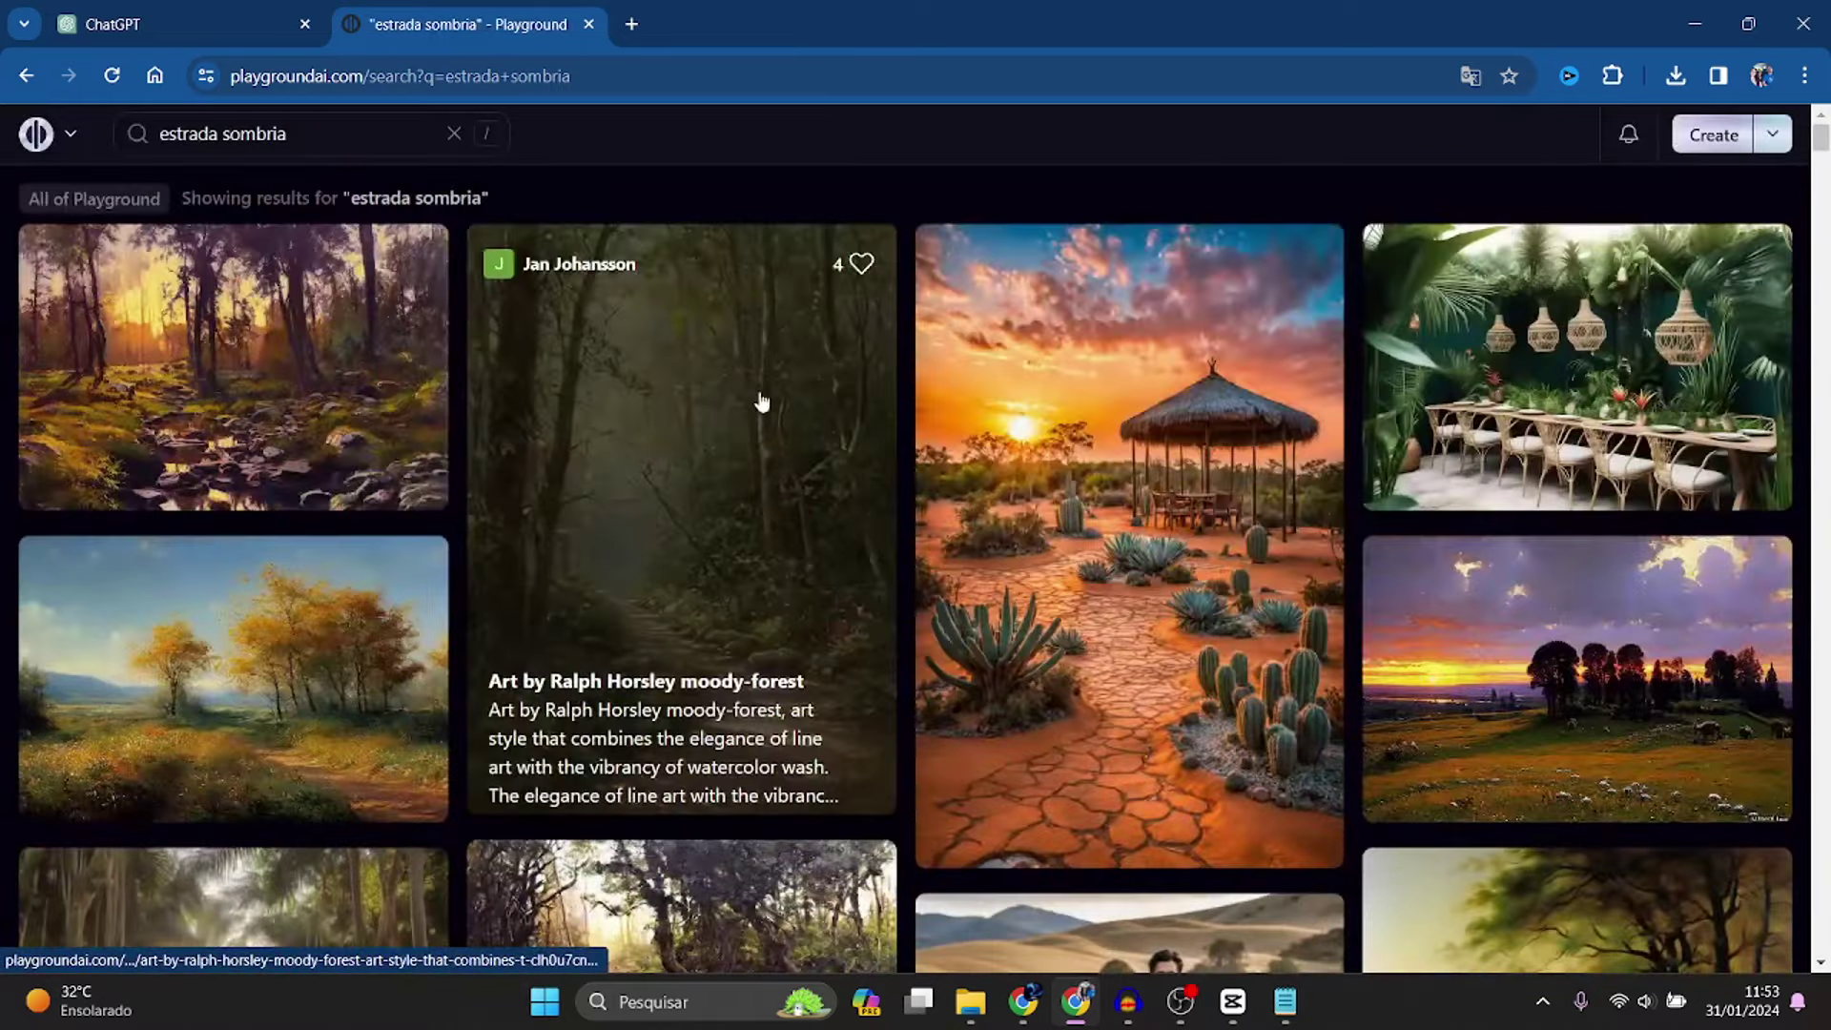
{"action": "left_click", "coordinate": [224, 135]}
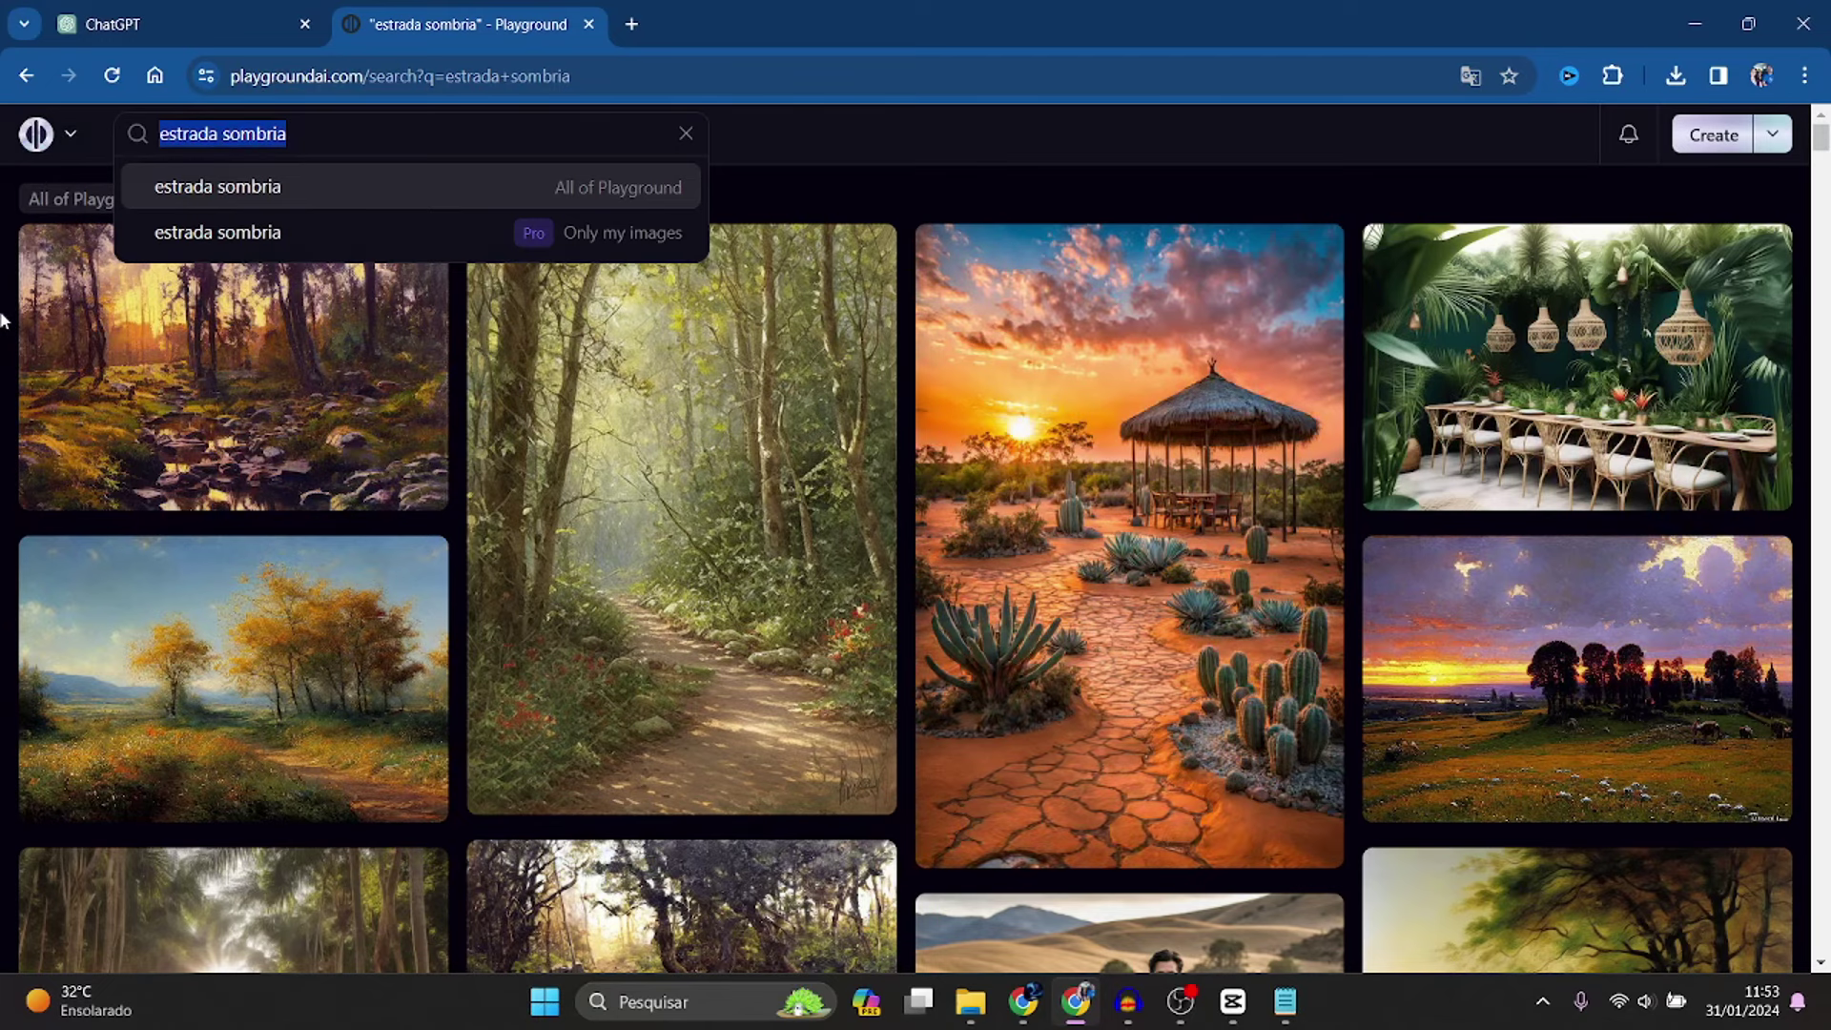
{"action": "type", "text": "dinheiro"}
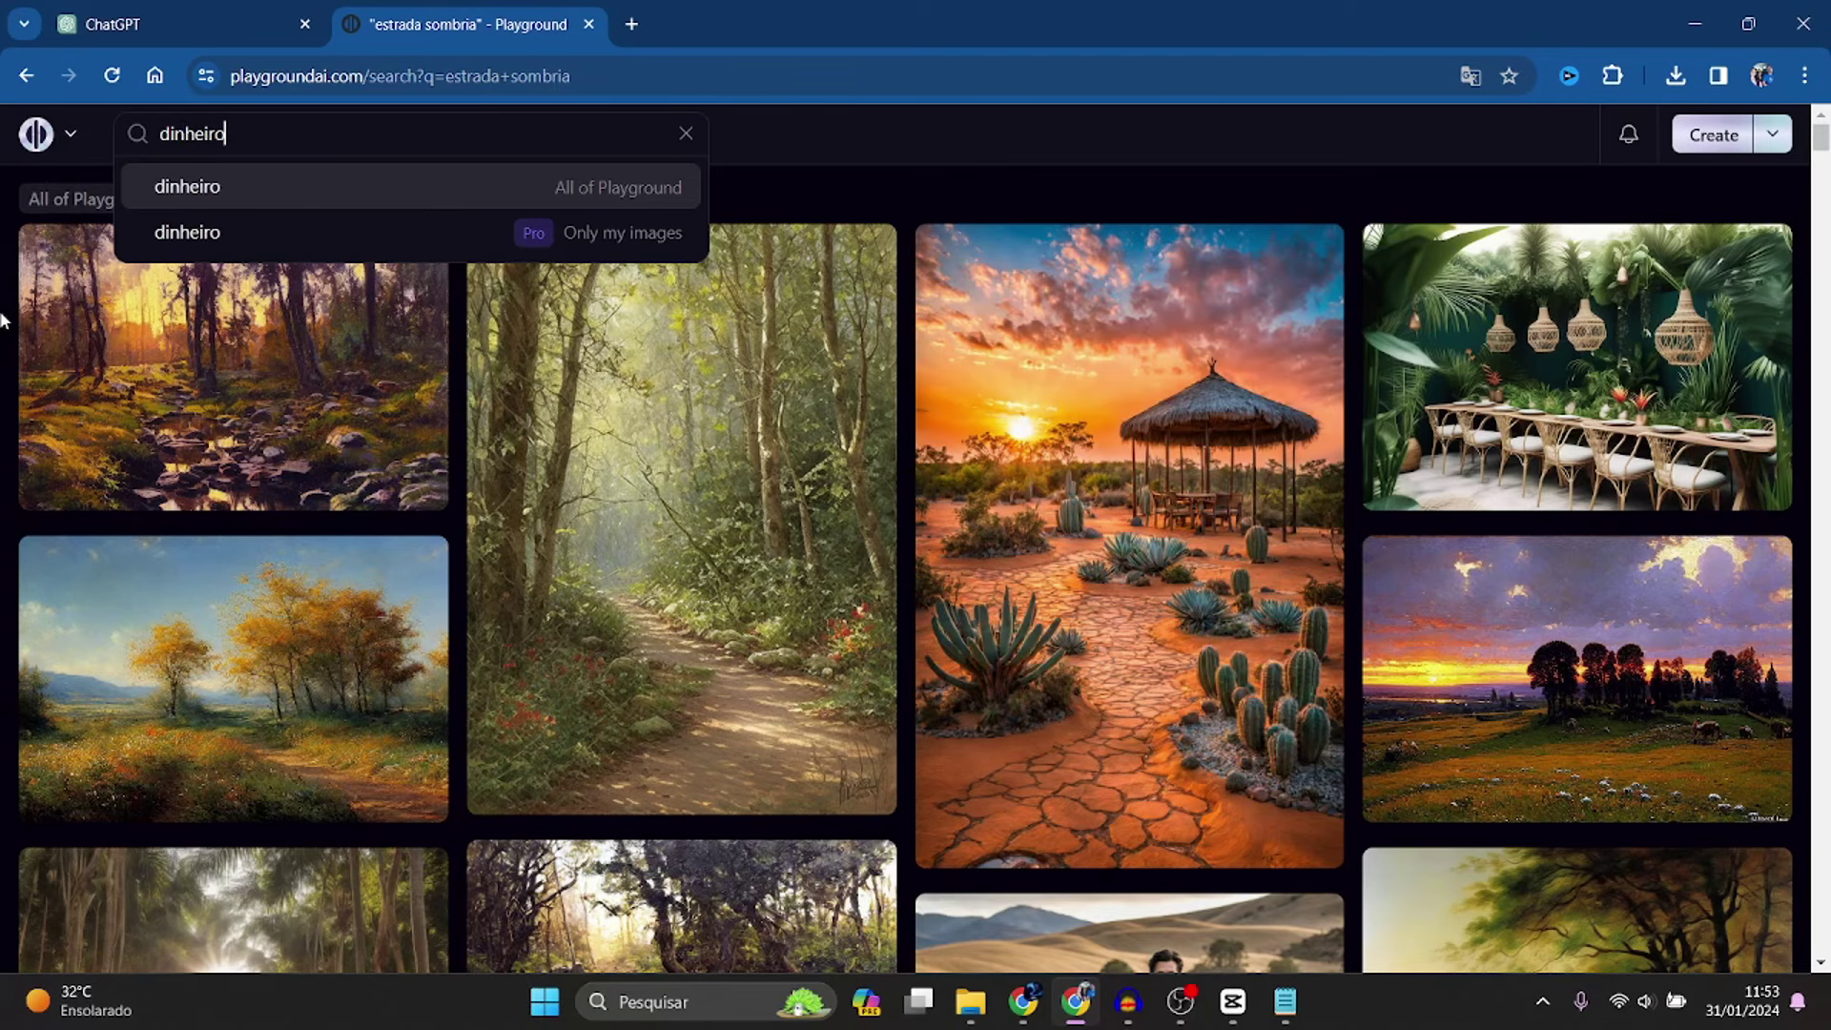
{"action": "key", "text": "Return"}
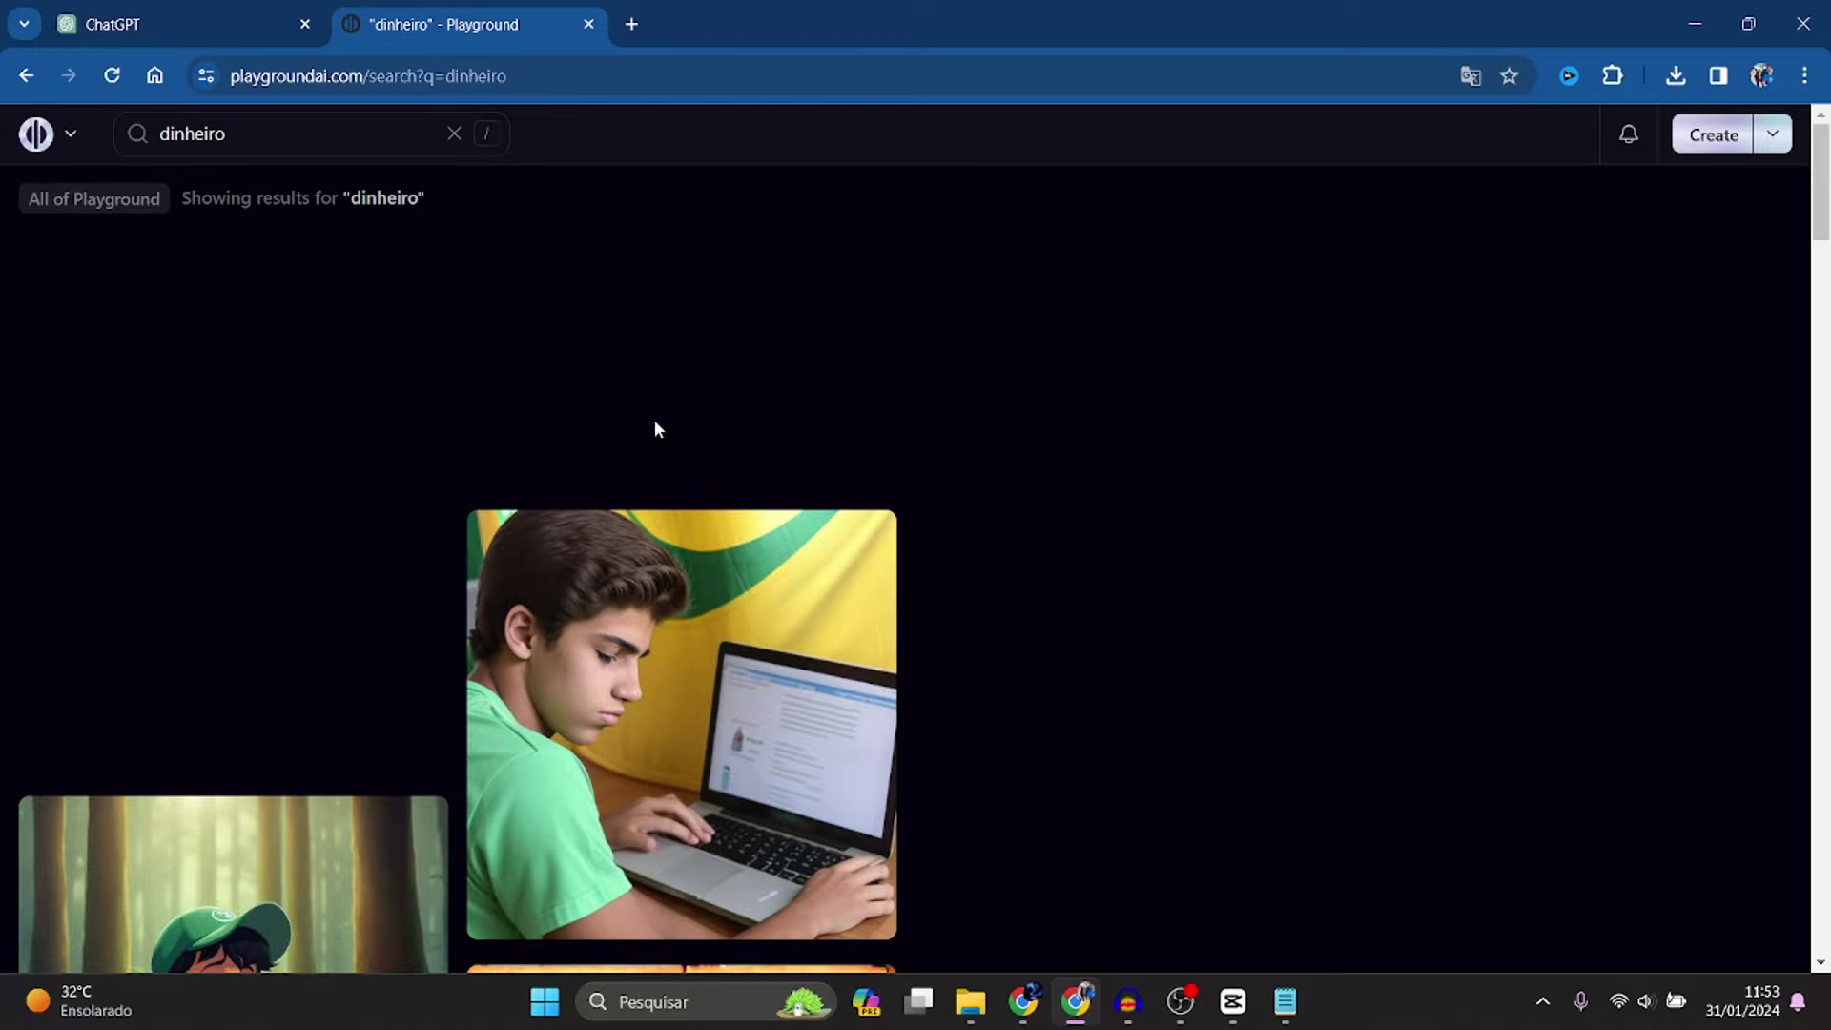
- Search Playground for "impostos" and download the image of a father counting bills at a worn-out table
{"action": "type", "text": "/im"}
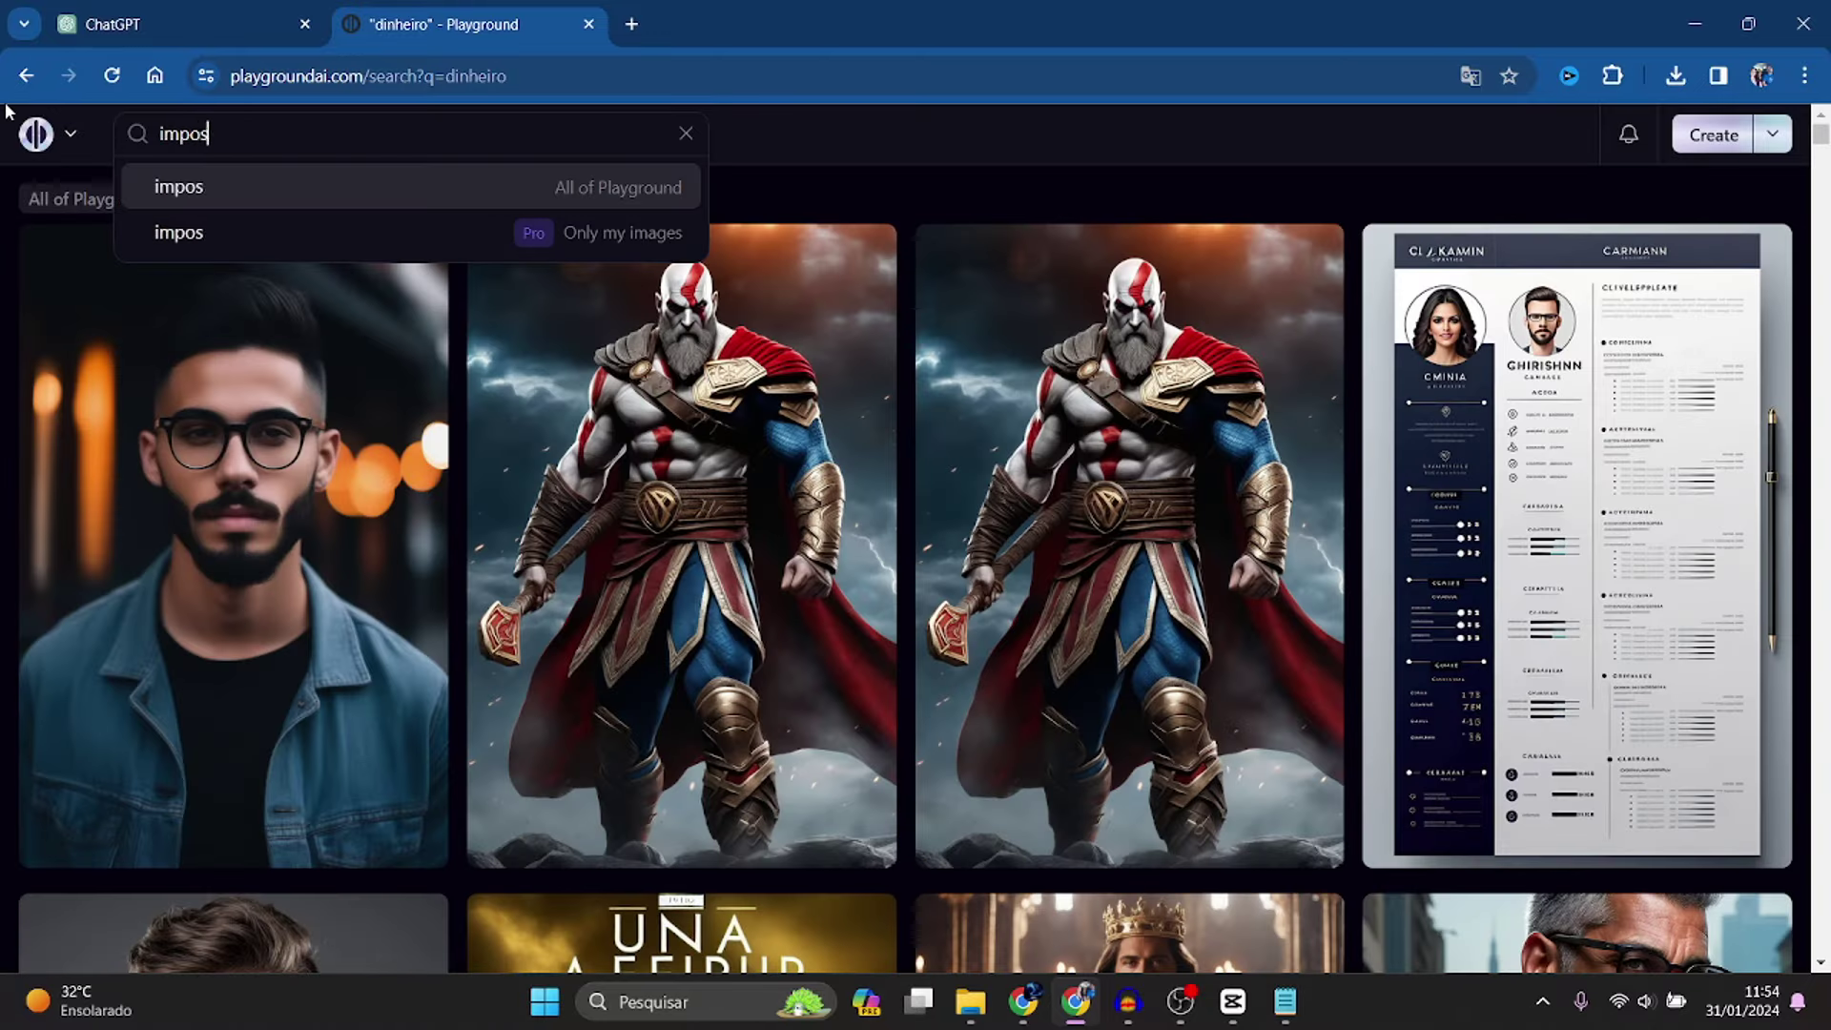
{"action": "key", "text": "Return"}
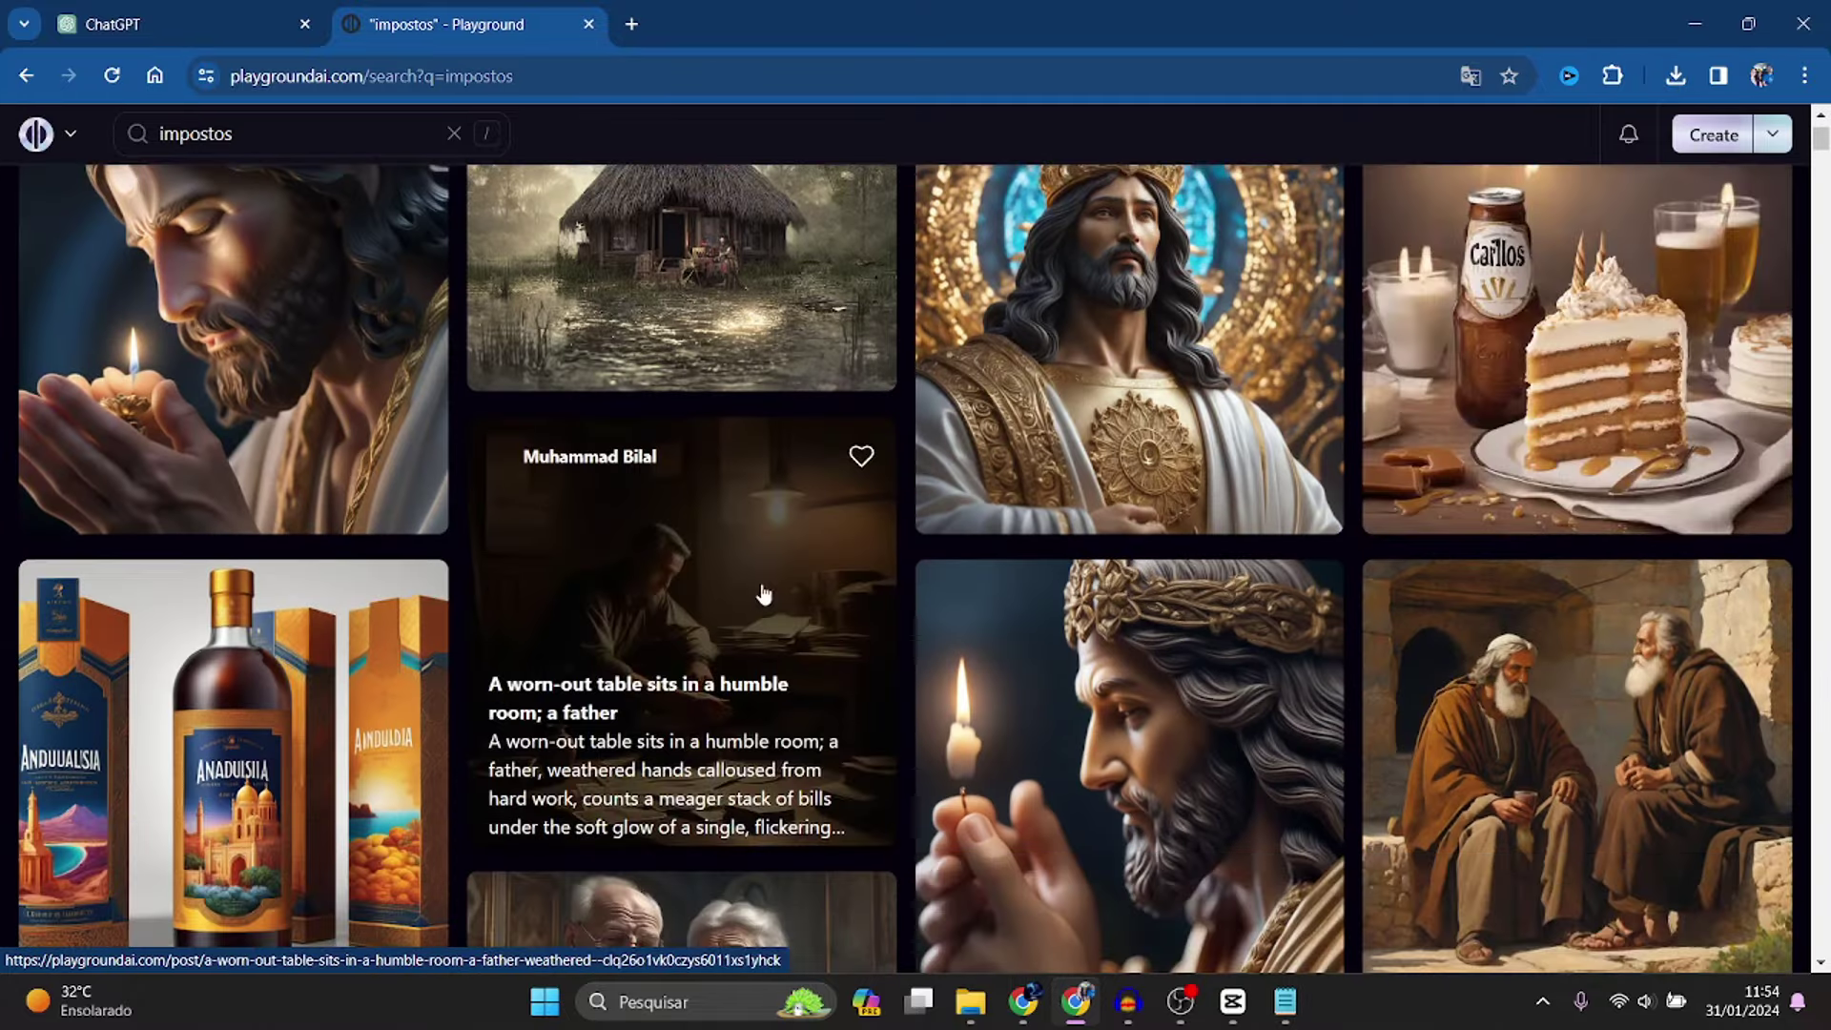
{"action": "left_click", "coordinate": [761, 591]}
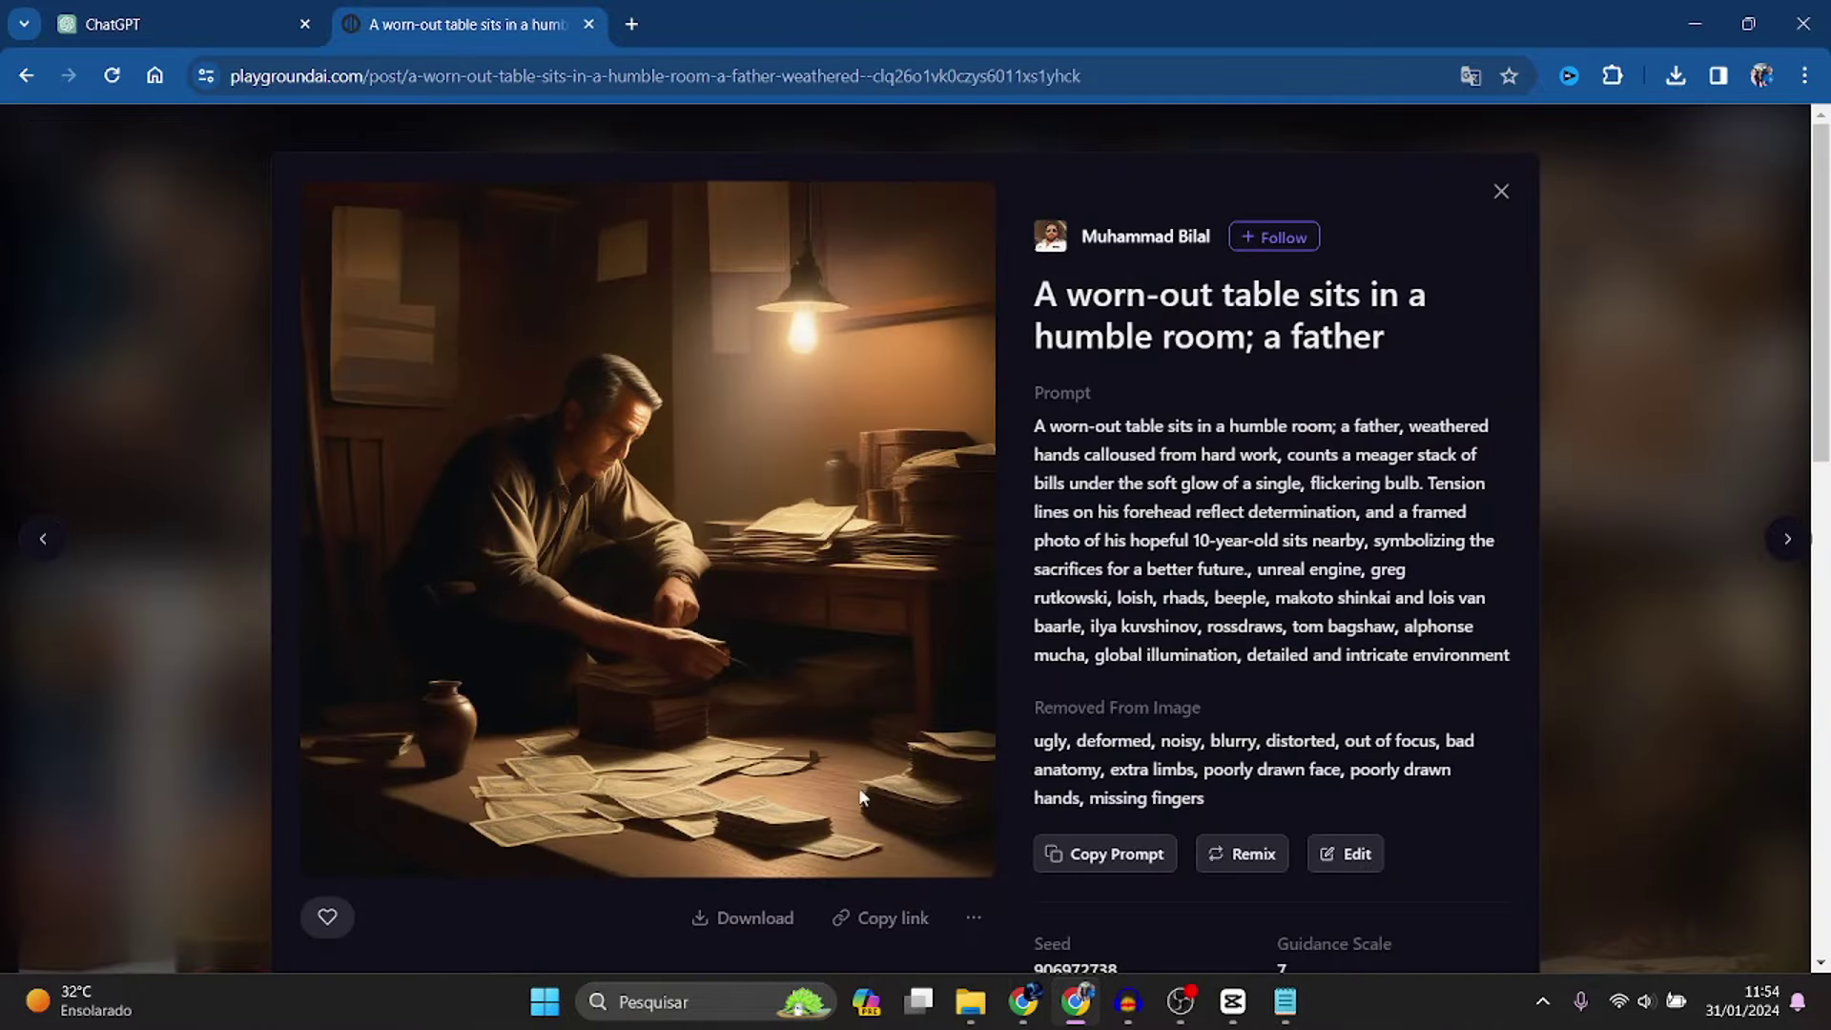
{"action": "left_click", "coordinate": [753, 917]}
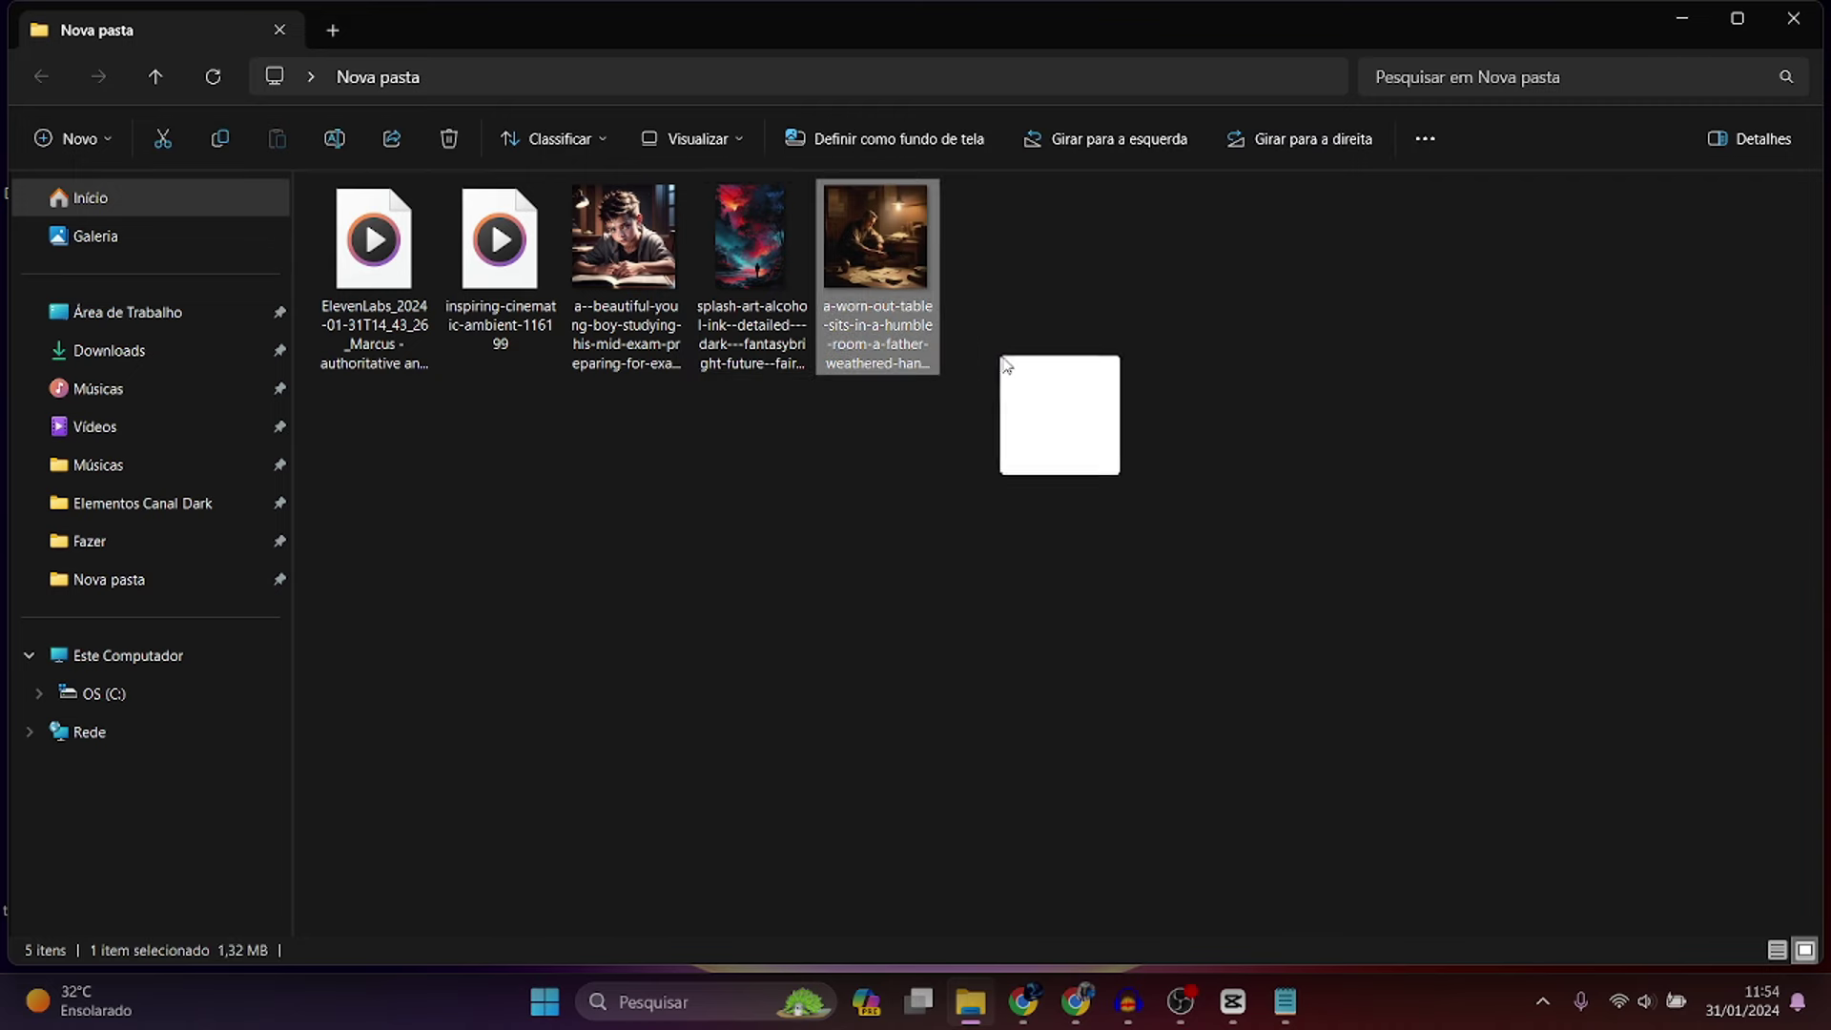
- Import the worn-out-table image from Nova pasta into CapCut after the landscape clip and add the Afastar transition between them
{"action": "left_click_drag", "start_coordinate": [1059, 467], "coordinate": [572, 391]}
{"action": "left_click_drag", "start_coordinate": [444, 429], "coordinate": [710, 715]}
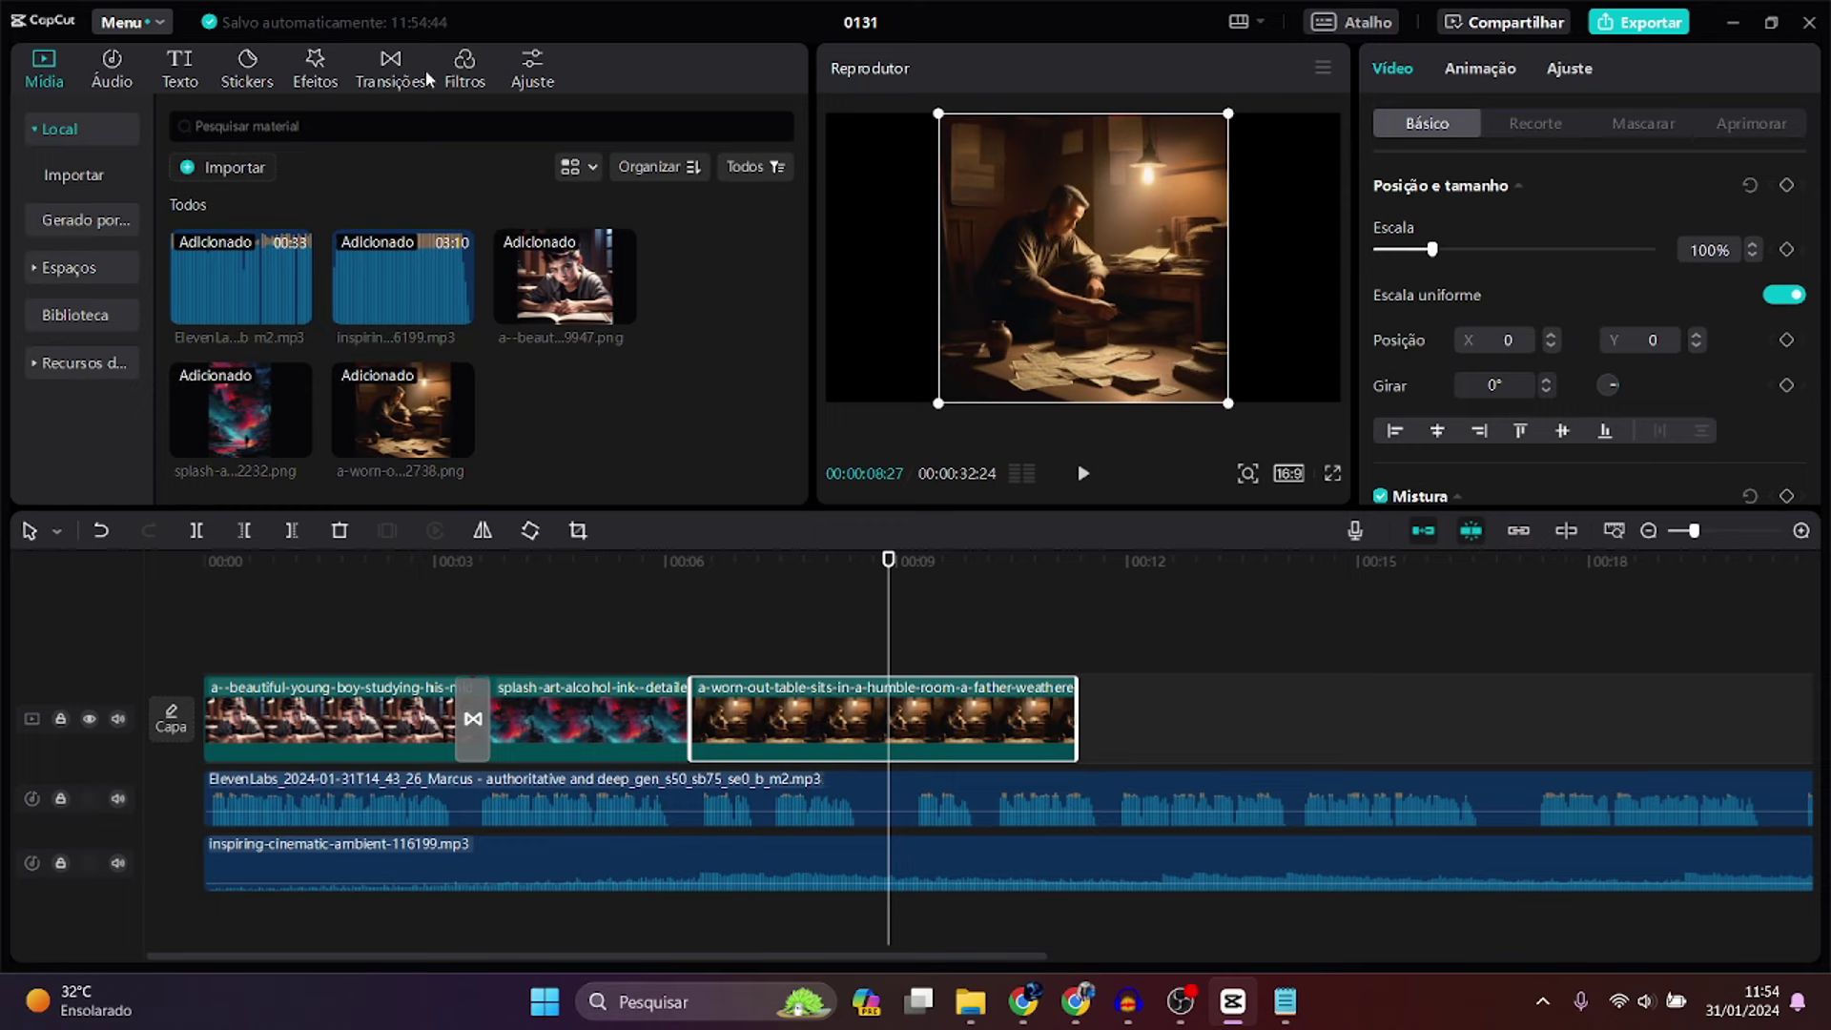
{"action": "left_click", "coordinate": [394, 81]}
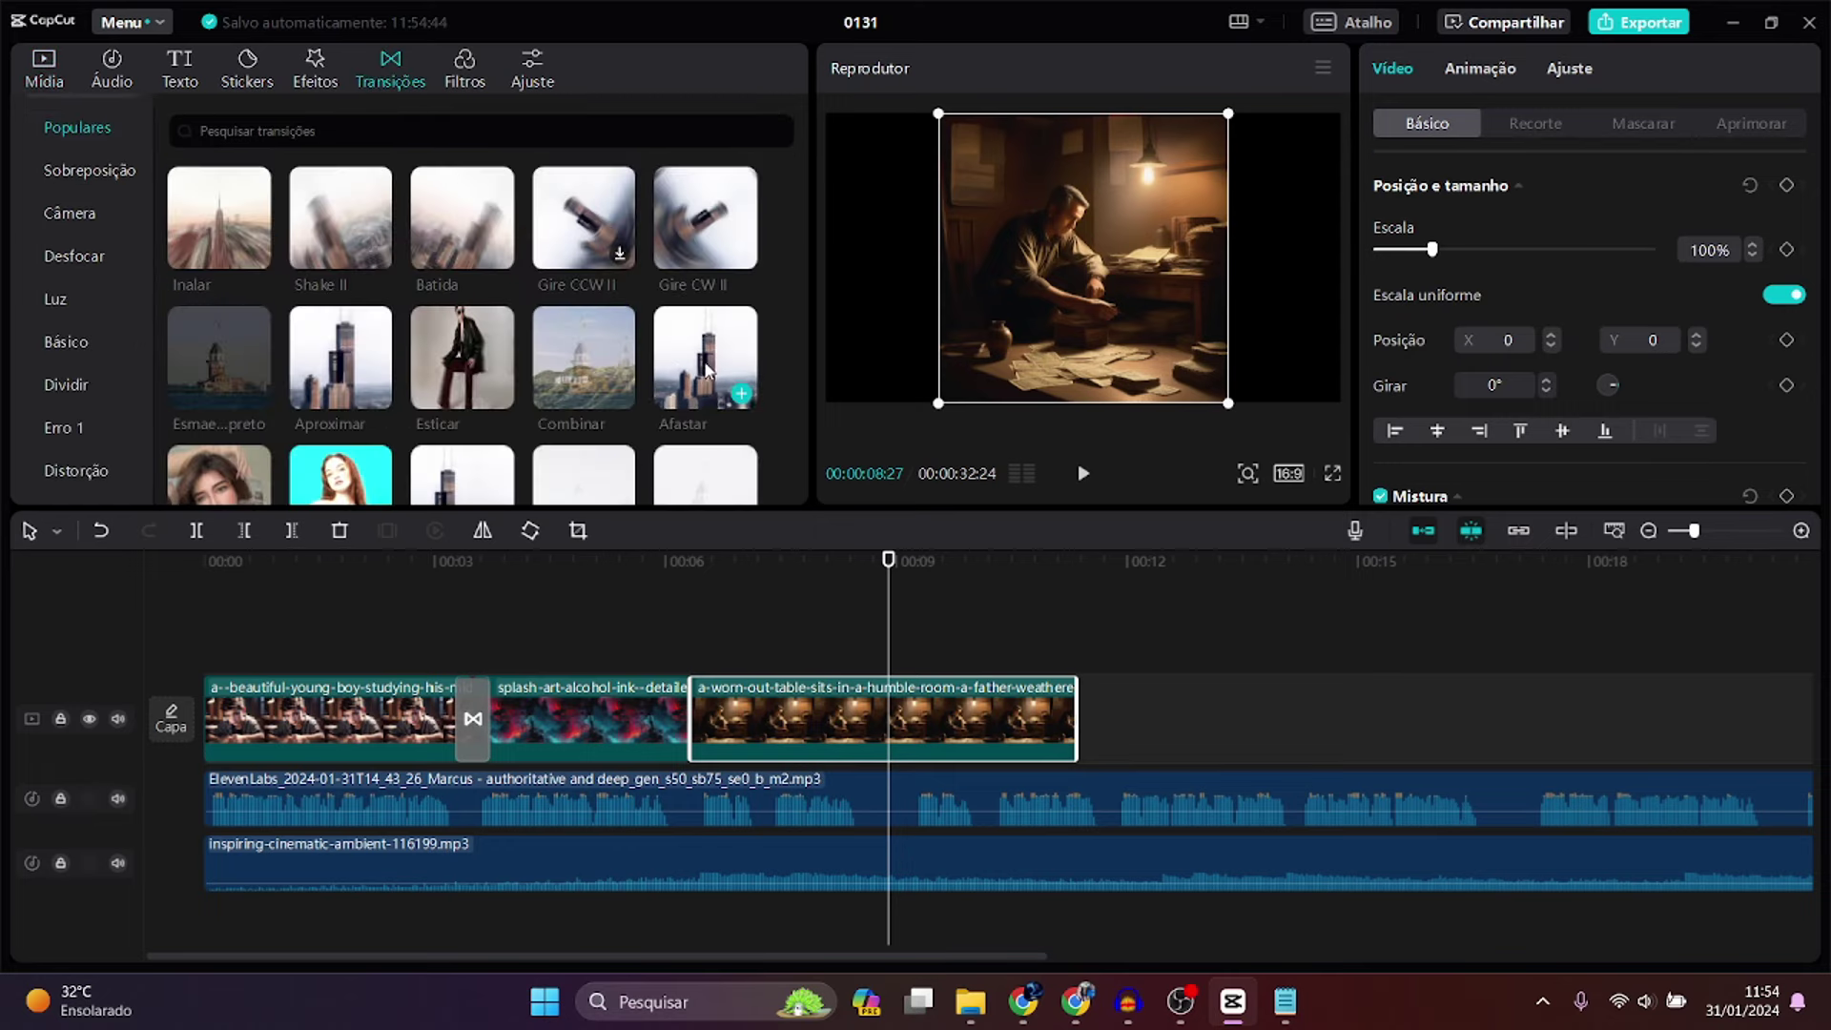
{"action": "left_click_drag", "start_coordinate": [706, 377], "coordinate": [674, 715]}
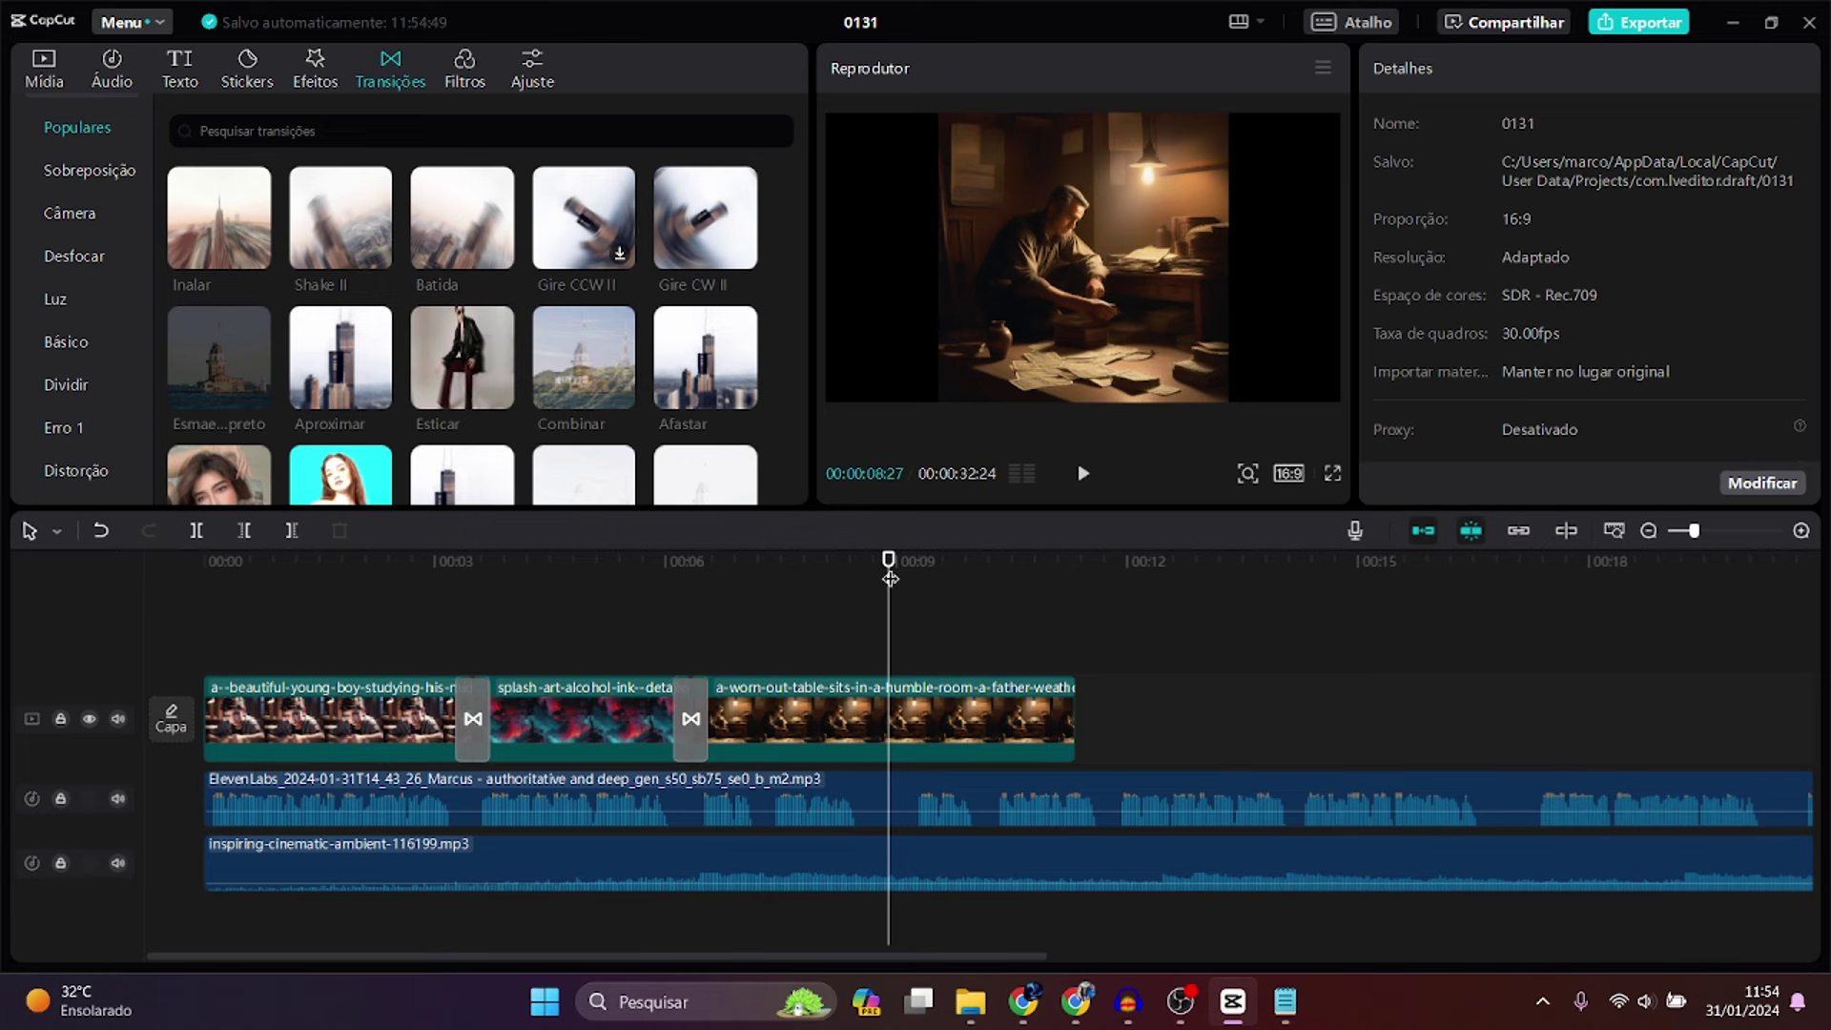
- Trim the end of the worn-out-table clip back to 00:00:09:01
{"action": "left_click_drag", "start_coordinate": [890, 579], "coordinate": [898, 667]}
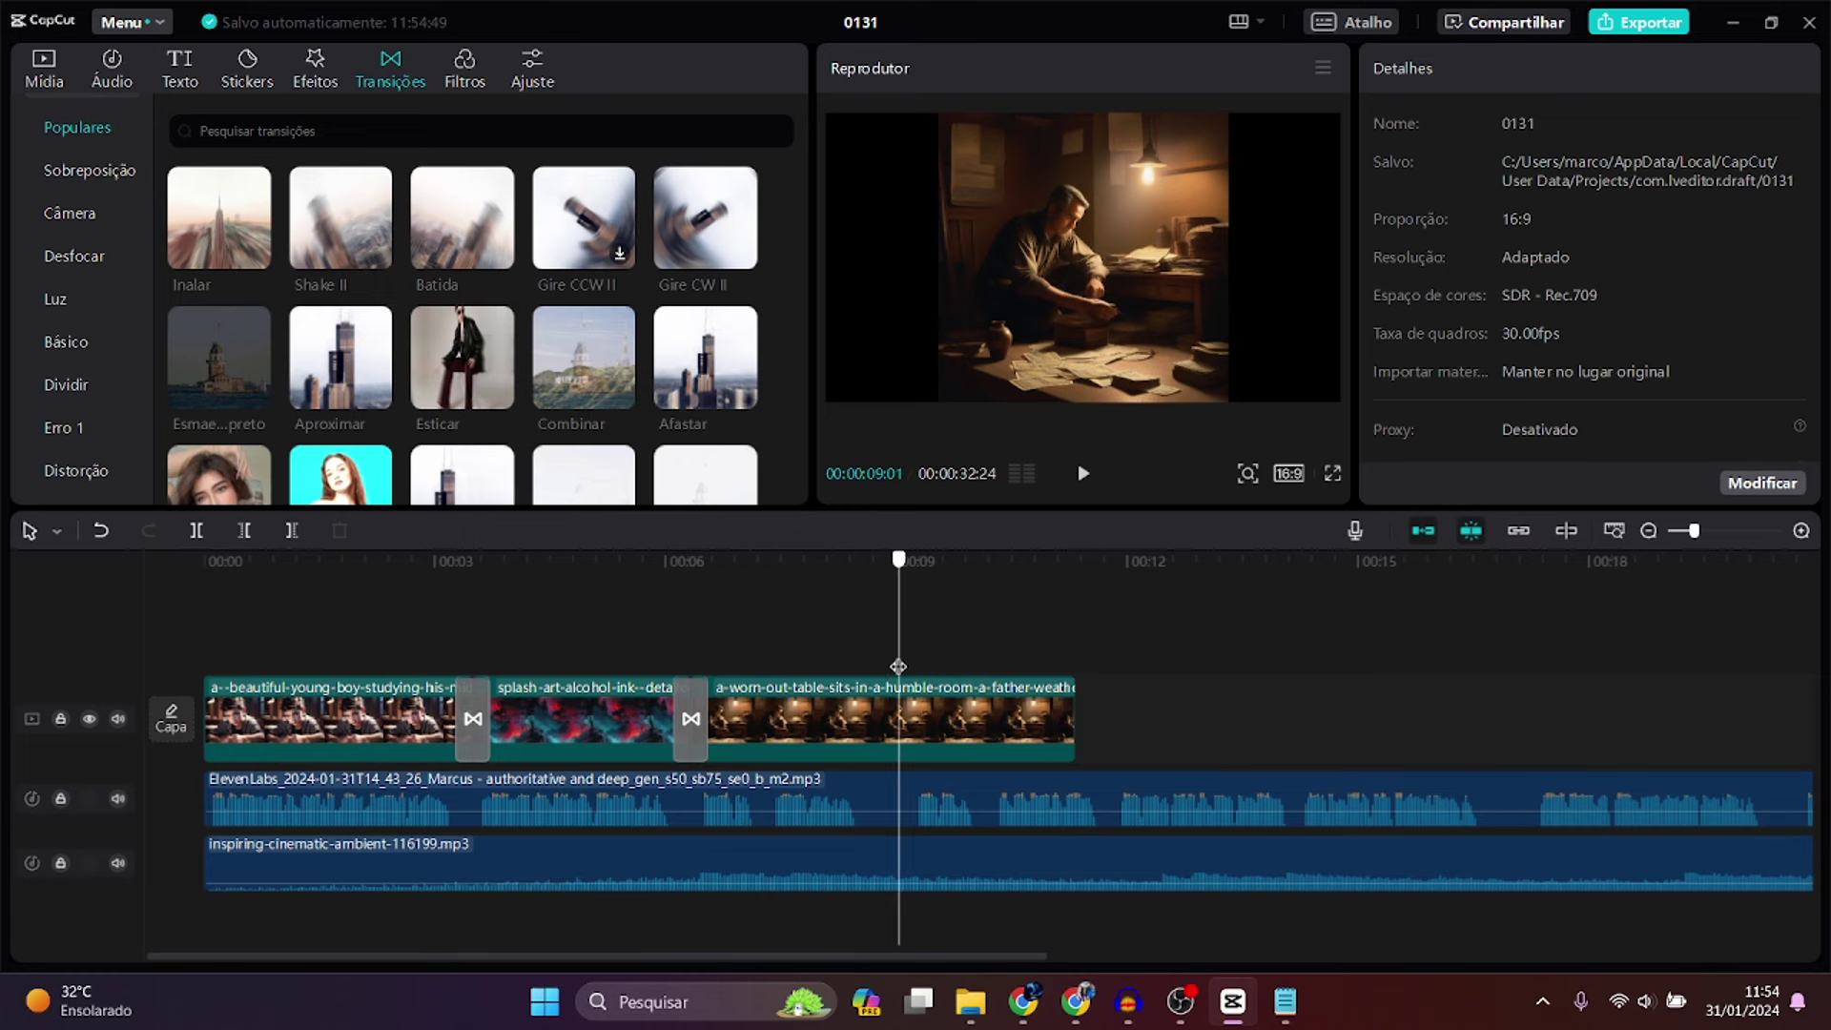
{"action": "left_click", "coordinate": [944, 710]}
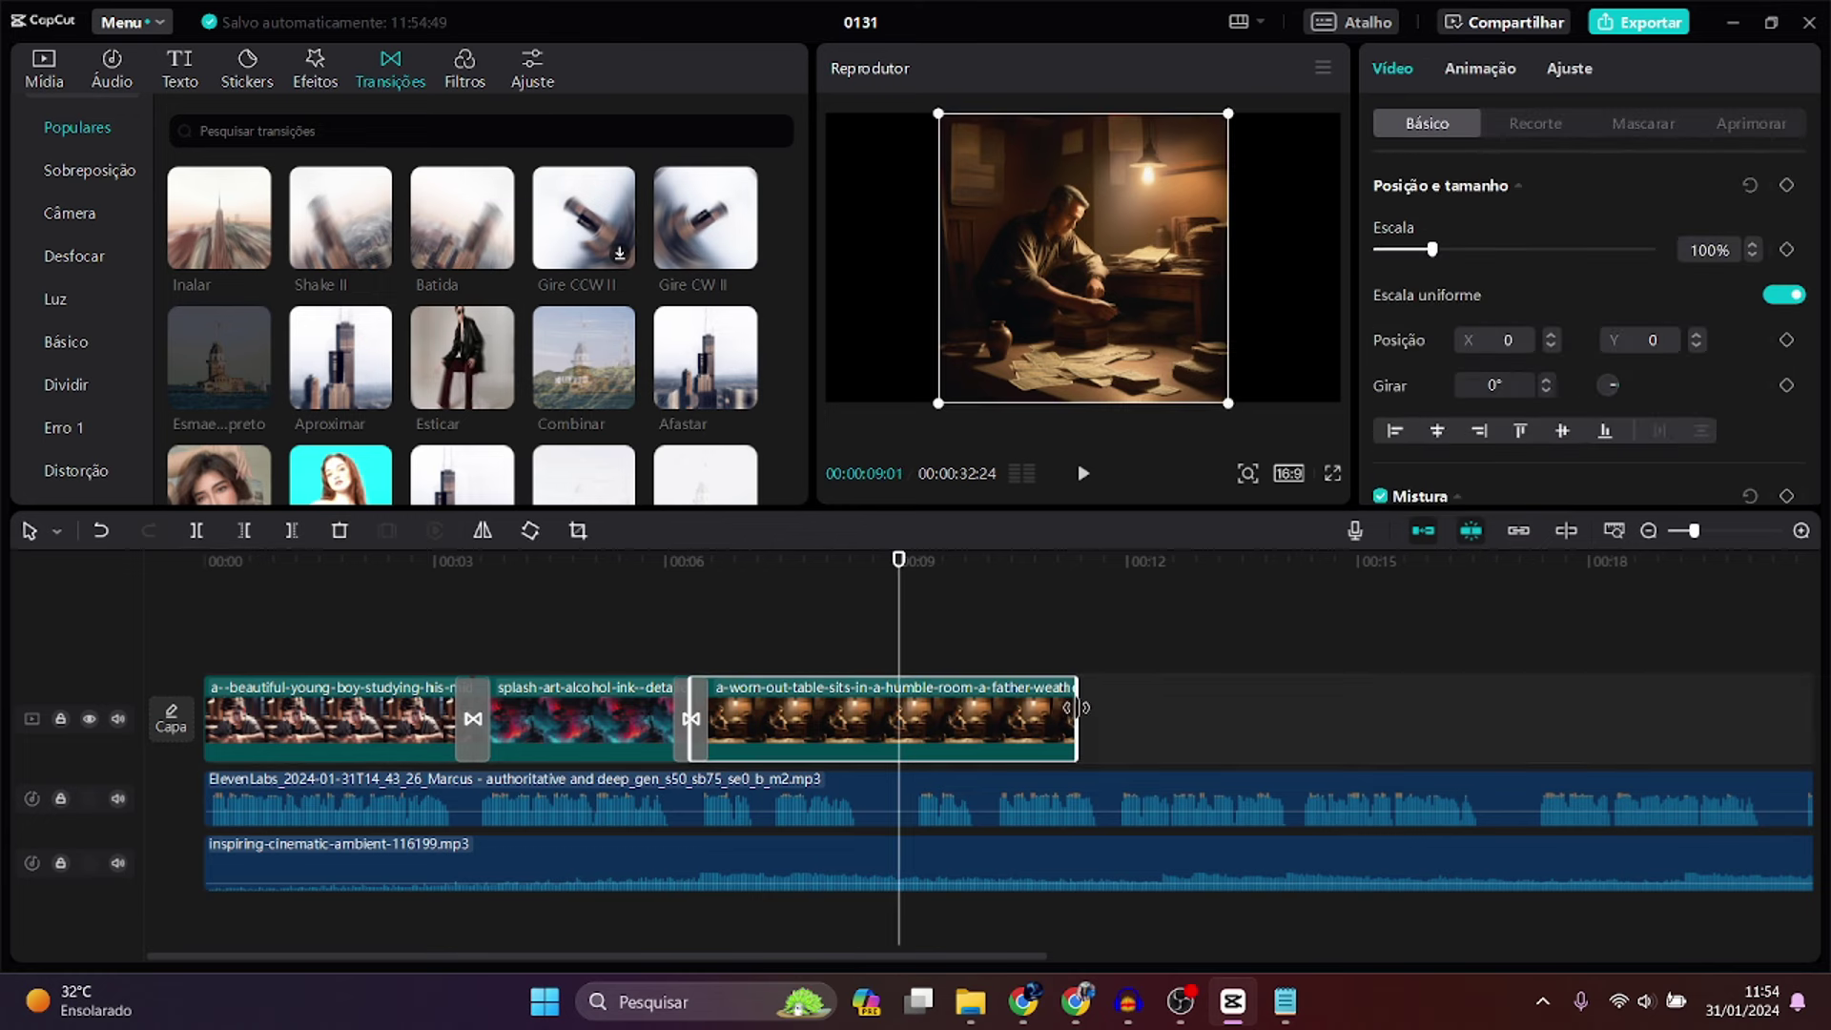
{"action": "left_click_drag", "start_coordinate": [1074, 720], "coordinate": [897, 725]}
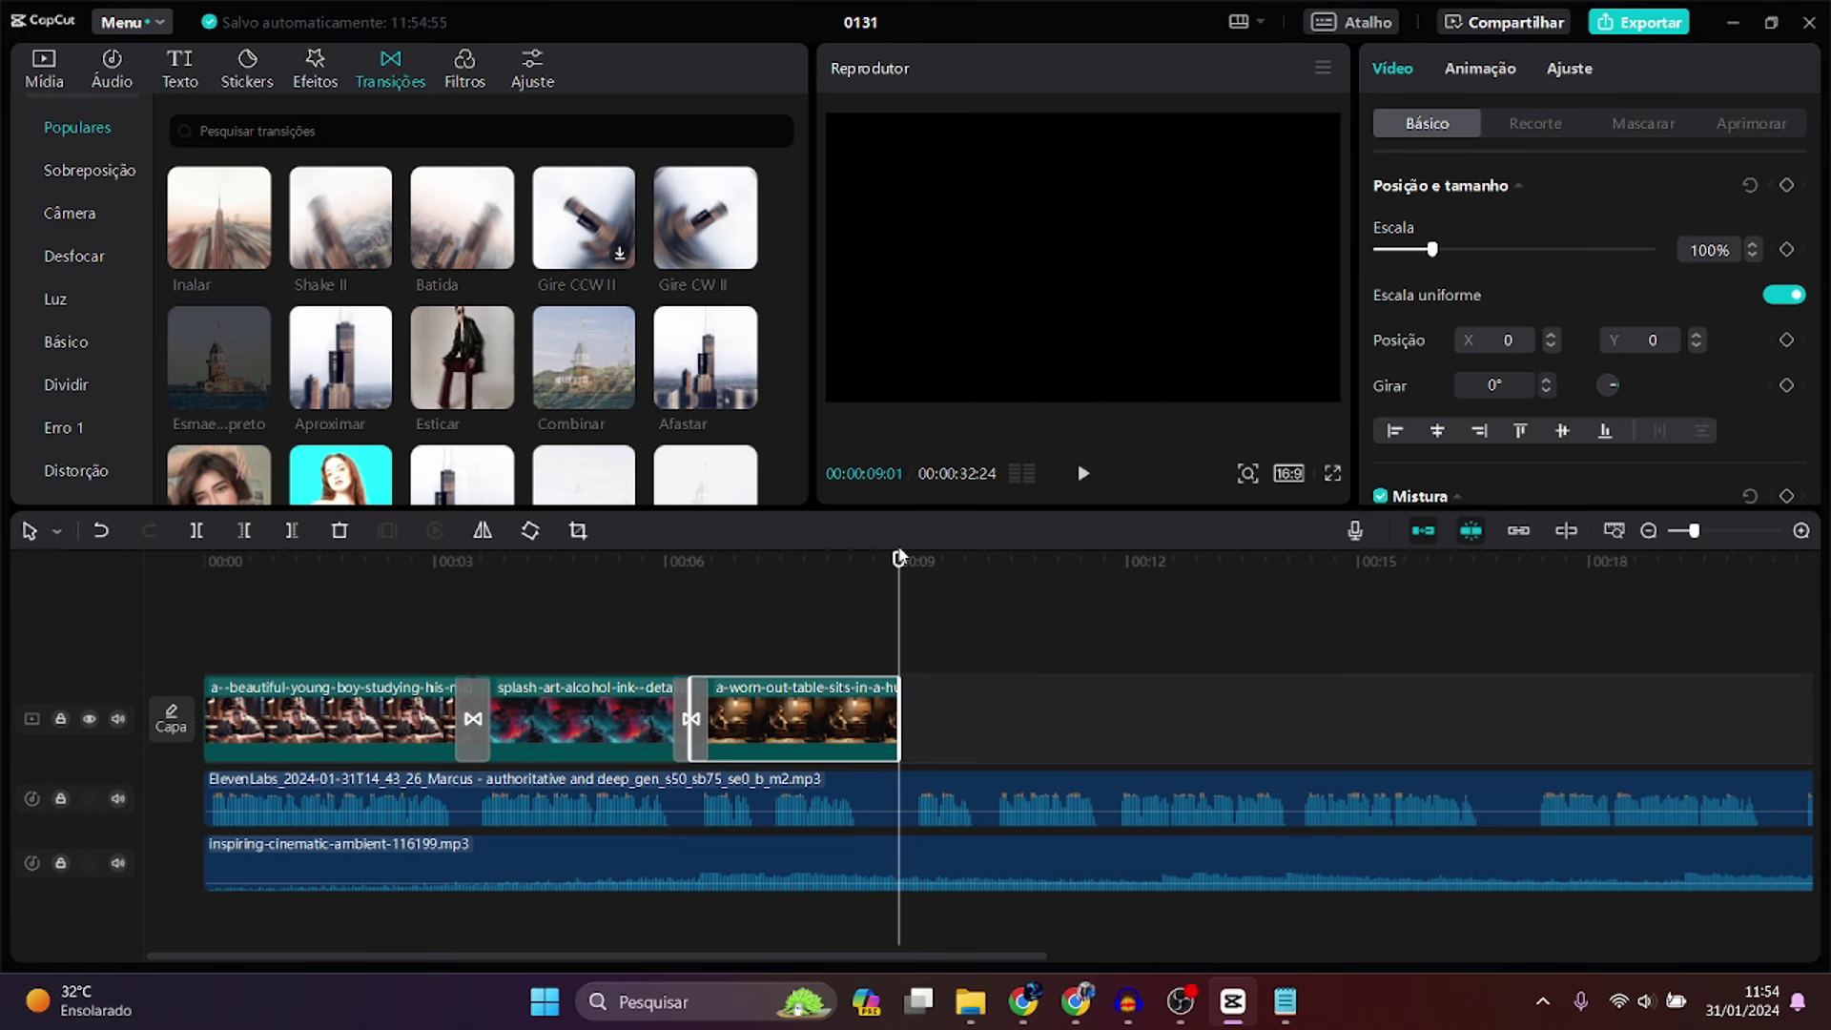
- Keyframe the worn-out-table clip's position and size at 00:00:06:17 with 213% scale and at 00:00:08:10 with 191% scale
{"action": "left_click_drag", "start_coordinate": [898, 562], "coordinate": [723, 611]}
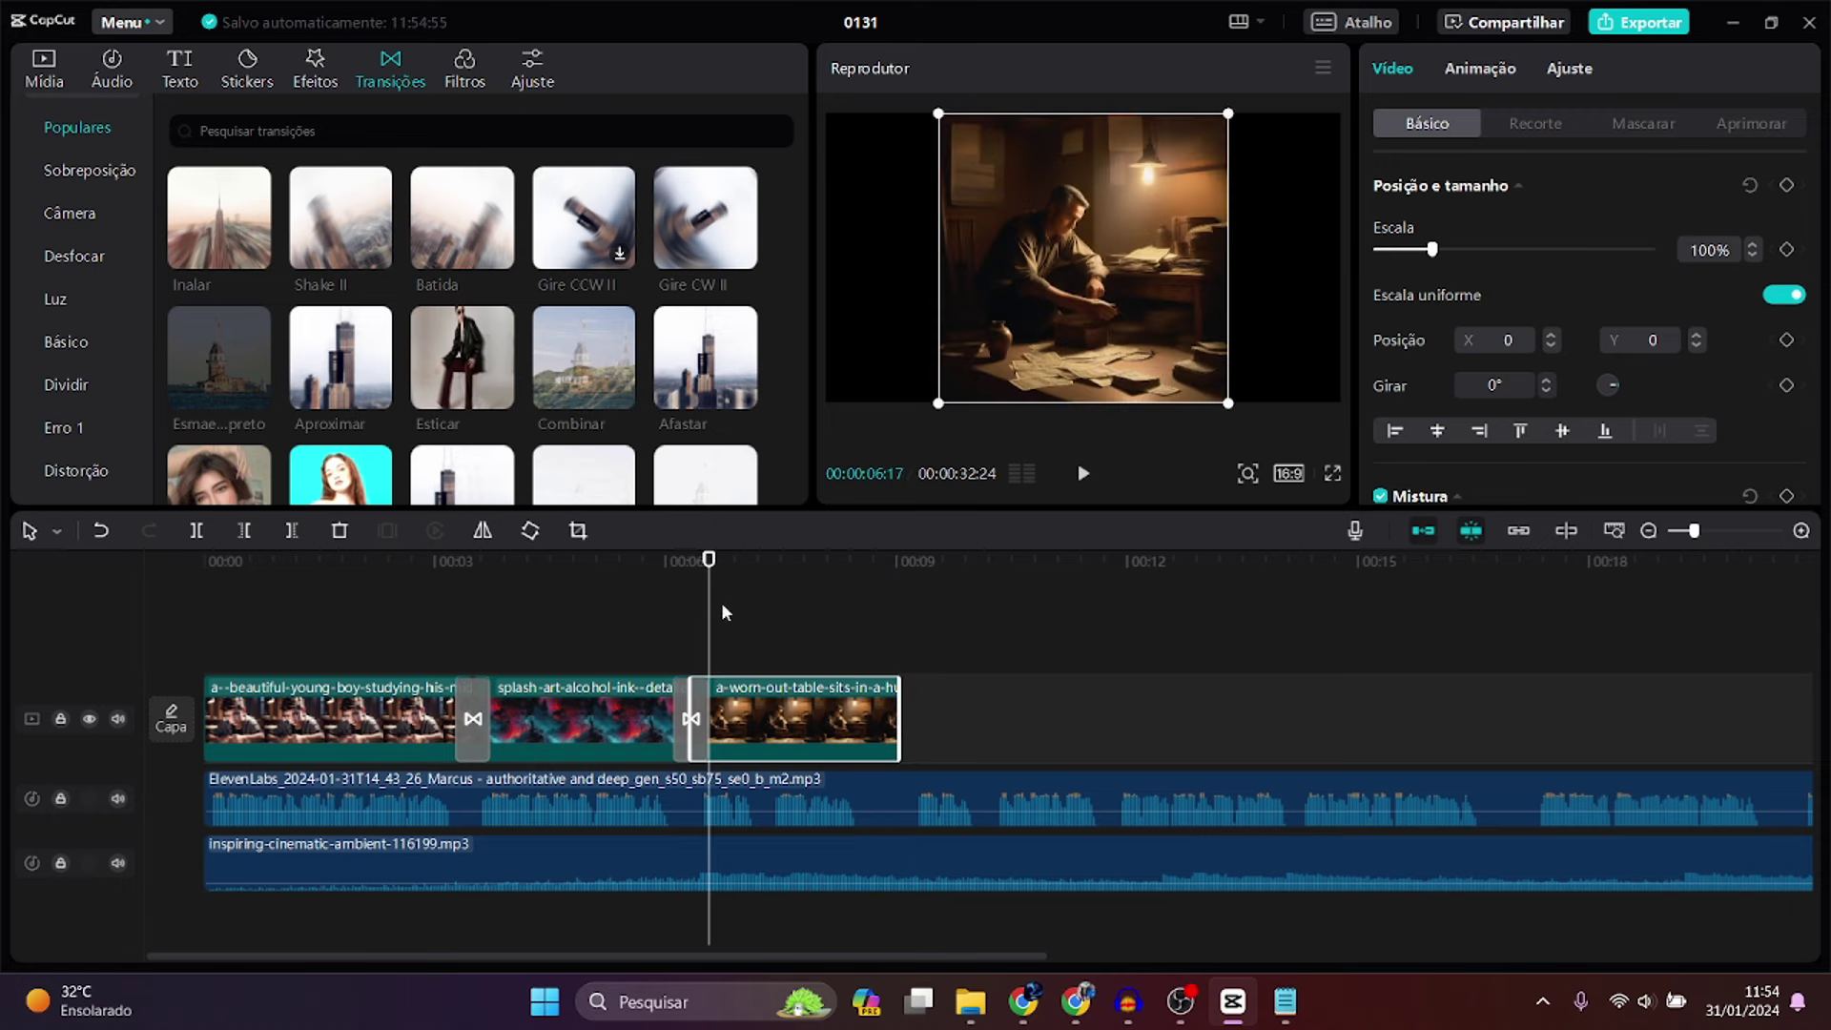
{"action": "left_click_drag", "start_coordinate": [1432, 248], "coordinate": [1493, 277]}
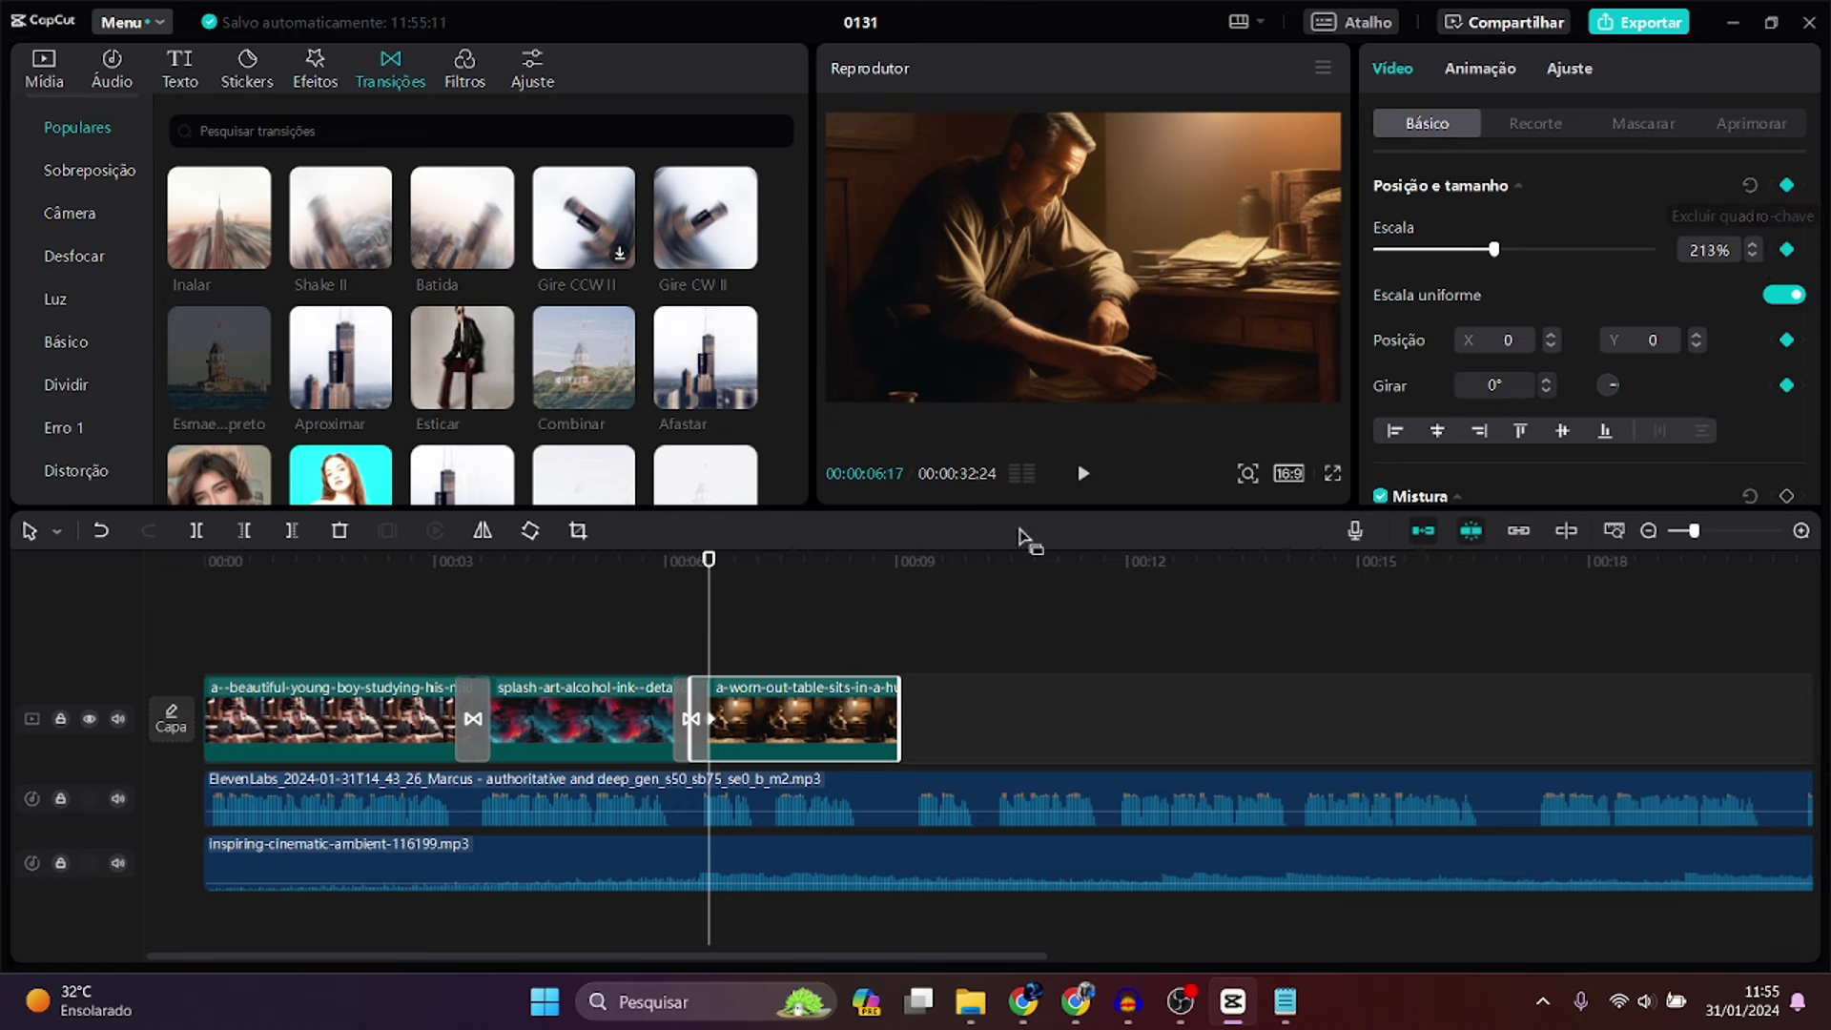
{"action": "left_click_drag", "start_coordinate": [707, 570], "coordinate": [845, 595]}
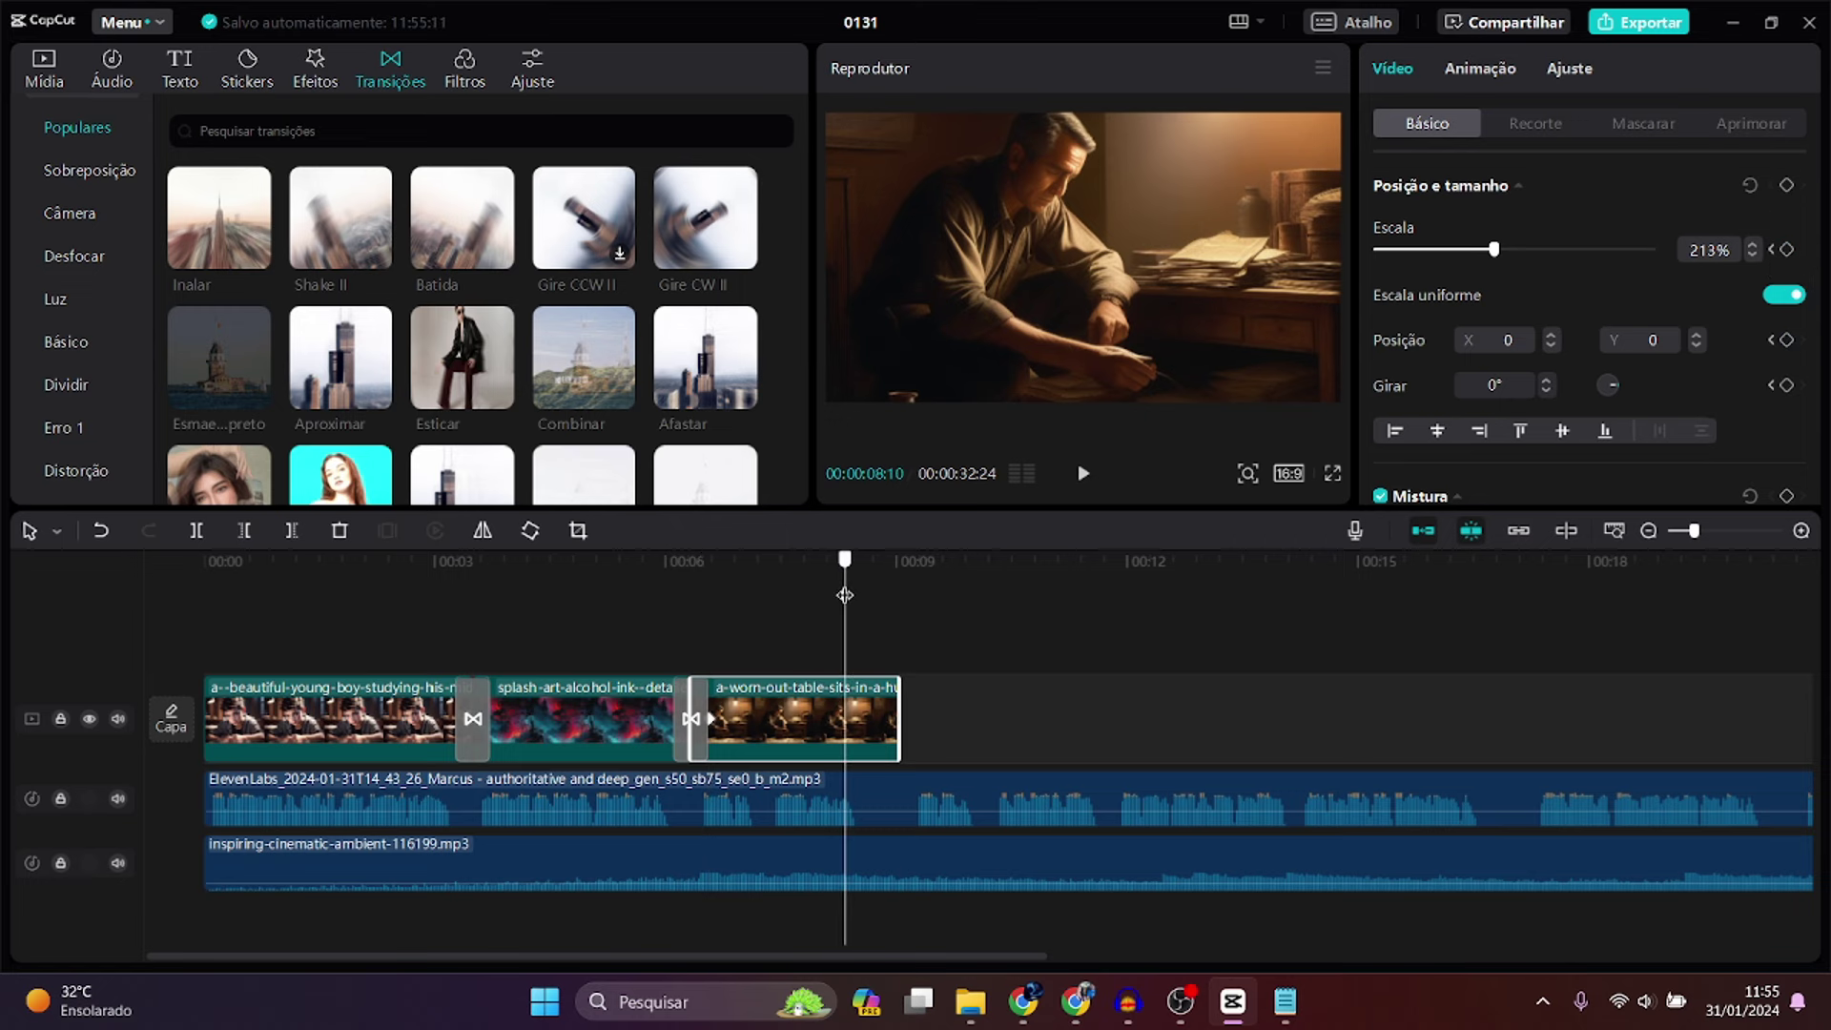
{"action": "left_click", "coordinate": [1786, 185]}
{"action": "left_click_drag", "start_coordinate": [1494, 252], "coordinate": [1486, 253]}
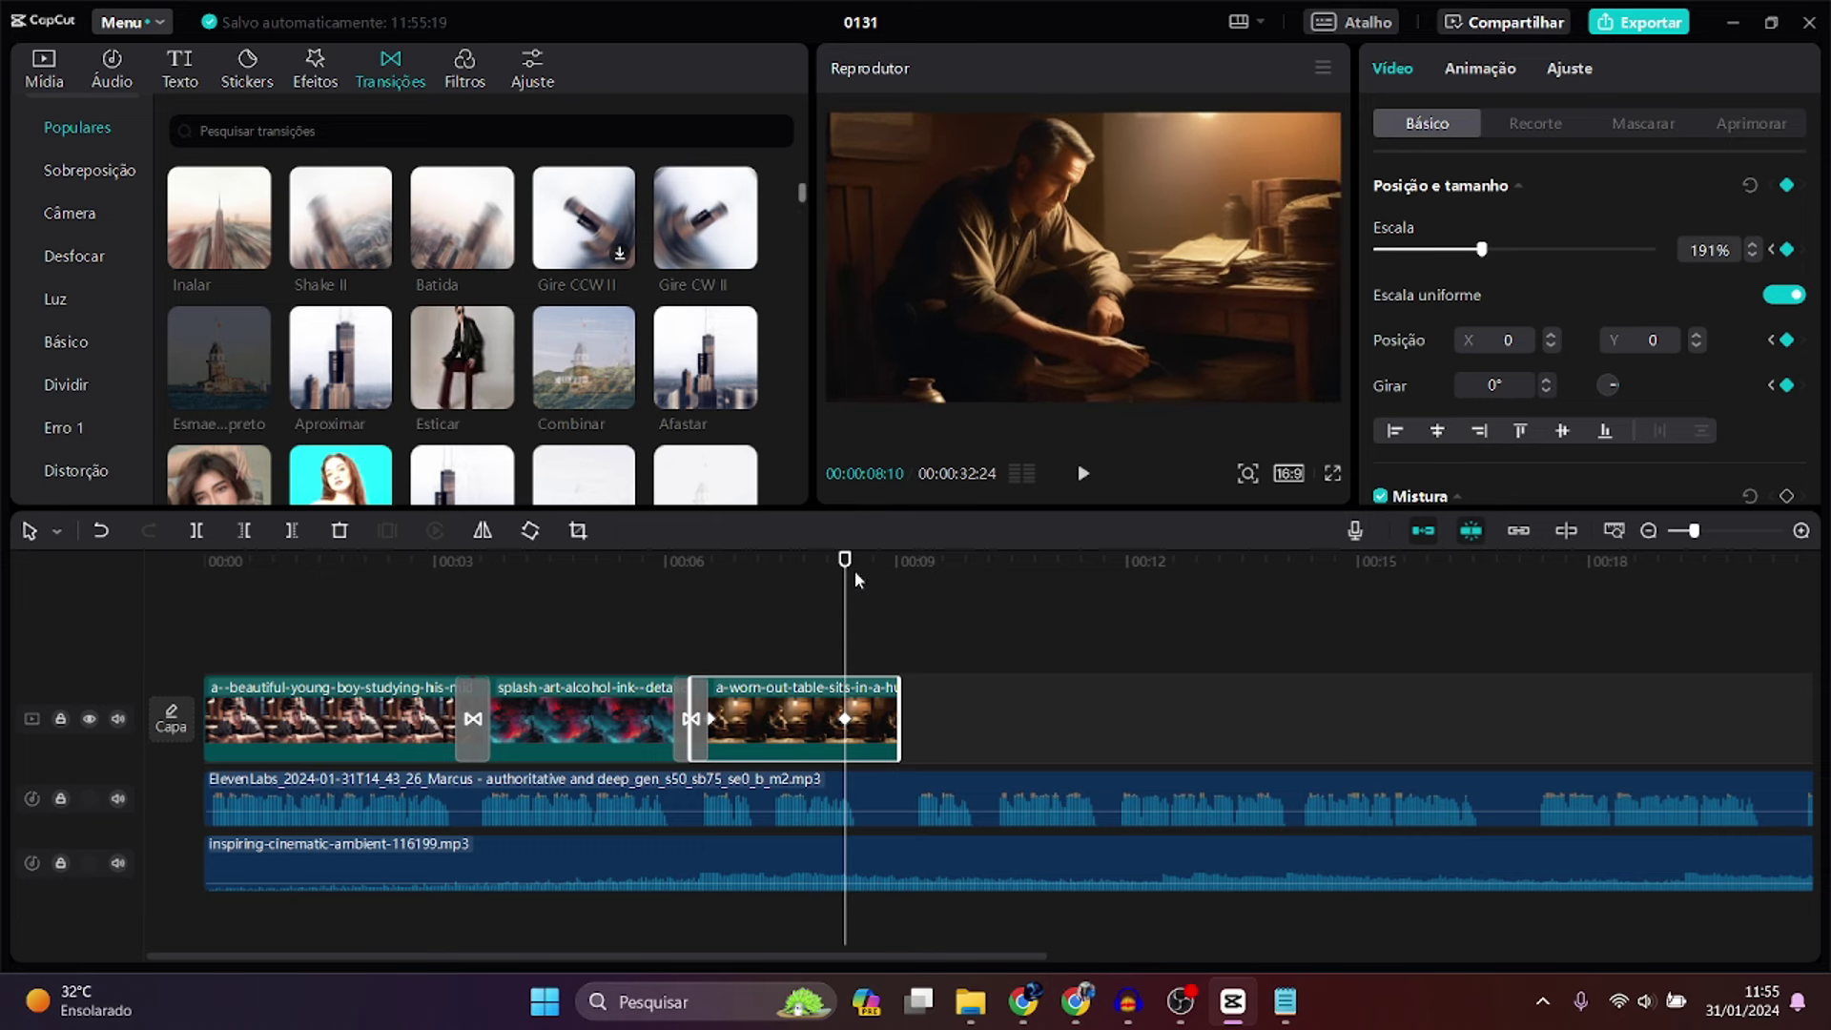
- Show the imported media and preview the sequence from 00:00:03:00 through the worn-out-table clip
{"action": "left_click_drag", "start_coordinate": [855, 579], "coordinate": [863, 615]}
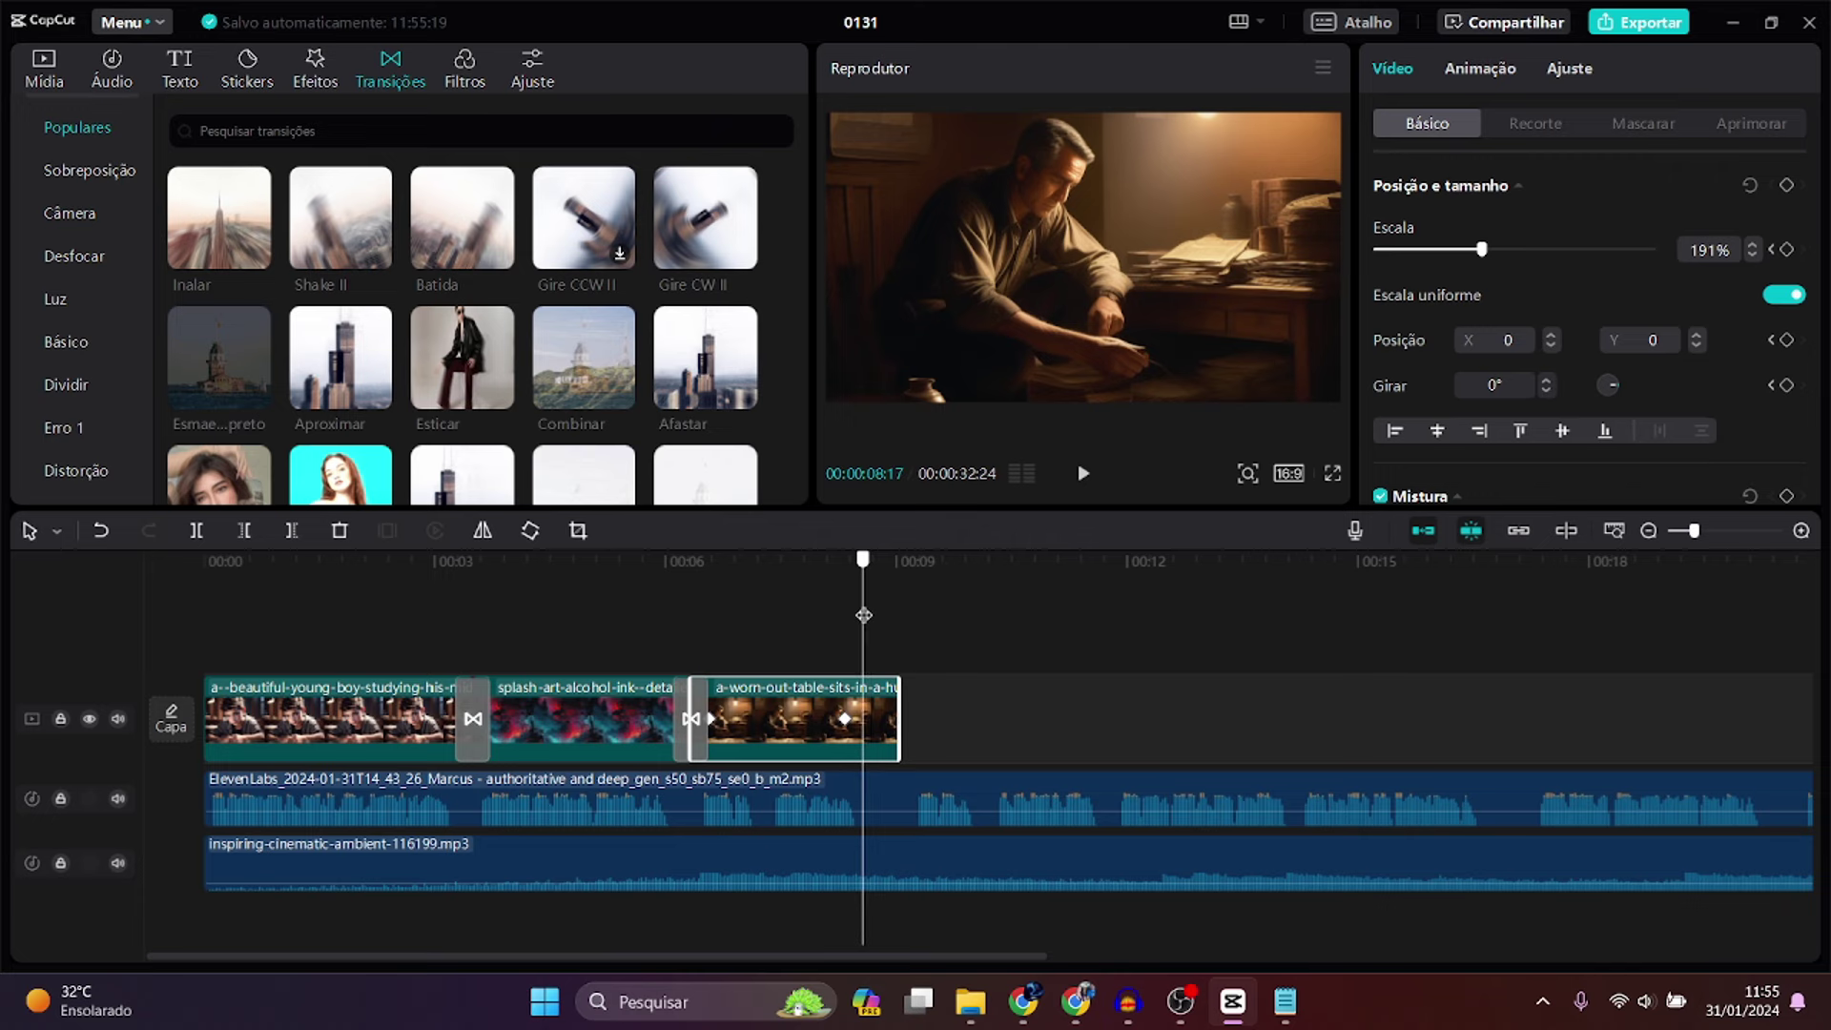
{"action": "left_click", "coordinate": [43, 72]}
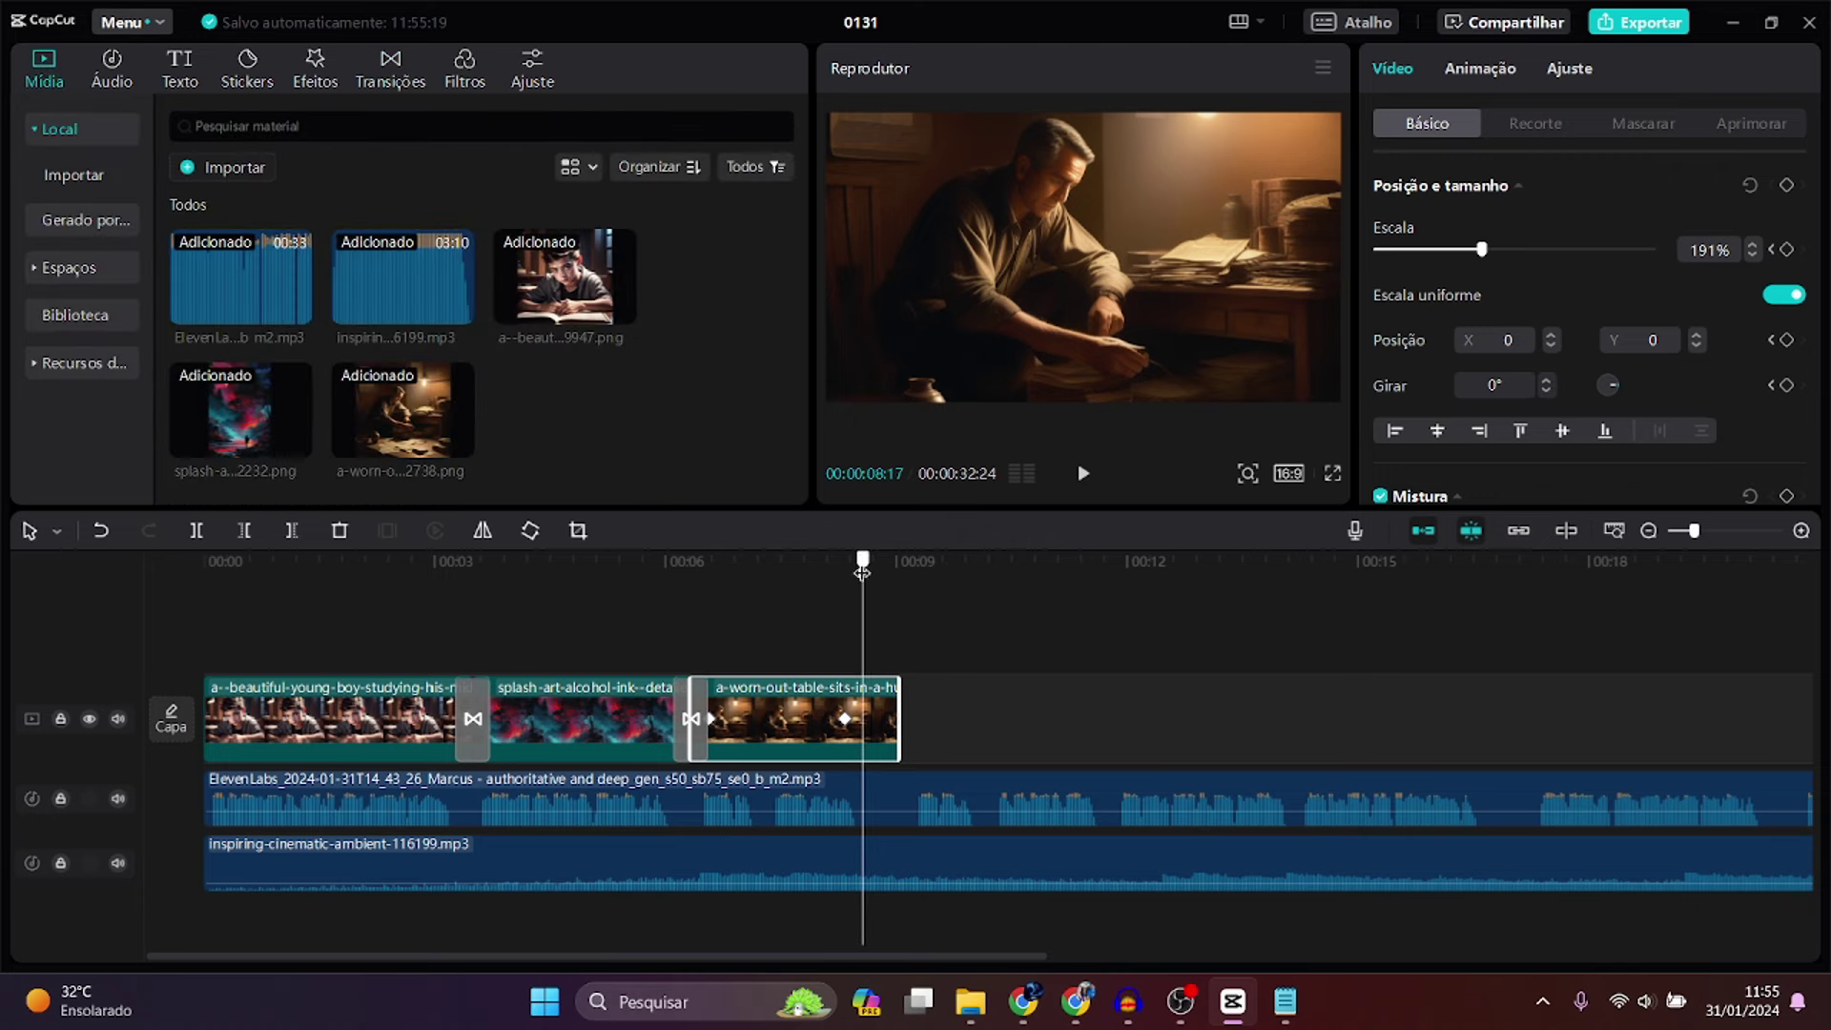
{"action": "left_click_drag", "start_coordinate": [862, 571], "coordinate": [434, 571]}
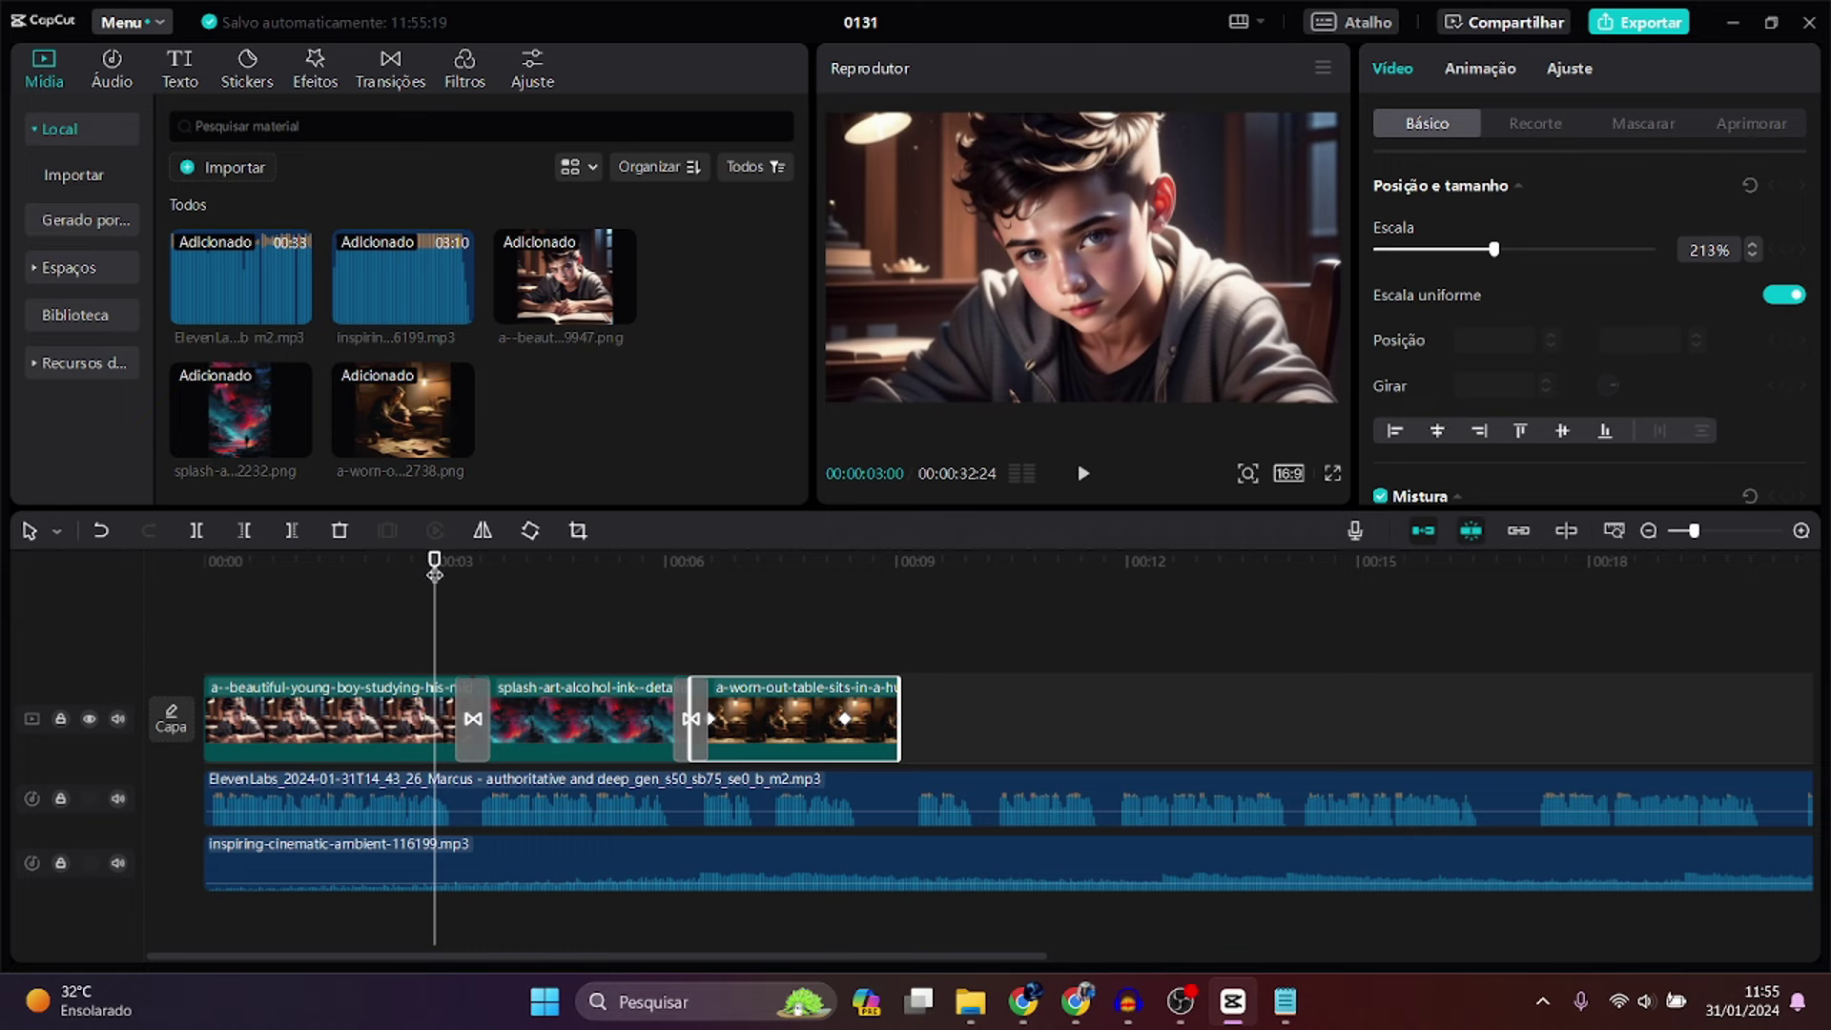
{"action": "key", "text": "space"}
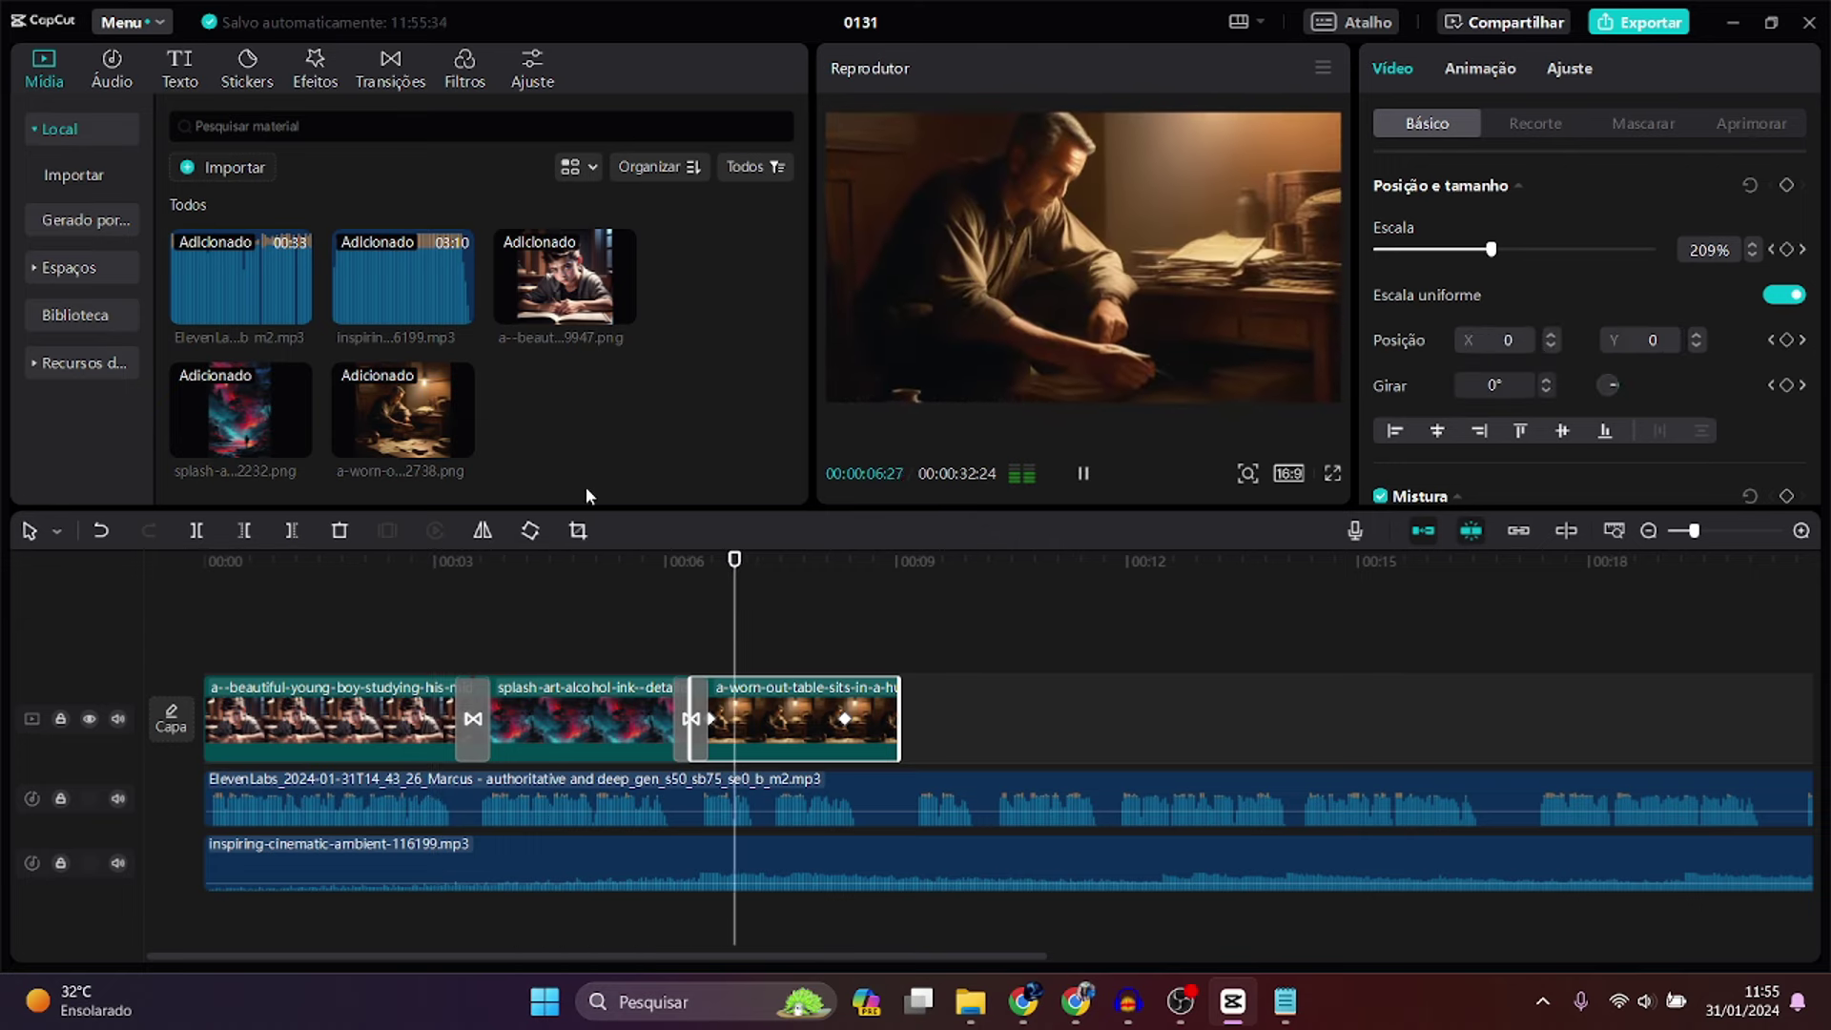
{"action": "left_click", "coordinate": [856, 734]}
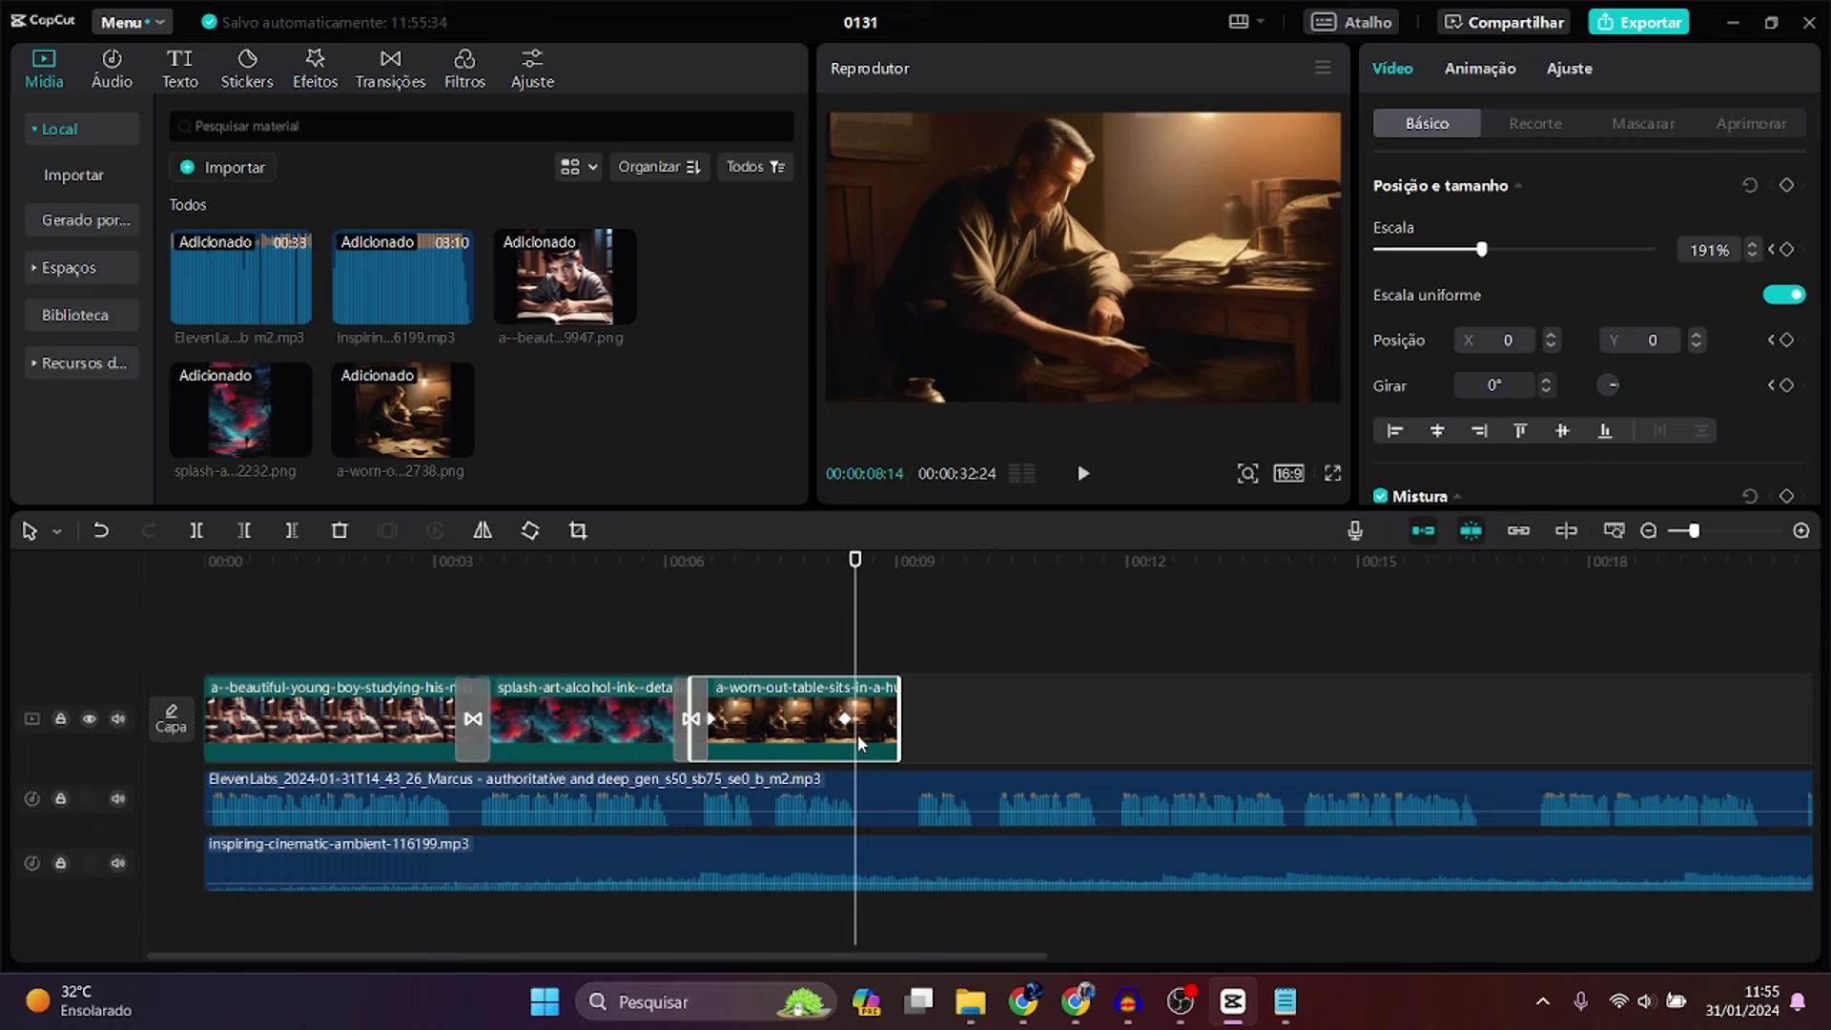
- Set the worn-out-table clip's second keyframe to 200% scale and replay the zoom from the first keyframe
{"action": "left_click", "coordinate": [846, 722]}
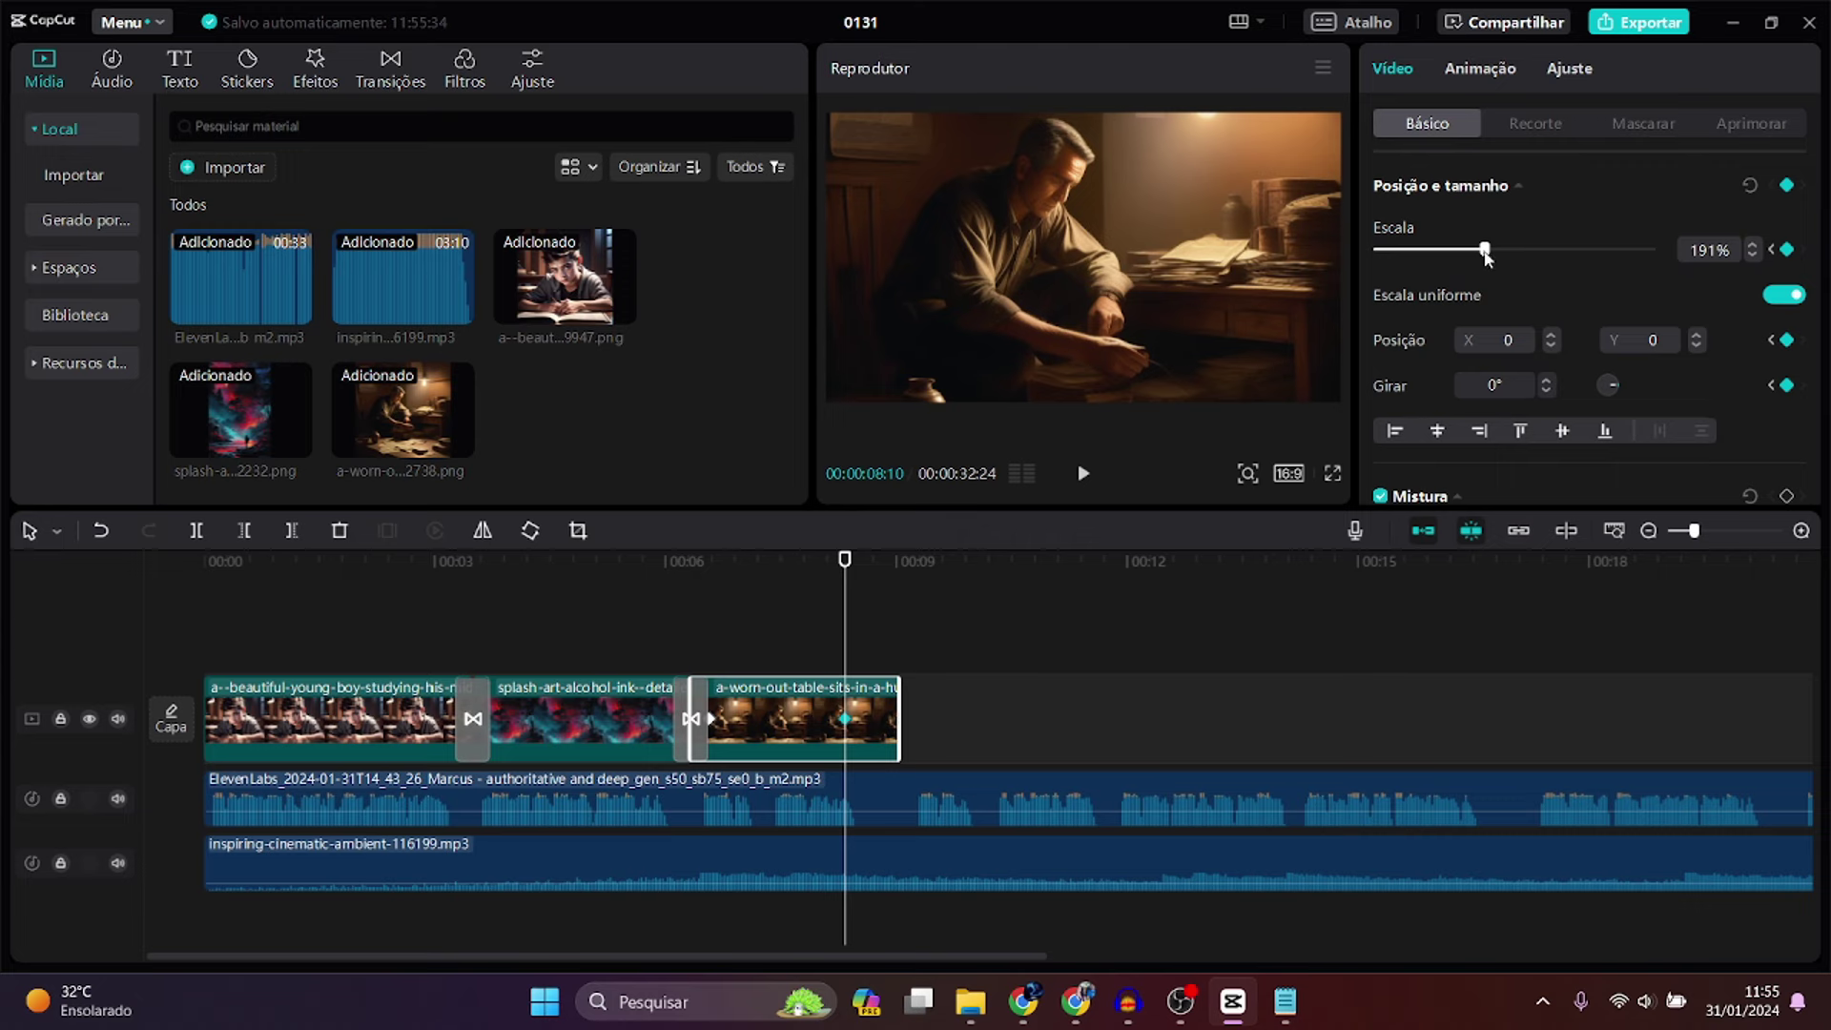
{"action": "left_click_drag", "start_coordinate": [1484, 253], "coordinate": [1488, 255]}
{"action": "left_click_drag", "start_coordinate": [843, 568], "coordinate": [713, 576]}
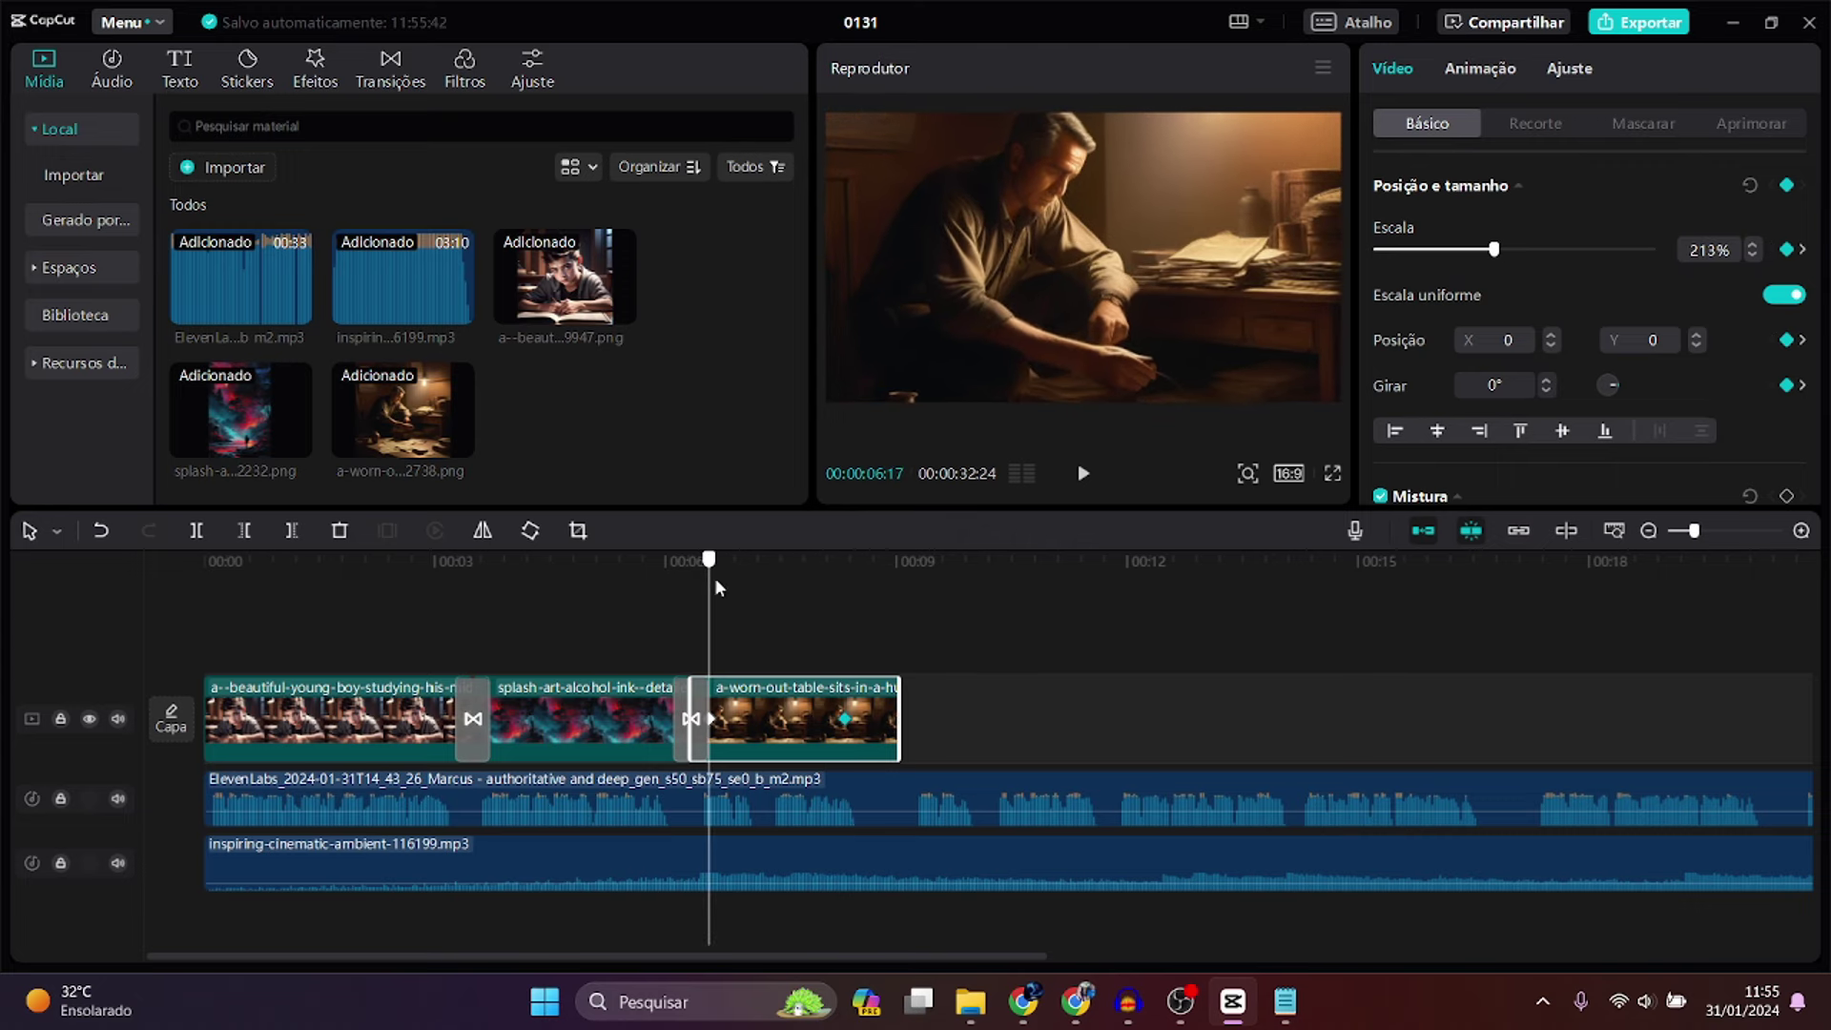
{"action": "key", "text": "space"}
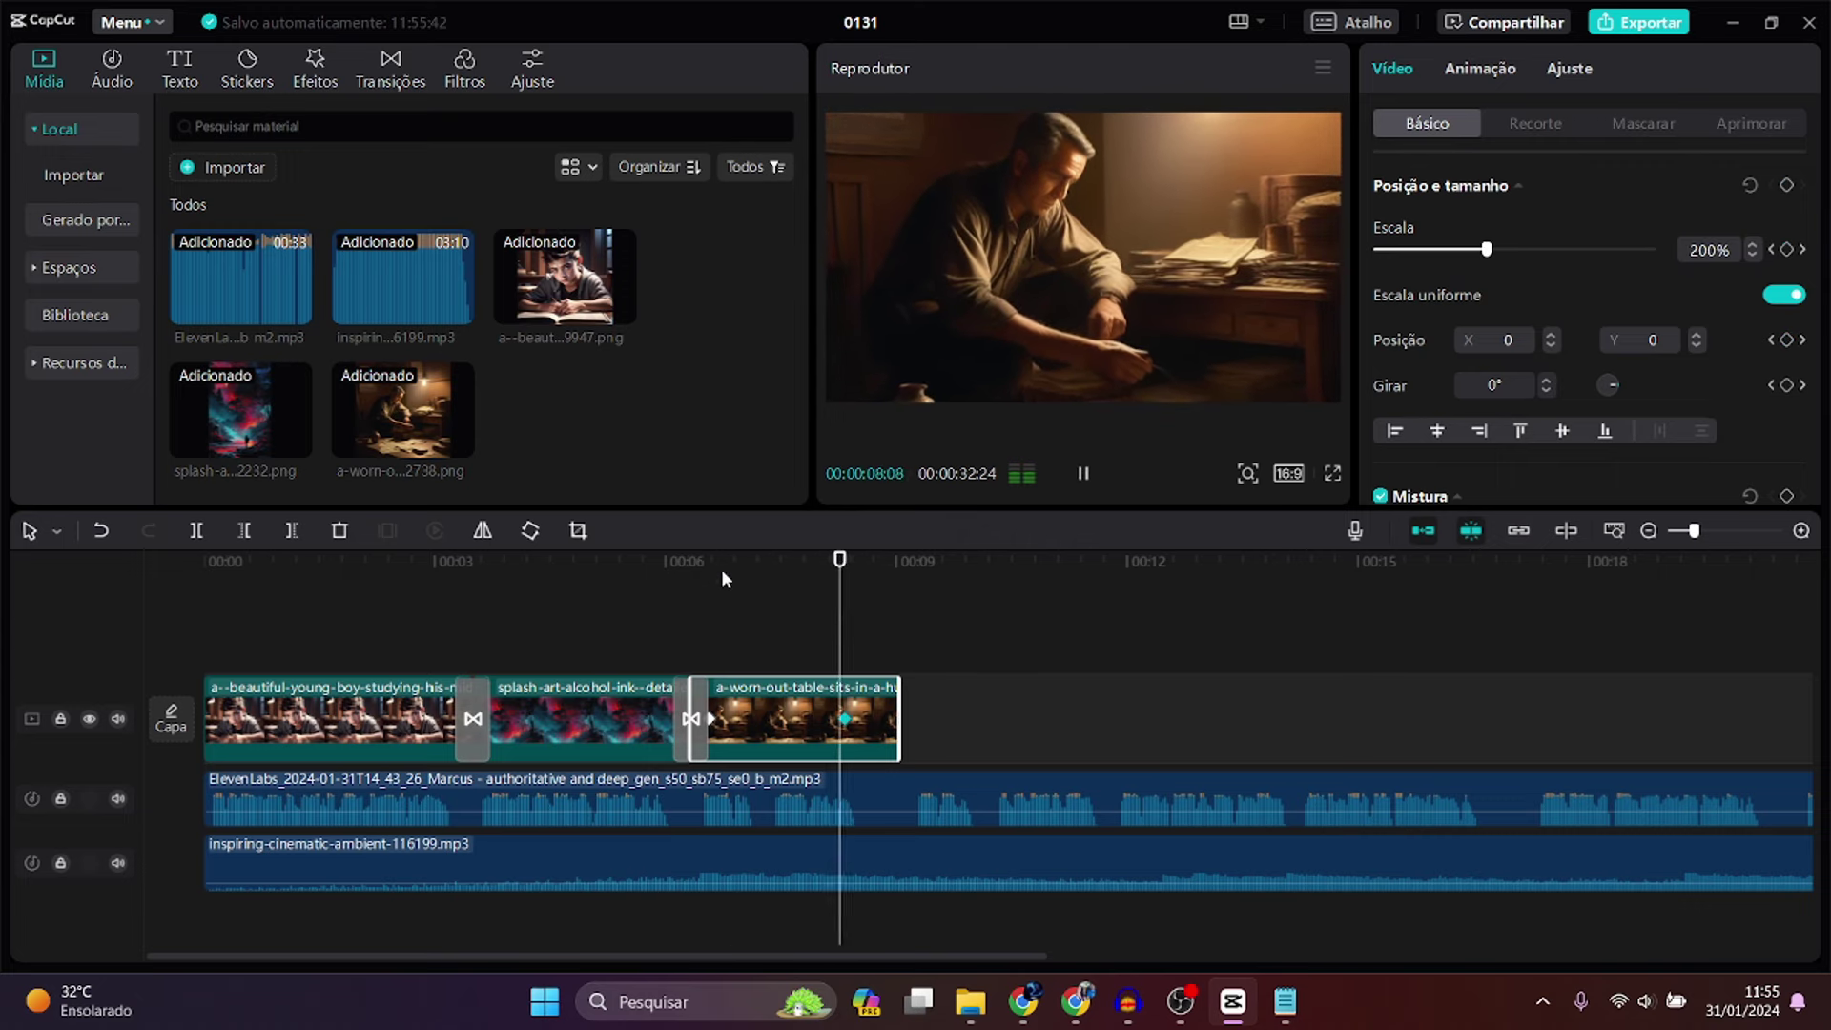
{"action": "key", "text": "space"}
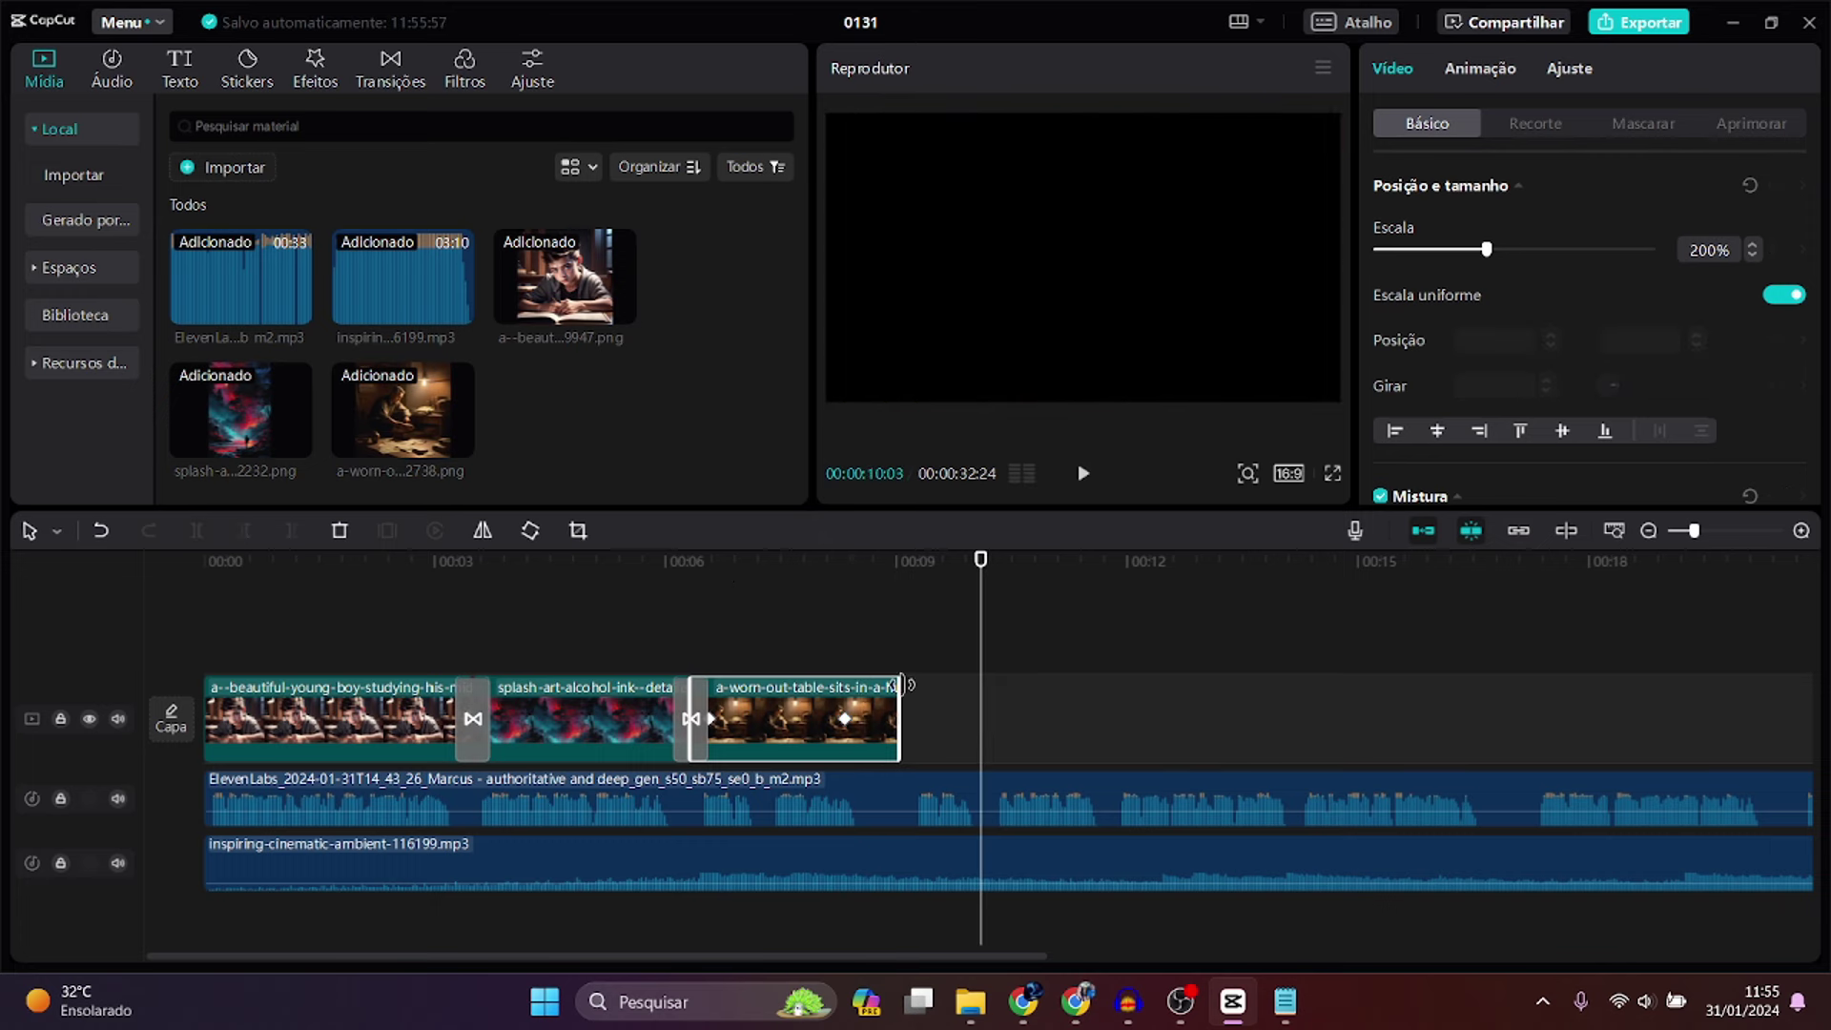
- Extend the worn-out-table clip to 00:00:10:03 and move its second keyframe closer to the clip's new end
{"action": "left_click_drag", "start_coordinate": [895, 688], "coordinate": [988, 692]}
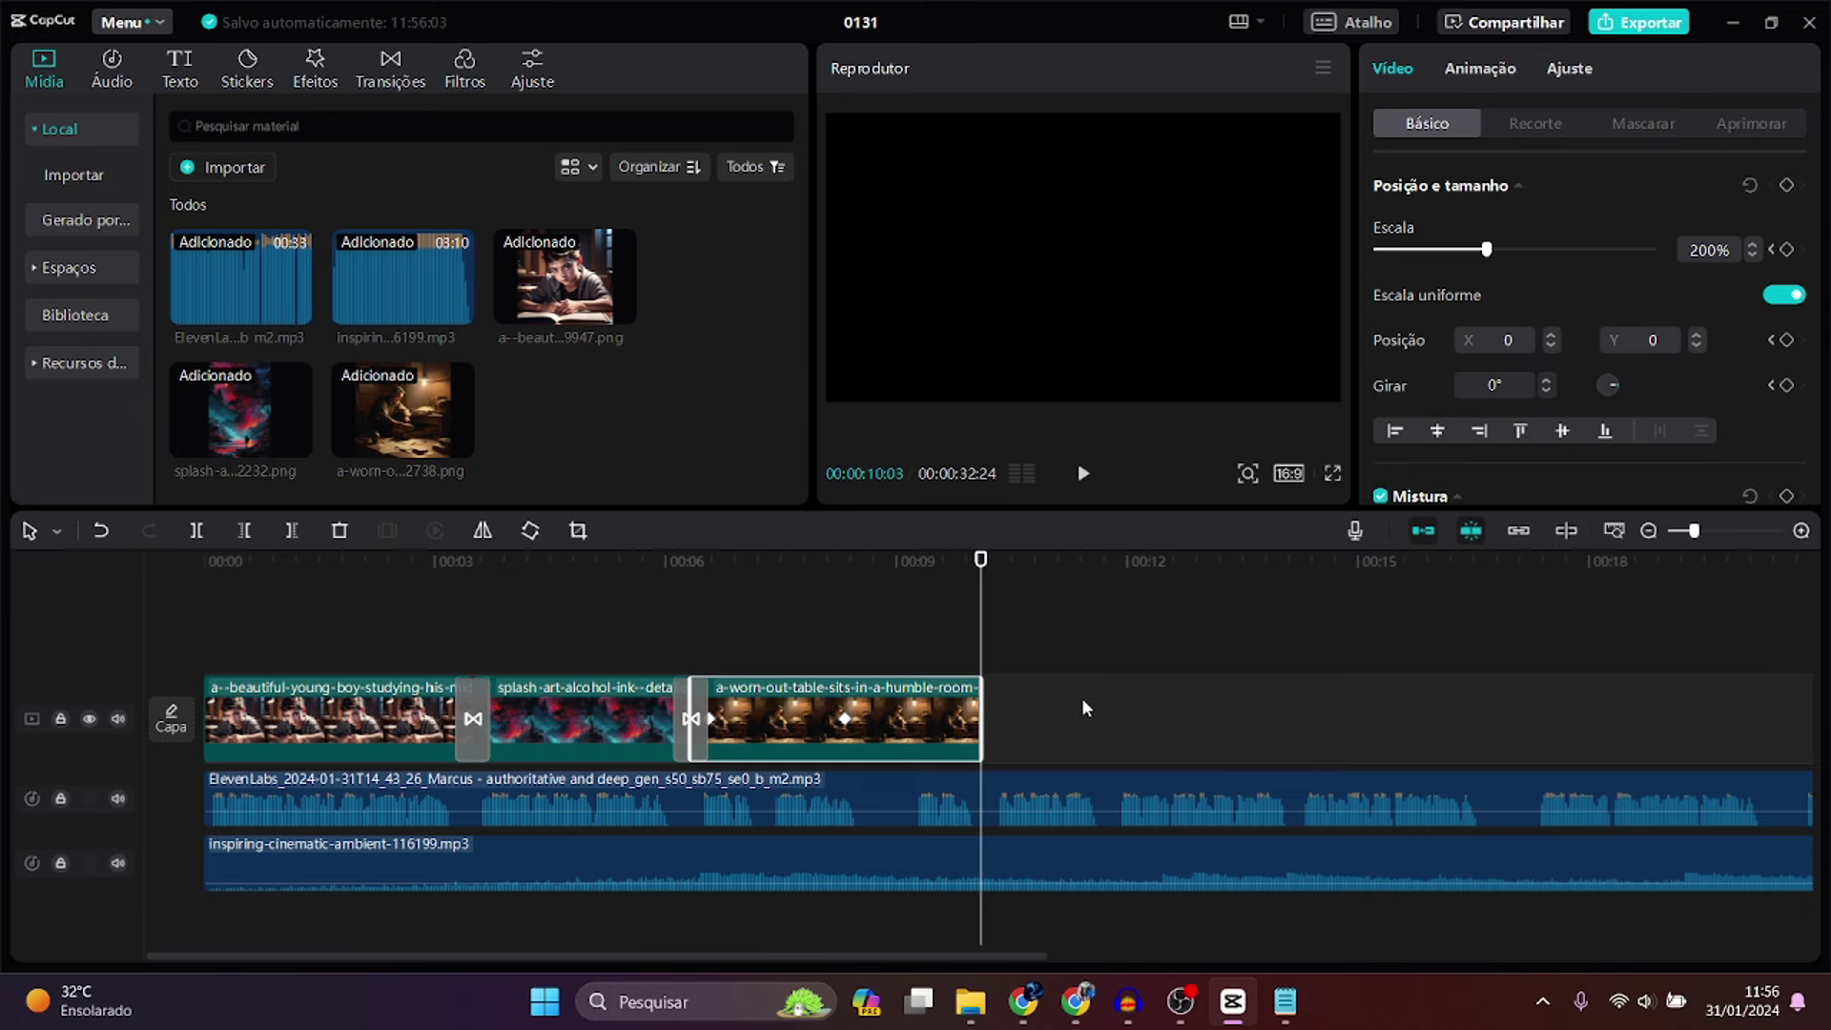
{"action": "key", "text": "space"}
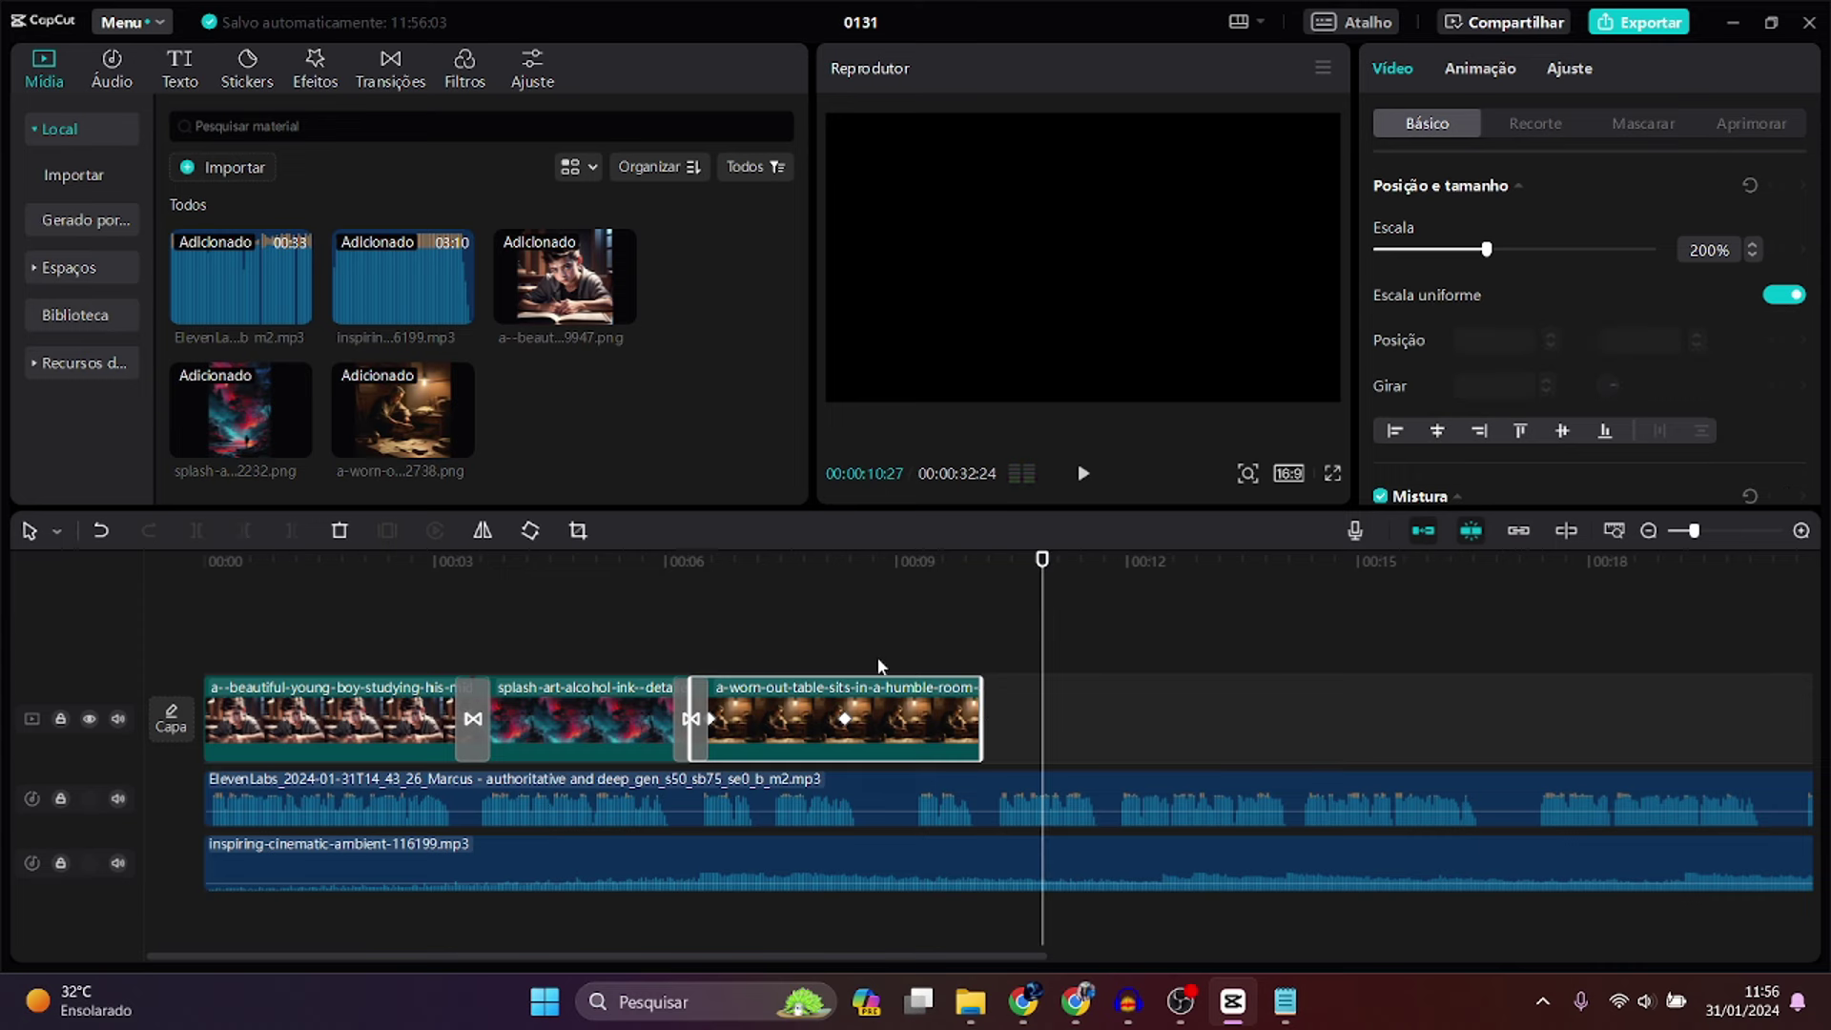
{"action": "left_click", "coordinate": [843, 722]}
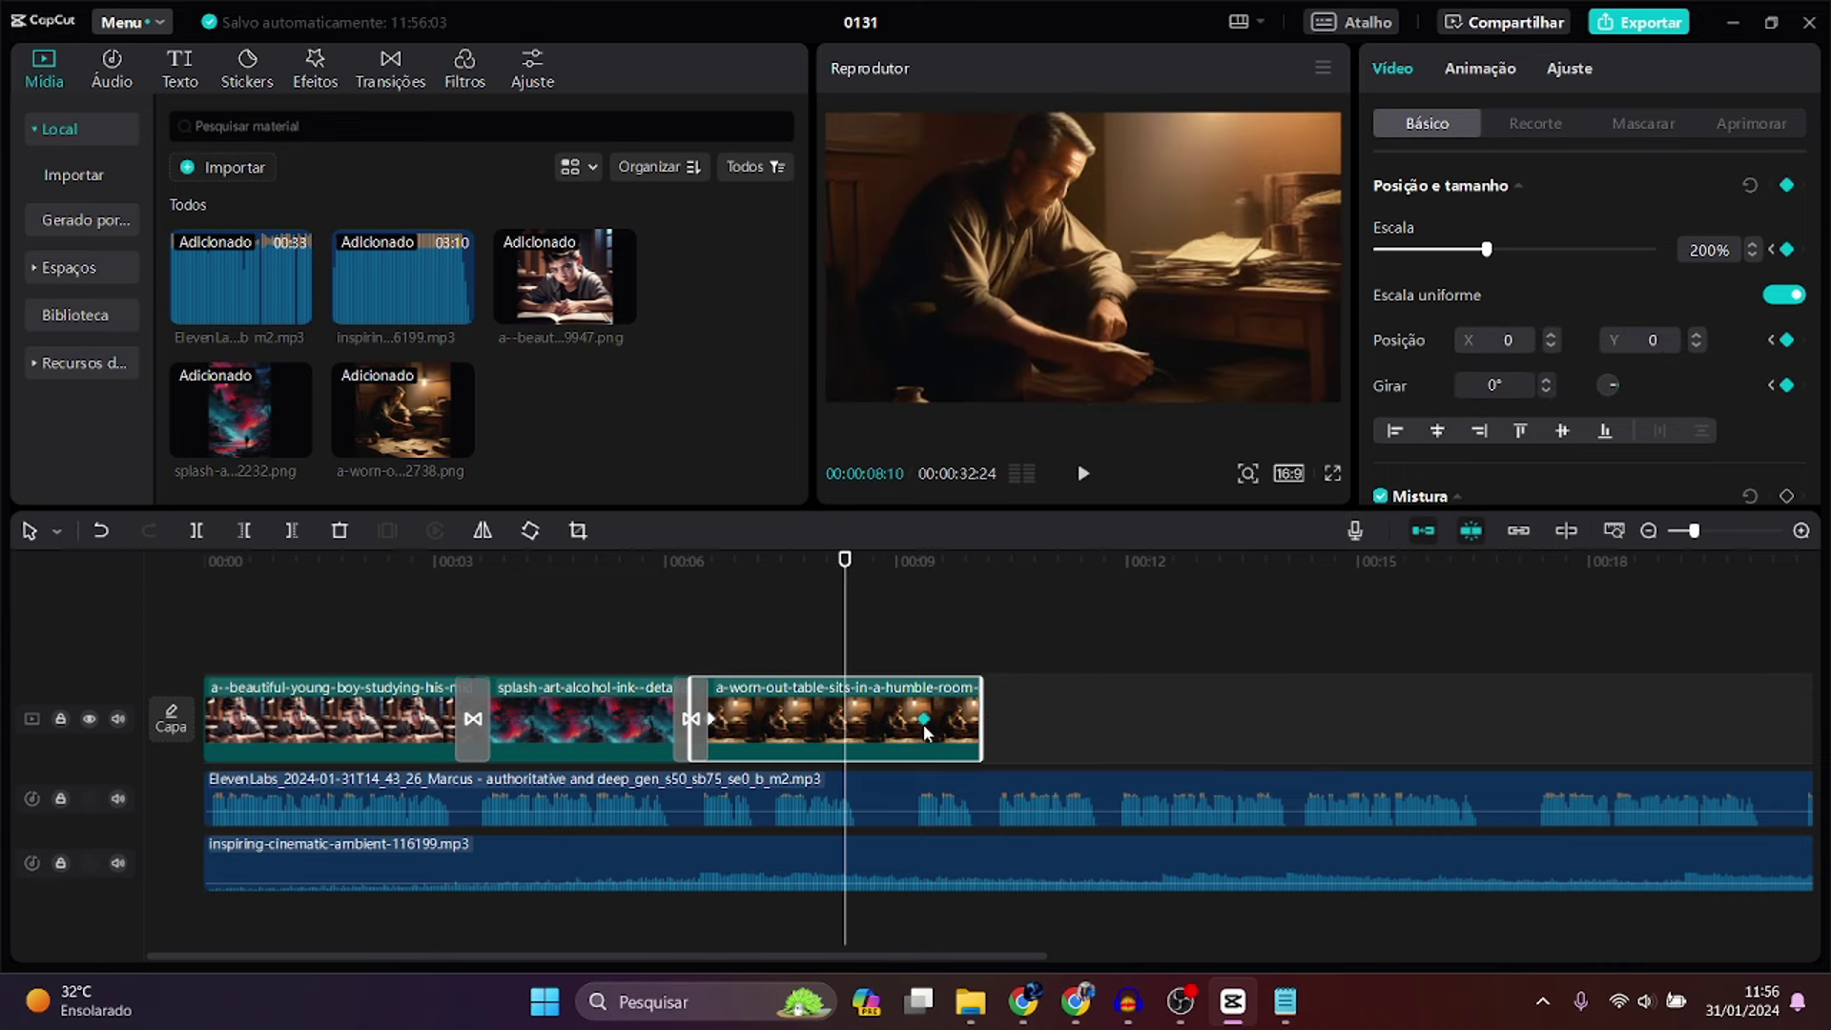
- Preview the worn-out-table clip's slower zoom from its first keyframe to past the clip's end
{"action": "left_click_drag", "start_coordinate": [841, 570], "coordinate": [706, 572]}
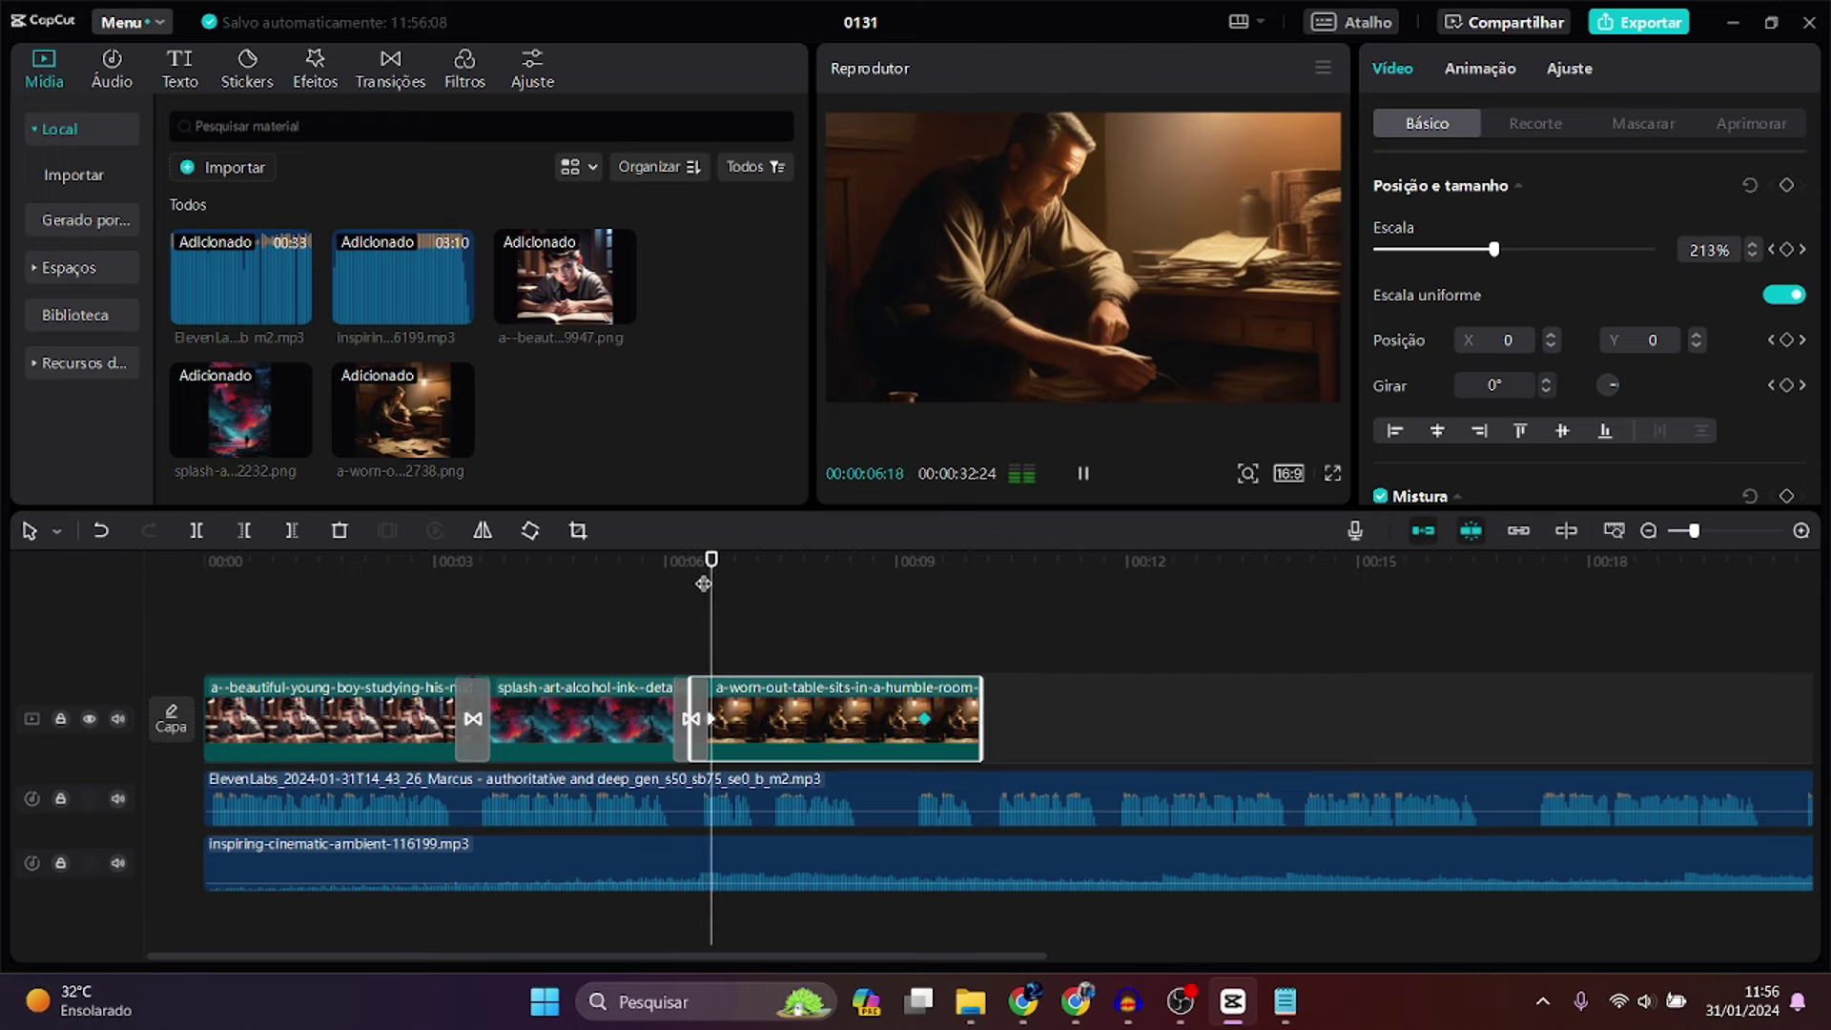
{"action": "key", "text": "space"}
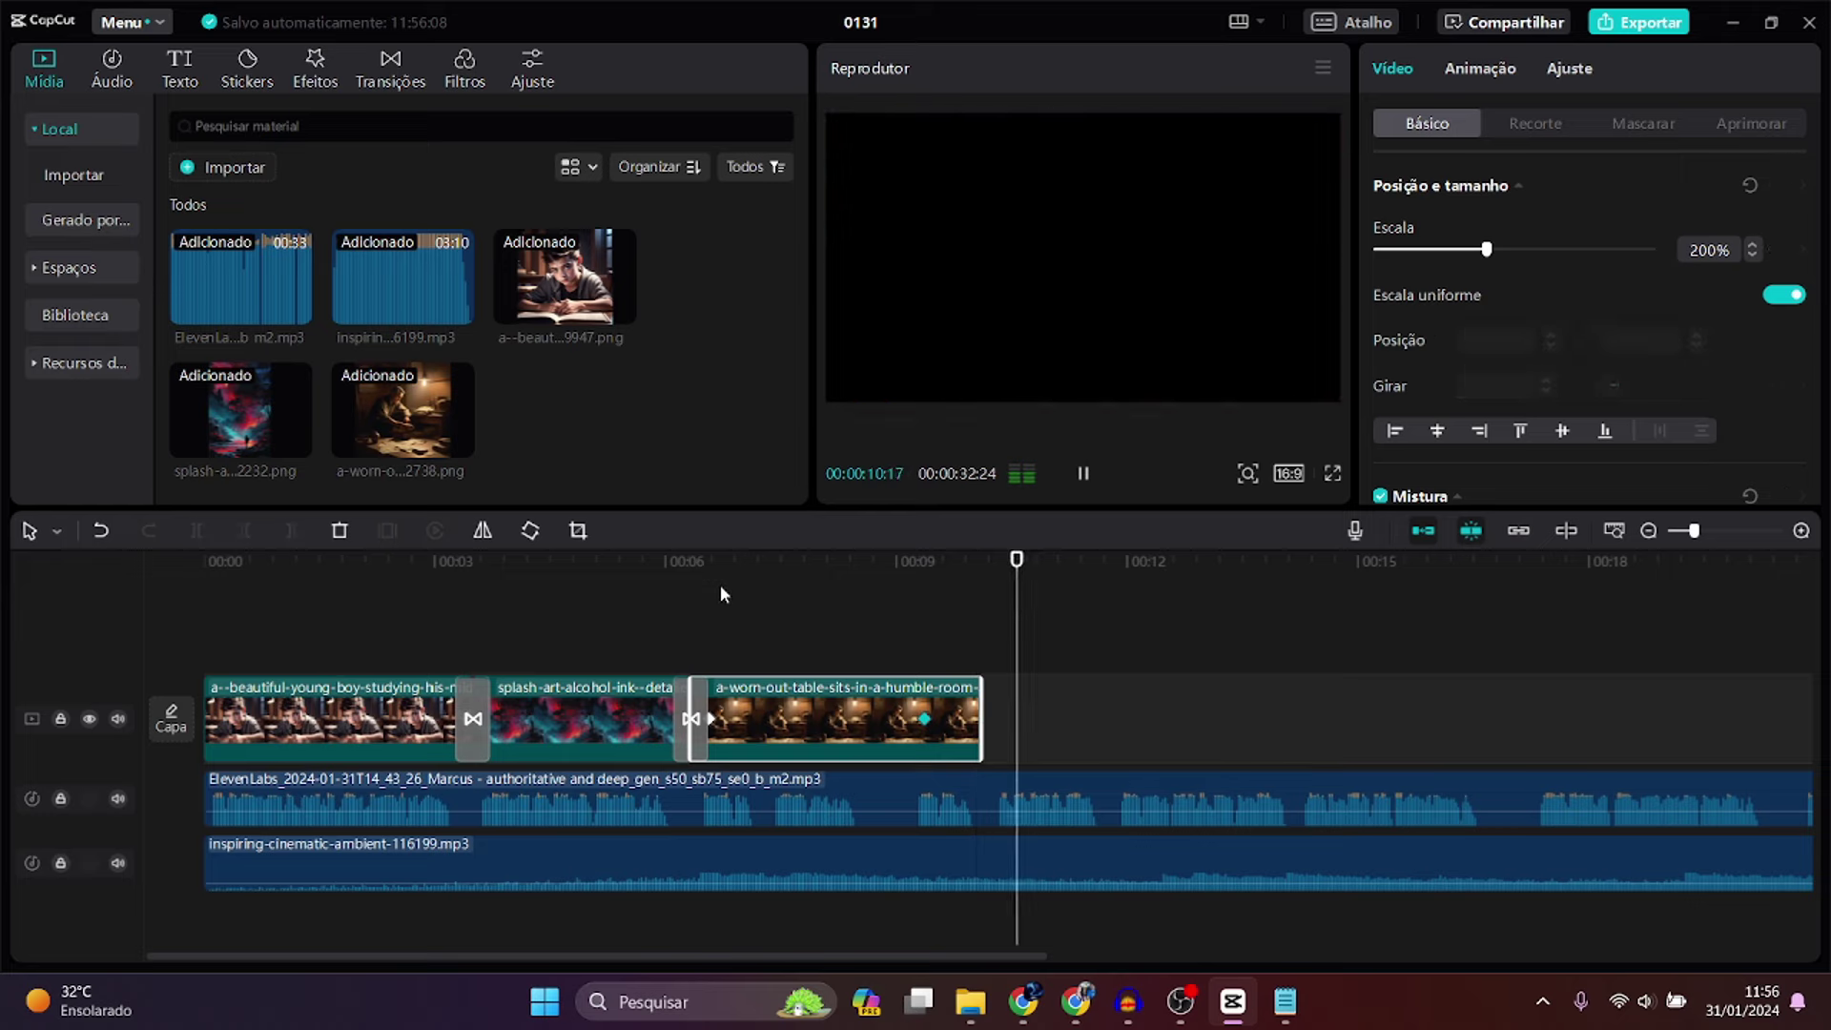
{"action": "key", "text": "space"}
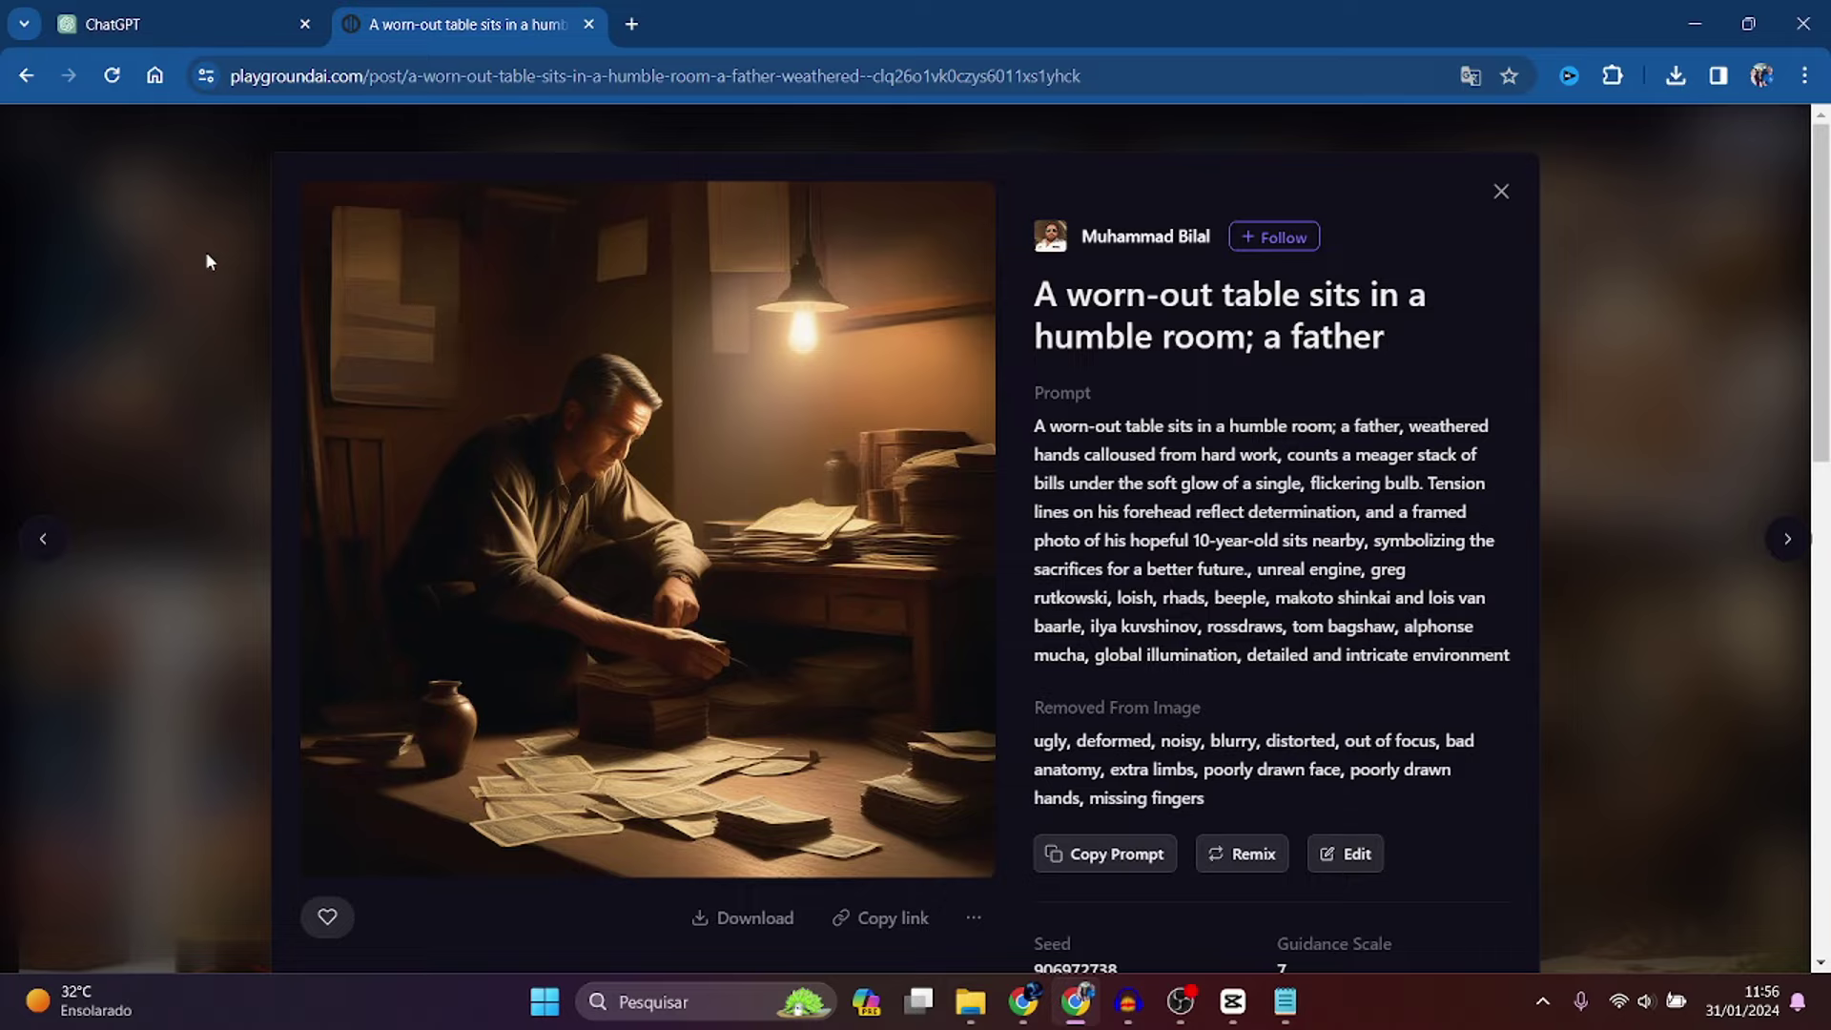
- Switch to Playground in Chrome, close the open image post, and search the images for "biblia"
{"action": "left_click", "coordinate": [204, 255]}
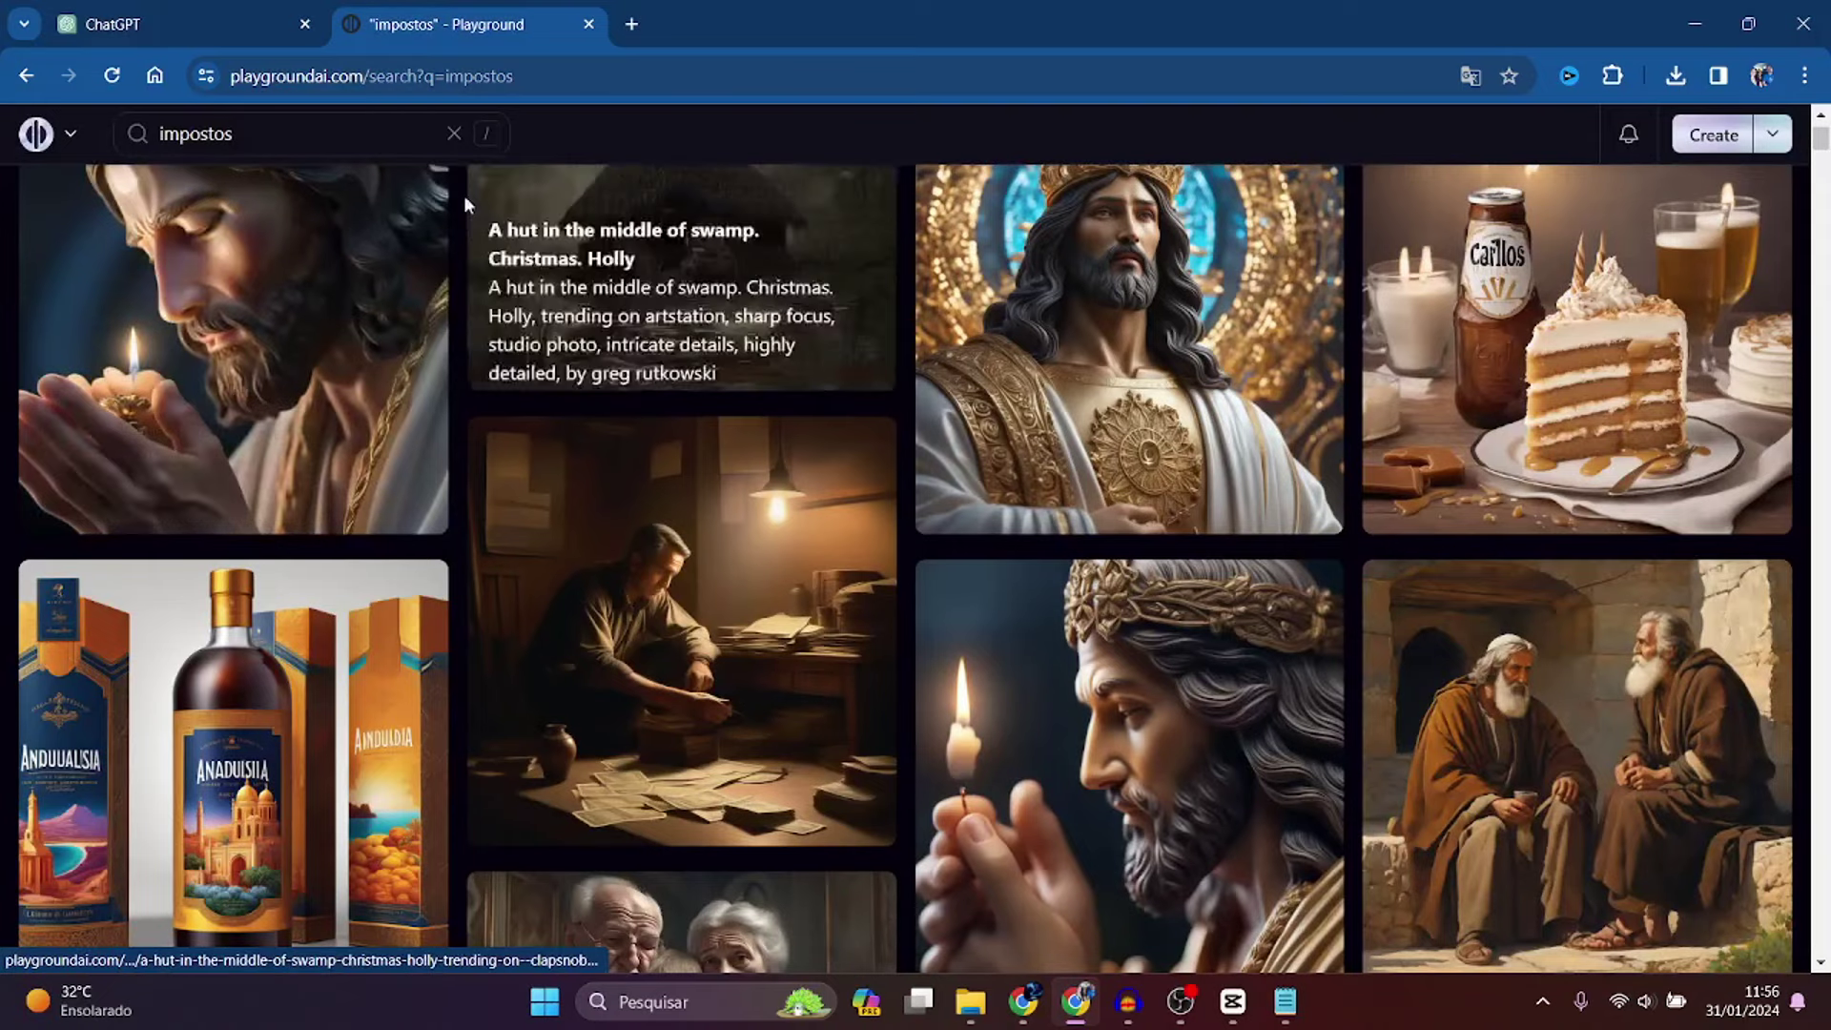
{"action": "left_click", "coordinate": [277, 130]}
{"action": "type", "text": "biblia"}
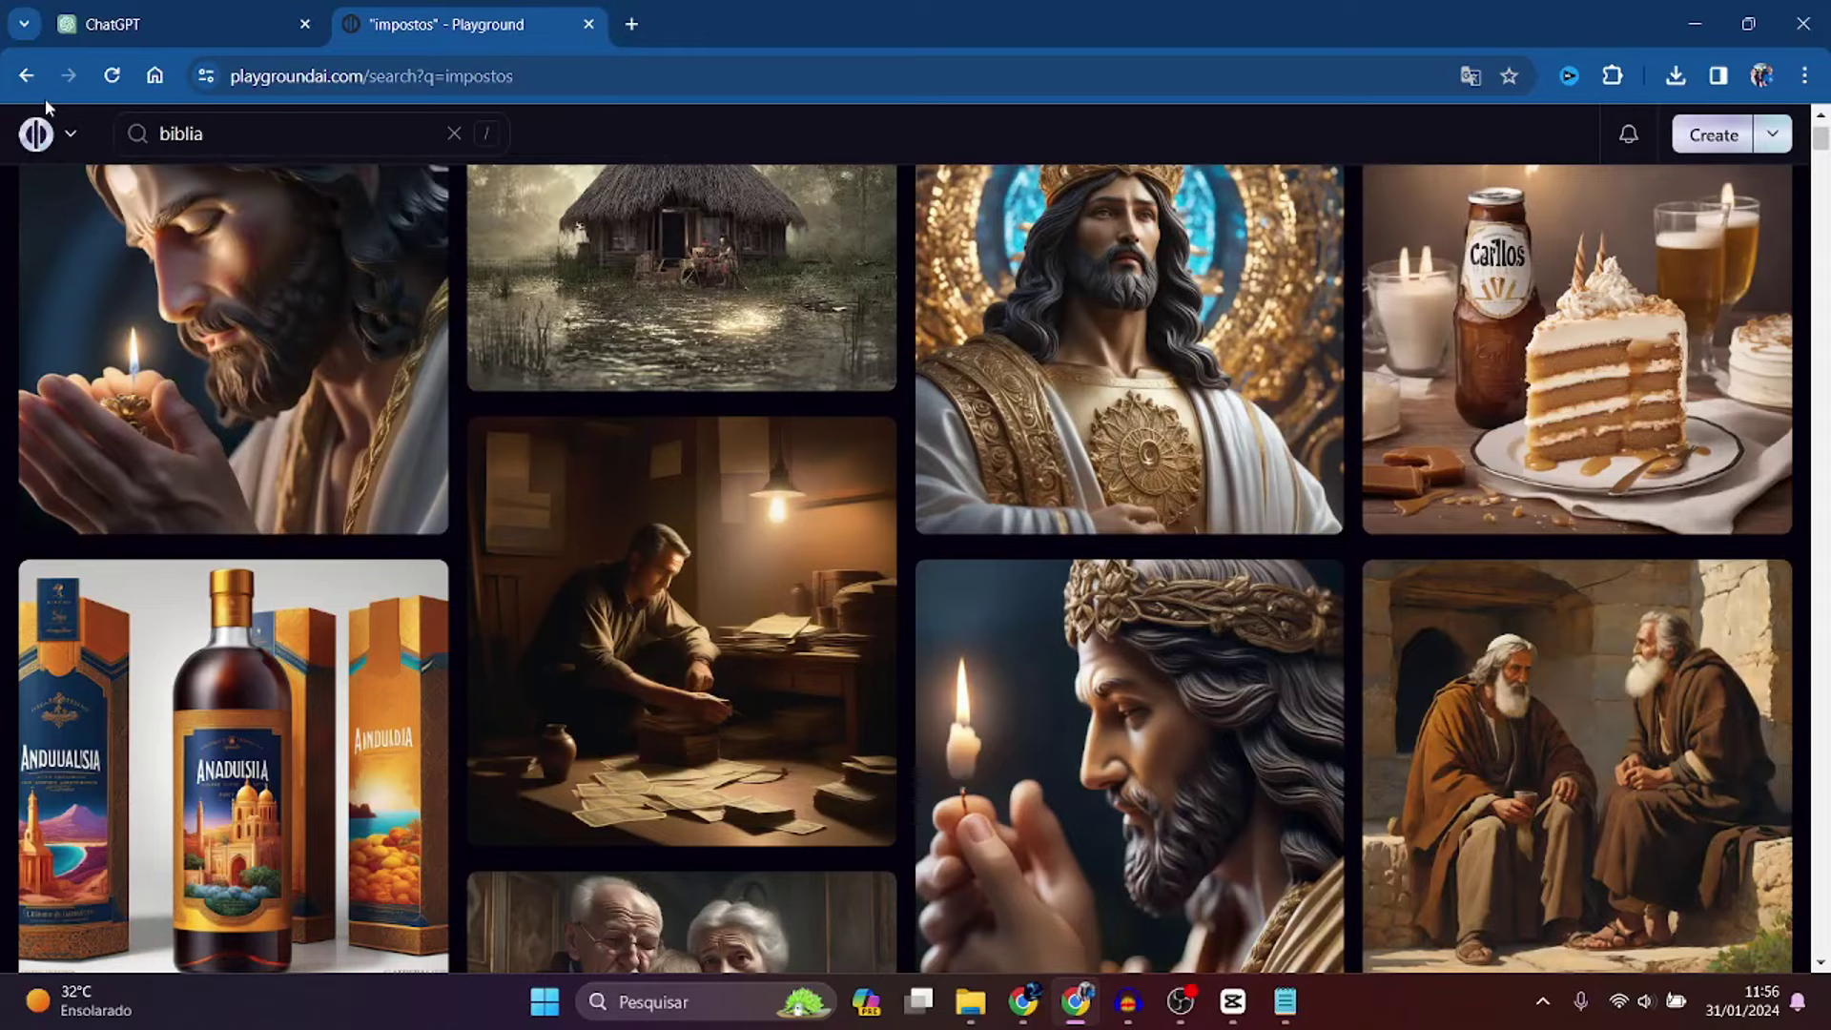
{"action": "key", "text": "Return"}
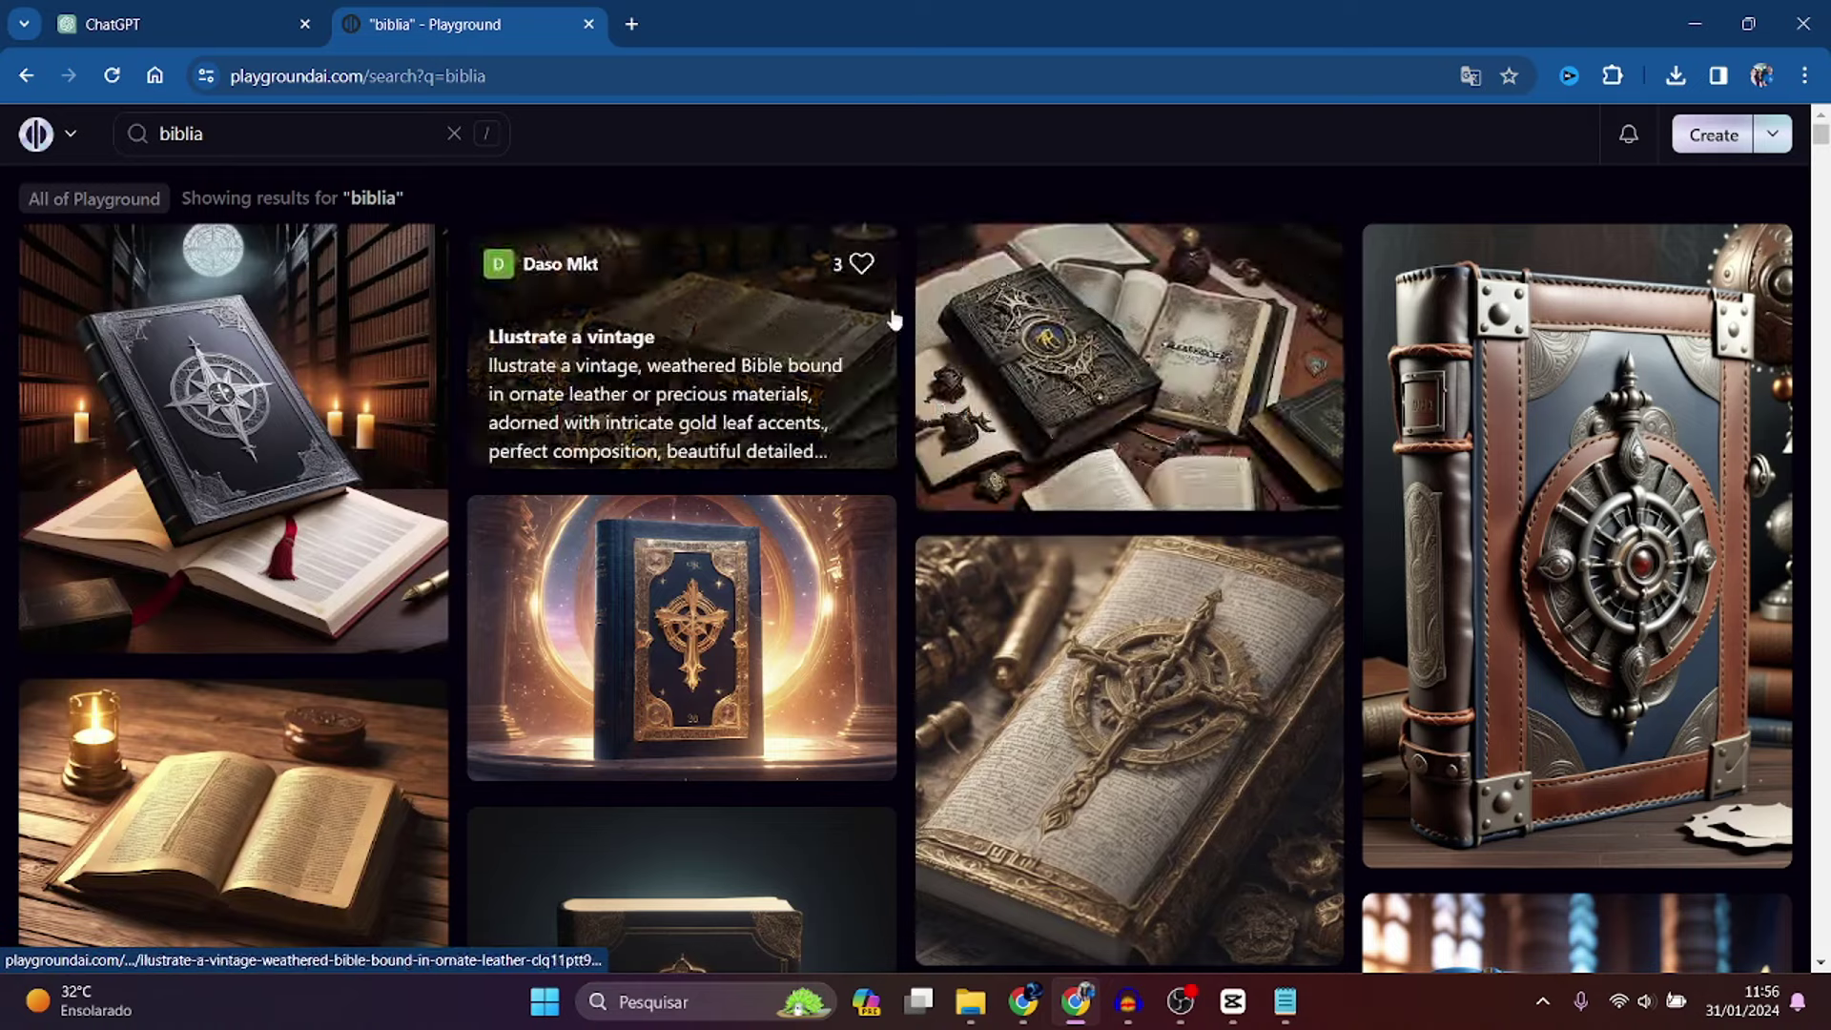
- Find the image of a Bible with a gold cross in space among the results and download it to Nova pasta
{"action": "scroll", "coordinate": [1058, 363], "scroll_direction": "down", "scroll_amount": 9}
{"action": "scroll", "coordinate": [1068, 323], "scroll_direction": "down", "scroll_amount": 15}
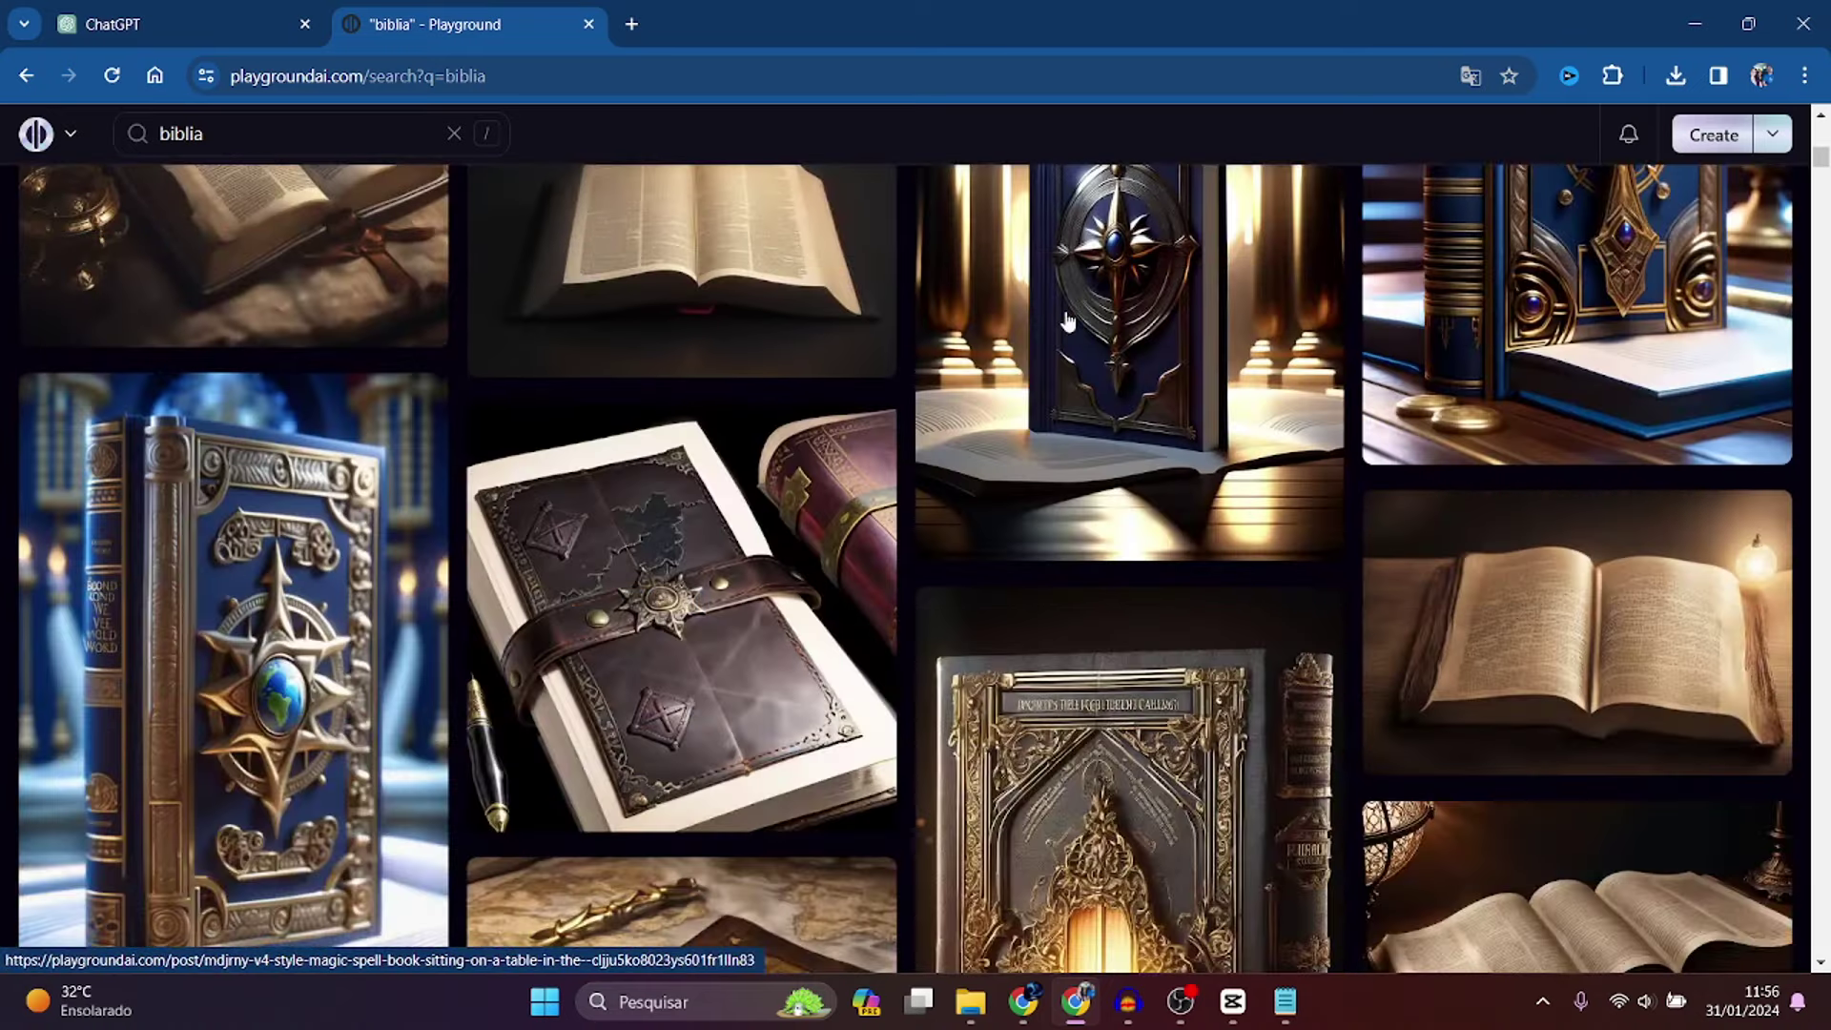
{"action": "scroll", "coordinate": [1068, 322], "scroll_direction": "down", "scroll_amount": 6}
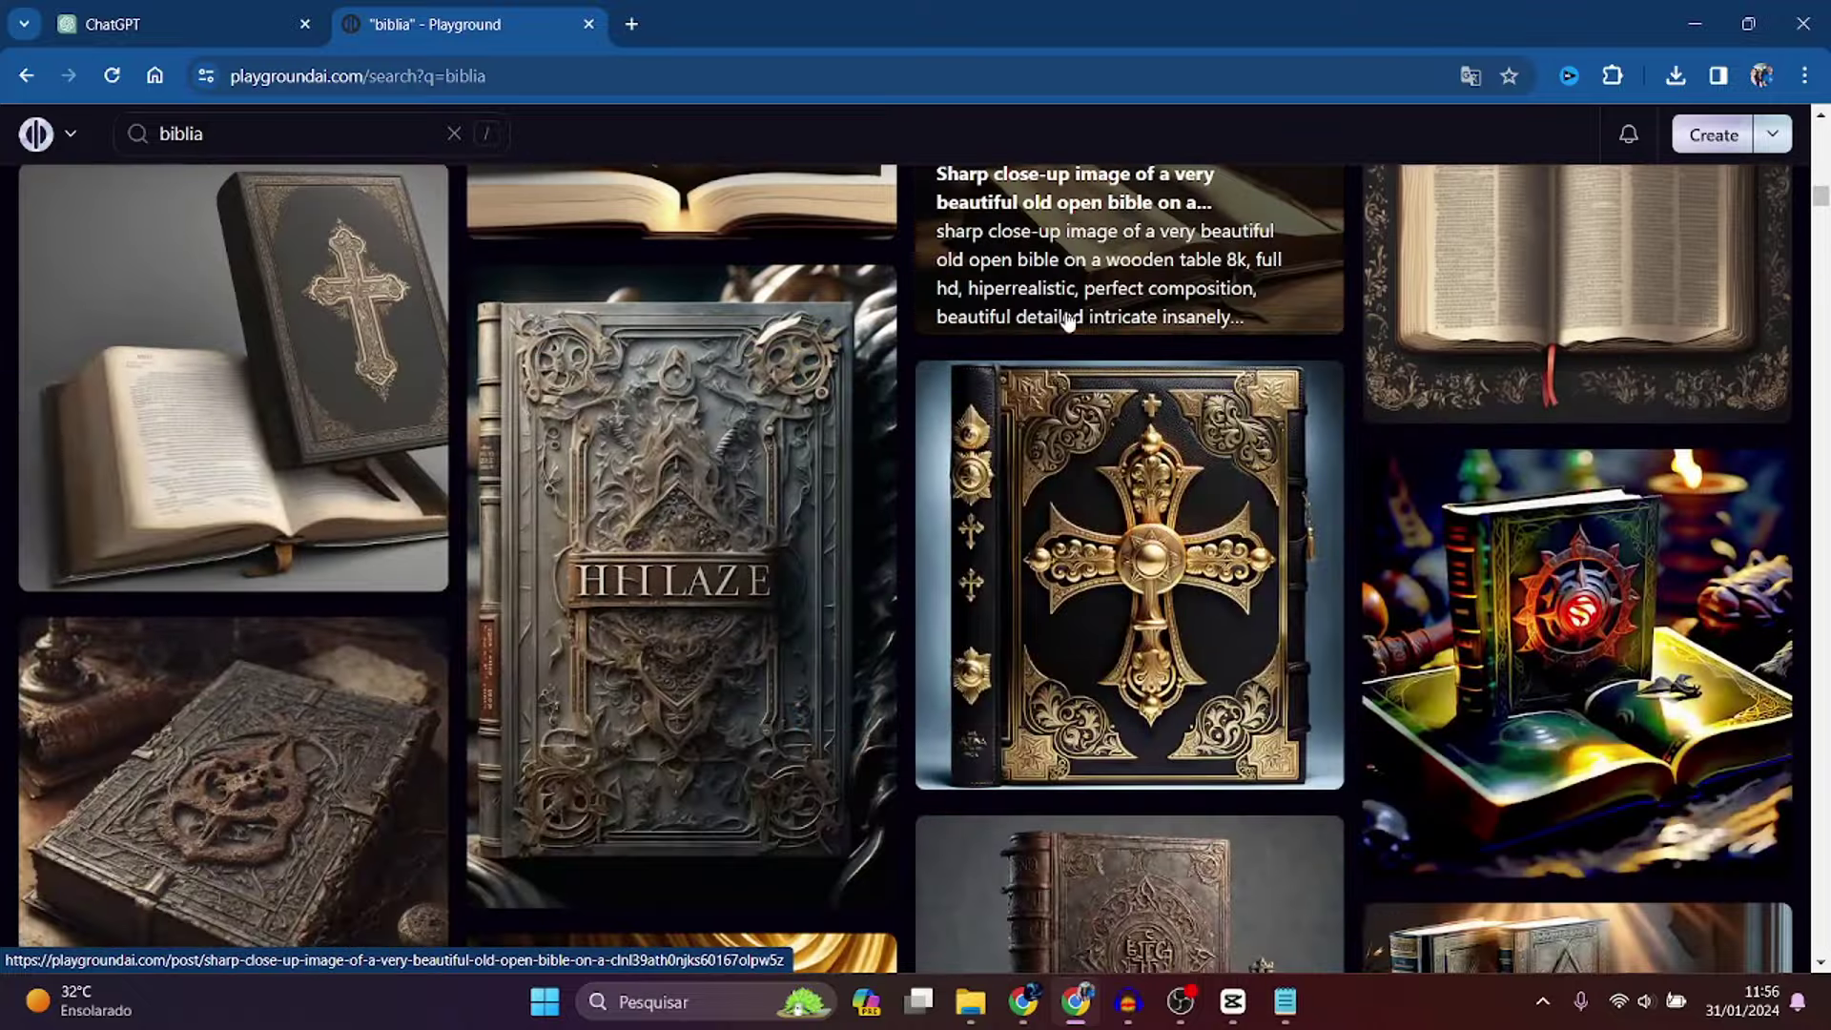
{"action": "scroll", "coordinate": [1068, 325], "scroll_direction": "down", "scroll_amount": 4}
{"action": "scroll", "coordinate": [1068, 329], "scroll_direction": "down", "scroll_amount": 4}
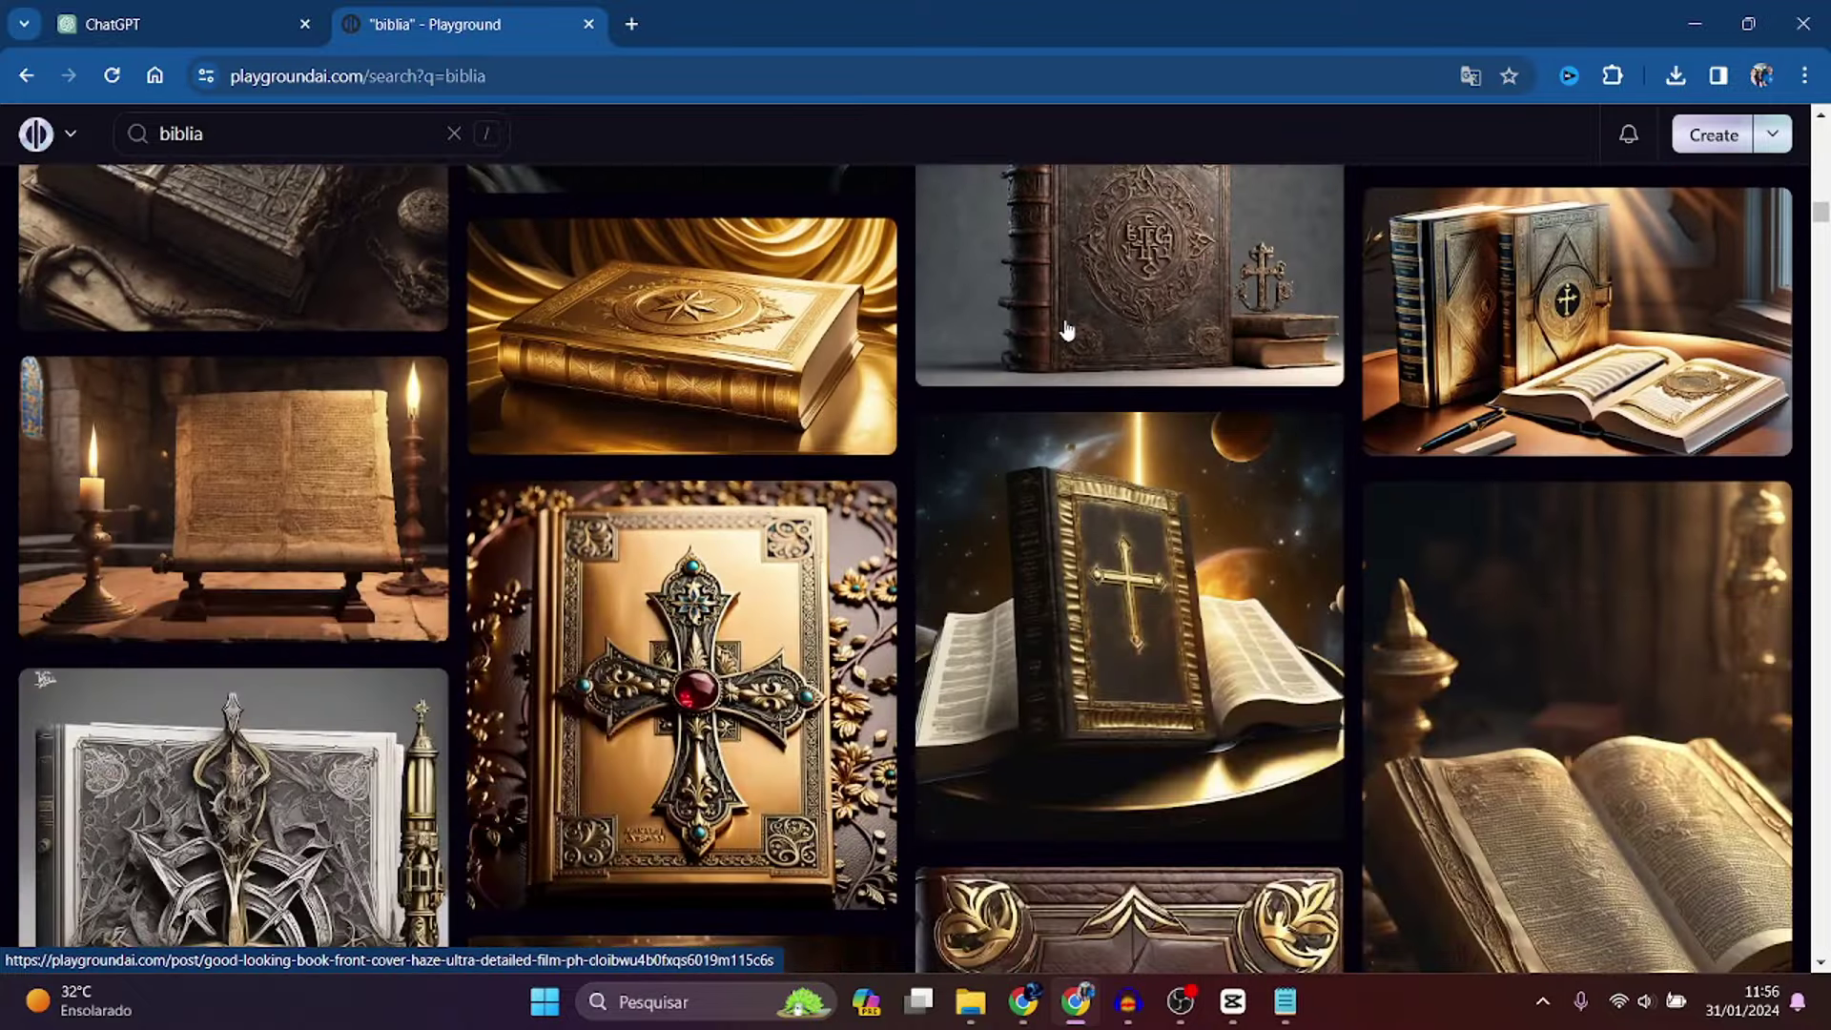
{"action": "left_click", "coordinate": [1184, 562]}
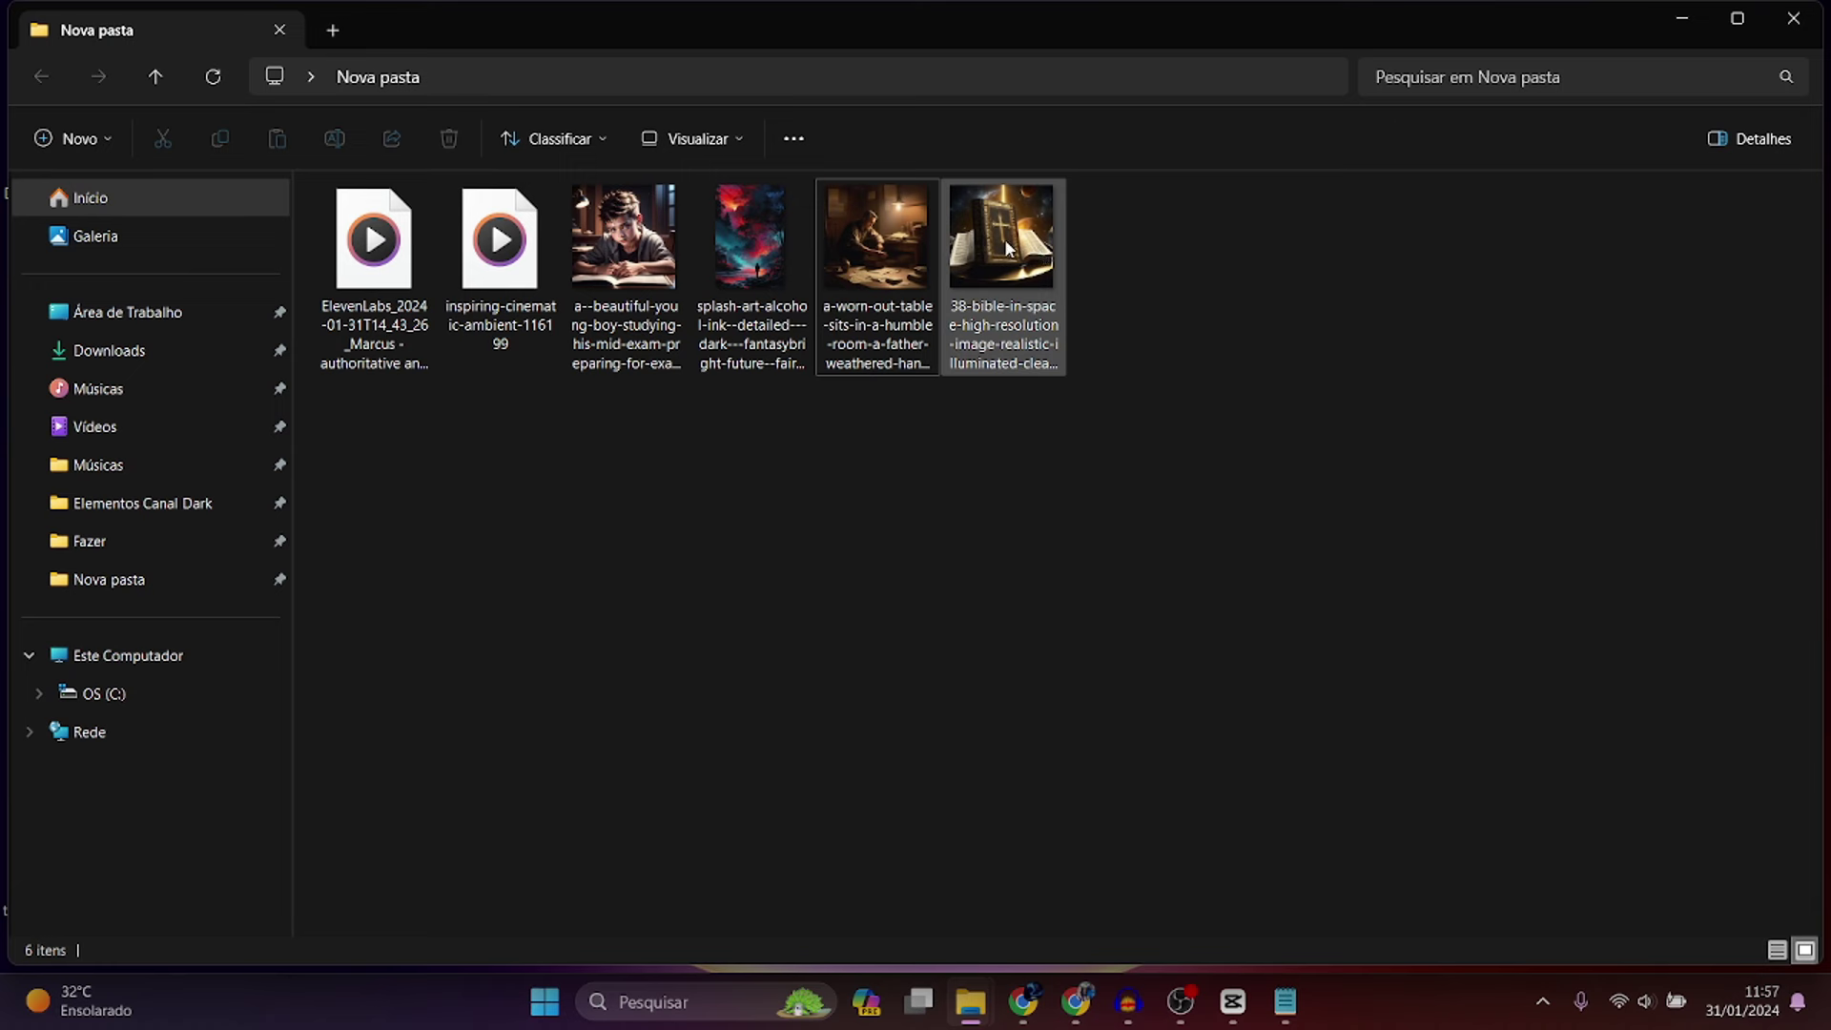
- Import the Bible-in-space image from Nova pasta into CapCut after the worn-out-table clip and trim its end to 00:00:14:04 to fit the narration
{"action": "left_click_drag", "start_coordinate": [1001, 266], "coordinate": [1009, 704]}
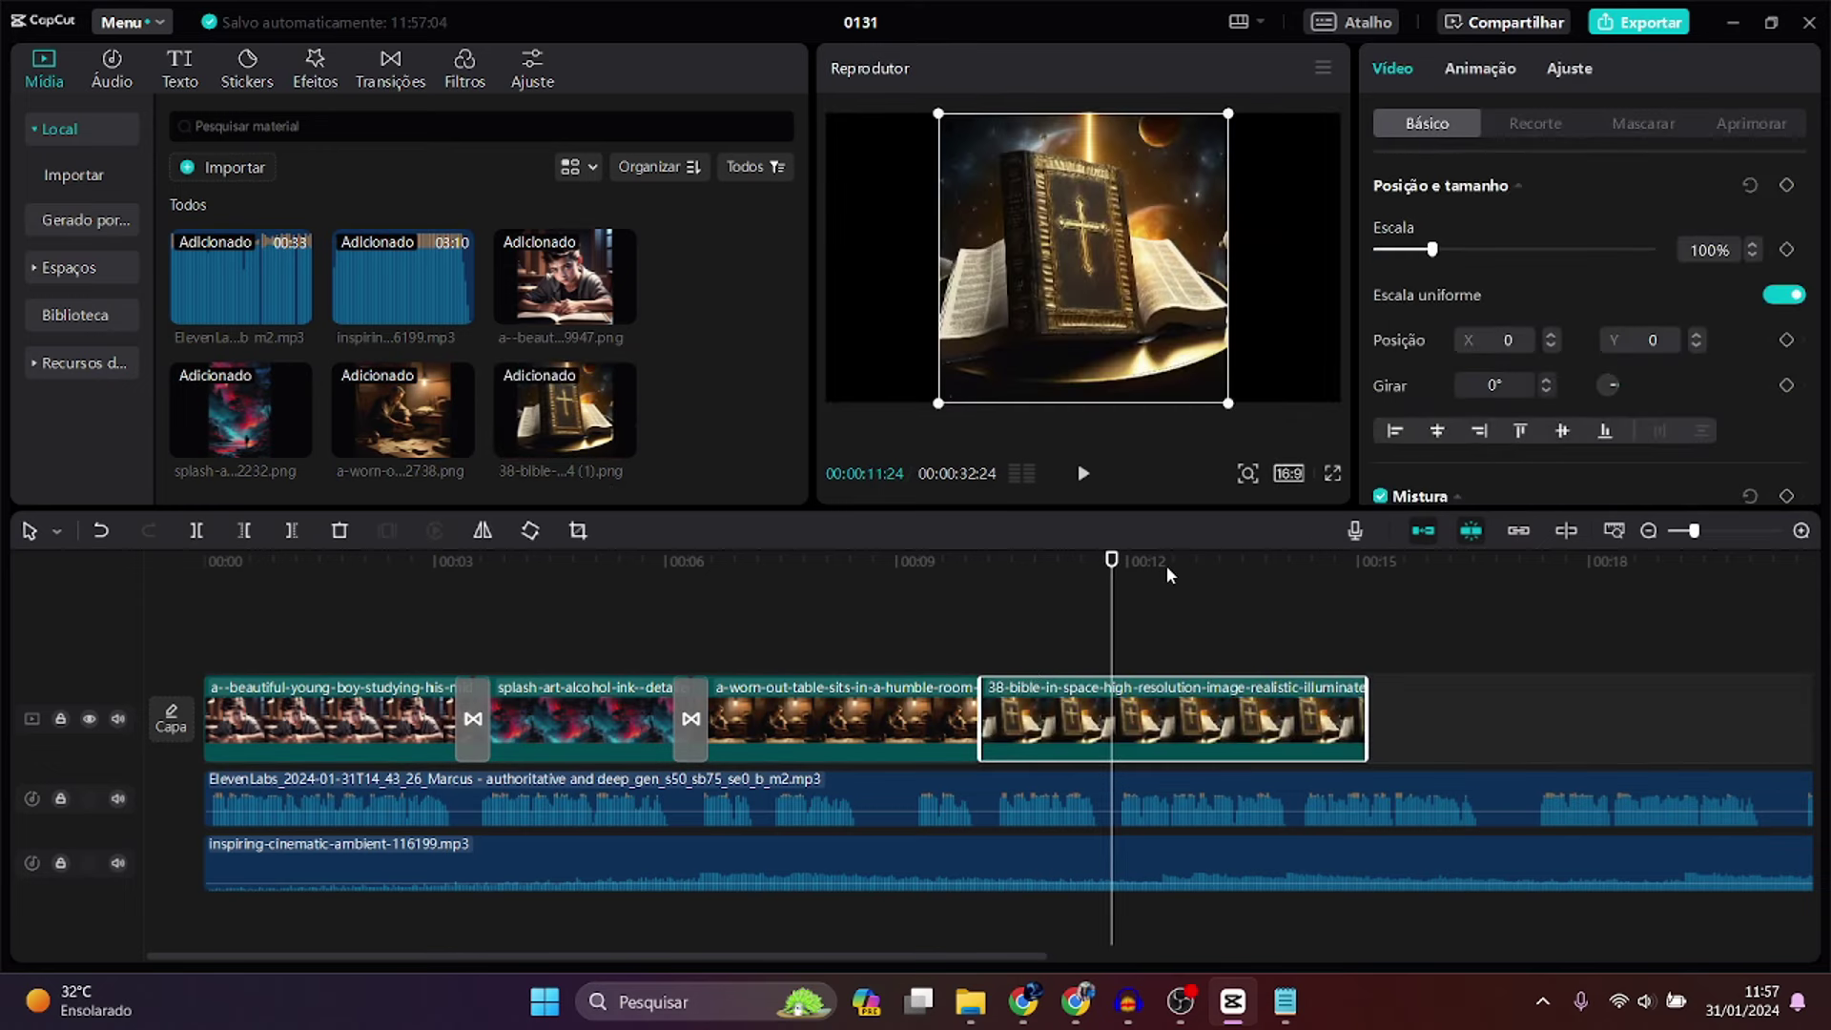
{"action": "key", "text": "space"}
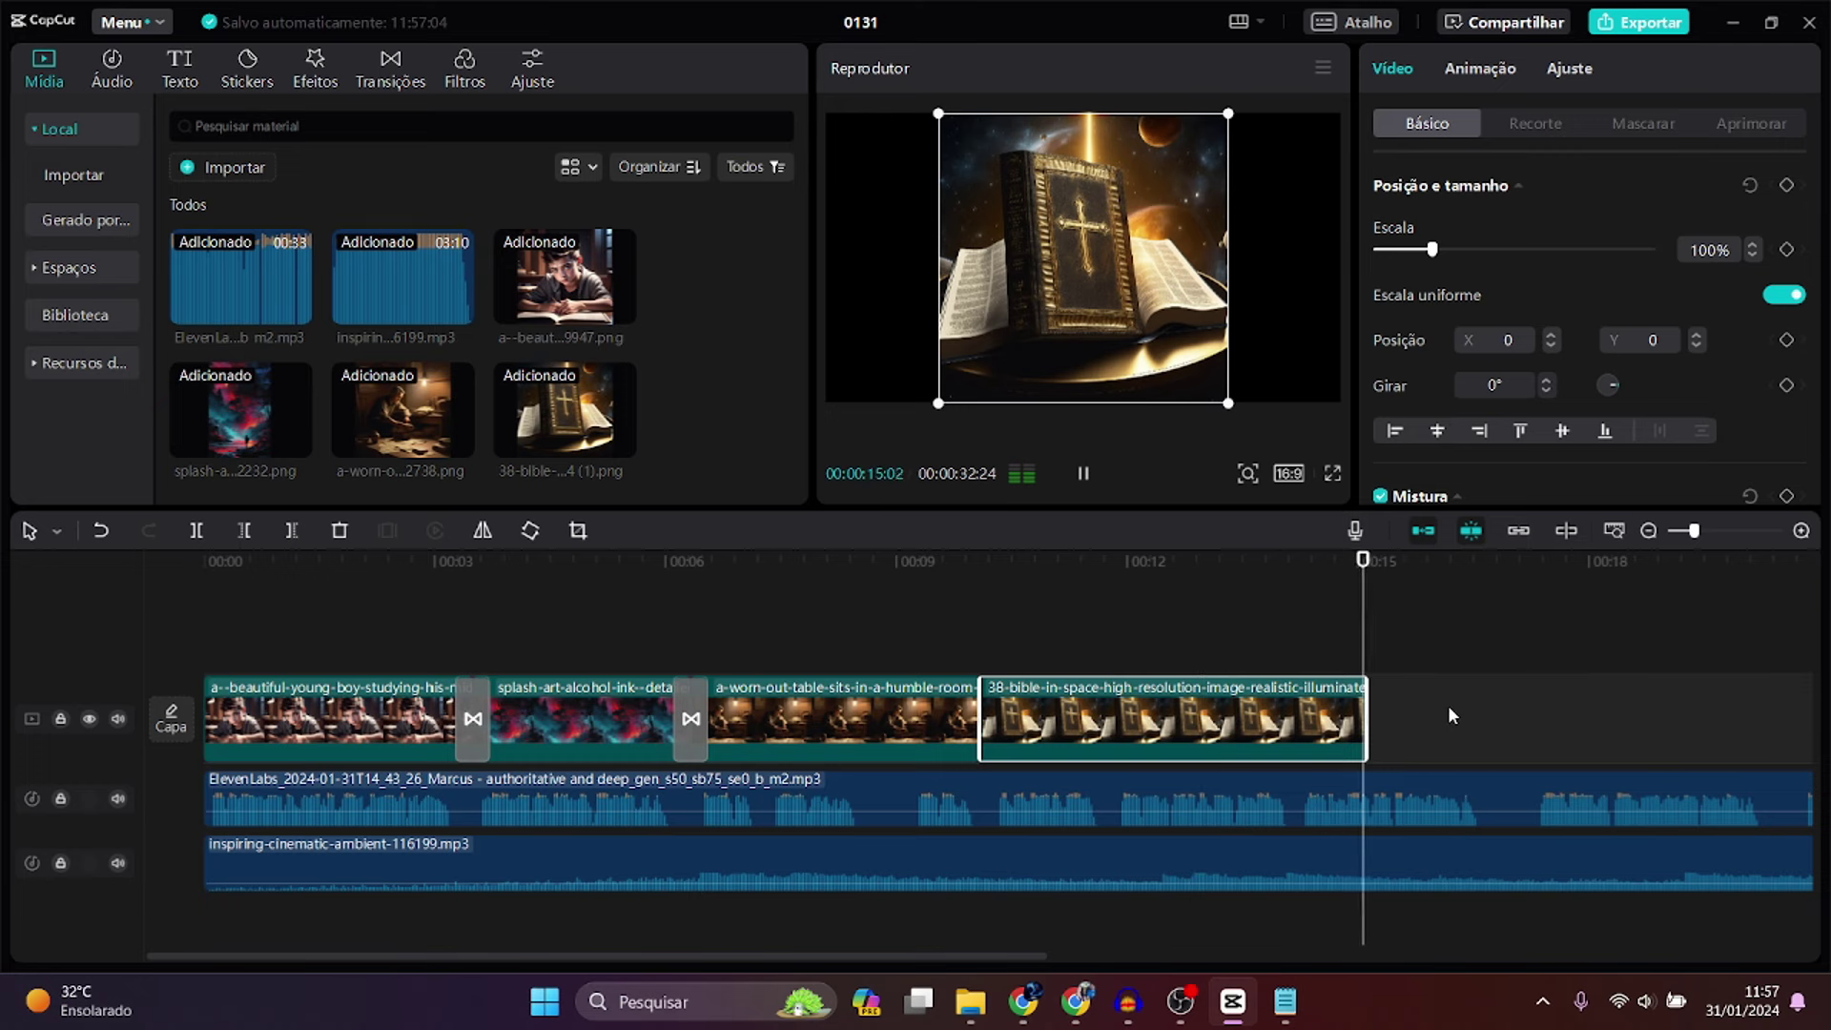
{"action": "left_click", "coordinate": [1101, 620]}
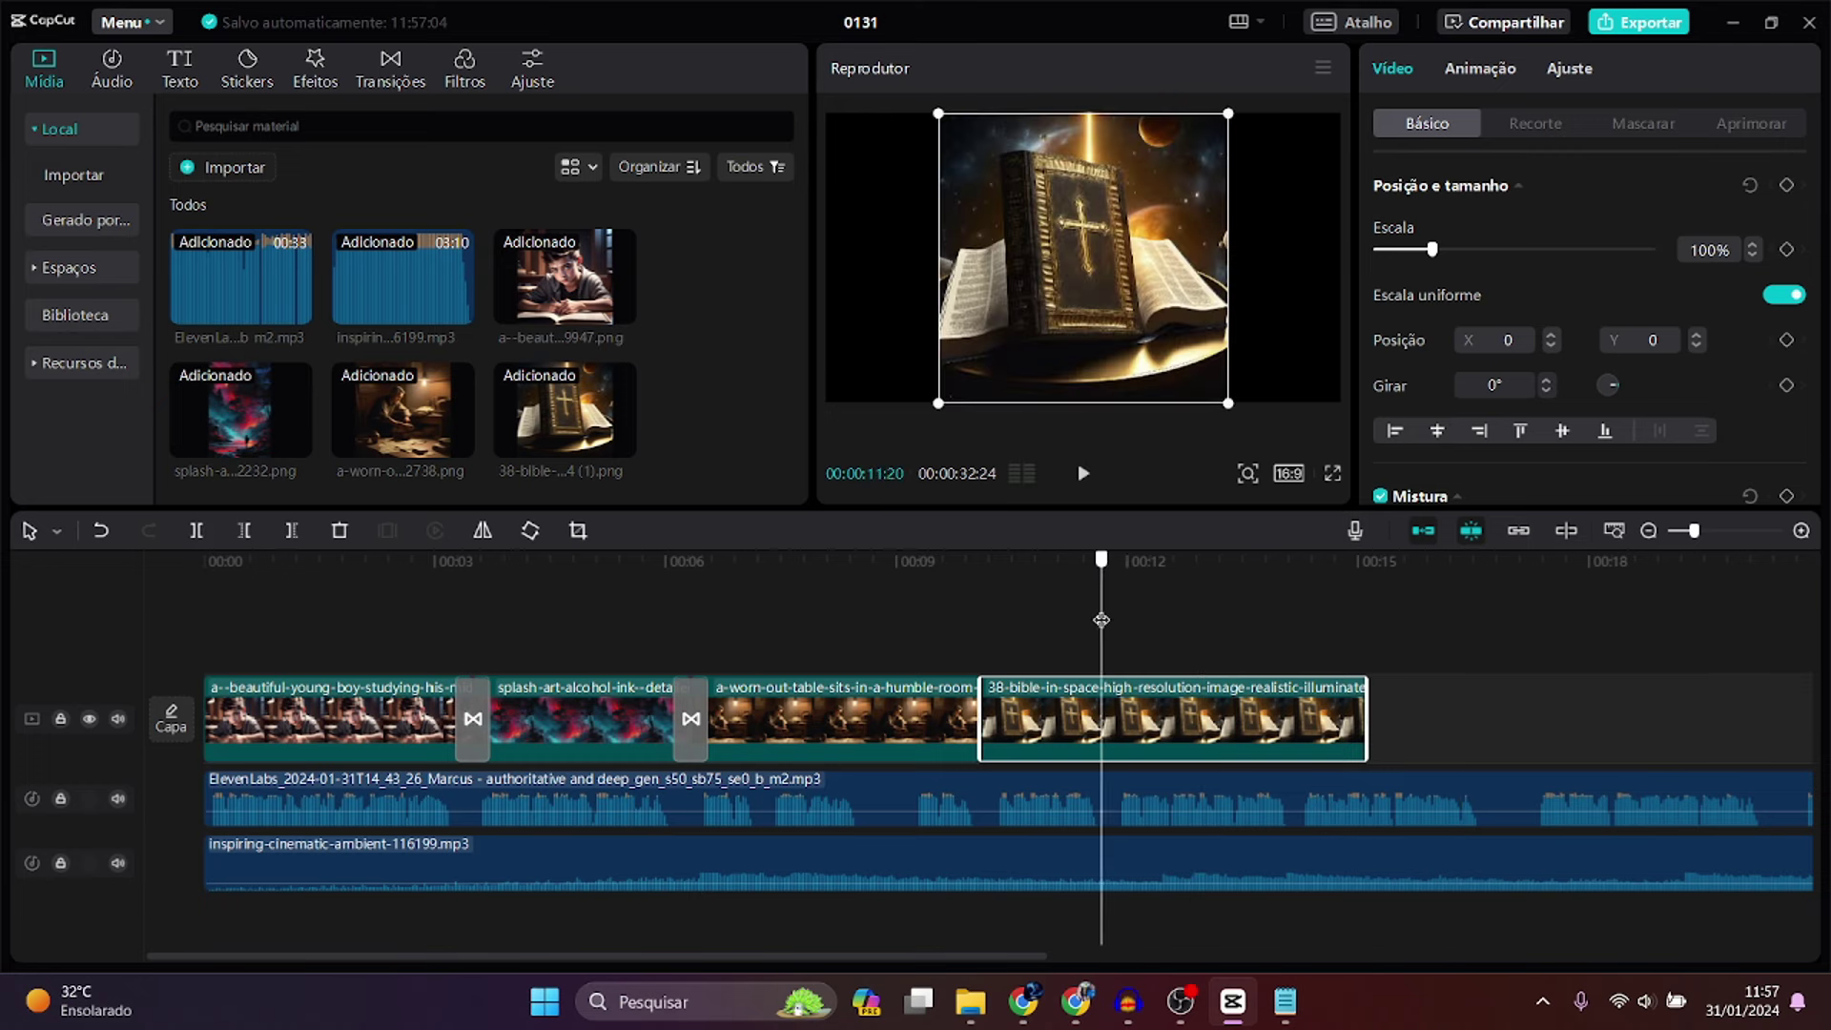
{"action": "left_click_drag", "start_coordinate": [1102, 620], "coordinate": [1082, 620]}
{"action": "key", "text": "space"}
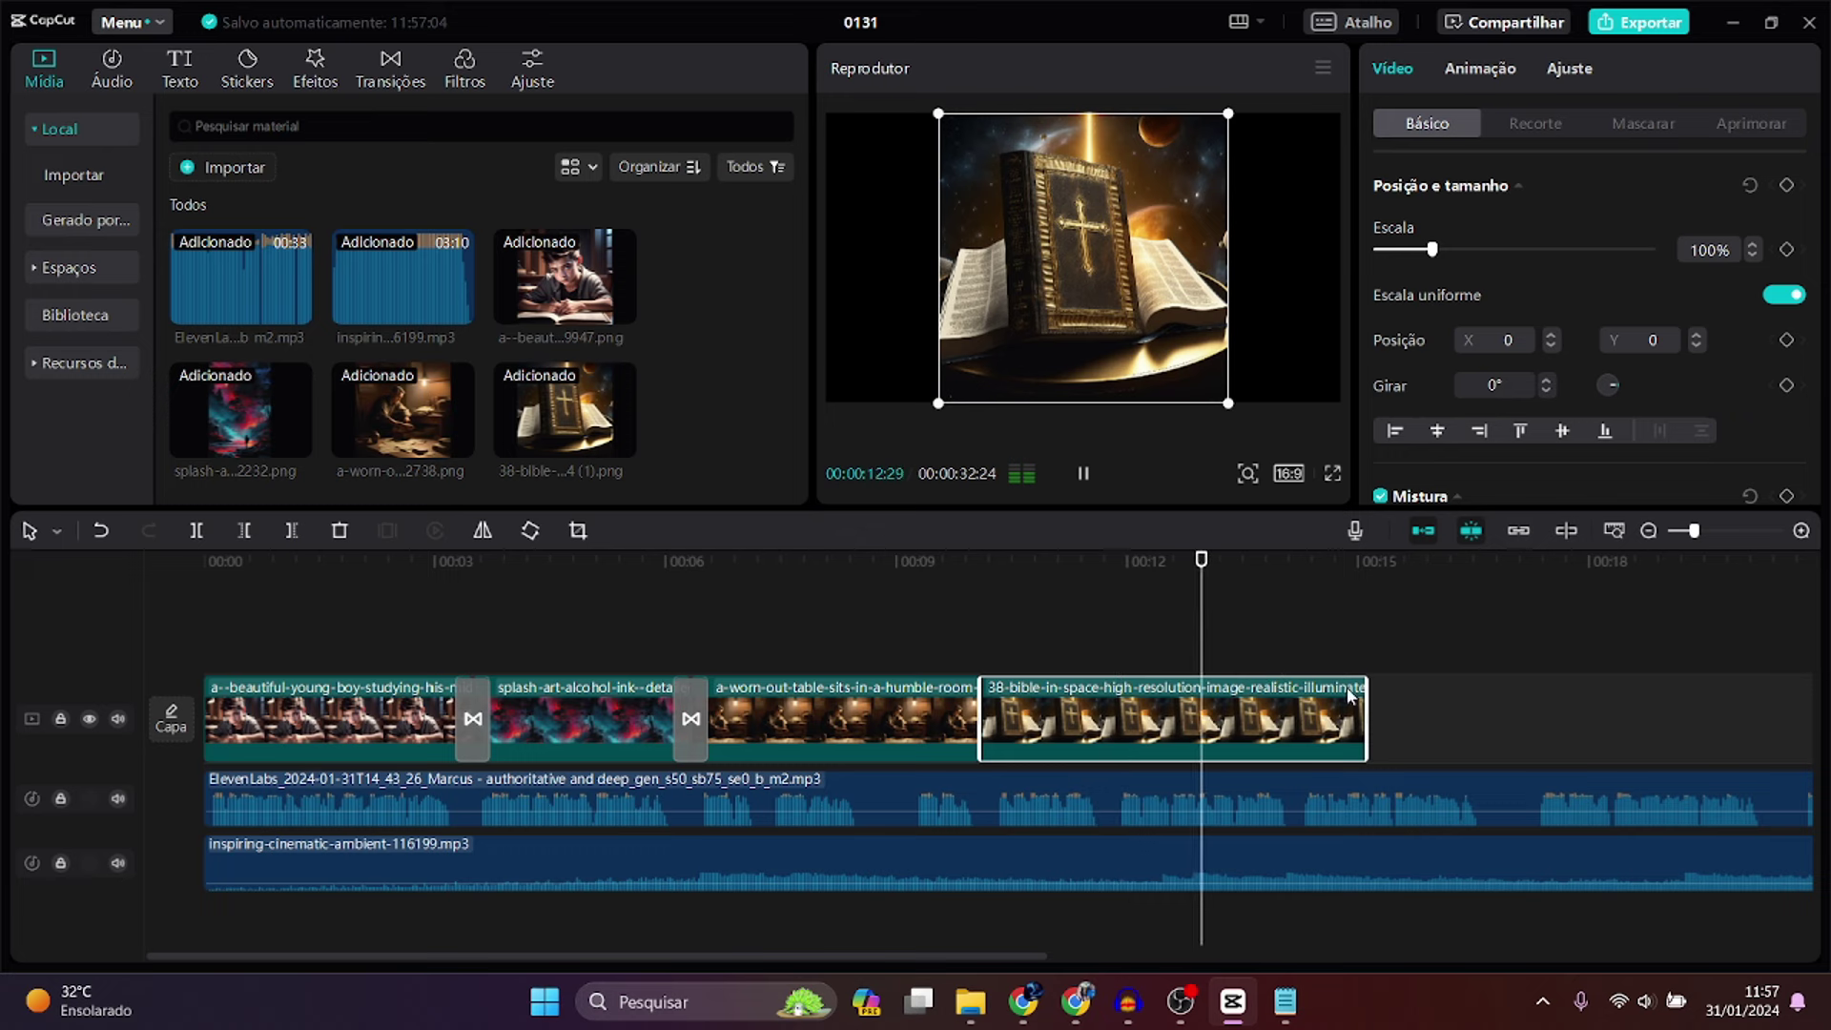
{"action": "key", "text": "space"}
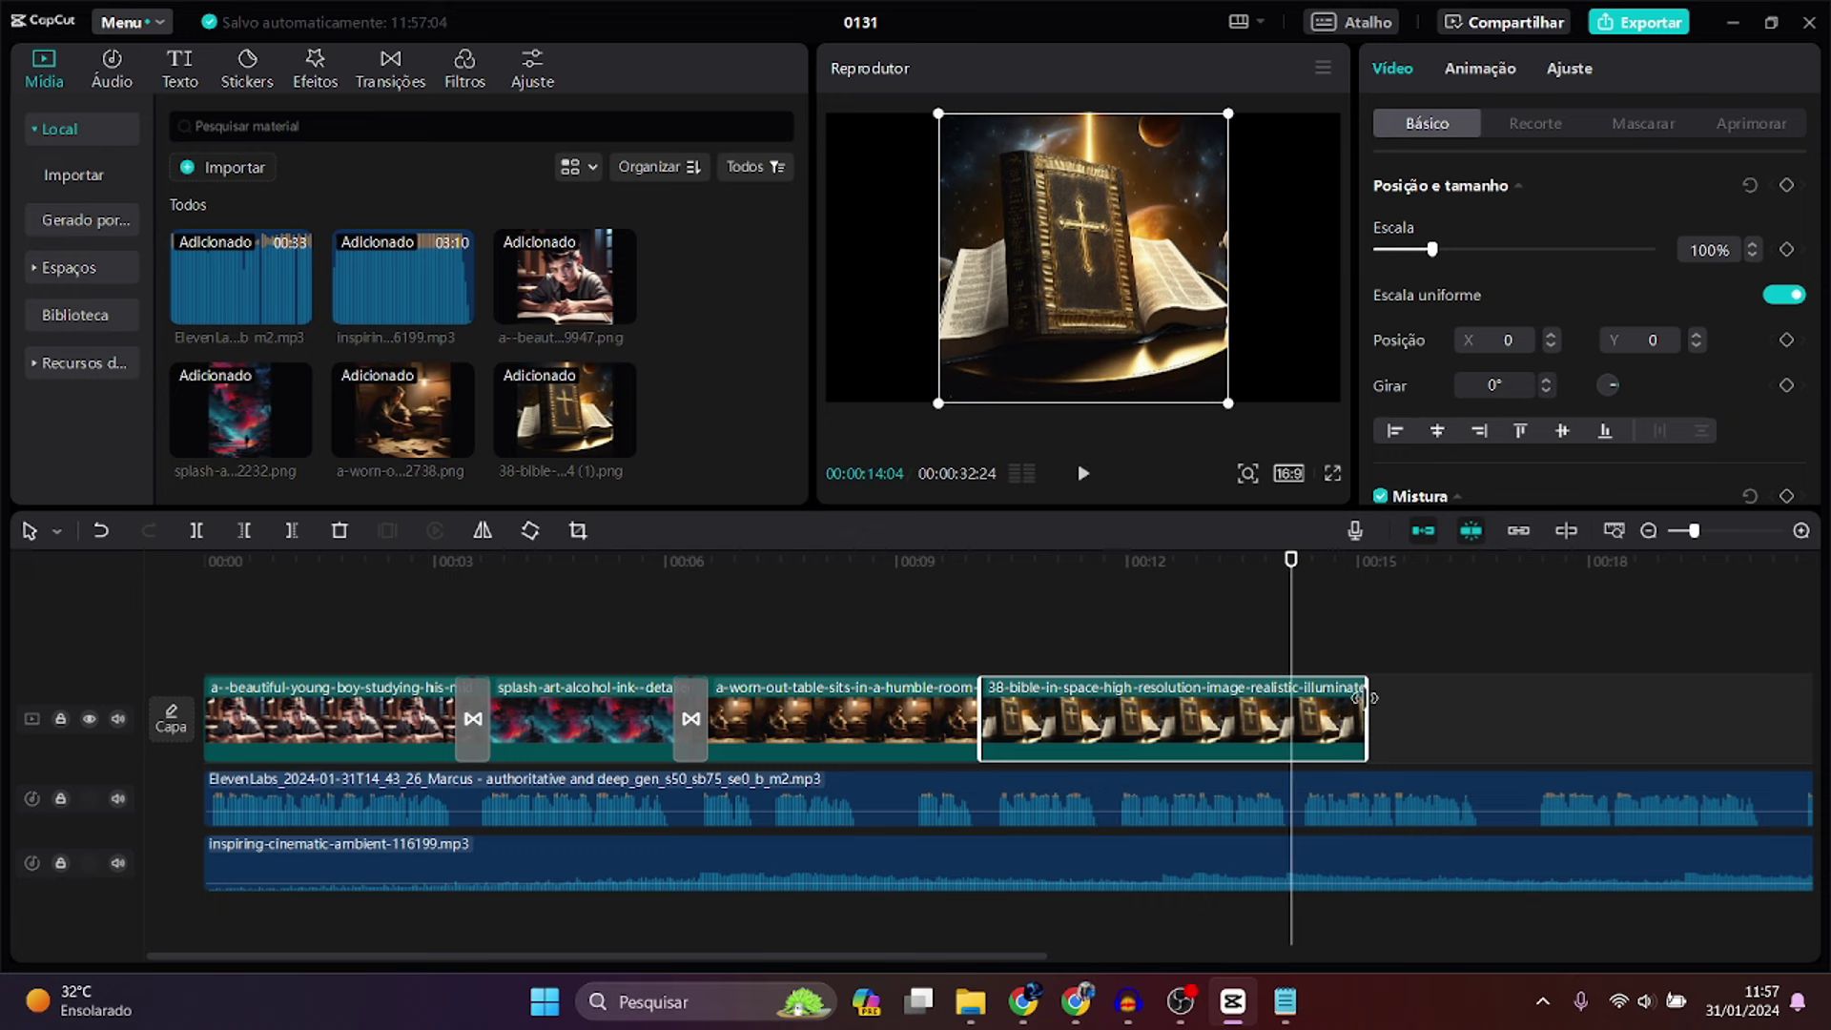
{"action": "left_click_drag", "start_coordinate": [1370, 708], "coordinate": [1287, 705]}
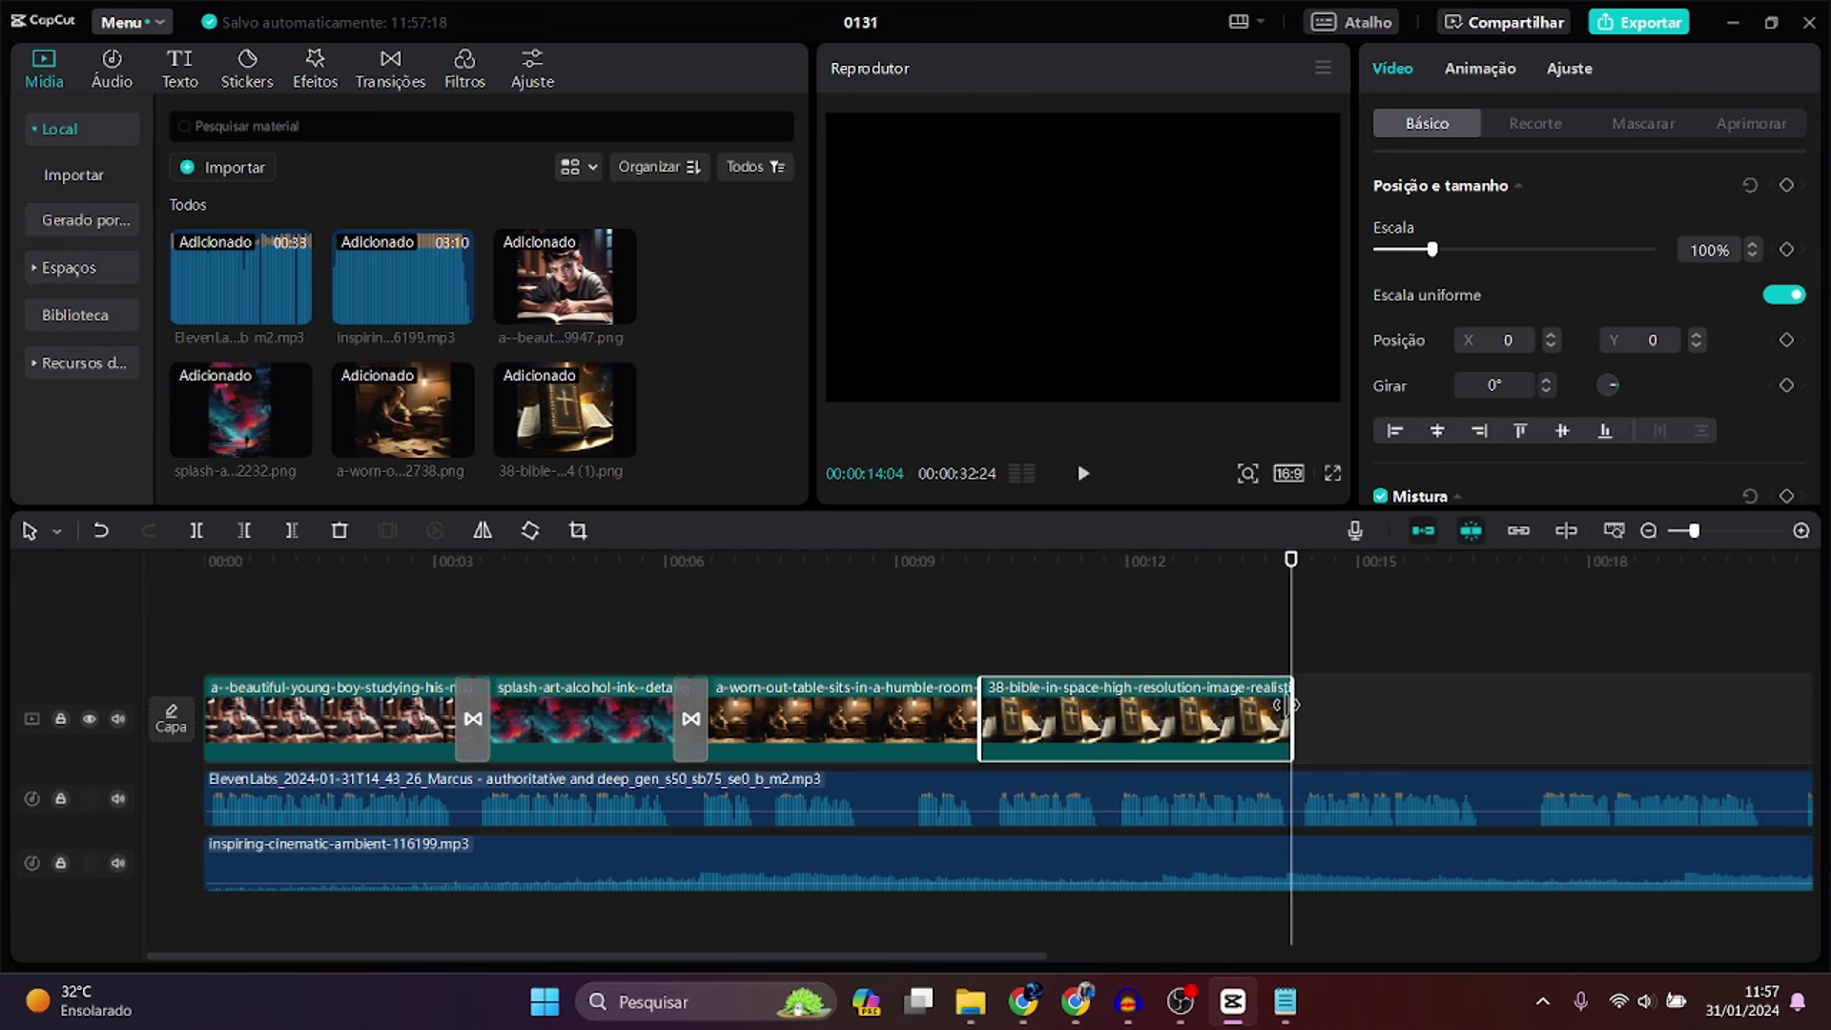
- Add the "Esmae...preto" transition at the cut between the worn-out-table clip and the Bible-in-space clip
{"action": "left_click_drag", "start_coordinate": [1298, 589], "coordinate": [984, 621]}
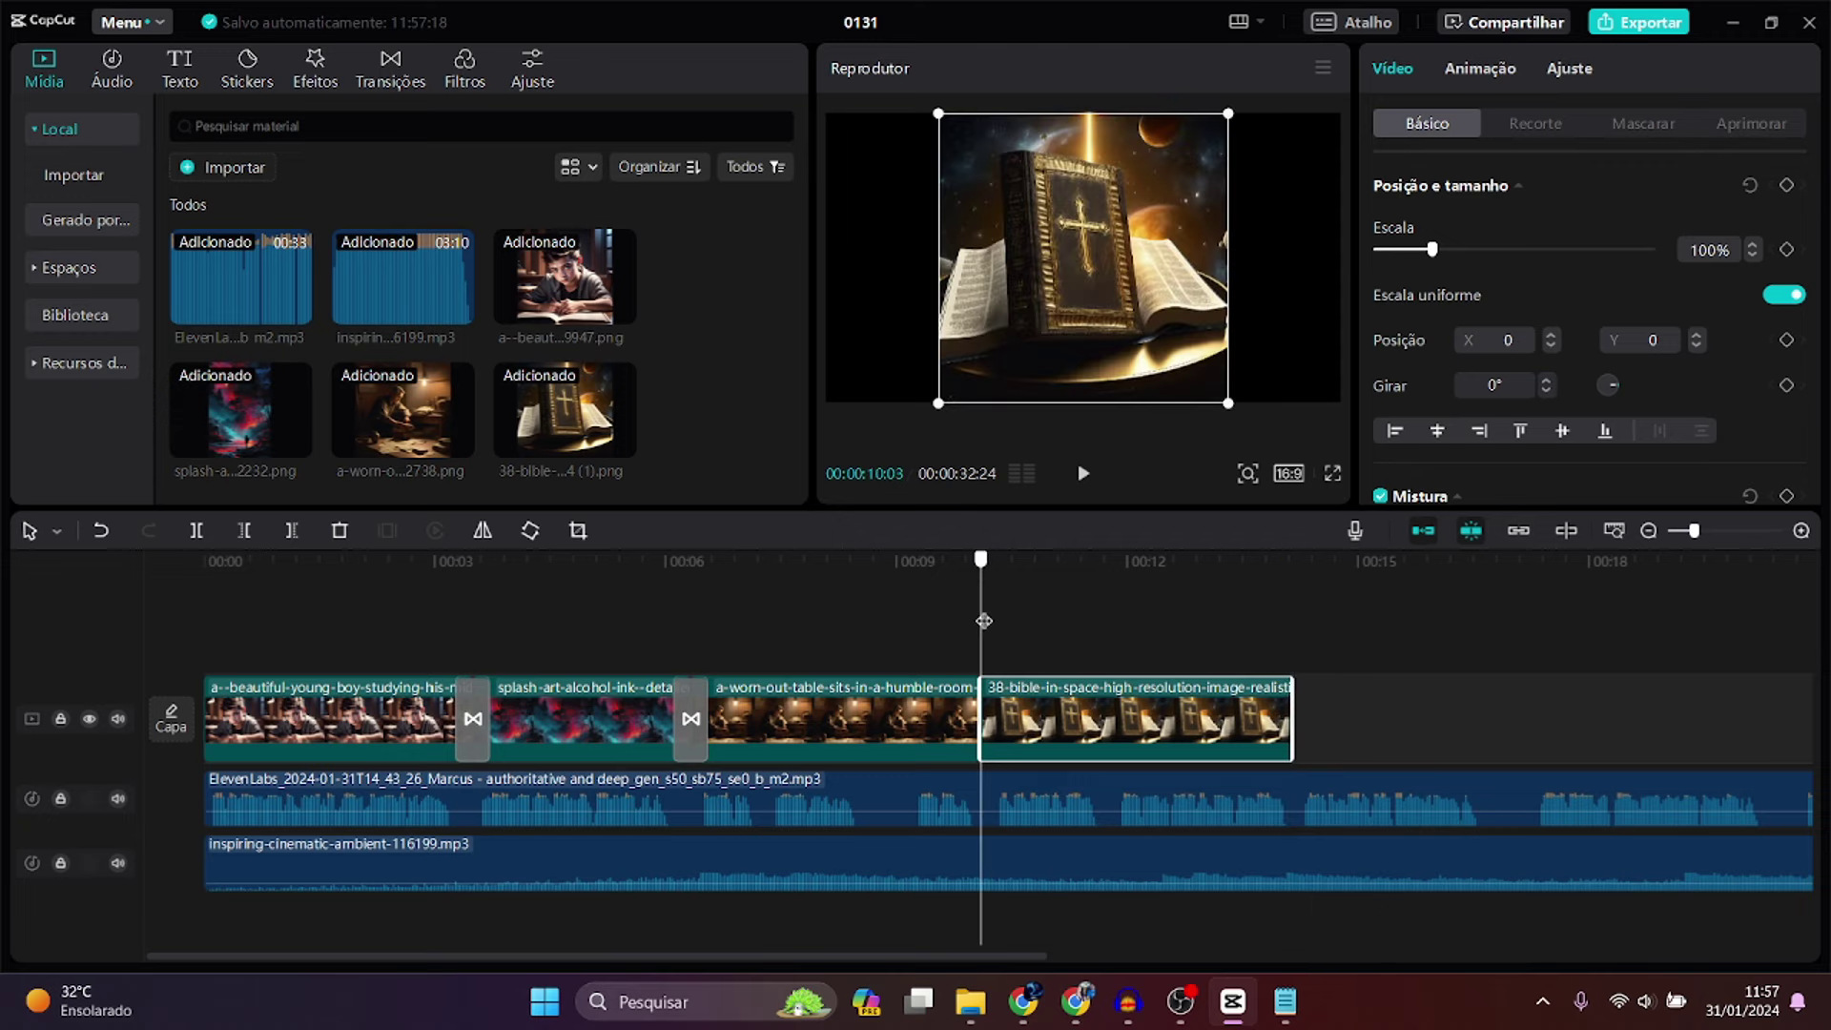
{"action": "left_click", "coordinate": [408, 76]}
{"action": "left_click_drag", "start_coordinate": [240, 370], "coordinate": [860, 652]}
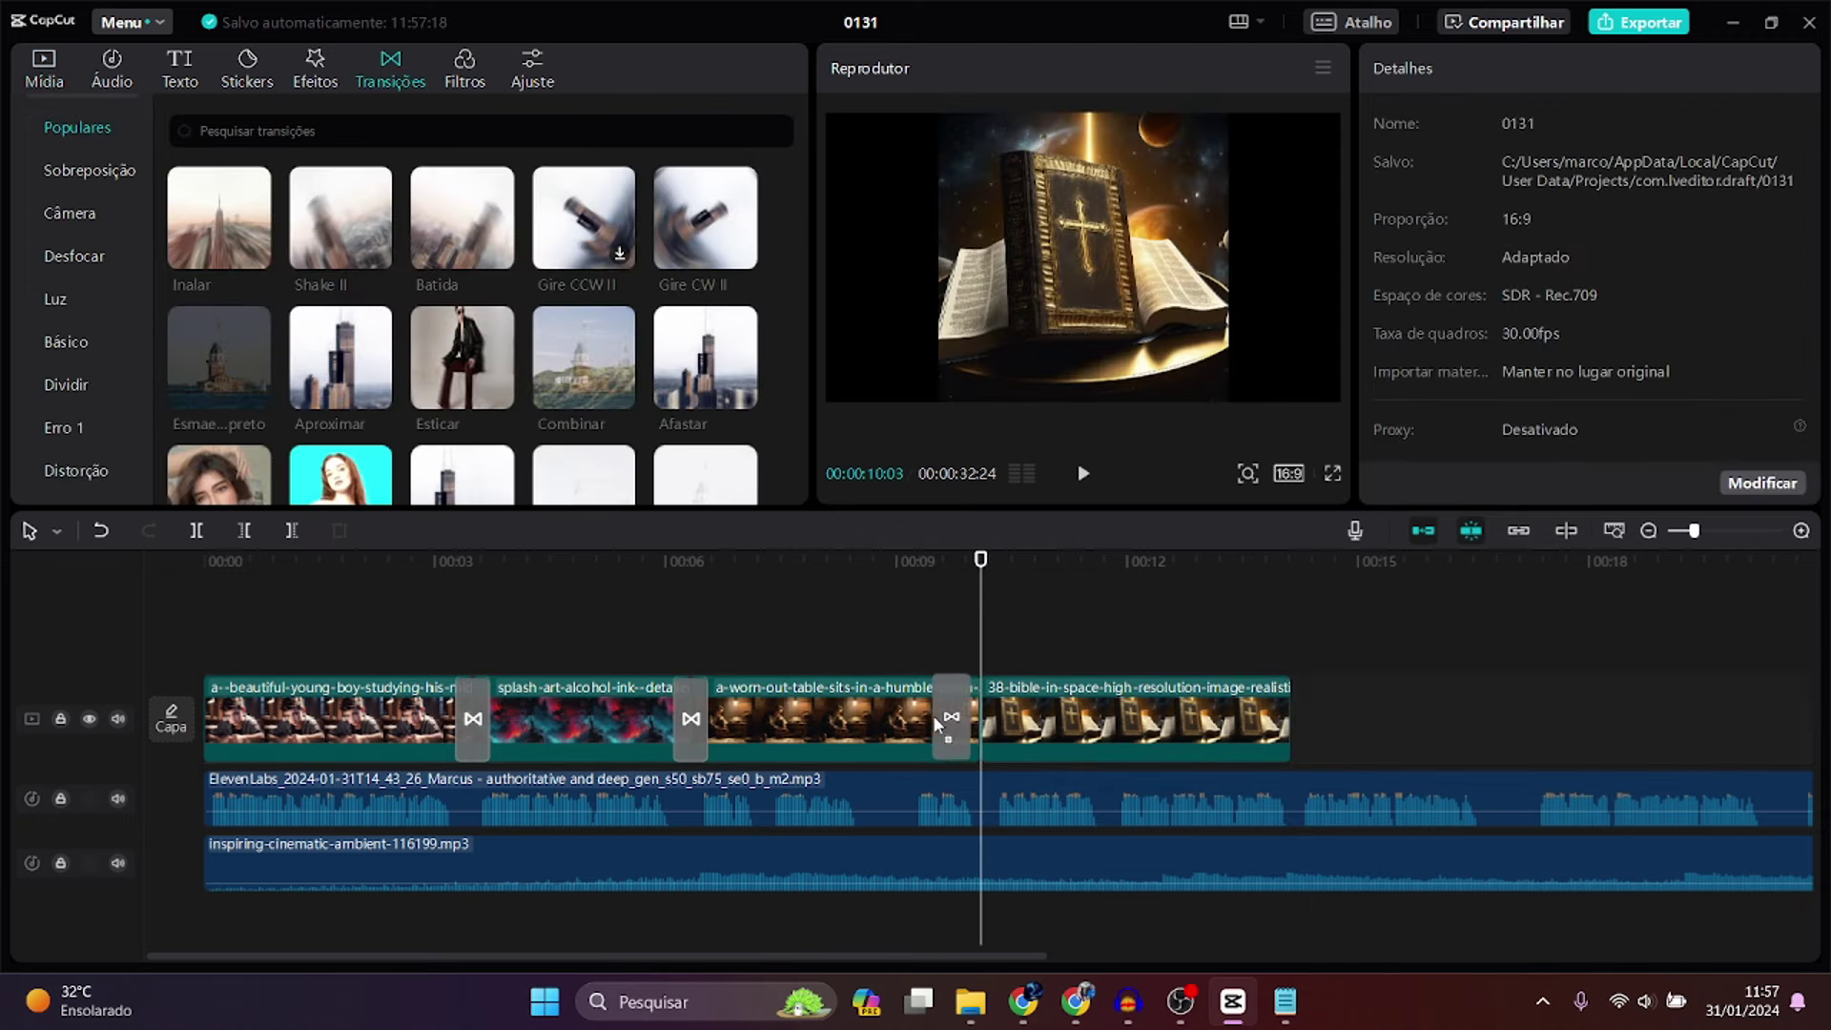
{"action": "left_click_drag", "start_coordinate": [932, 715], "coordinate": [935, 717]}
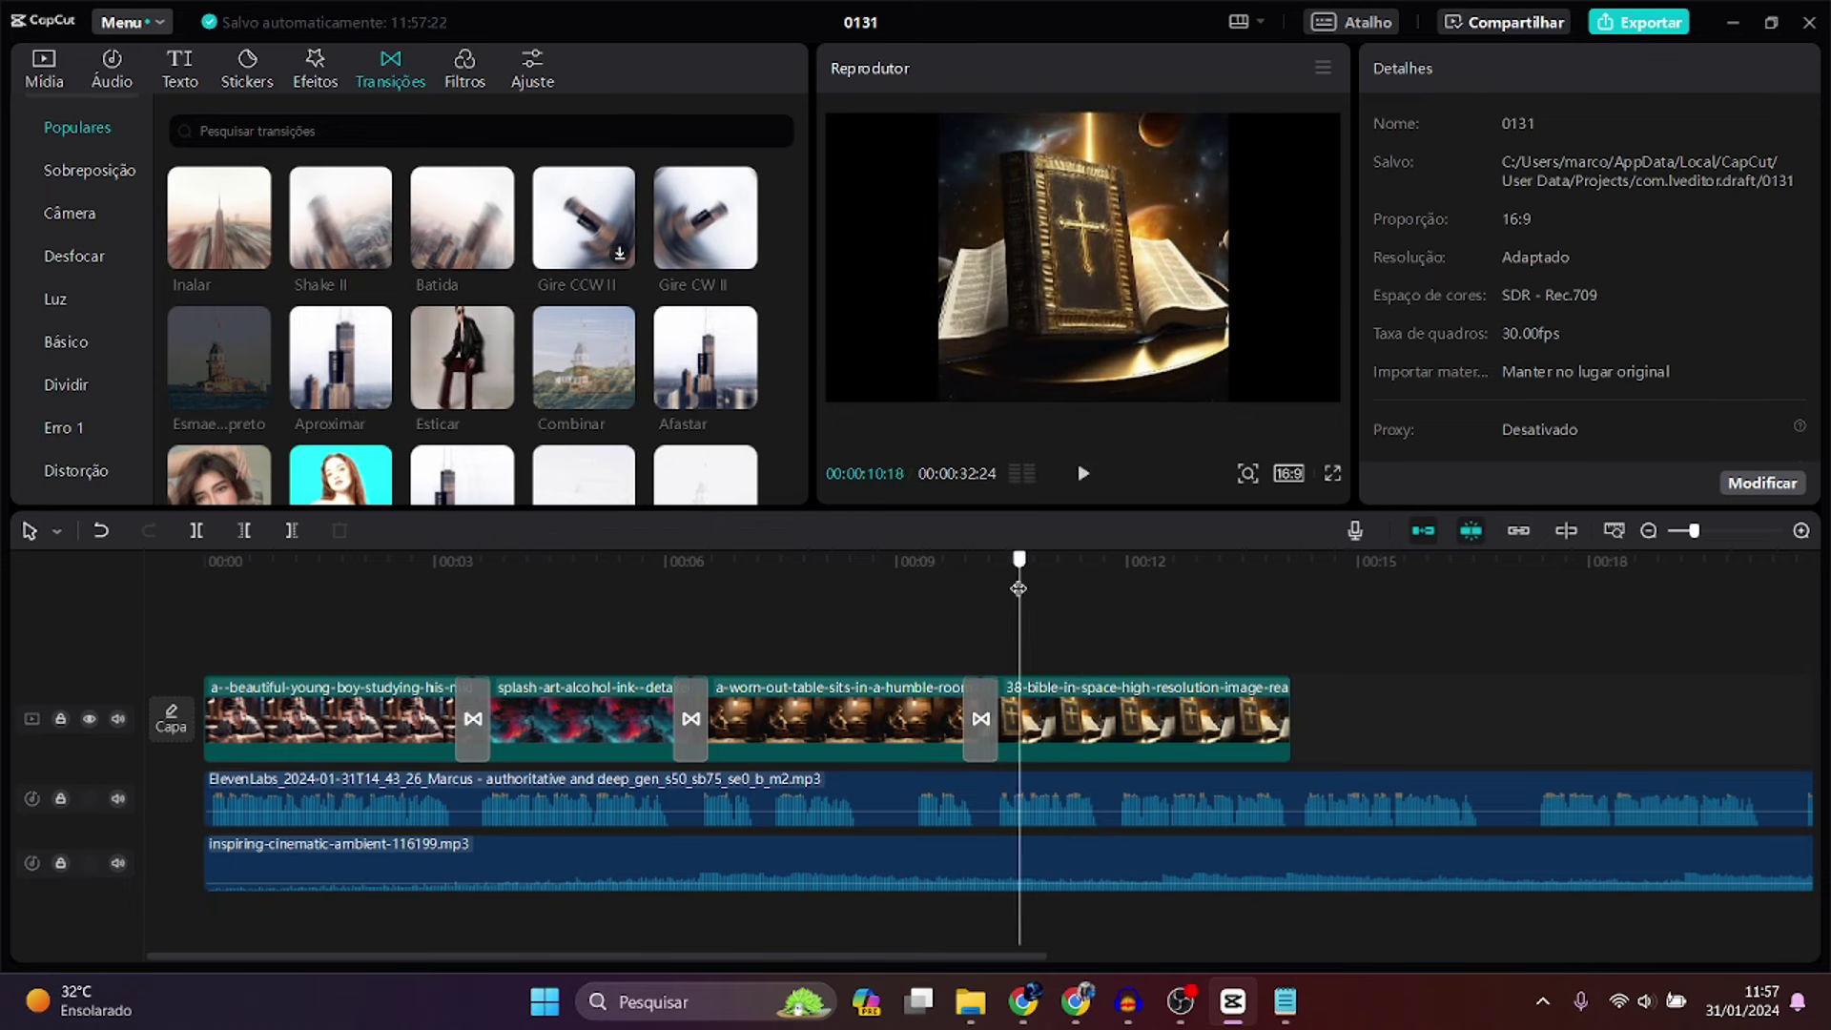
- Animate the Bible-in-space clip with position-and-size keyframes: scale 210% at 00:00:10:10 and 184% at 00:00:13:22
{"action": "left_click", "coordinate": [1123, 731]}
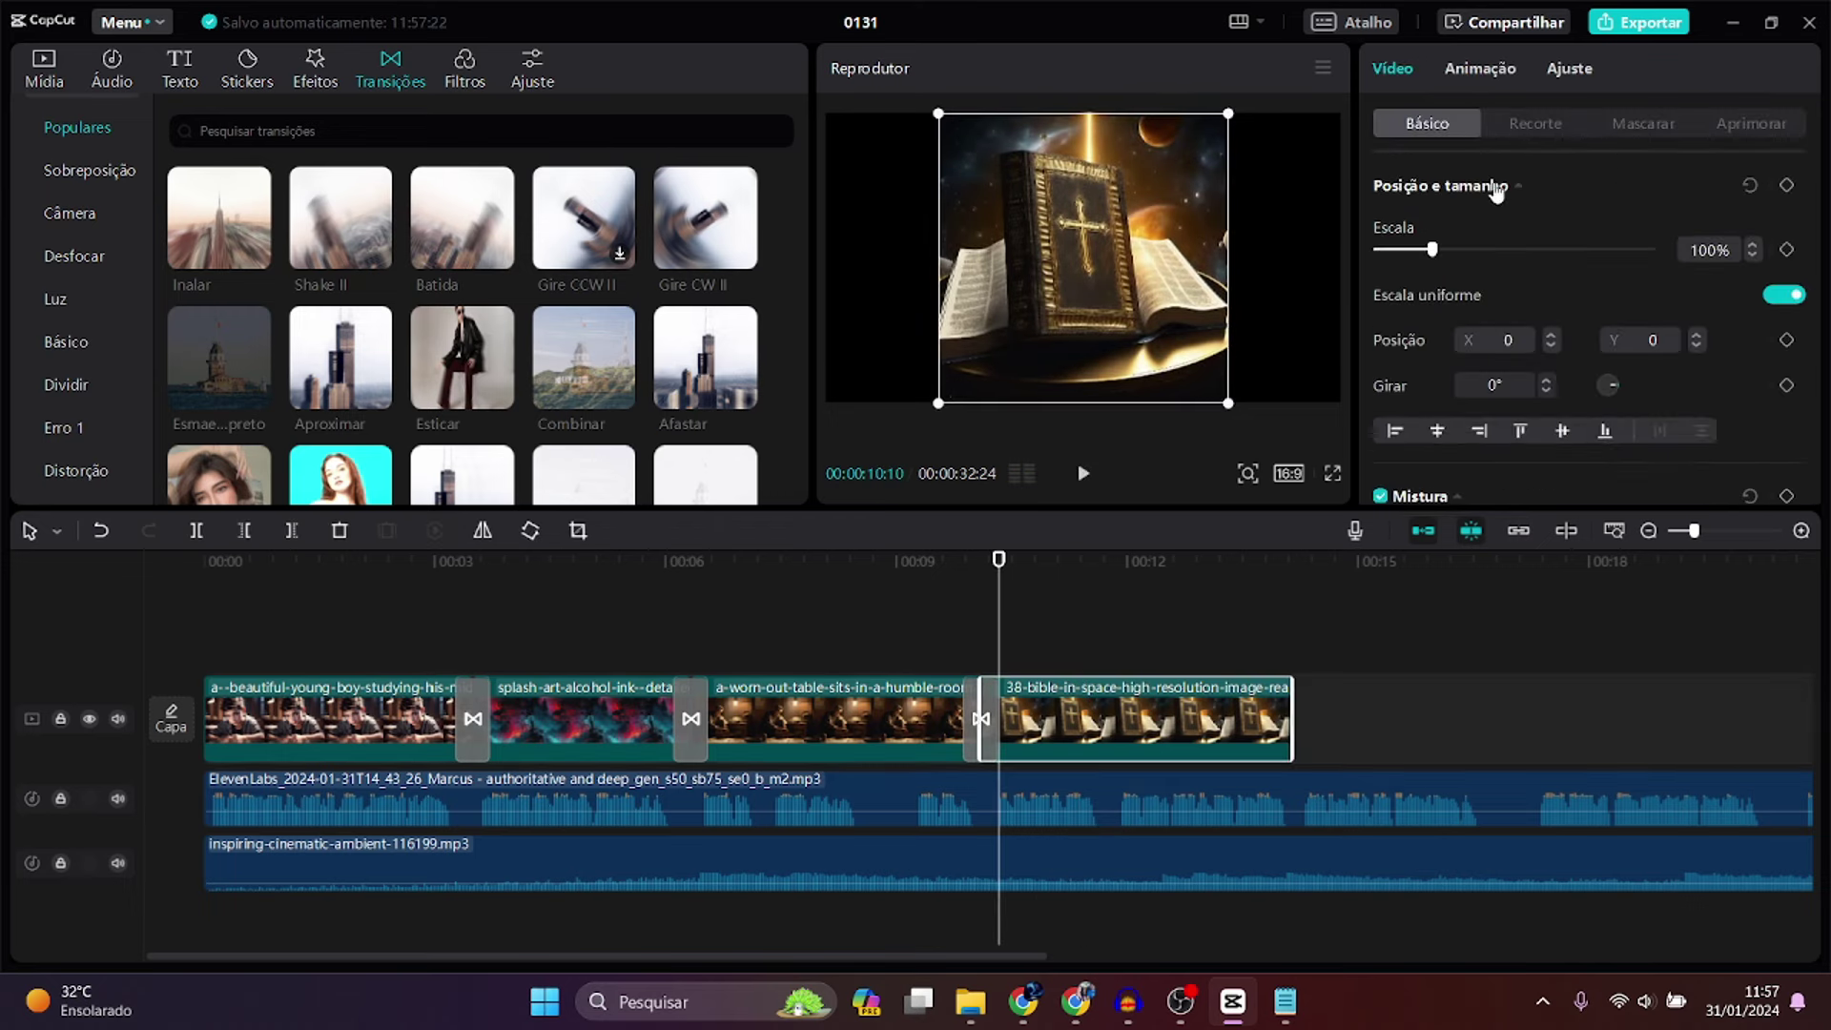
{"action": "left_click_drag", "start_coordinate": [1433, 251], "coordinate": [1490, 271]}
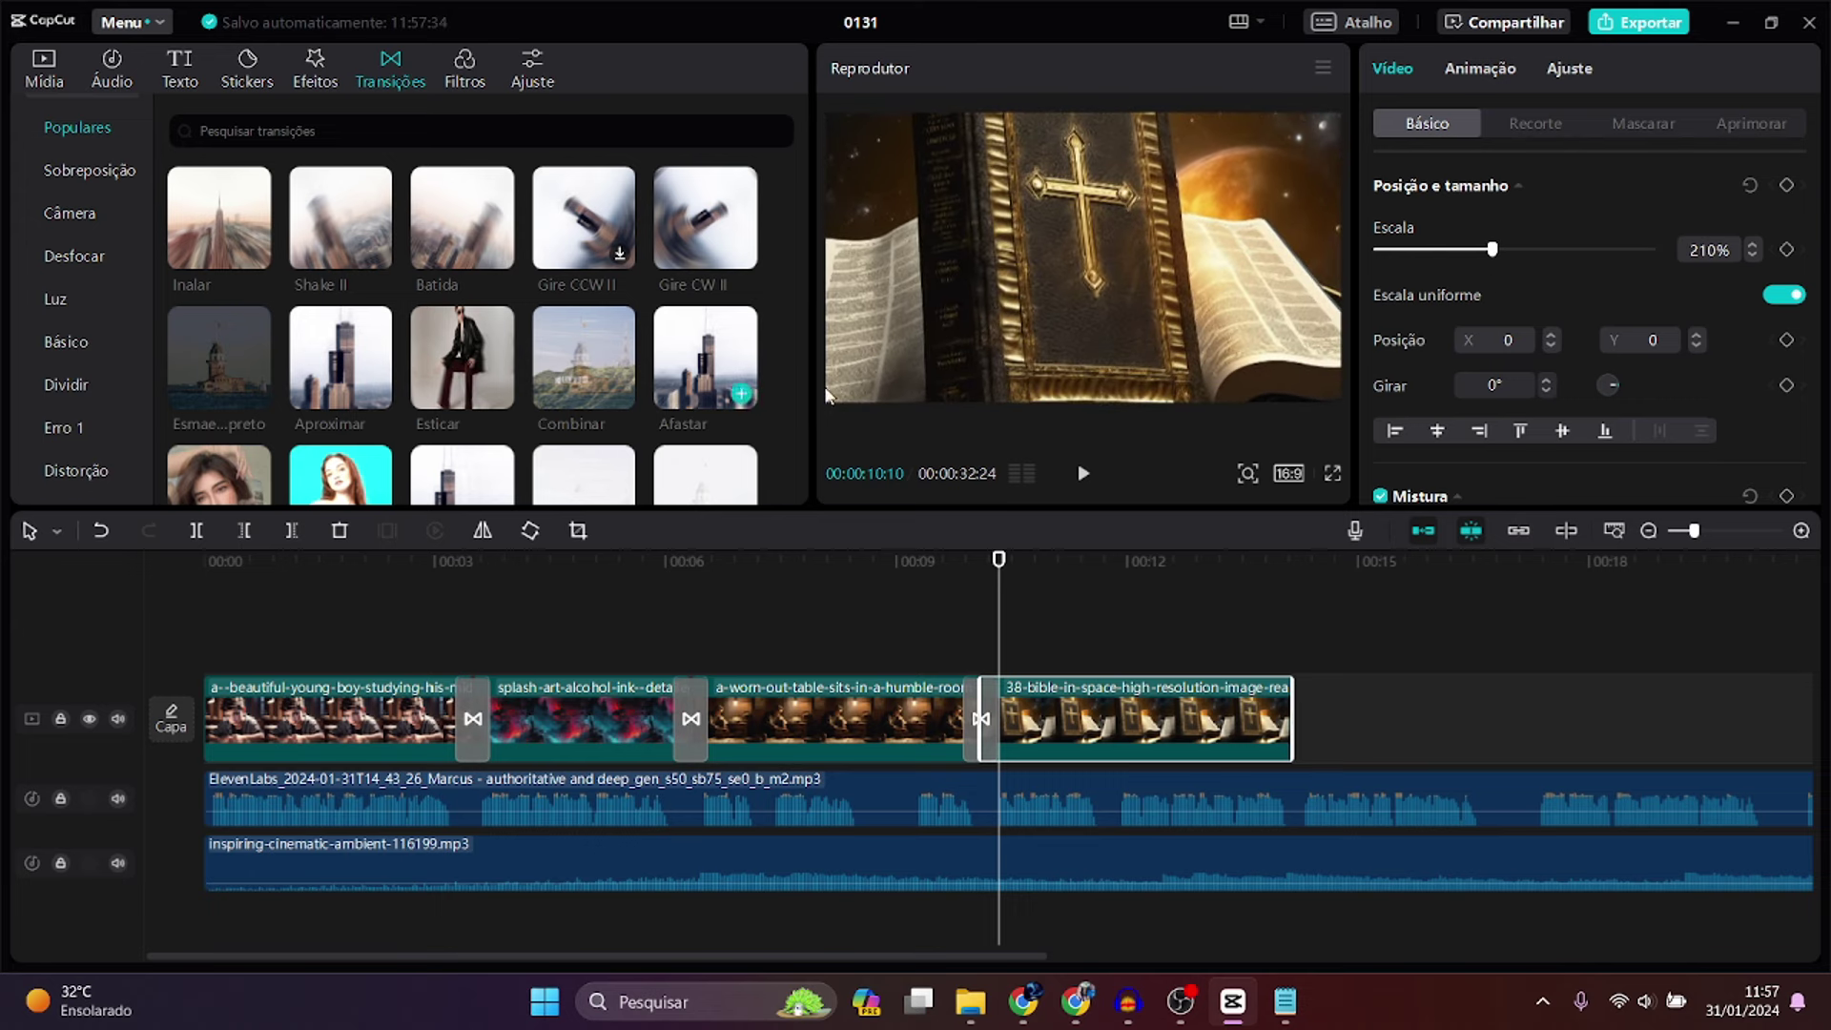
{"action": "left_click", "coordinate": [1787, 185]}
{"action": "left_click_drag", "start_coordinate": [992, 566], "coordinate": [1260, 627]}
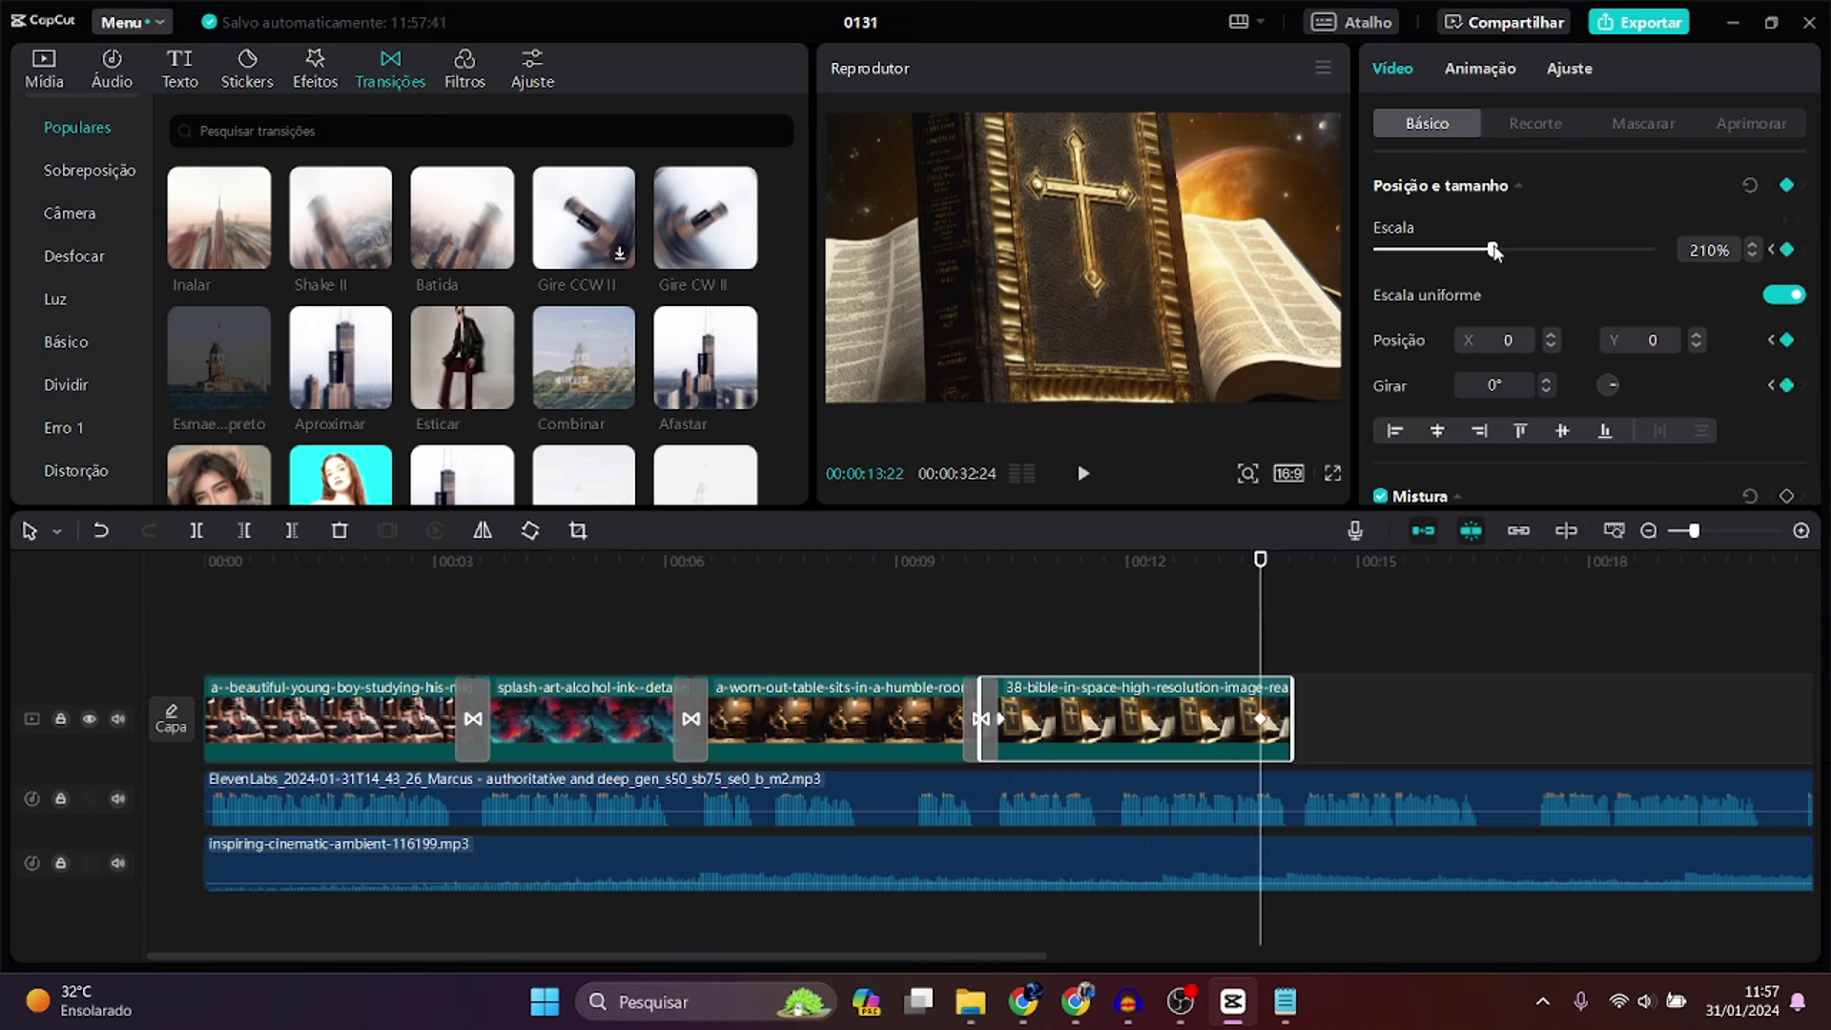
{"action": "left_click_drag", "start_coordinate": [1493, 250], "coordinate": [1479, 253]}
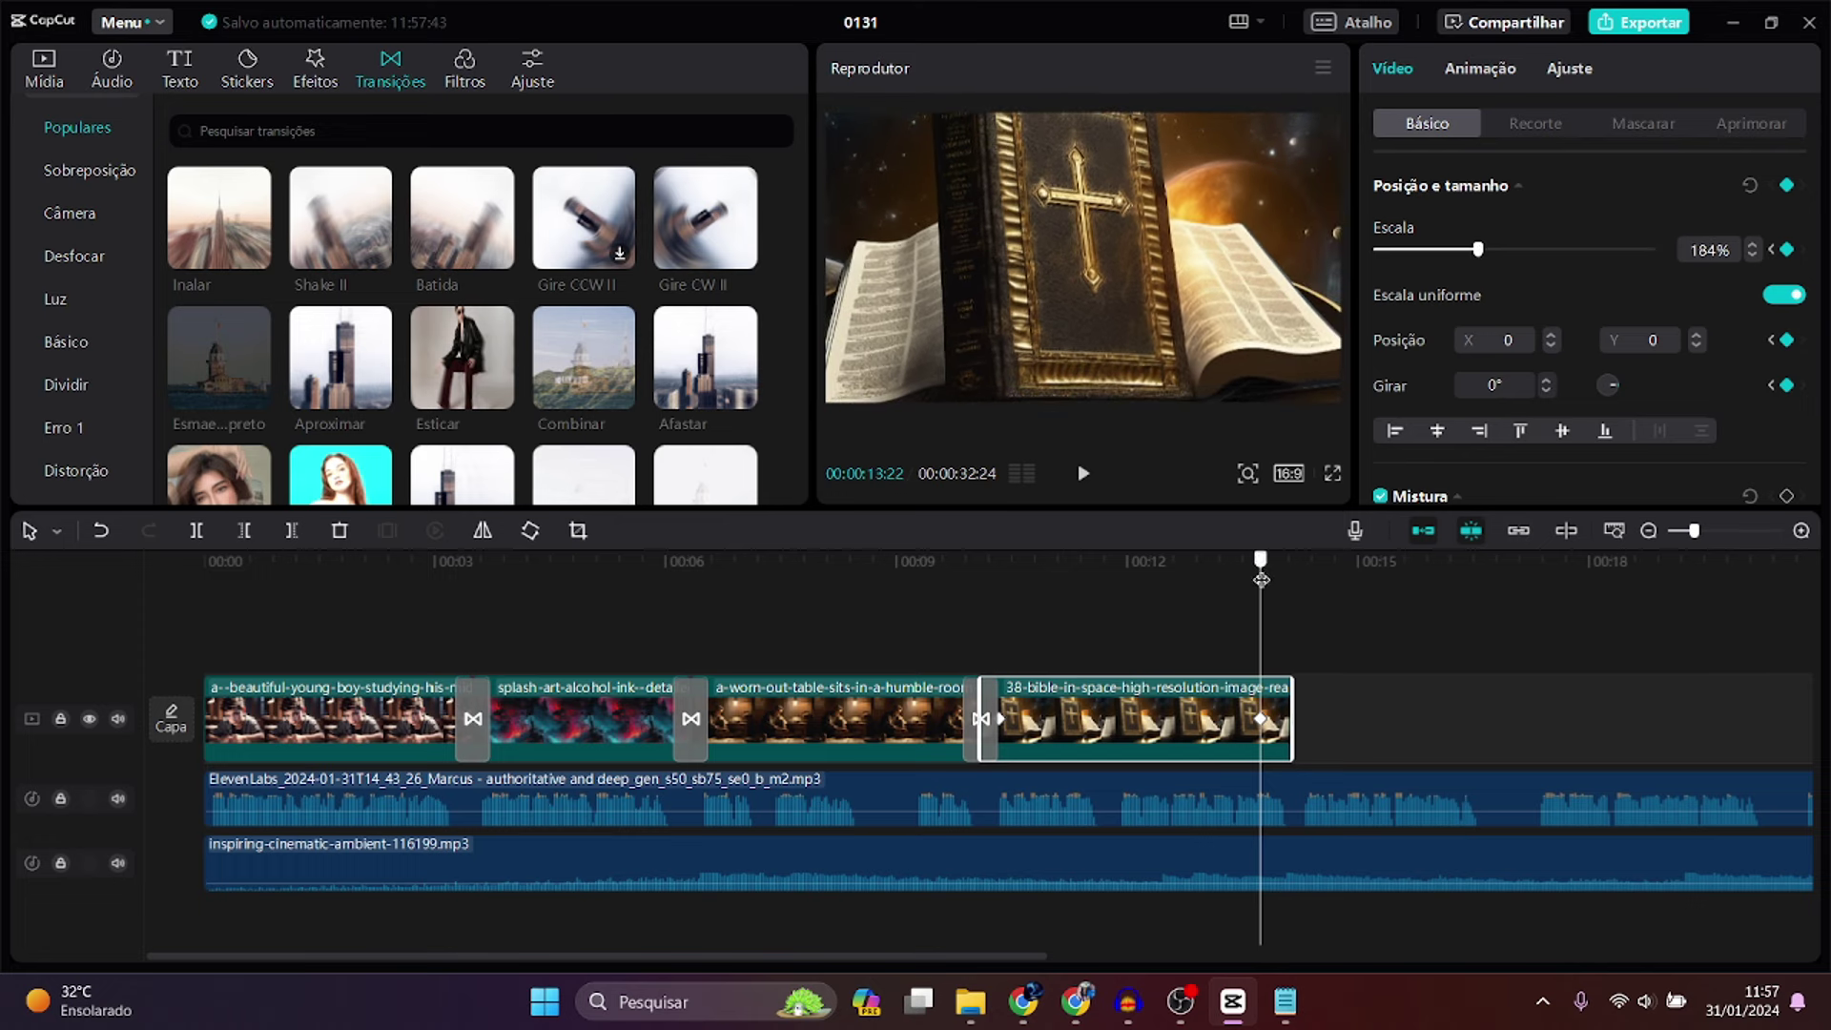
- Preview the Bible-in-space clip's transition and zoom from just before the clip to past its end
{"action": "left_click_drag", "start_coordinate": [1261, 579], "coordinate": [946, 579]}
{"action": "key", "text": "space"}
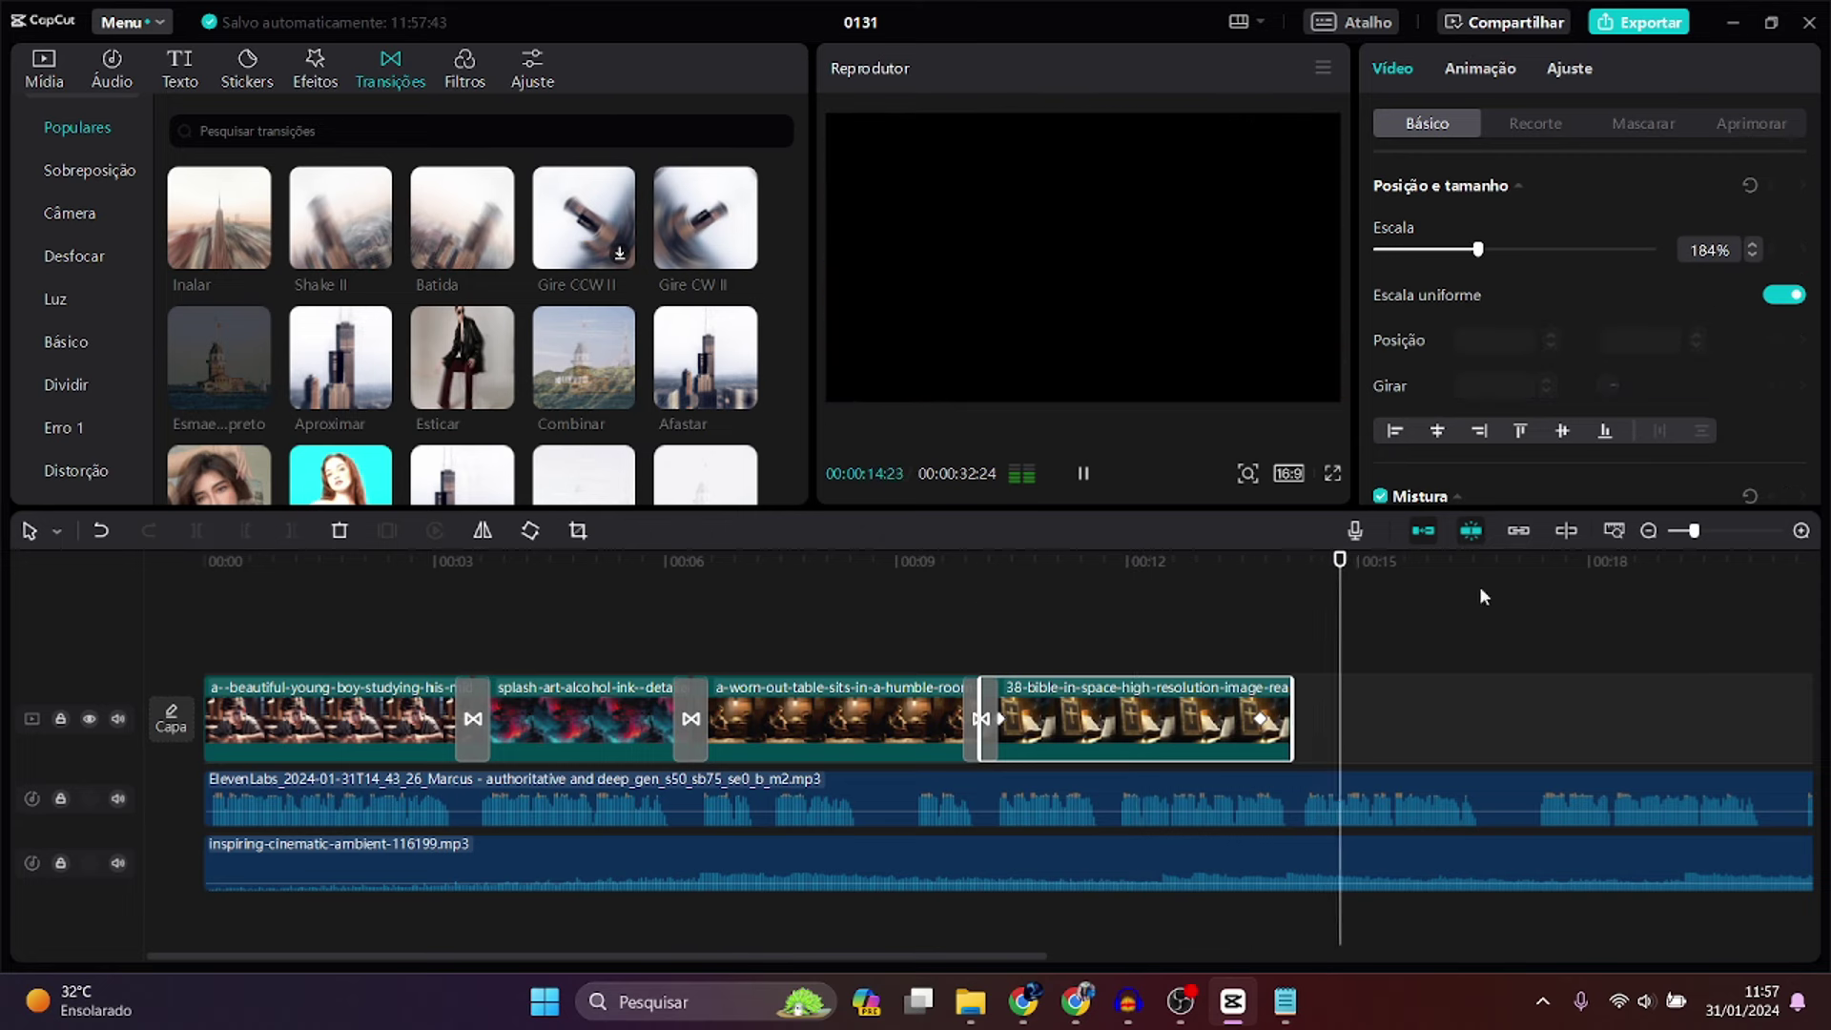
{"action": "key", "text": "space"}
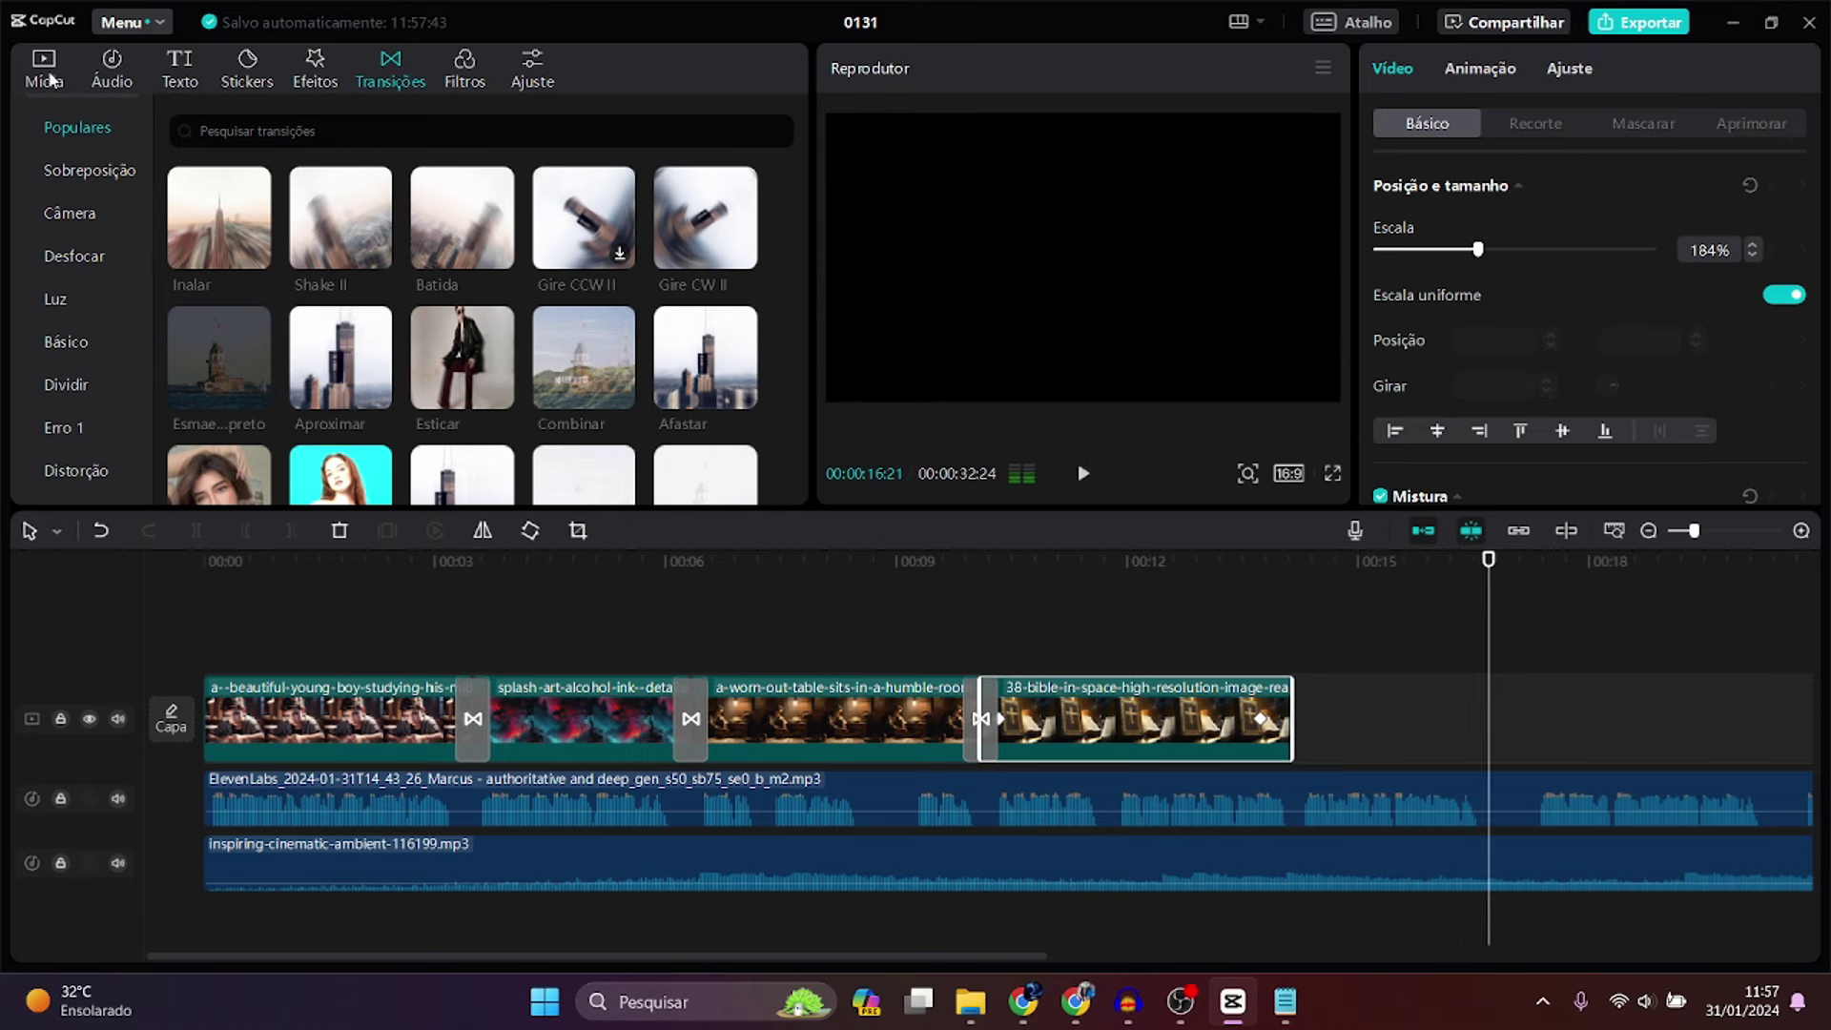
- Show the project media, switch to Playground in Chrome and search the images for "personagem biblico"
{"action": "left_click", "coordinate": [50, 82]}
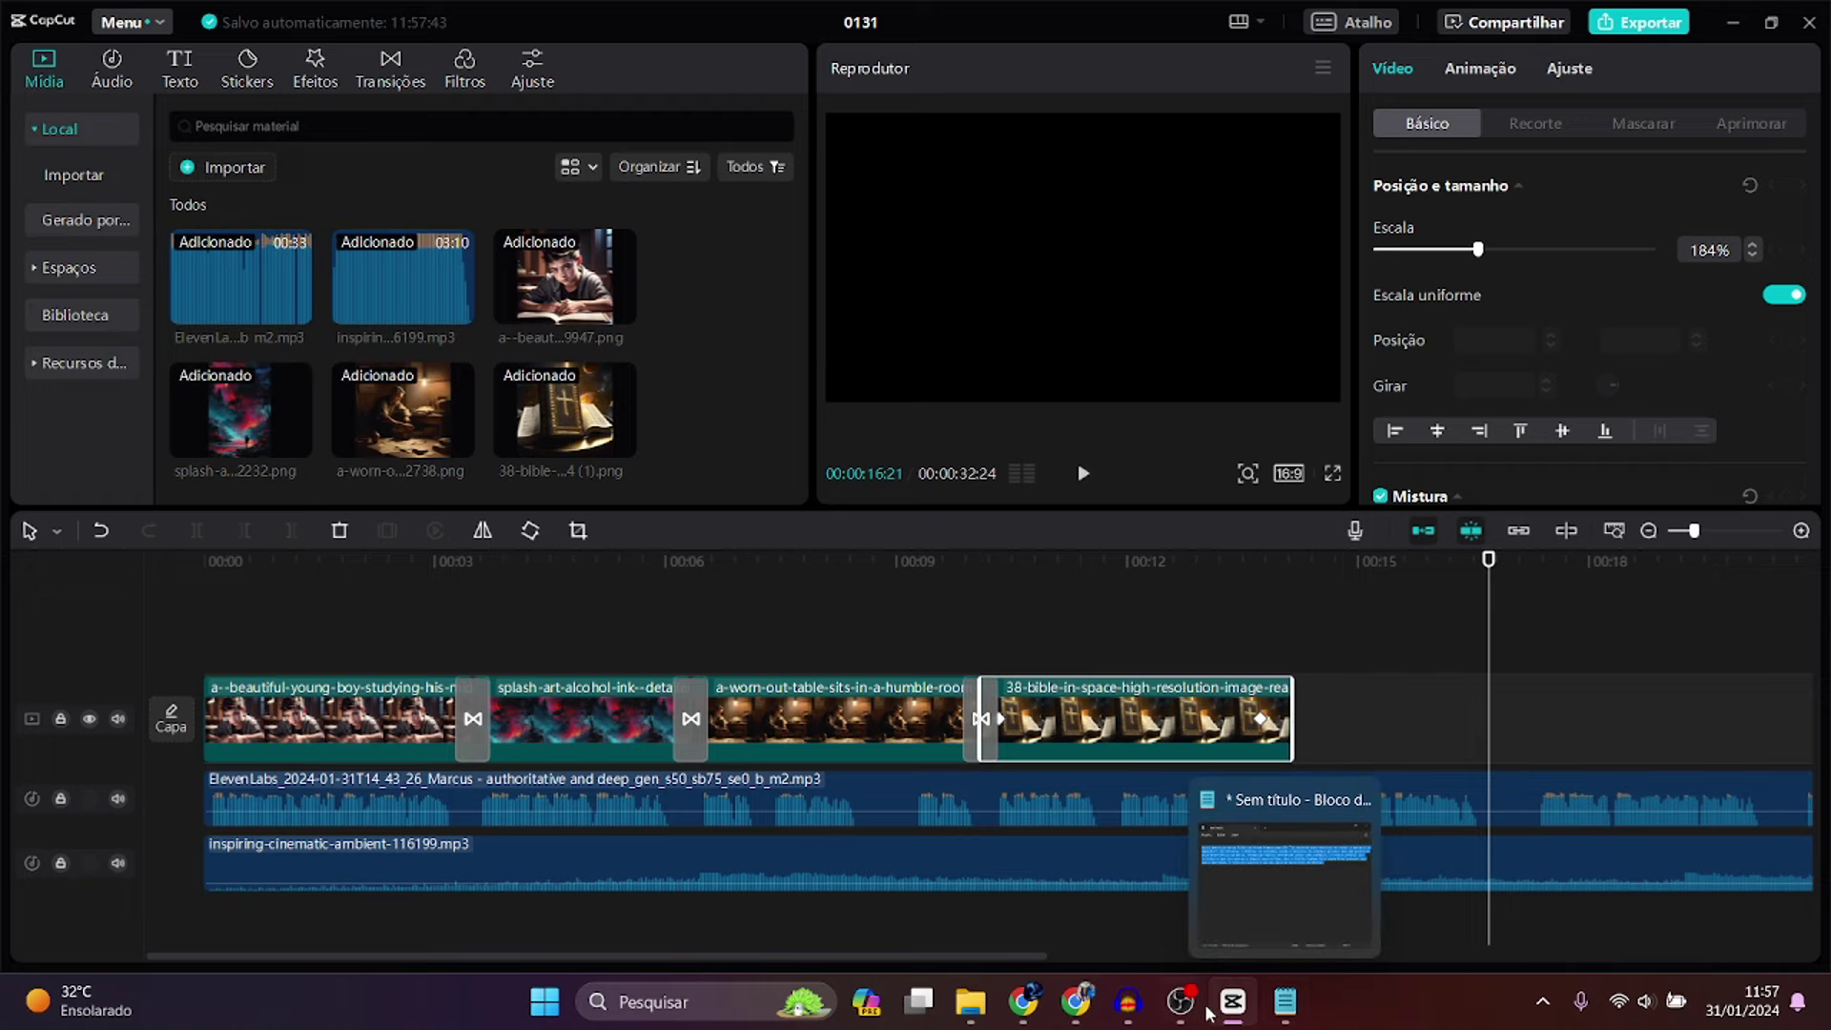
{"action": "left_click", "coordinate": [1076, 1001]}
{"action": "left_click", "coordinate": [146, 374]}
{"action": "triple_click", "coordinate": [621, 127]}
{"action": "type", "text": "personag"}
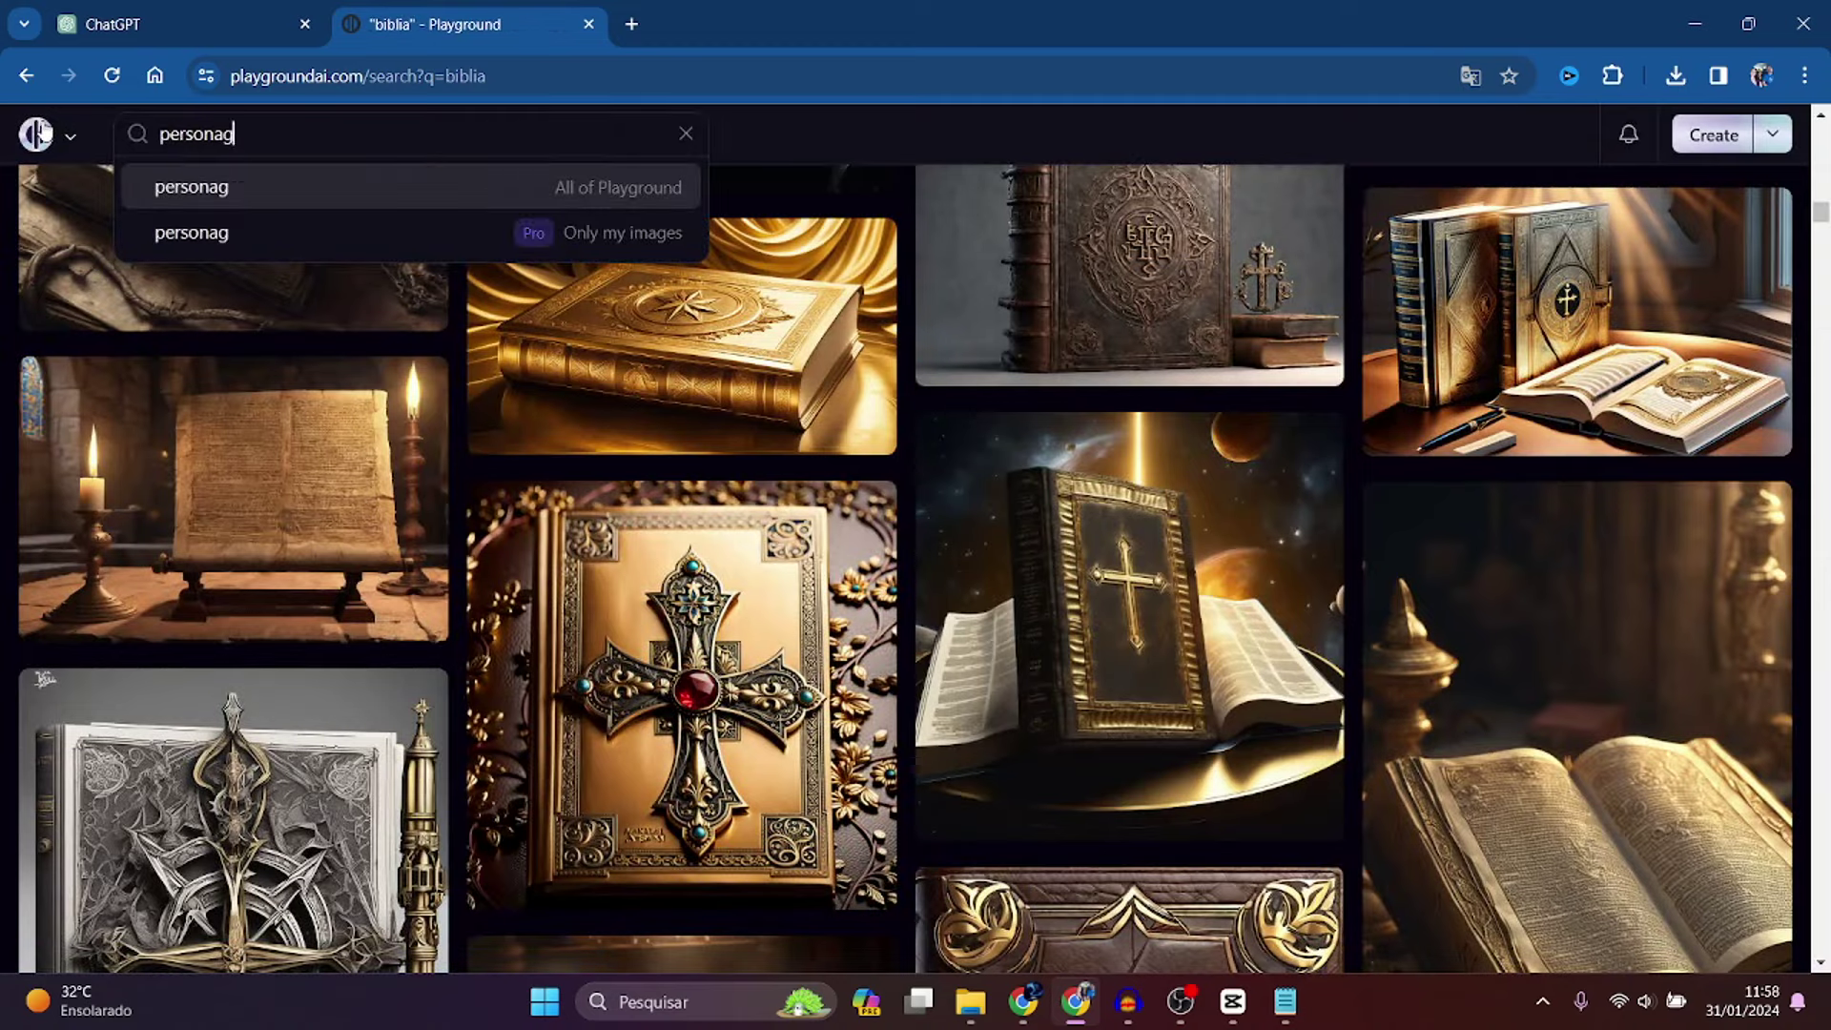
{"action": "type", "text": "em biblico"}
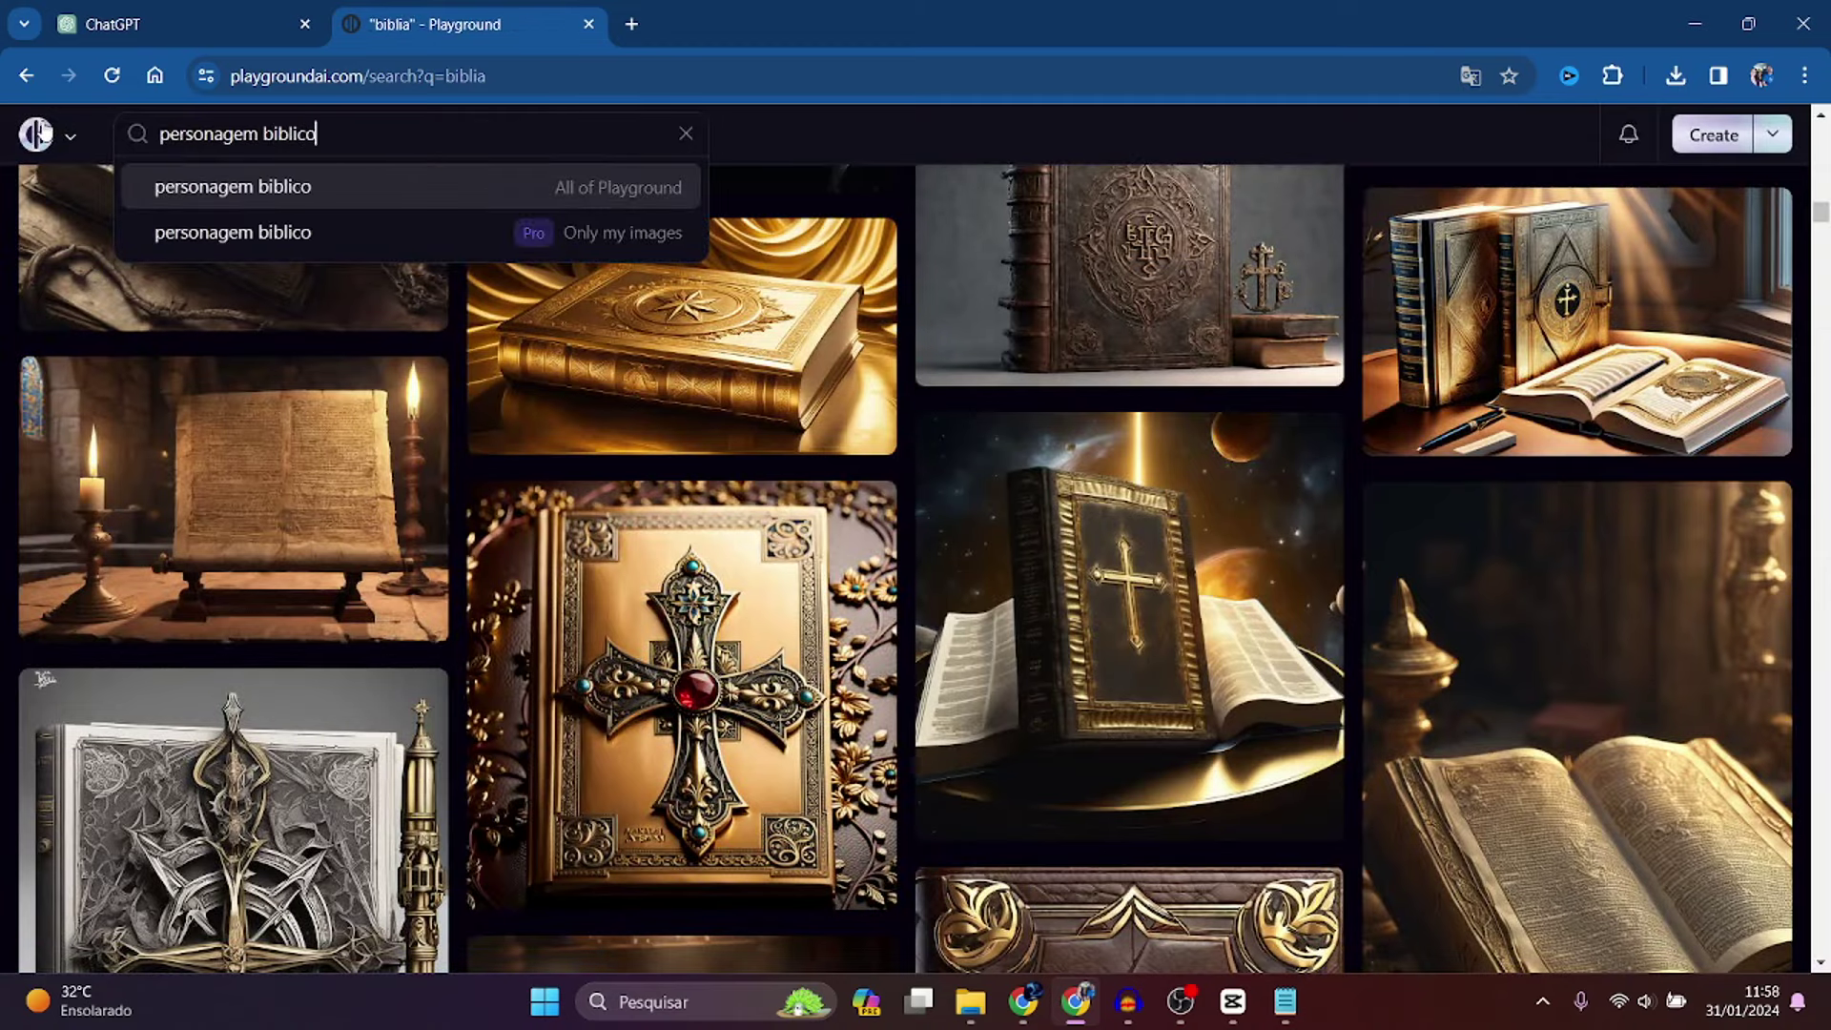
{"action": "key", "text": "Return"}
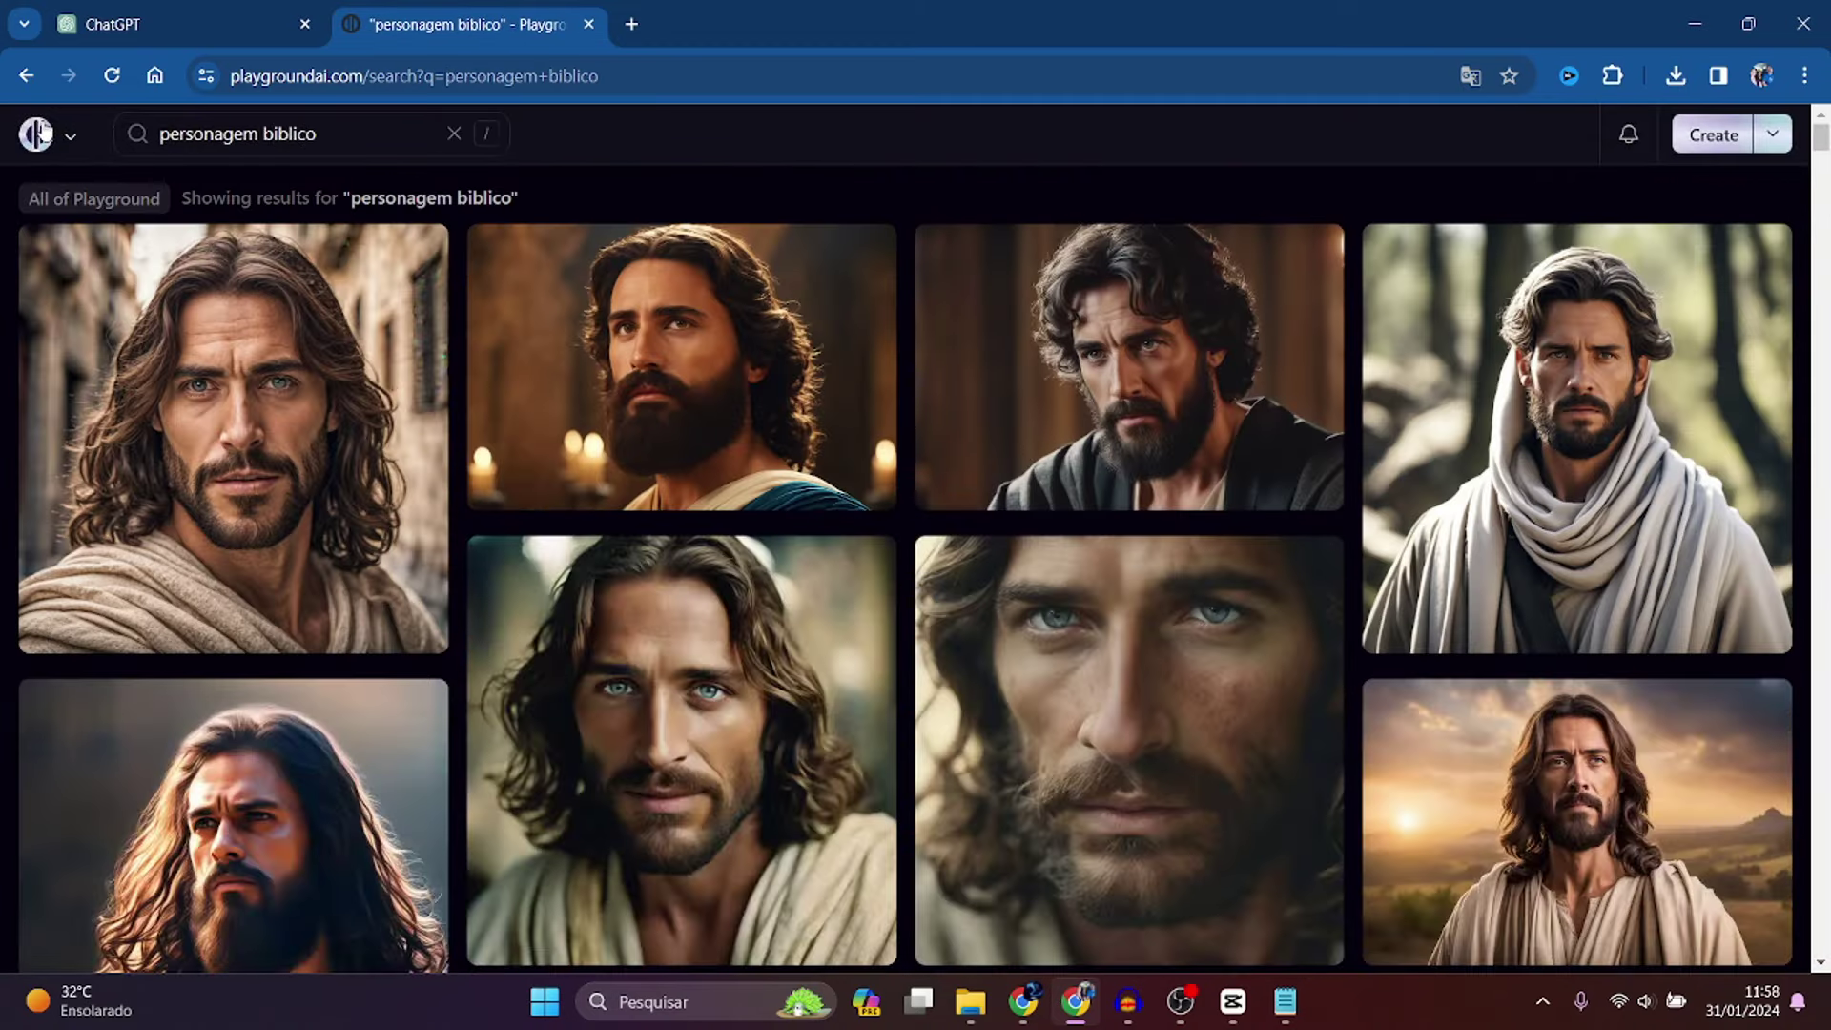
- Find "The background is rough burlap" oil-painting portrait among the results and download it to Nova pasta
{"action": "scroll", "coordinate": [1145, 400], "scroll_direction": "down", "scroll_amount": 8}
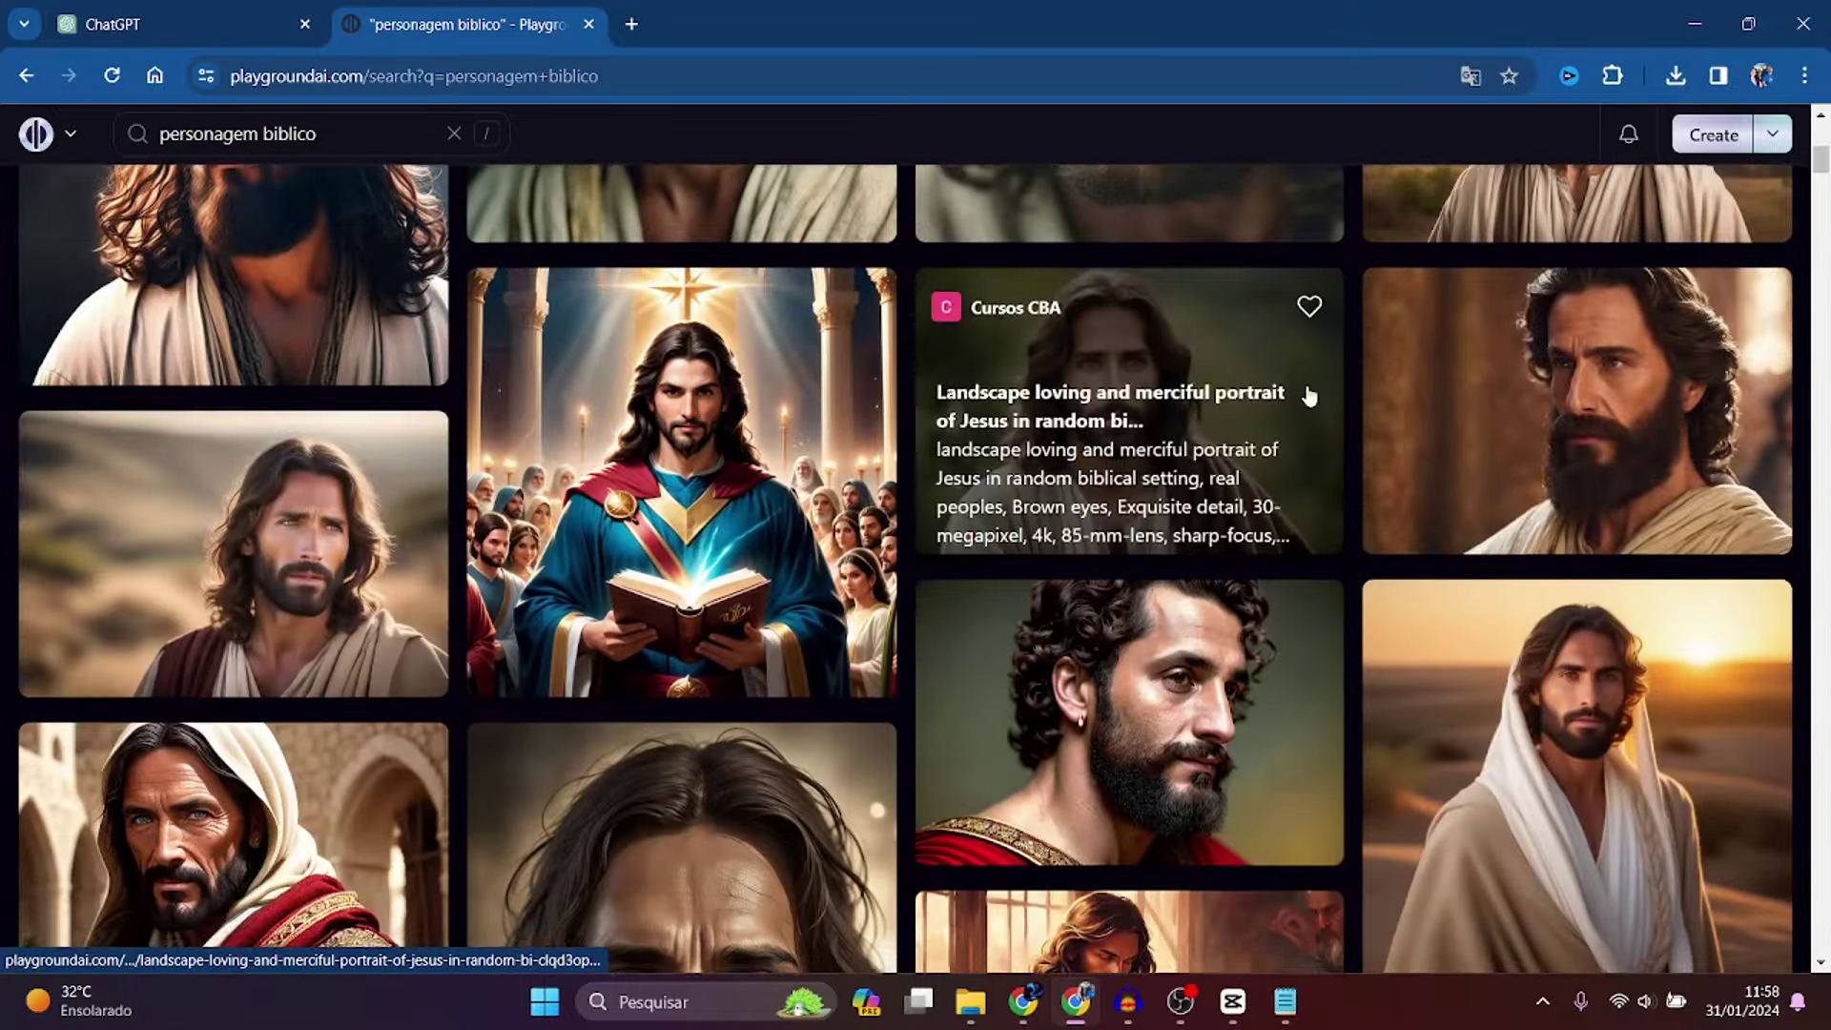
{"action": "scroll", "coordinate": [1309, 396], "scroll_direction": "down", "scroll_amount": 10}
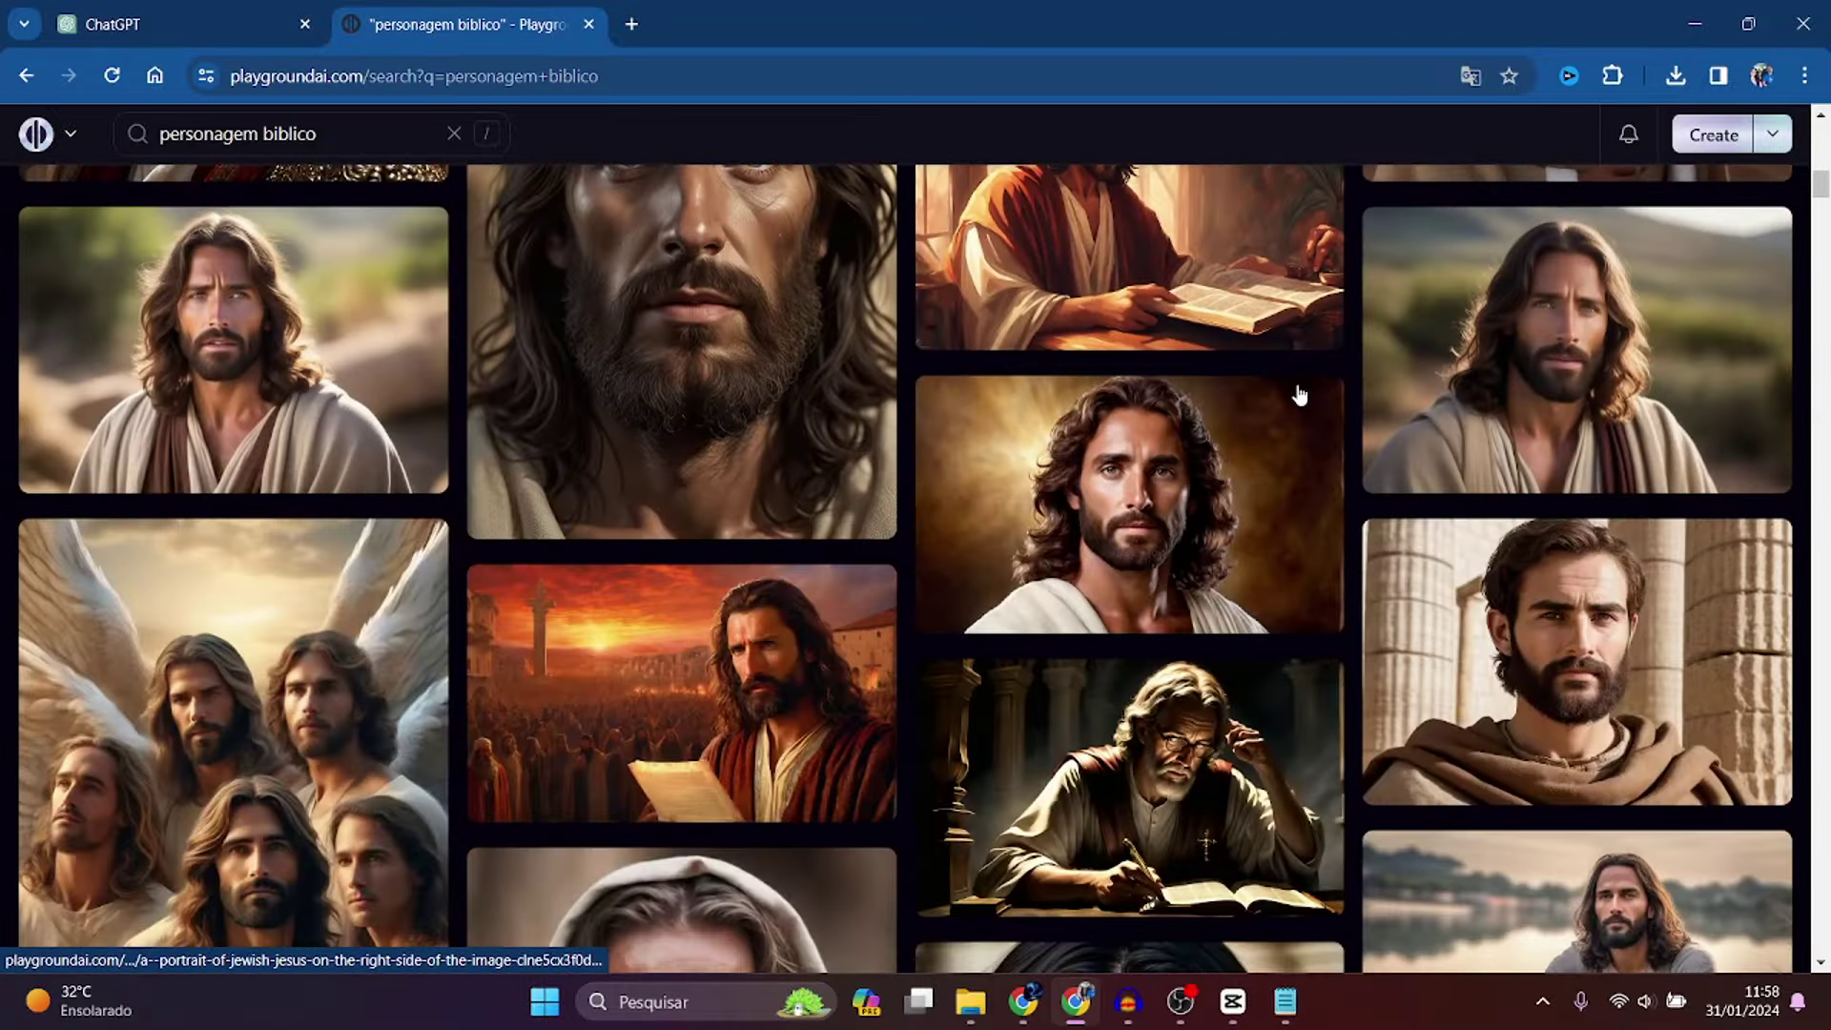
{"action": "scroll", "coordinate": [1300, 393], "scroll_direction": "down", "scroll_amount": 10}
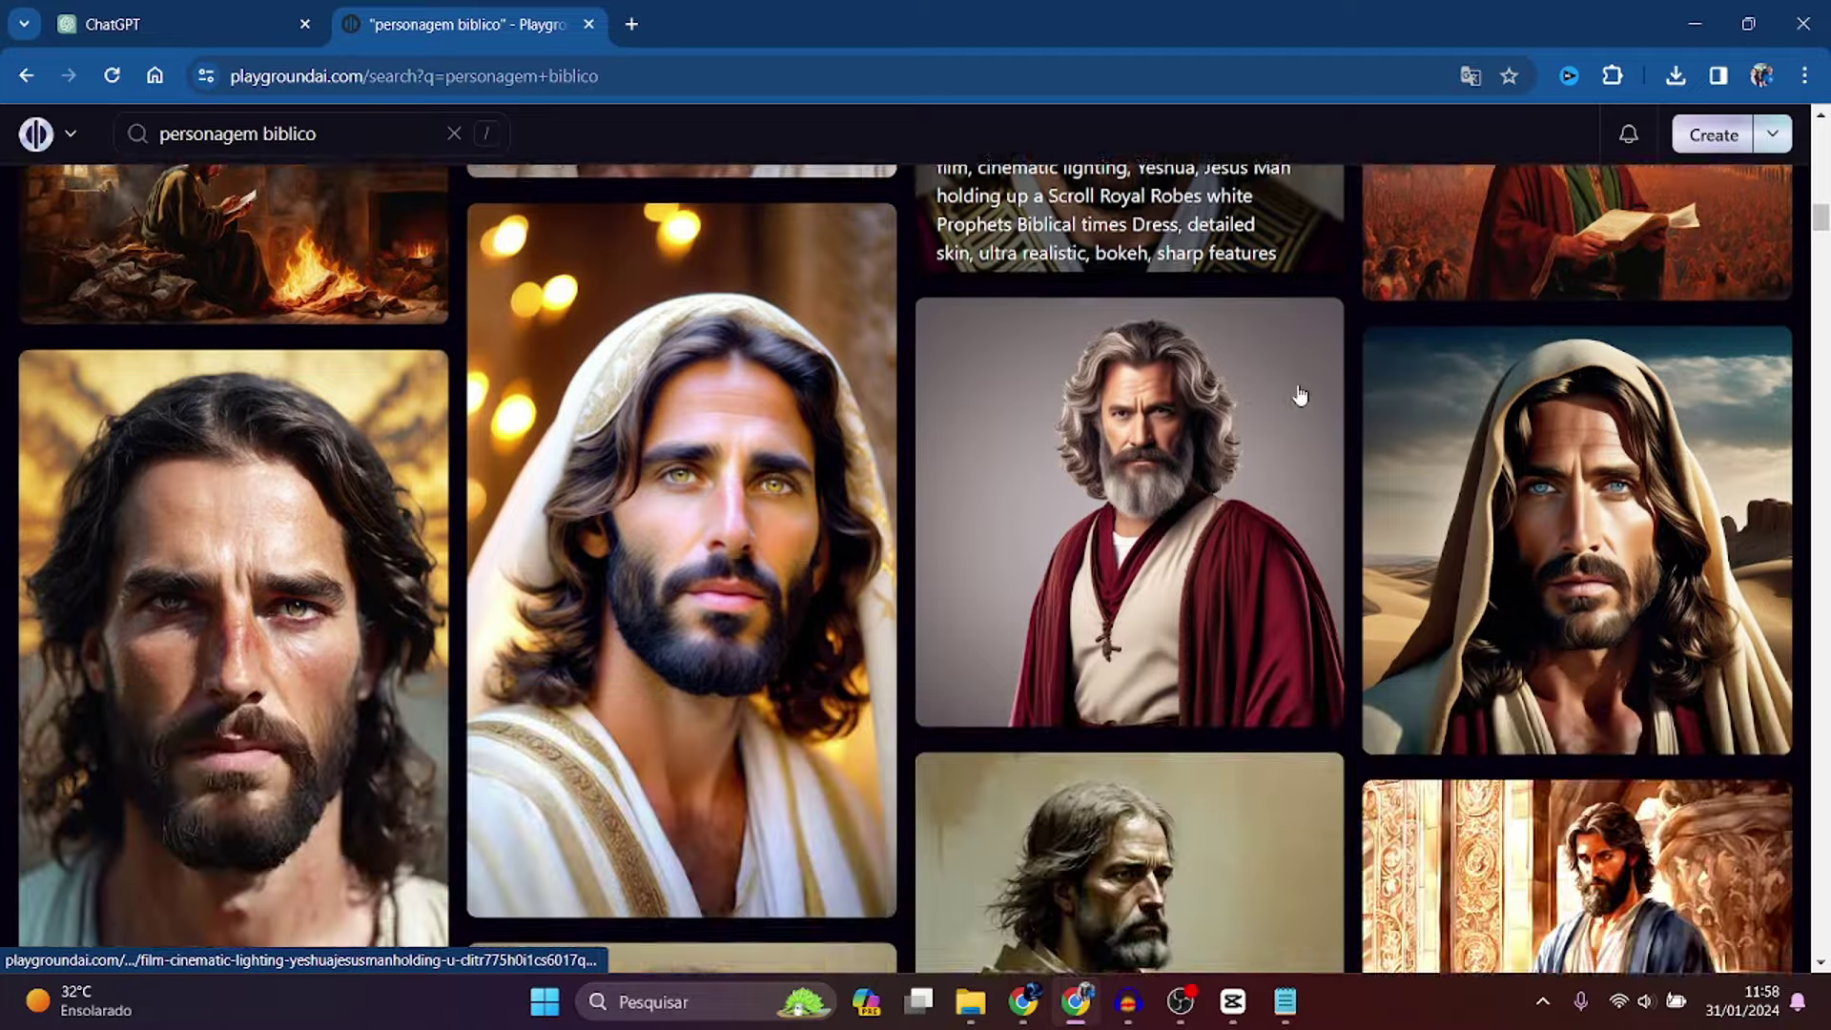
{"action": "scroll", "coordinate": [1300, 394], "scroll_direction": "down", "scroll_amount": 5}
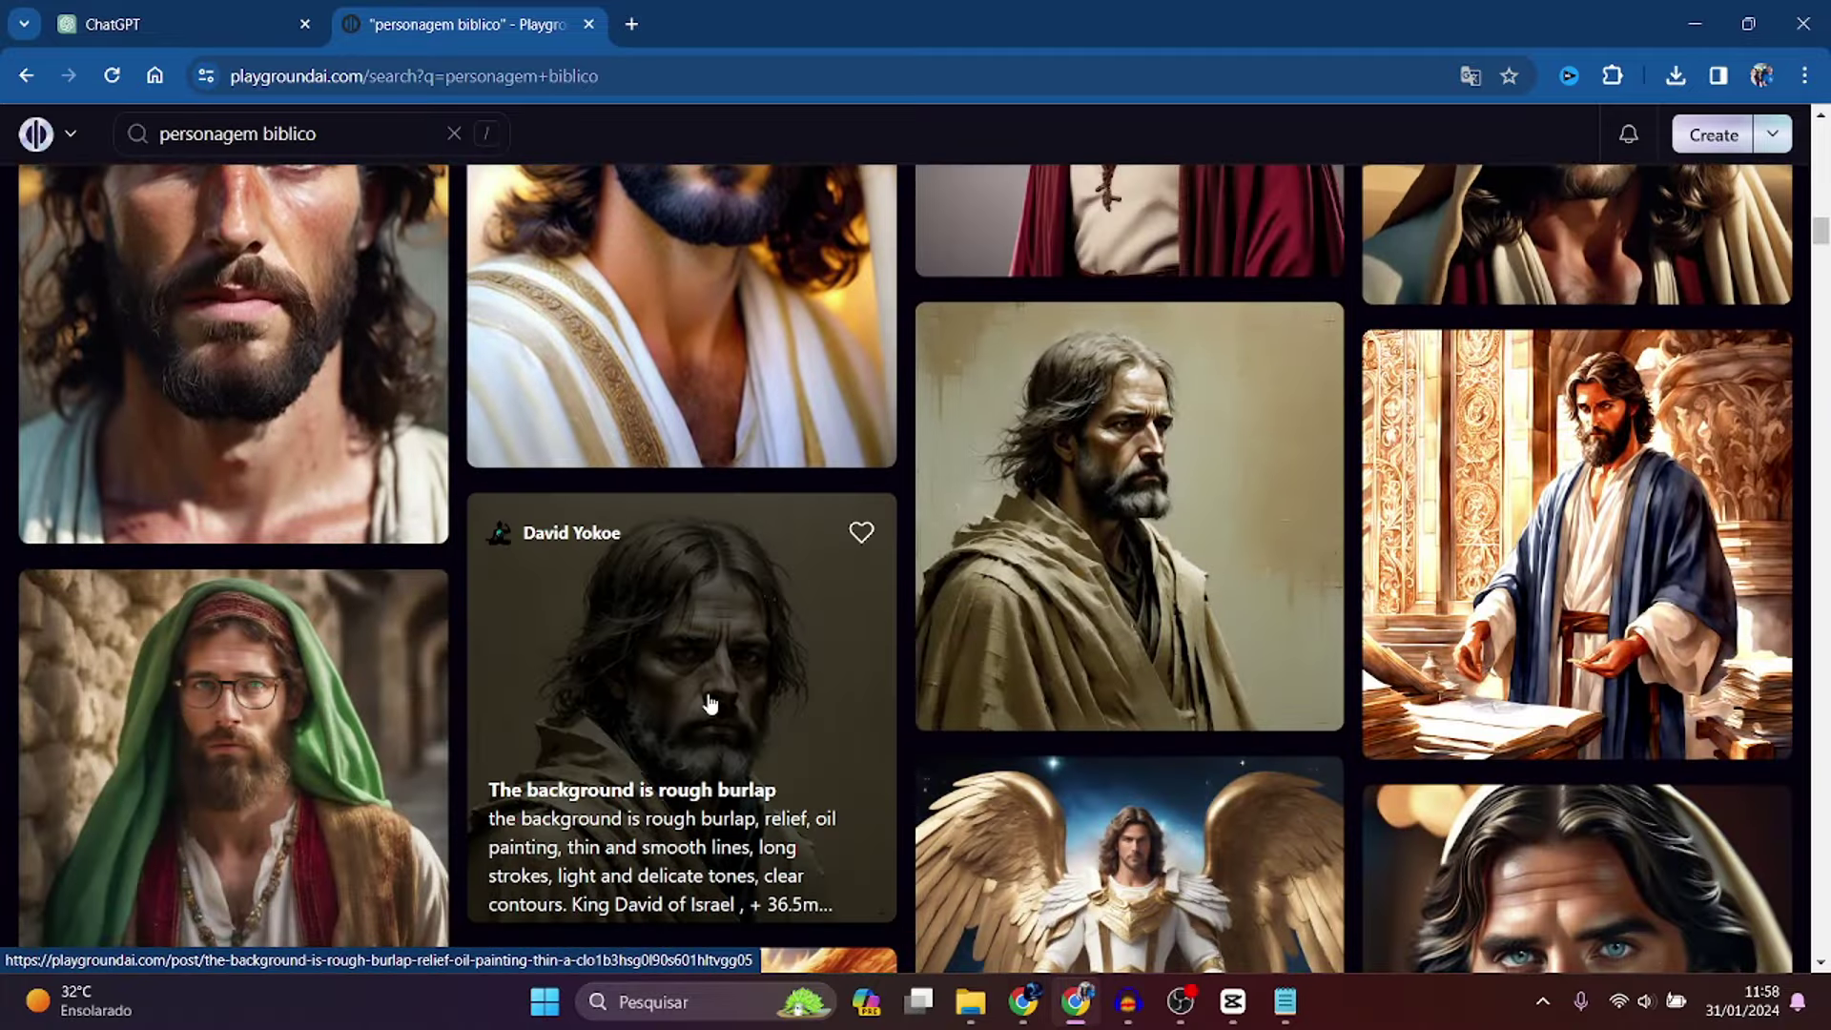
{"action": "left_click", "coordinate": [710, 703]}
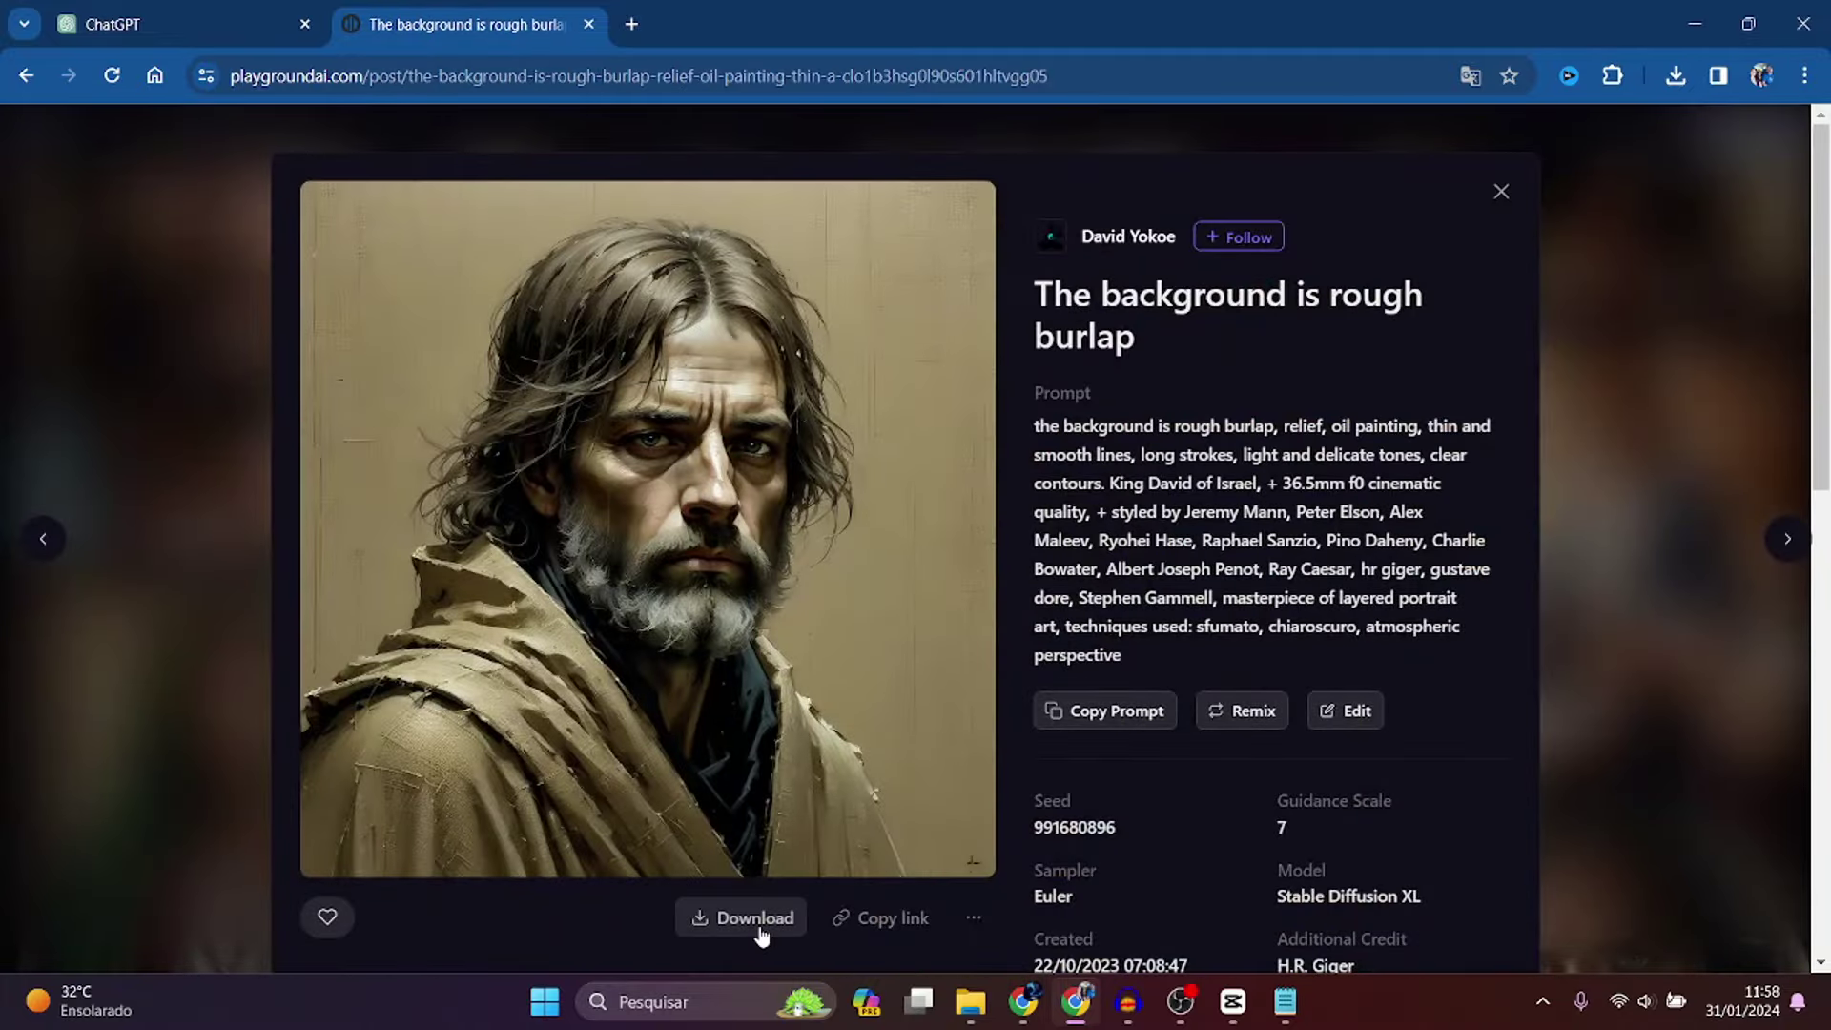
{"action": "left_click", "coordinate": [759, 930]}
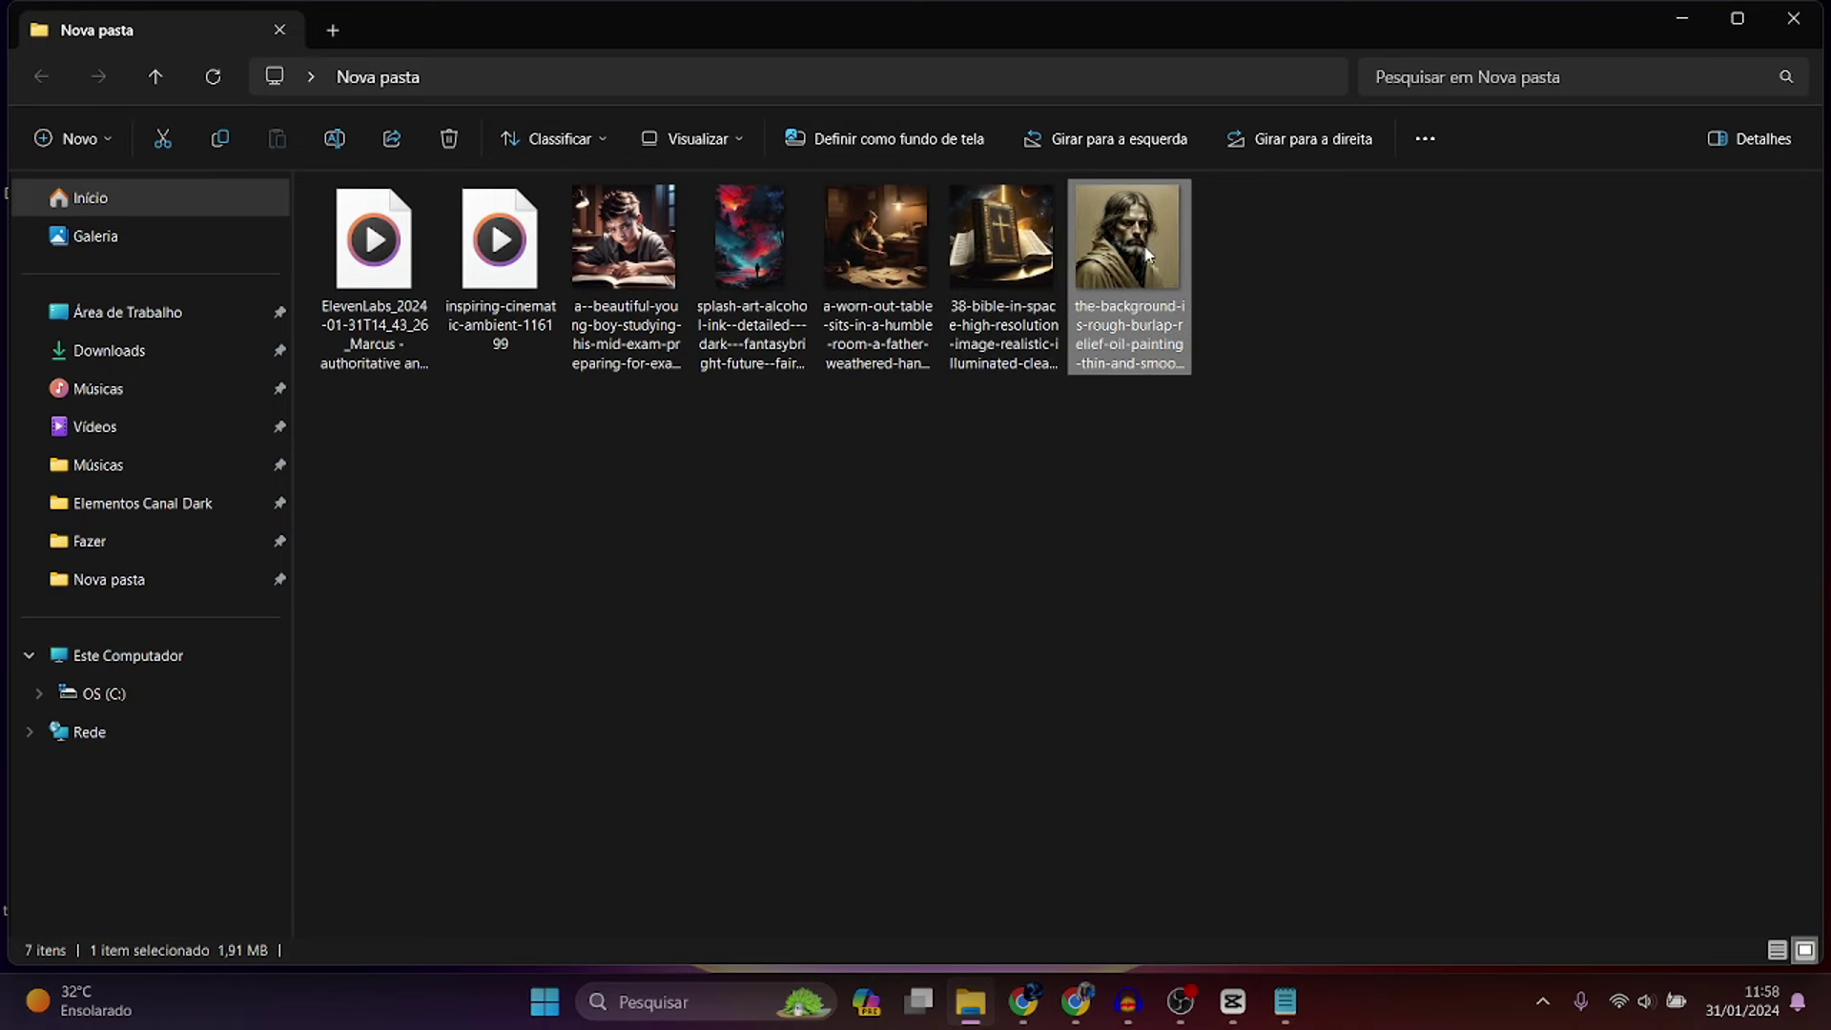
- Import the rough-burlap portrait from Nova pasta into CapCut after the Bible-in-space clip and trim its end to 00:00:17:00
{"action": "left_click_drag", "start_coordinate": [1148, 255], "coordinate": [663, 343]}
{"action": "left_click_drag", "start_coordinate": [239, 419], "coordinate": [1327, 694]}
{"action": "left_click_drag", "start_coordinate": [839, 956], "coordinate": [1125, 1001]}
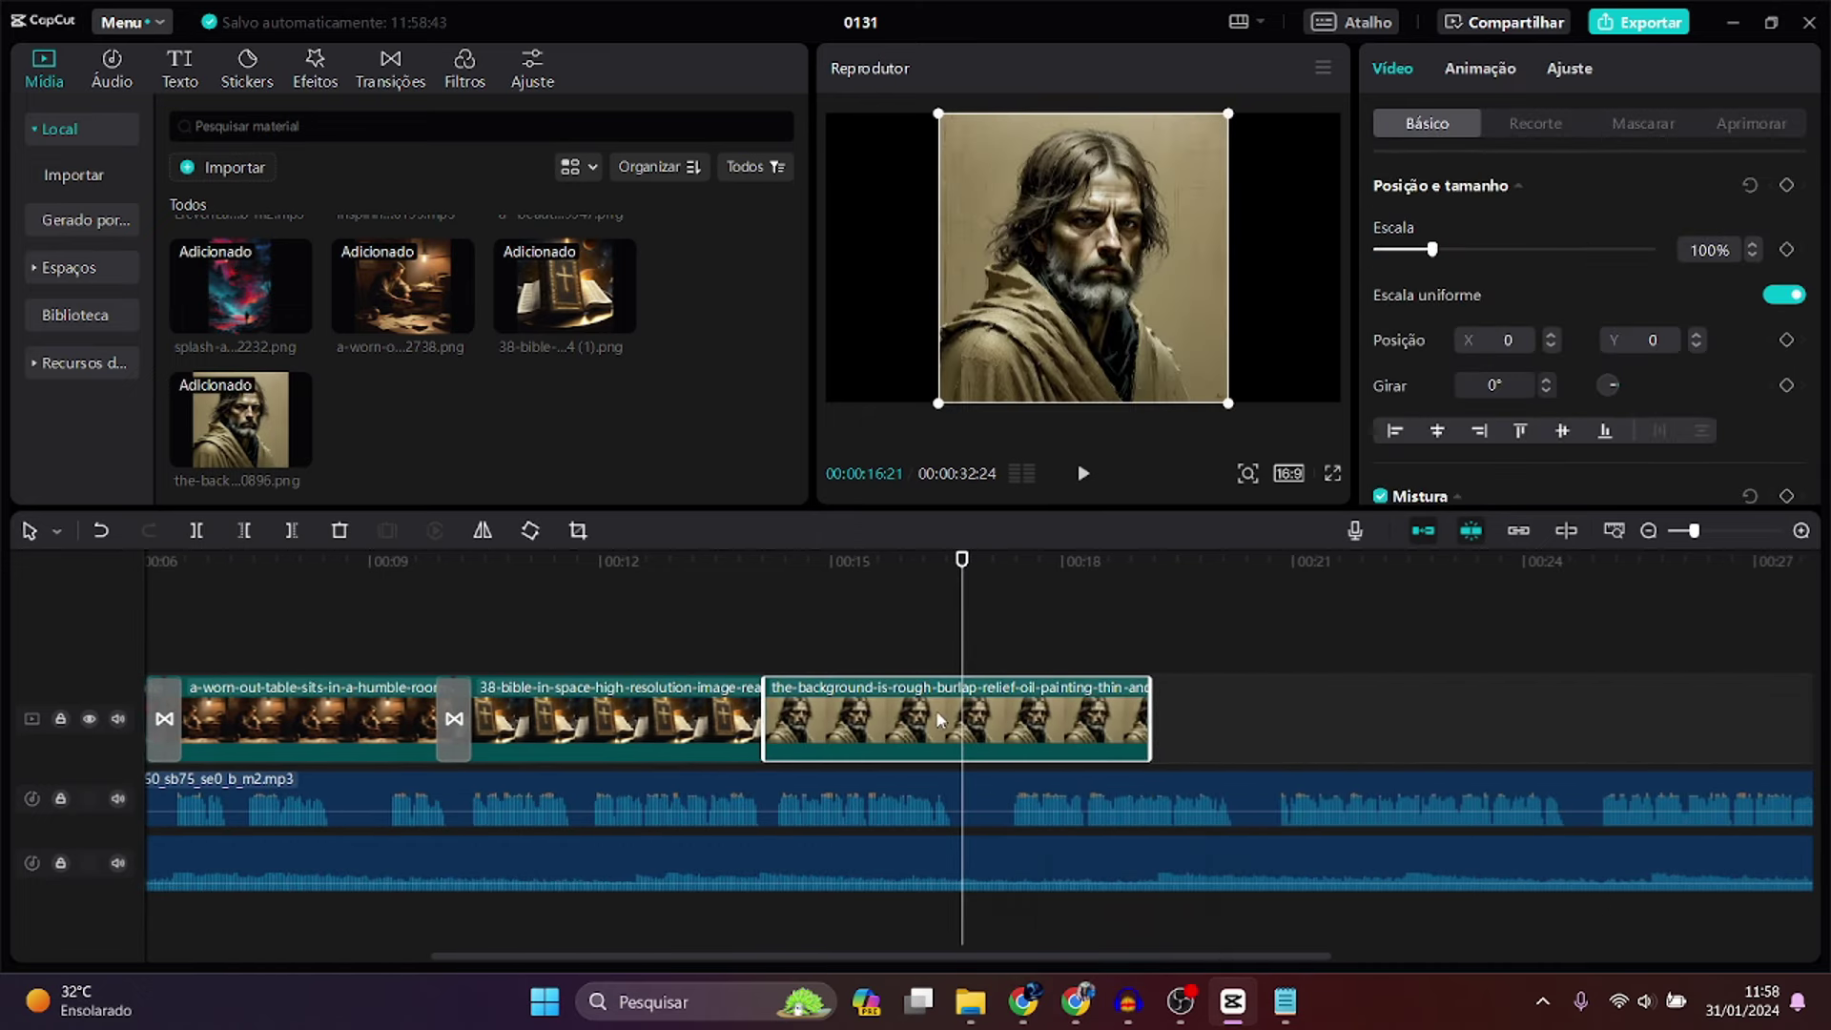
{"action": "left_click_drag", "start_coordinate": [961, 564], "coordinate": [1007, 608]}
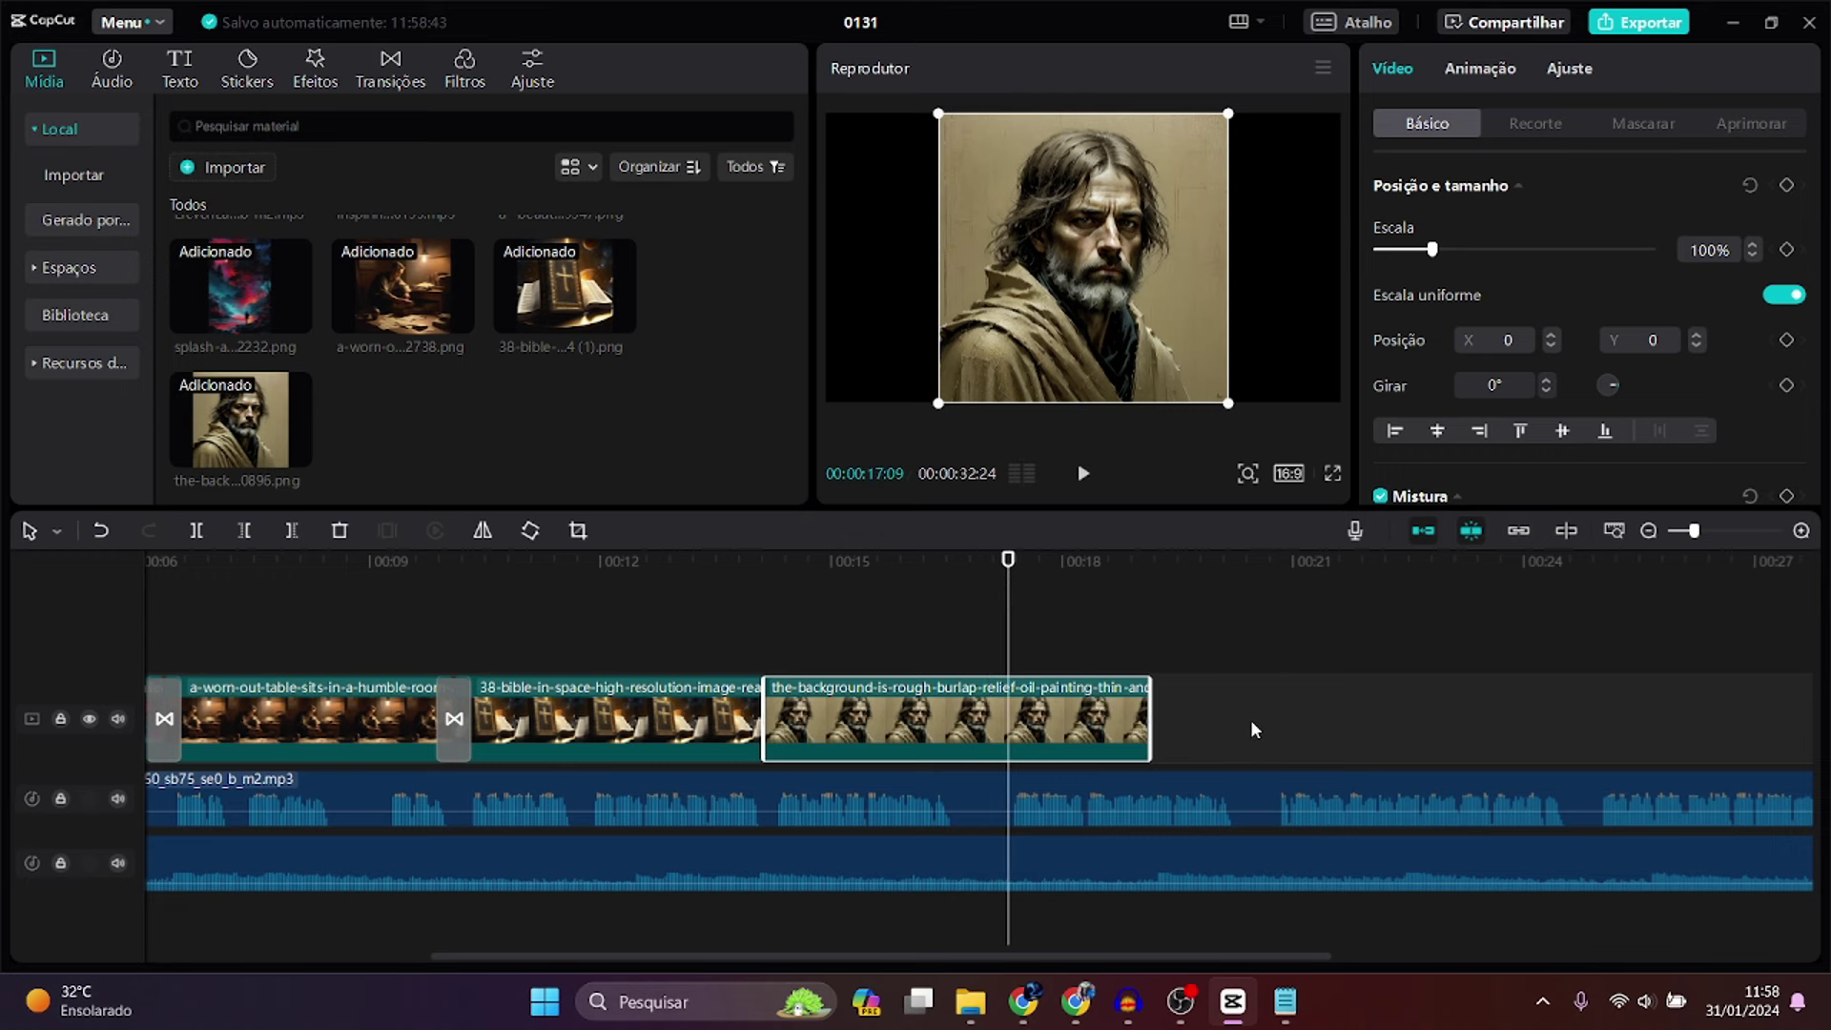
{"action": "left_click_drag", "start_coordinate": [1150, 715], "coordinate": [987, 715]}
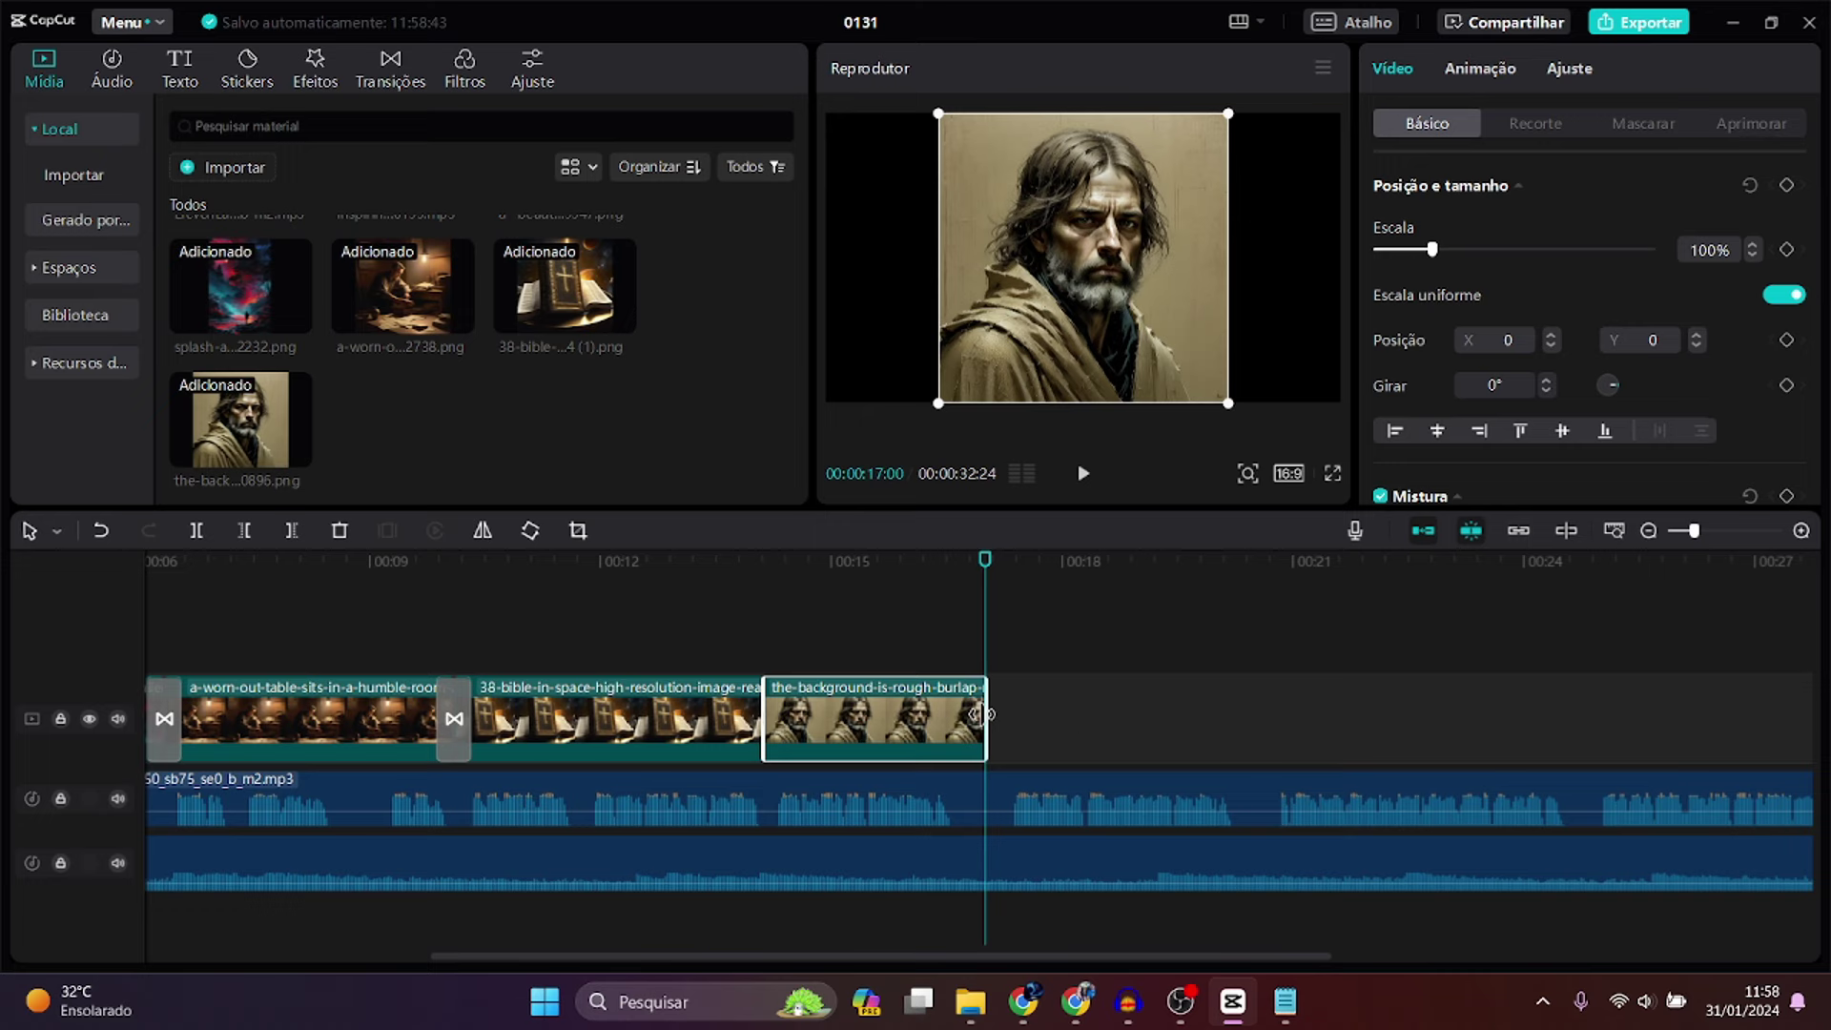
- Cut off both the narration and the background music after 00:00:17:00, at the end of the portrait clip
{"action": "left_click", "coordinate": [1051, 758]}
{"action": "left_click", "coordinate": [1035, 858]}
{"action": "left_click", "coordinate": [1064, 801]}
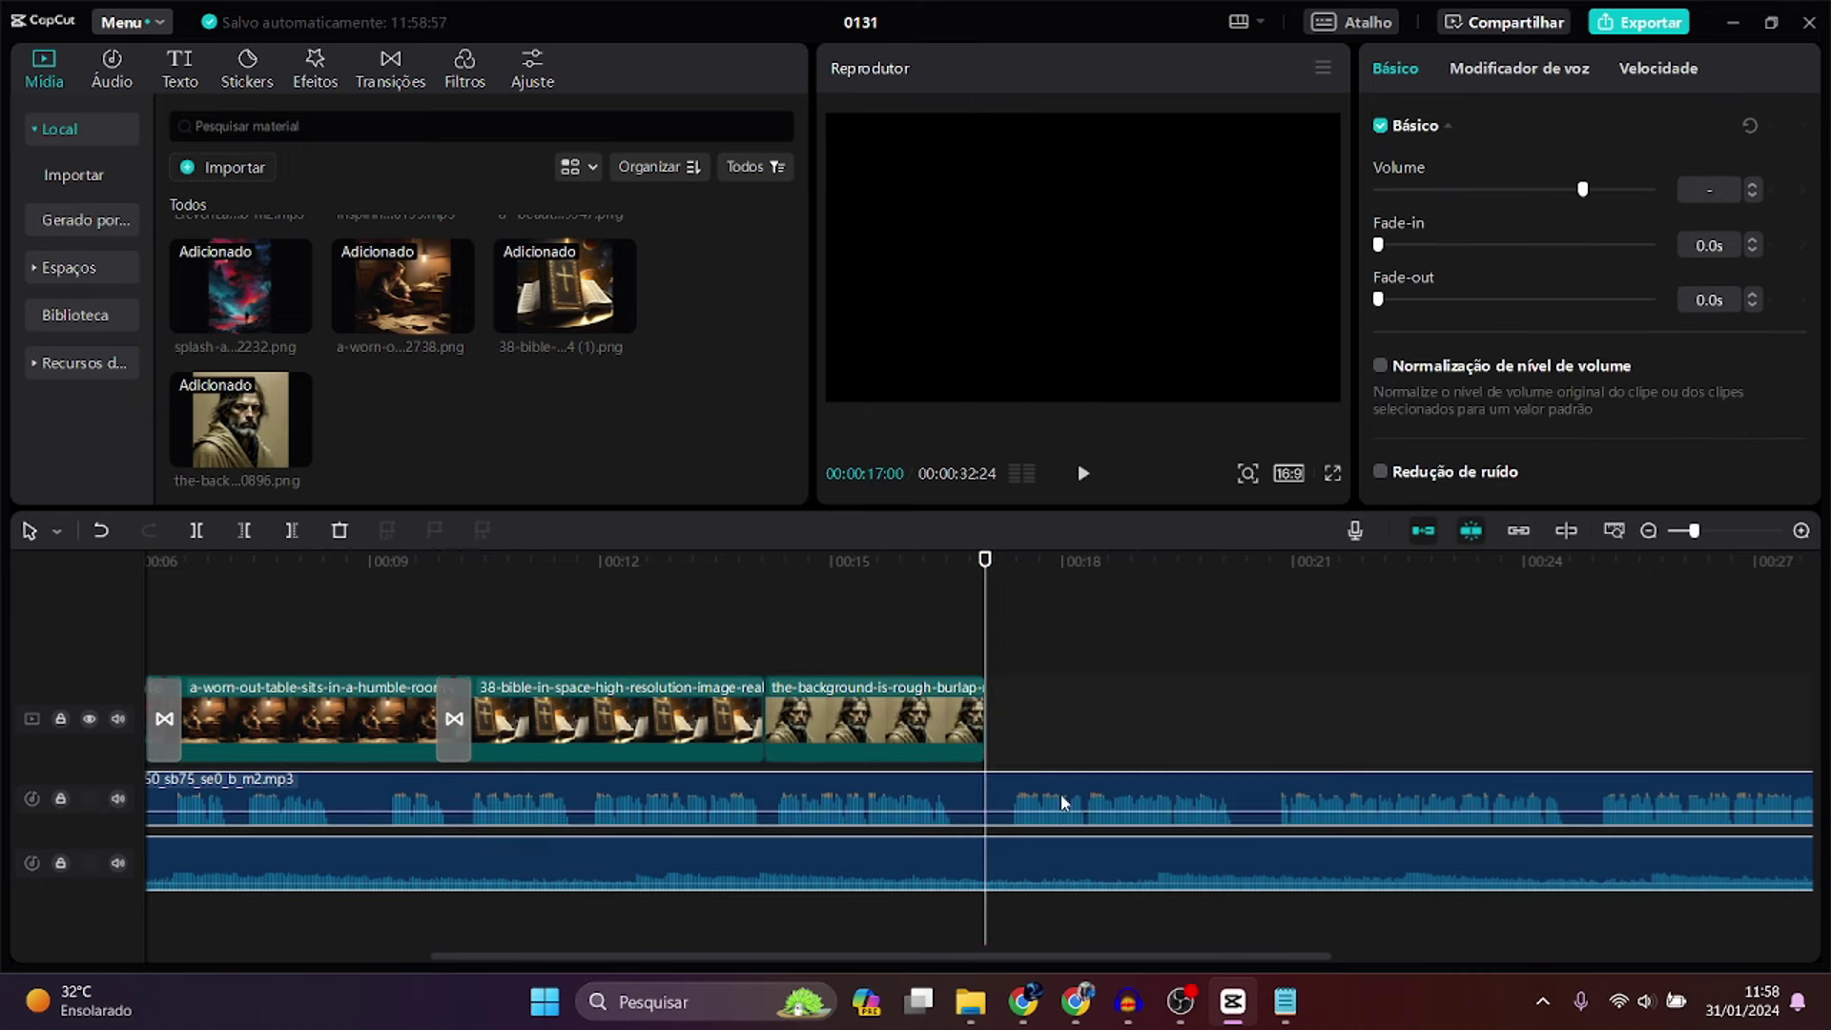
{"action": "left_click", "coordinate": [291, 530]}
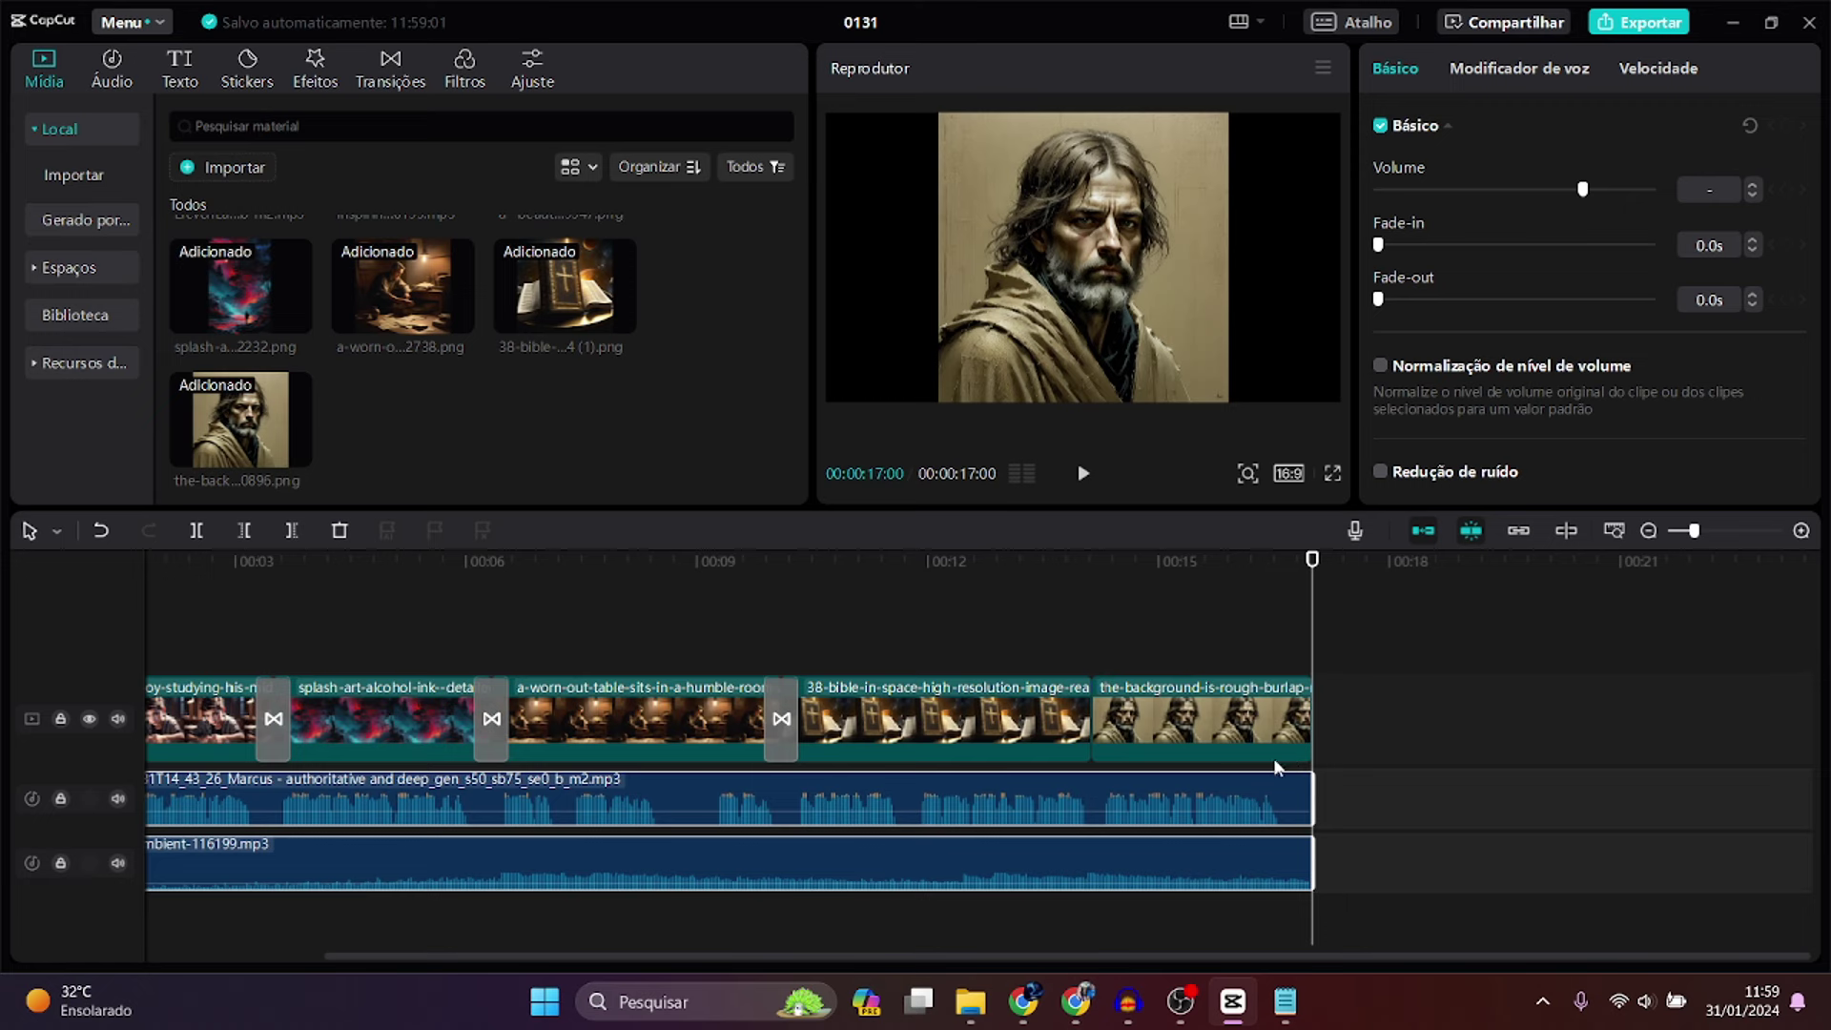
- Add the Combinar transition at the cut between the Bible-in-space clip and the rough-burlap portrait clip
{"action": "left_click", "coordinate": [1216, 734]}
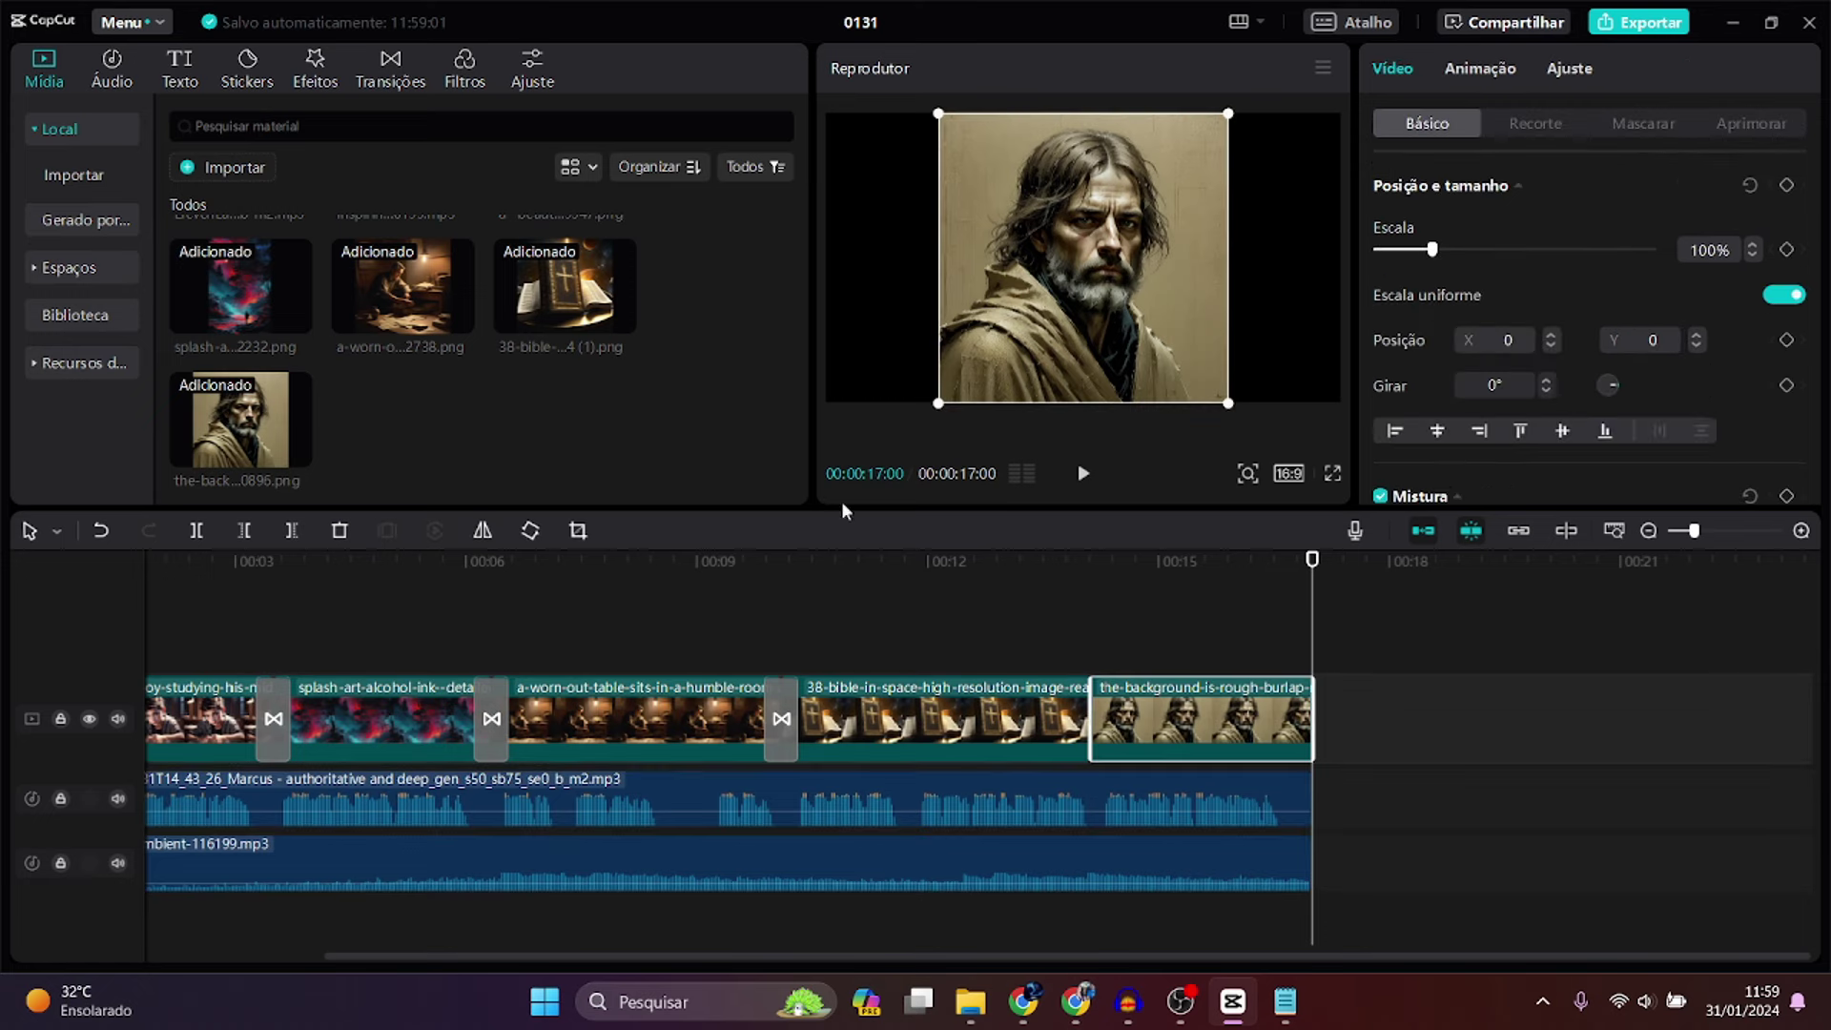
{"action": "left_click", "coordinate": [405, 84]}
{"action": "mouse_move", "coordinate": [583, 377]}
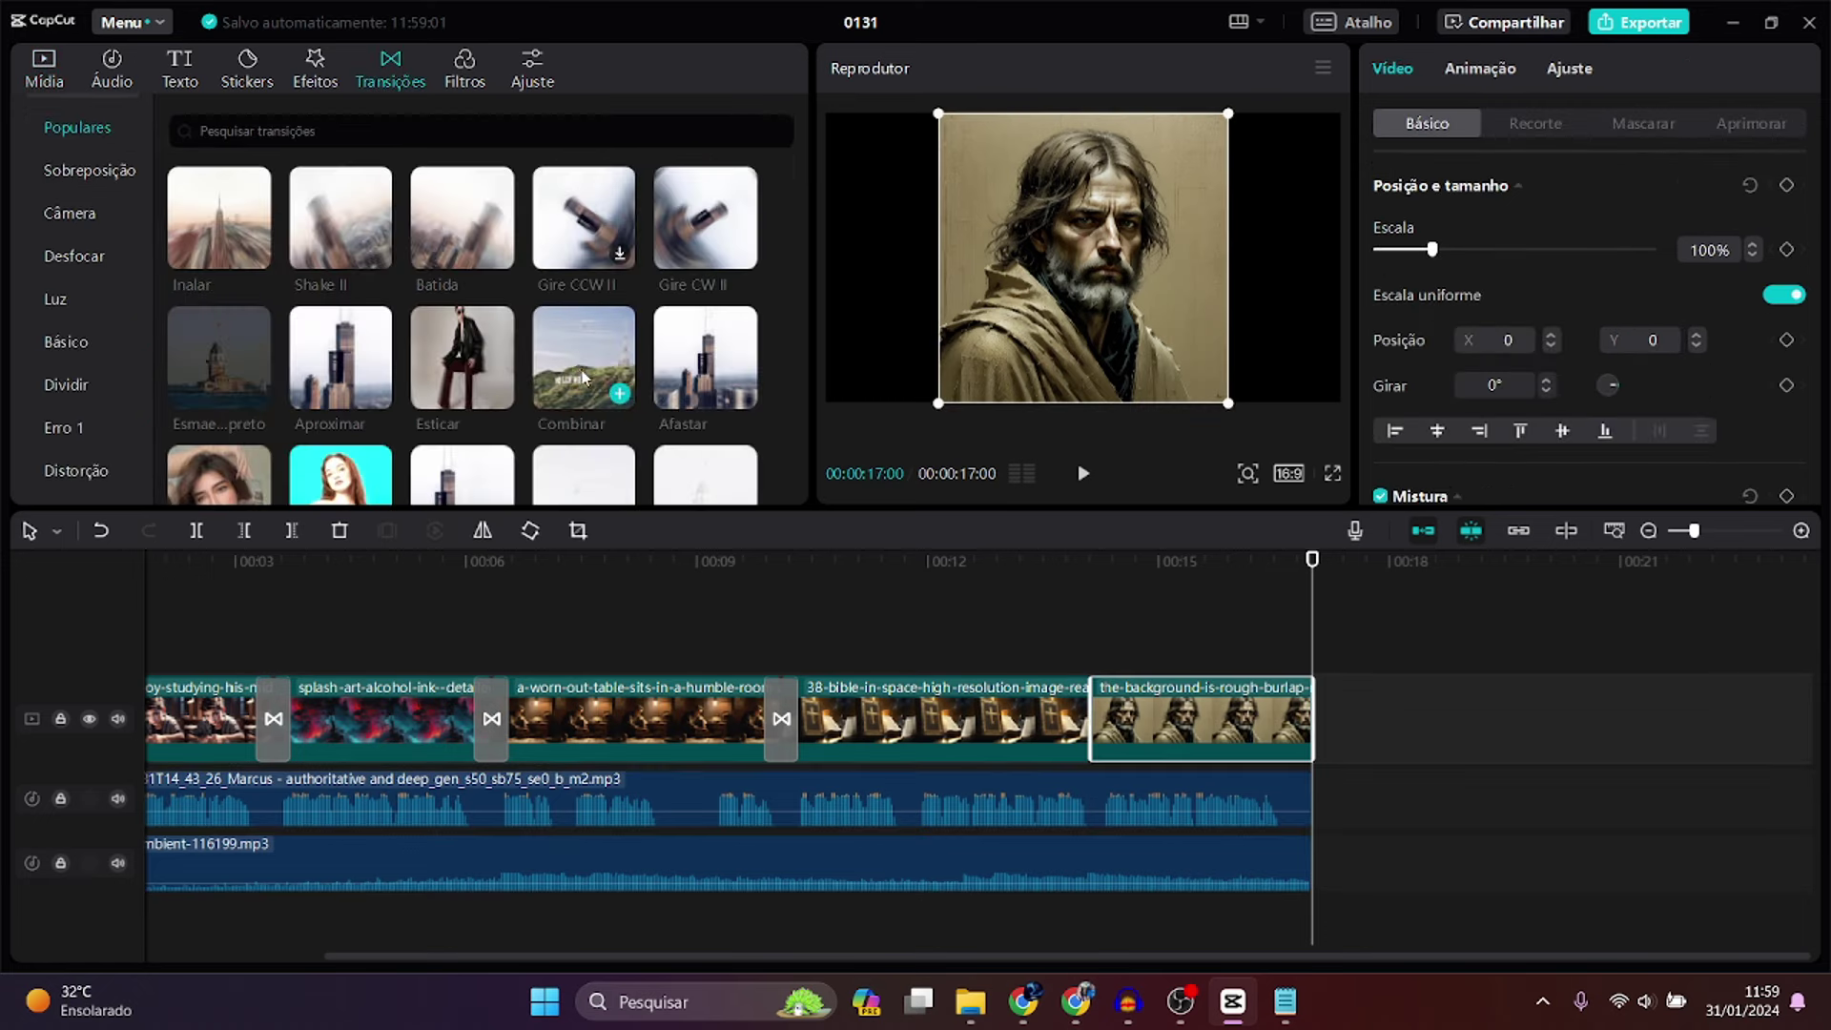
{"action": "left_click_drag", "start_coordinate": [584, 376], "coordinate": [1051, 698]}
- Scale the portrait clip to 185%, add keyframes at 00:00:14:11 and 00:00:16:11, and move the image down to Y -298 at the second
{"action": "left_click_drag", "start_coordinate": [1313, 559], "coordinate": [1110, 602]}
{"action": "left_click", "coordinate": [1180, 737]}
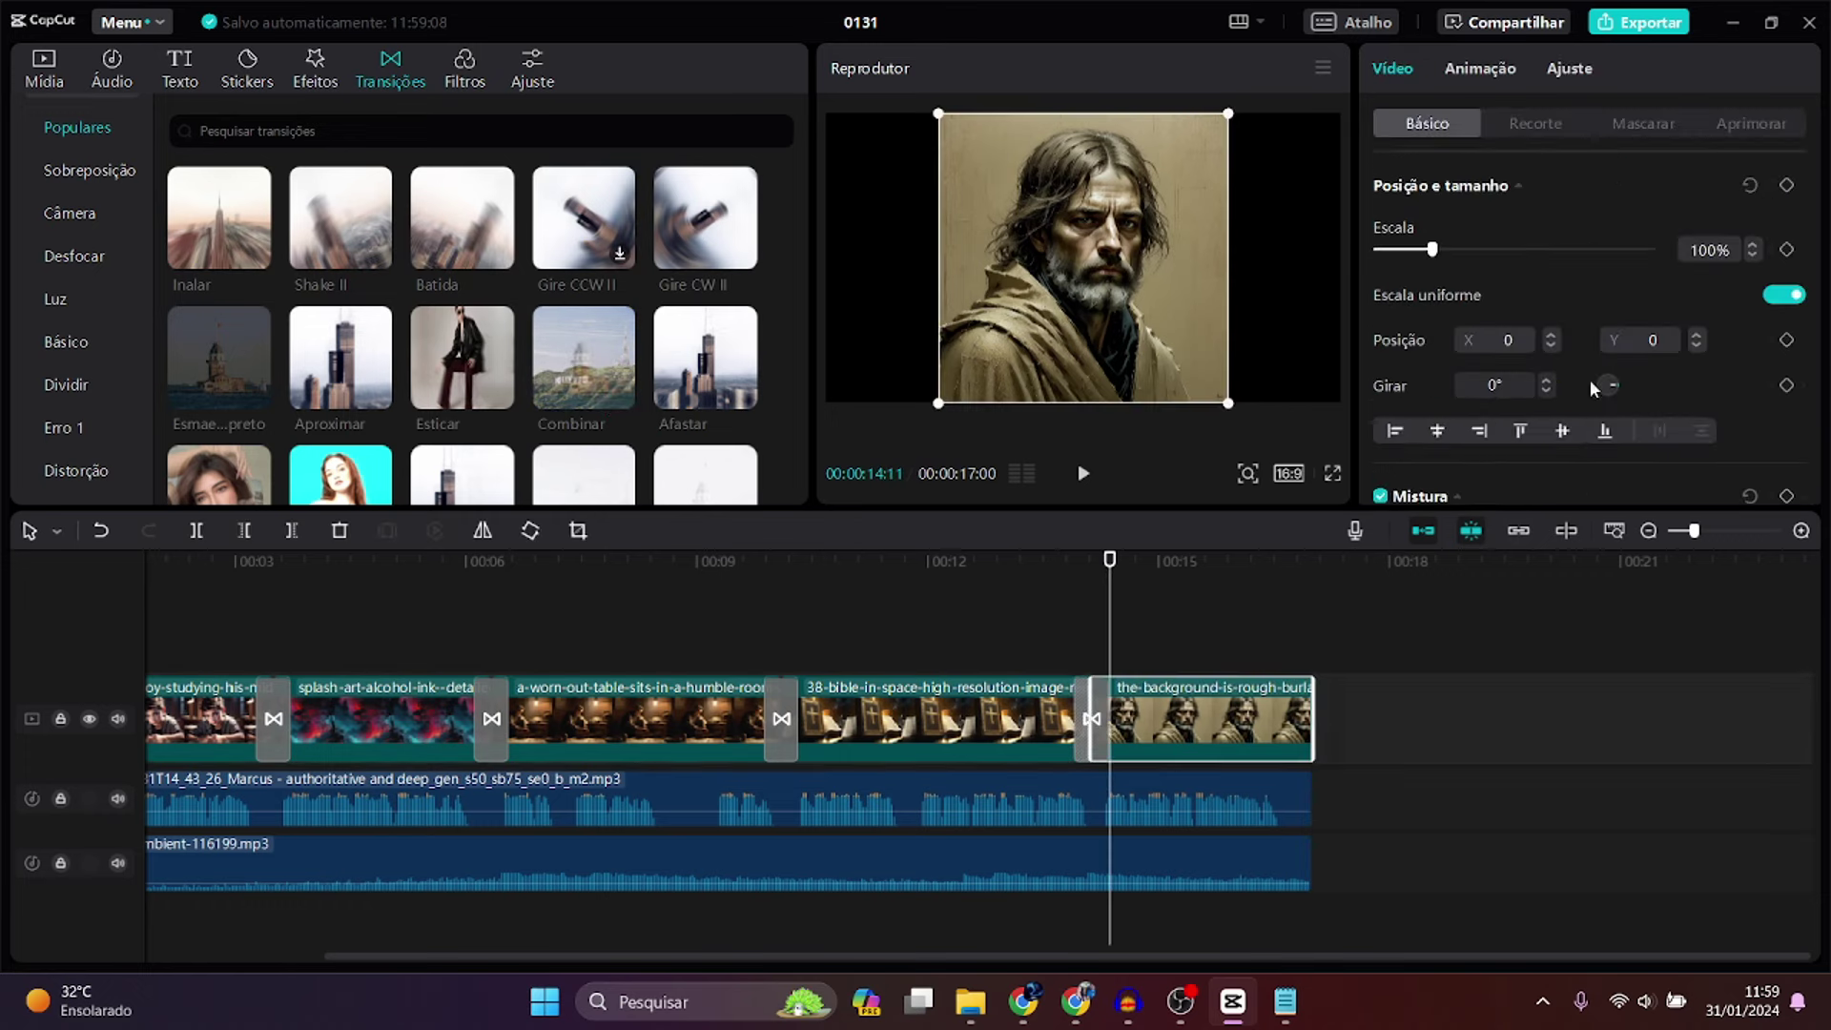
{"action": "left_click_drag", "start_coordinate": [1433, 250], "coordinate": [1479, 268]}
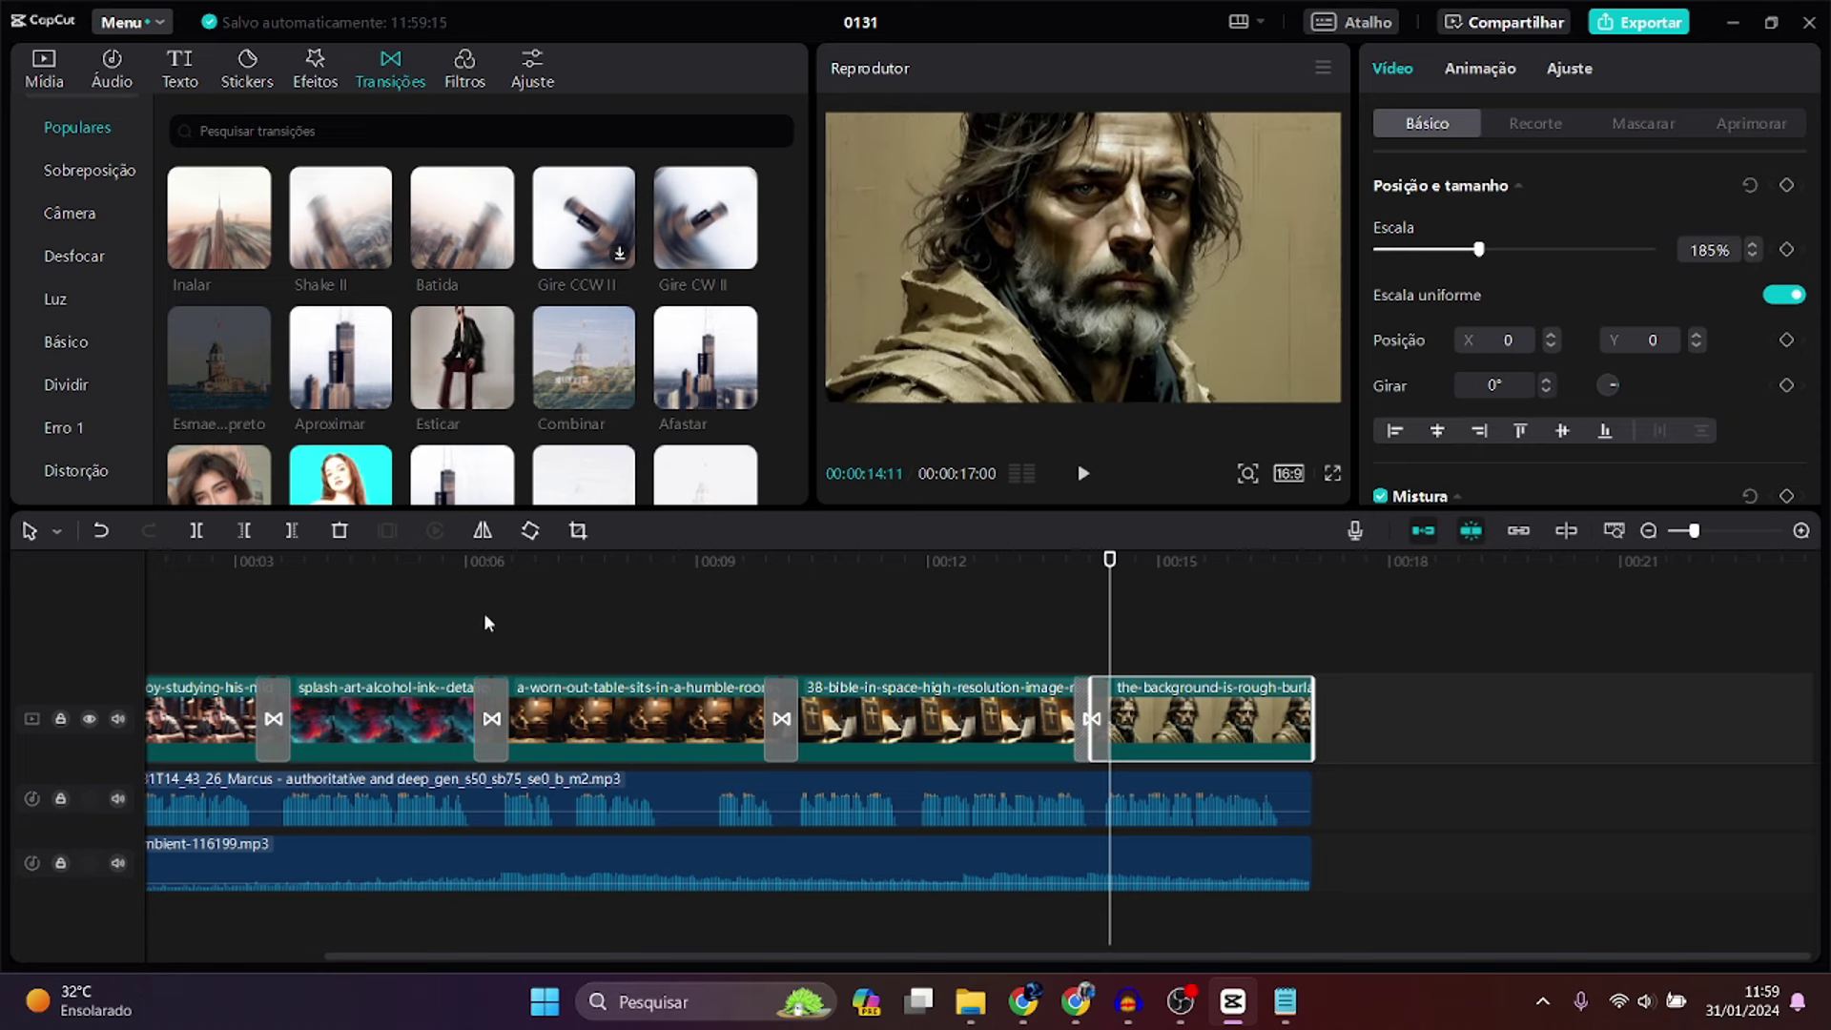
{"action": "left_click", "coordinate": [1787, 186]}
{"action": "left_click_drag", "start_coordinate": [1112, 571], "coordinate": [1263, 588]}
{"action": "left_click", "coordinate": [1787, 186]}
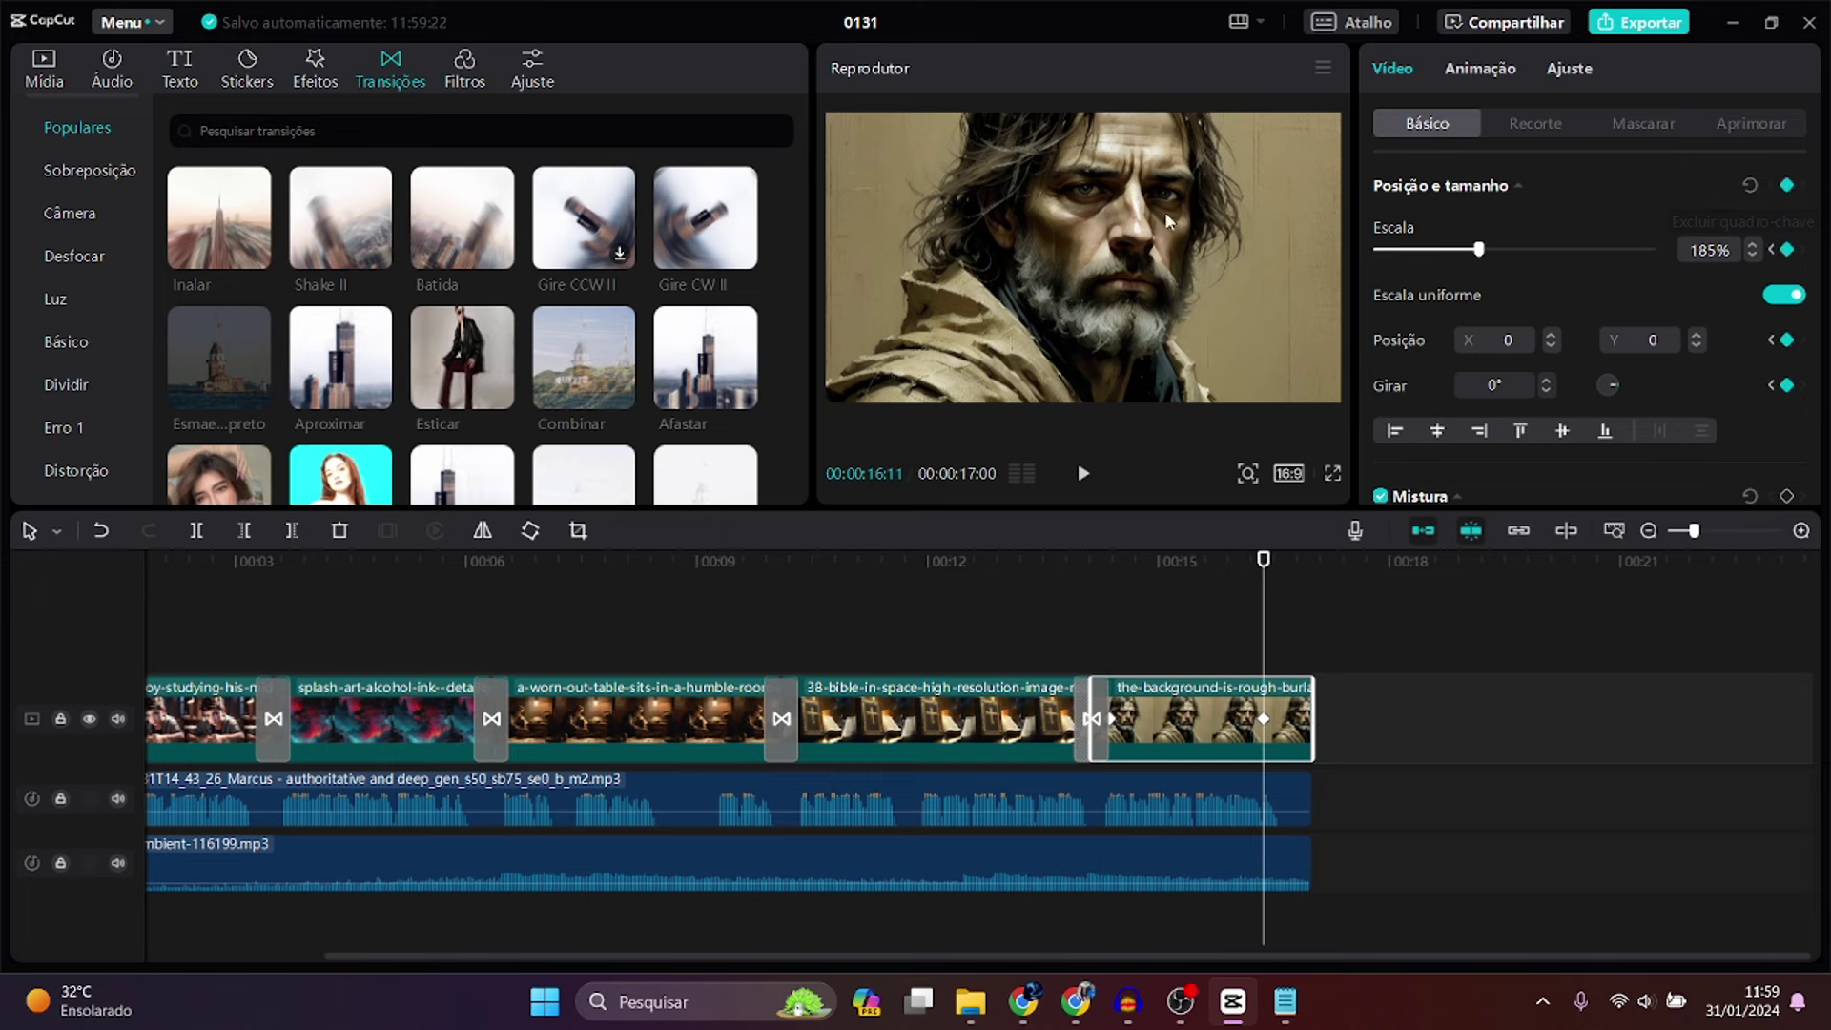
{"action": "left_click_drag", "start_coordinate": [1135, 224], "coordinate": [1135, 262]}
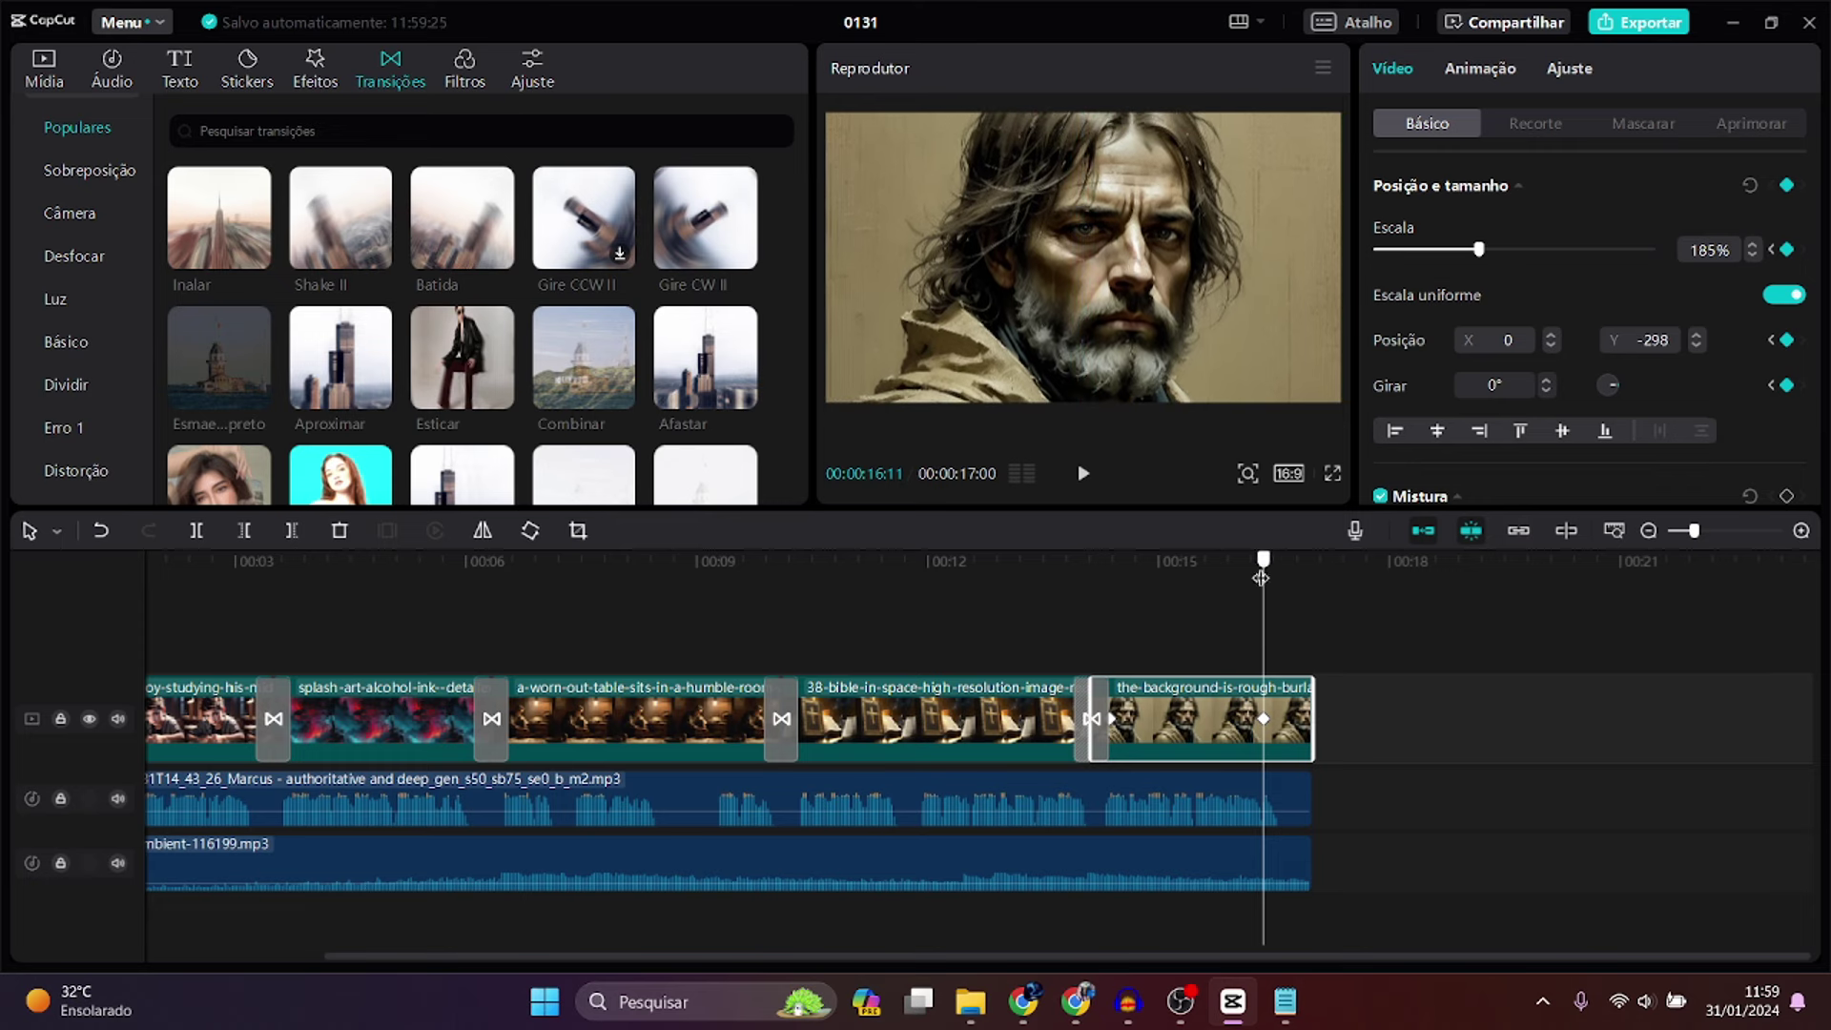
- Preview the portrait clip's vertical movement from before its transition
{"action": "left_click_drag", "start_coordinate": [1264, 572], "coordinate": [984, 602]}
{"action": "key", "text": "space"}
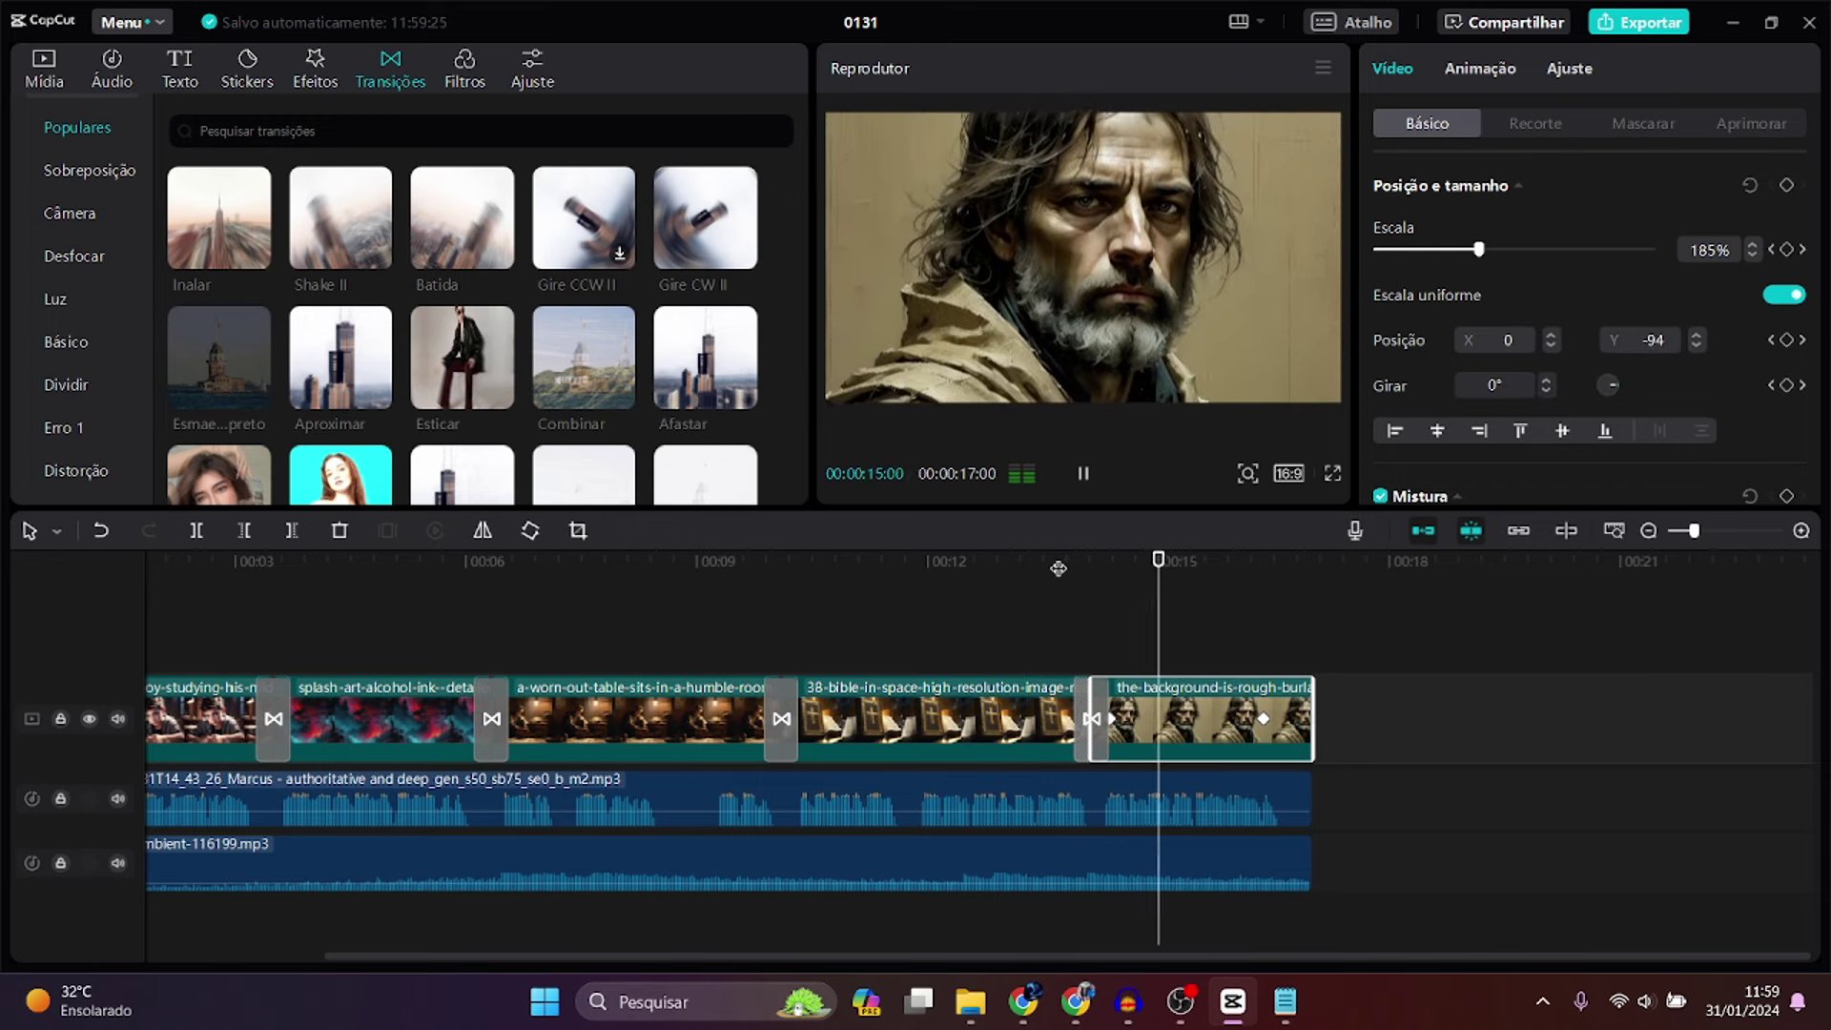
{"action": "key", "text": "space"}
- Set the portrait's vertical position to -147 at its first keyframe and preview the movement to the end of the clip
{"action": "left_click", "coordinate": [1265, 721]}
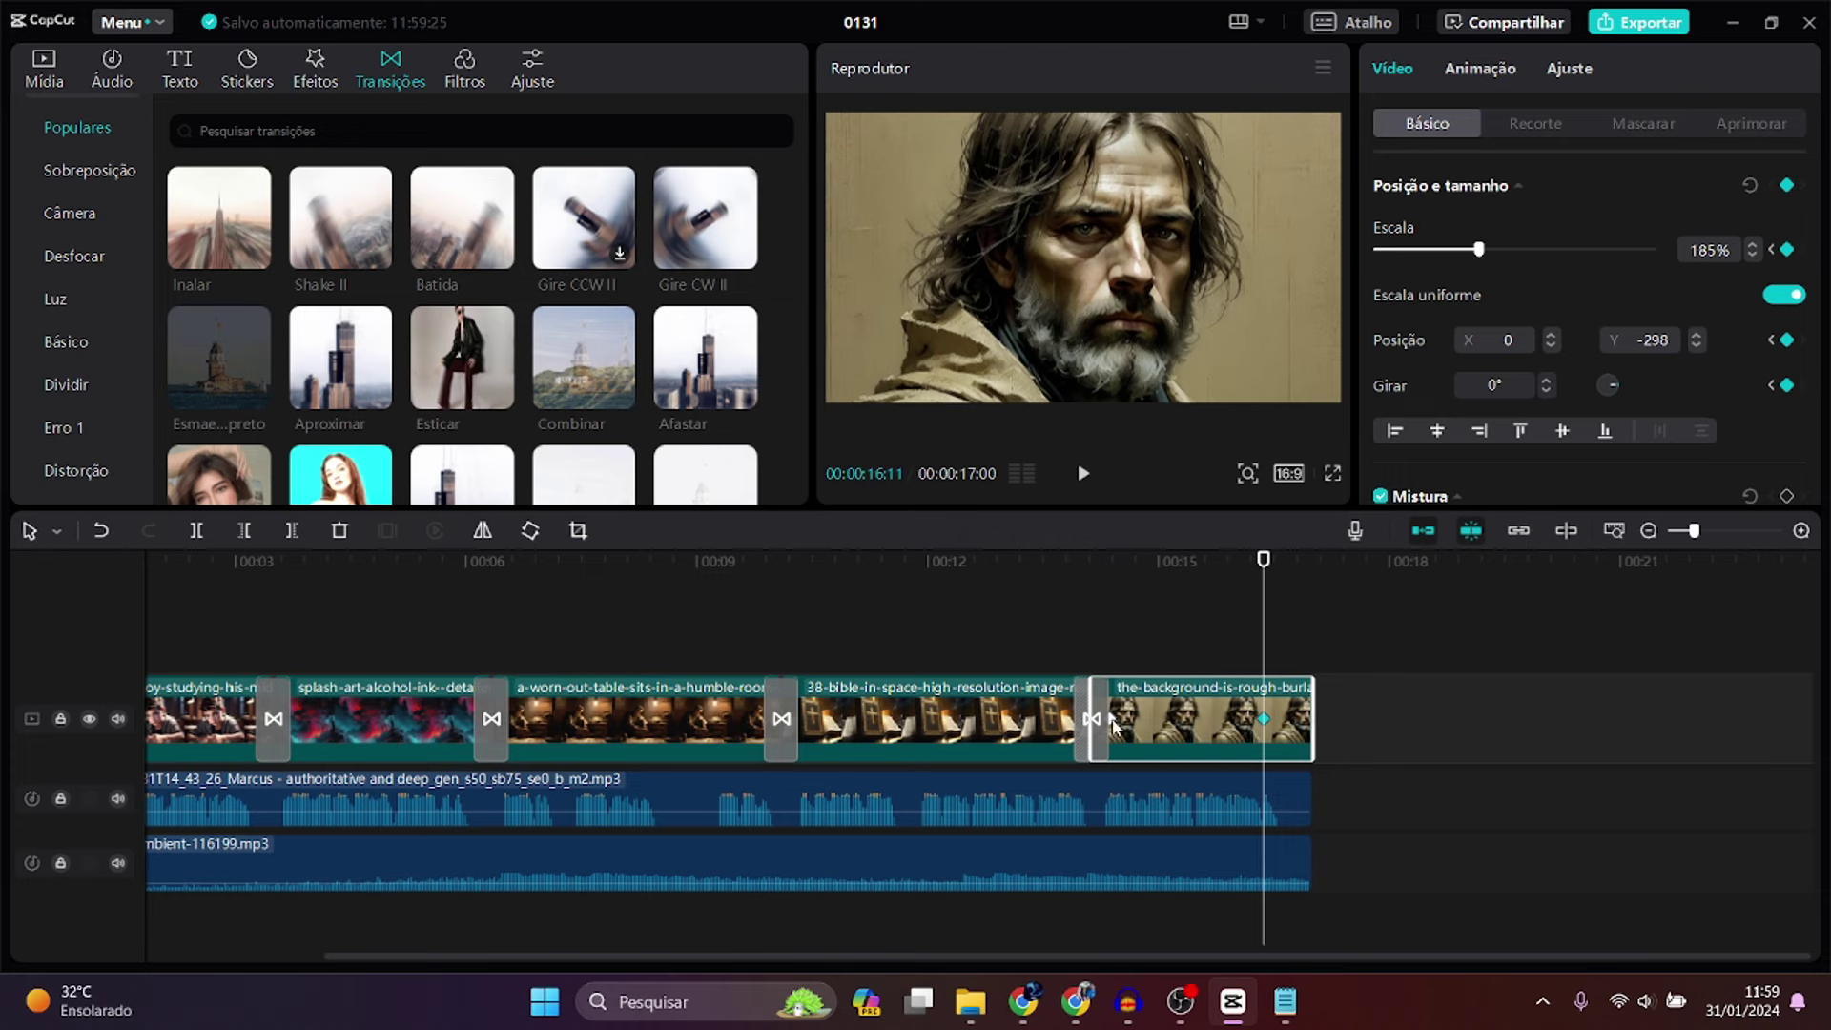
{"action": "left_click", "coordinate": [1113, 722]}
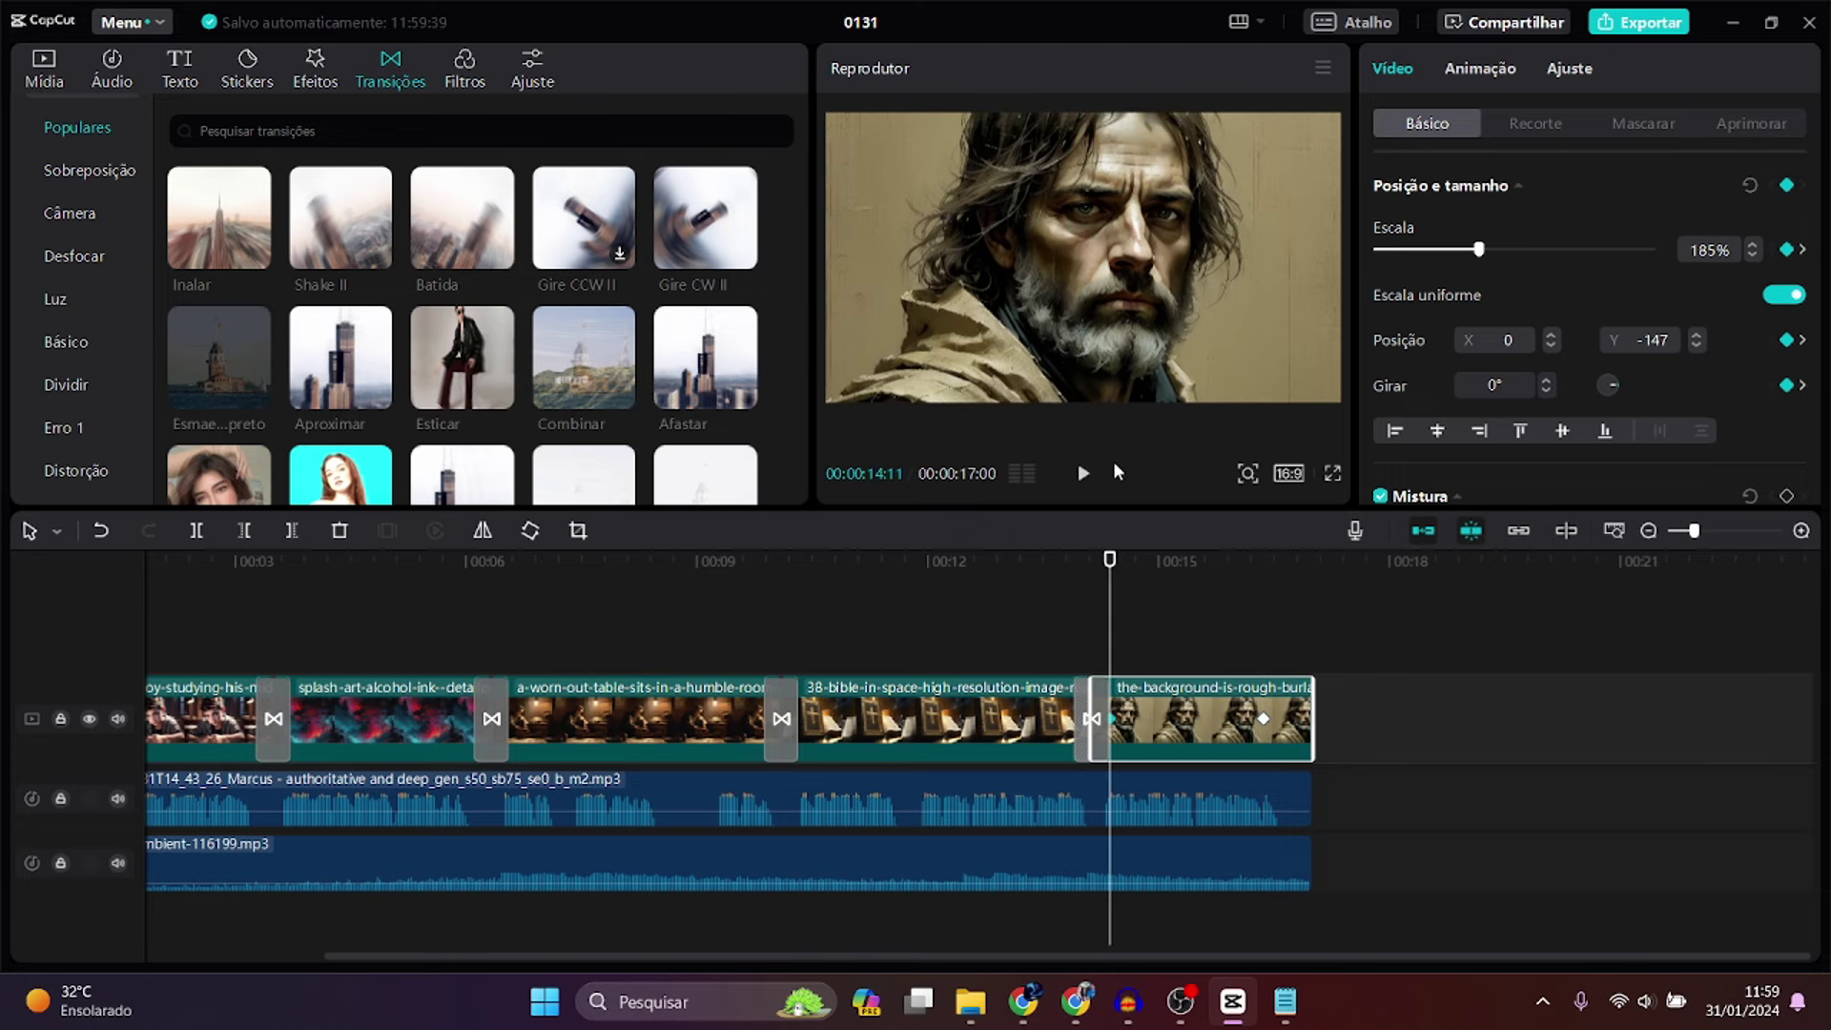
{"action": "left_click", "coordinate": [1081, 580]}
{"action": "key", "text": "space"}
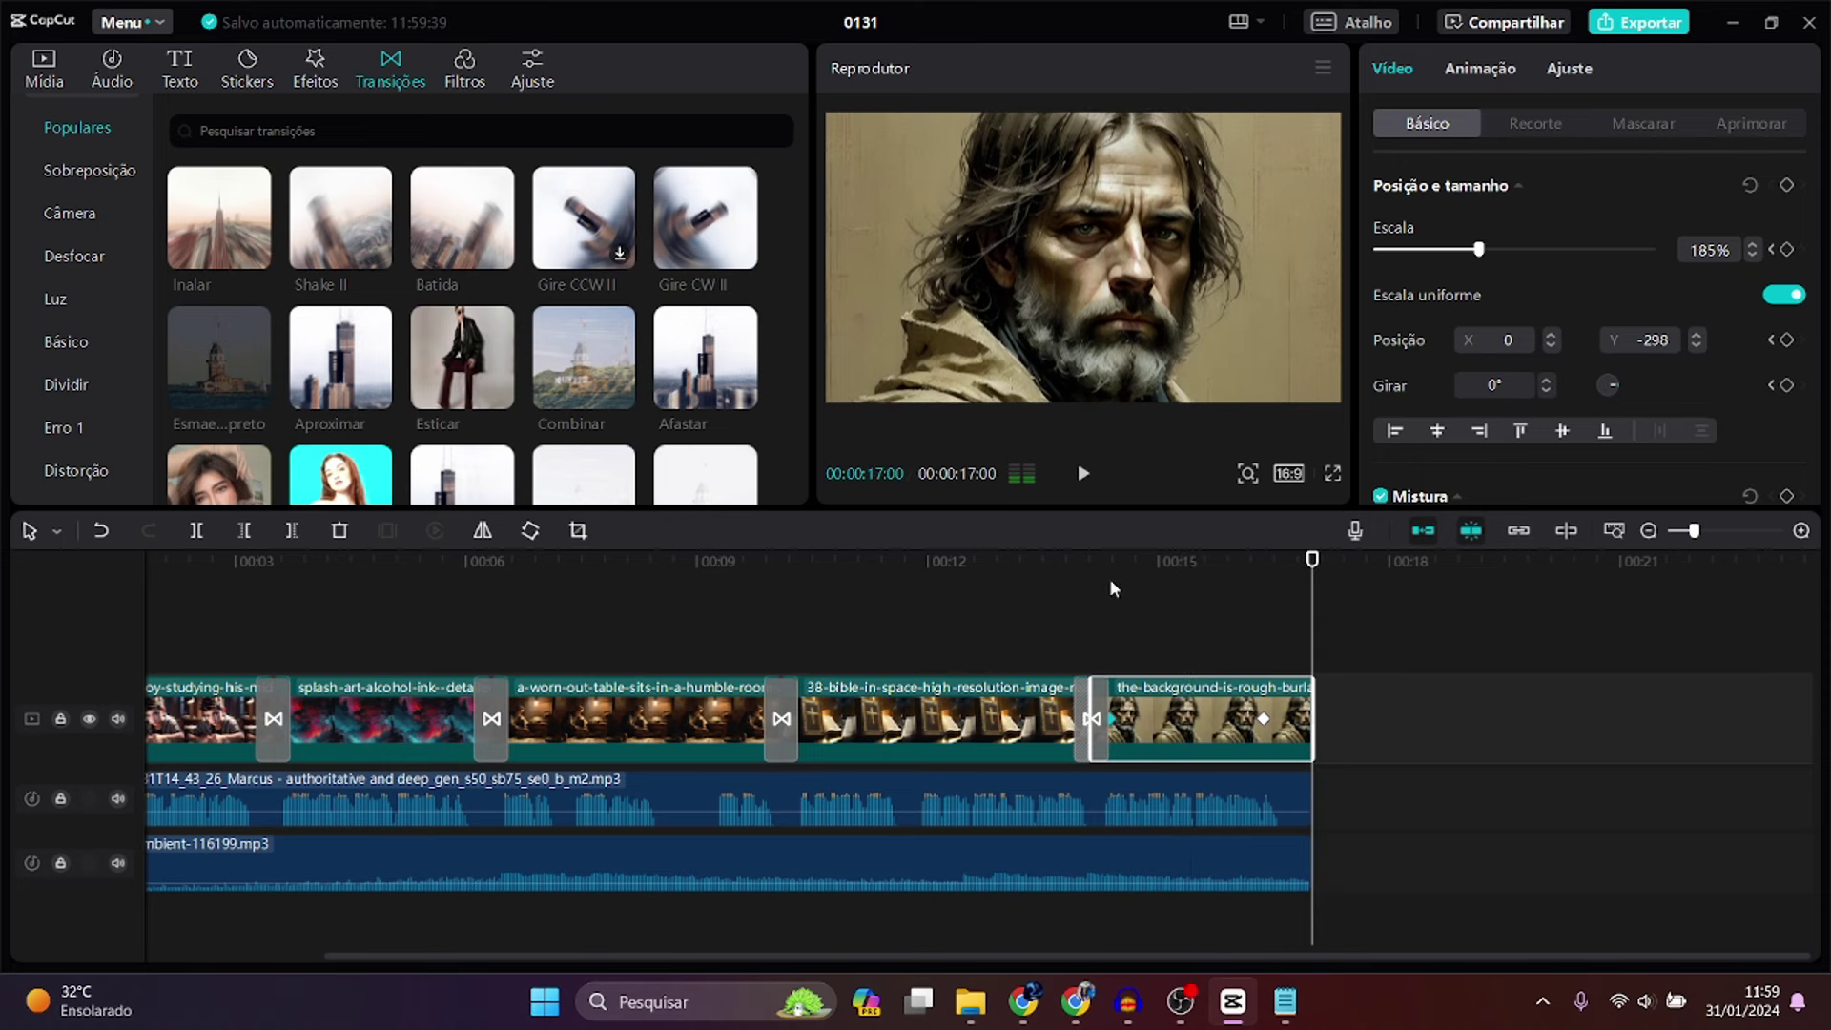
{"action": "left_click_drag", "start_coordinate": [1694, 536], "coordinate": [1685, 535]}
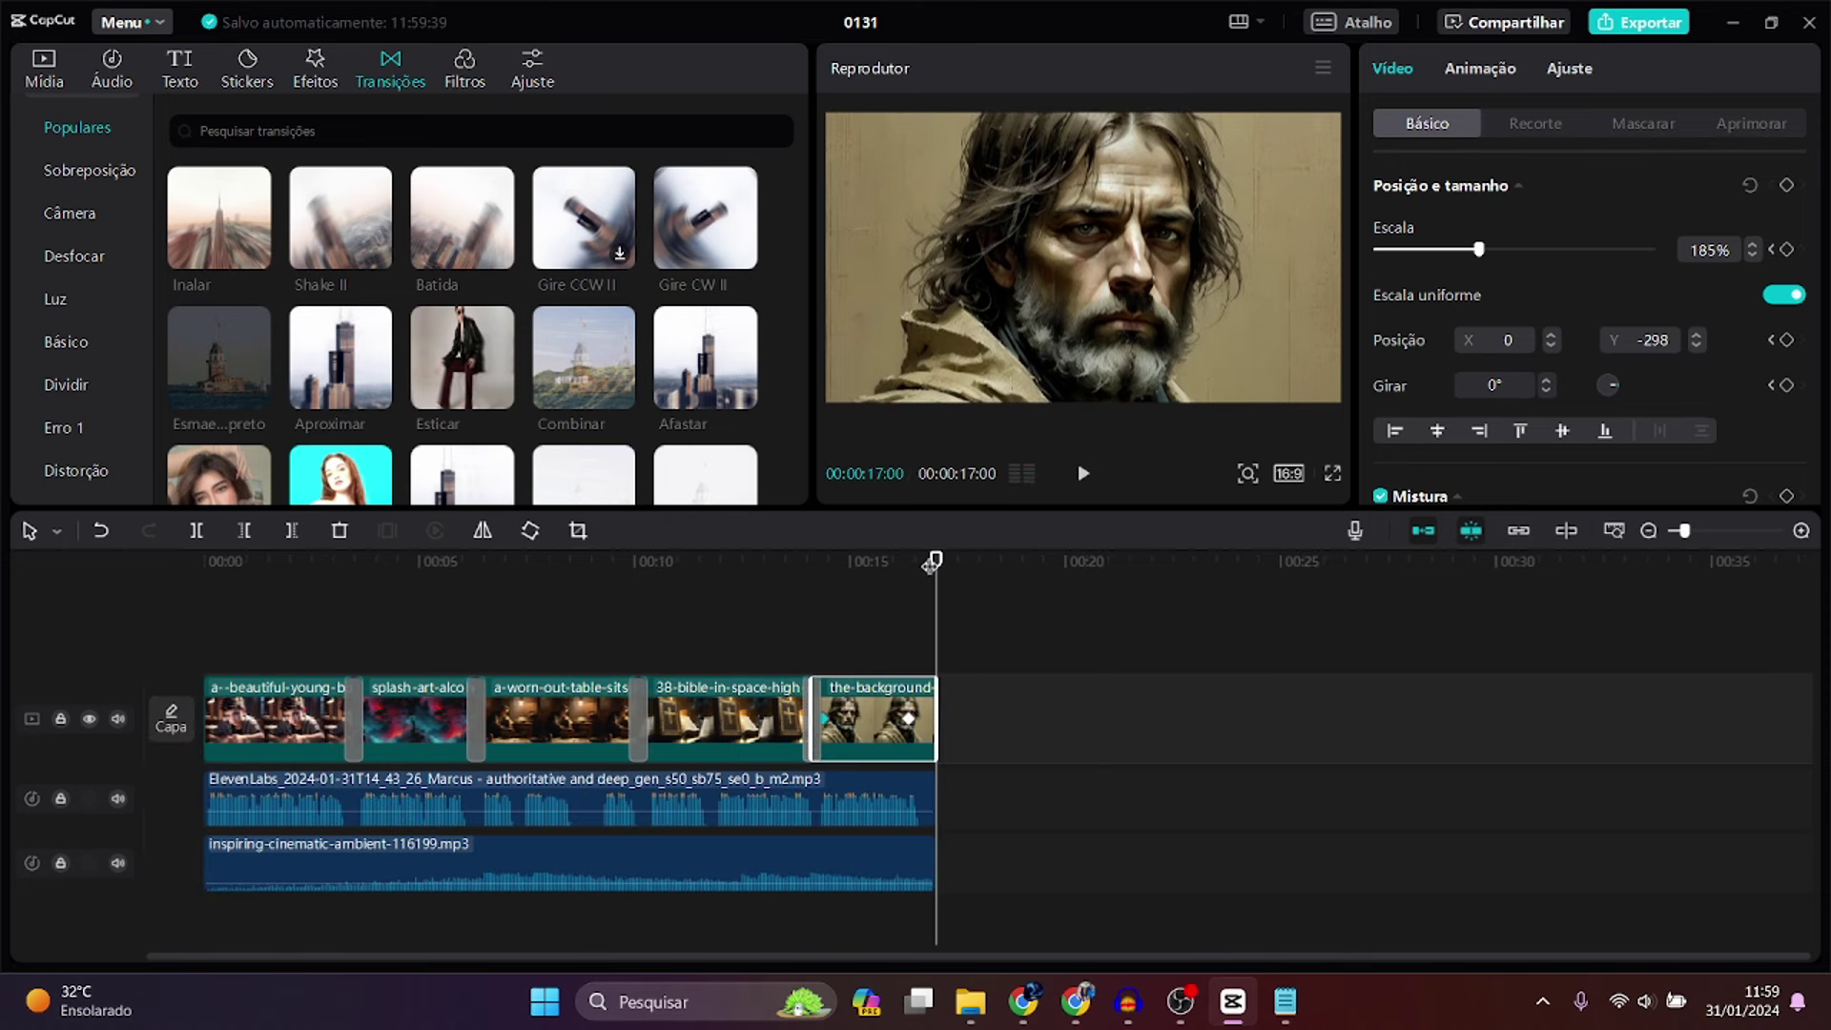
- Overlay 1106.mp4 from the Vídeos folder above the image clips from the start of the timeline and trim its end to 00:00:17:00
{"action": "left_click_drag", "start_coordinate": [933, 563], "coordinate": [3, 599]}
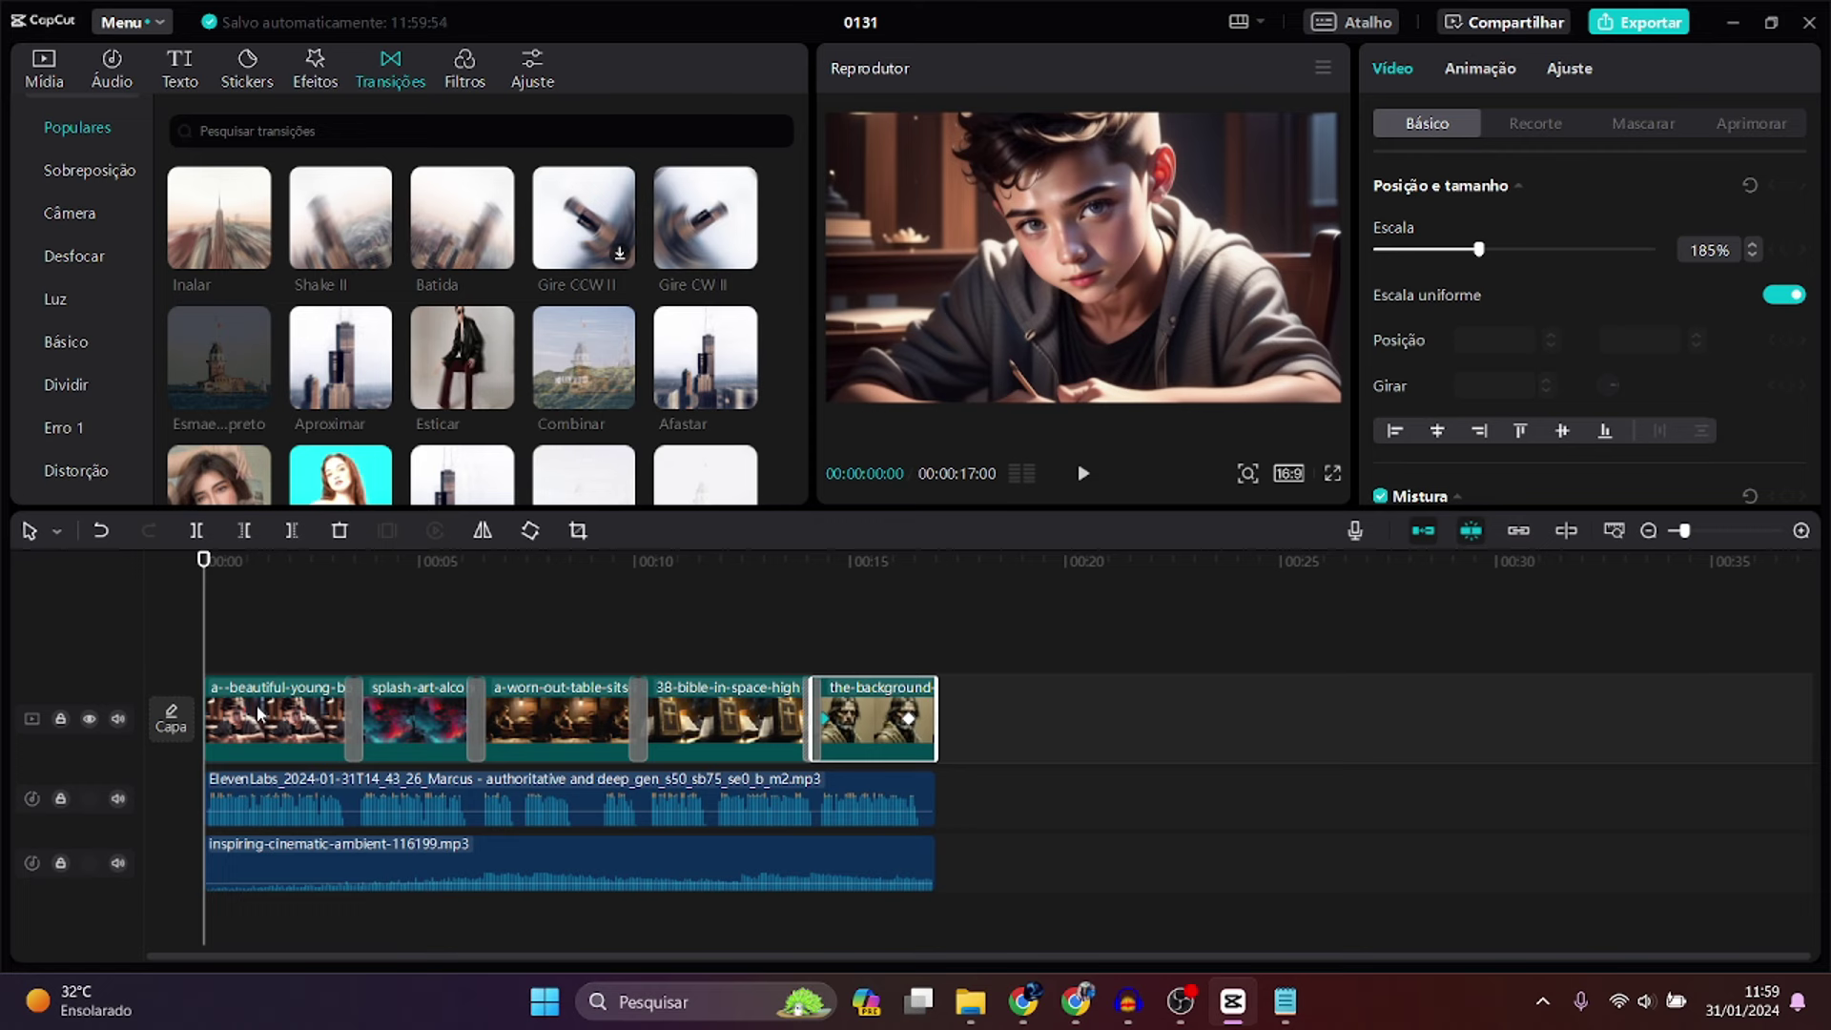
{"action": "left_click", "coordinate": [34, 77]}
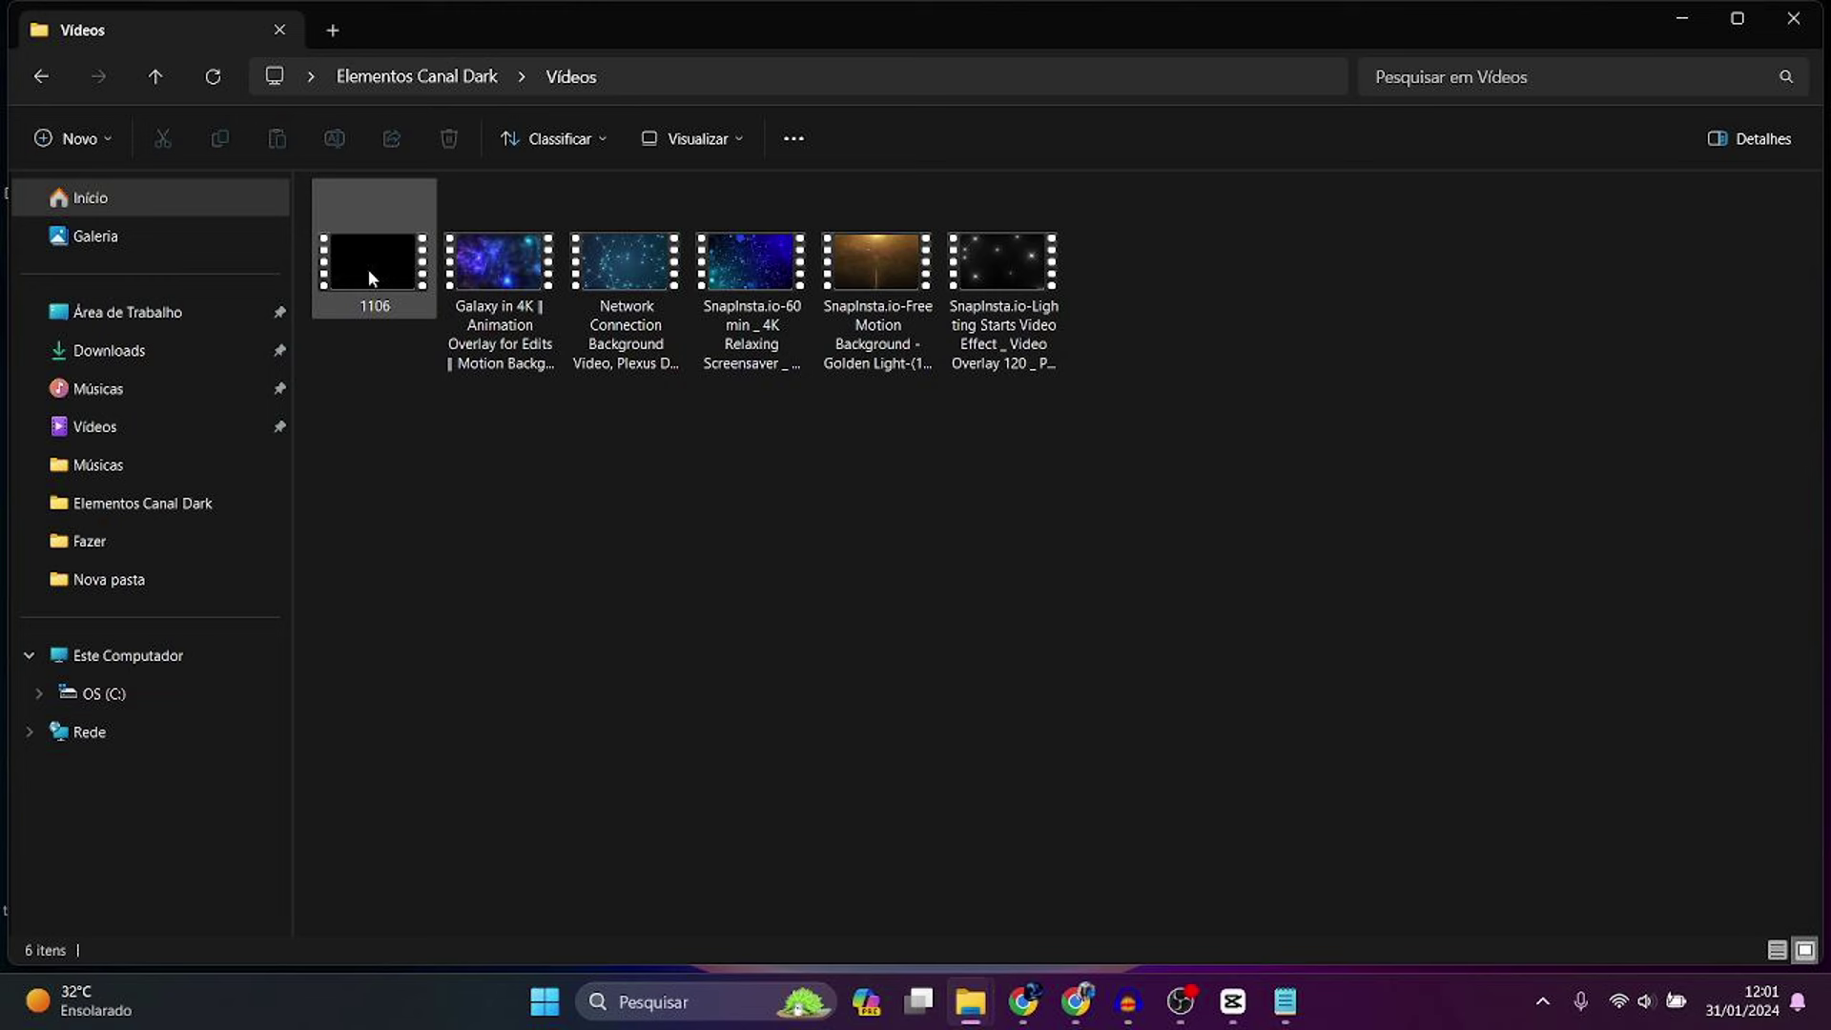
{"action": "left_click_drag", "start_coordinate": [368, 269], "coordinate": [202, 640]}
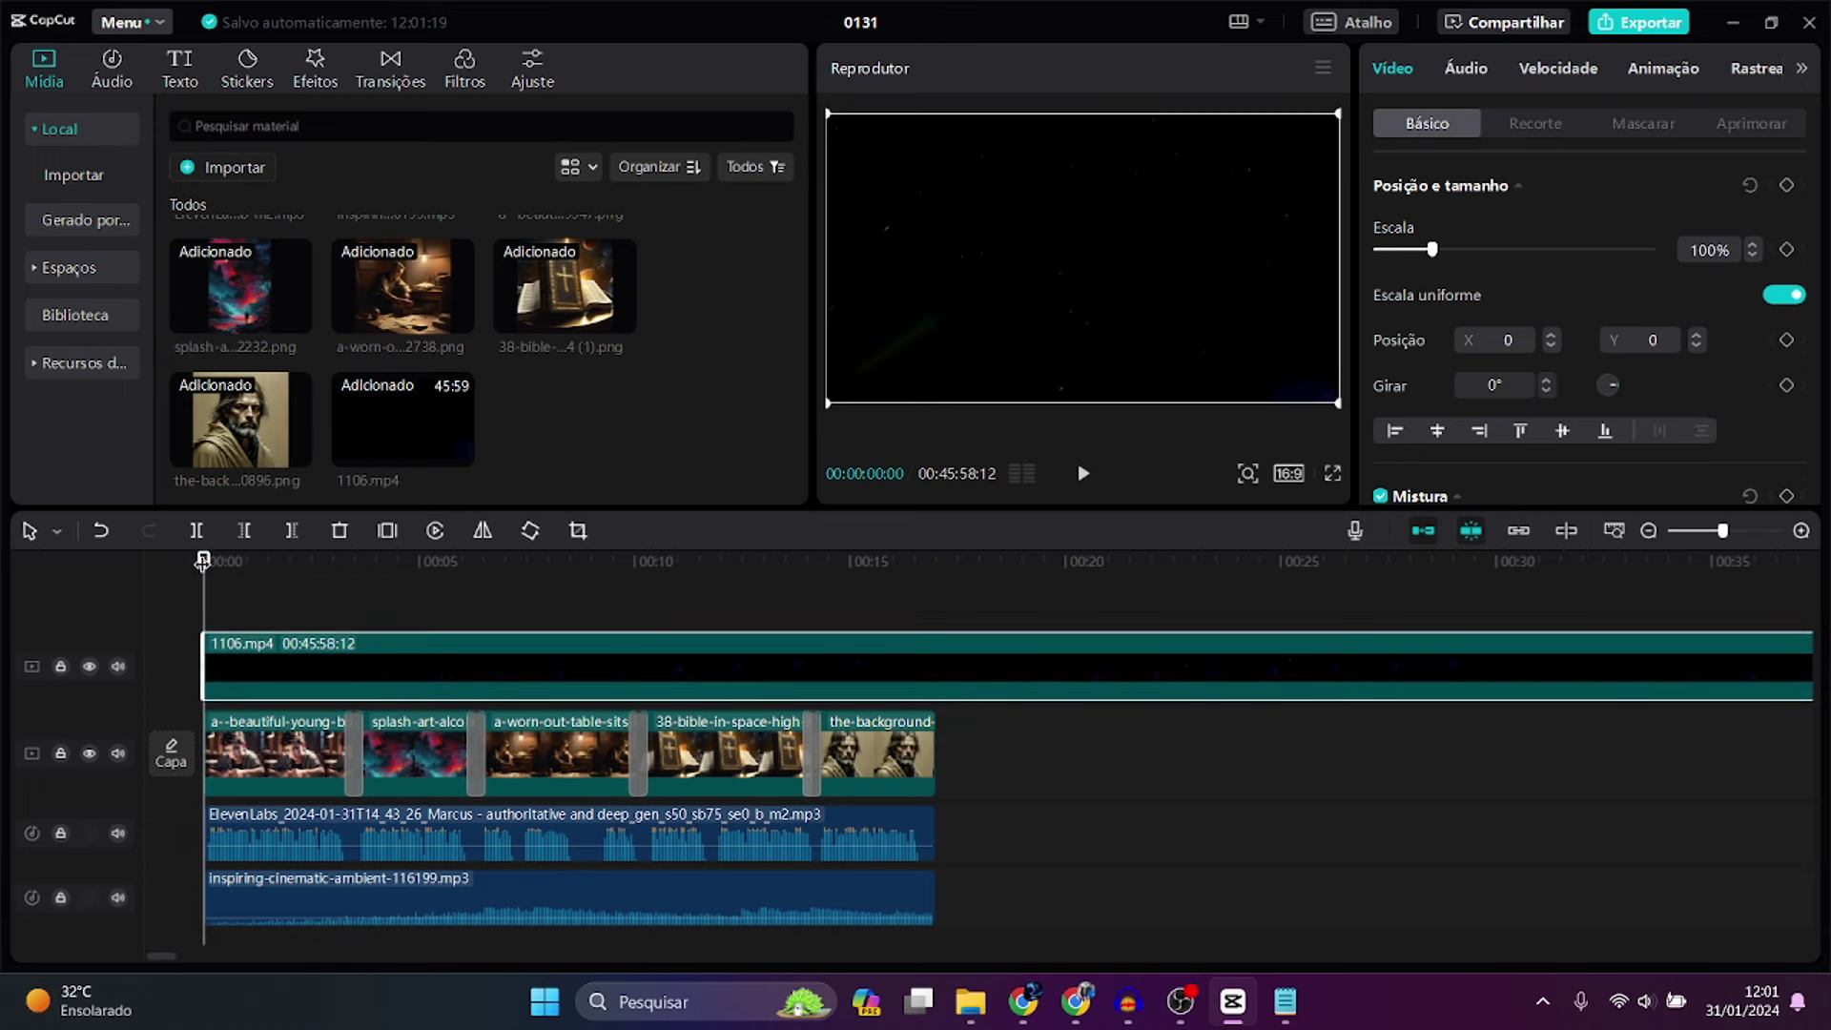
{"action": "left_click_drag", "start_coordinate": [203, 573], "coordinate": [942, 660]}
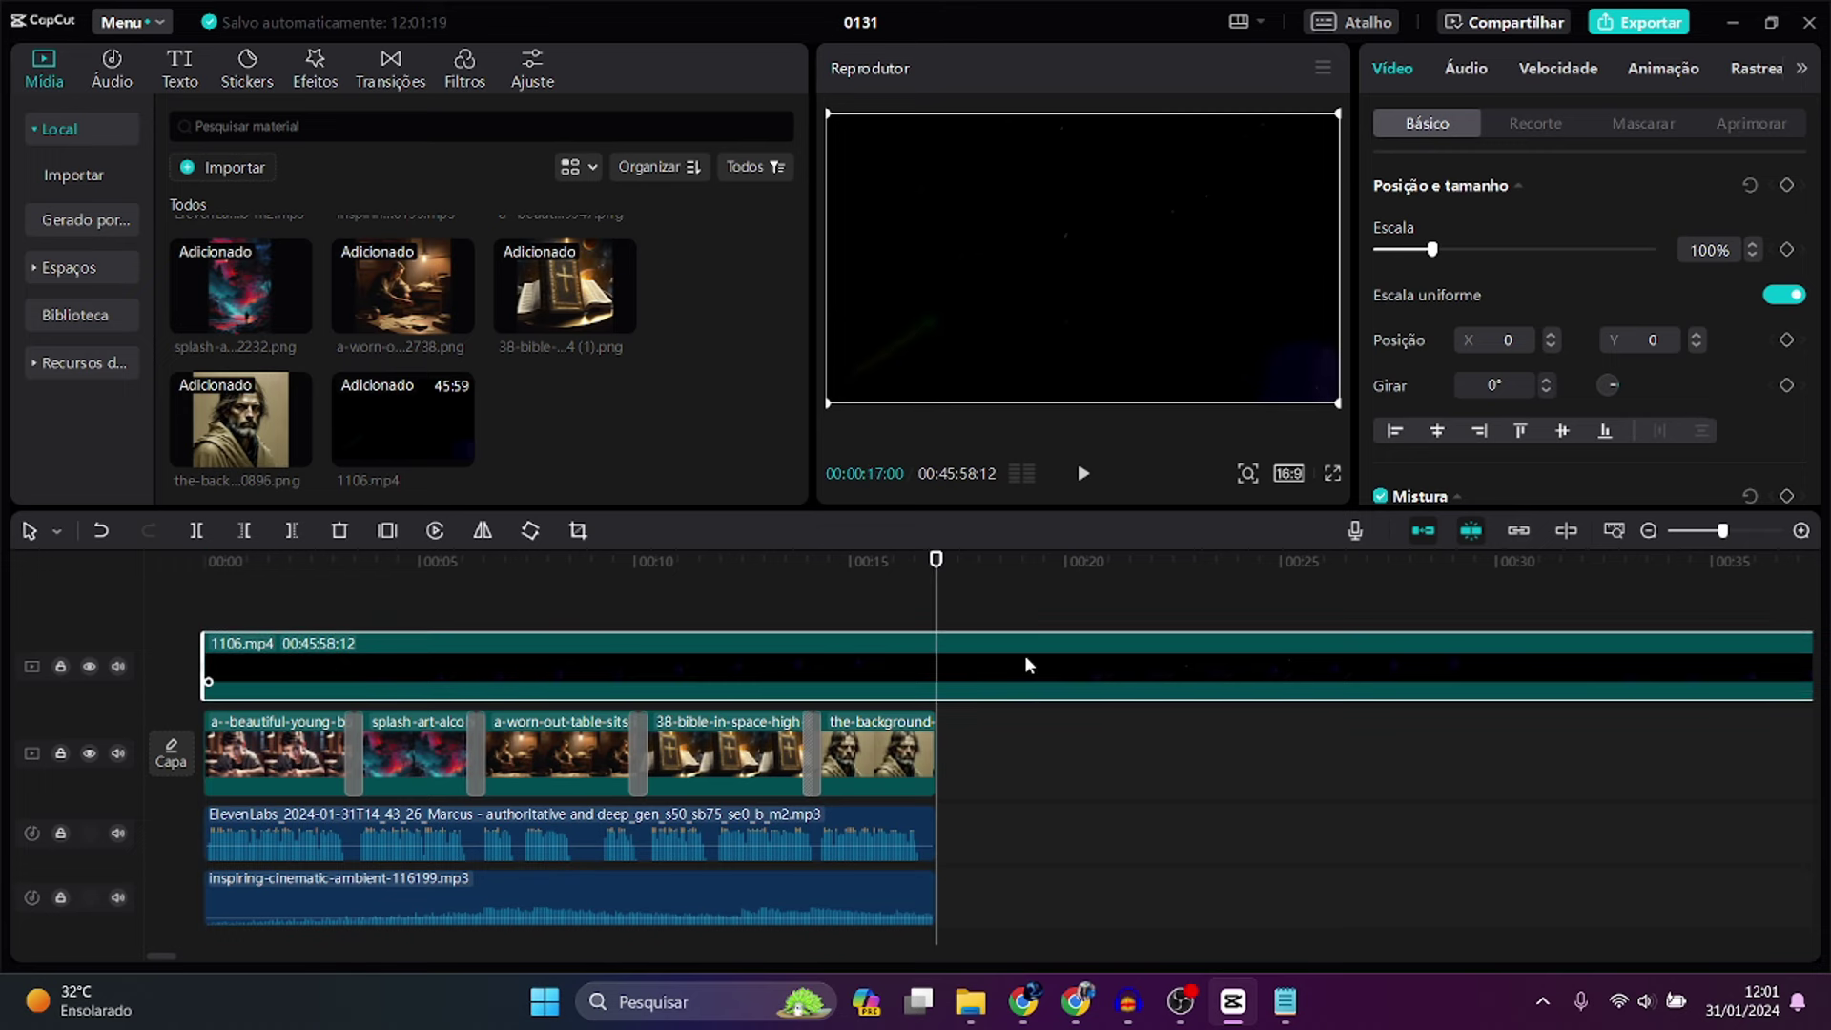
{"action": "left_click", "coordinate": [291, 531]}
- Preview the particle overlay full screen from 00:00:05:10
{"action": "left_click_drag", "start_coordinate": [936, 569], "coordinate": [433, 608]}
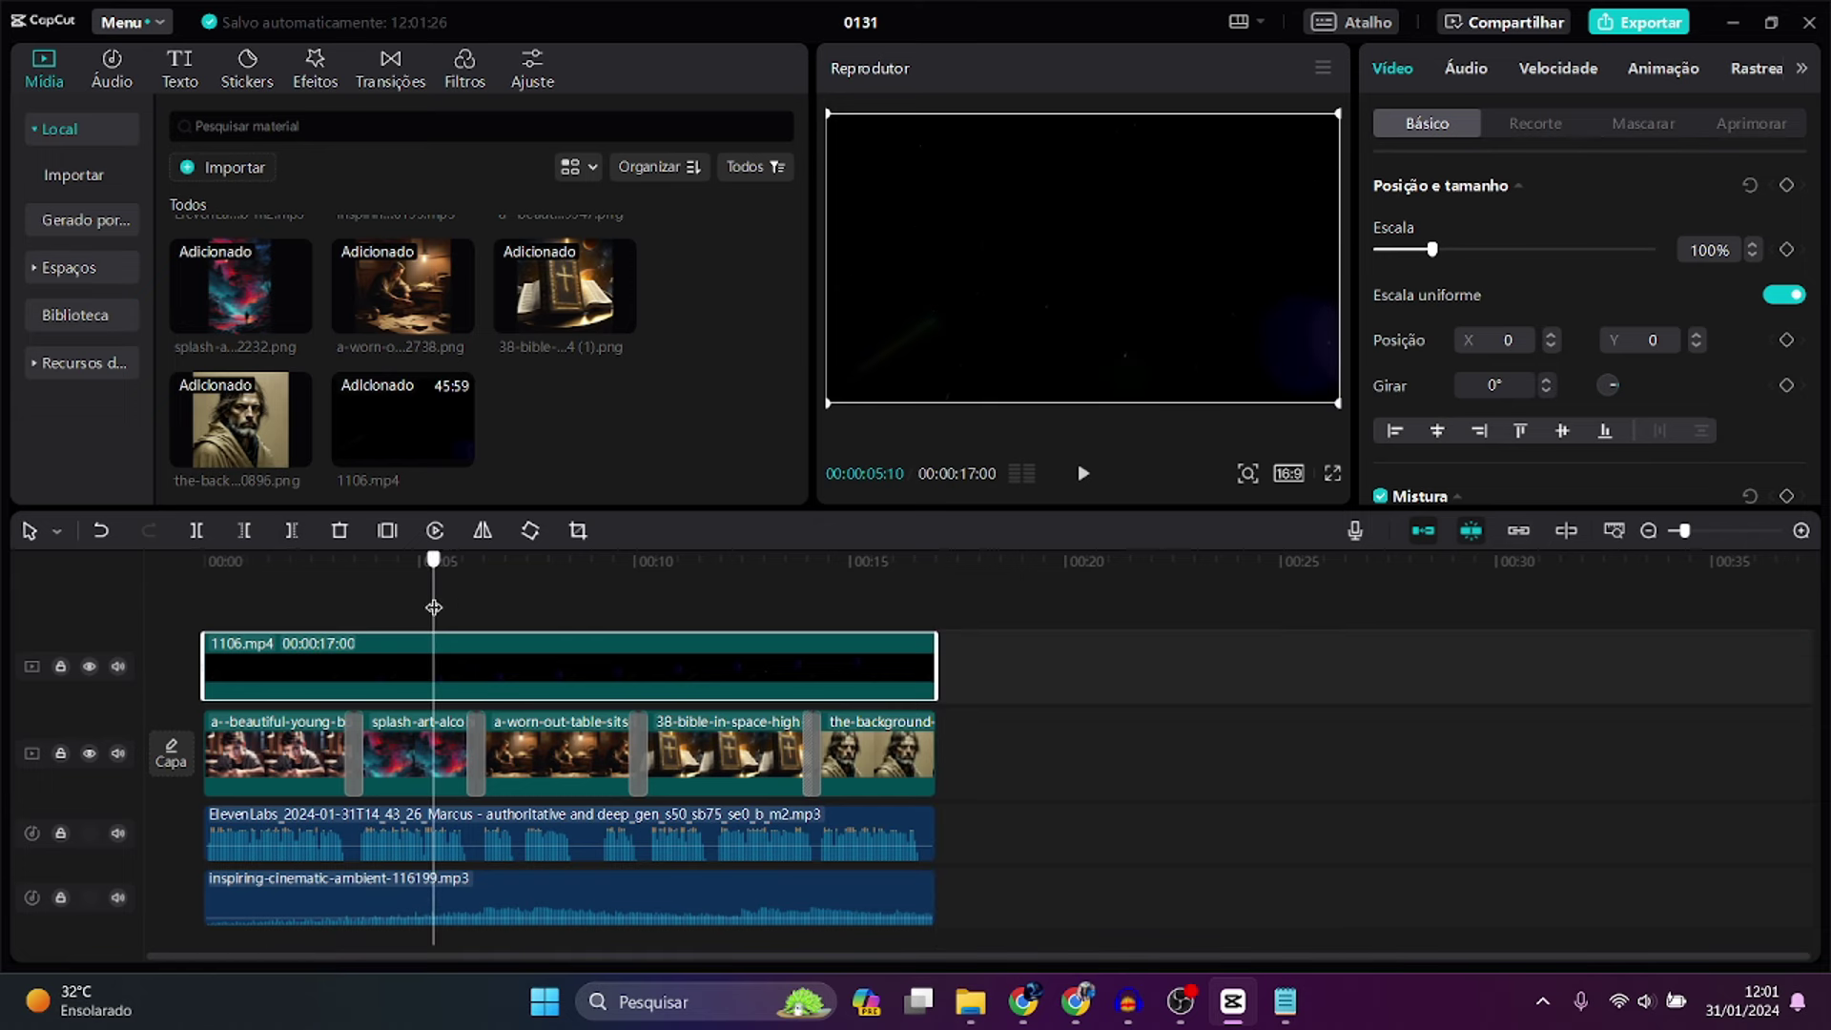
{"action": "left_click", "coordinate": [1331, 477]}
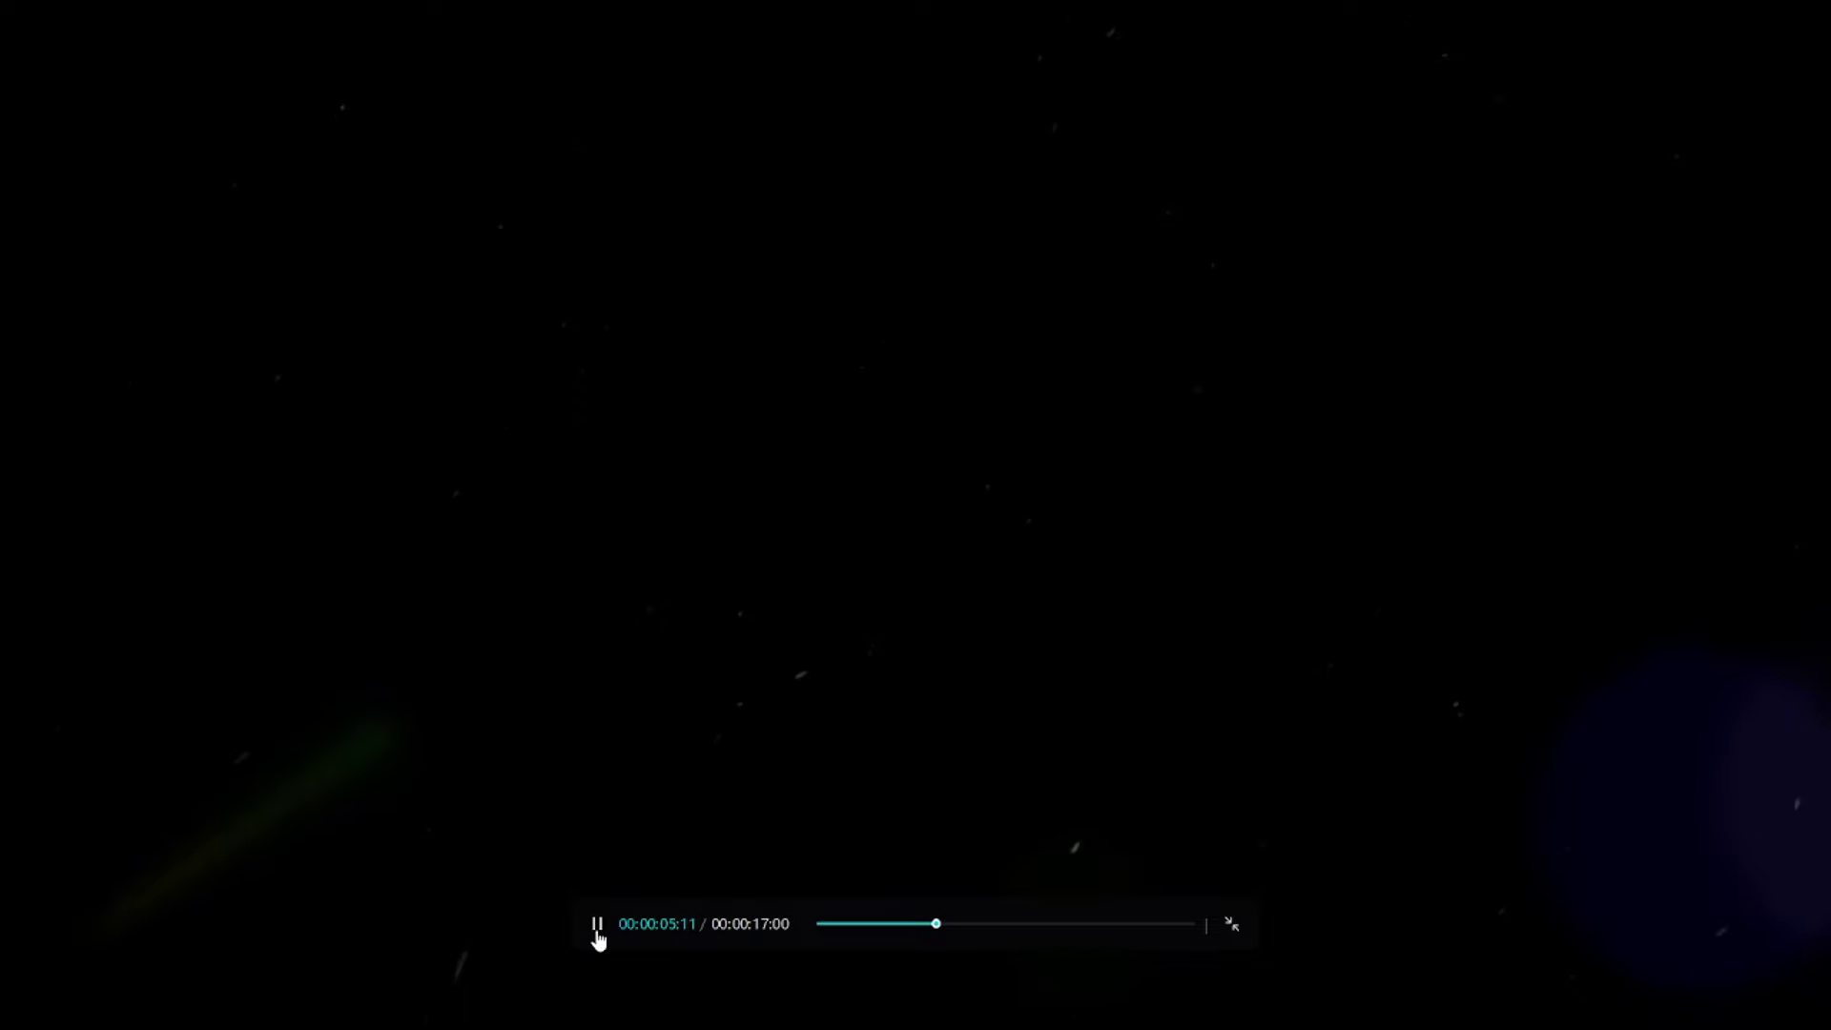
{"action": "left_click", "coordinate": [599, 923]}
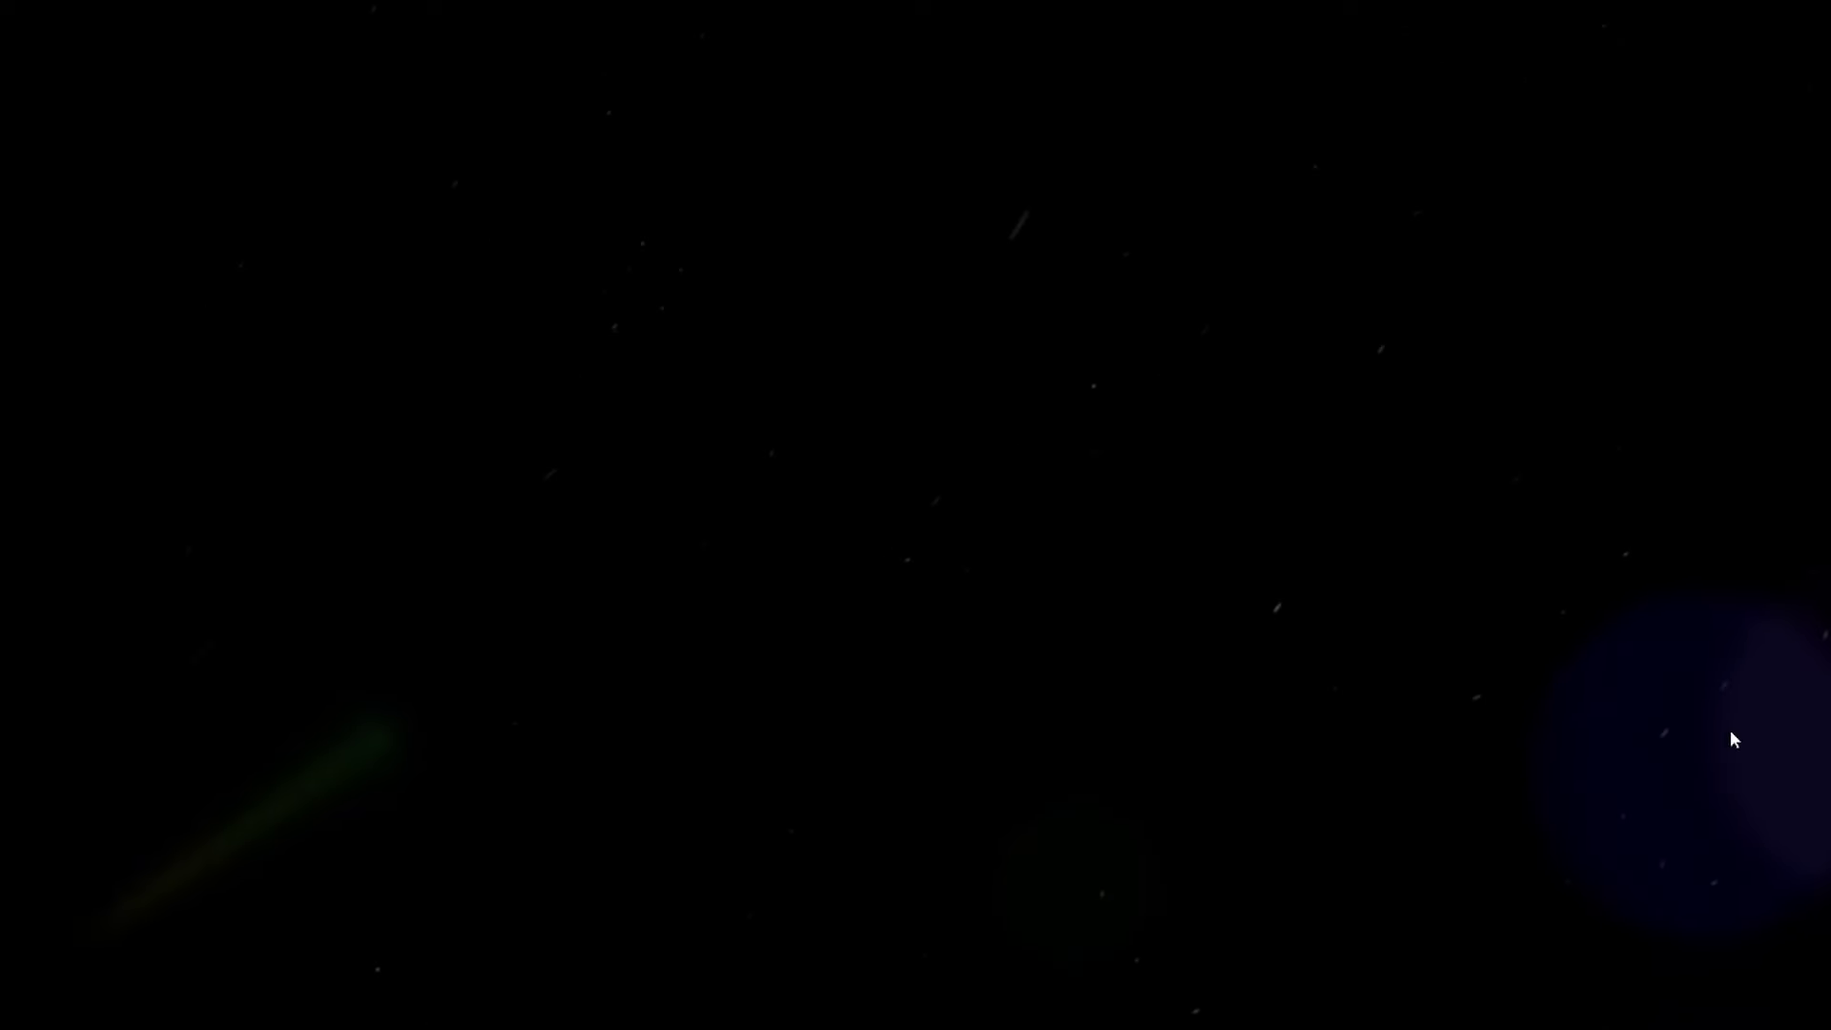
{"action": "key", "text": "Escape"}
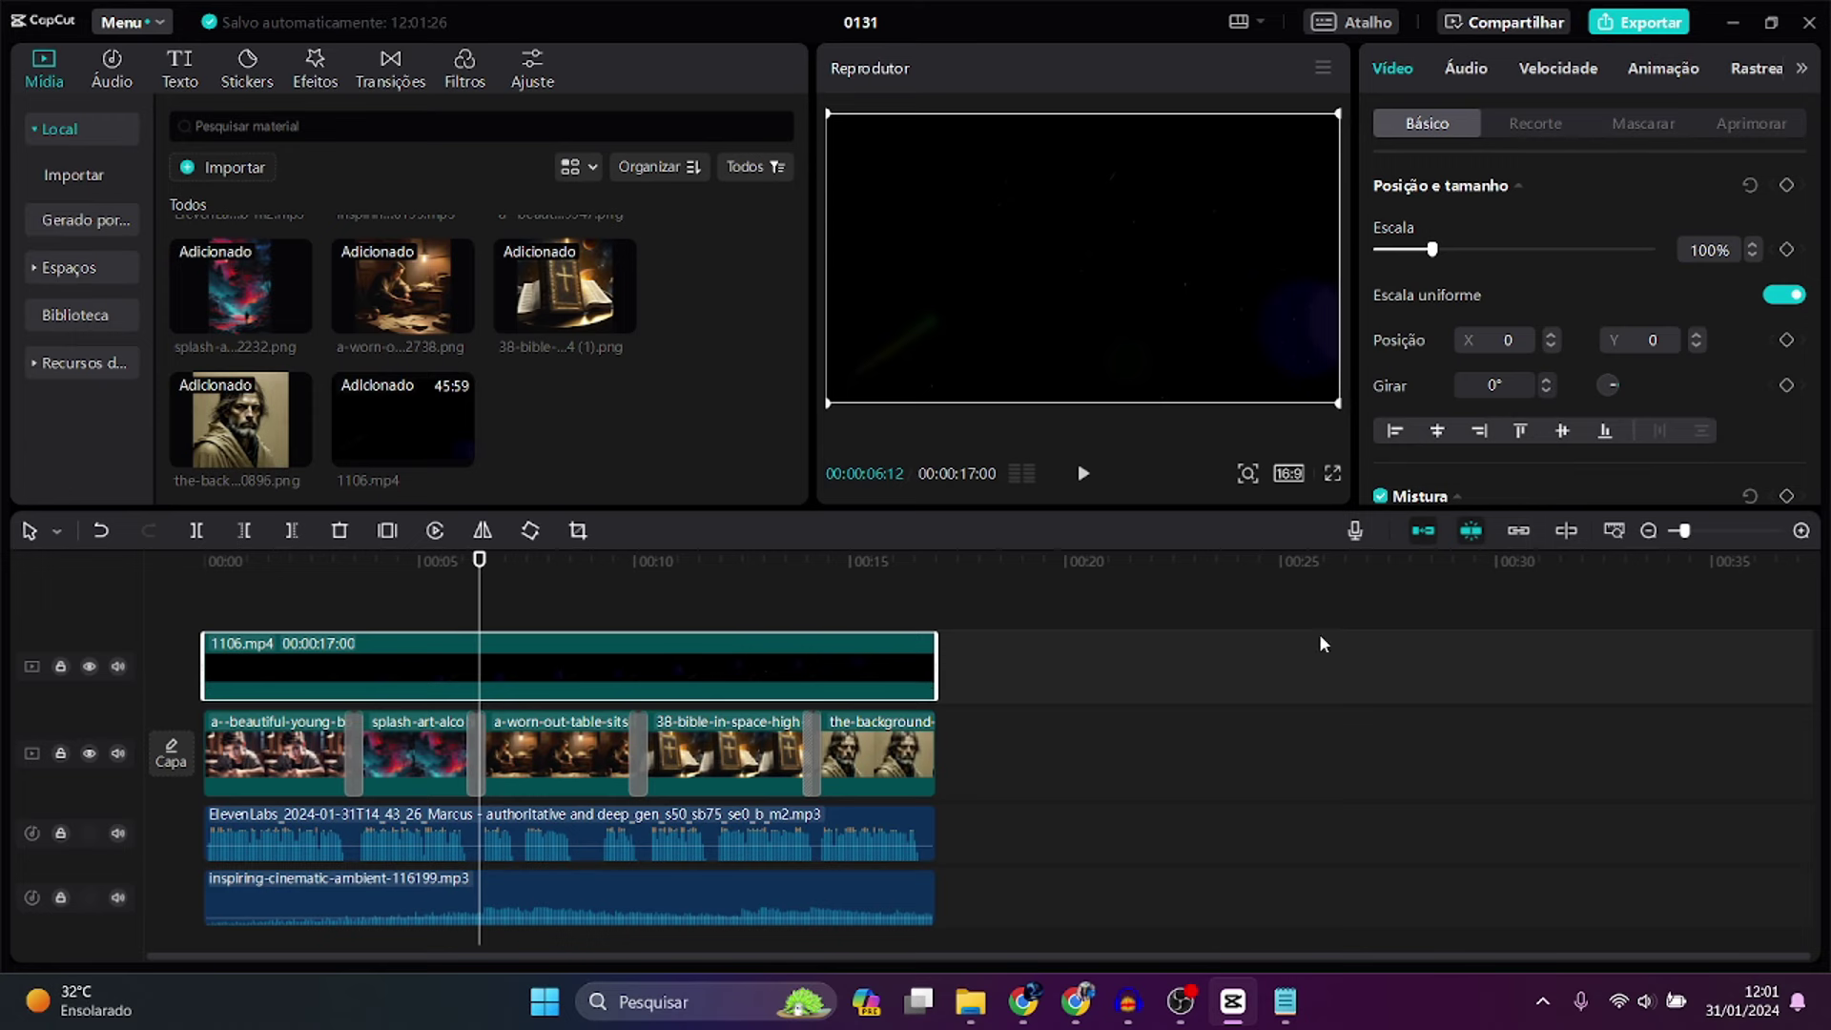
- Set the 1106.mp4 overlay's opacity to 35%
{"action": "scroll", "coordinate": [1485, 449], "scroll_direction": "down", "scroll_amount": 5}
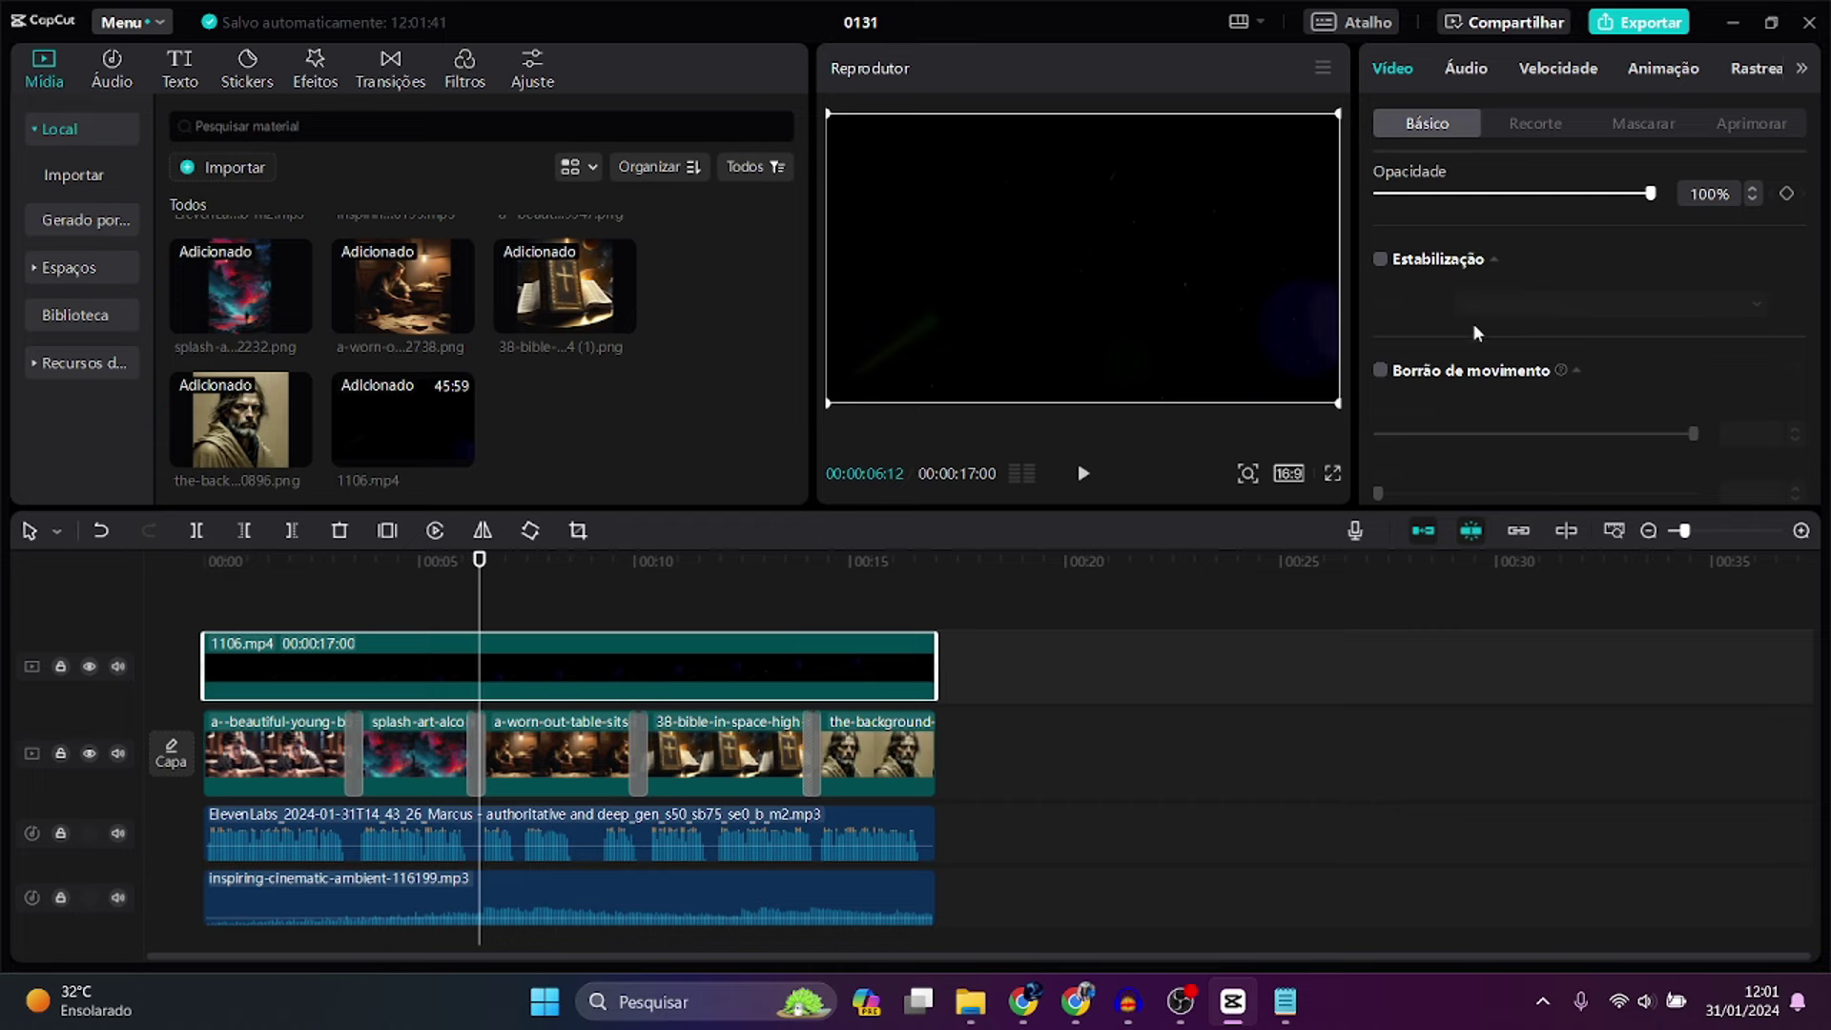
{"action": "scroll", "coordinate": [1479, 334], "scroll_direction": "up", "scroll_amount": 1}
{"action": "left_click", "coordinate": [1467, 278]}
{"action": "left_click_drag", "start_coordinate": [1468, 280], "coordinate": [1473, 279]}
- Preview the blended overlay full screen, first over the worn-out-table clip and again from the start to the end of the video
{"action": "left_click", "coordinate": [1332, 474]}
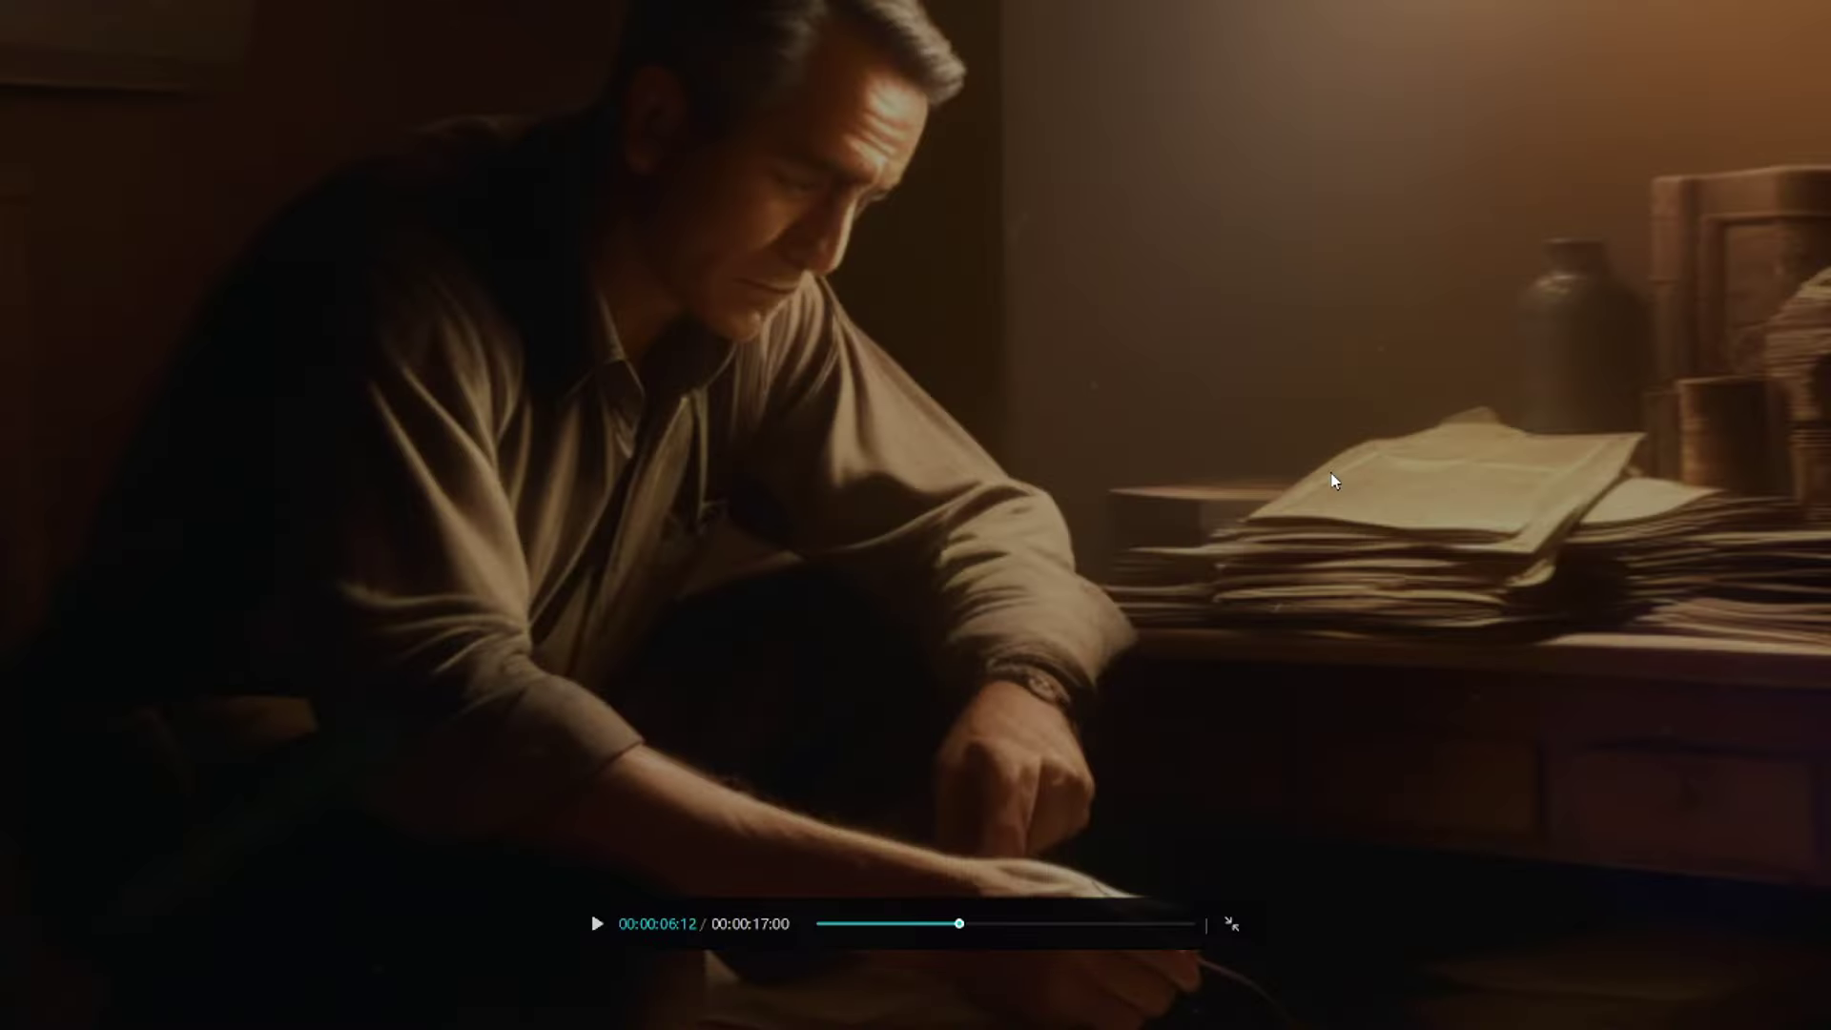
{"action": "key", "text": "space"}
{"action": "key", "text": "space"}
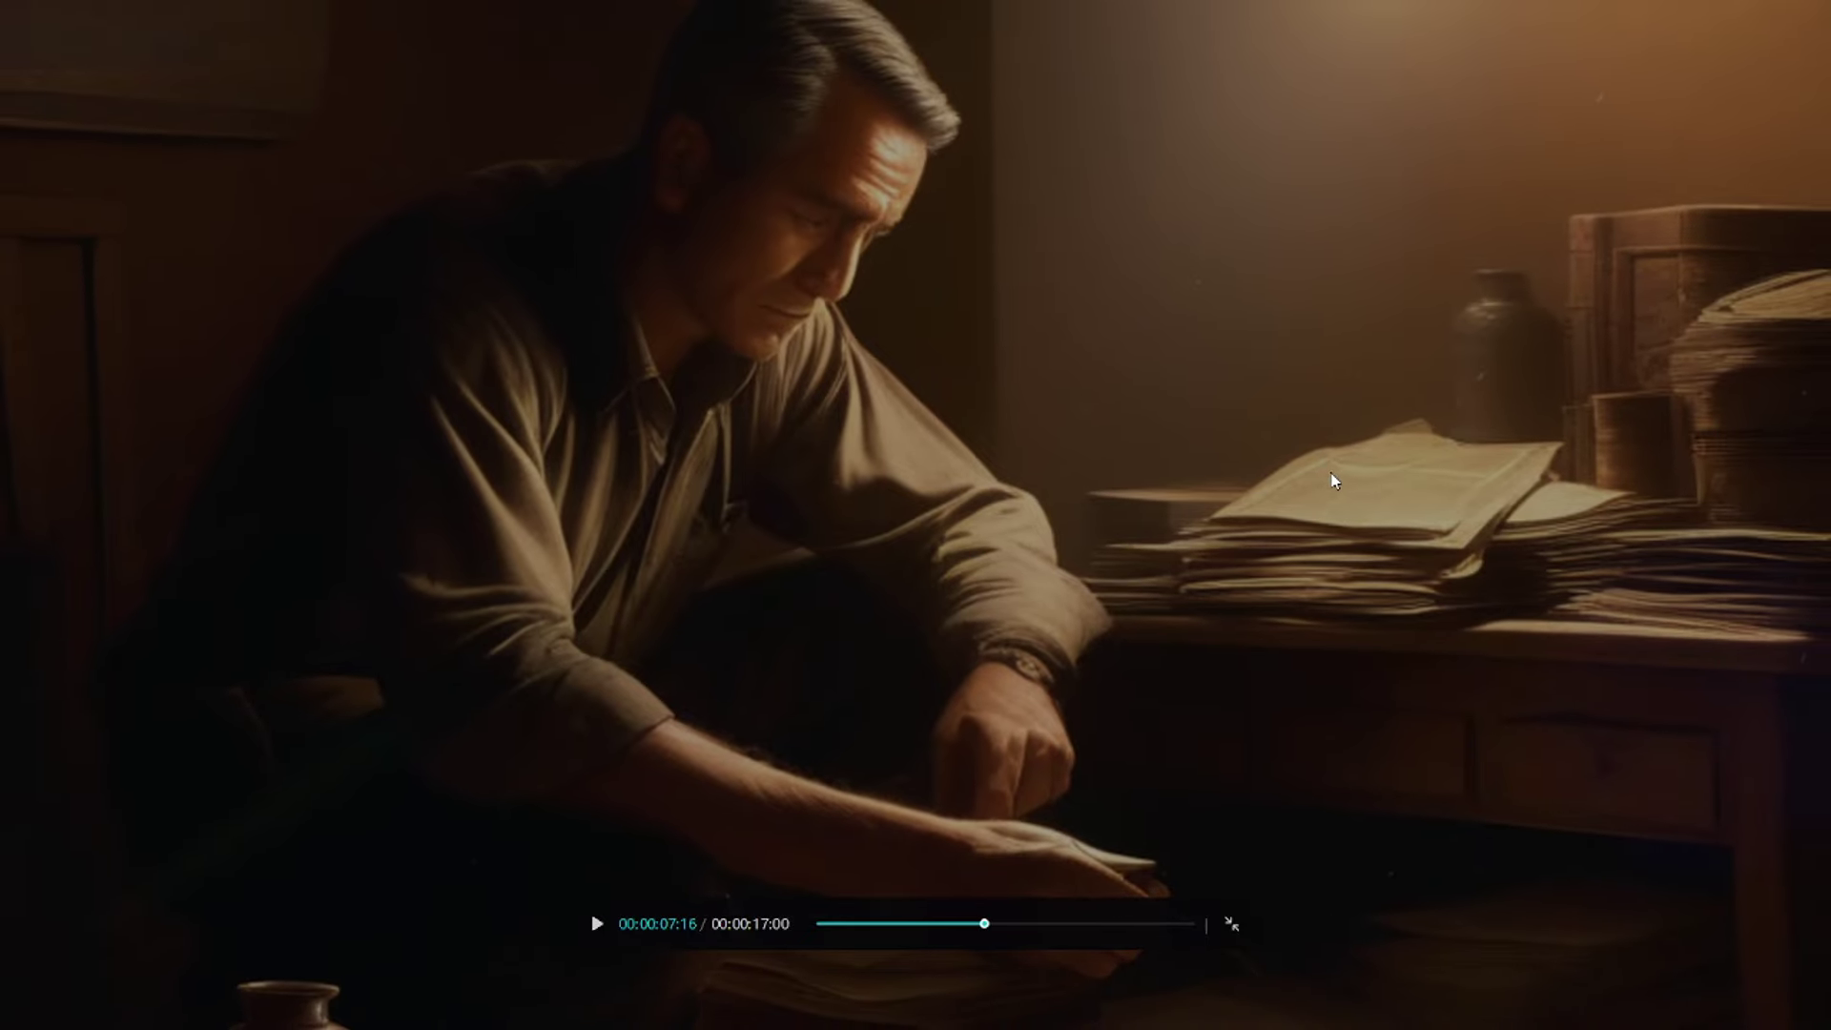
{"action": "key", "text": "Escape"}
{"action": "left_click_drag", "start_coordinate": [527, 564], "coordinate": [107, 579]}
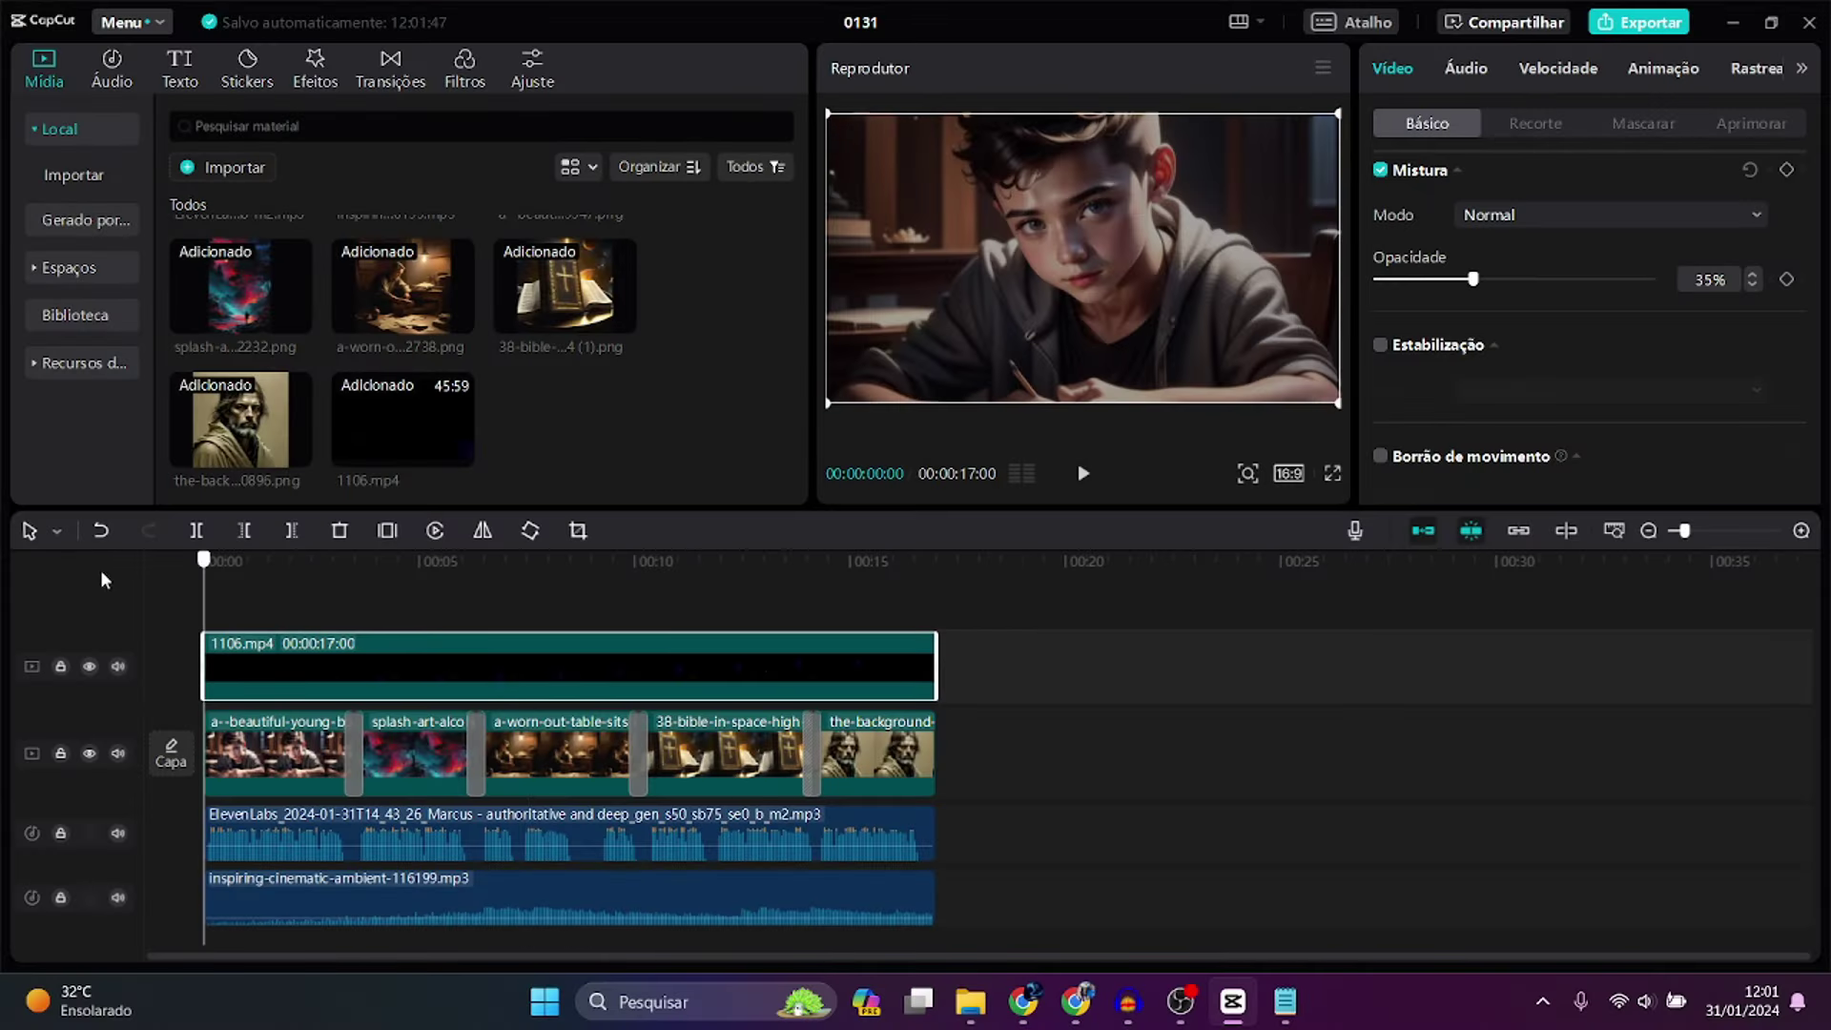
{"action": "left_click", "coordinate": [1331, 474]}
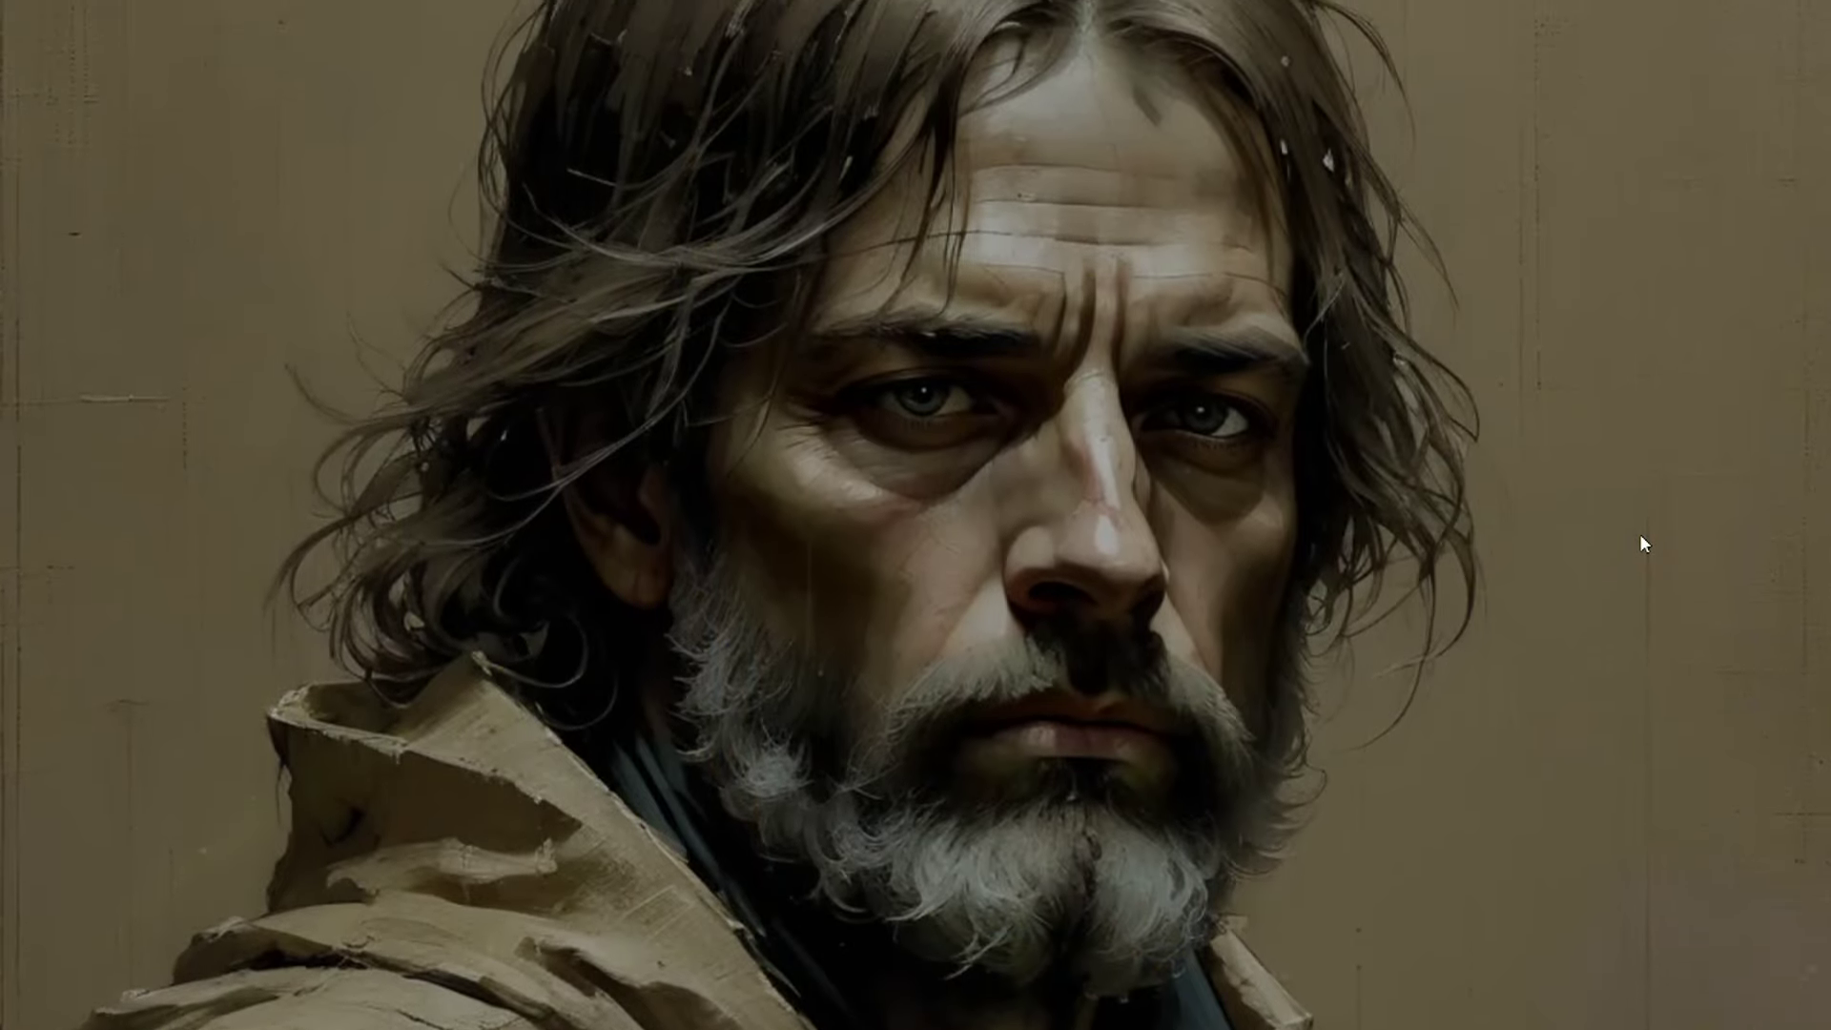
{"action": "key", "text": "Escape"}
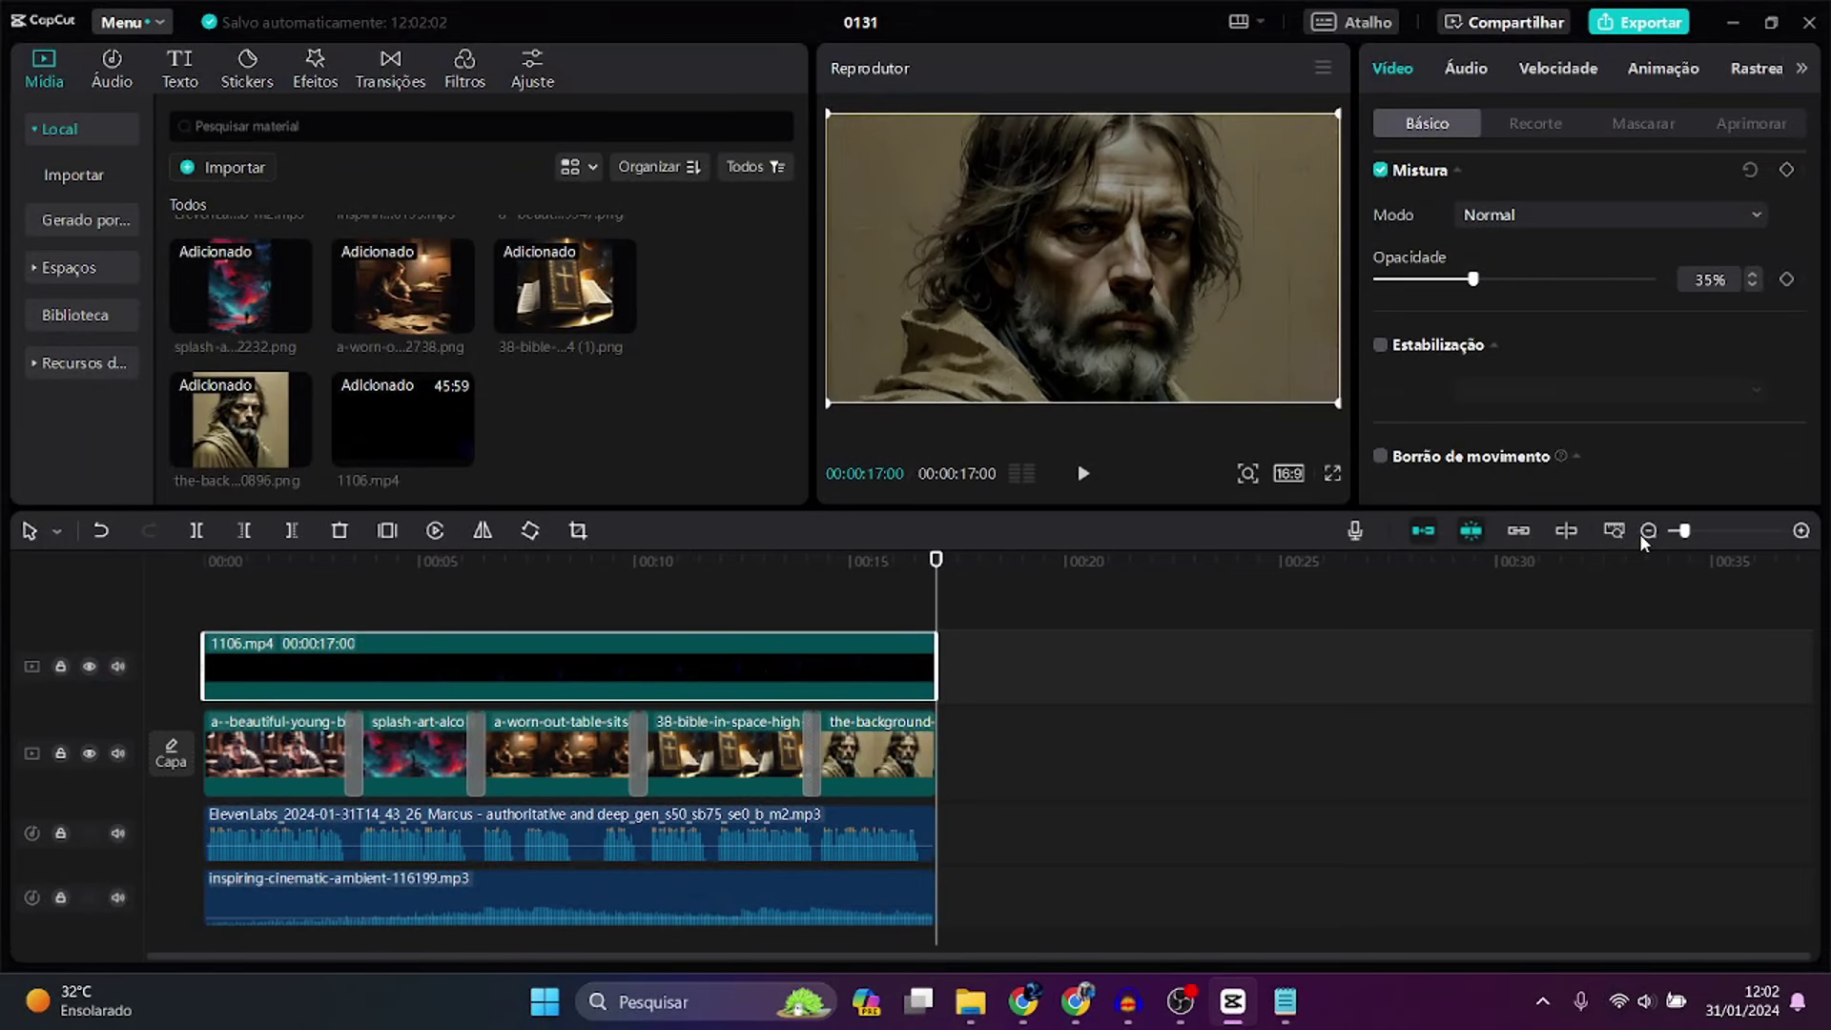
{"action": "left_click_drag", "start_coordinate": [1684, 540], "coordinate": [1680, 541]}
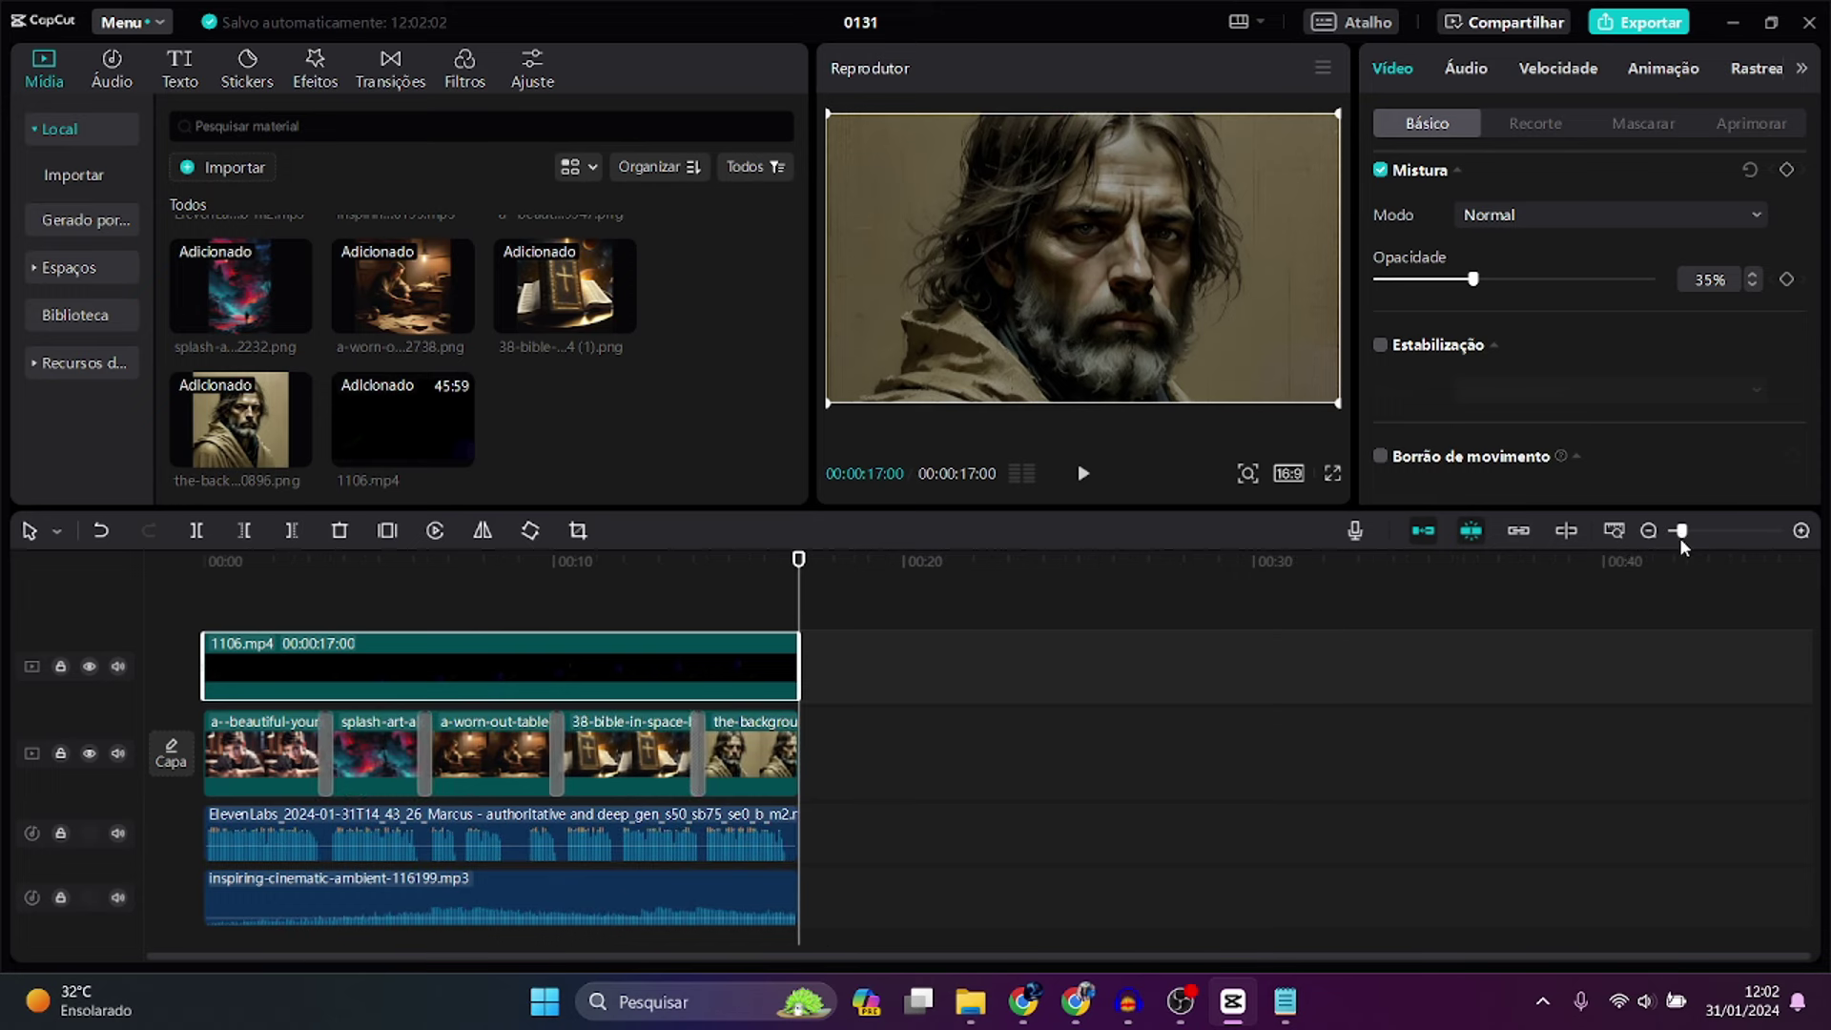
{"action": "left_click_drag", "start_coordinate": [799, 563], "coordinate": [291, 563]}
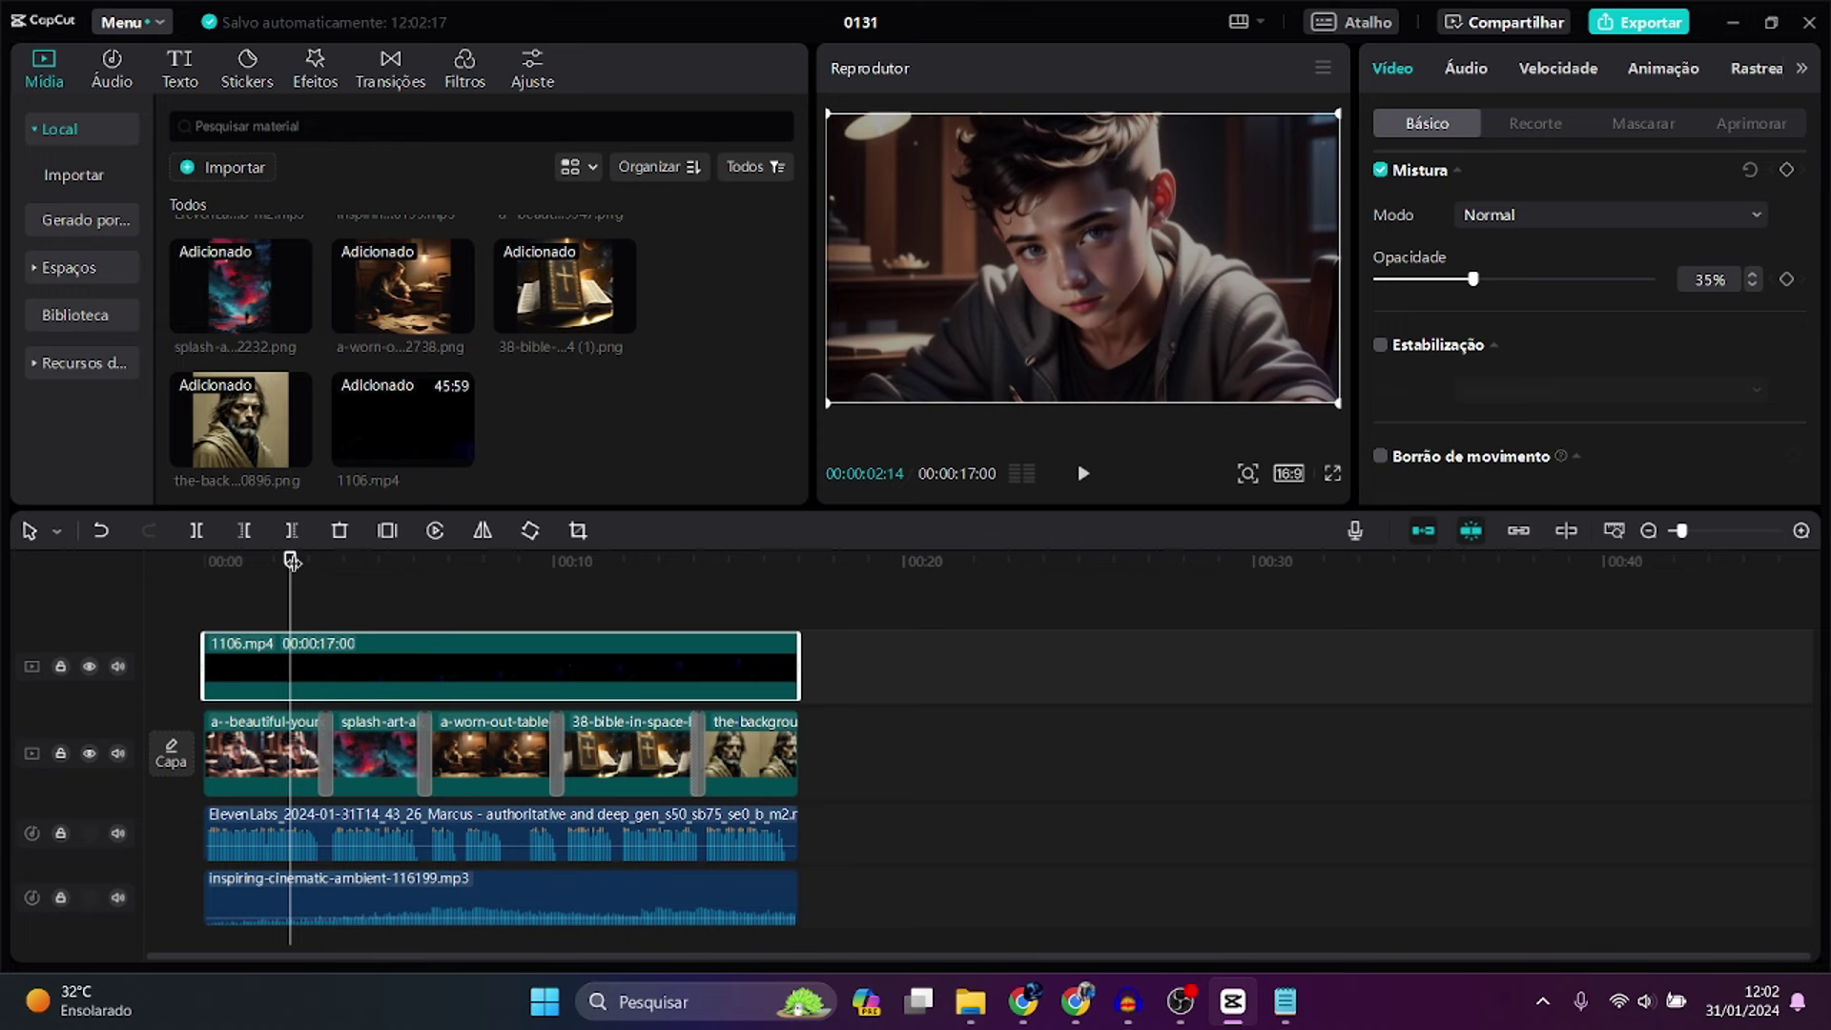
{"action": "mouse_move", "coordinate": [455, 450]}
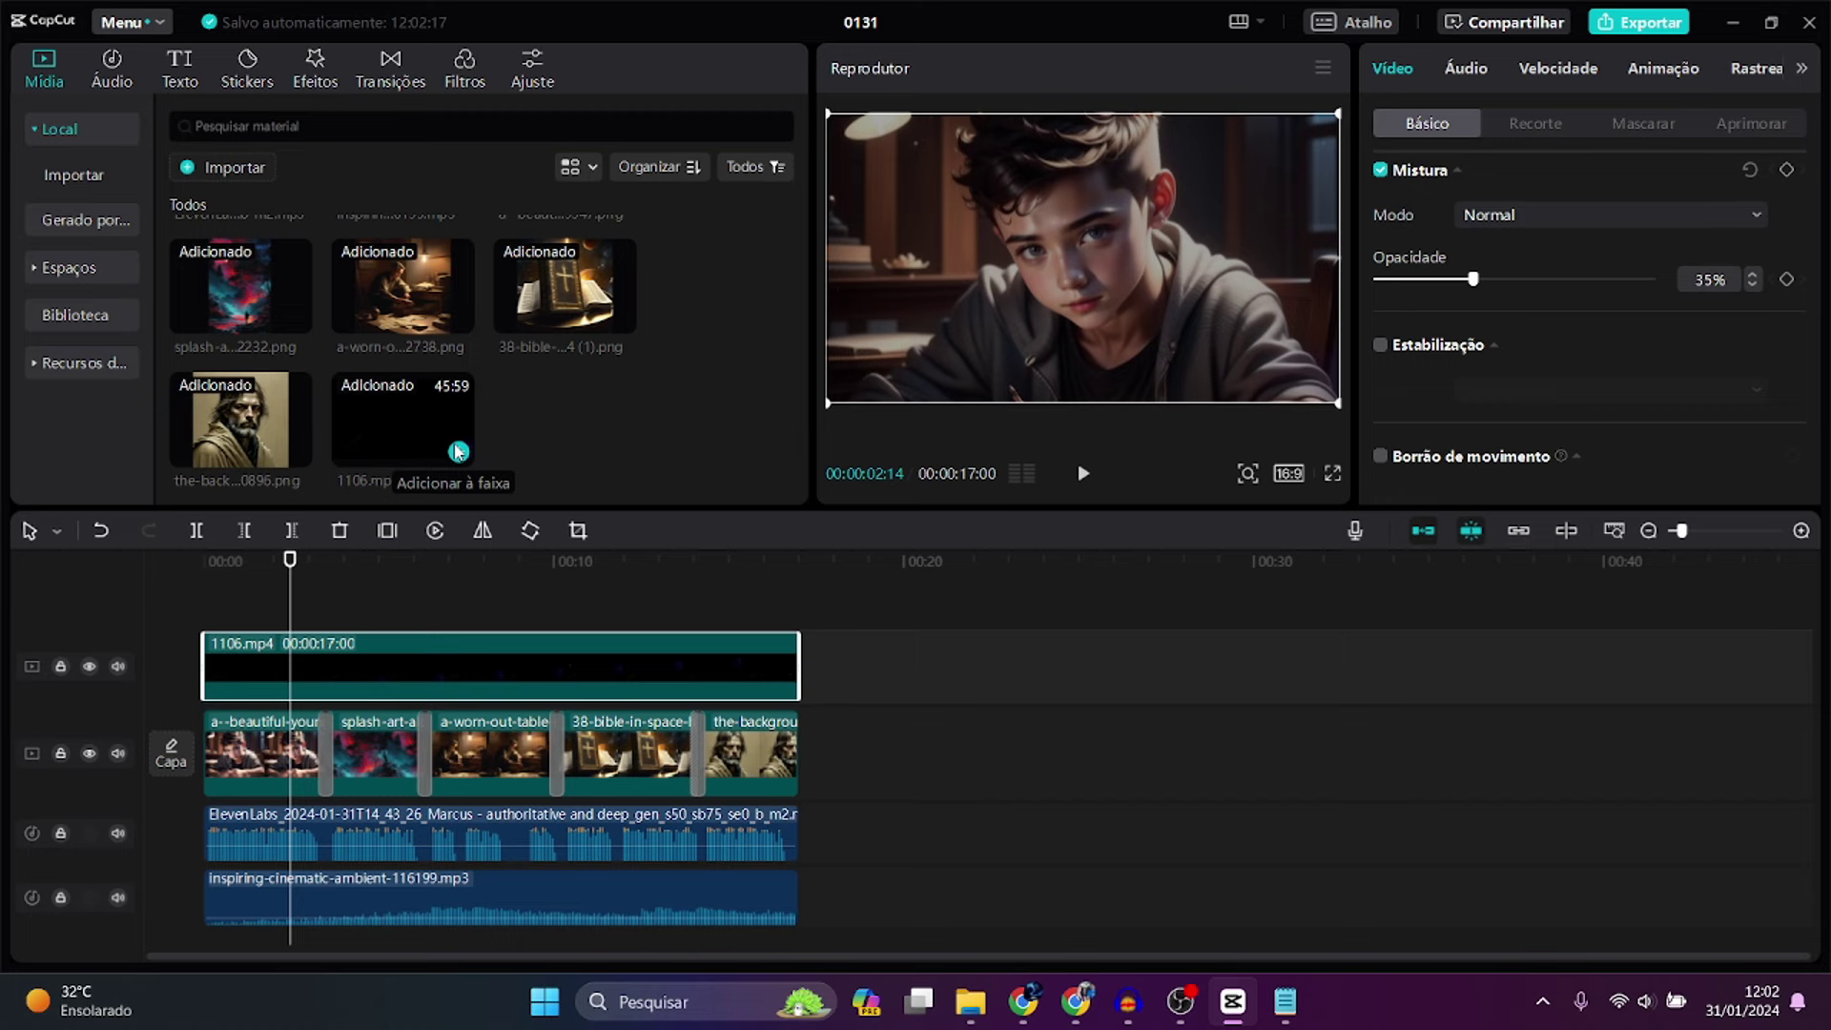
- Switch to the browser, look through the Untold Bible Stories channel's home page sections, and return to CapCut
{"action": "key", "text": "alt+Tab"}
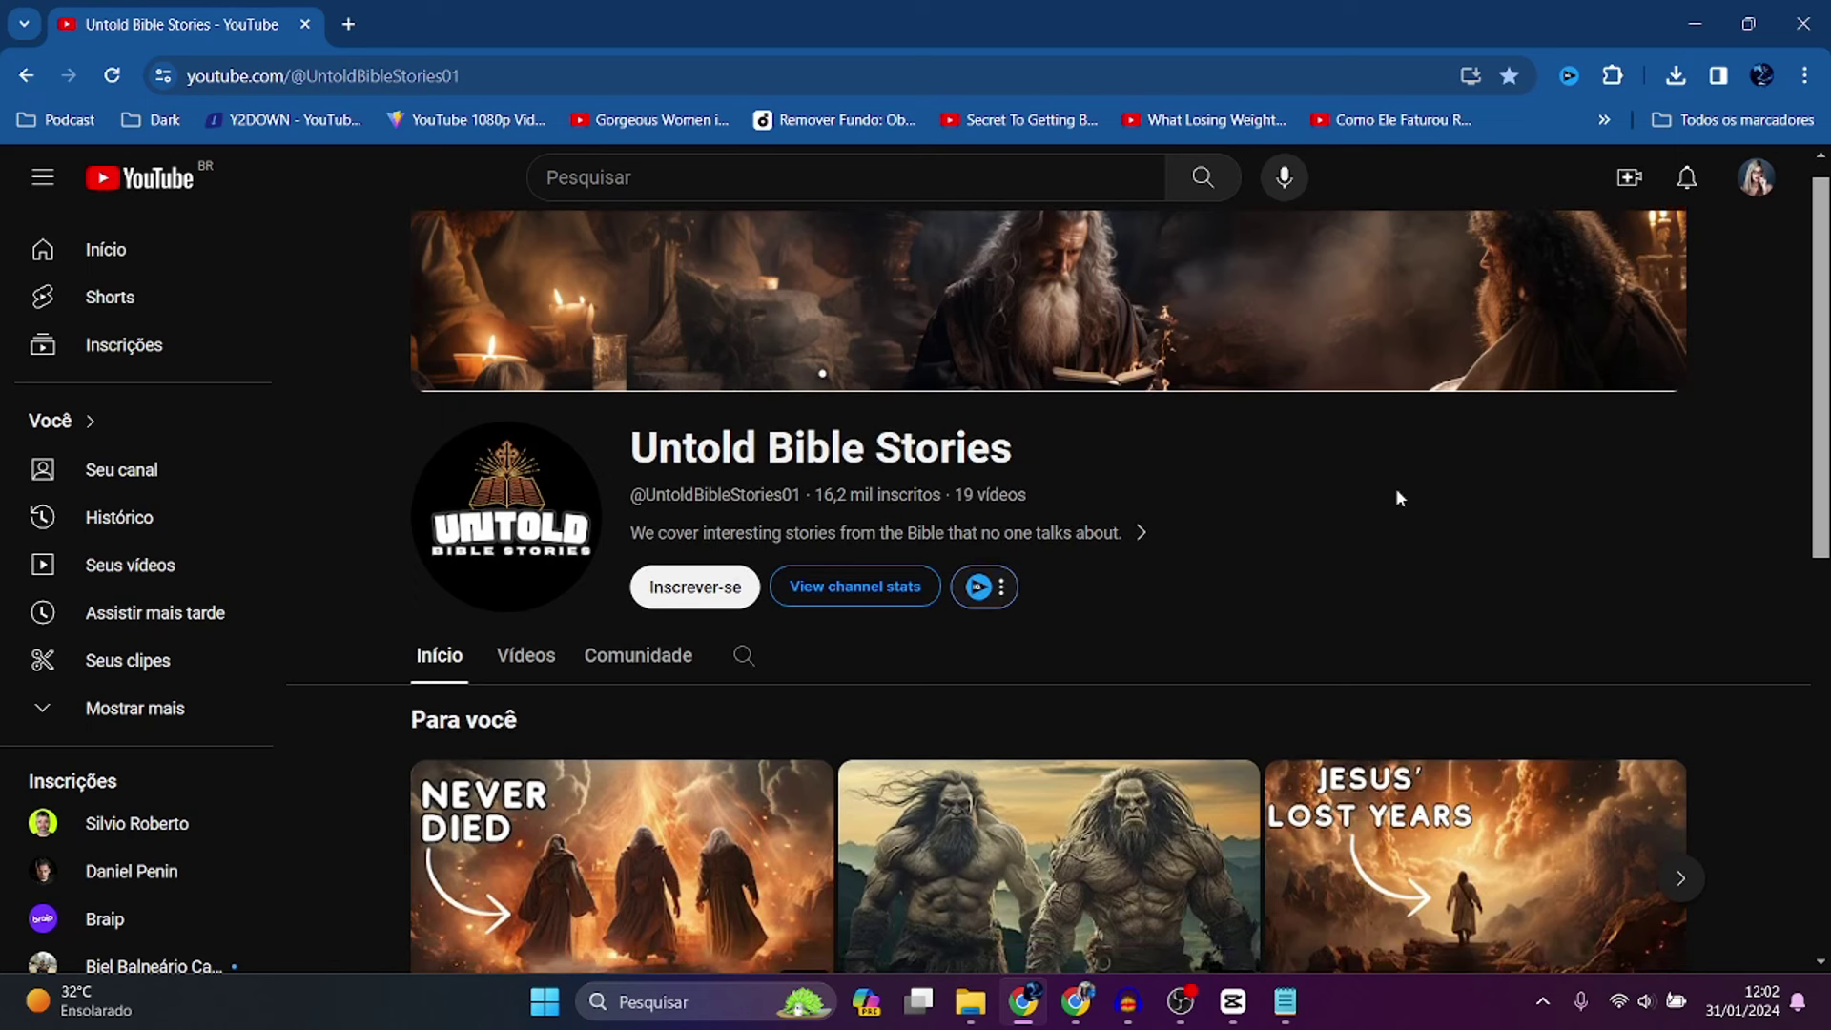
{"action": "scroll", "coordinate": [1394, 489], "scroll_direction": "down", "scroll_amount": 6}
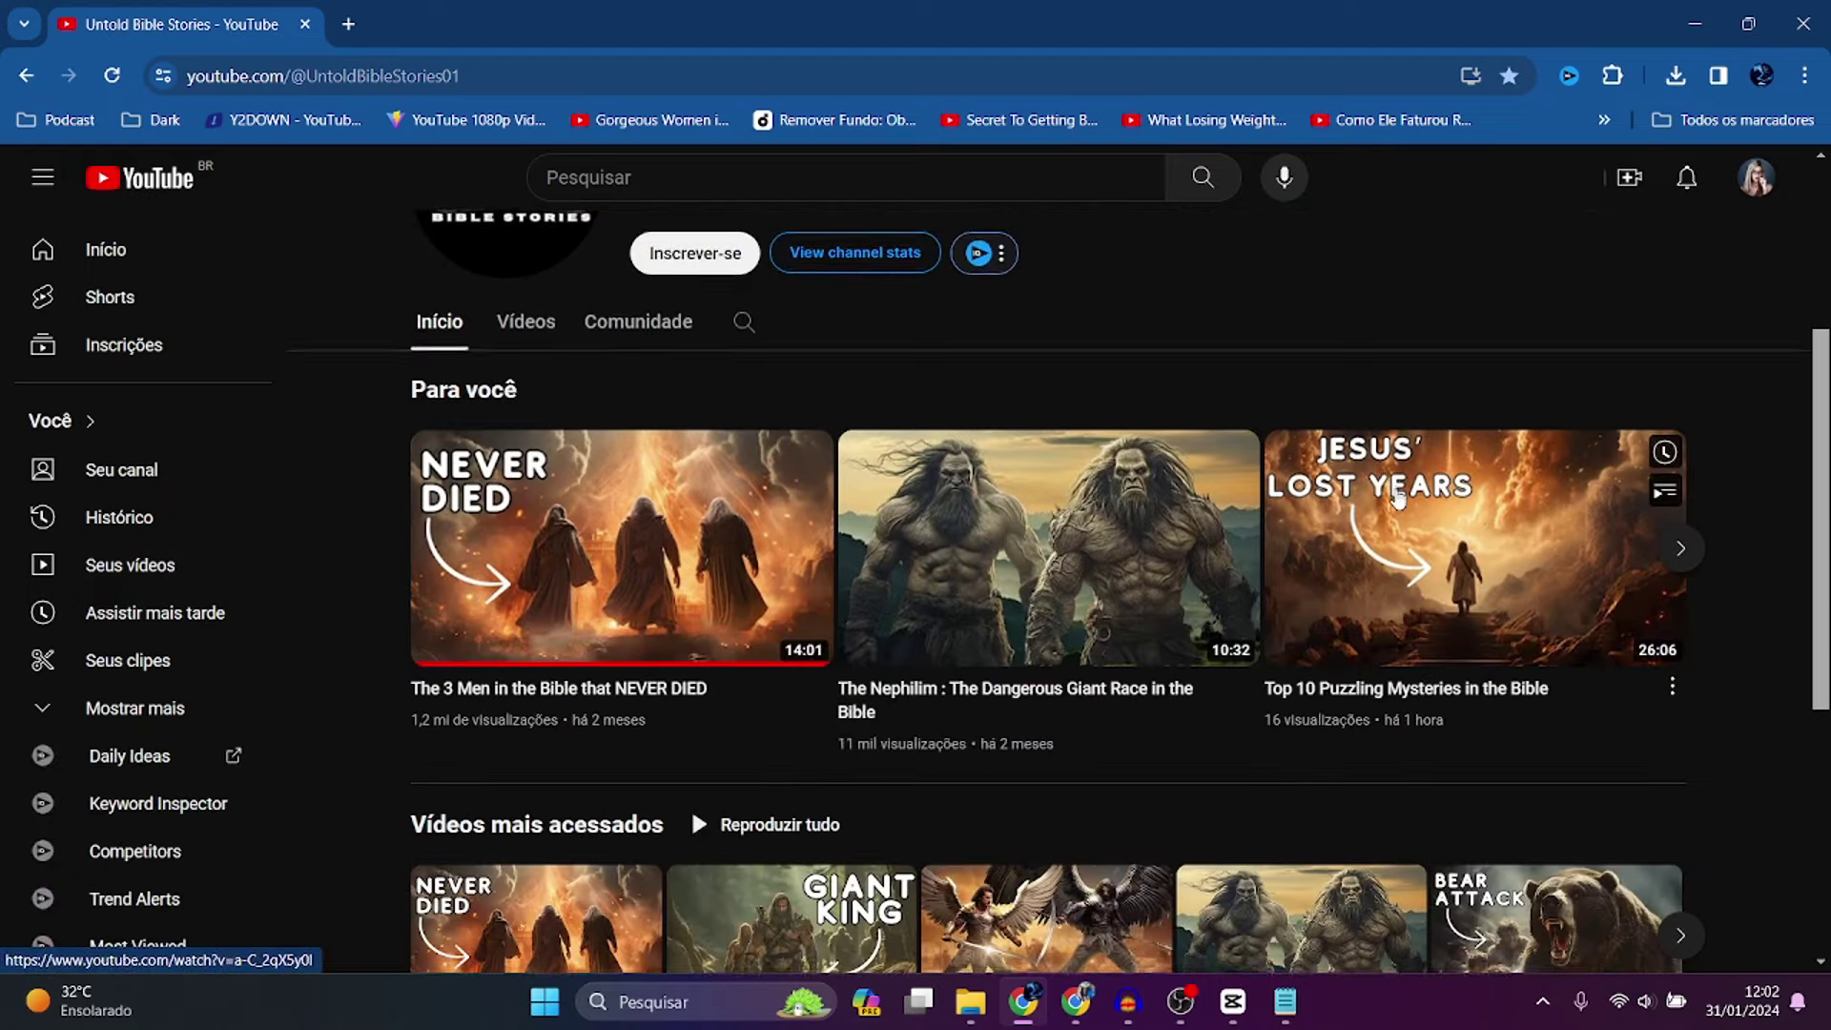
{"action": "scroll", "coordinate": [1386, 493], "scroll_direction": "down", "scroll_amount": 4}
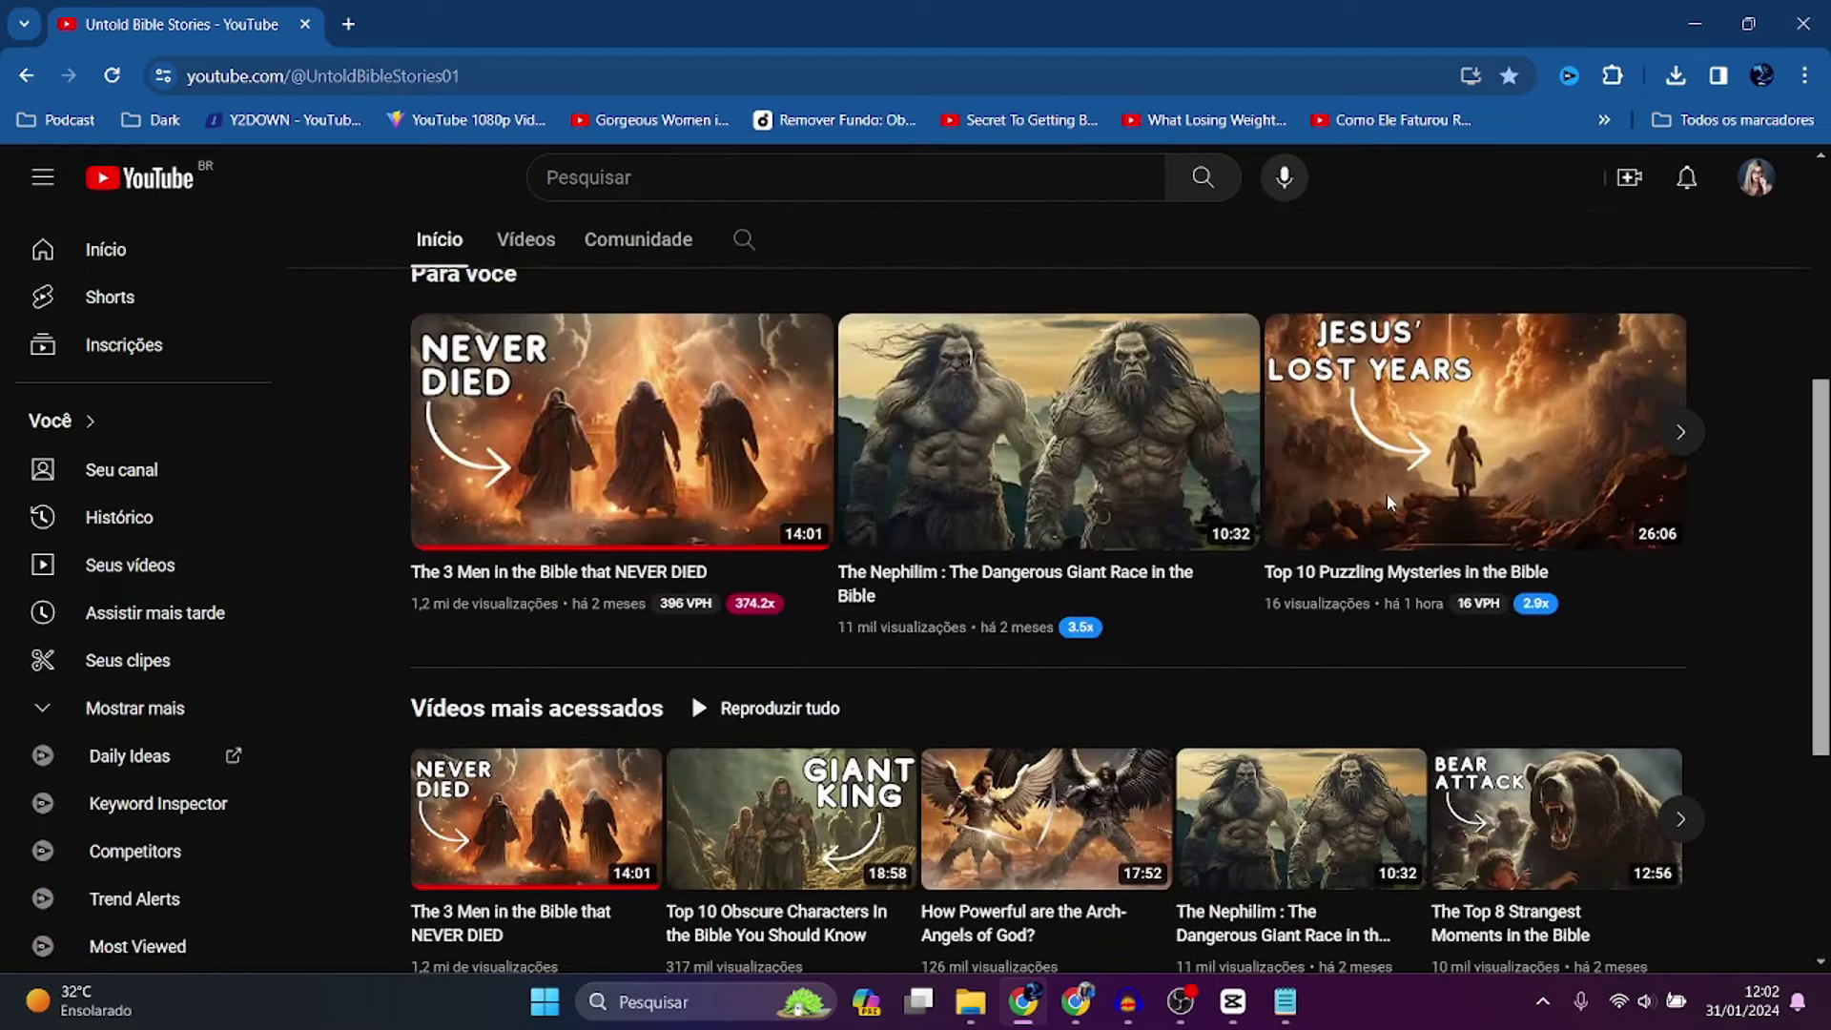
{"action": "scroll", "coordinate": [1656, 376], "scroll_direction": "down", "scroll_amount": 5}
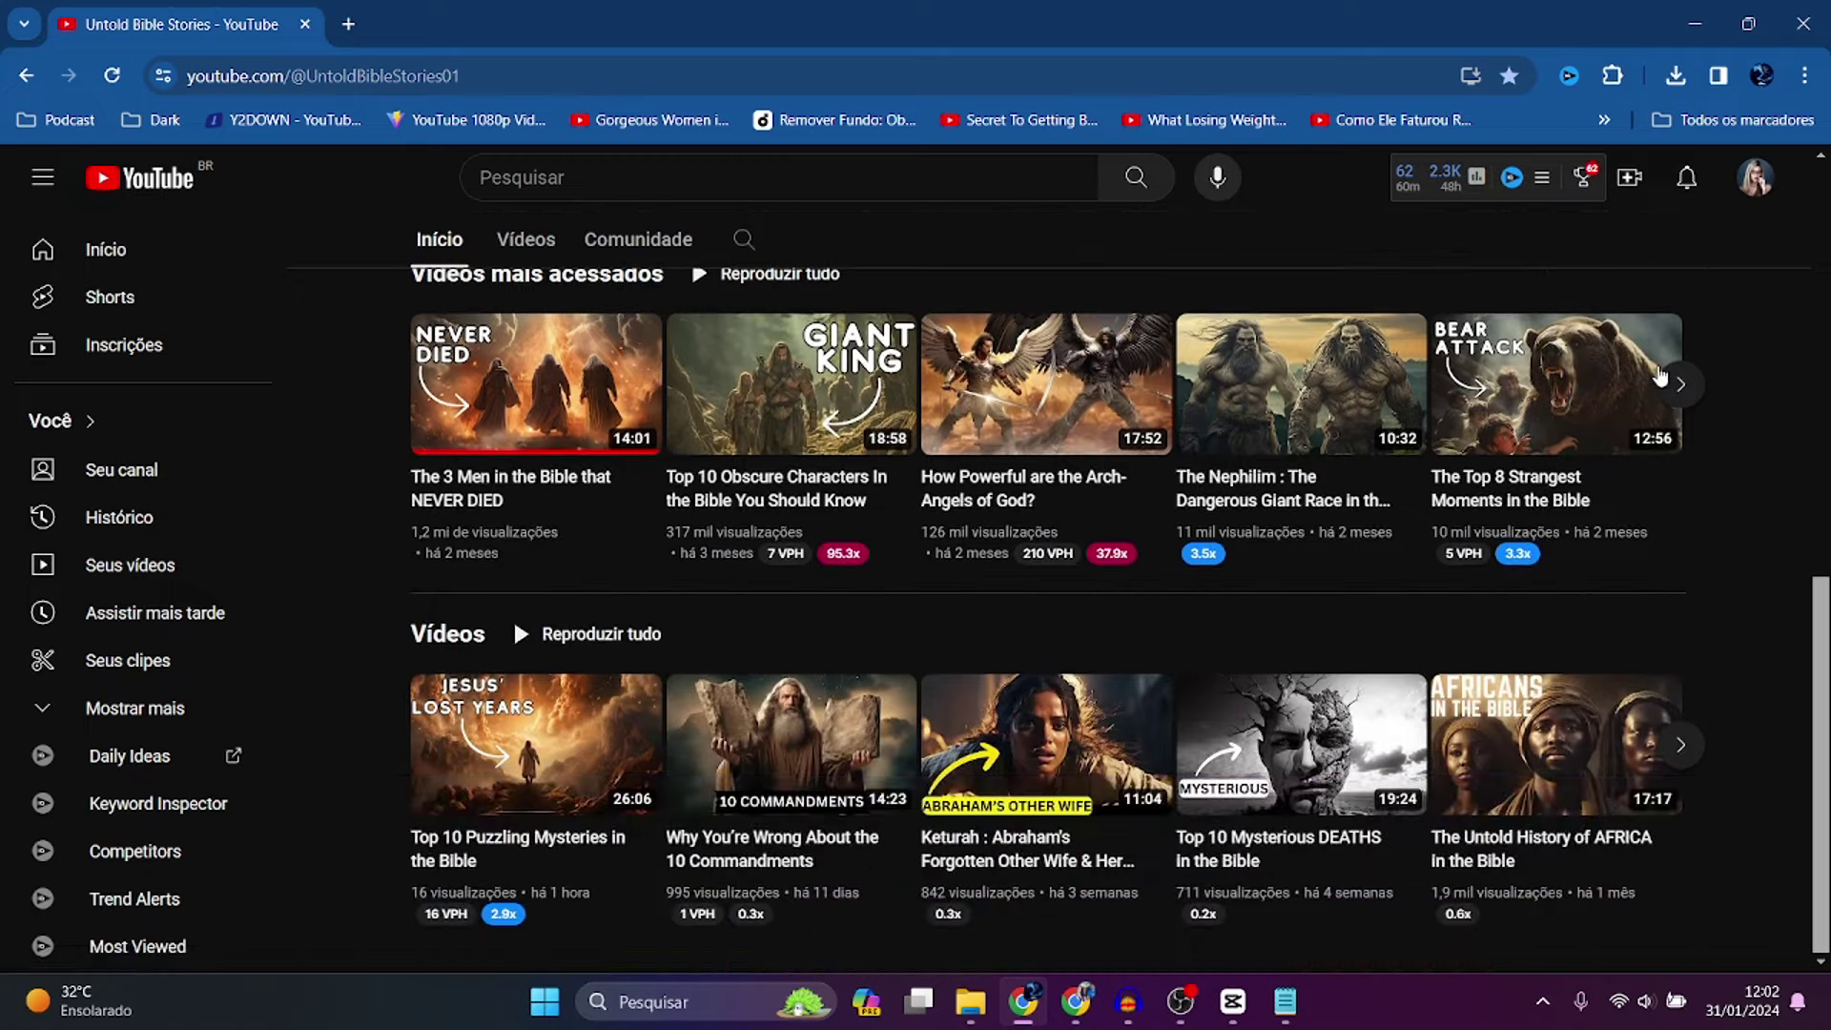
{"action": "left_click", "coordinate": [1240, 1012]}
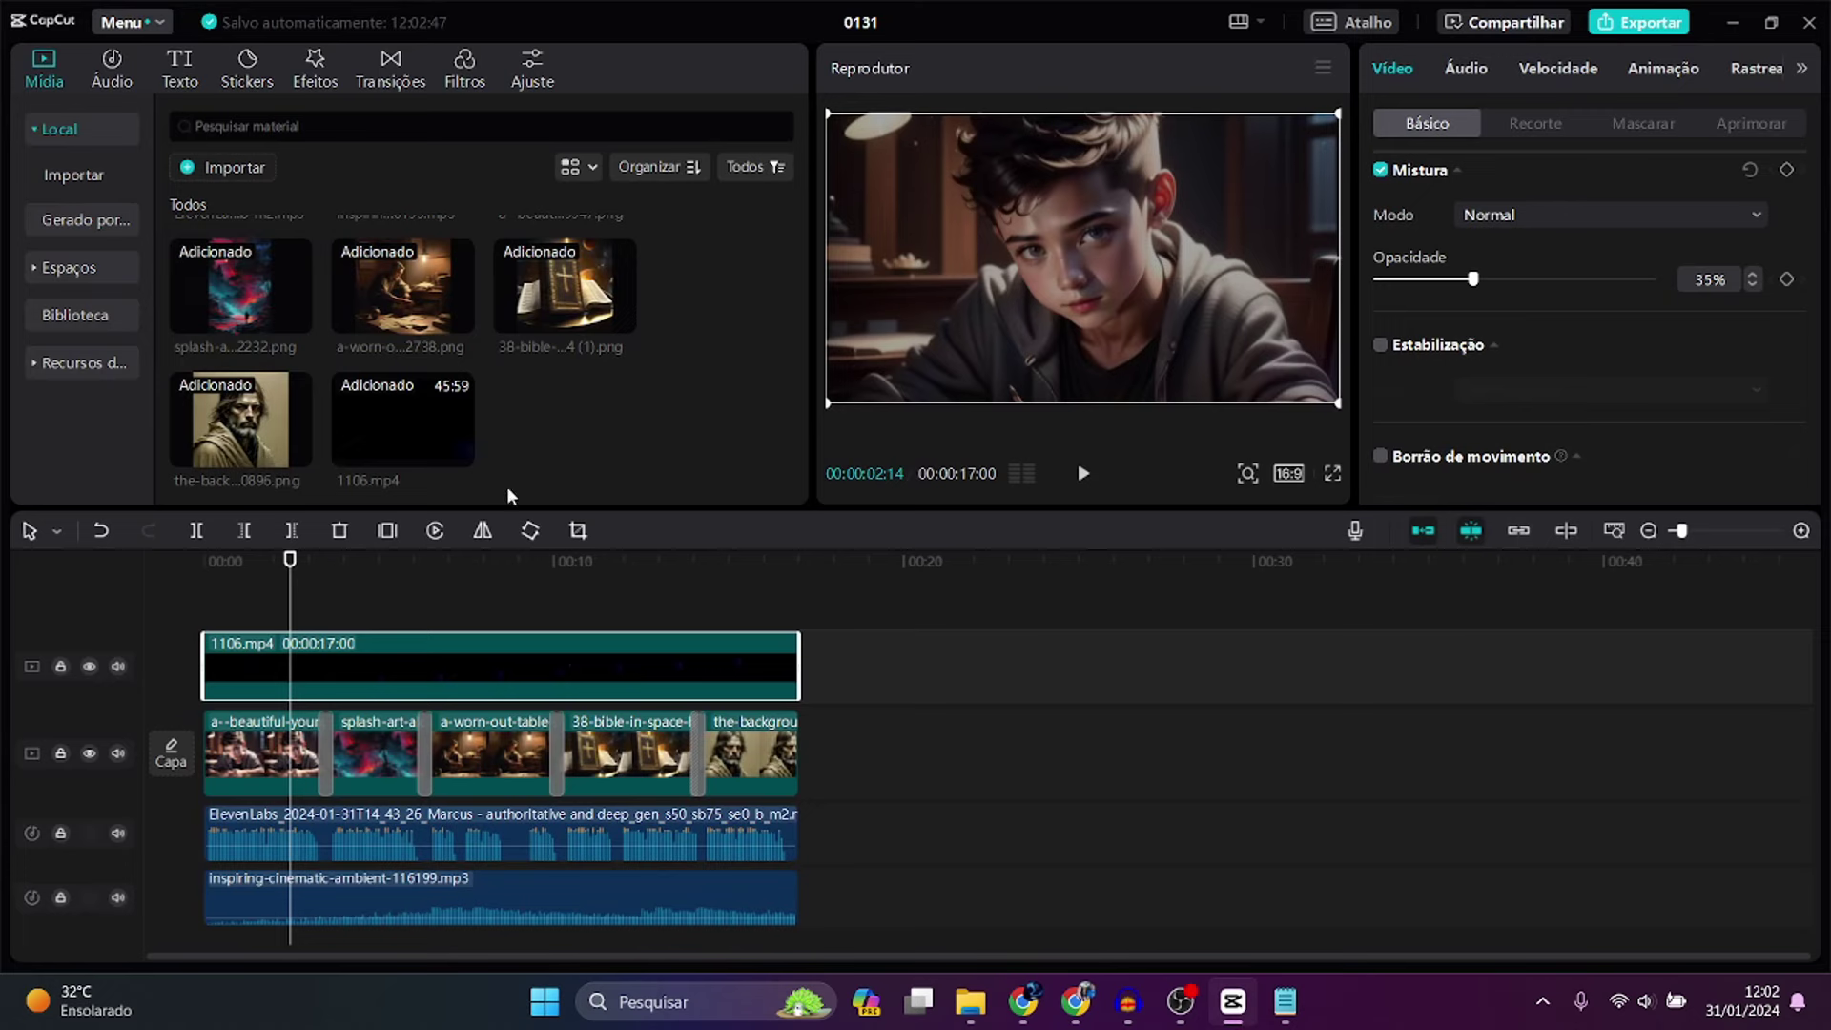
- Review the export settings of project 0131 and close them without exporting
{"action": "left_click_drag", "start_coordinate": [309, 571], "coordinate": [740, 609]}
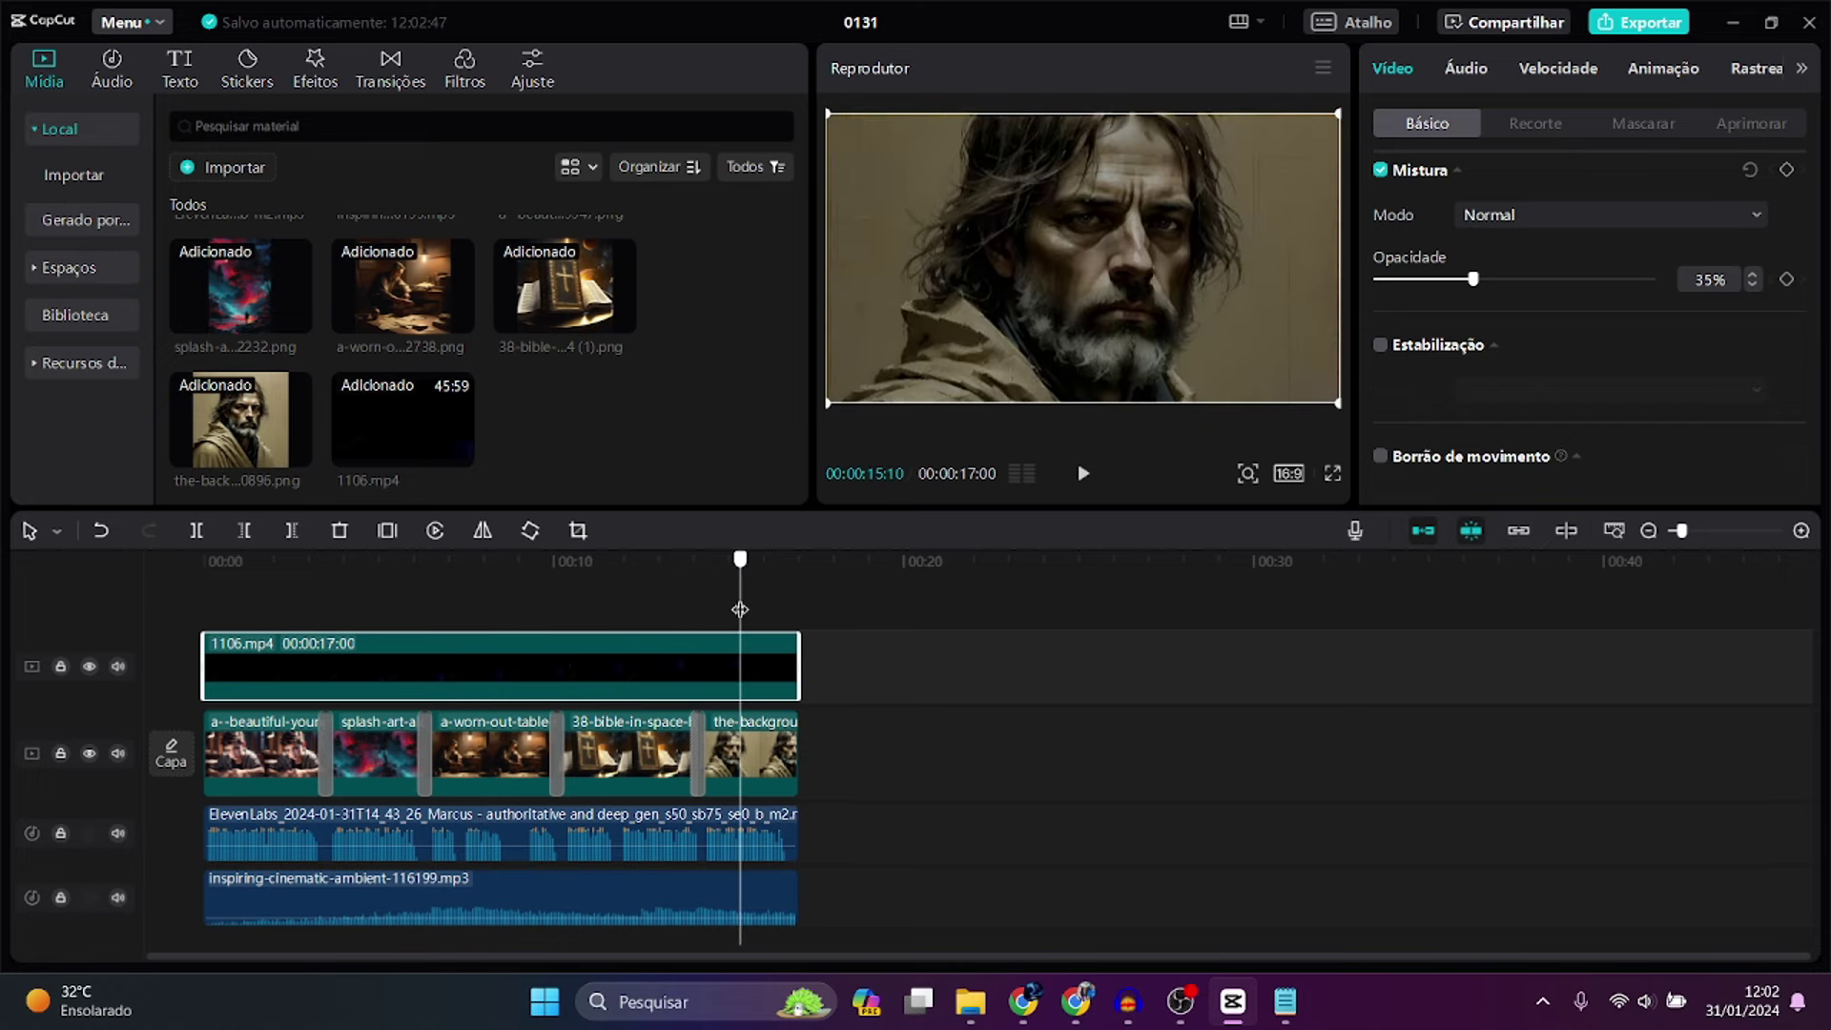
{"action": "left_click", "coordinate": [1647, 24]}
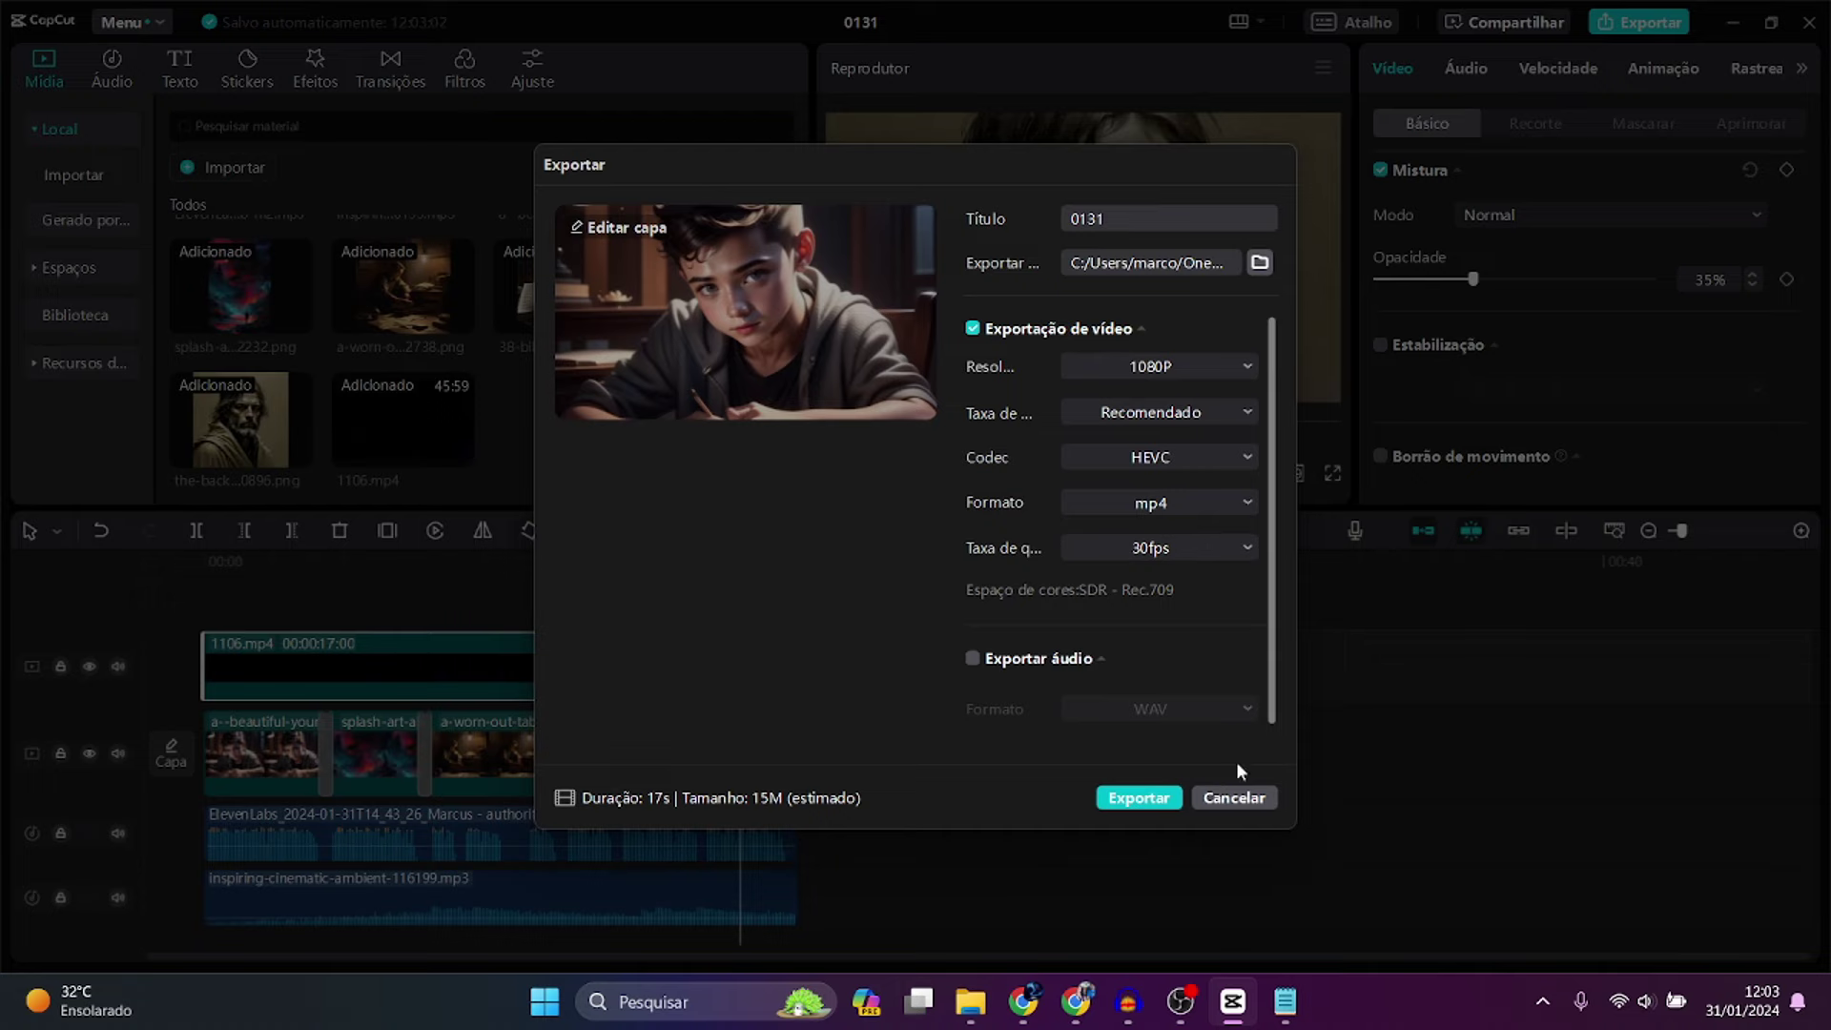
{"action": "left_click", "coordinate": [1238, 801]}
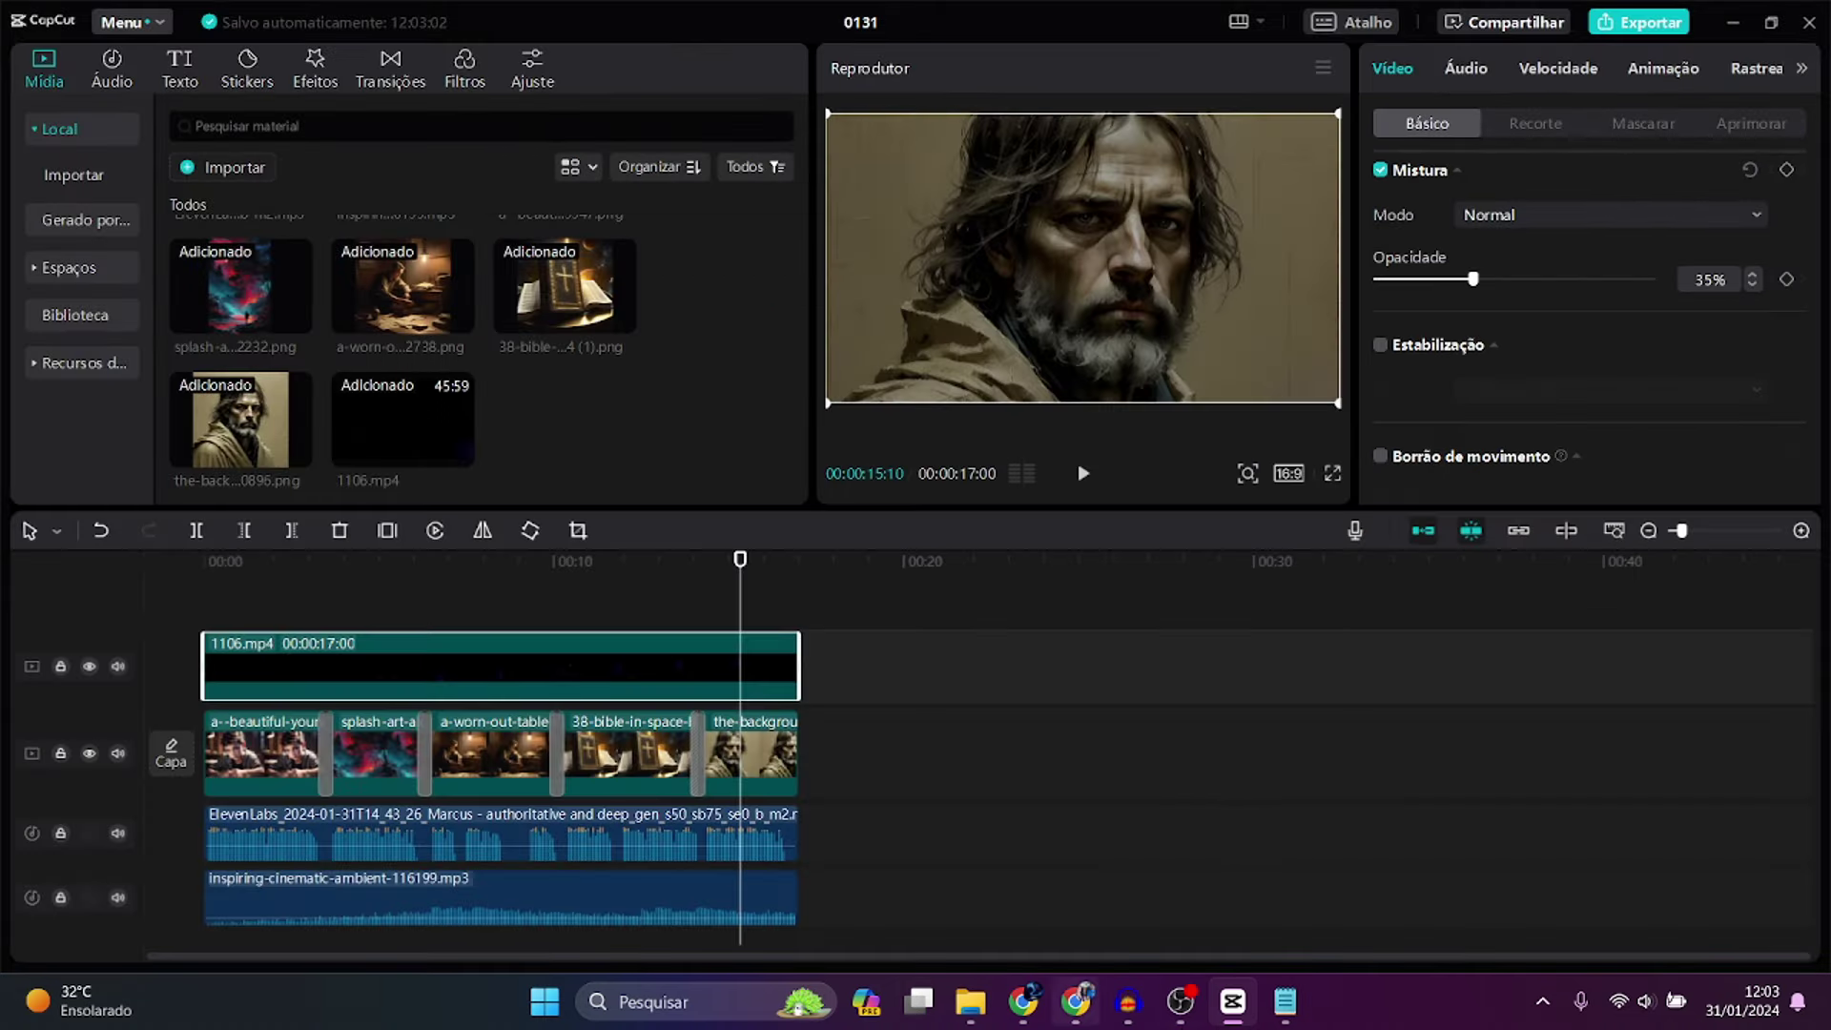
- Switch to the browser and examine the upload dates and view figures of the Untold Bible Stories channel's most recent videos
{"action": "key", "text": "alt+Tab"}
{"action": "scroll", "coordinate": [513, 616], "scroll_direction": "up", "scroll_amount": 8}
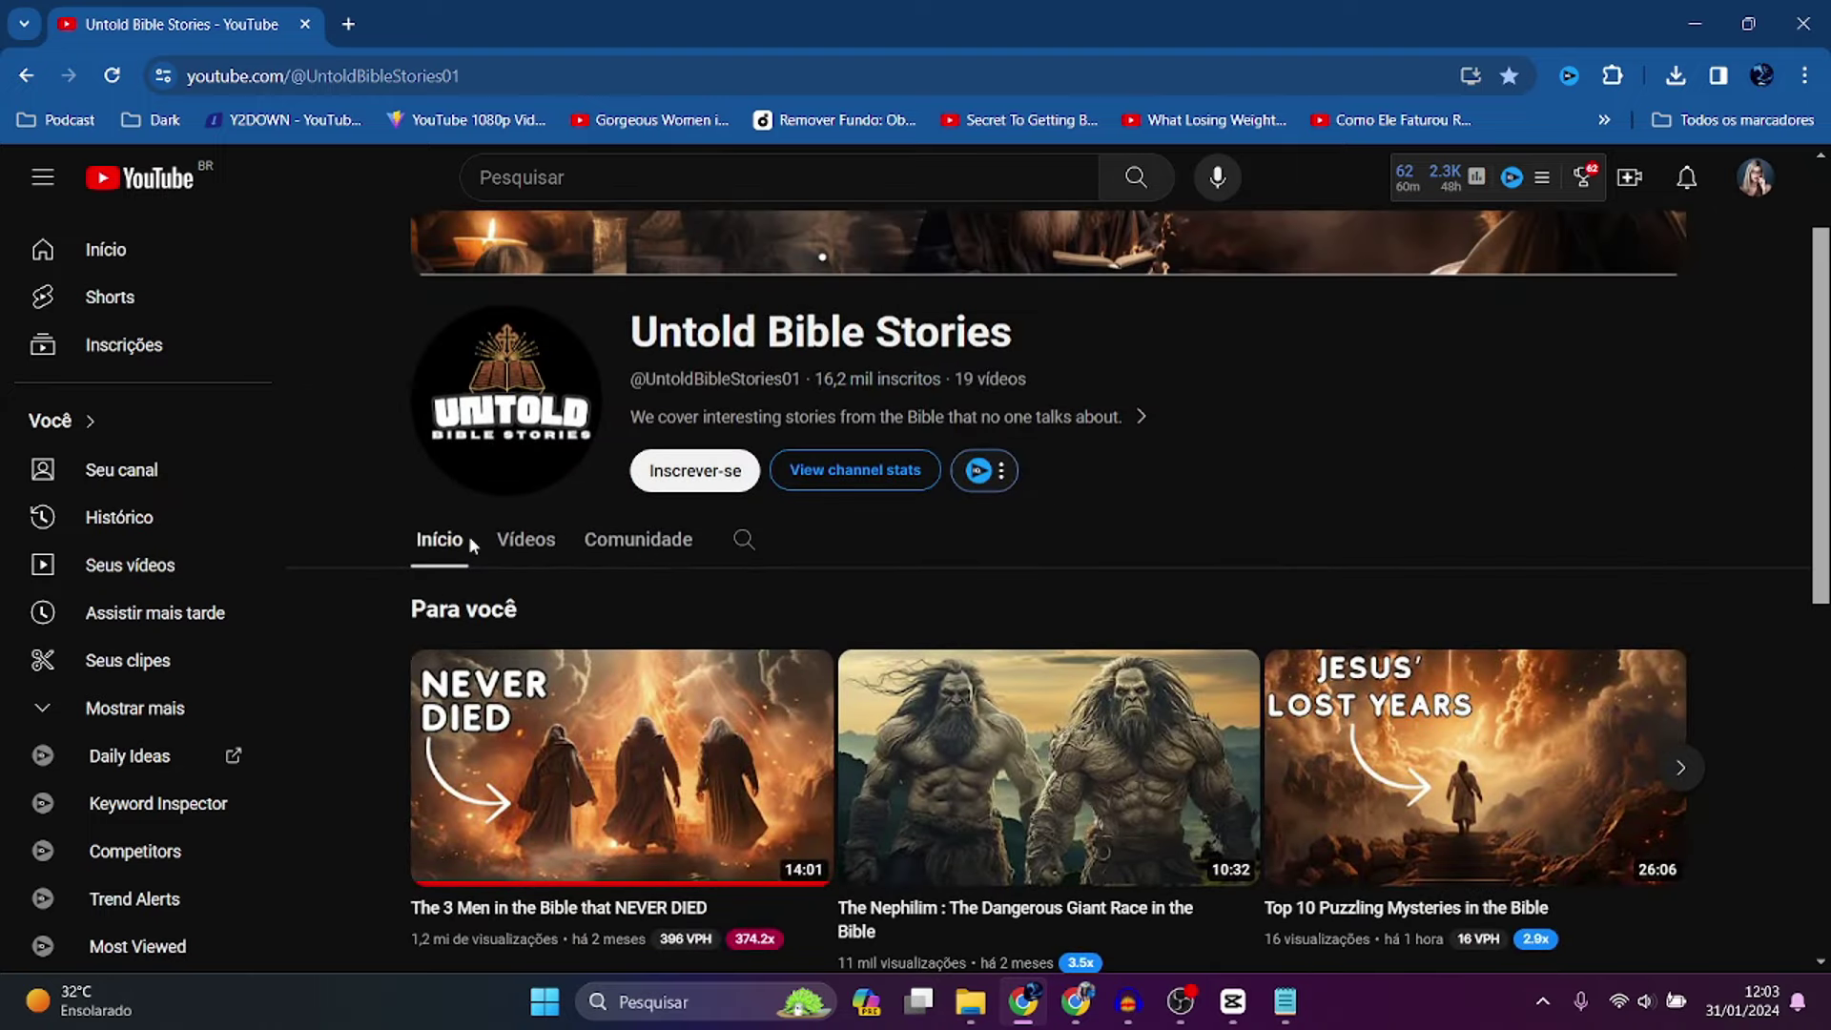
{"action": "left_click", "coordinate": [525, 538]}
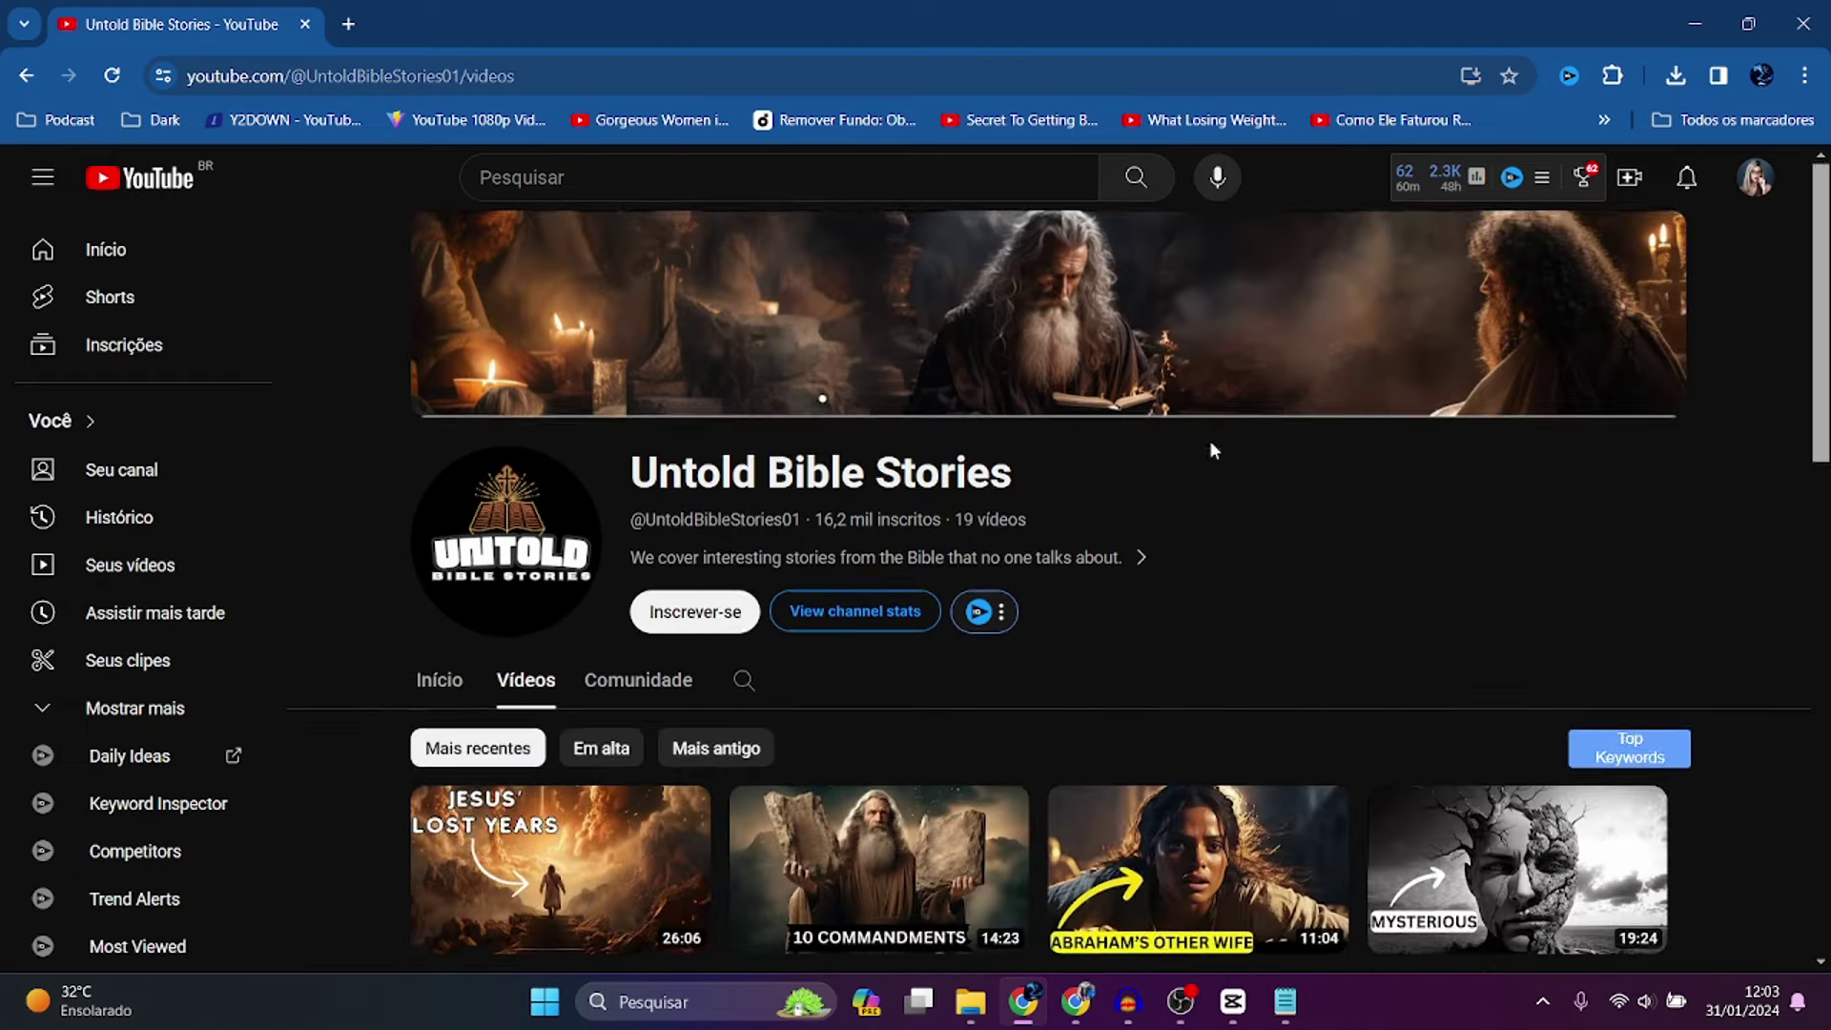
{"action": "scroll", "coordinate": [1209, 450], "scroll_direction": "down", "scroll_amount": 4}
{"action": "scroll", "coordinate": [1062, 695], "scroll_direction": "down", "scroll_amount": 1}
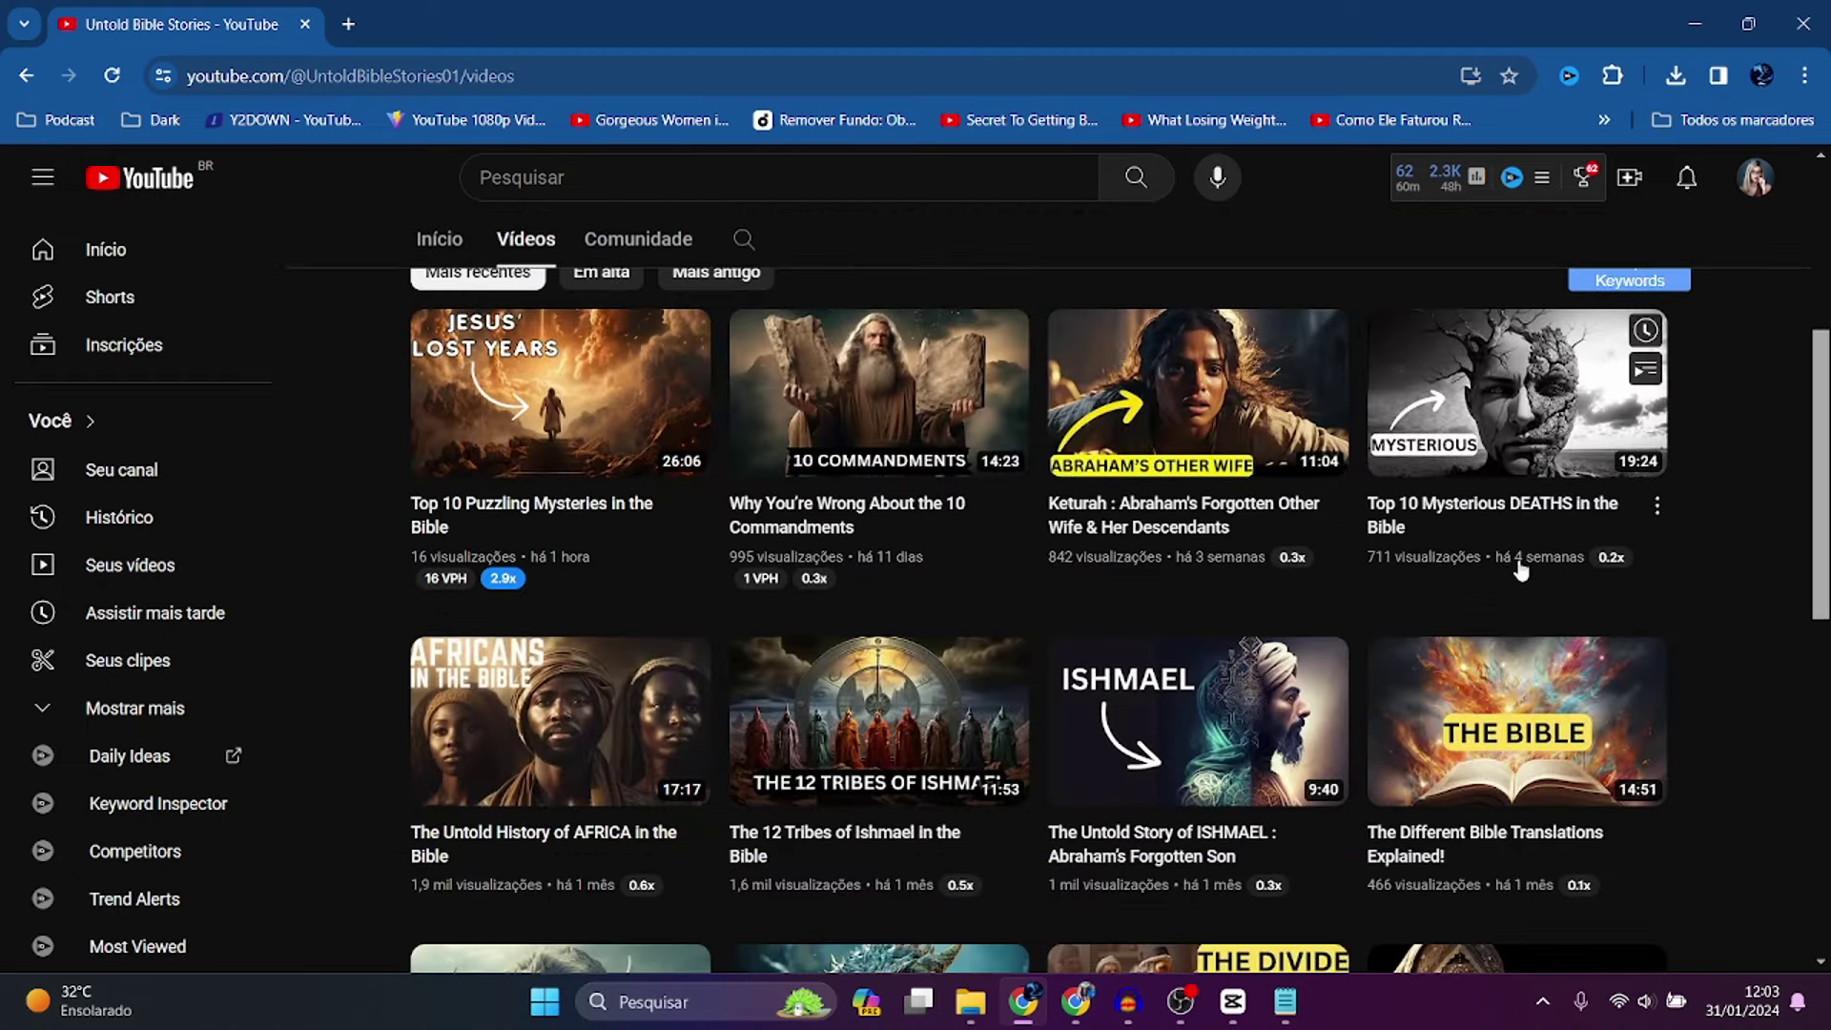
{"action": "scroll", "coordinate": [1521, 570], "scroll_direction": "down", "scroll_amount": 2}
{"action": "scroll", "coordinate": [1230, 668], "scroll_direction": "up", "scroll_amount": 5}
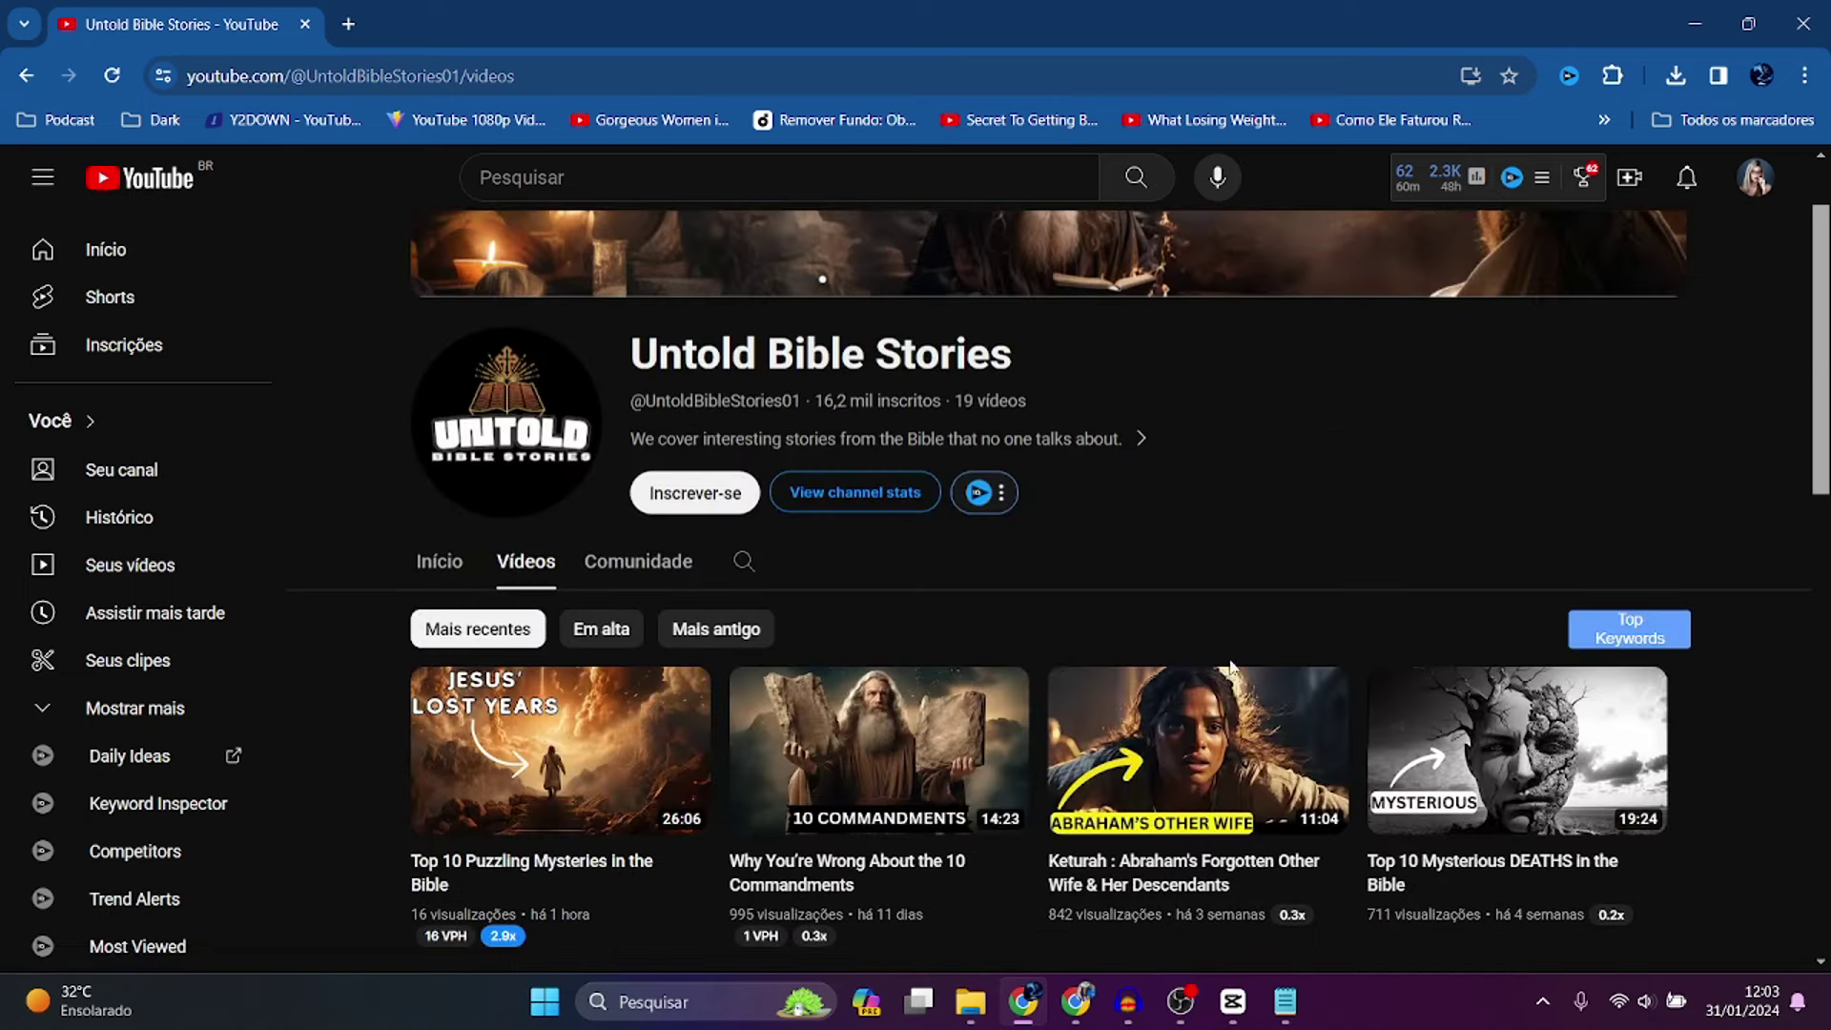
{"action": "scroll", "coordinate": [839, 786], "scroll_direction": "down", "scroll_amount": 1}
{"action": "mouse_move", "coordinate": [503, 819]}
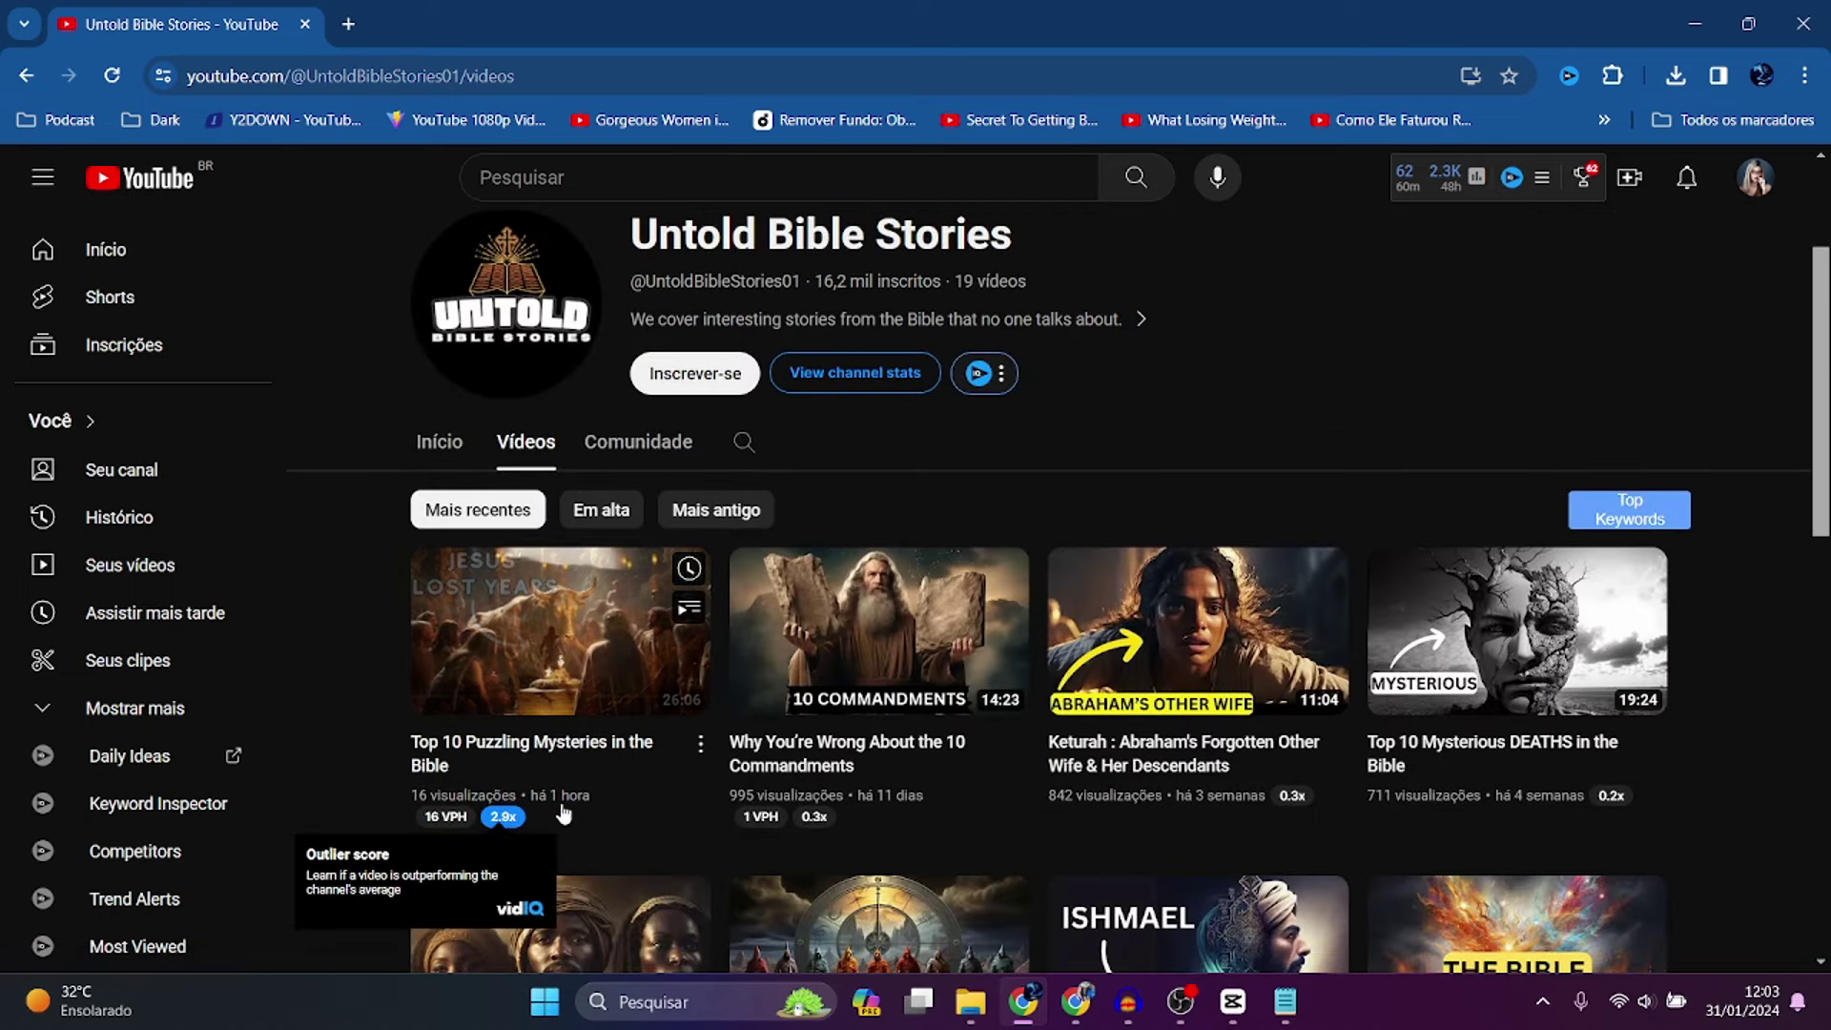